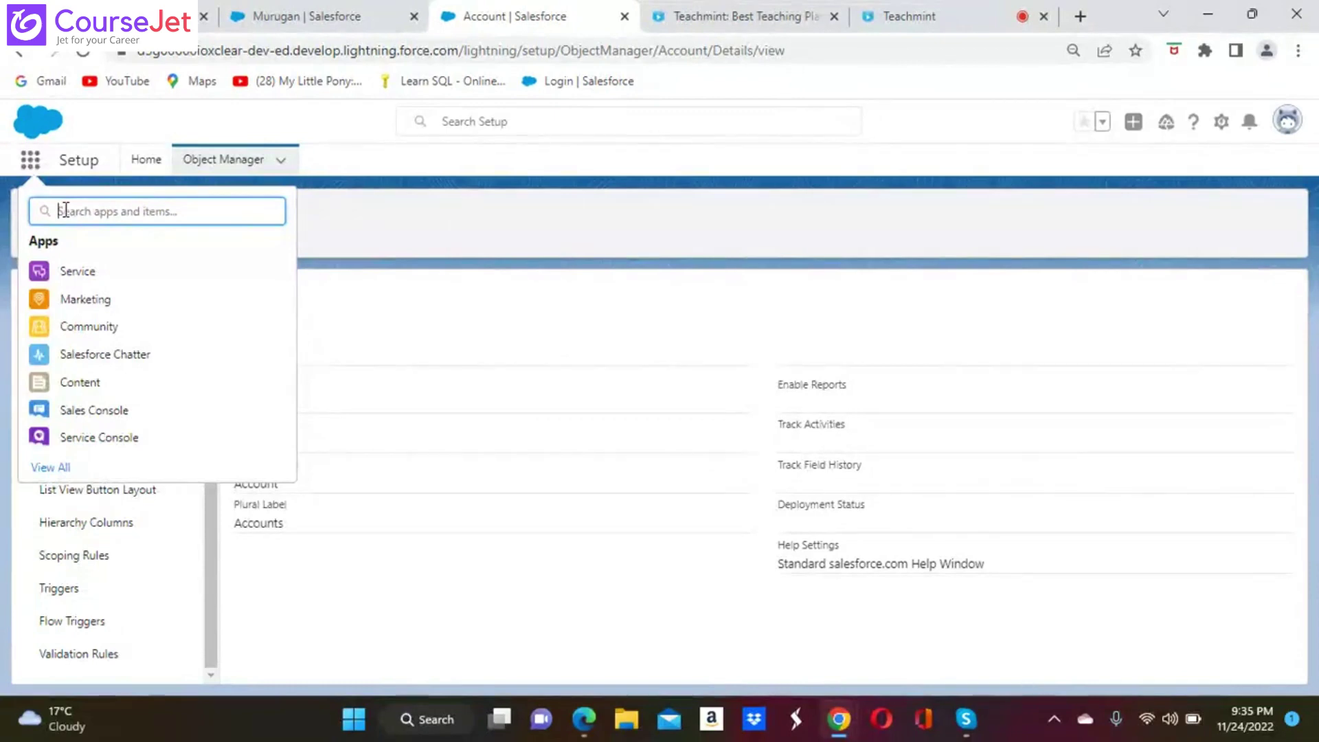
Step: Find the Accounts list by searching for "acc", open the first account and review its detail fields
type("acc")
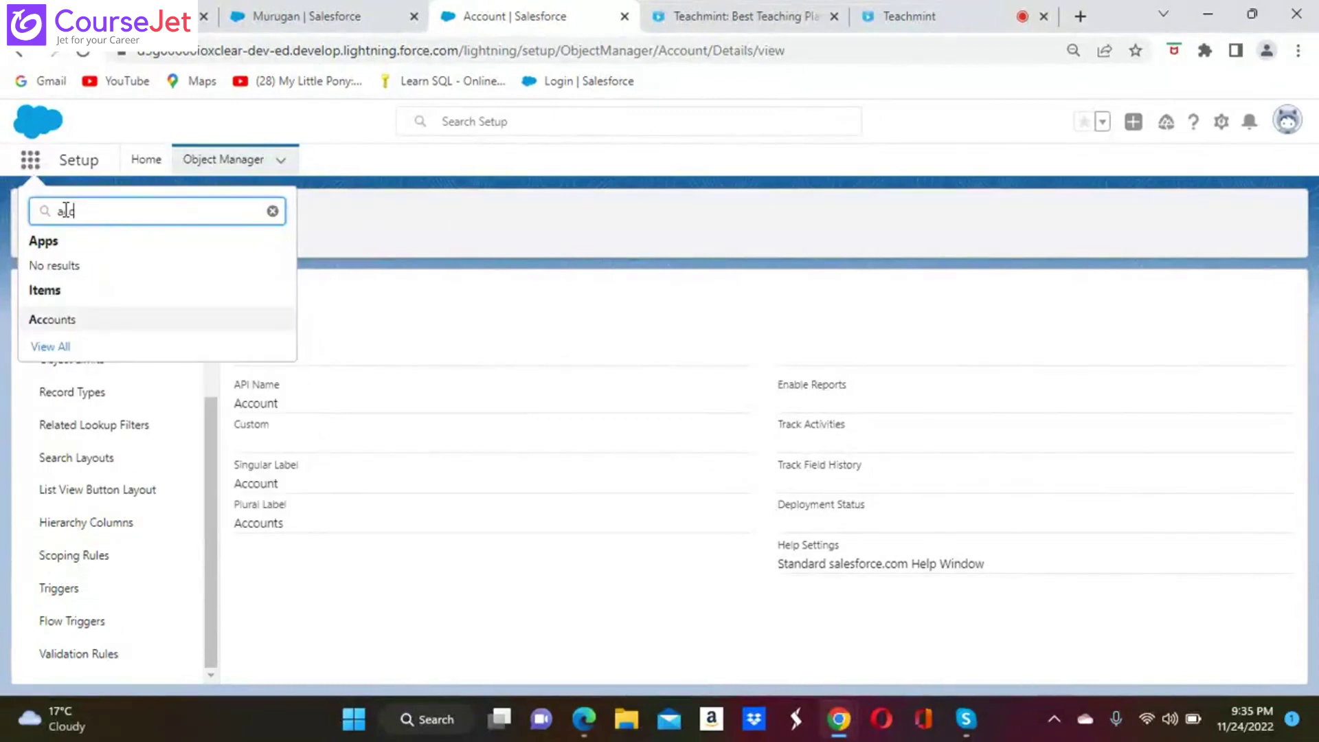
left_click(56, 323)
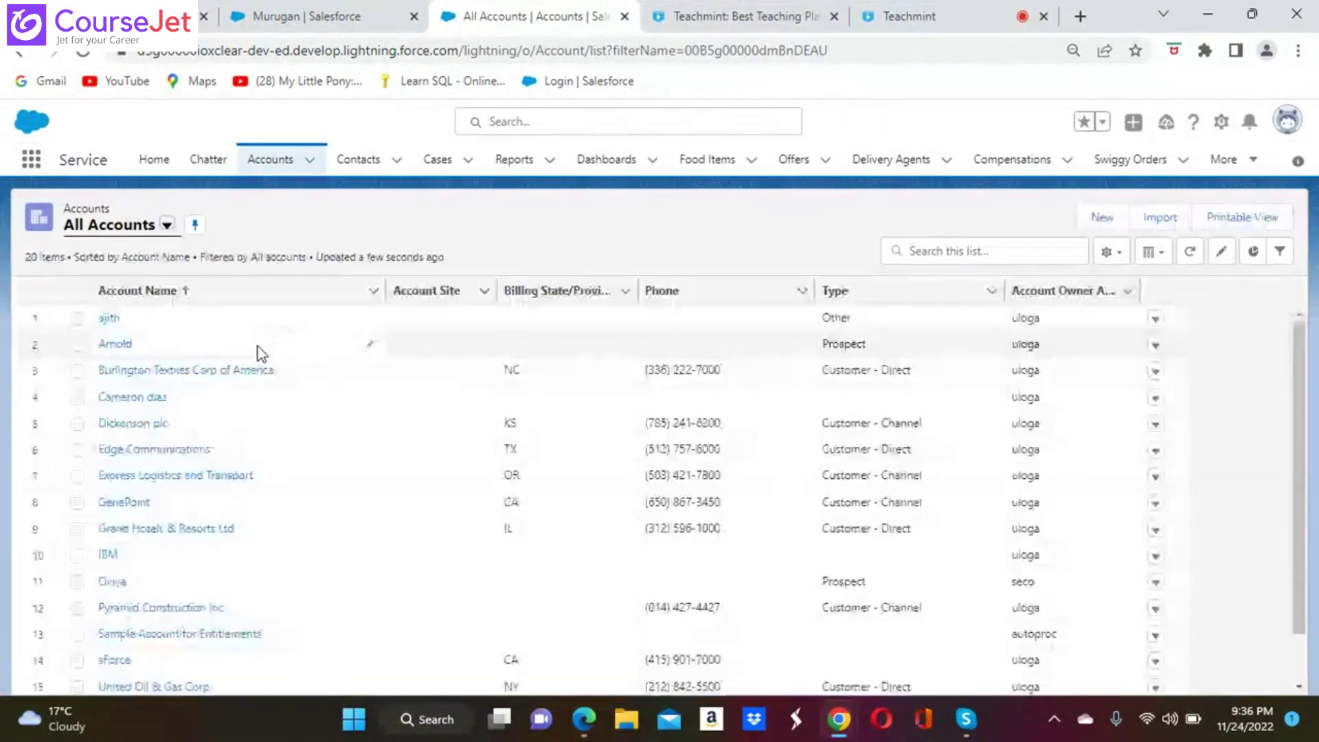
left_click(111, 319)
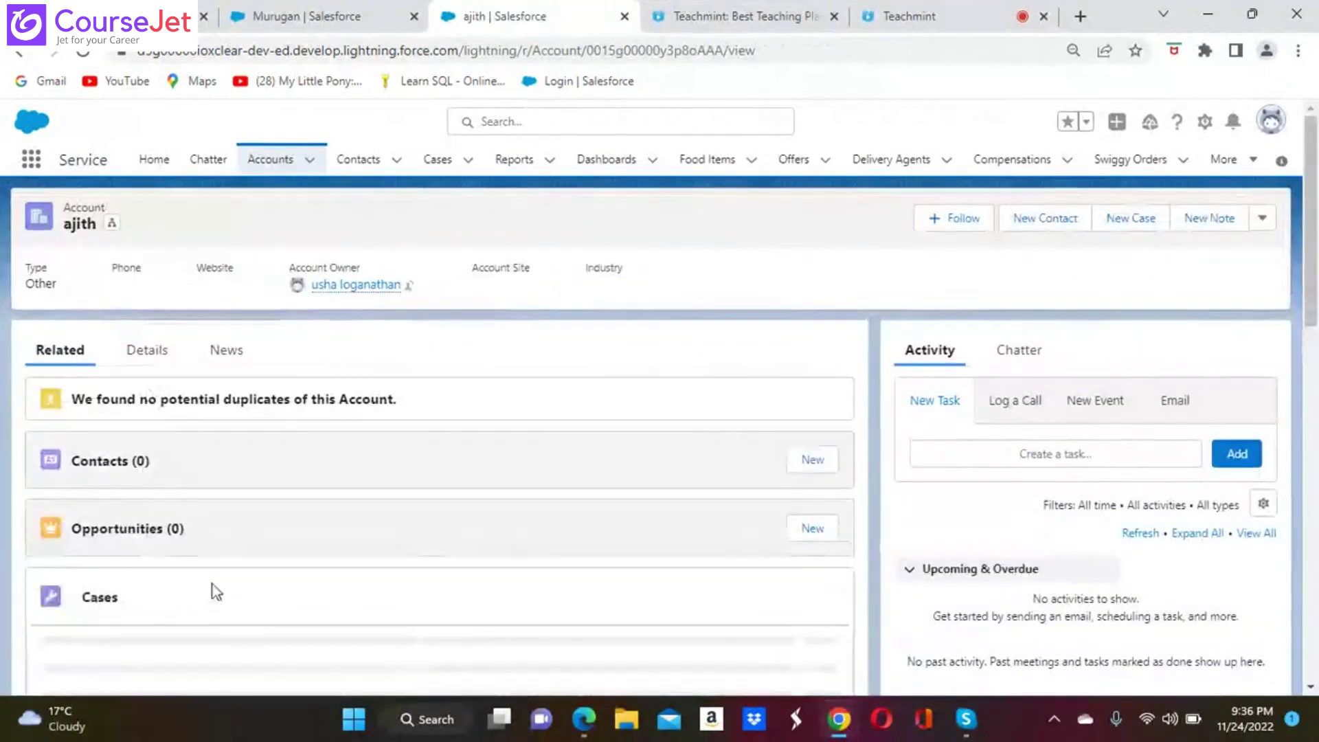
left_click(152, 354)
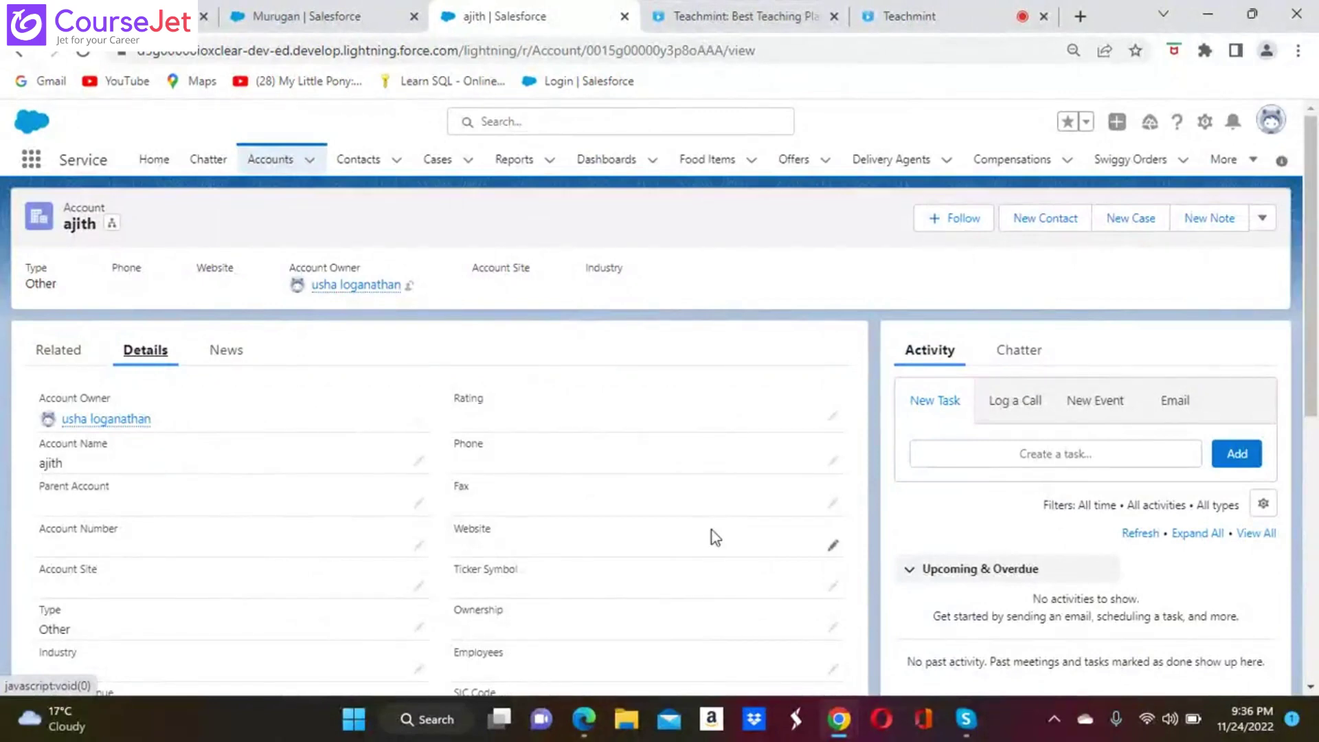
scroll(714, 536, "down", 3)
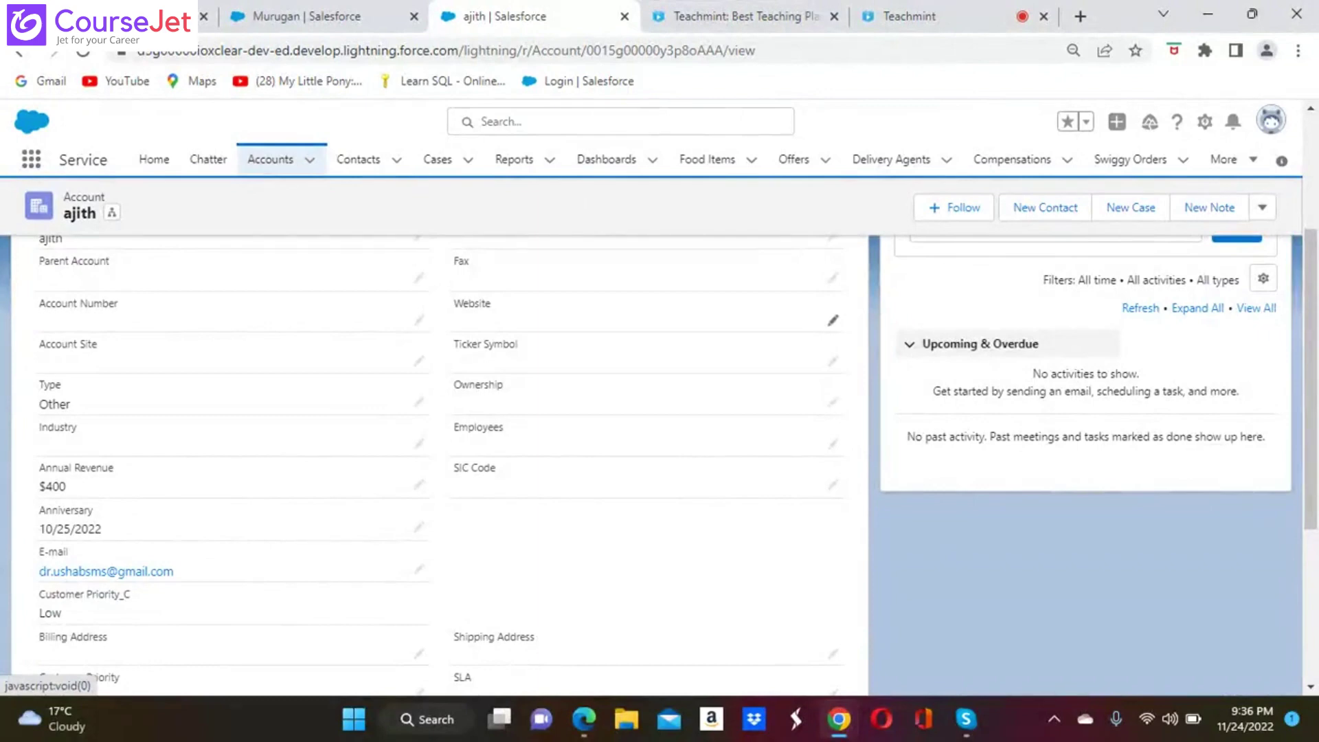
scroll(440, 460, "down", 2)
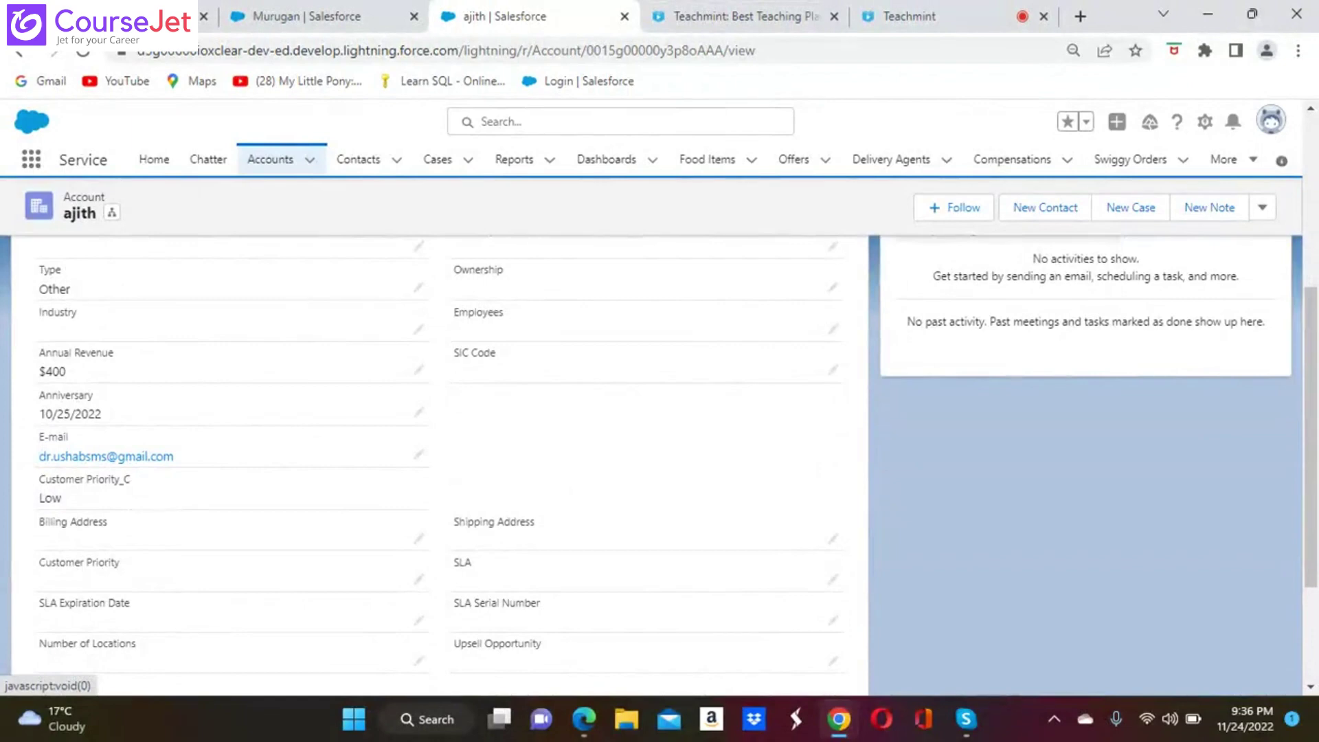
scroll(440, 460, "down", 3)
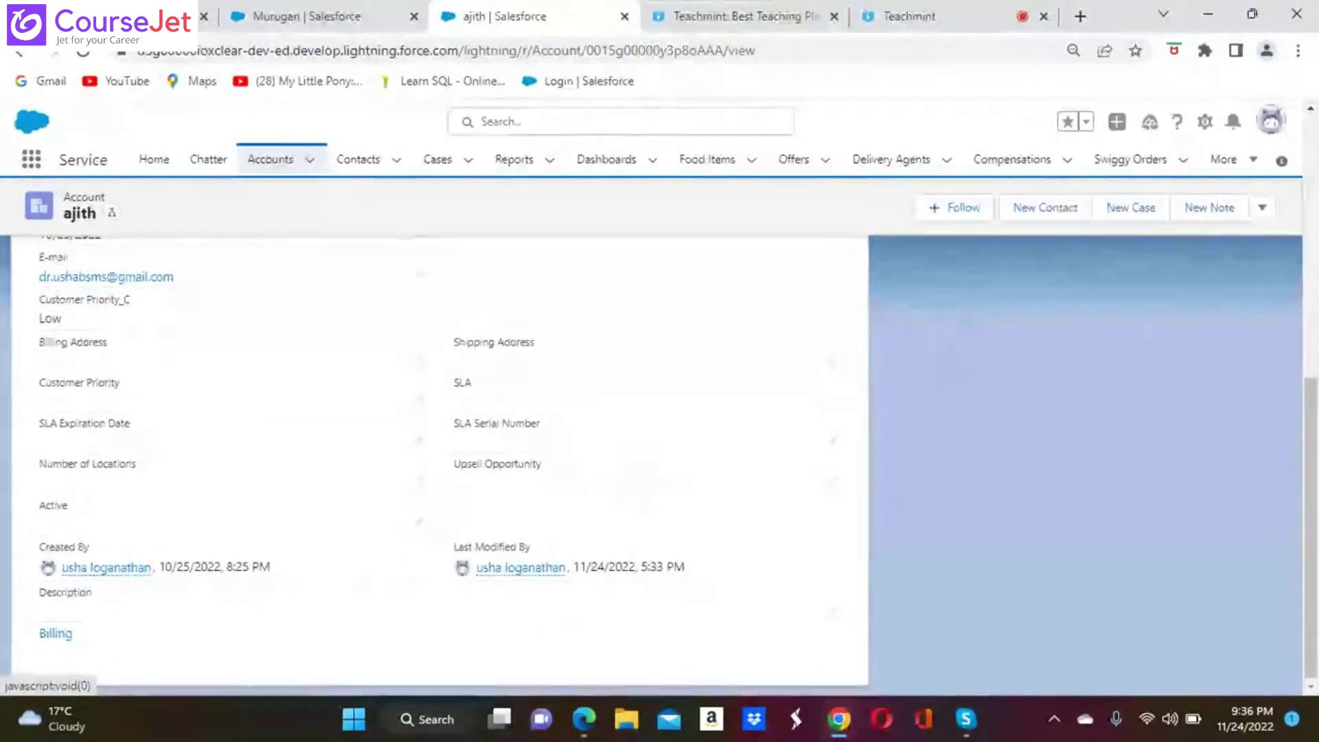
scroll(439, 460, "up", 4)
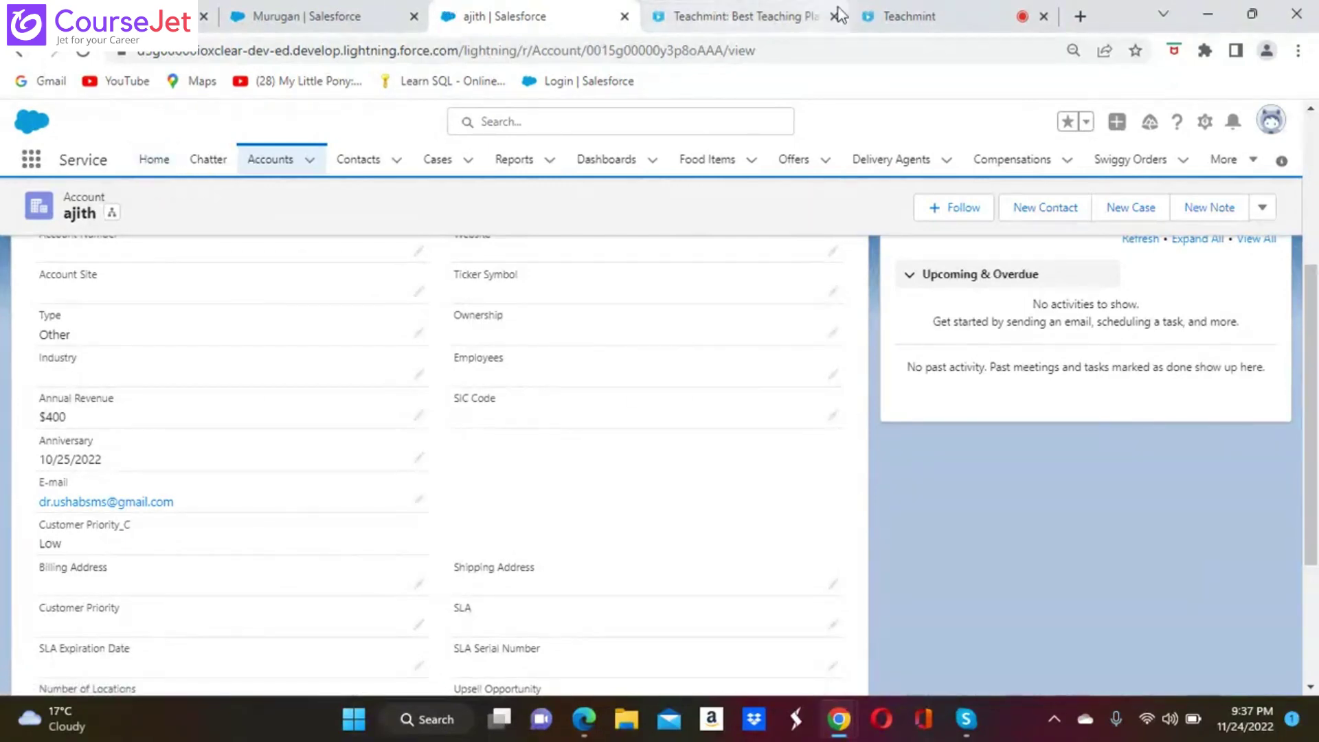
left_click(924, 13)
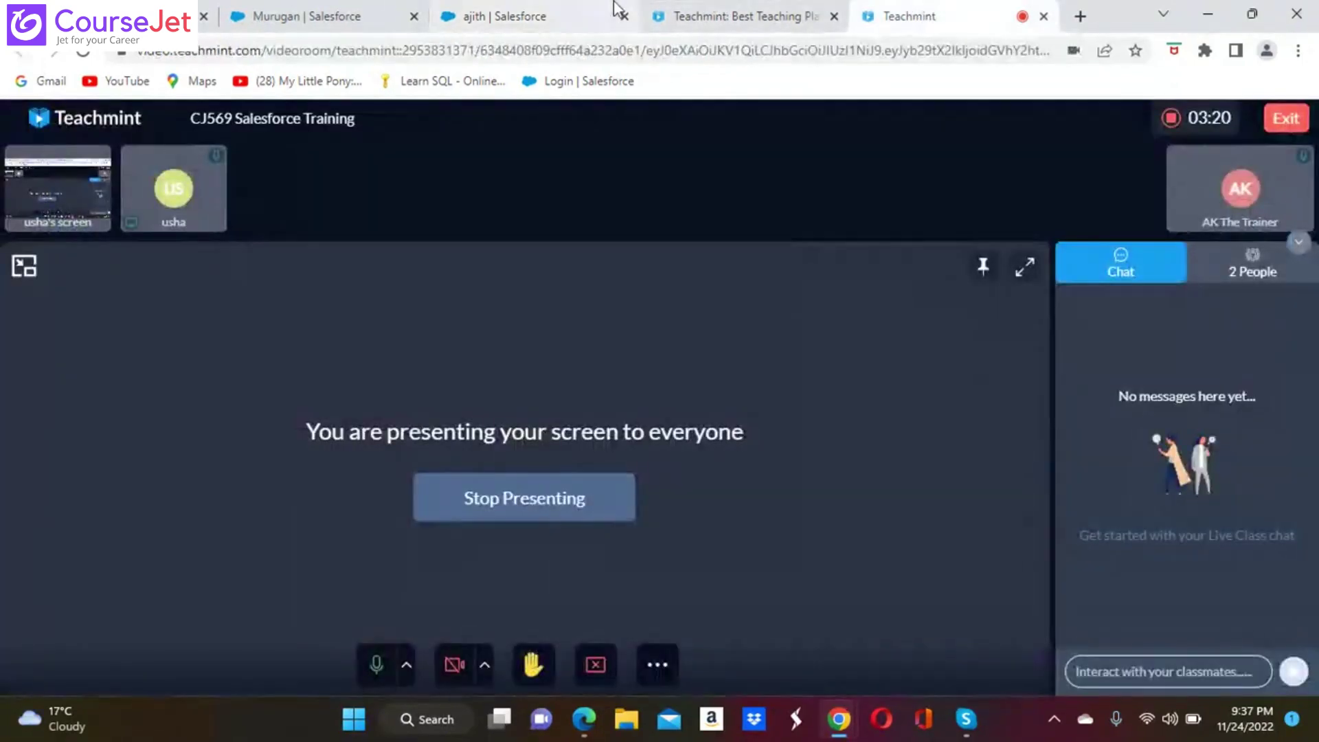
left_click(704, 15)
left_click(528, 18)
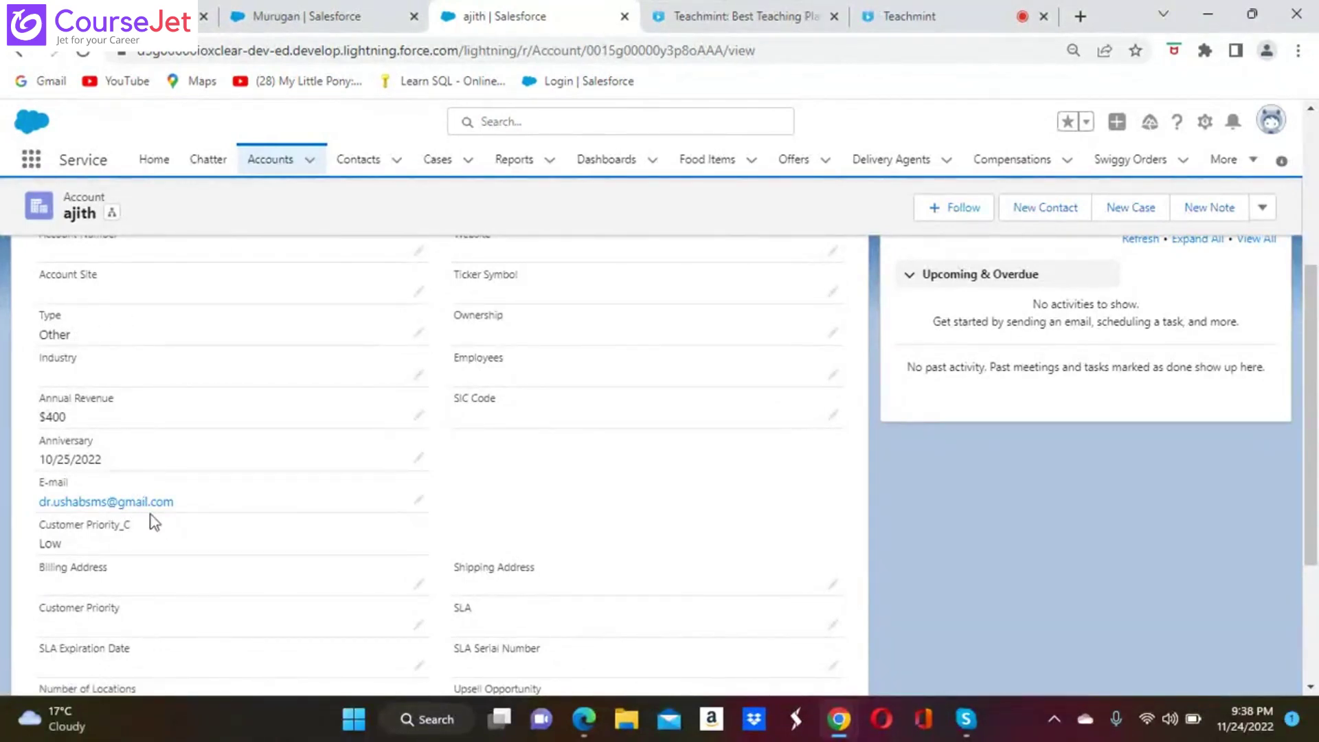
Step: Set the account's Annual Revenue to 600 and save the record
scroll(159, 615, "down", 1)
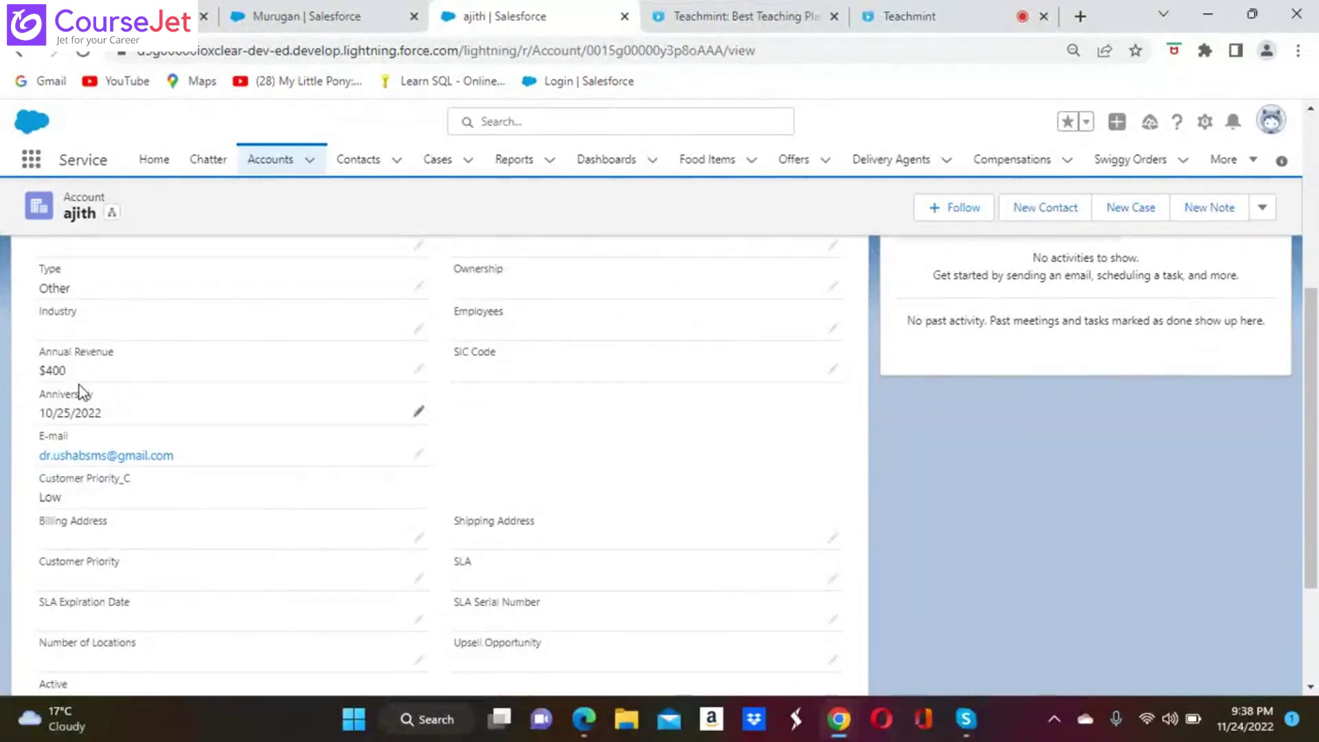
left_click(418, 369)
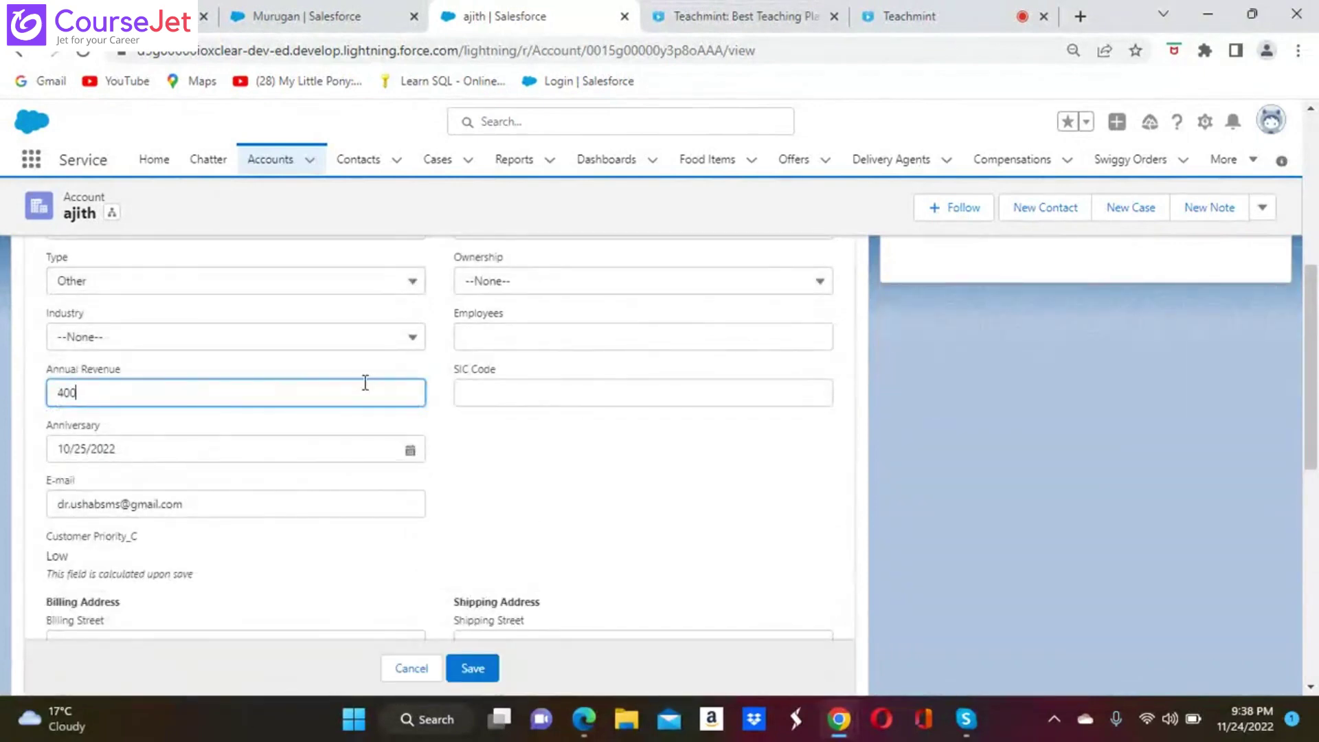
key("BackSpace")
key("BackSpace")
key("BackSpace")
type("600")
left_click(472, 669)
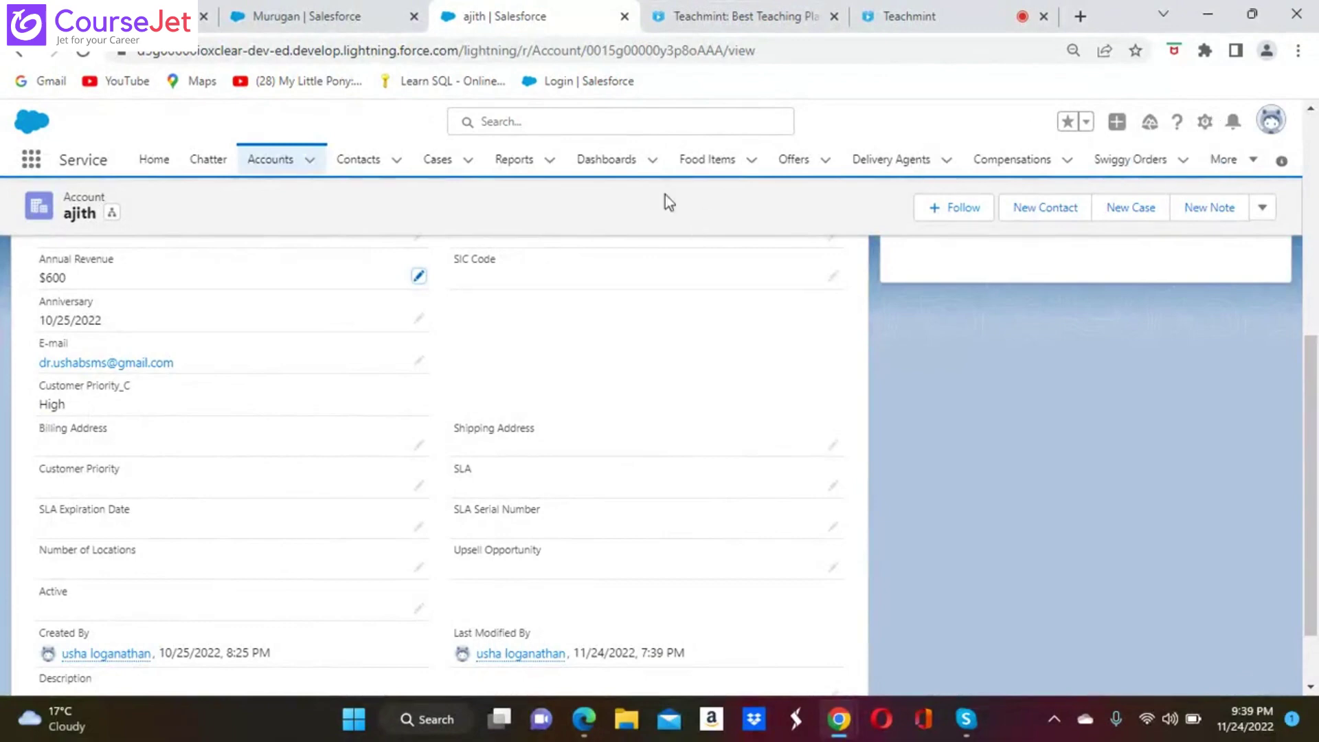
Step: Return to the Accounts list by way of the Home page and reopen the first account's details
left_click(155, 161)
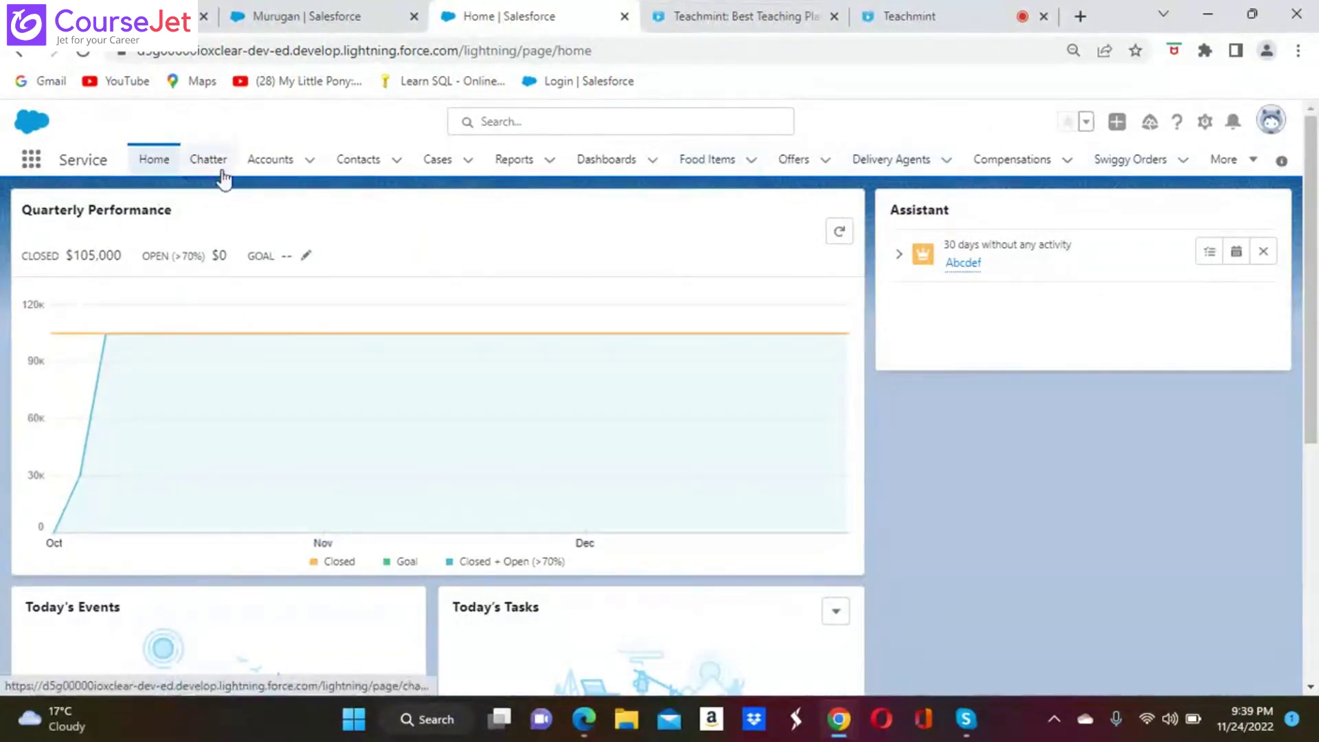
left_click(270, 162)
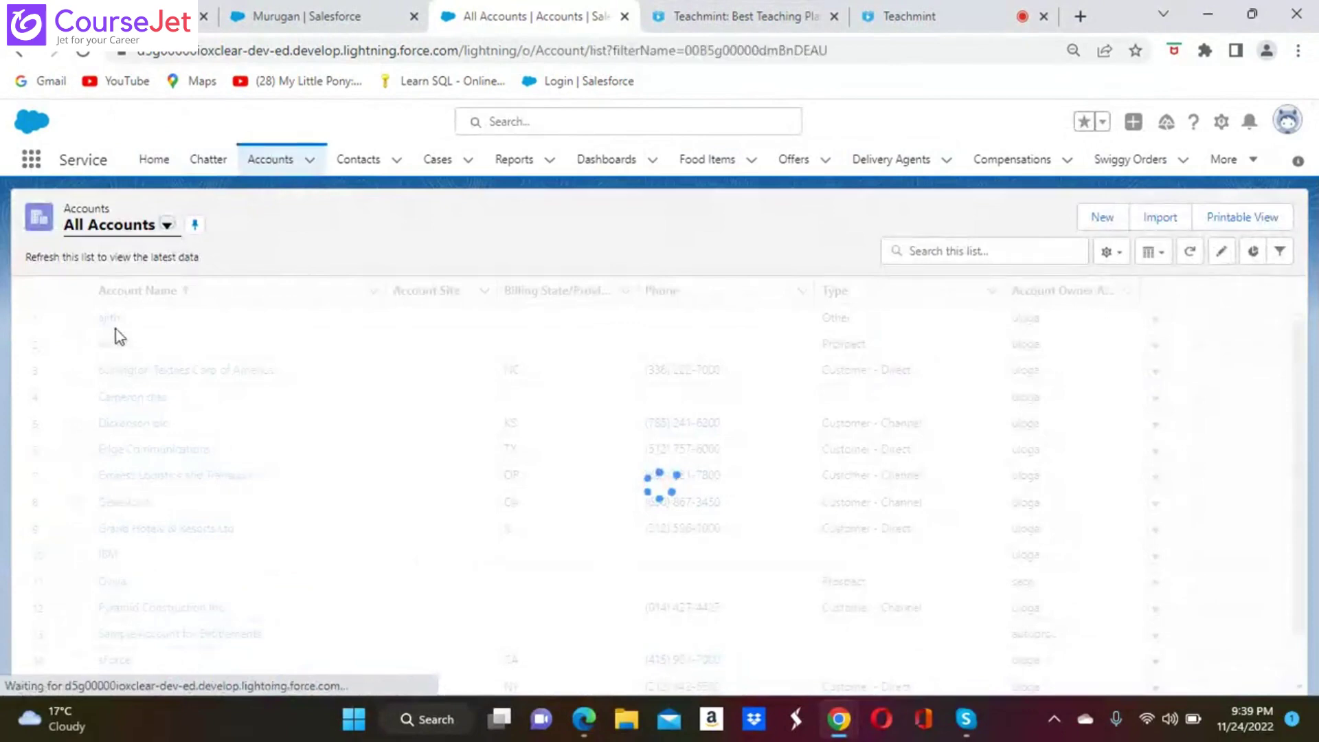
left_click(113, 321)
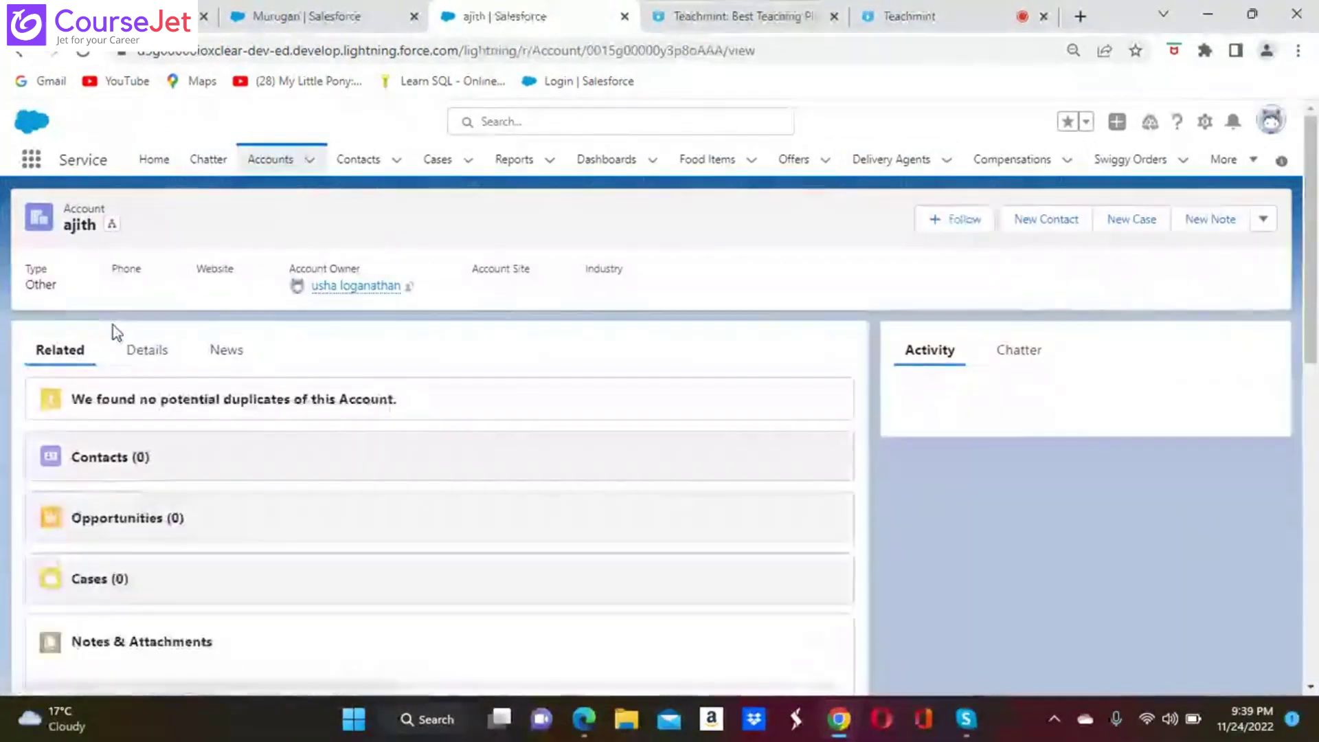
left_click(157, 356)
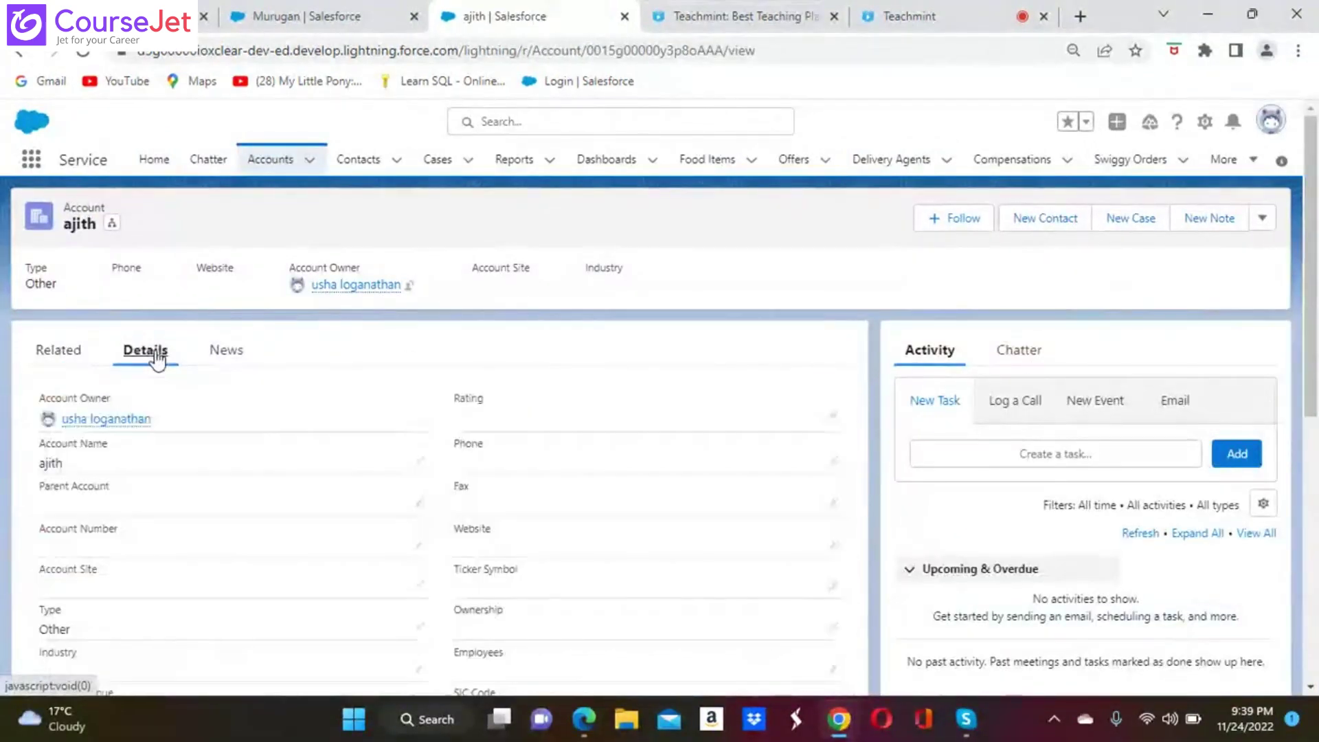
Step: Change the account's Type to Installation Partner, save the record and check its Customer Priority_C field
scroll(261, 568, "down", 2)
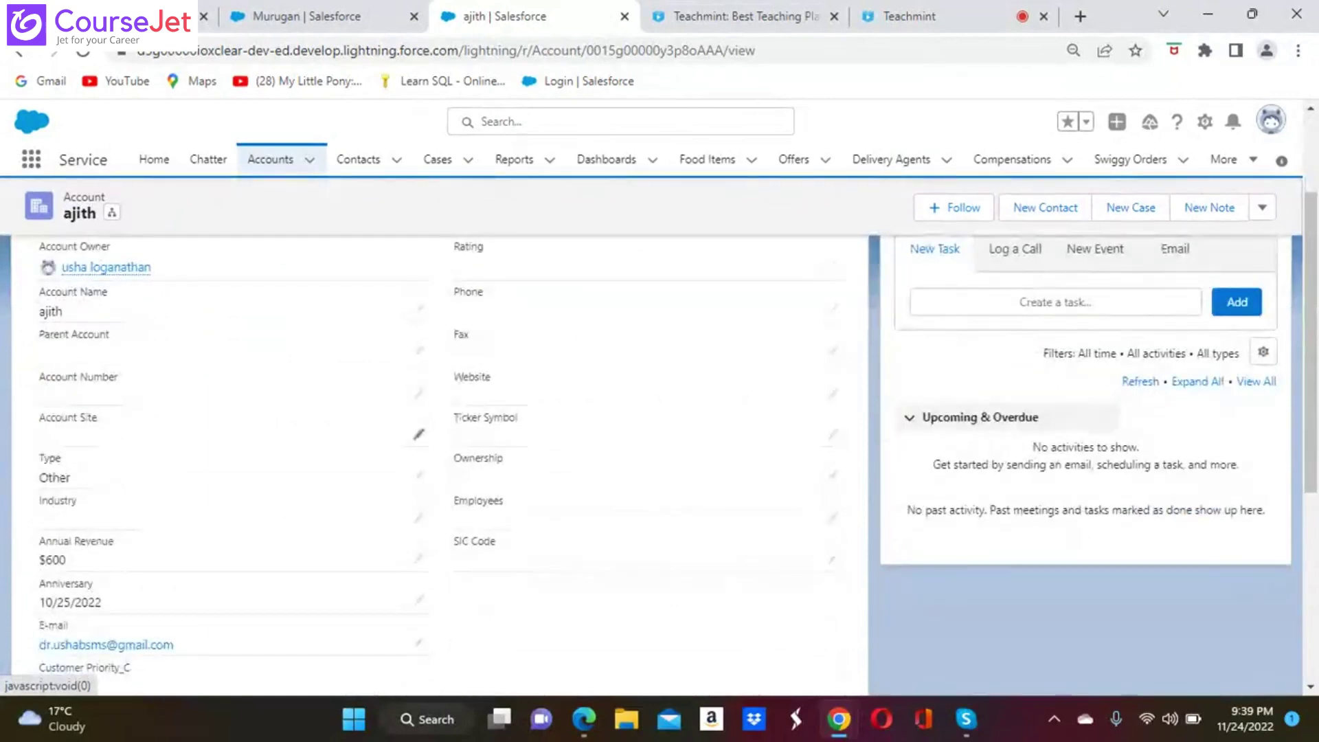
left_click(419, 475)
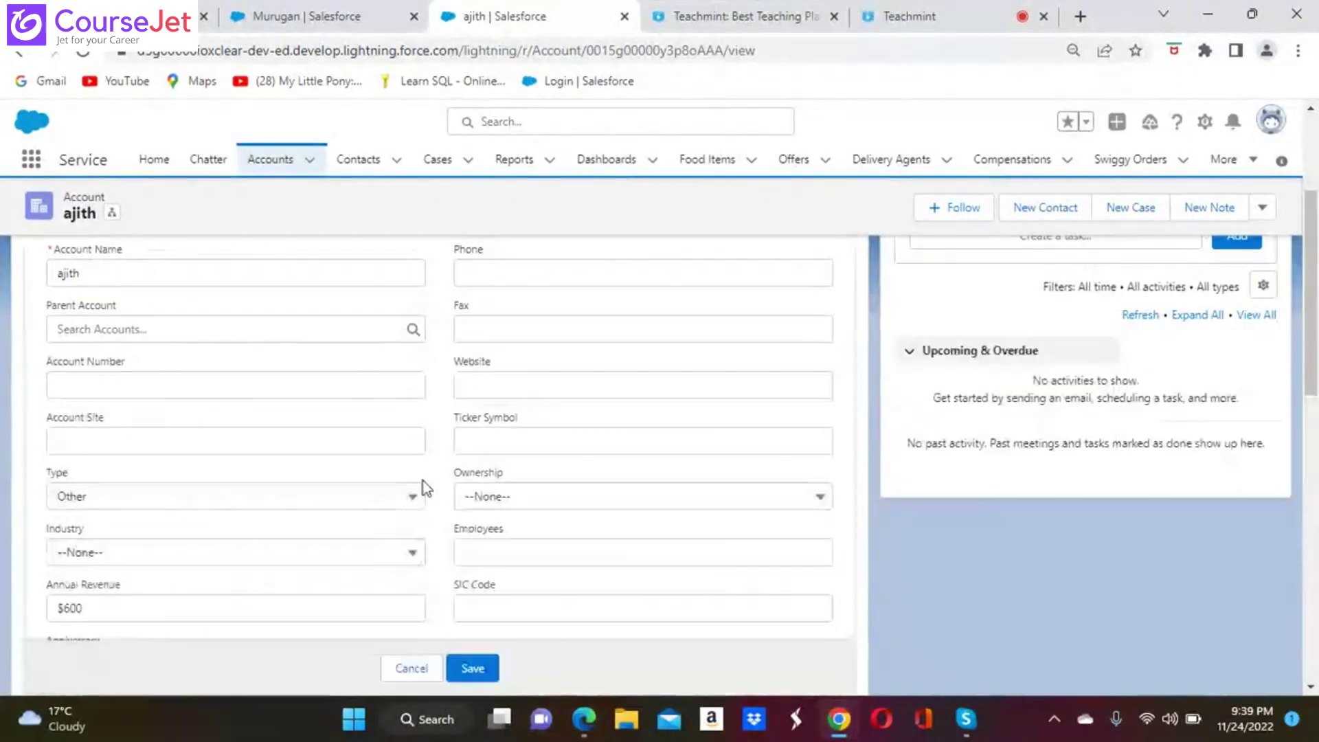
left_click(416, 498)
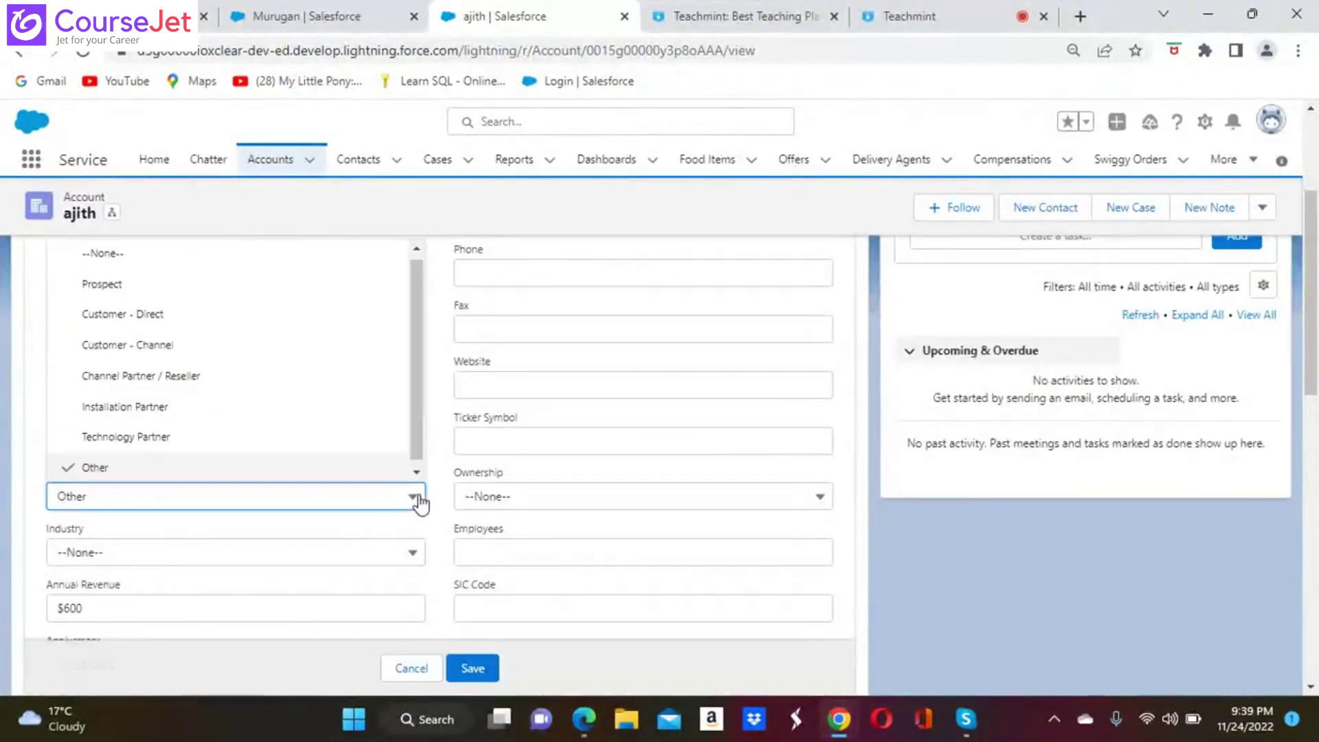
left_click(143, 410)
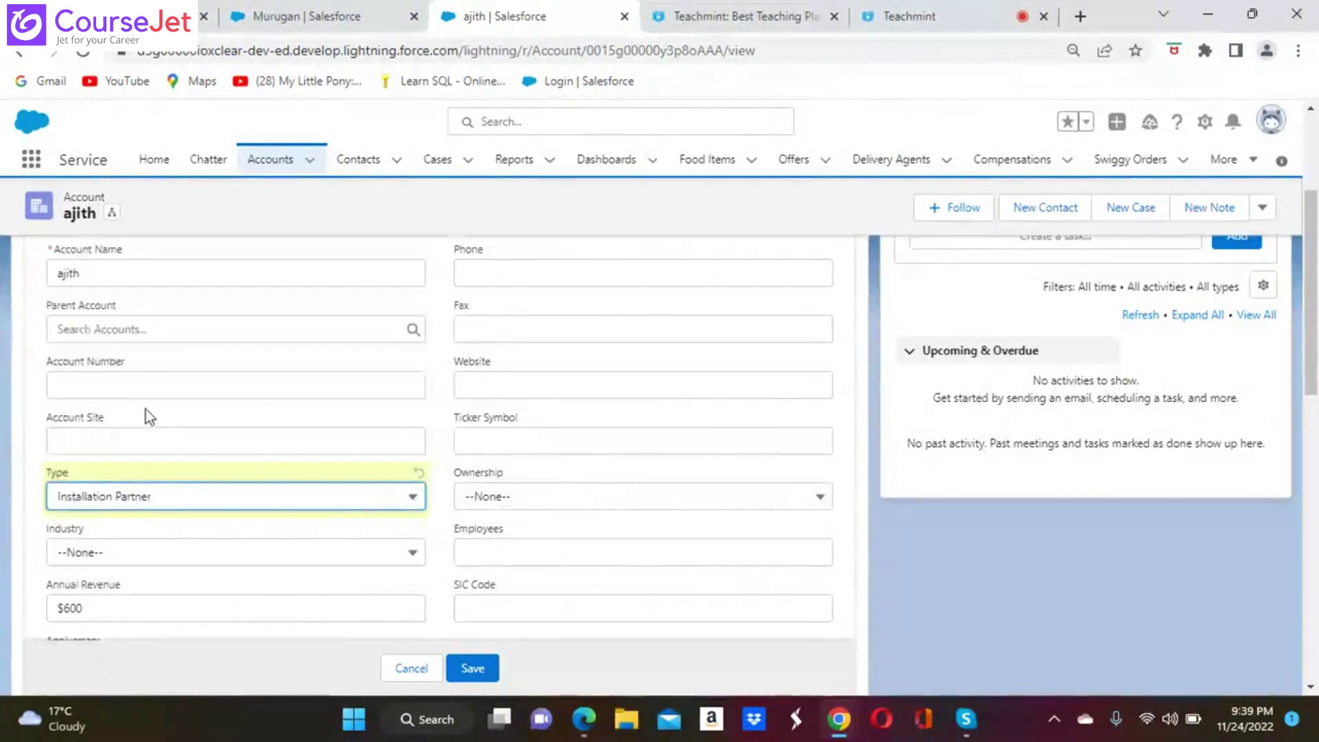
left_click(472, 666)
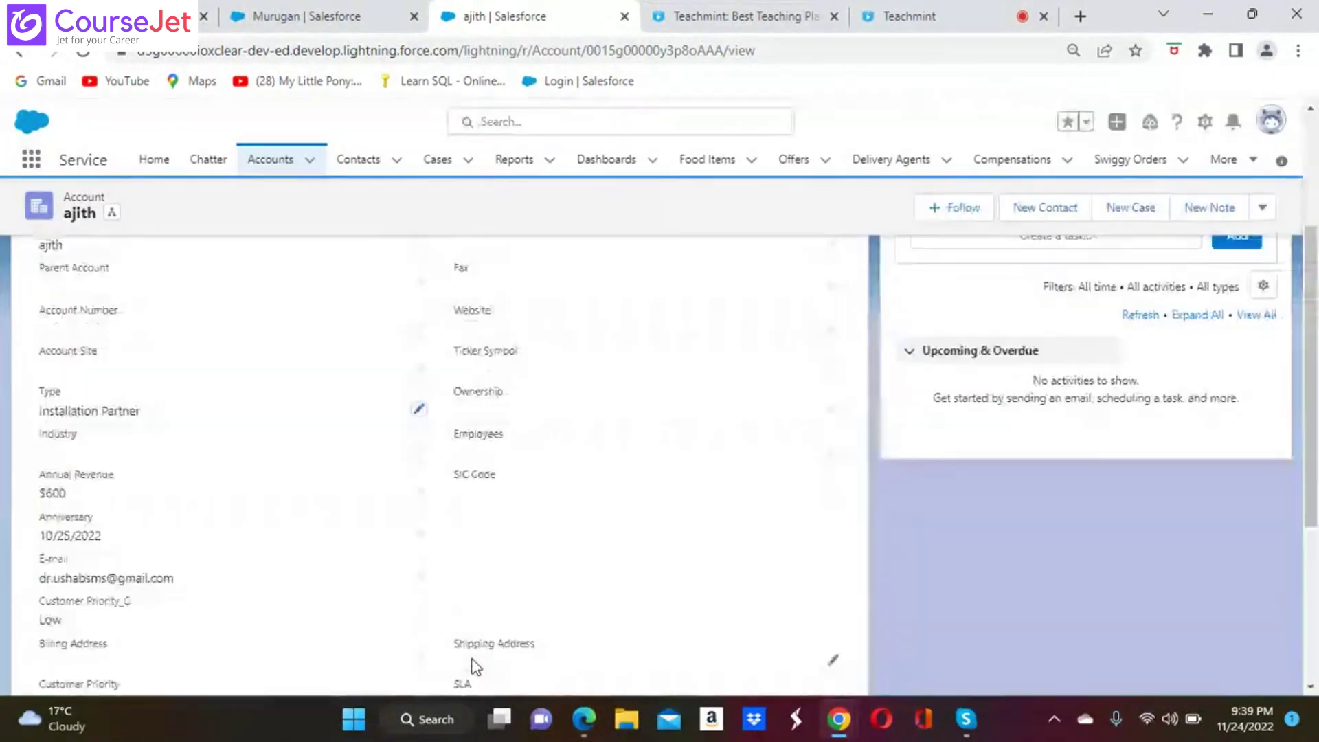
scroll(587, 527, "down", 2)
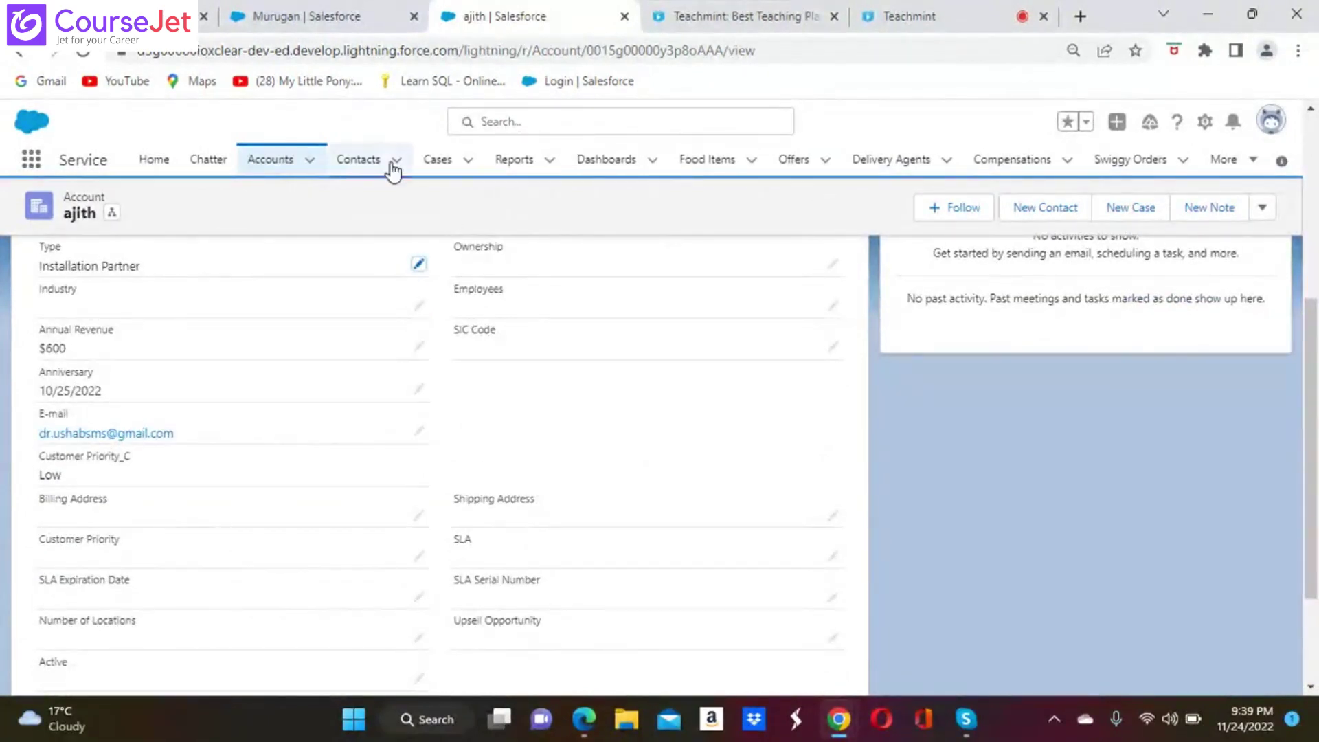
Step: Go from the Home page to Setup and open the Object Manager, ready to search its objects
left_click(156, 162)
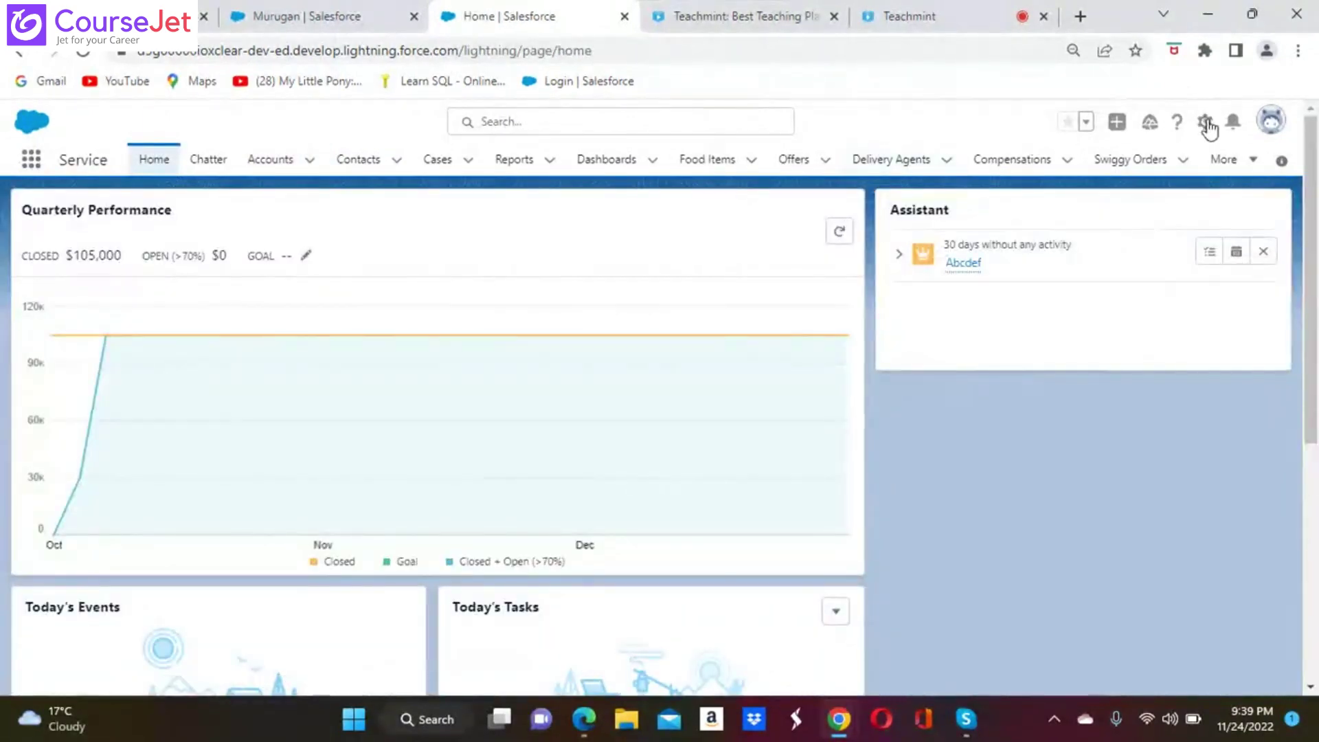
left_click(1205, 123)
left_click(1145, 177)
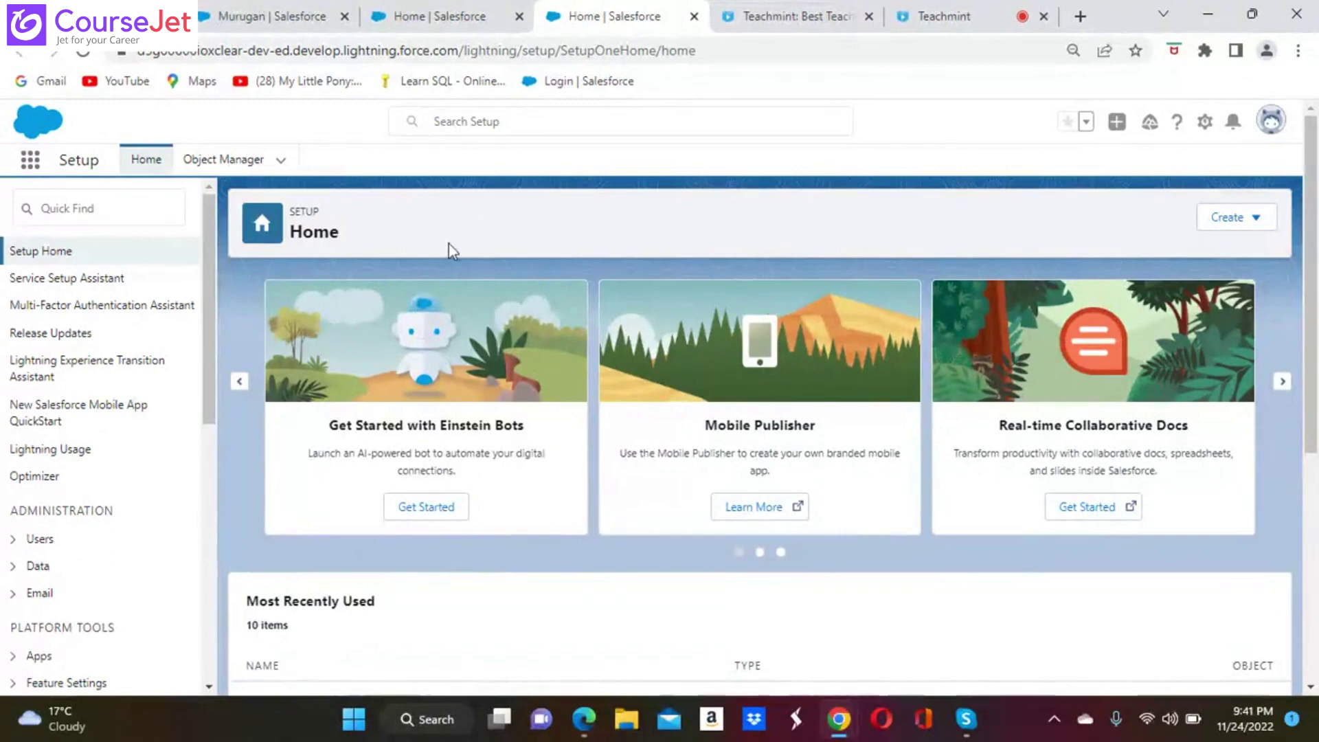
left_click(232, 163)
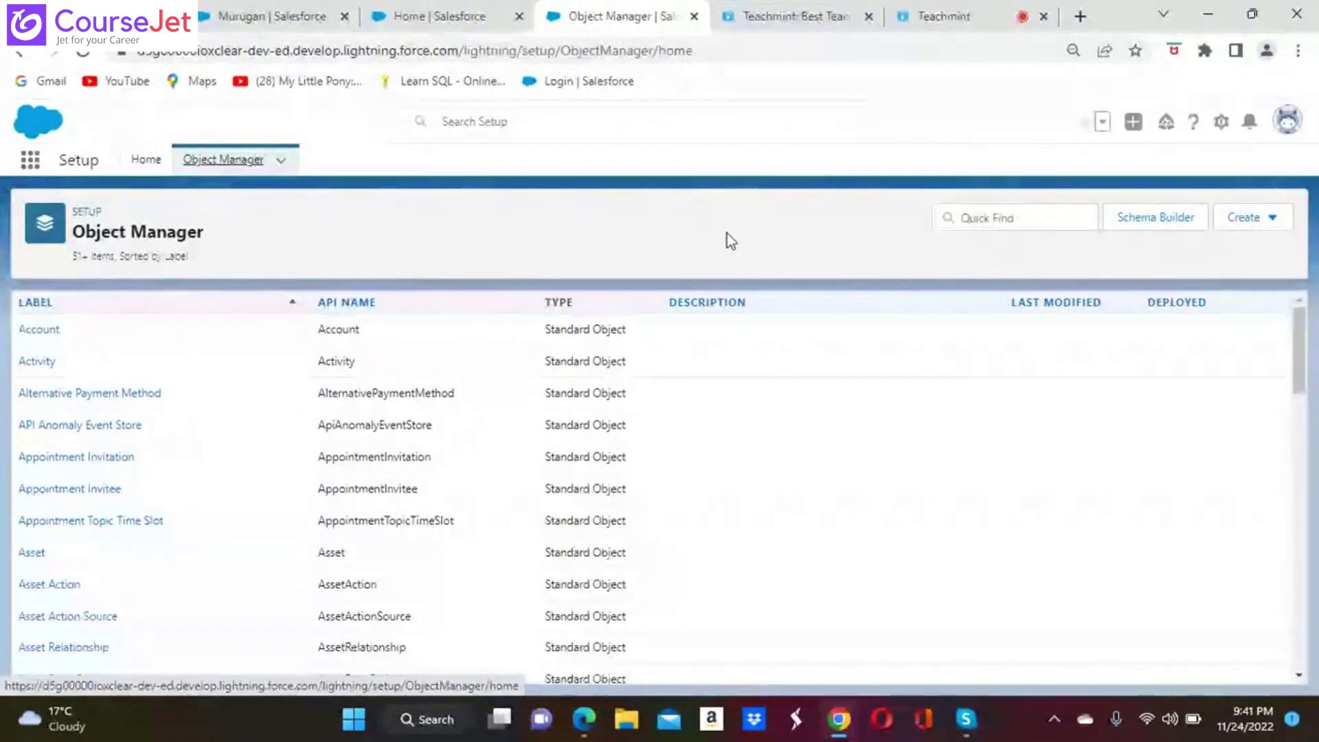
left_click(970, 217)
type("ub")
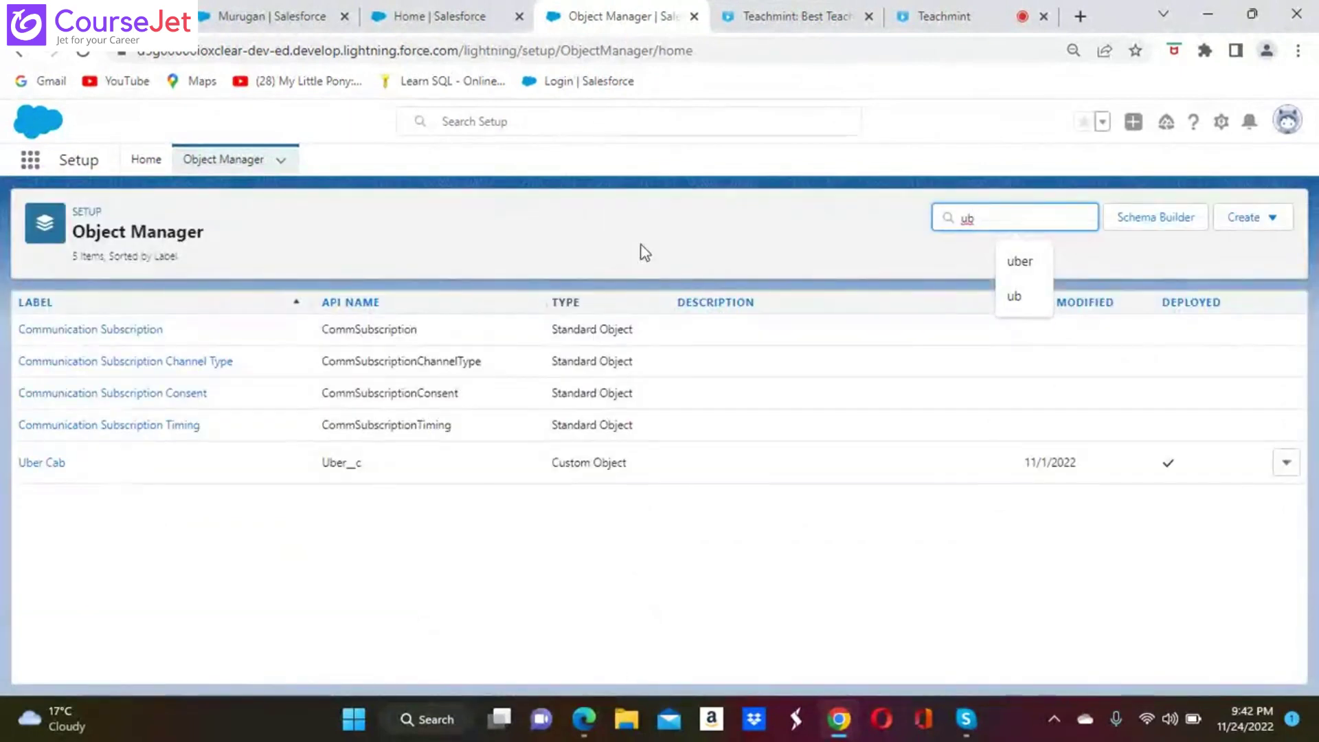
key("BackSpace")
key("BackSpace")
Step: Find the Swiggy Order object by searching for "sw" and start a new validation rule for it
type("sw")
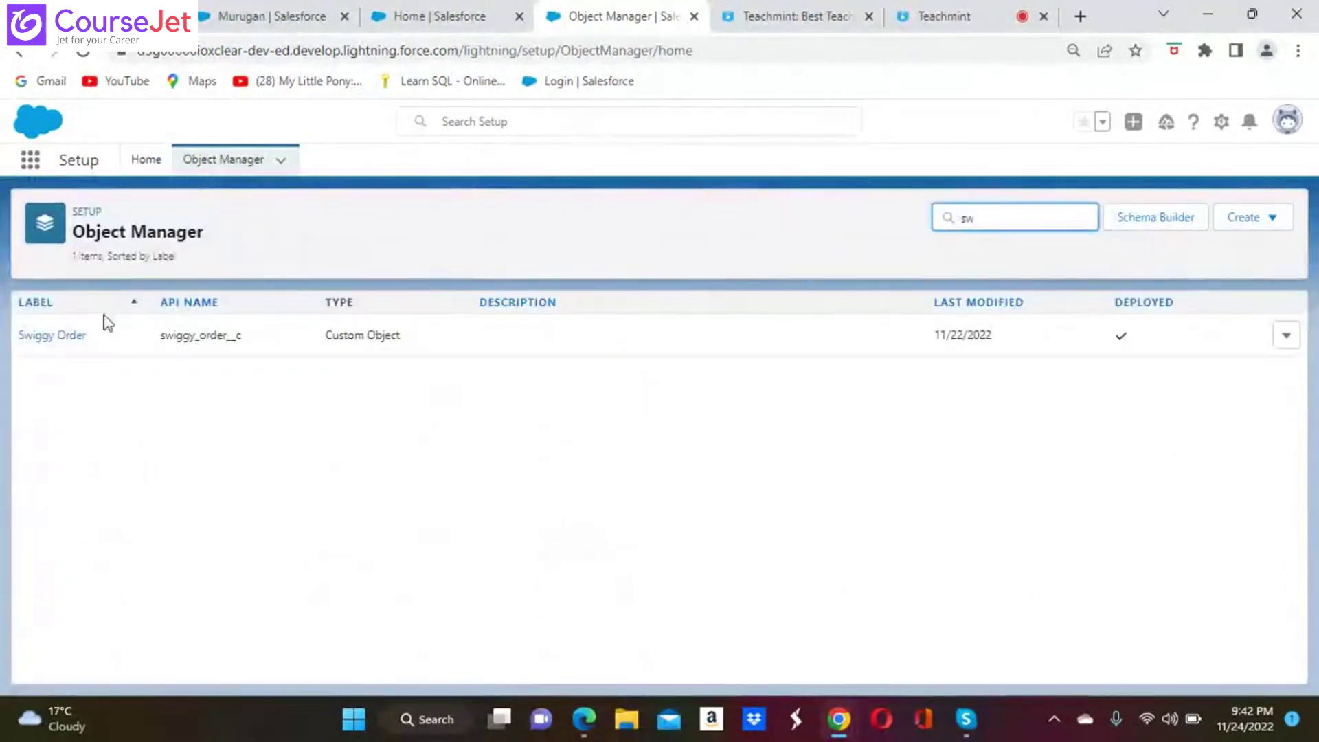
left_click(65, 335)
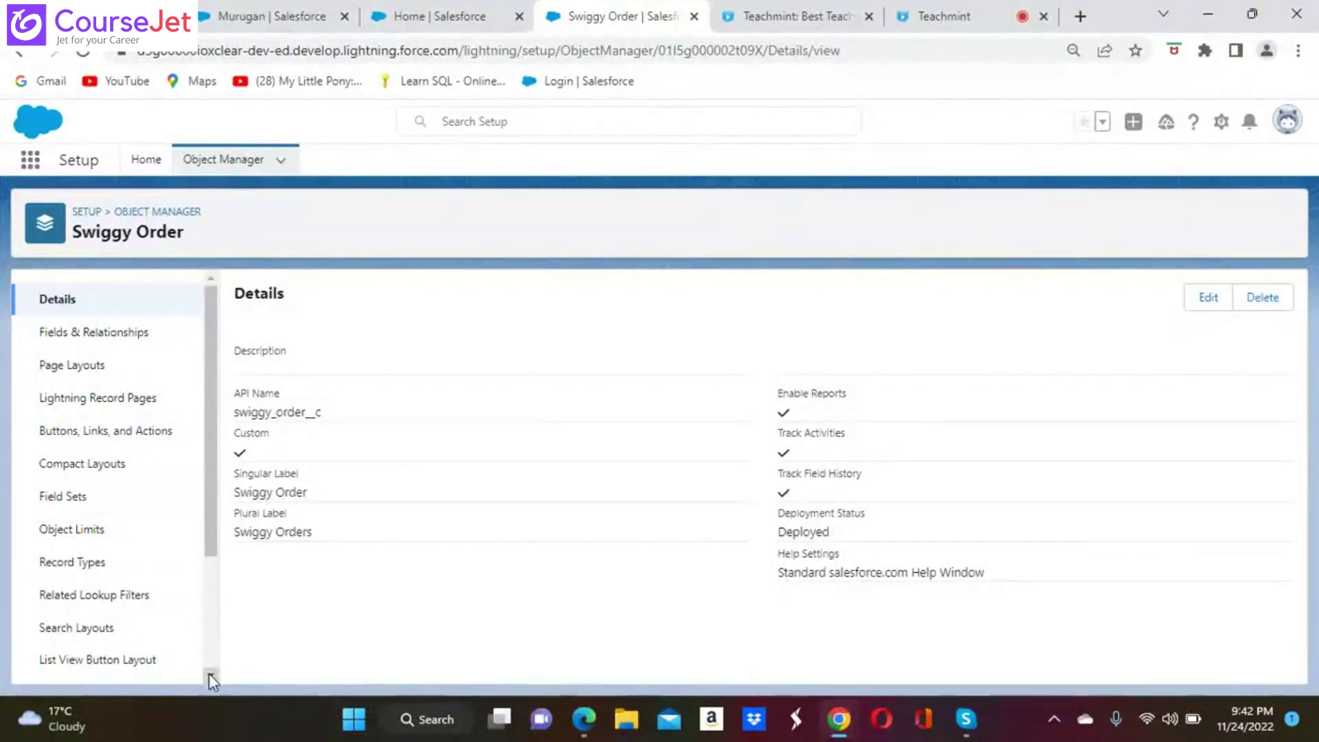
scroll(208, 673, "down", 3)
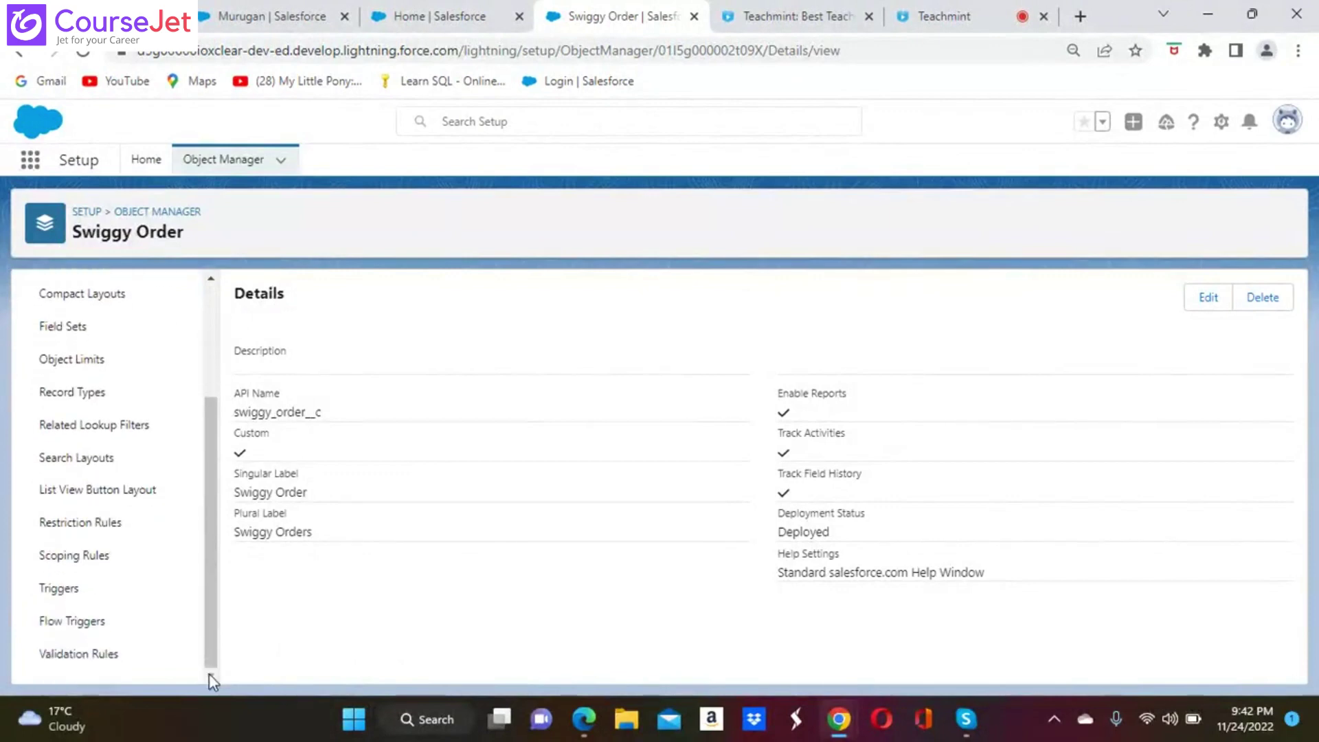
left_click(77, 655)
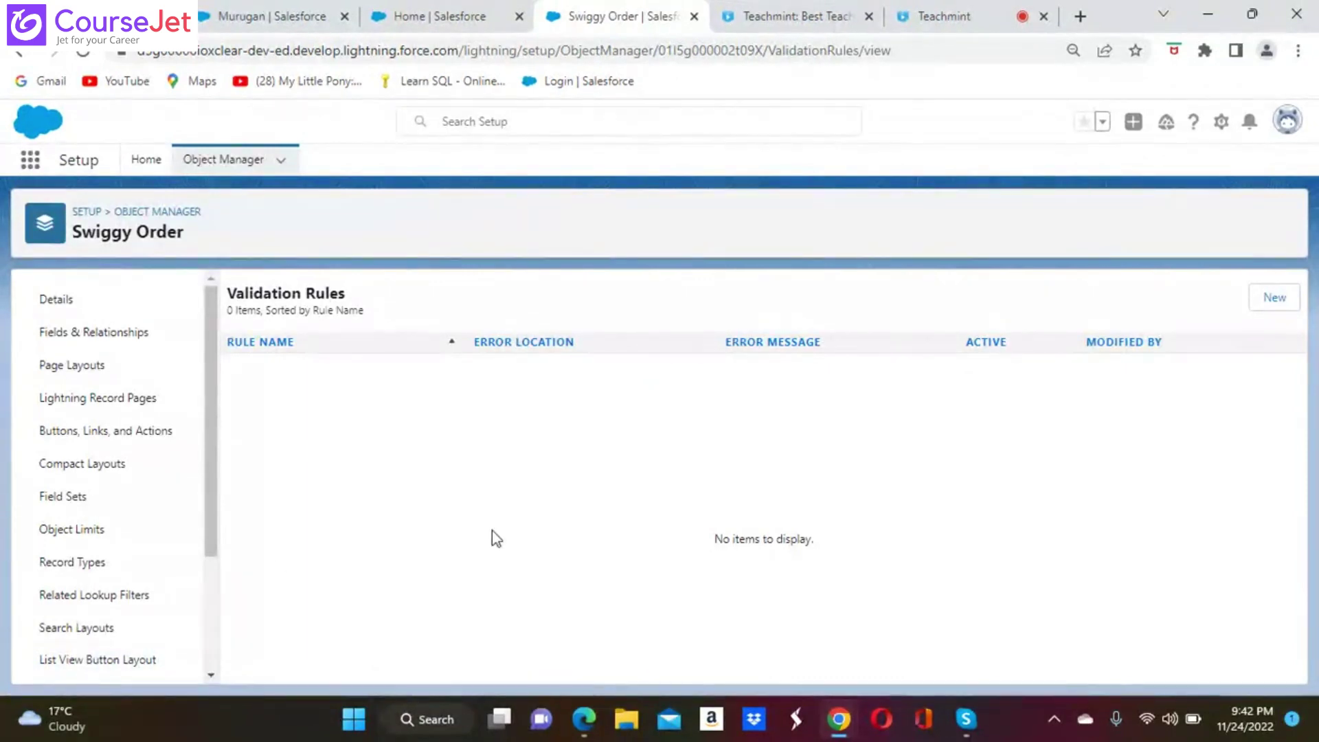
left_click(1279, 296)
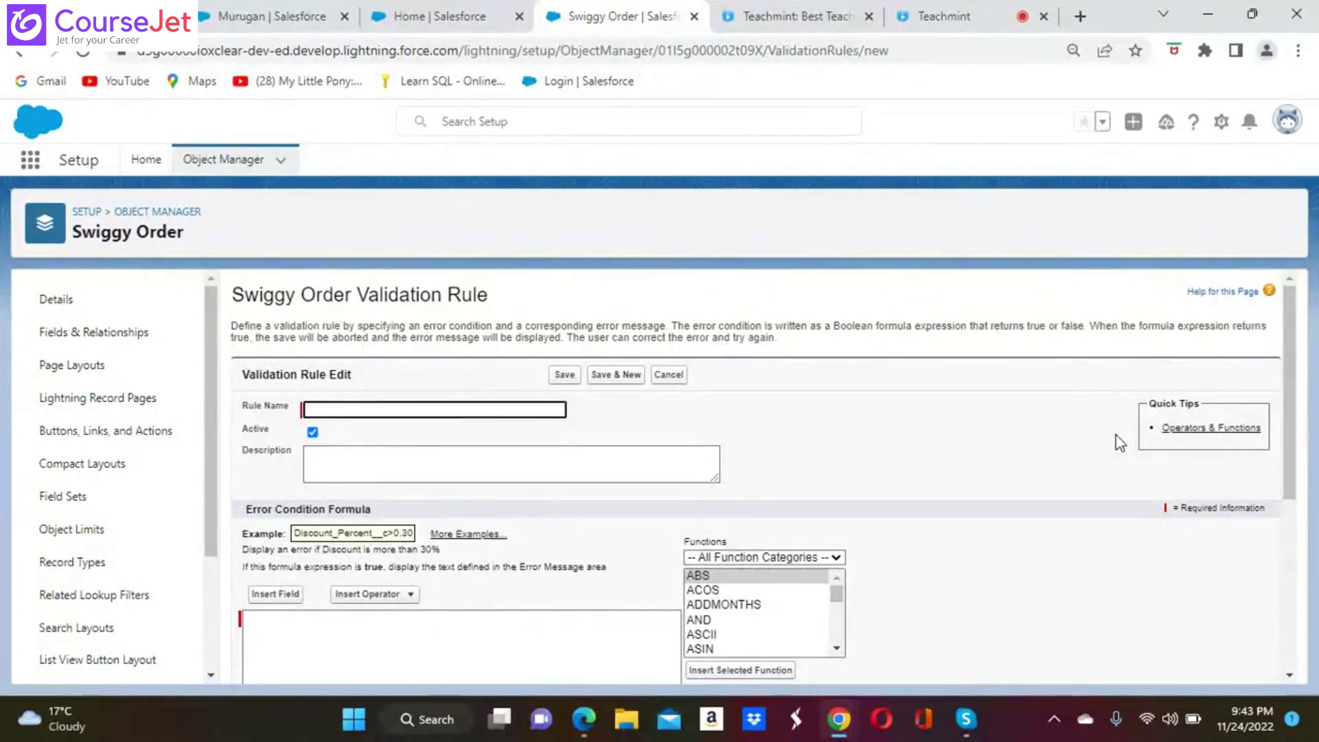
scroll(1116, 436, "down", 1)
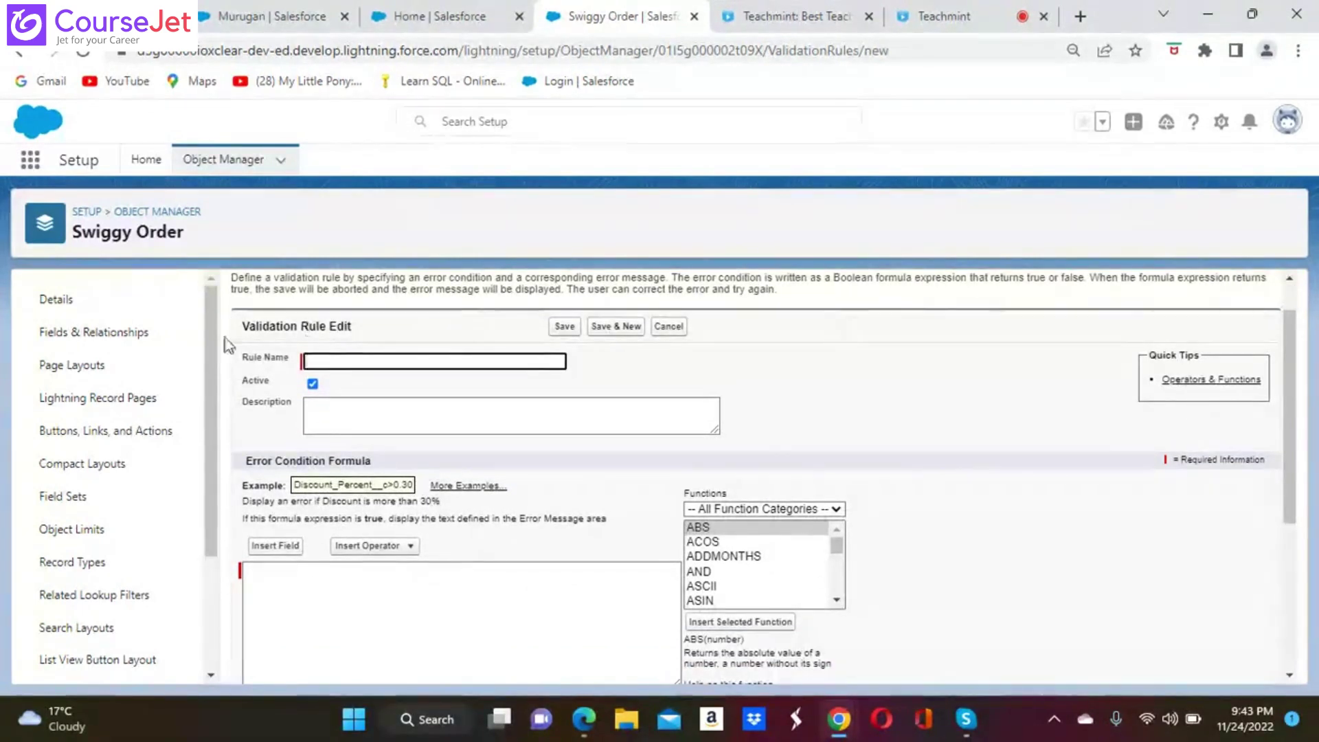
Step: Open the Max Discount For Junior Agents field from Swiggy Order's Fields & Relationships to examine its formula
left_click(103, 334)
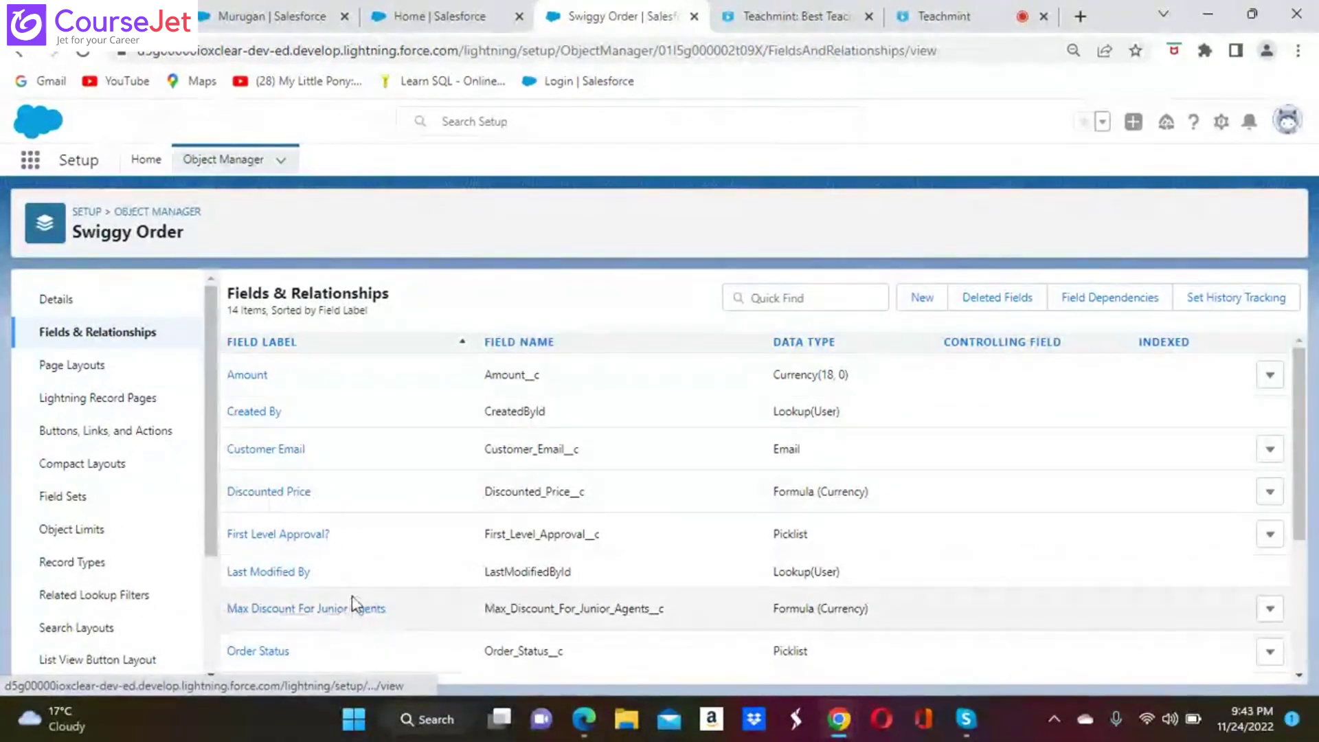
left_click(357, 609)
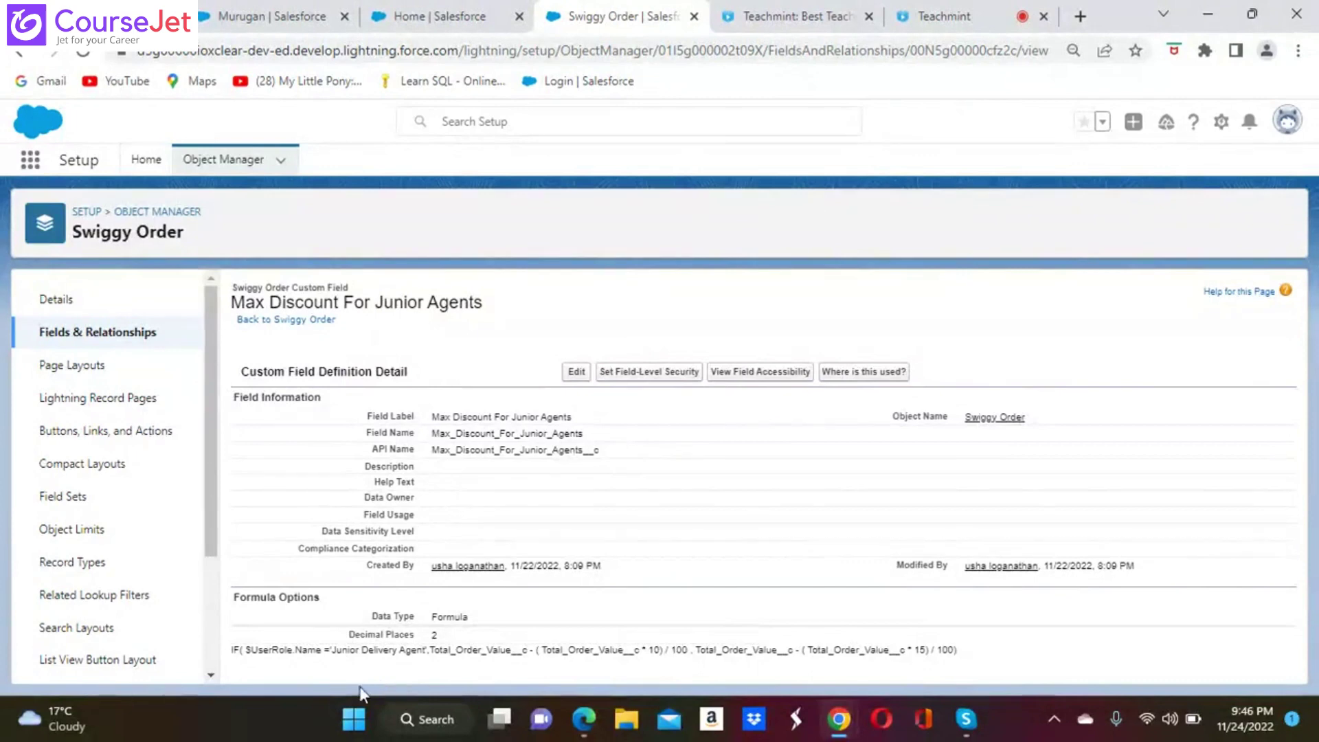
Step: Open Swiggy Order's list of validation rules and start a new rule
left_click(211, 675)
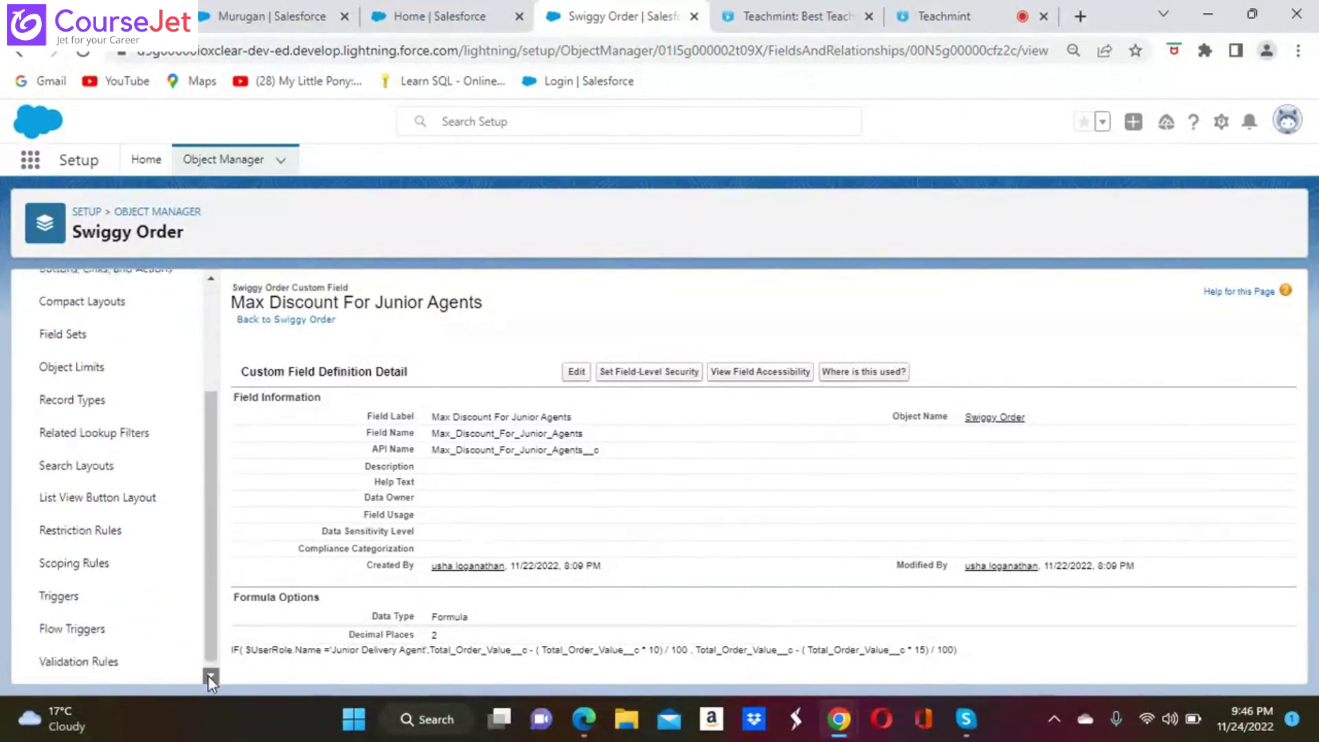
left_click(103, 662)
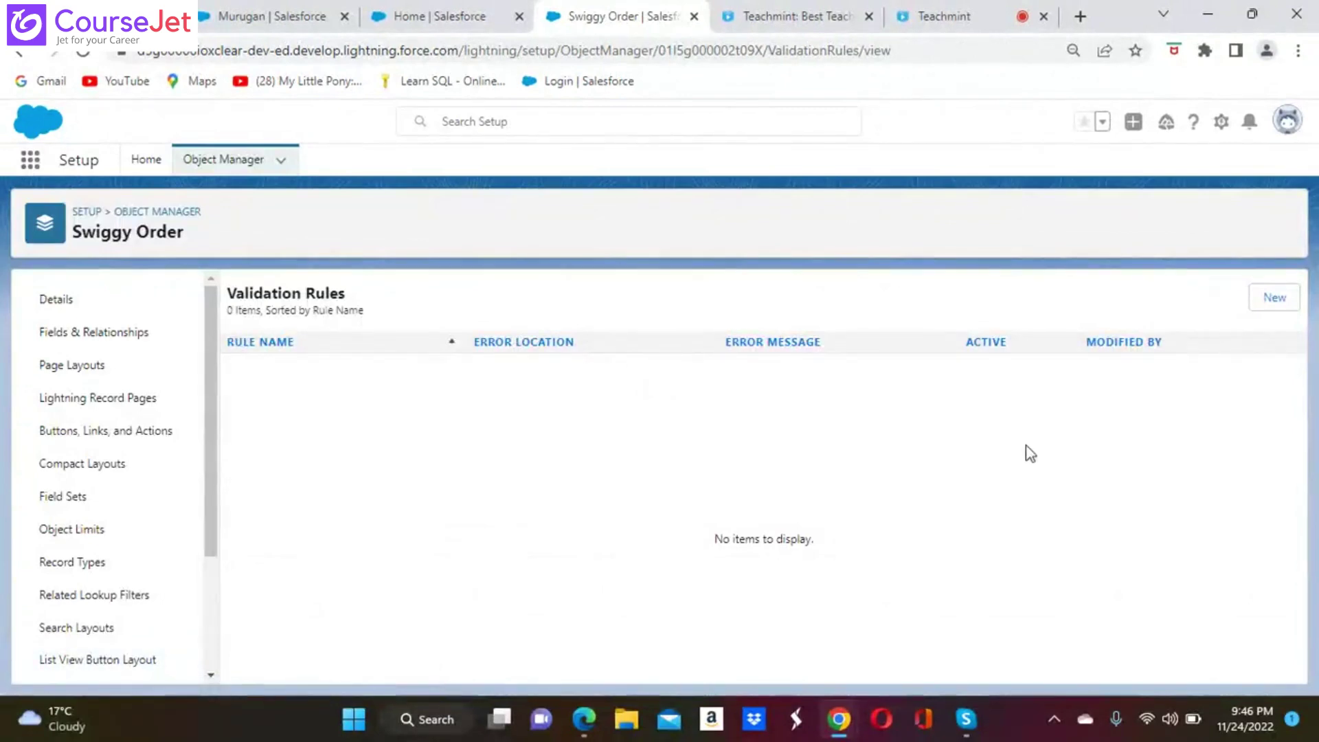
left_click(1278, 298)
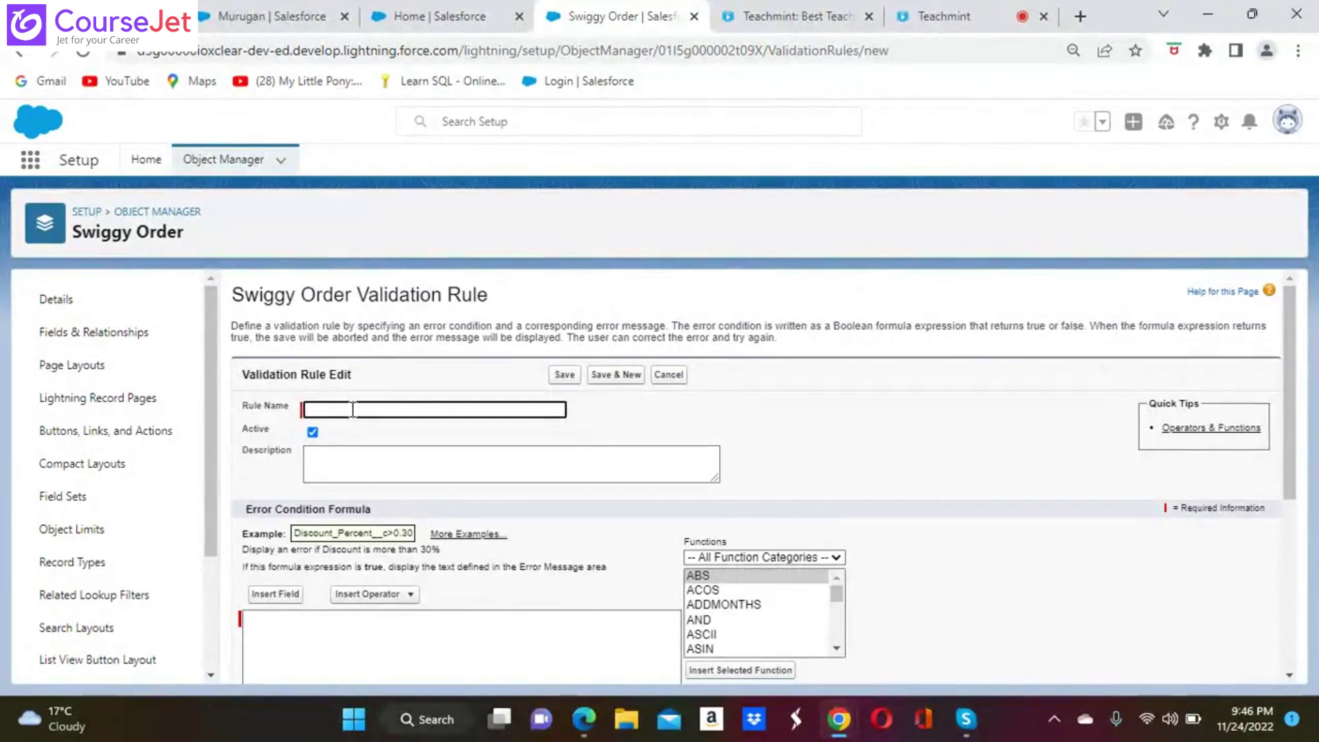
Step: Name the new validation rule "Validate Max Discounts For Junior Agent"
type("Validate")
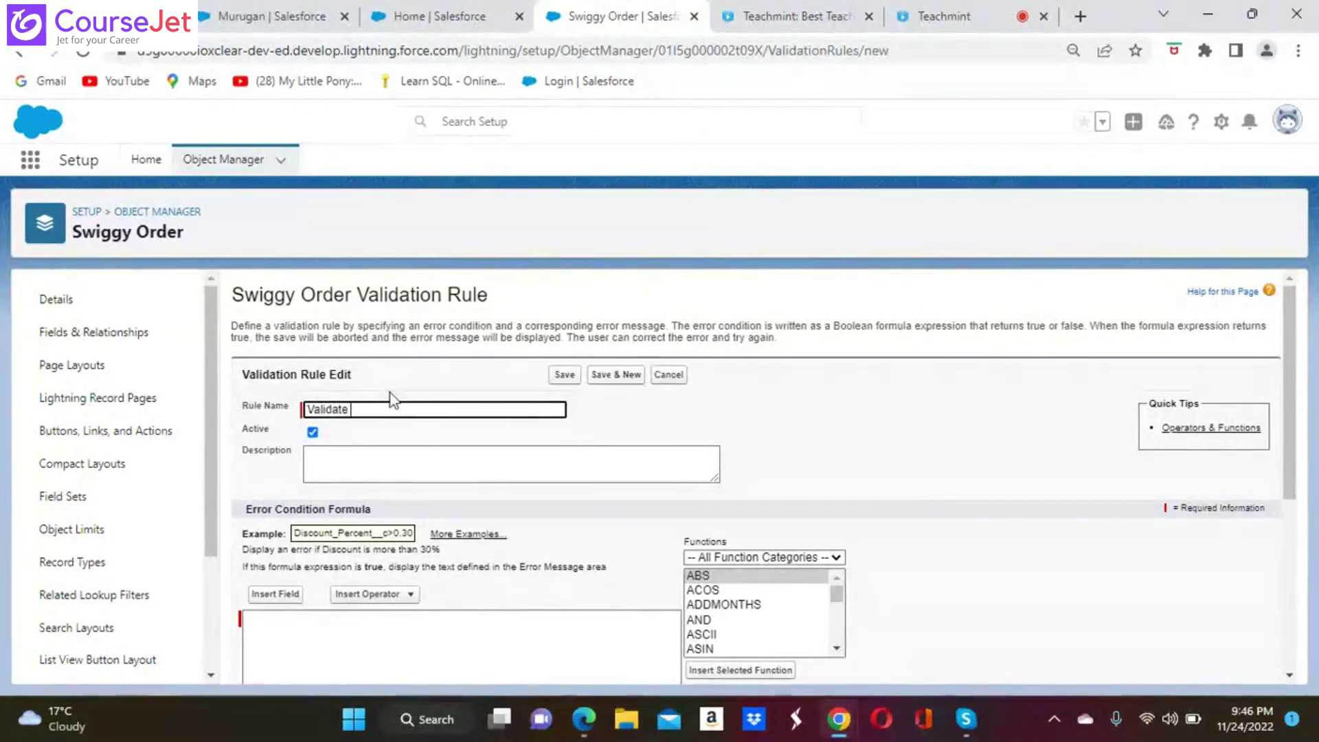
type(" Sw")
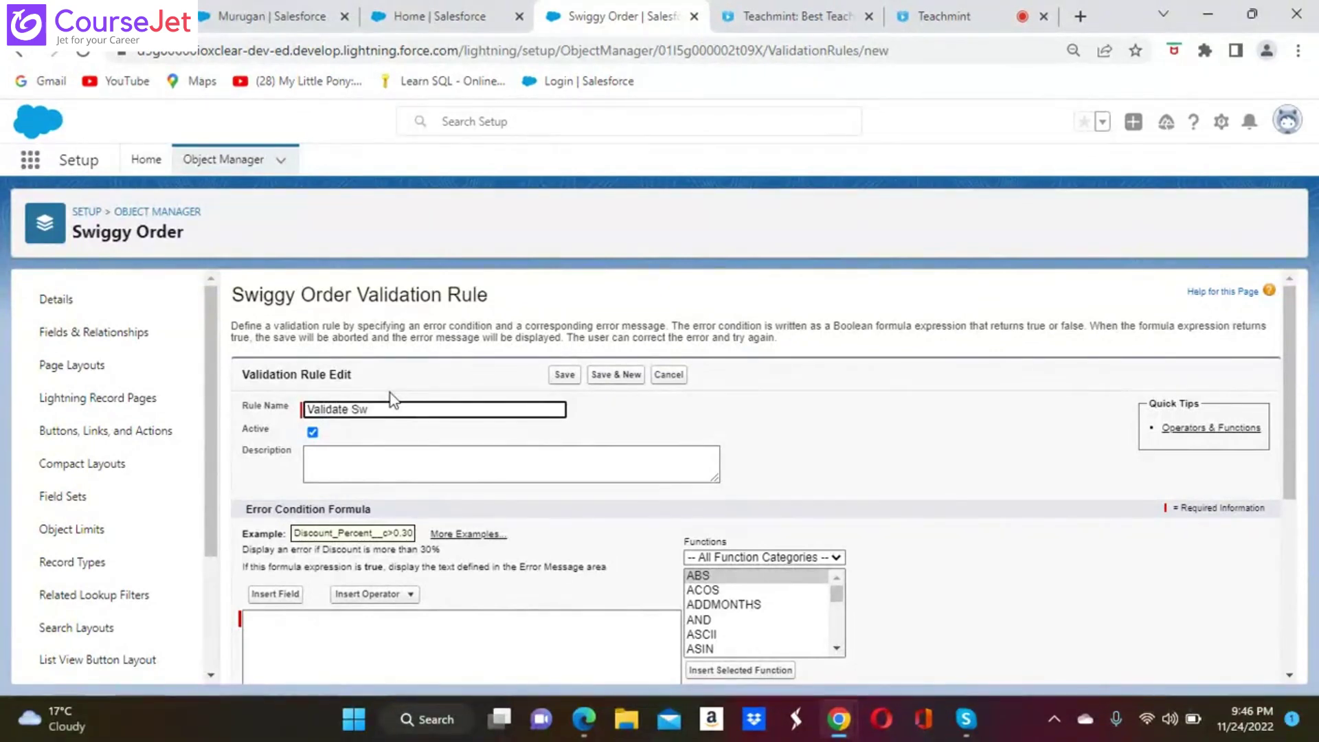
key("BackSpace")
key("BackSpace")
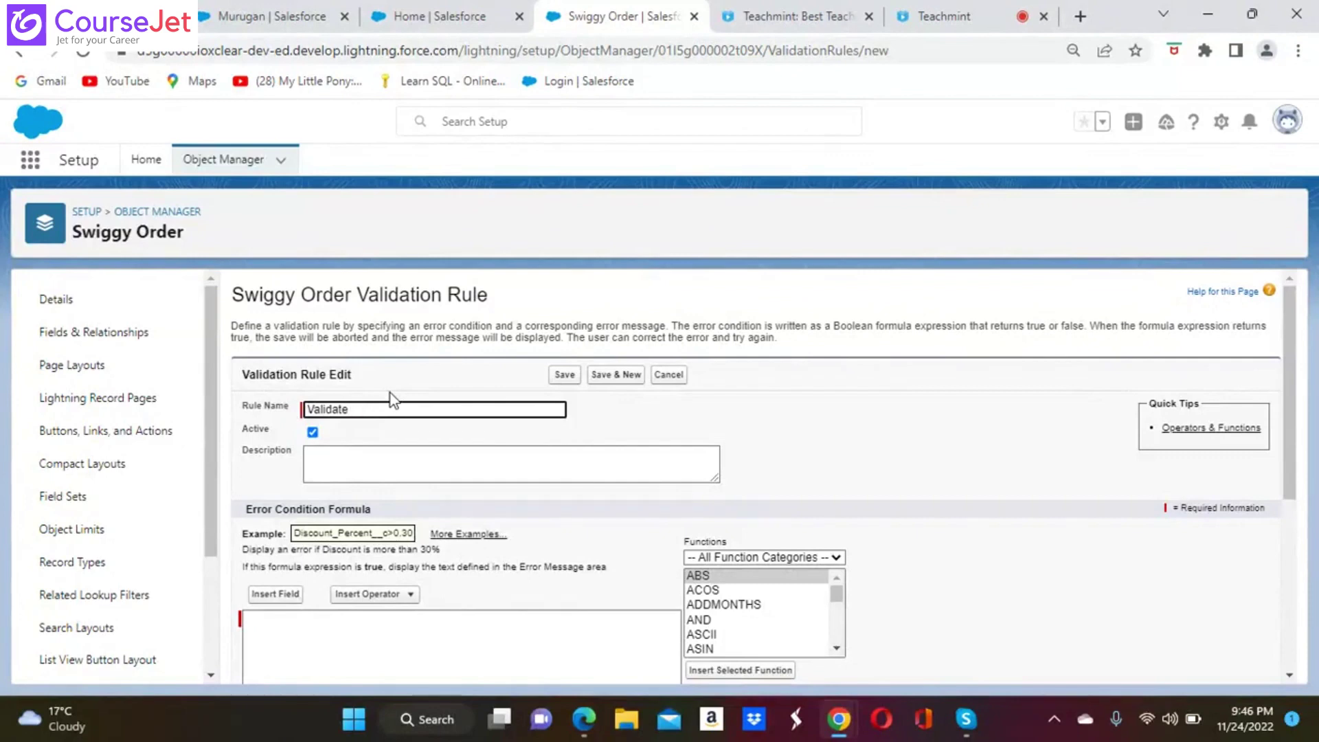
type("Max Disc")
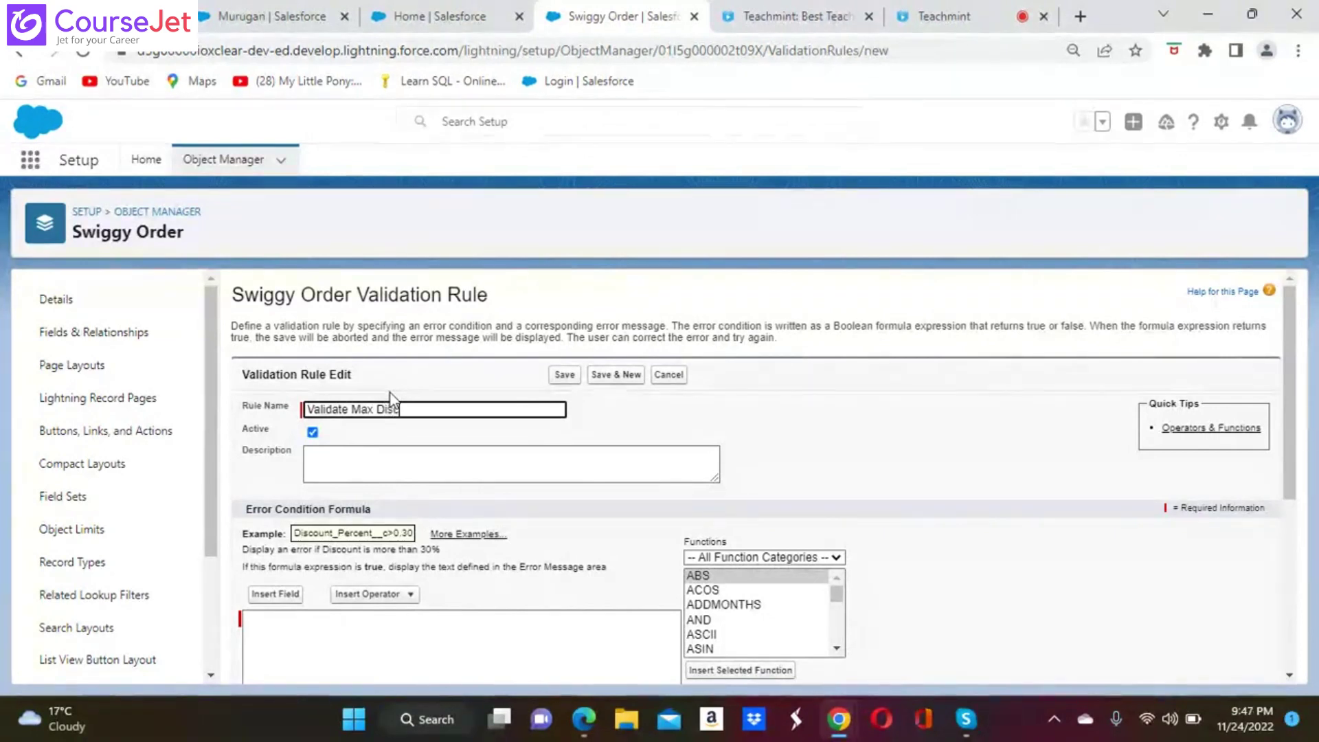
type("ount")
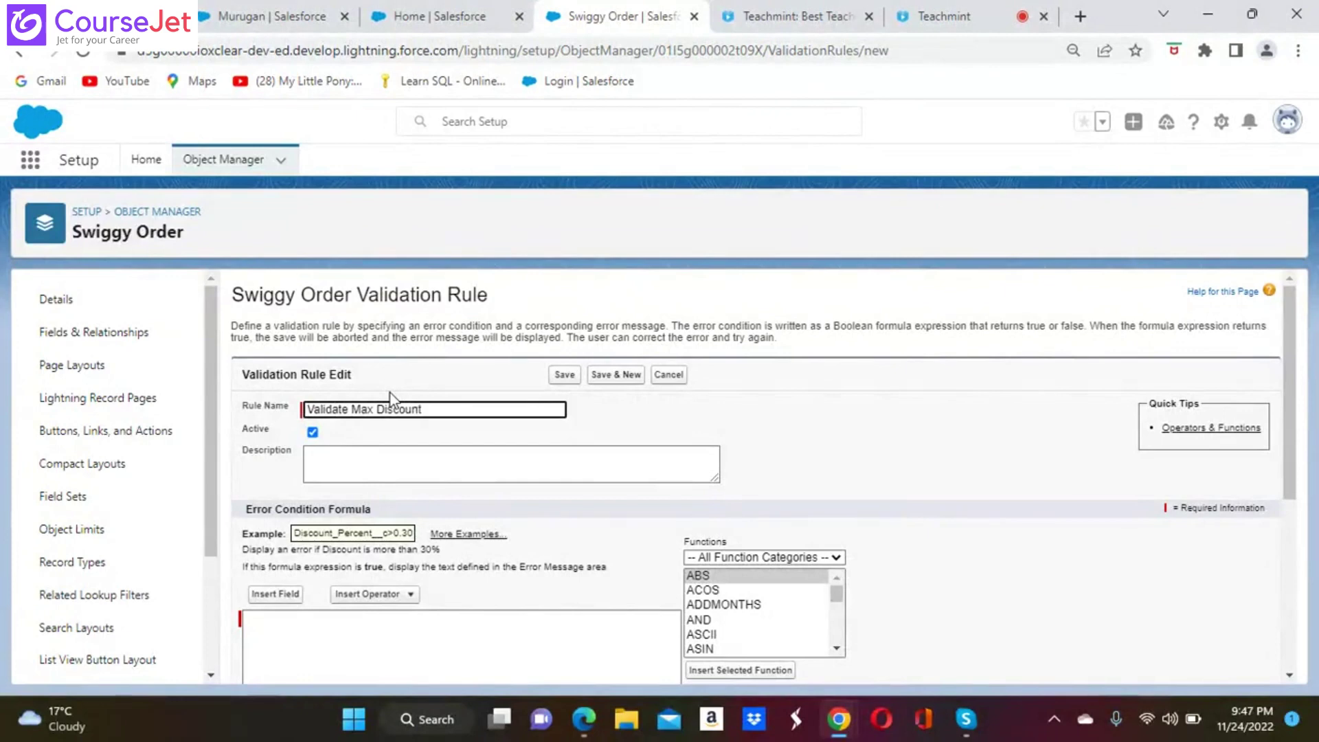
type("s ")
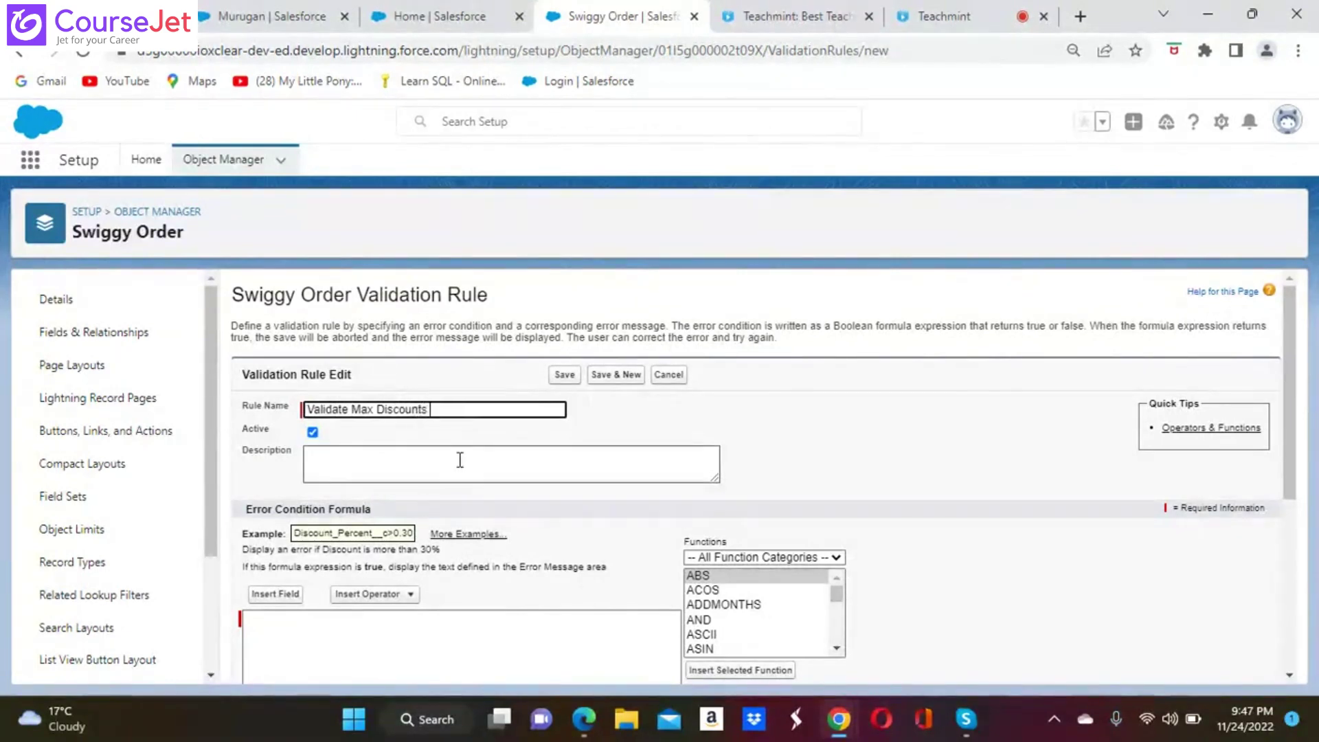
type("For Junior ")
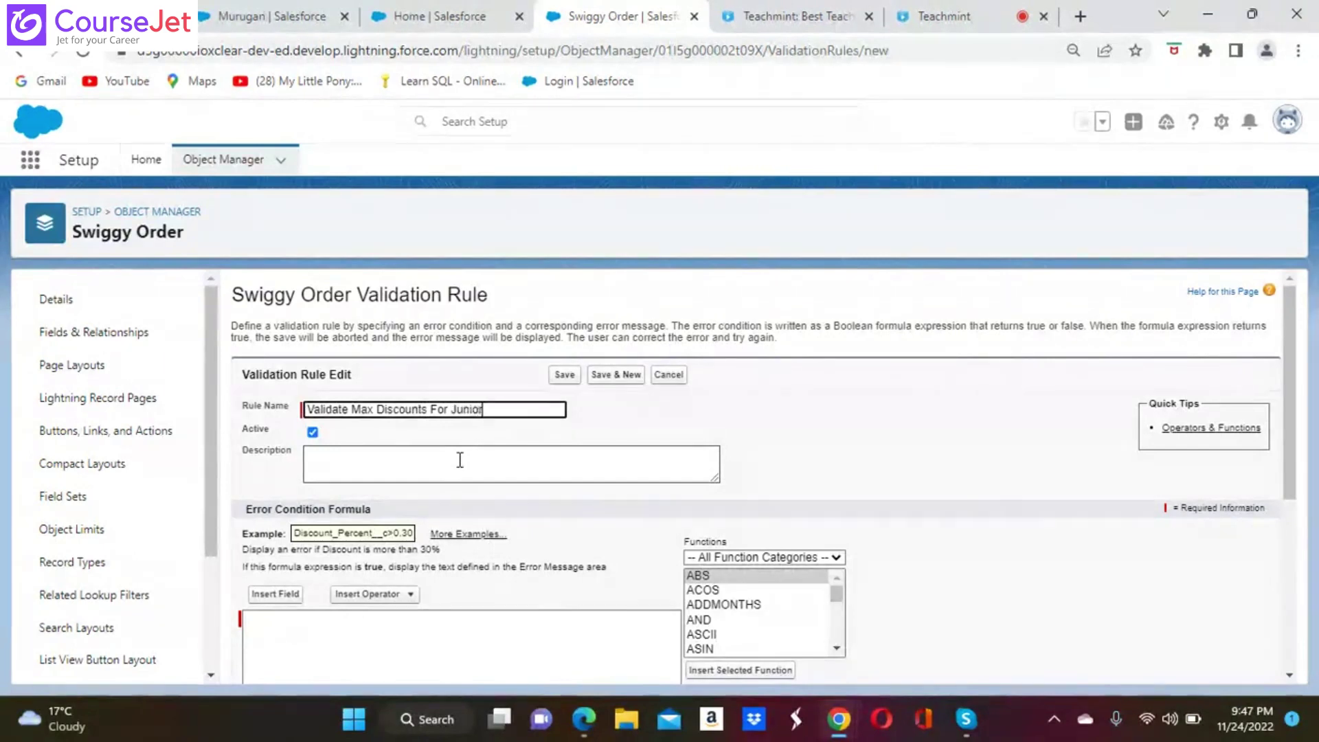
type("Av")
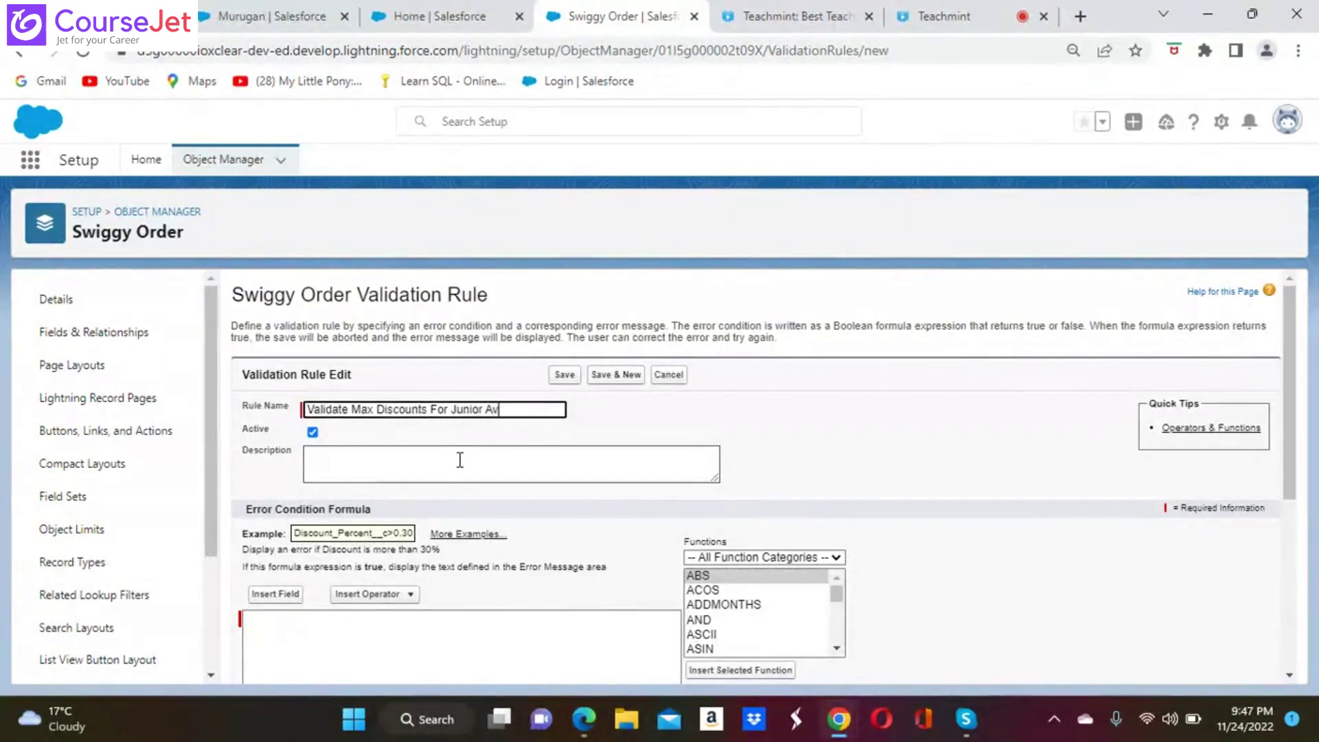
key("BackSpace")
type("gent")
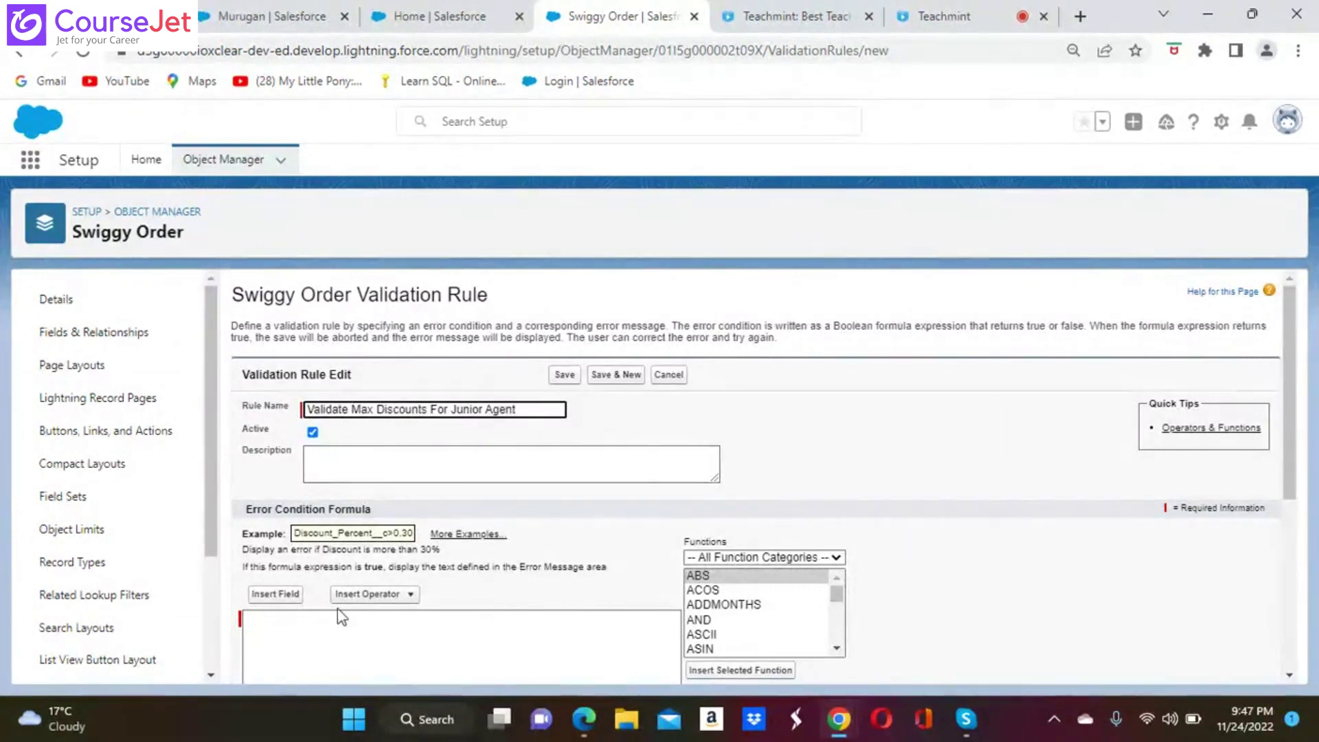
Step: Insert Swiggy Order's Total Order Value field into the rule's error condition formula
left_click(296, 632)
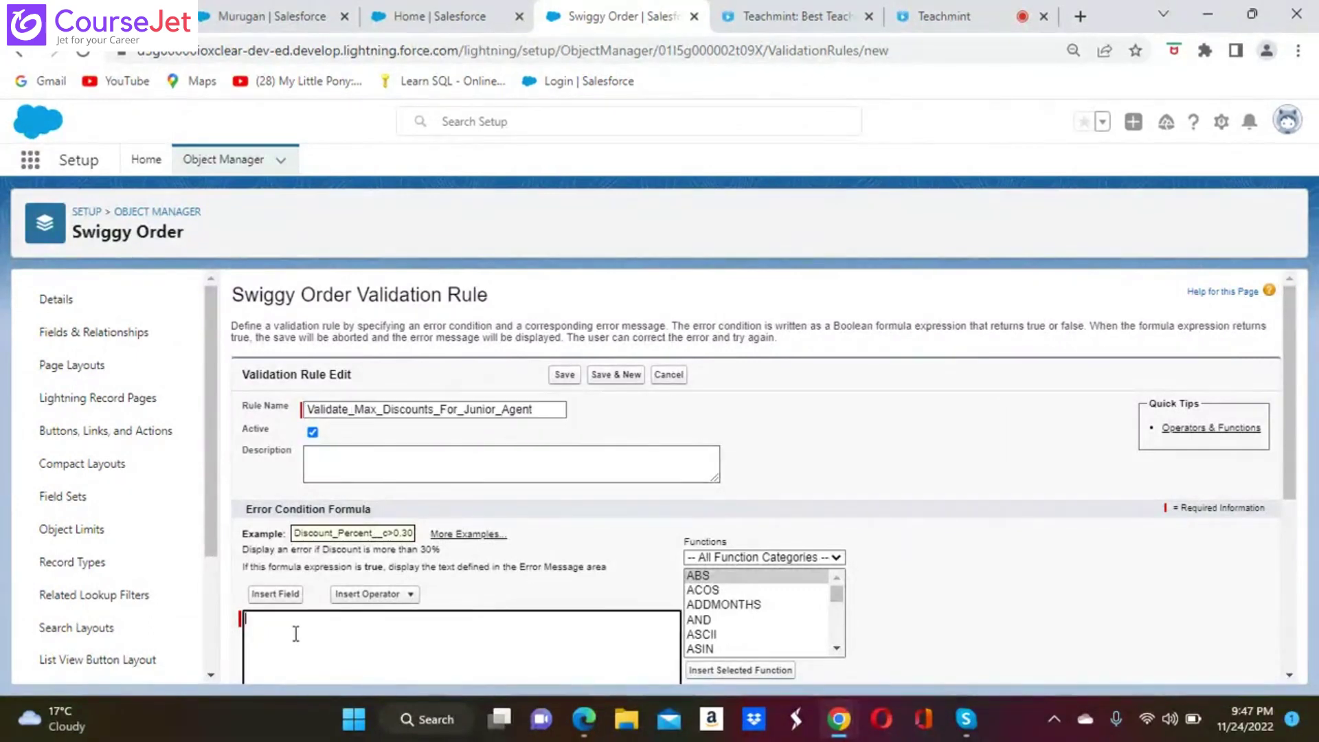
left_click(277, 595)
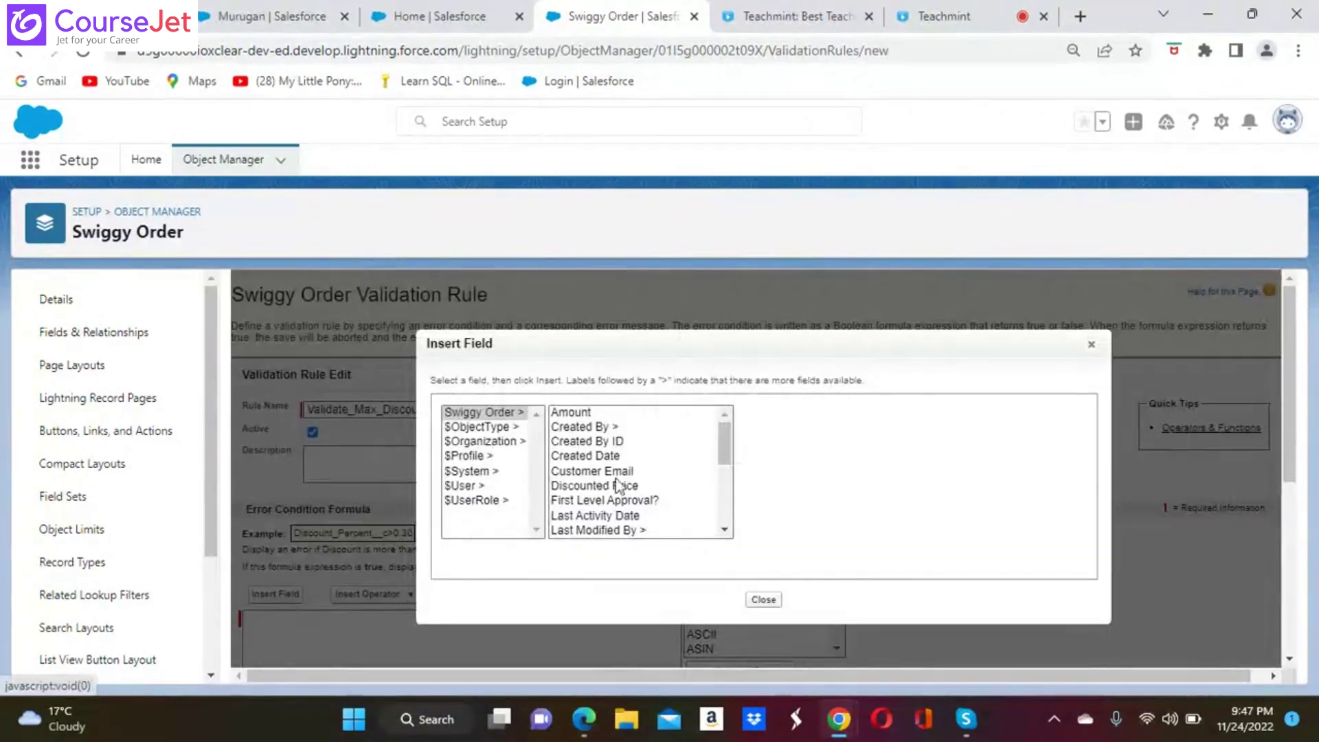
left_click(724, 527)
left_click(724, 528)
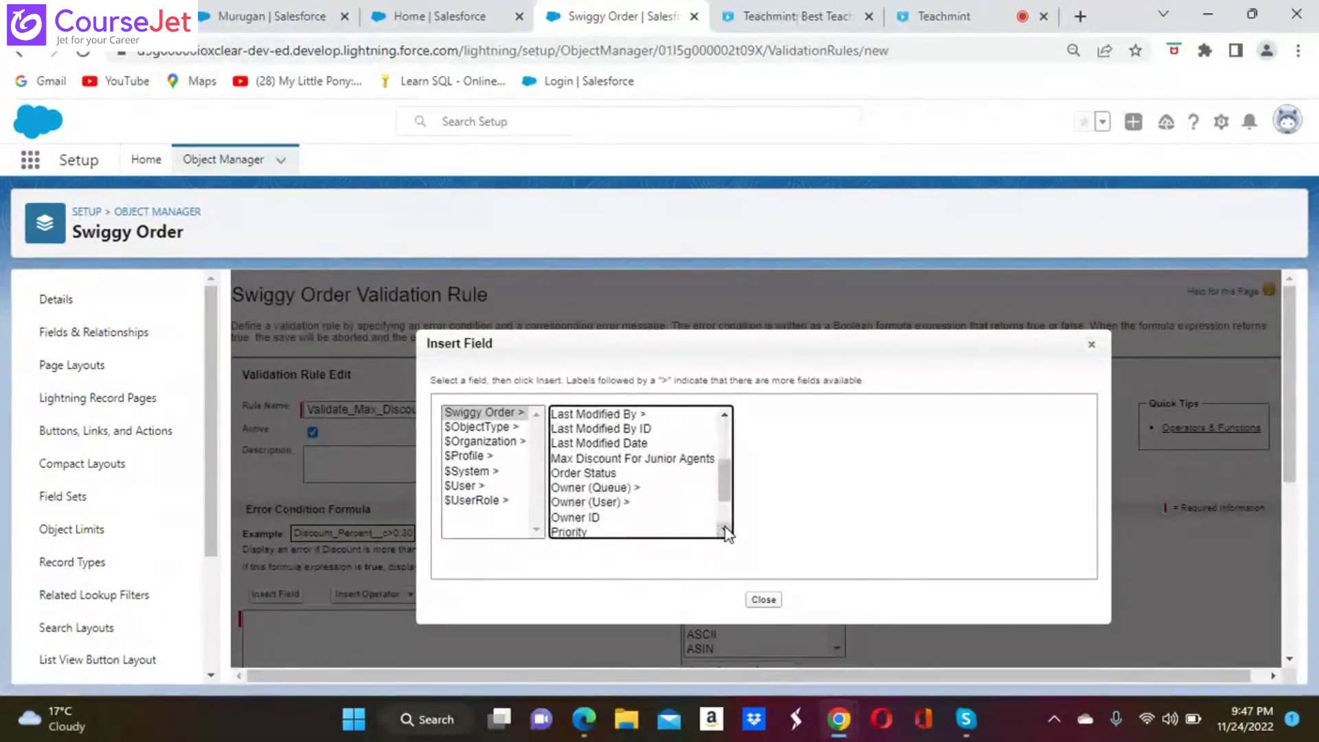
left_click(724, 528)
left_click(724, 527)
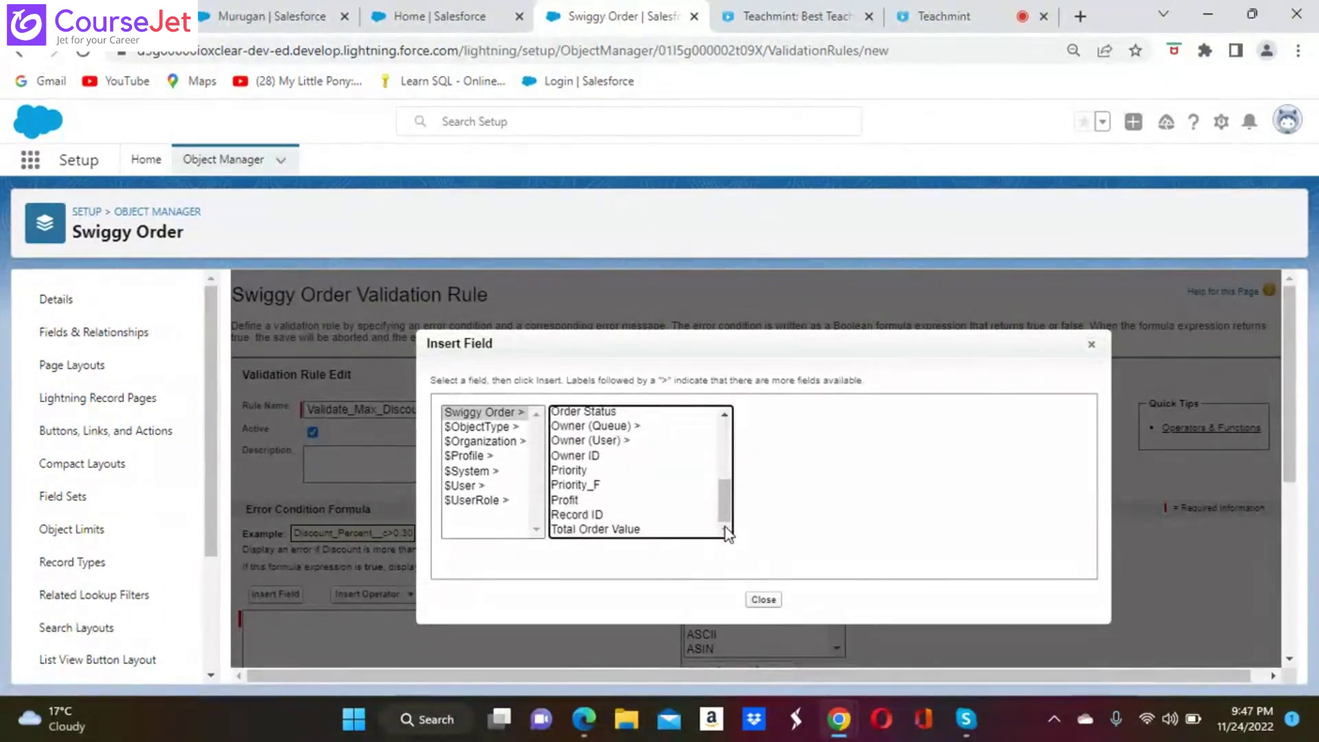
left_click(625, 529)
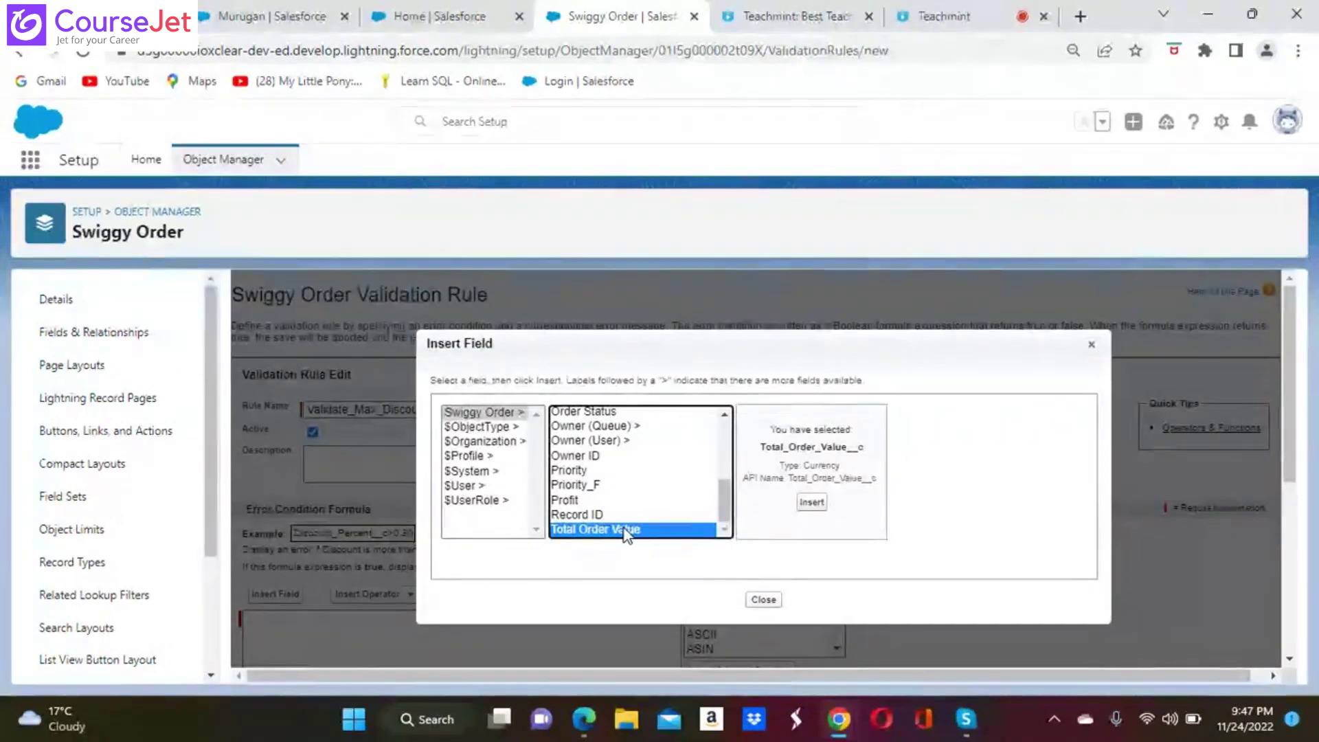
left_click(811, 502)
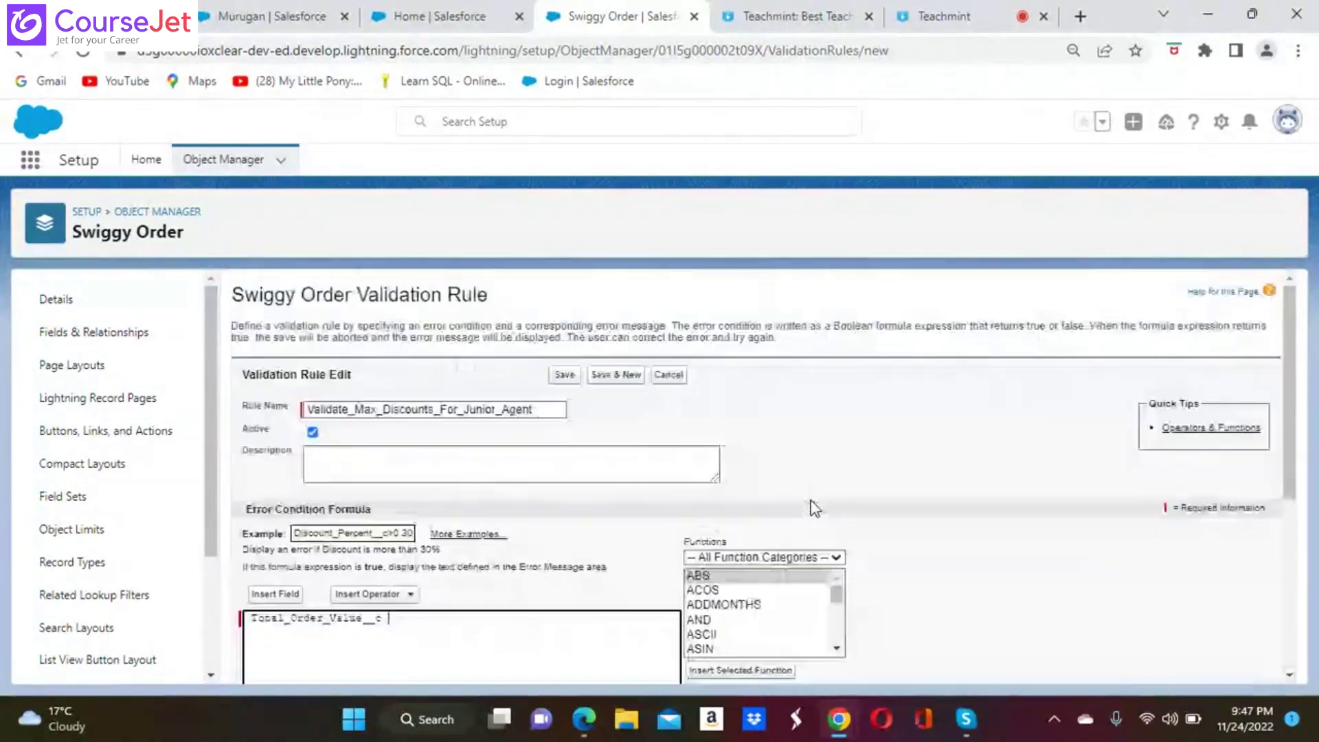
Step: Extend the error condition formula with the Less Than operator and the Max Discount For Junior Agents field
left_click(410, 594)
scroll(421, 628, "down", 2)
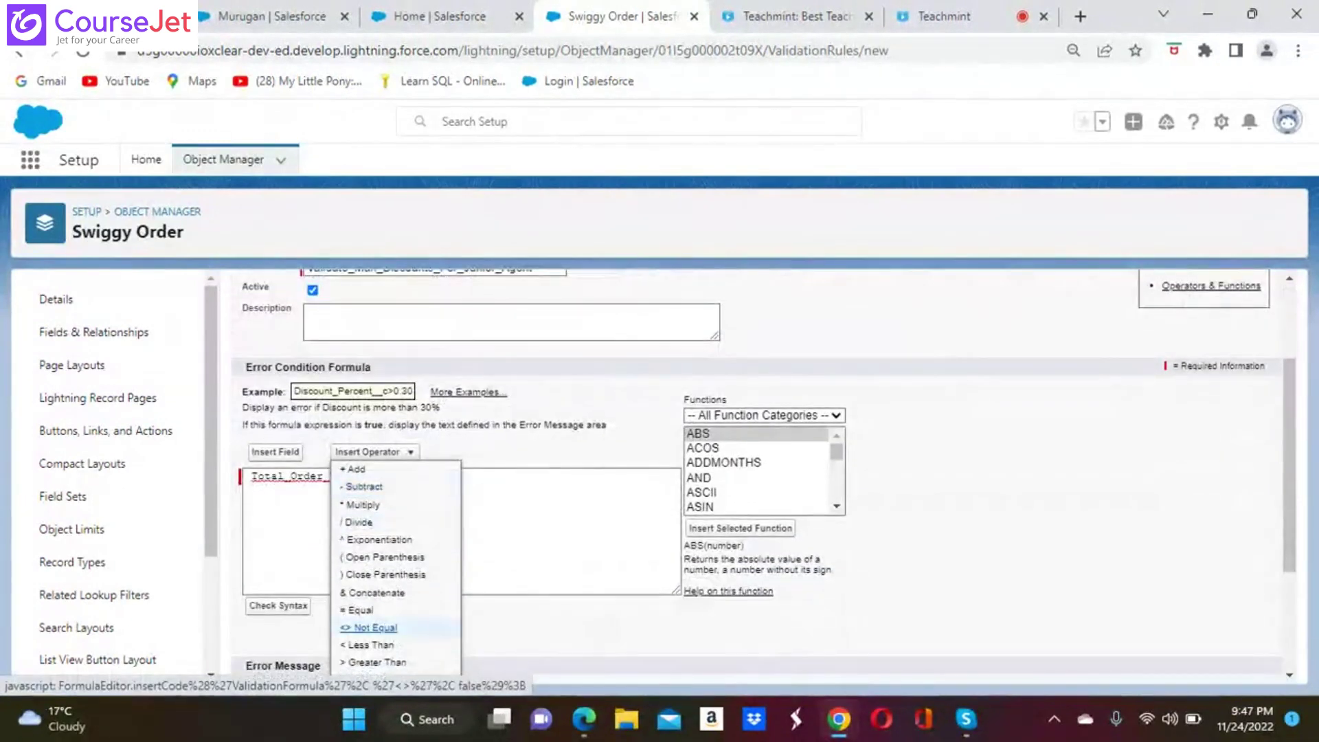
left_click(386, 646)
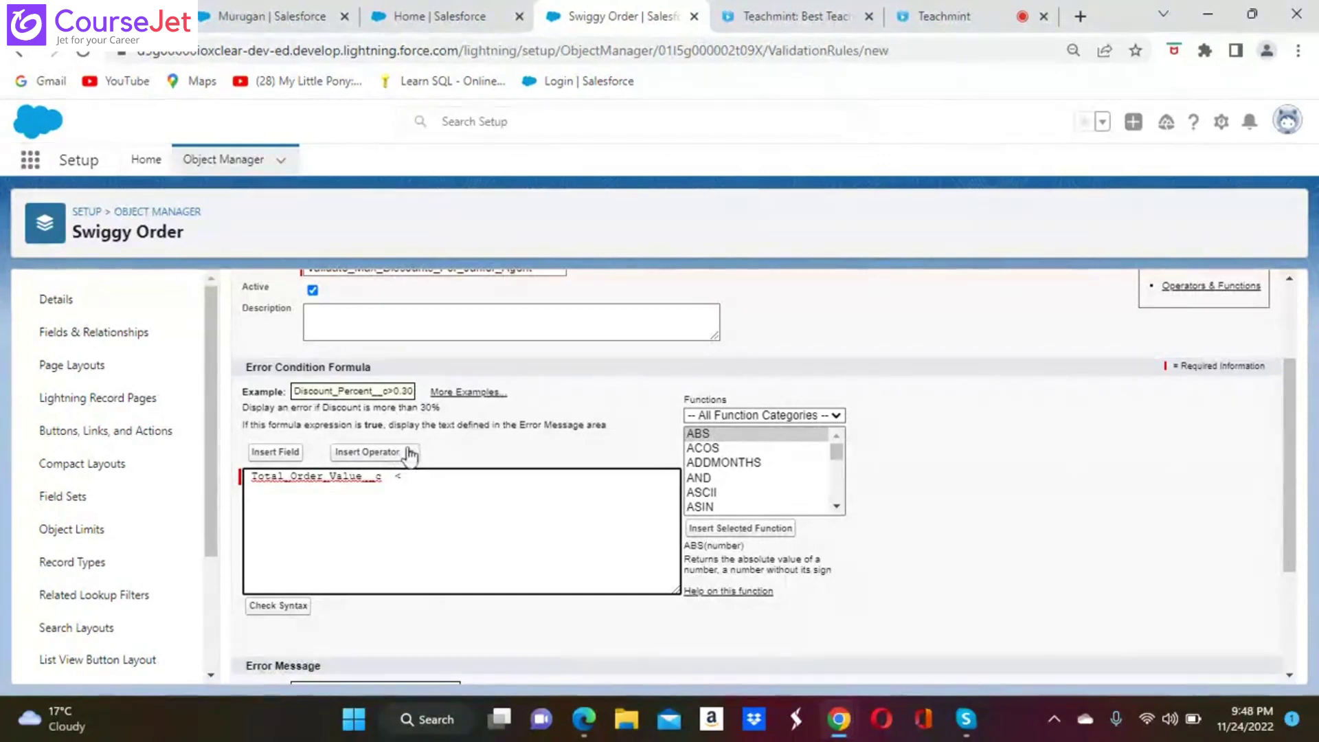
left_click(283, 456)
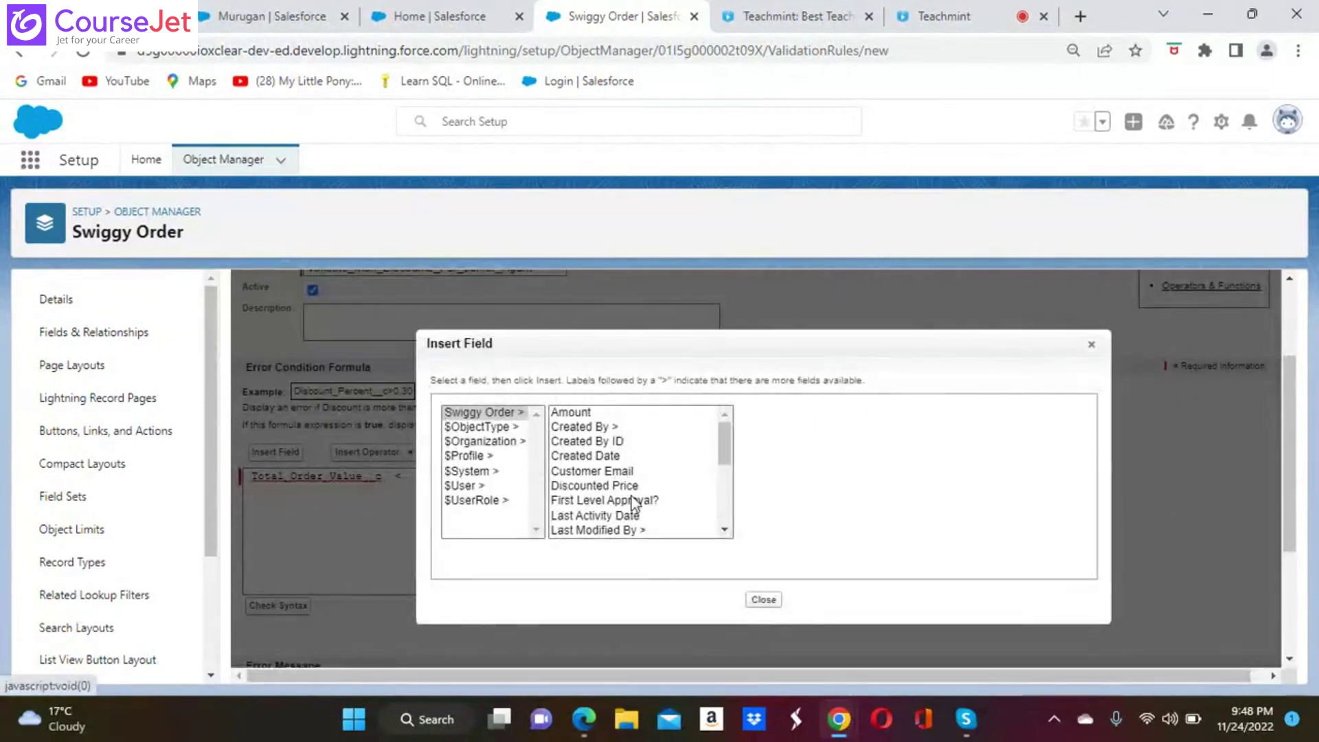
left_click(724, 530)
left_click(724, 530)
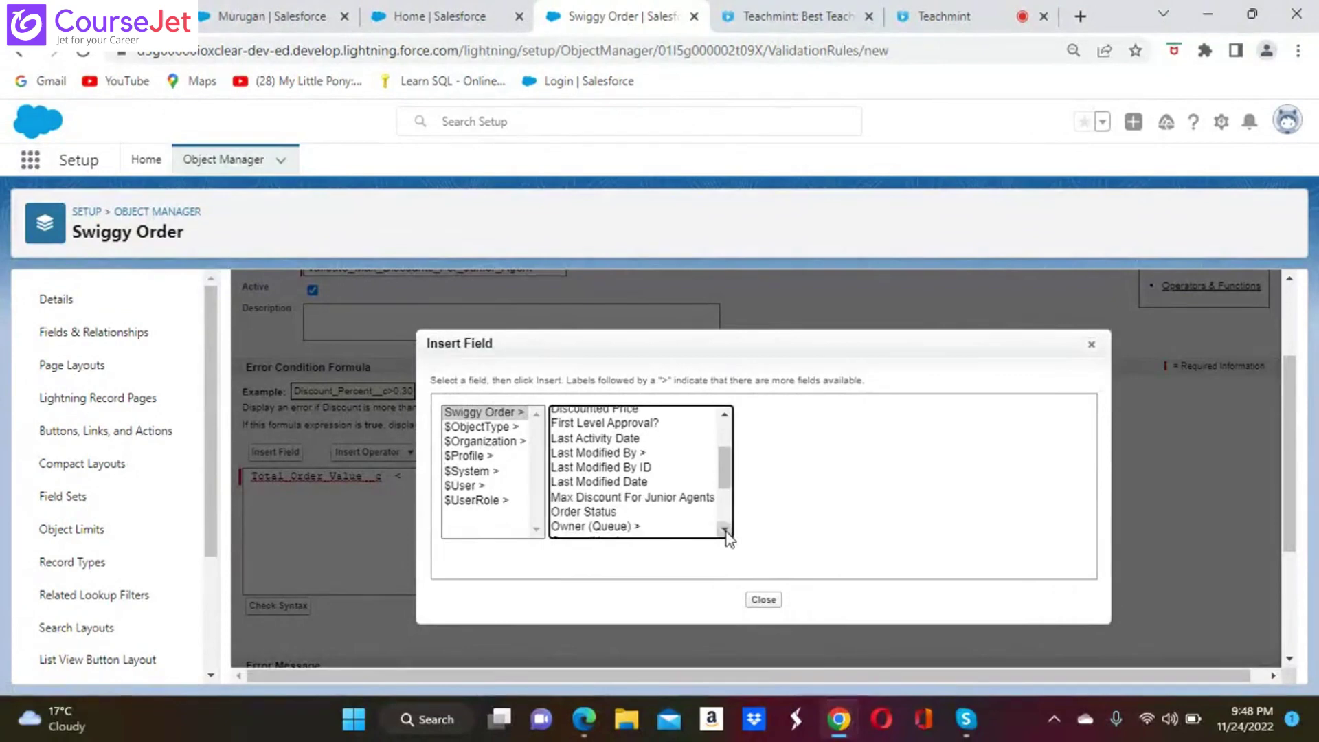
left_click(679, 497)
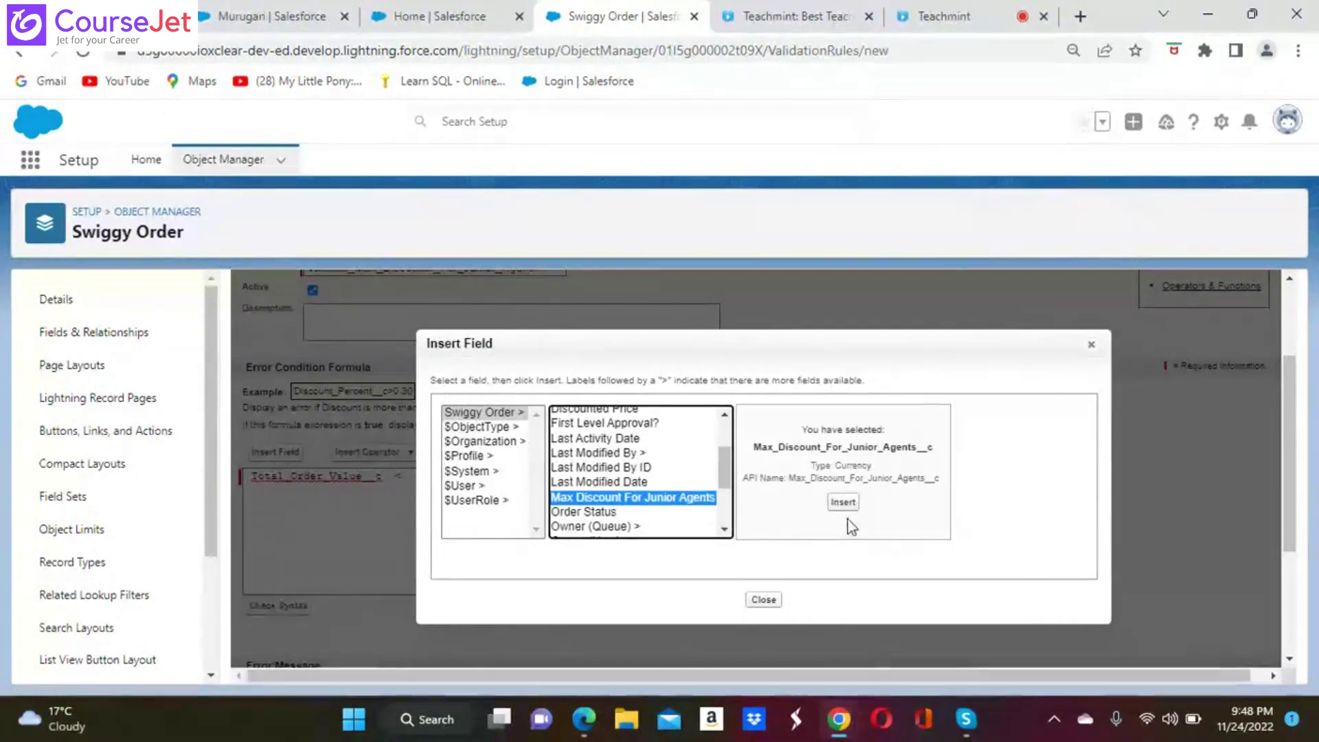
left_click(842, 502)
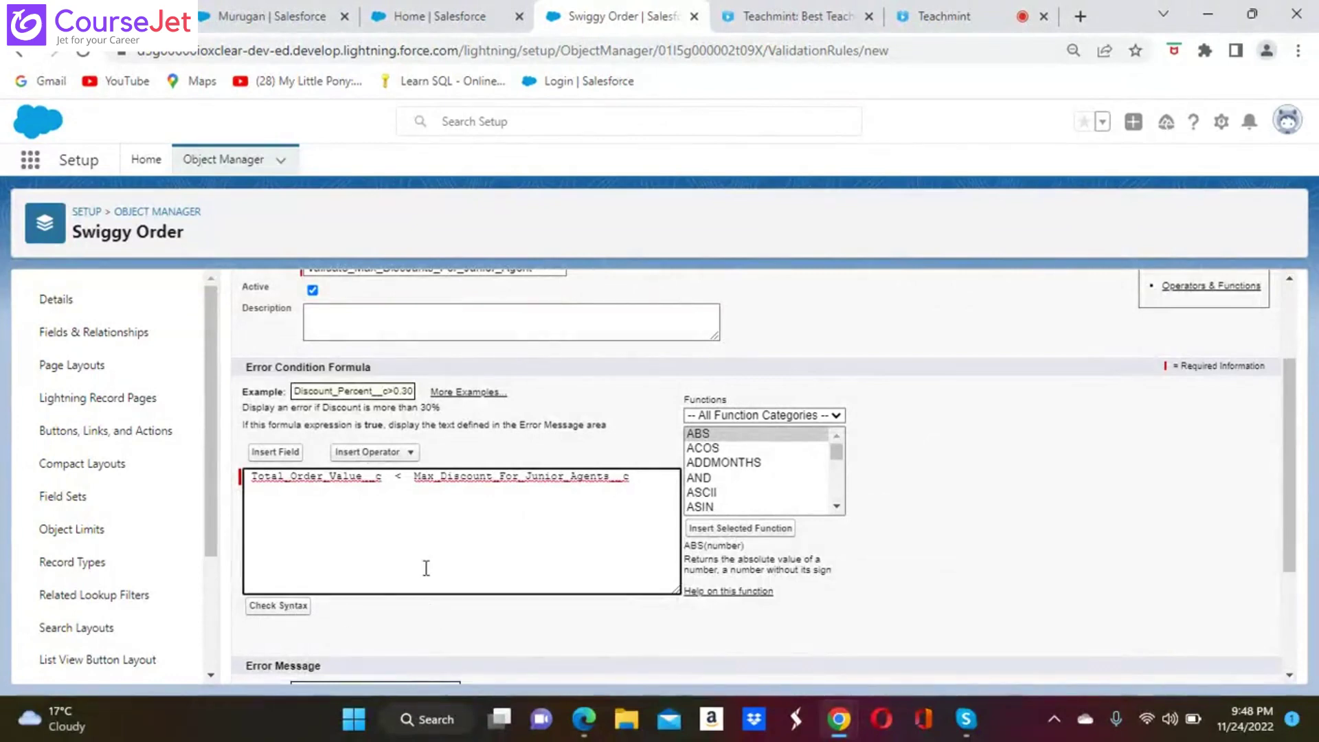
Step: Replace the comparison operator between the formula's two fields with Less Than or Equal (<=)
left_click(403, 476)
key("BackSpace")
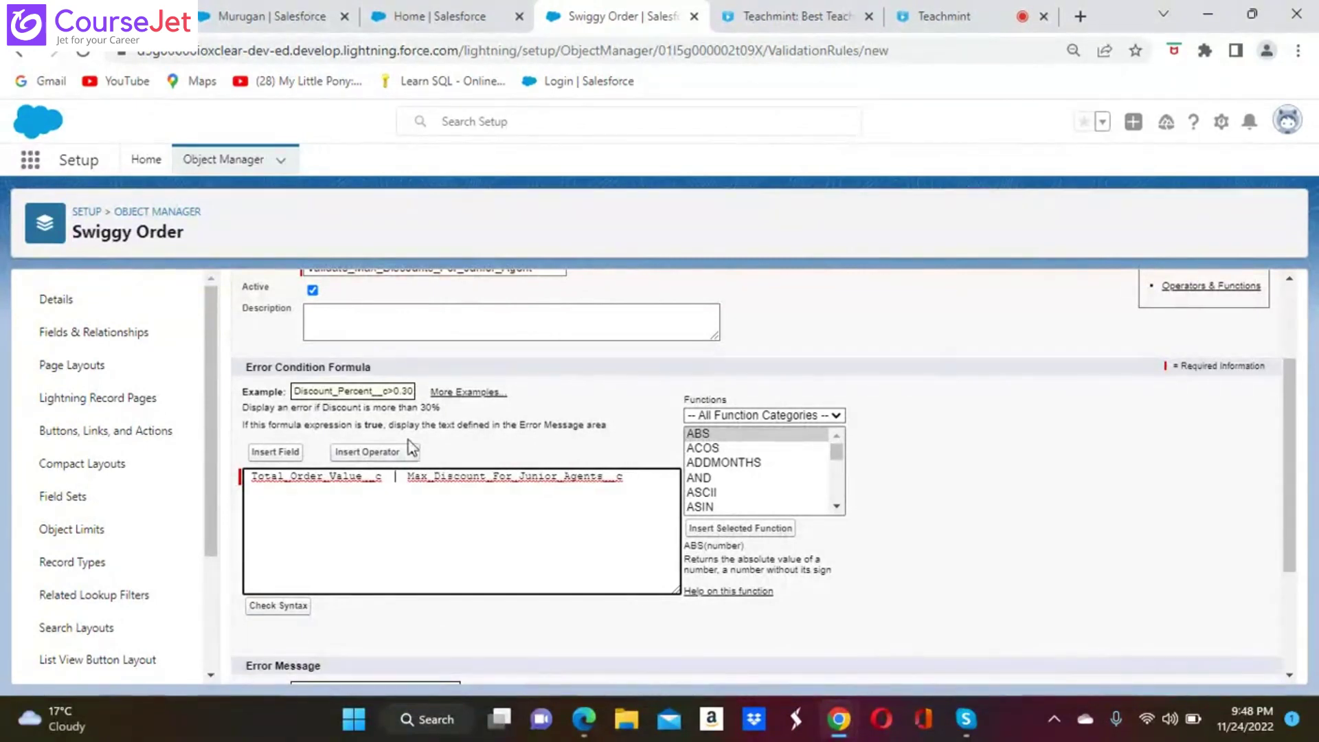
left_click(410, 451)
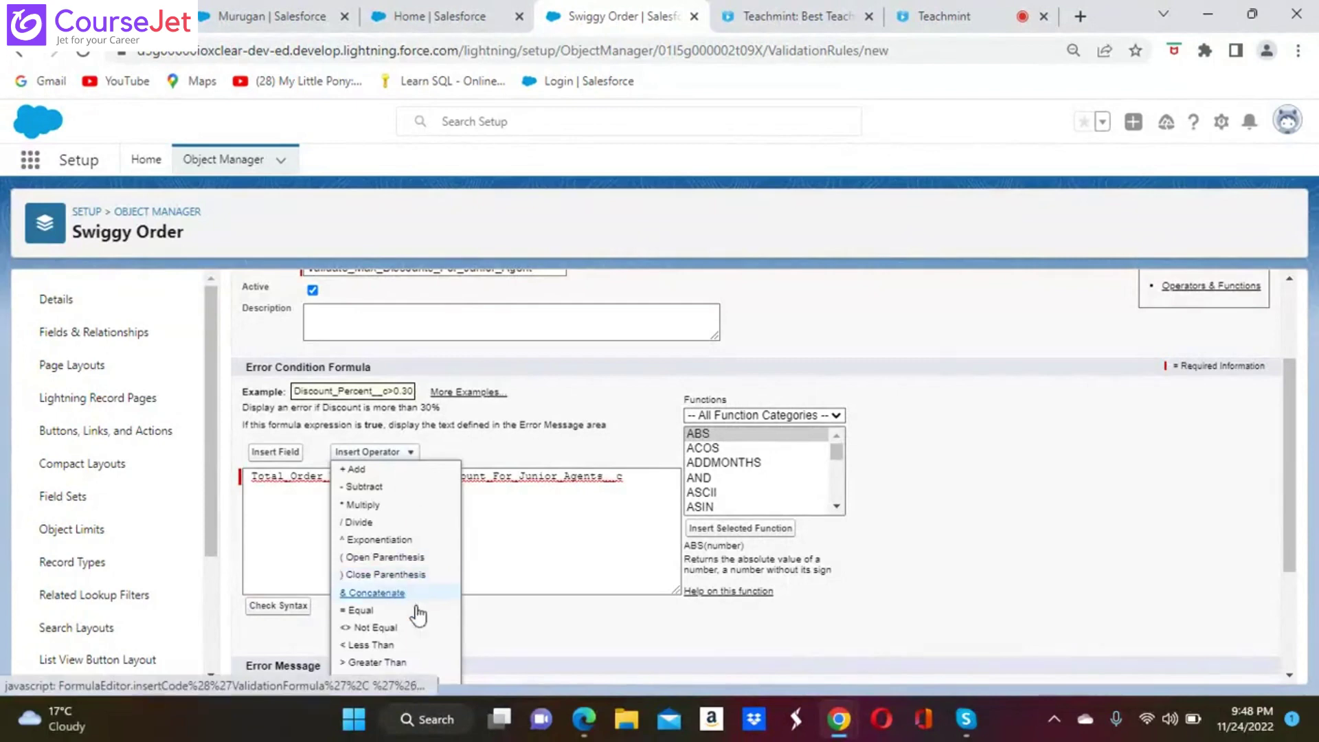
scroll(417, 613, "down", 1)
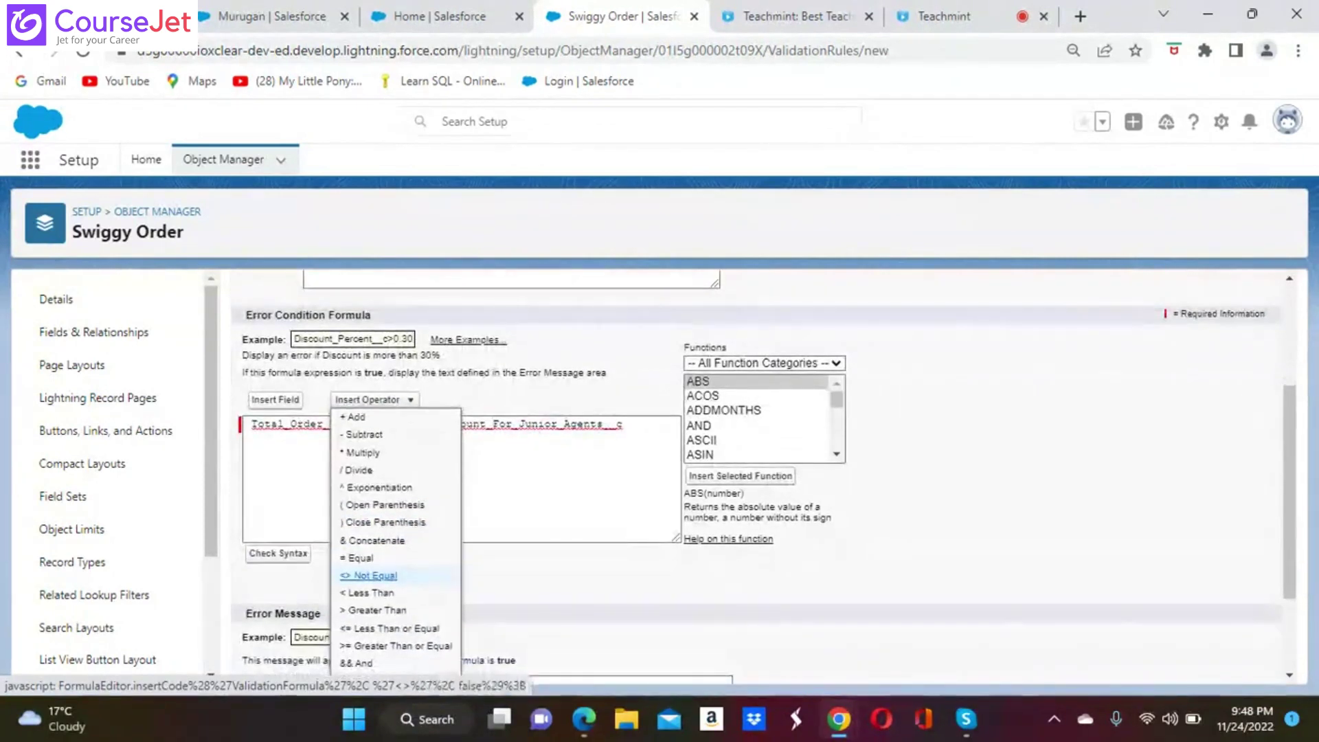
scroll(374, 575, "down", 1)
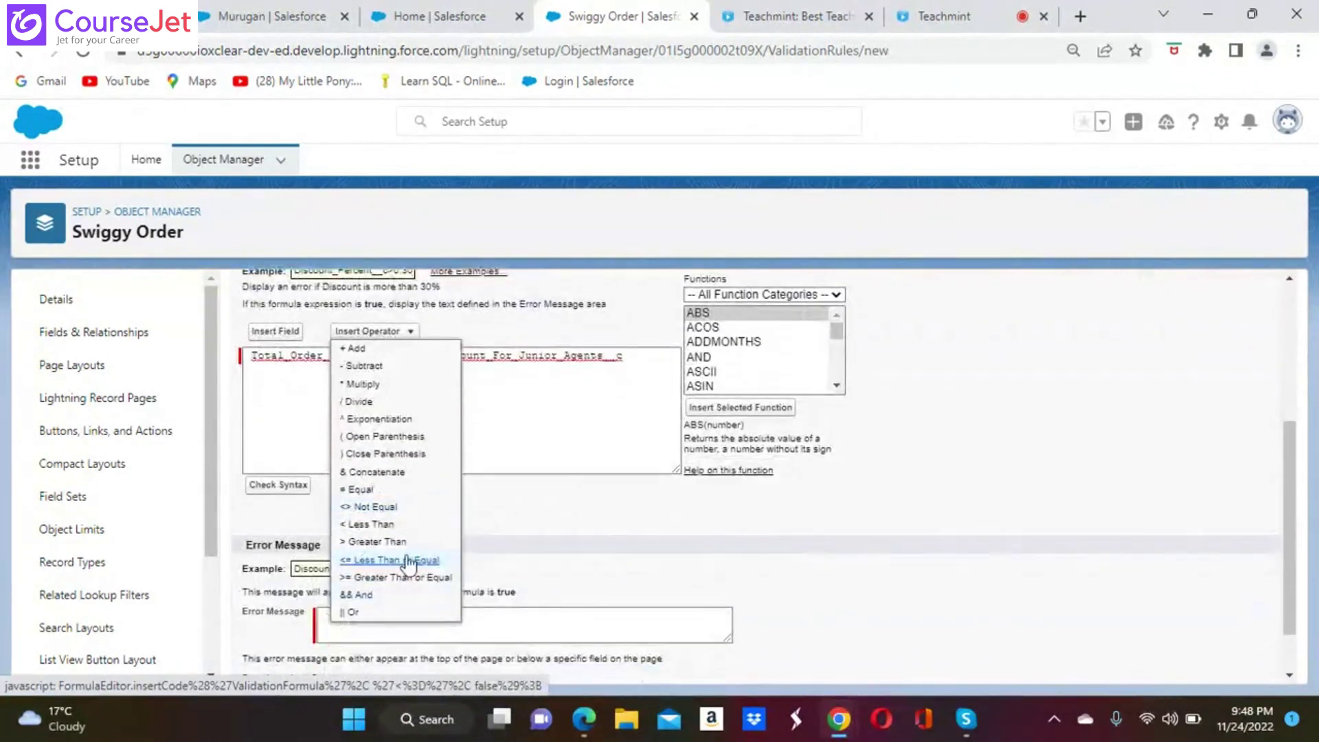
left_click(407, 560)
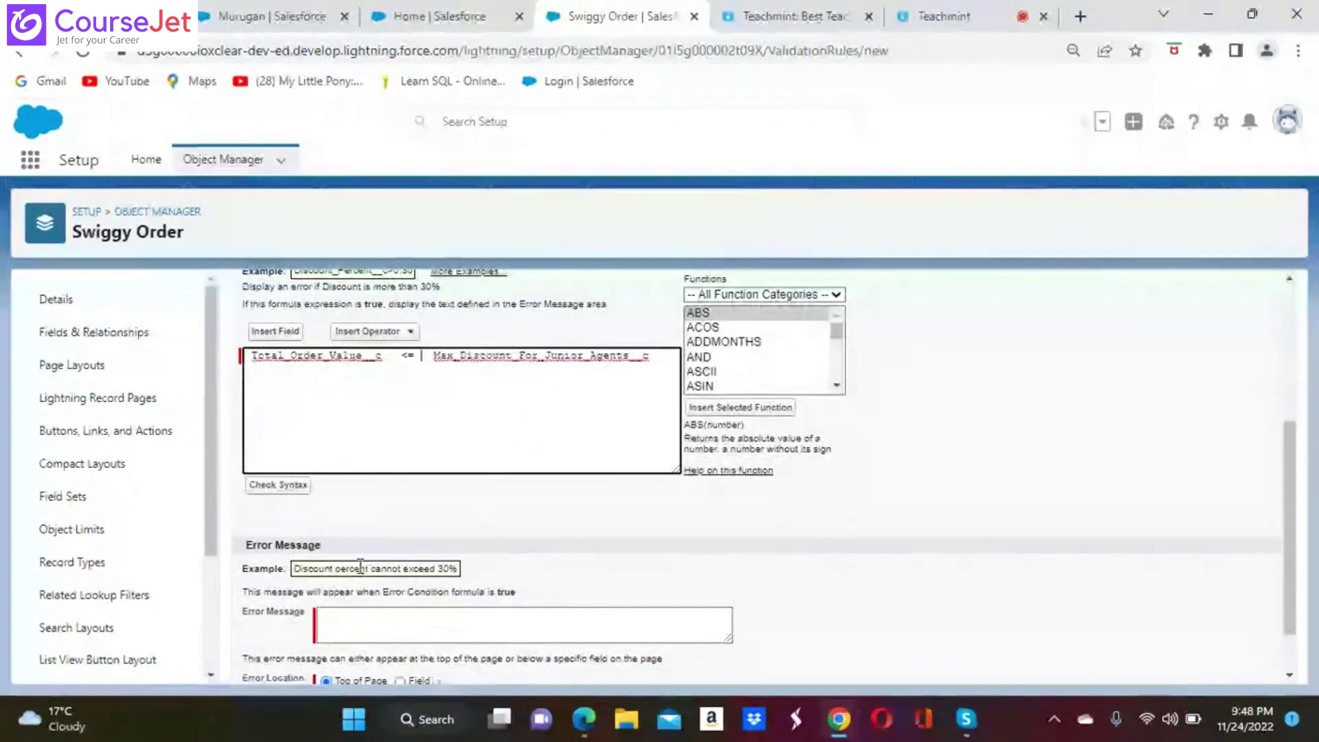
Step: Check the syntax of the error condition formula and review the rule's settings
left_click(291, 488)
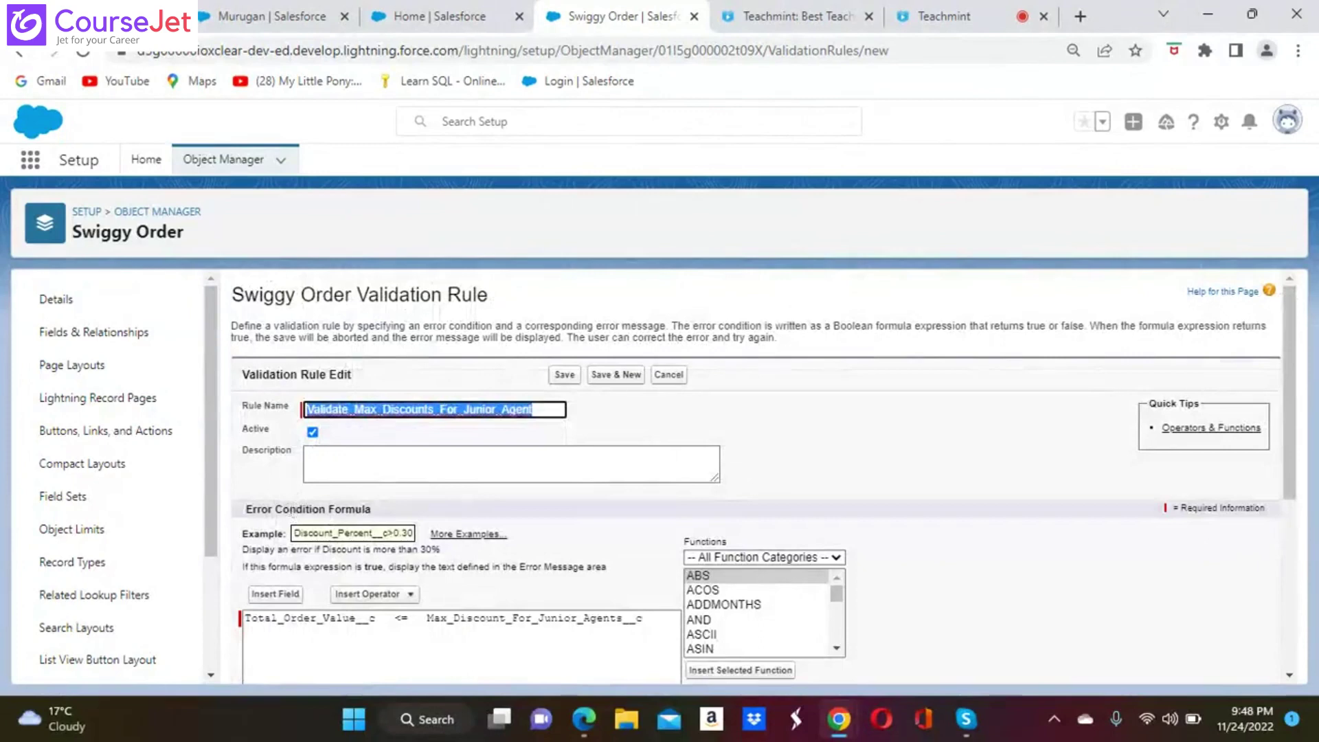
scroll(293, 512, "down", 4)
scroll(293, 512, "up", 2)
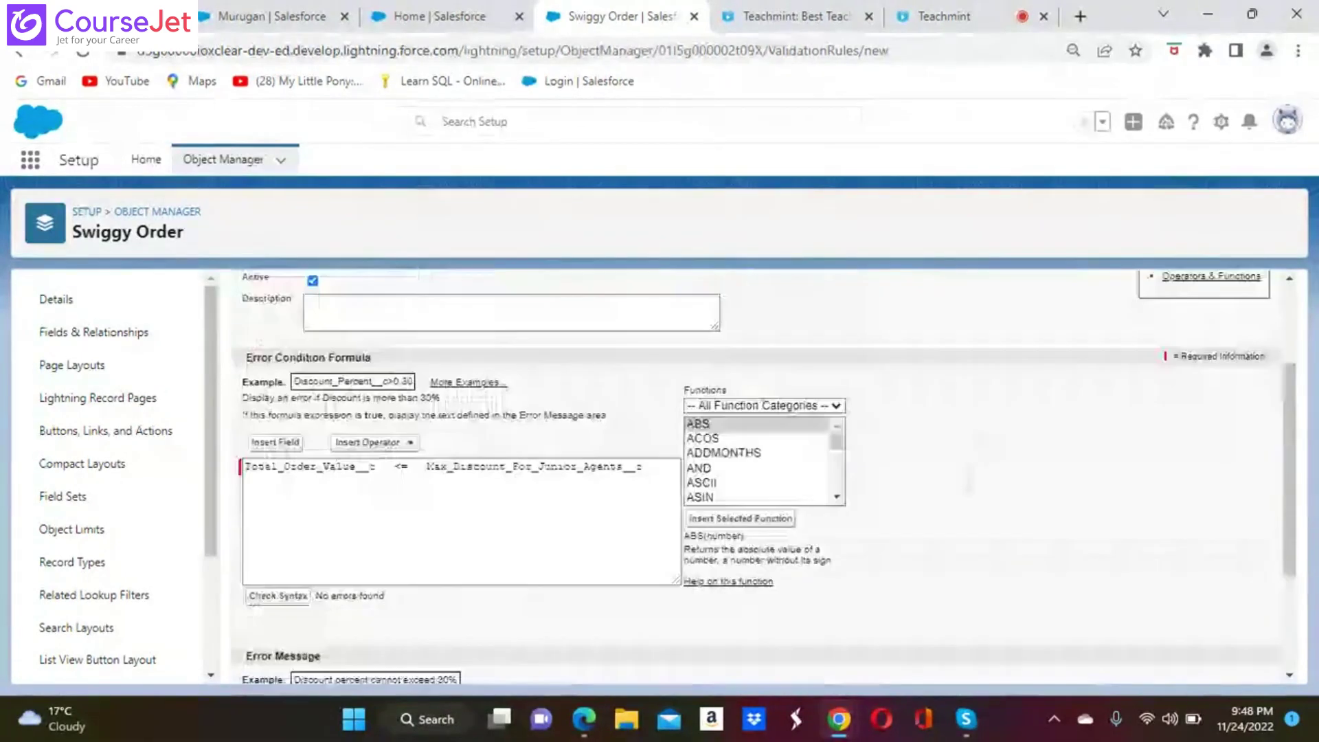
scroll(763, 474, "up", 2)
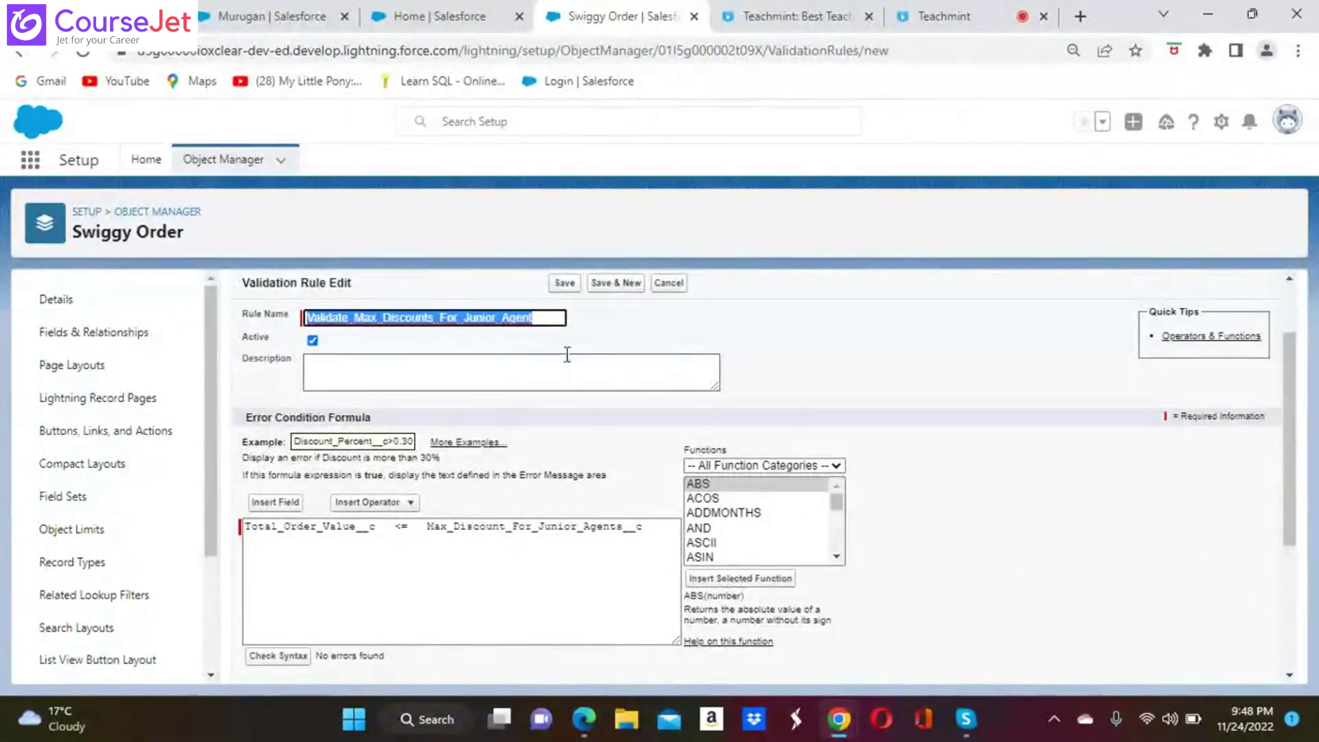
Step: Enter "Total Order Value Is Not Equal To Max Discount Value" as the validation rule's error message
scroll(567, 354, "down", 3)
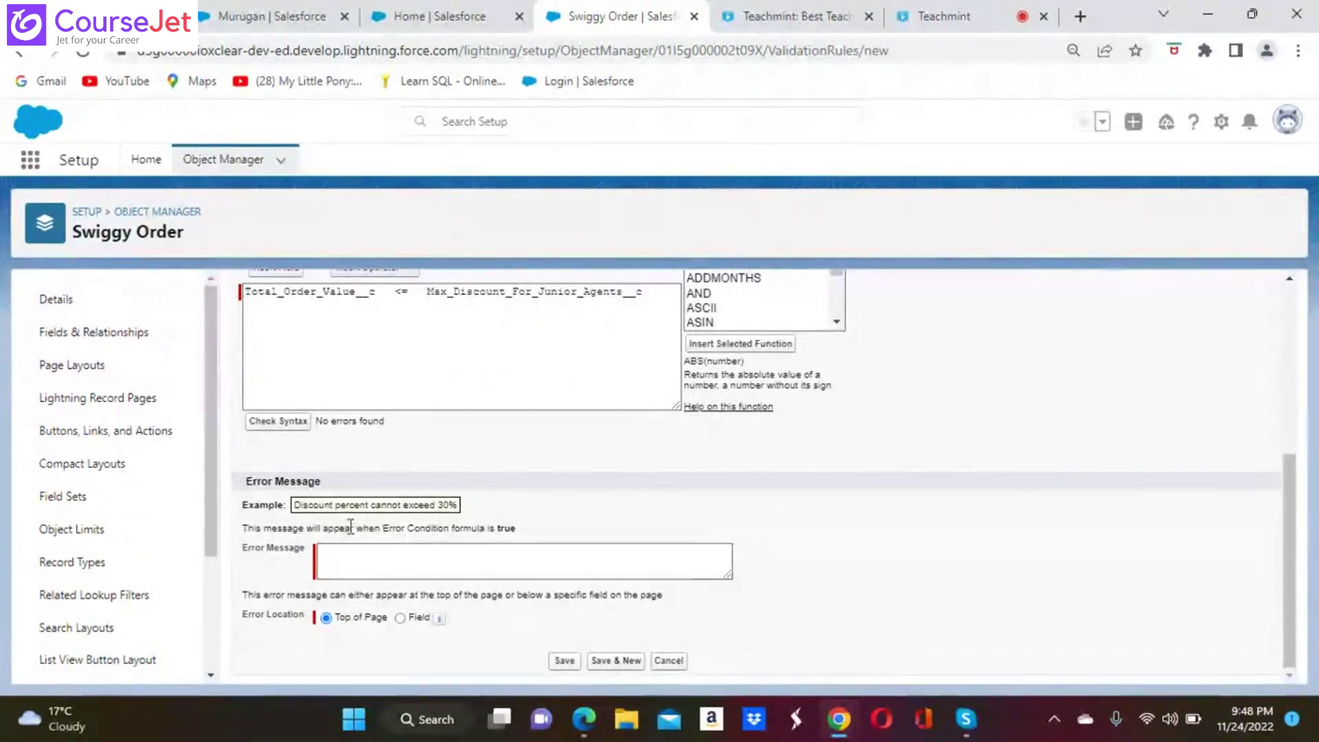
left_click(412, 568)
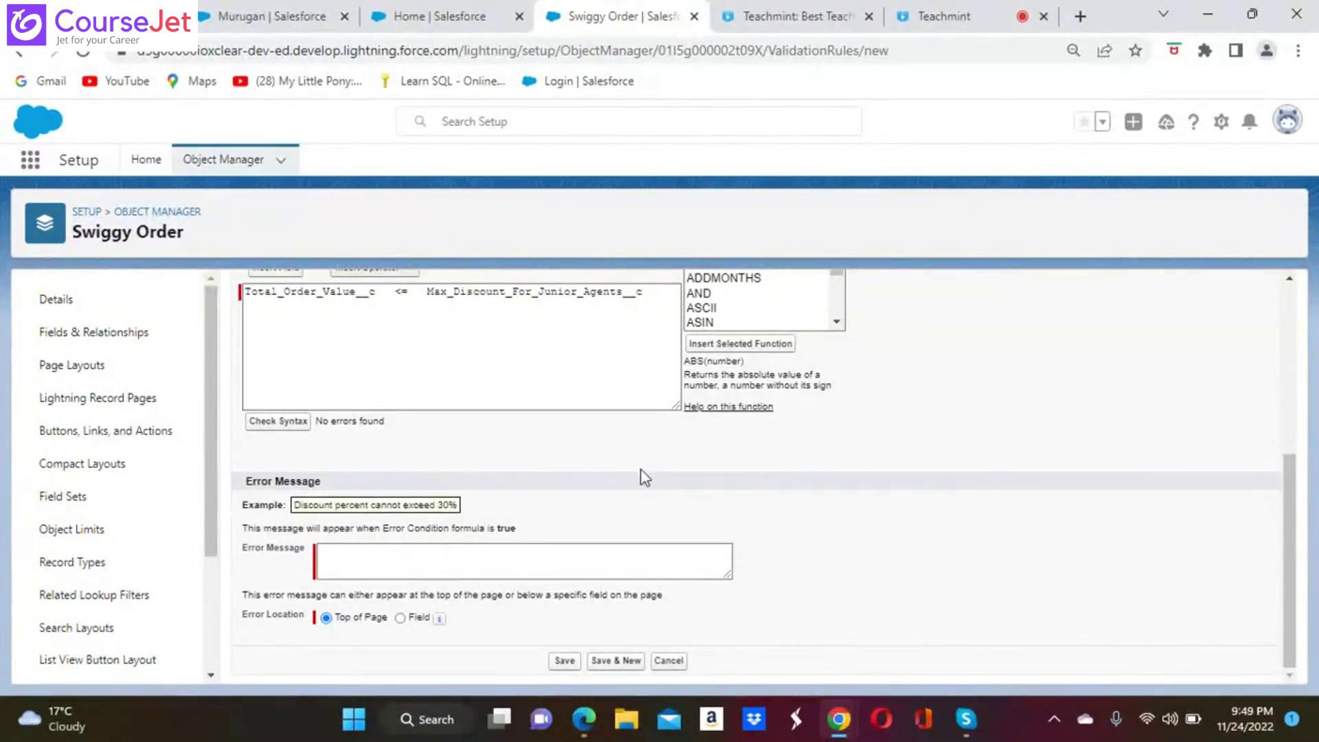
left_click(331, 562)
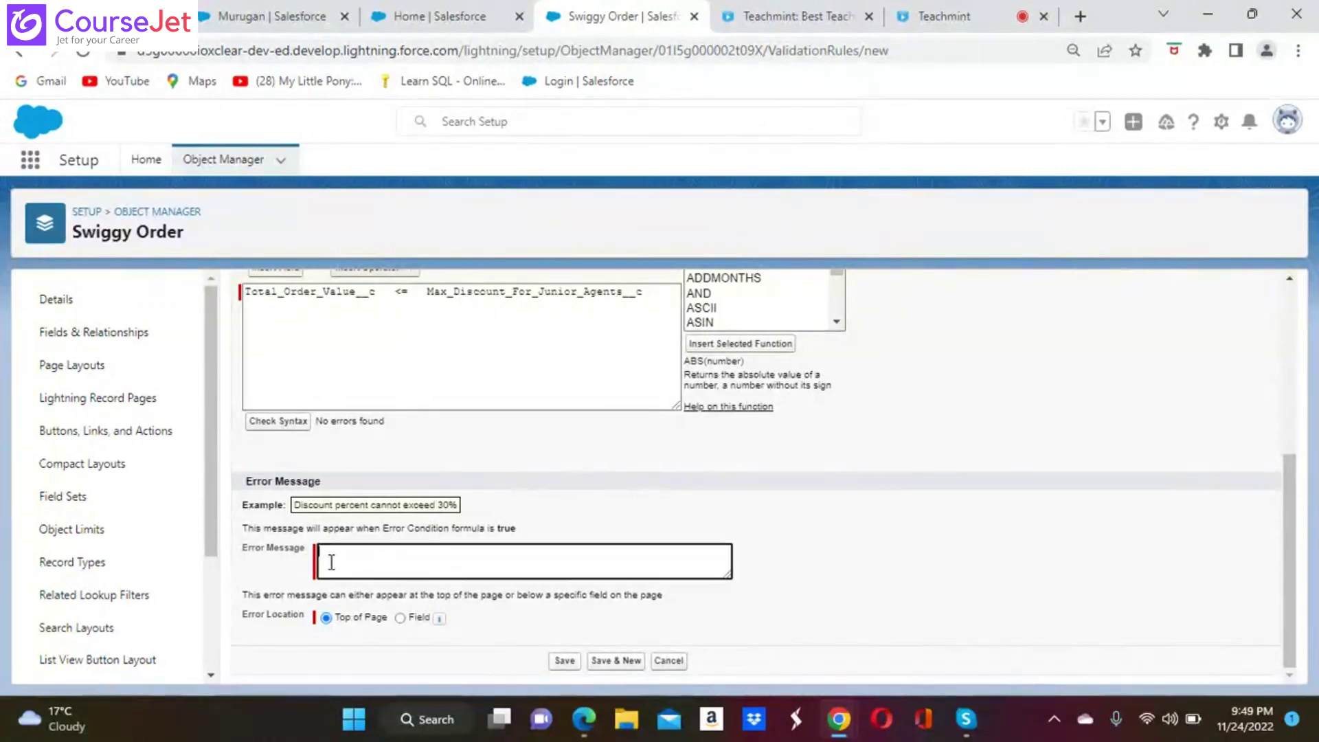
type("Total")
type("Order Value Is")
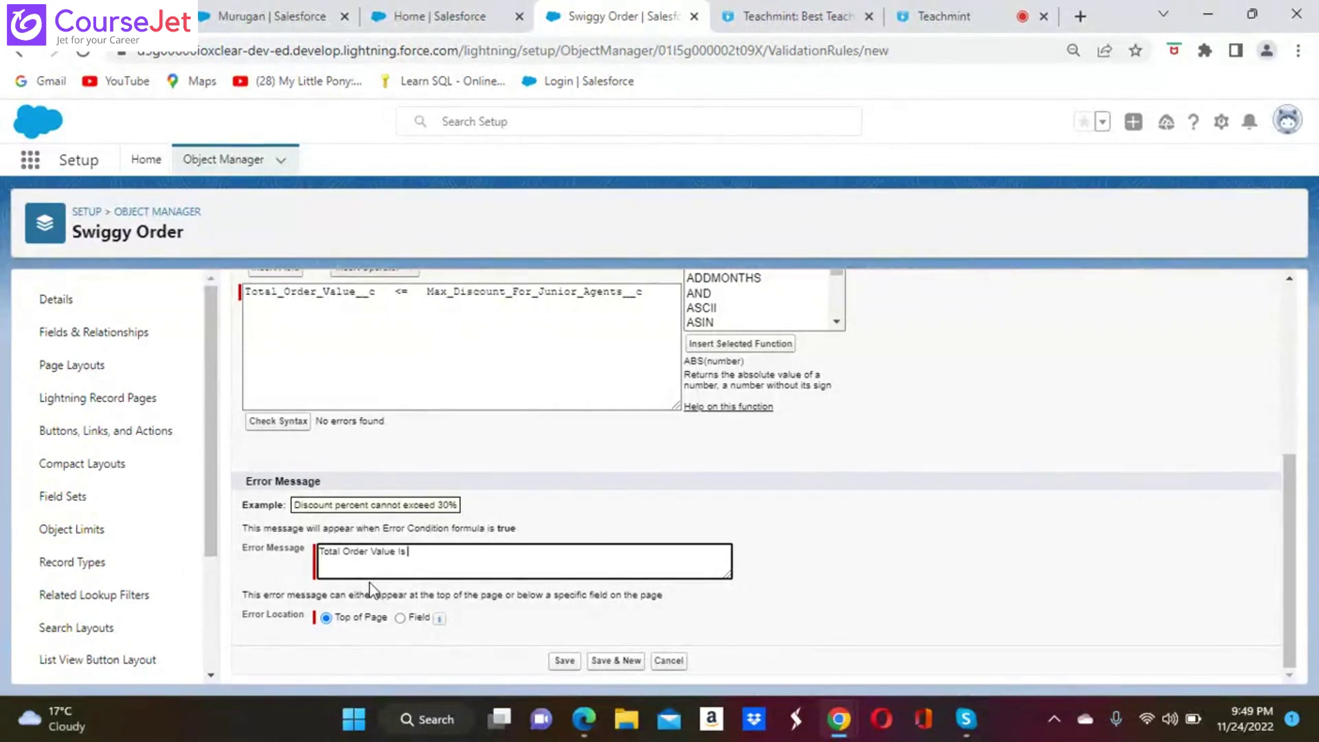
type("Not E")
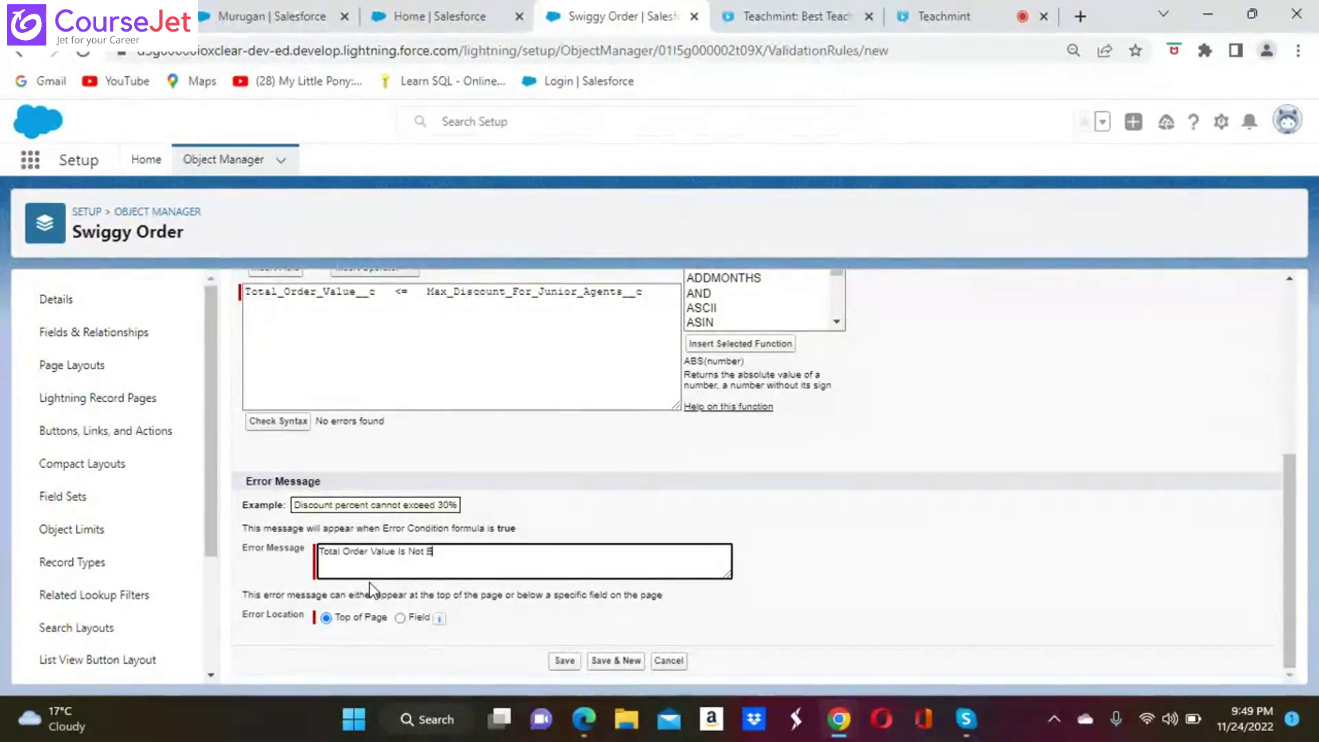
type("qual ")
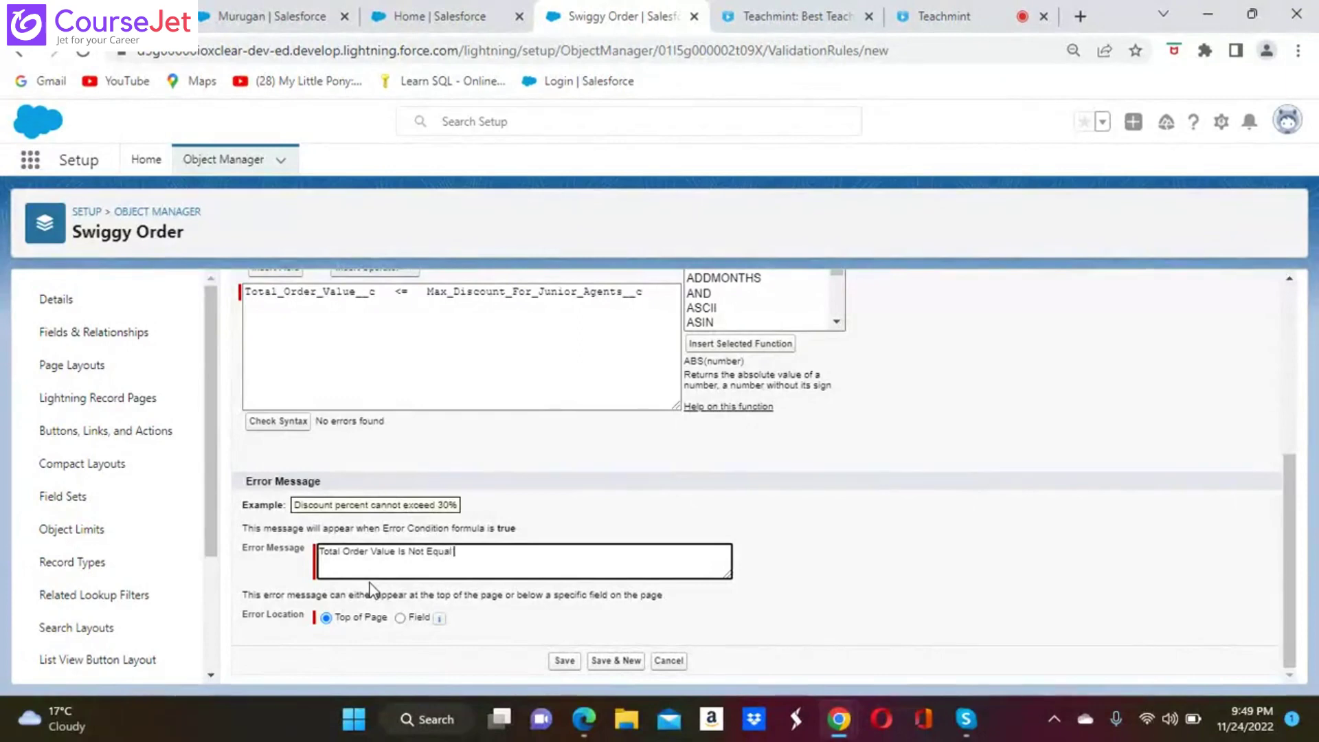
type("To")
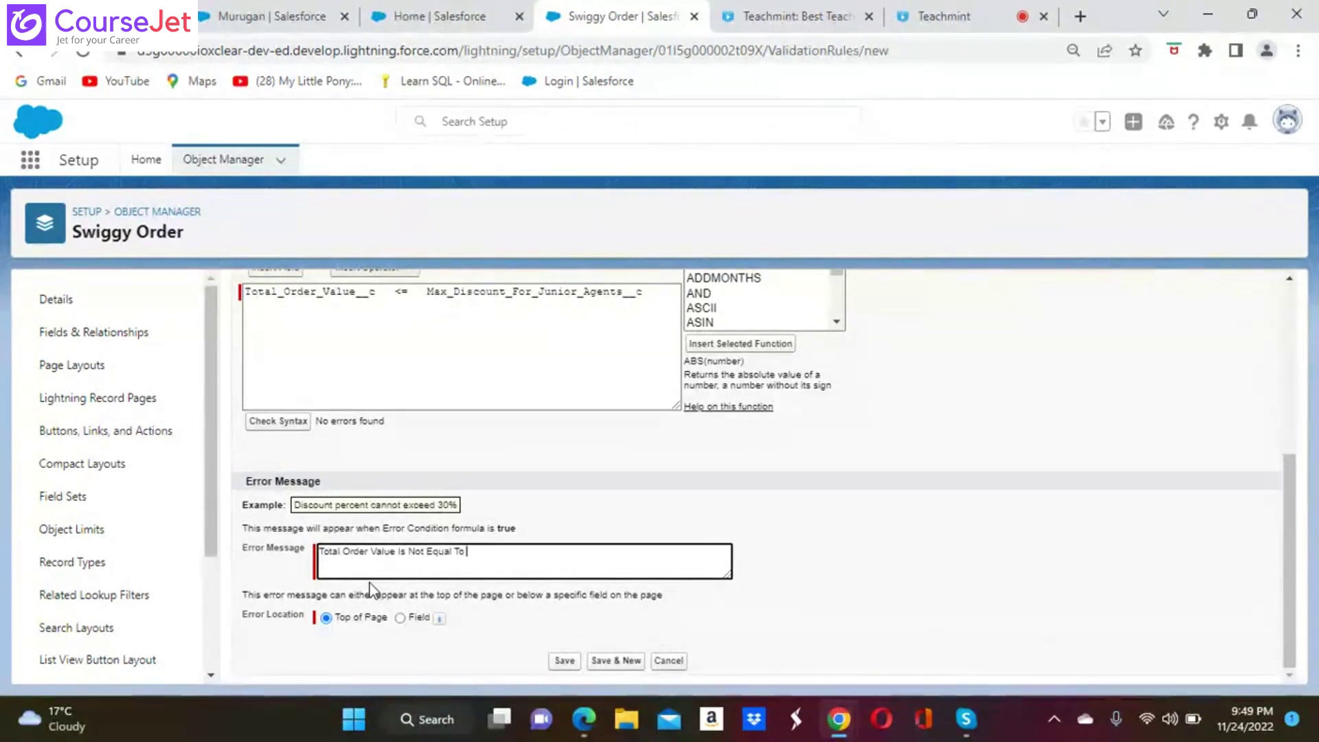
type("Max")
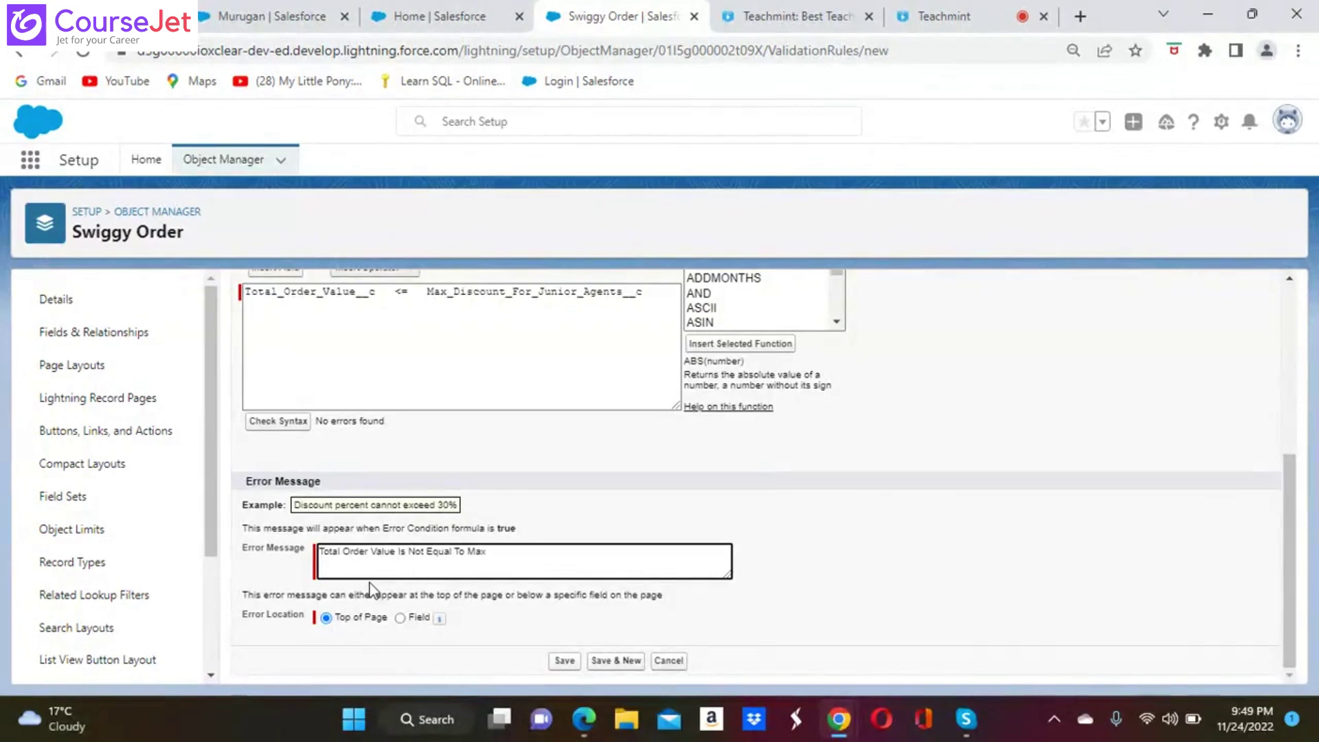
type(" Dia")
type("count")
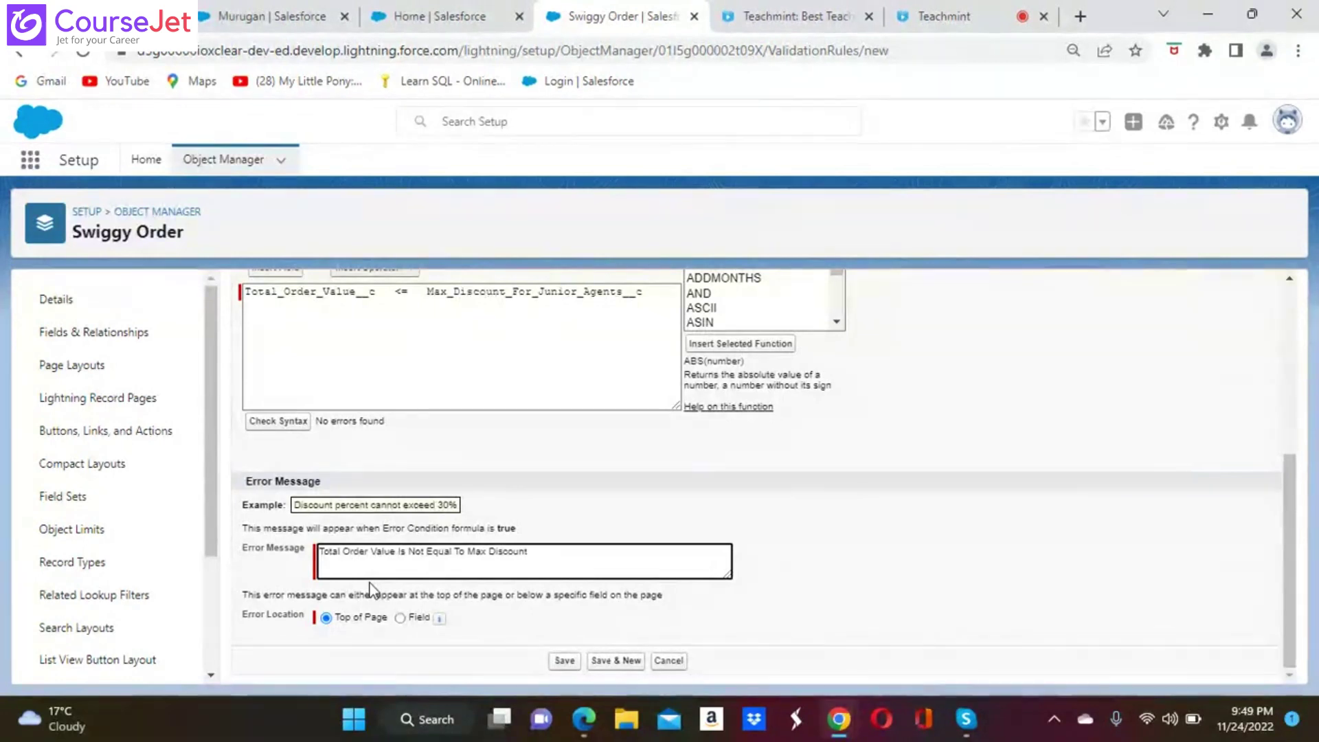
type("Value")
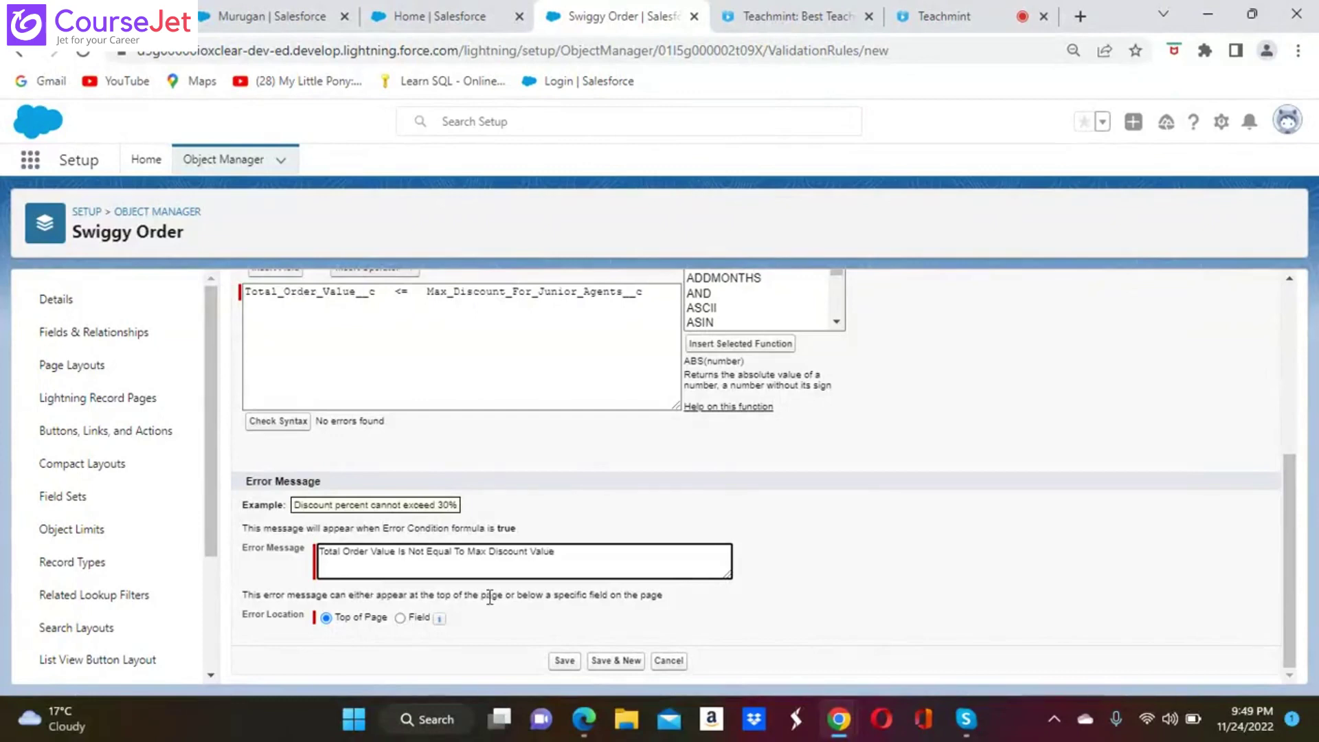
Step: Replace the last word of the error message with "Price"
key("BackSpace")
key("BackSpace")
key("BackSpace")
key("BackSpace")
key("BackSpace")
type("Price")
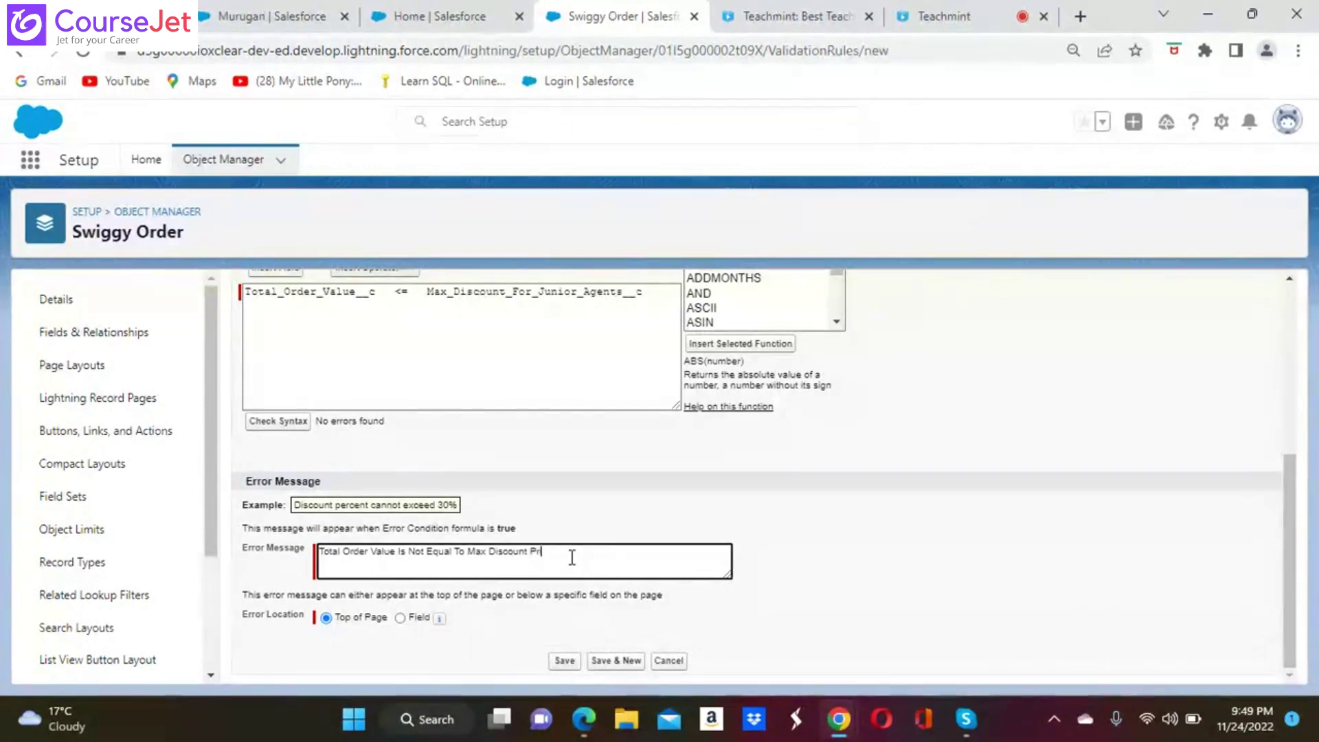
Step: Switch to the Teachmint class chat, try to copy the suggested error message, and return to the Salesforce rule
left_click(965, 17)
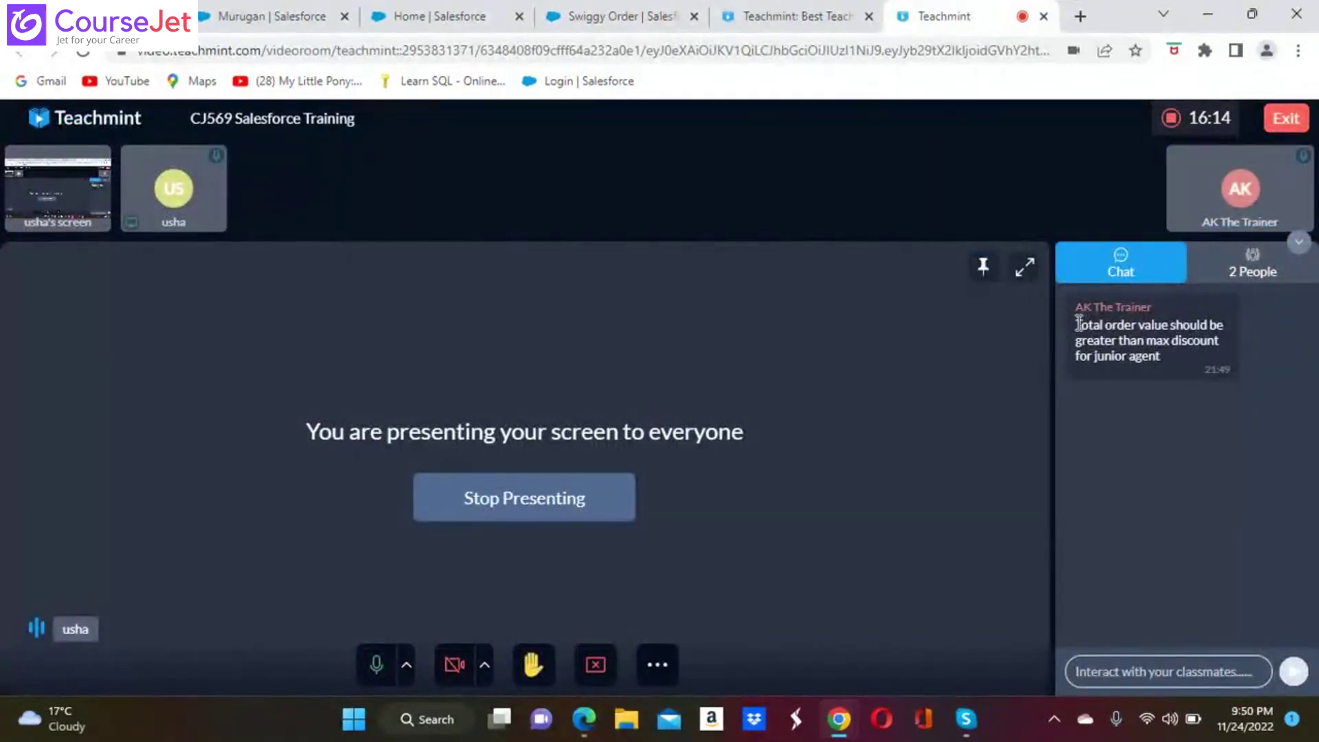
left_click_drag(1078, 323, 1181, 370)
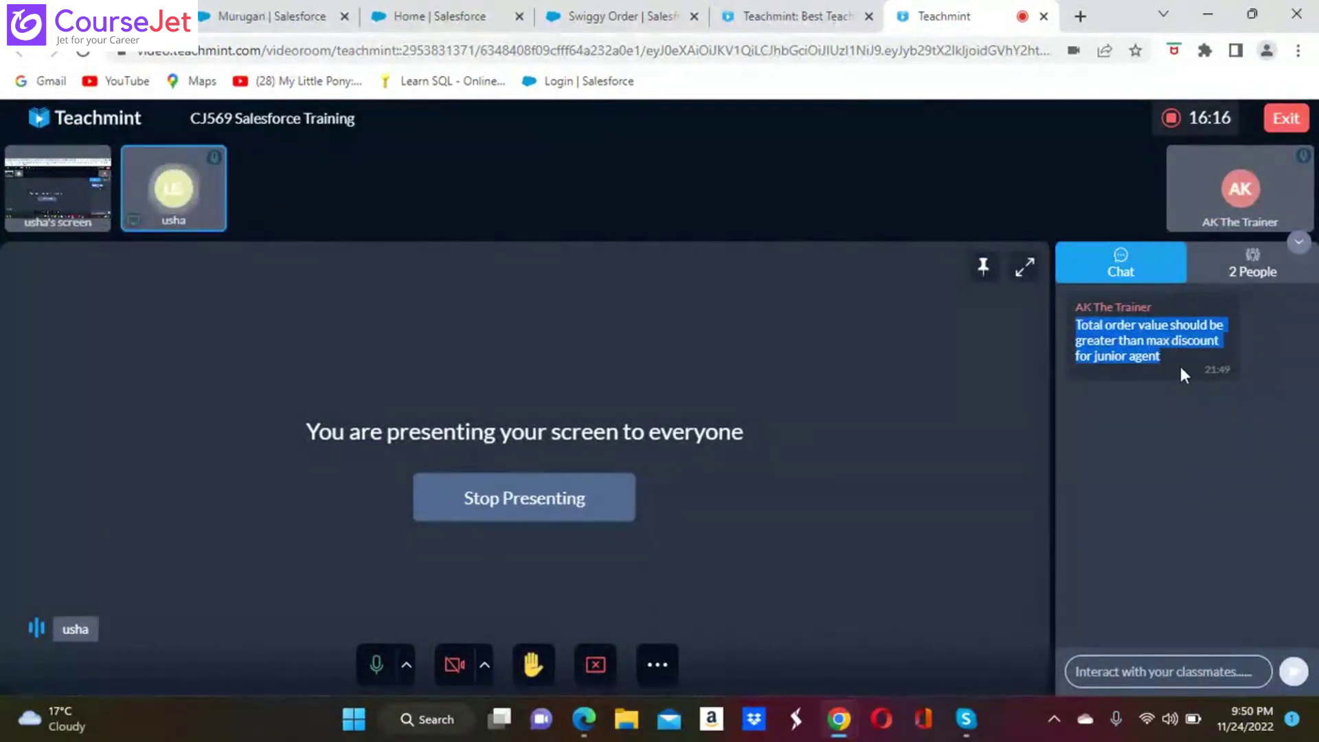
left_click(762, 15)
left_click(639, 15)
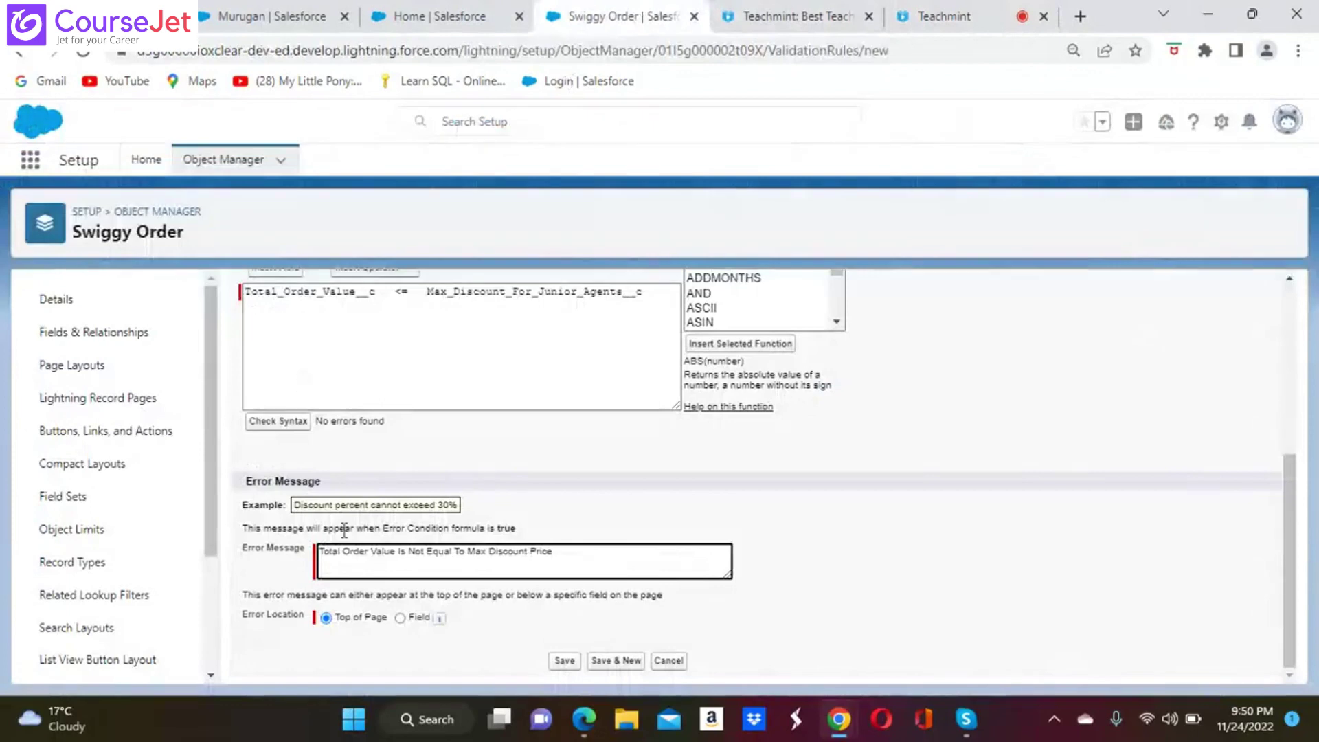
Step: Clear the entire text of the rule's error message
left_click(573, 559)
key("BackSpace")
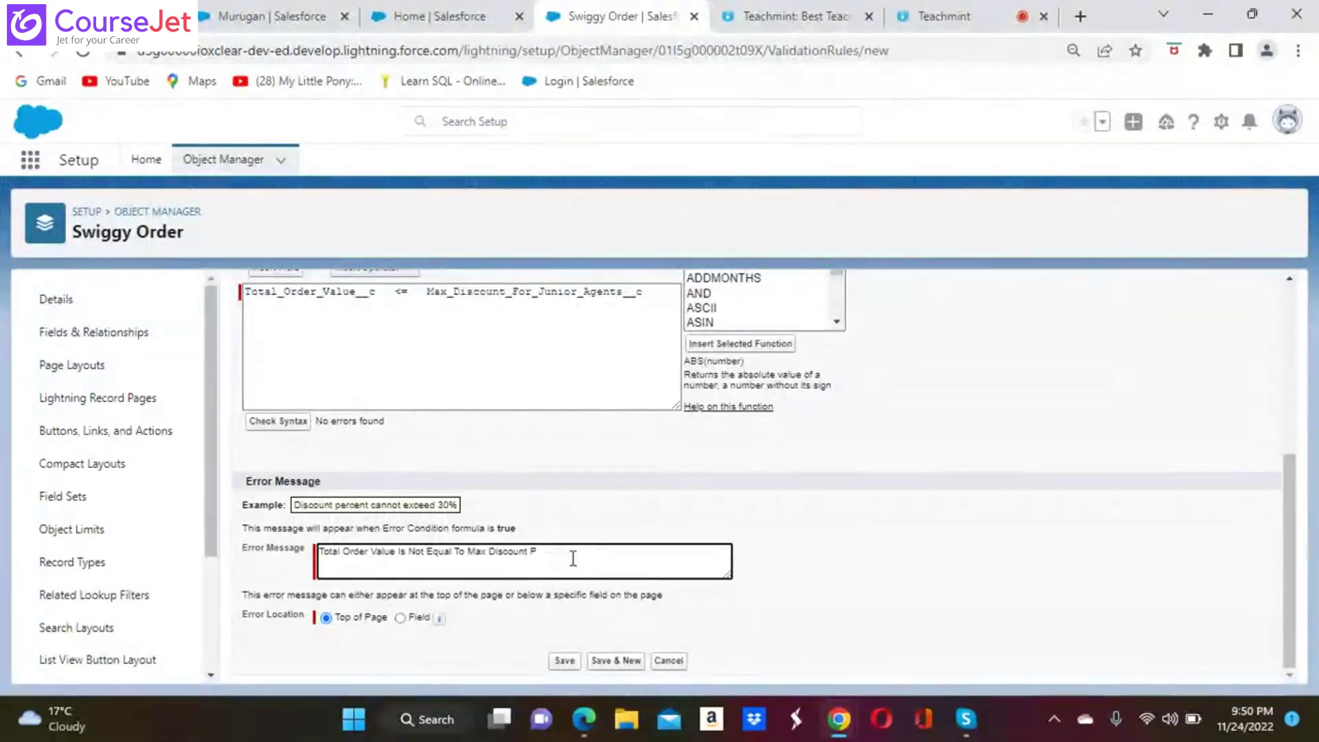
key("BackSpace")
key("BackSpace")
key("BackSpace")
key("BackSpace")
key("BackSpace")
key("BackSpace")
key("BackSpace")
key("BackSpace")
key("BackSpace")
key("BackSpace")
key("BackSpace")
key("BackSpace")
key("BackSpace")
key("BackSpace")
key("BackSpace")
key("BackSpace")
key("BackSpace")
key("BackSpace")
key("BackSpace")
key("BackSpace")
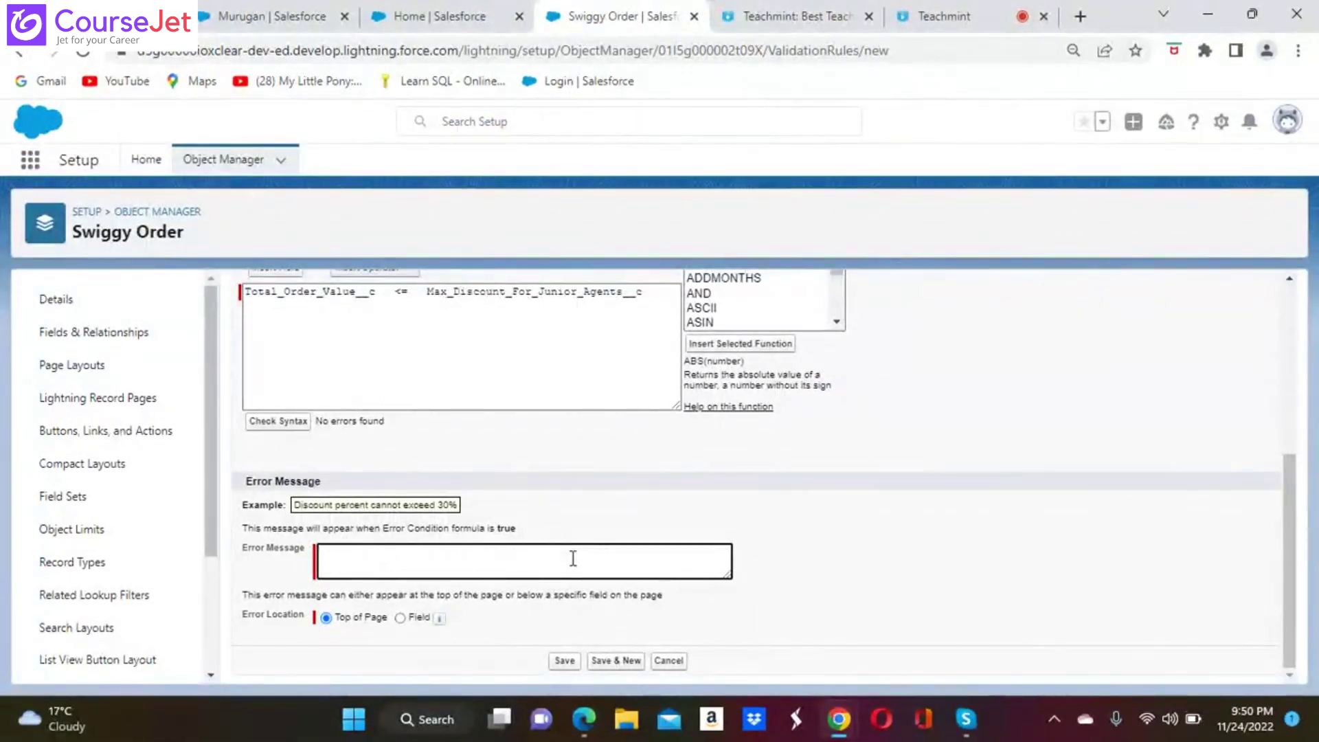
type("ISPICKVAL(Status, 'Escalated')")
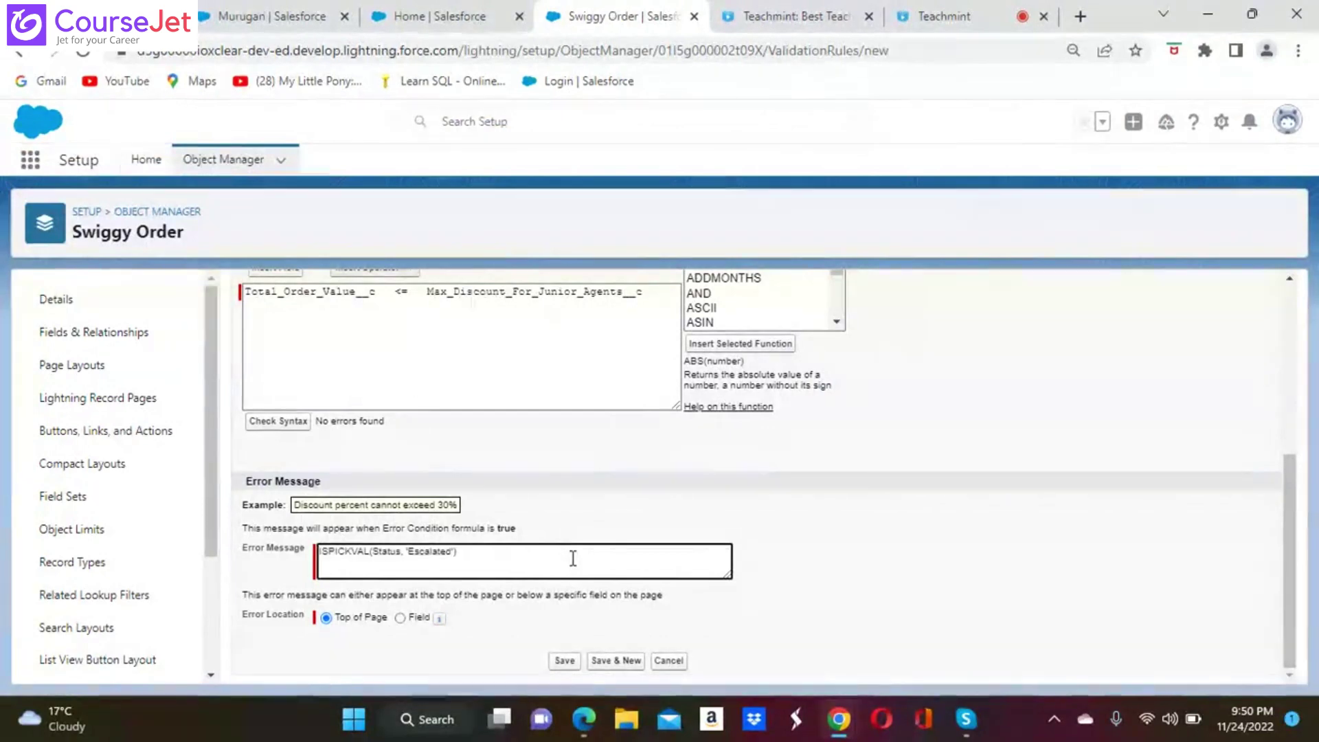
key("BackSpace")
key("BackSpace")
key("BackSpace")
key("BackSpace")
key("BackSpace")
key("BackSpace")
key("BackSpace")
key("BackSpace")
key("BackSpace")
key("BackSpace")
key("BackSpace")
key("BackSpace")
key("BackSpace")
key("BackSpace")
key("BackSpace")
key("BackSpace")
key("BackSpace")
key("BackSpace")
key("BackSpace")
key("BackSpace")
key("BackSpace")
key("BackSpace")
key("BackSpace")
key("BackSpace")
key("BackSpace")
key("BackSpace")
key("BackSpace")
key("BackSpace")
key("BackSpace")
key("BackSpace")
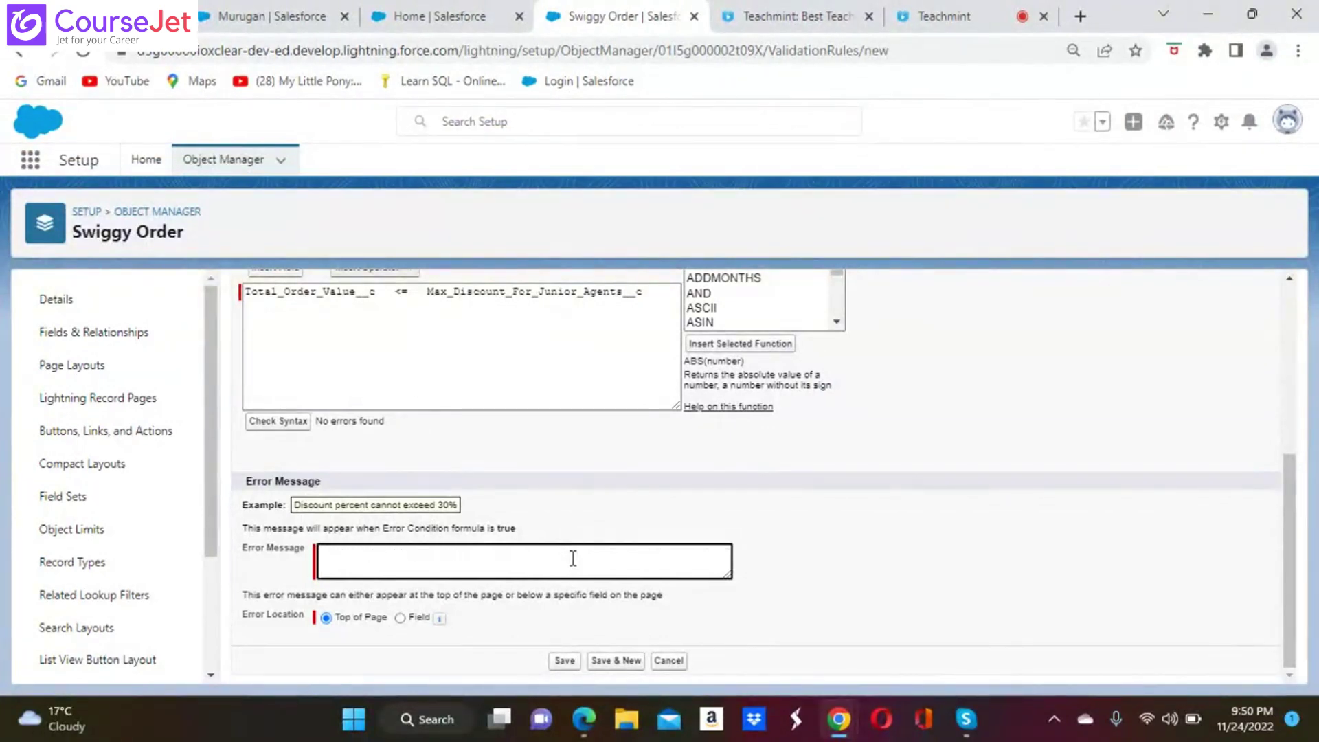
type("ISPICKVAL(Status, 'Escalated')")
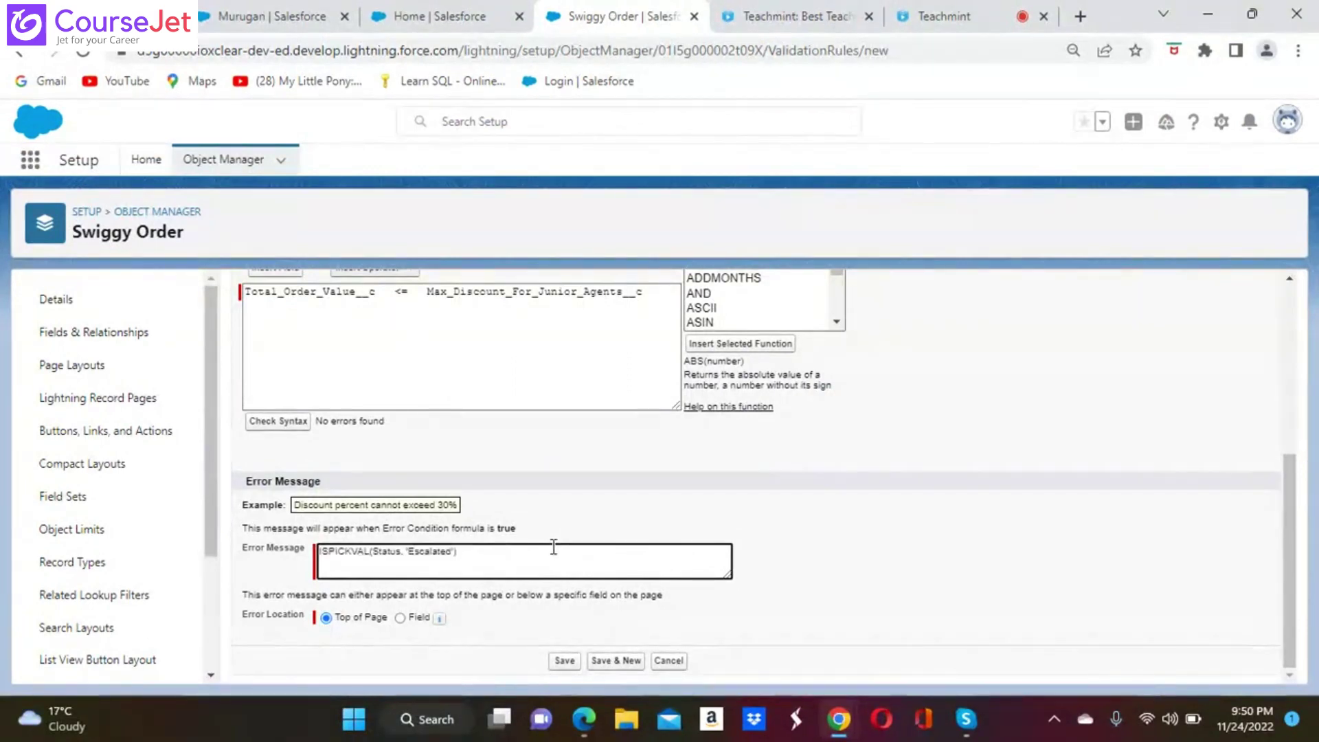
key("BackSpace")
key("BackSpace")
key("BackSpace")
key("BackSpace")
key("BackSpace")
key("BackSpace")
key("BackSpace")
key("BackSpace")
key("BackSpace")
key("BackSpace")
key("BackSpace")
key("BackSpace")
key("BackSpace")
key("BackSpace")
key("BackSpace")
key("BackSpace")
key("BackSpace")
key("BackSpace")
key("BackSpace")
key("BackSpace")
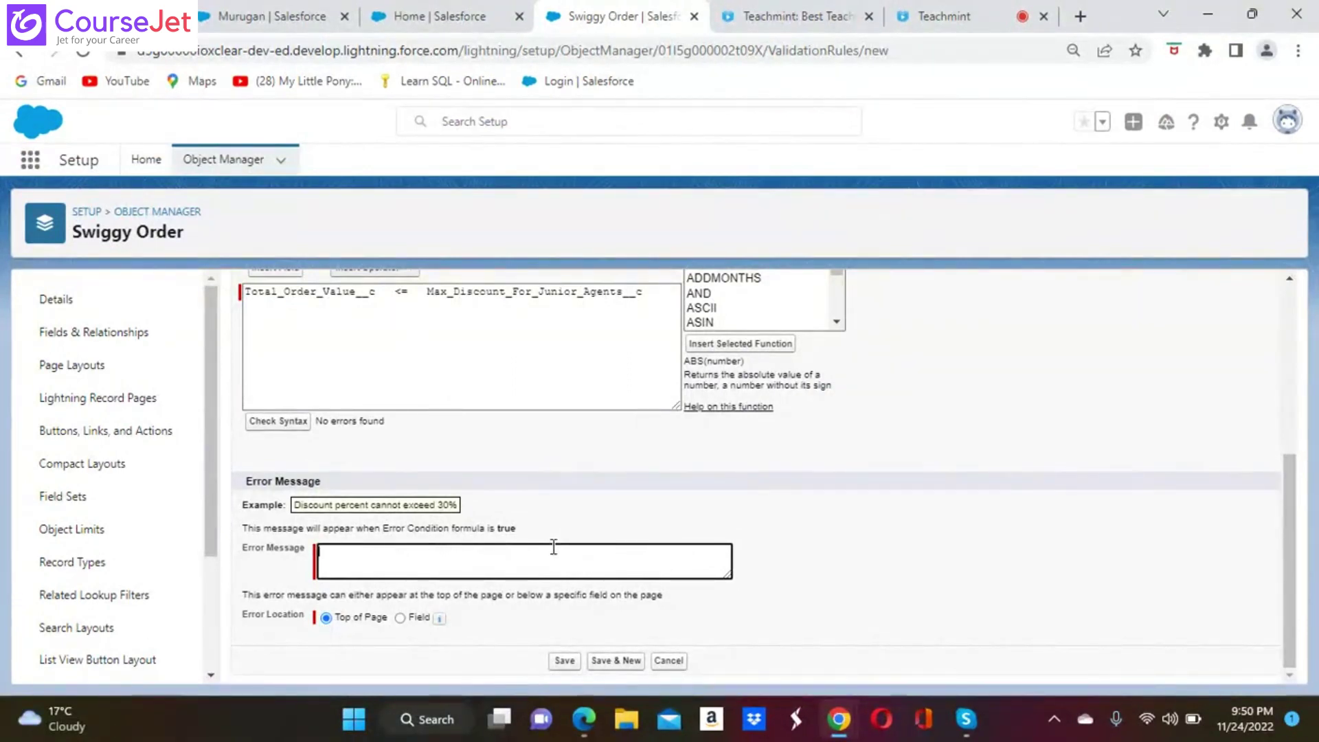
Step: Switch to Teachmint and copy the chat text "Total order value should be greater than max discount for junior agent"
left_click(948, 15)
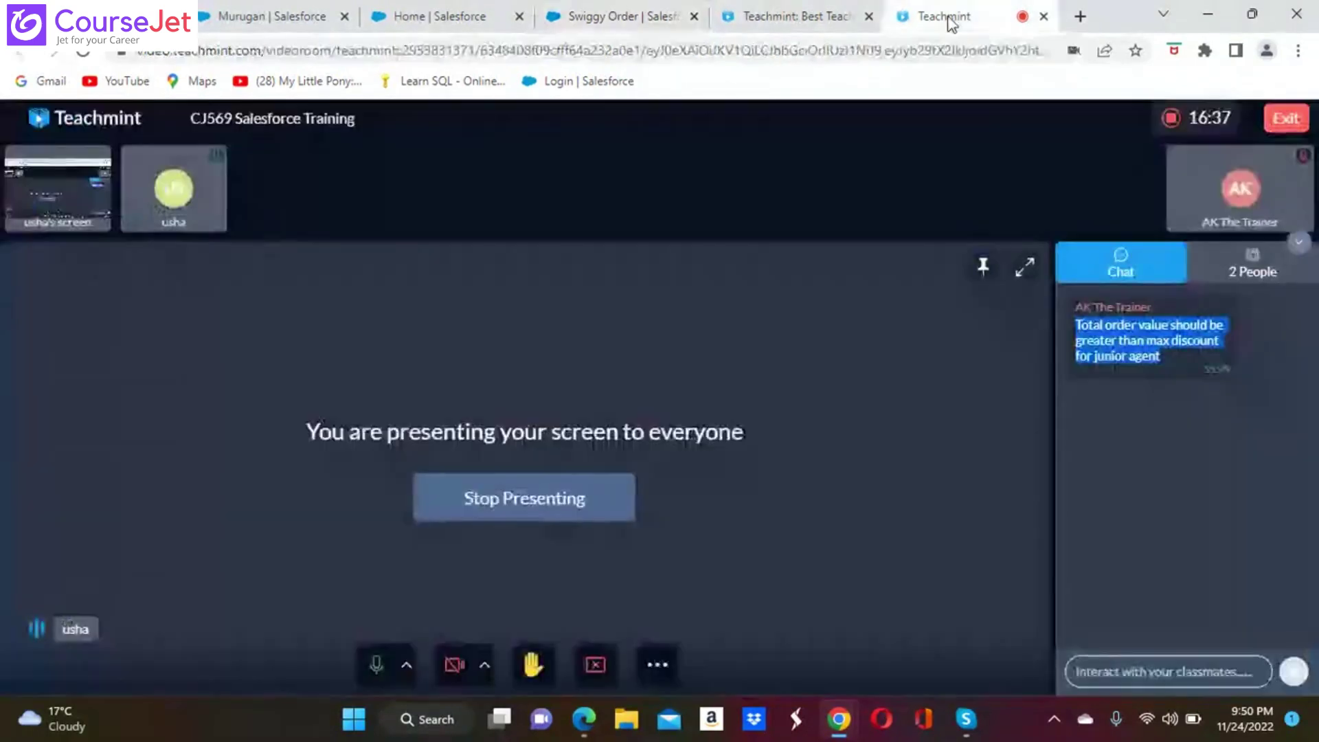
left_click(1178, 356)
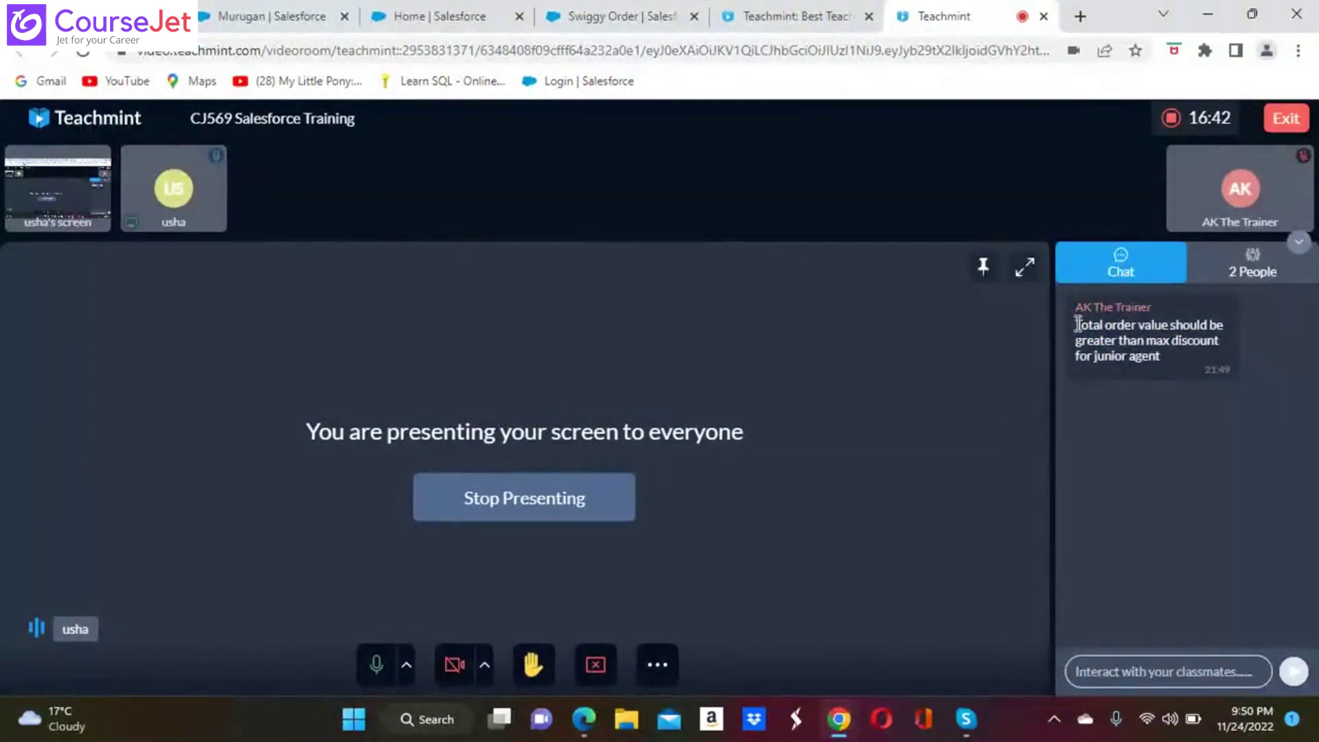
left_click_drag(1076, 358, 1080, 323)
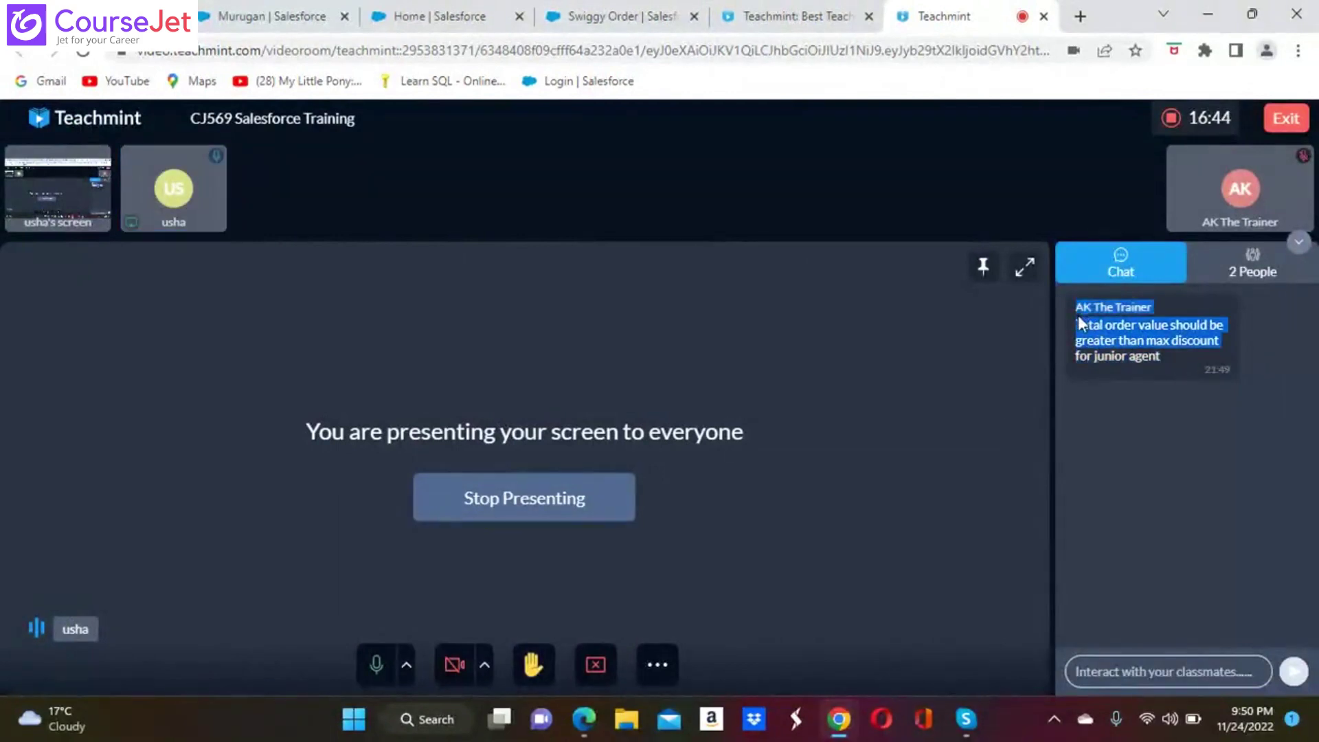
left_click(1074, 347)
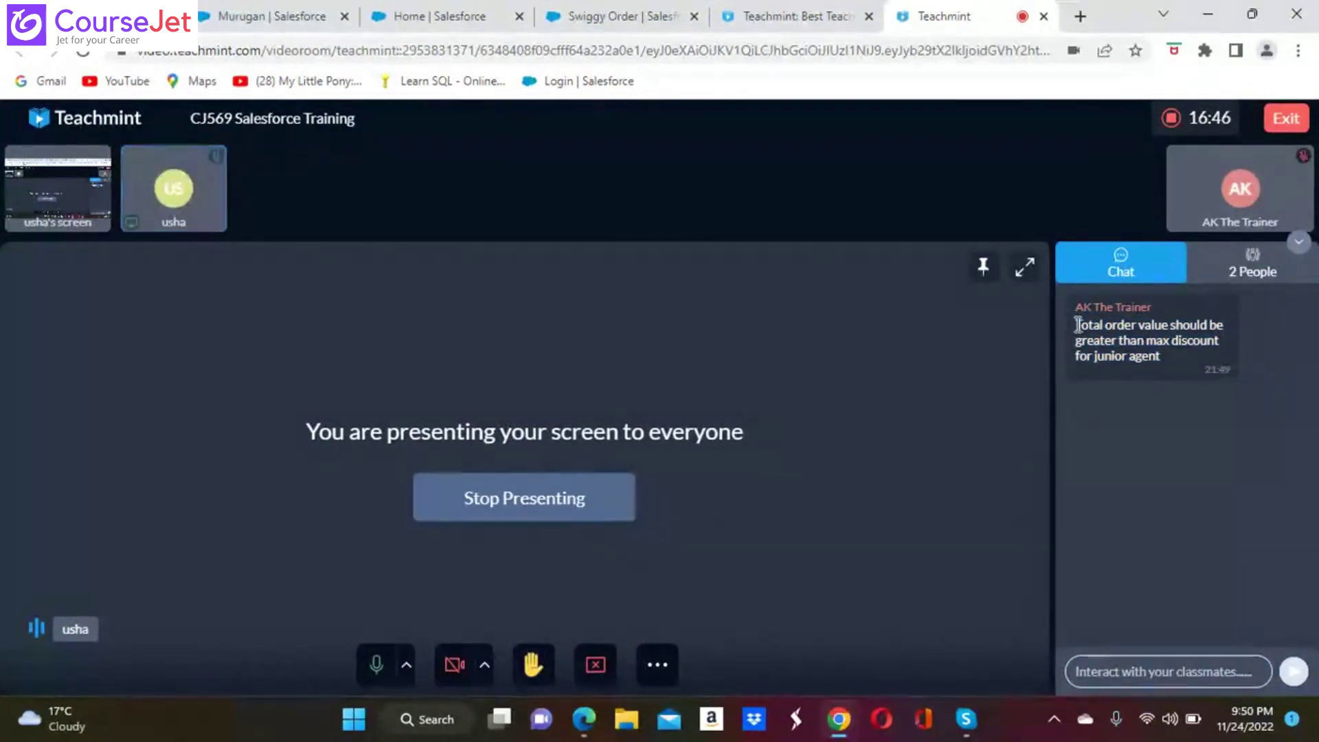
left_click_drag(1077, 324, 1199, 425)
key("ctrl+c")
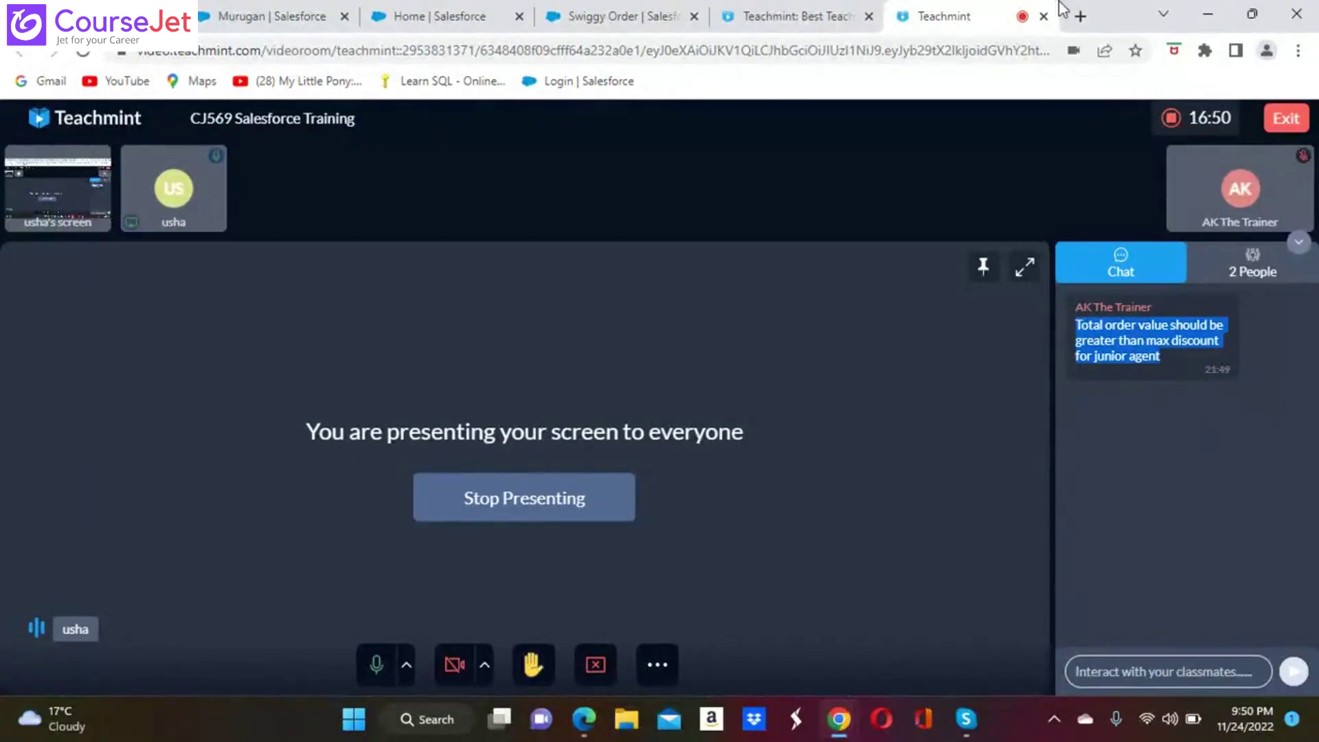
Step: Switch back to the Salesforce rule and paste the copied chat text as its error message
left_click(658, 20)
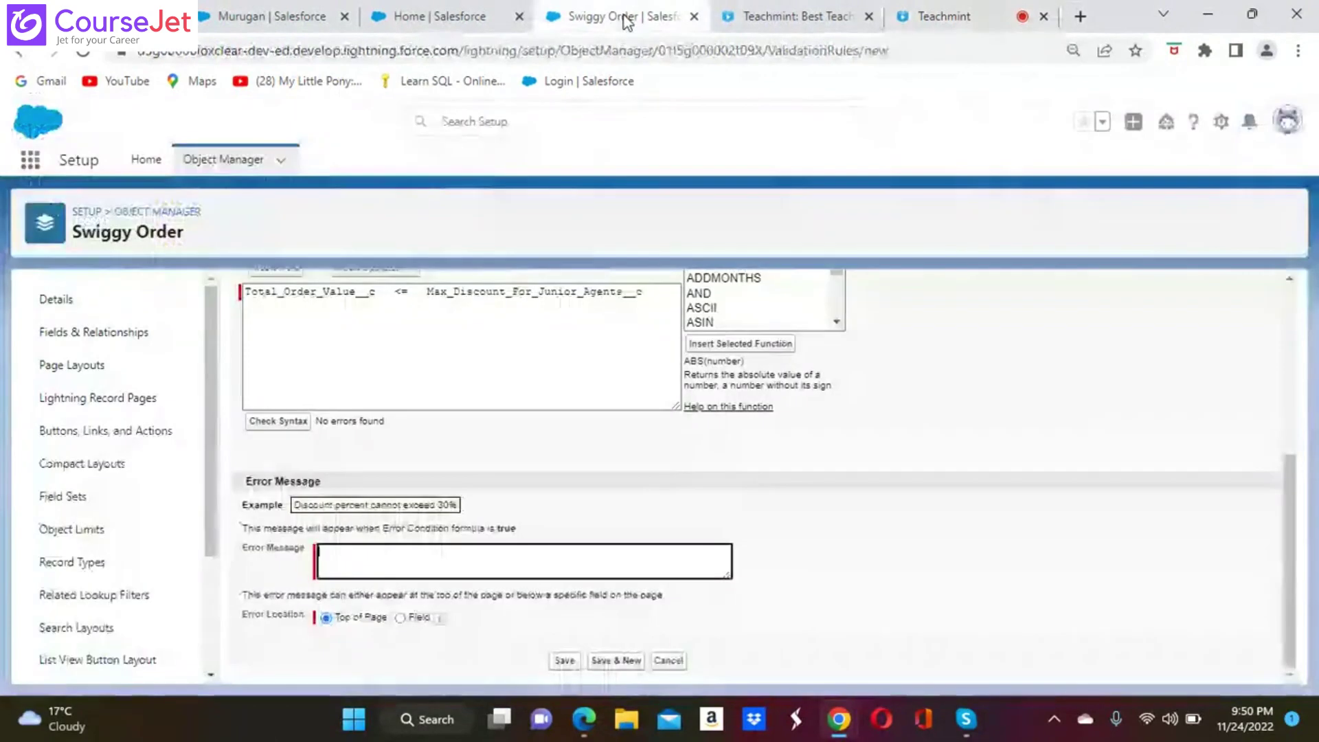
left_click(369, 558)
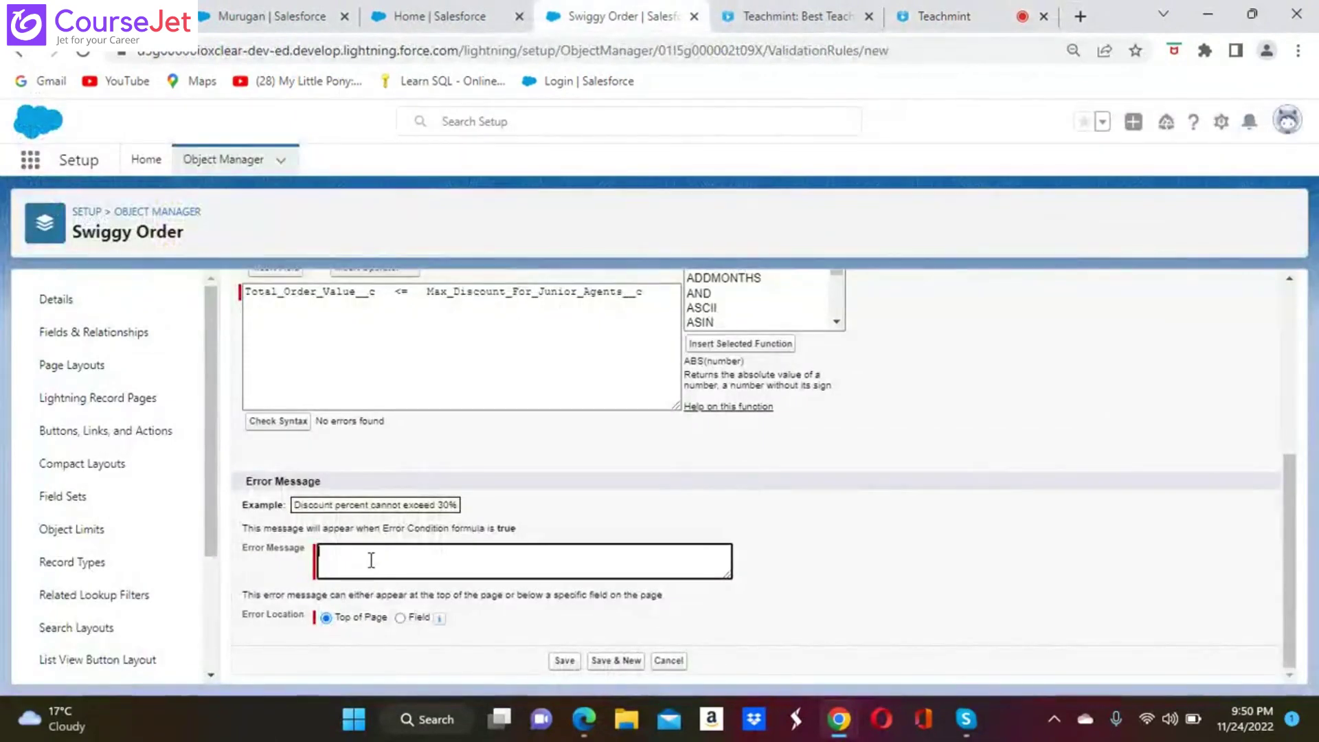
key("ctrl+v")
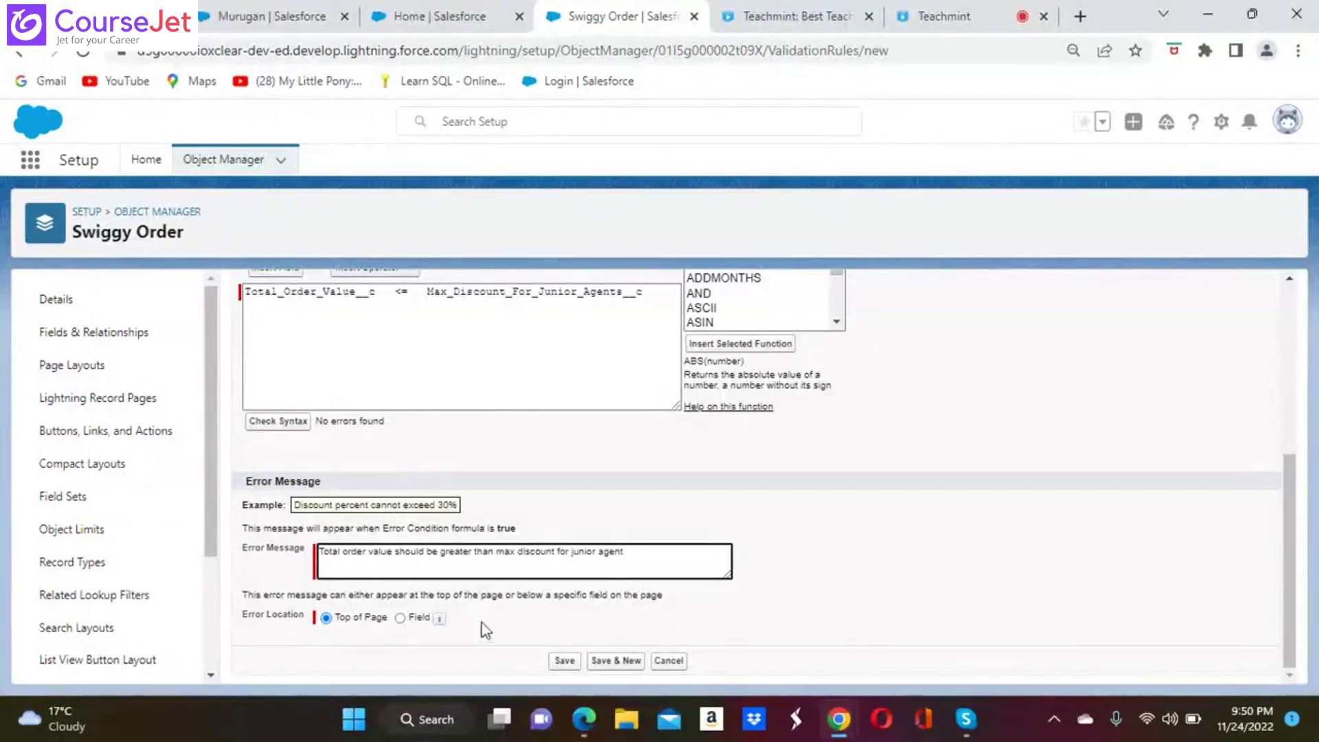
Step: Set the error location to the Total Order Value field and save the validation rule
left_click(400, 618)
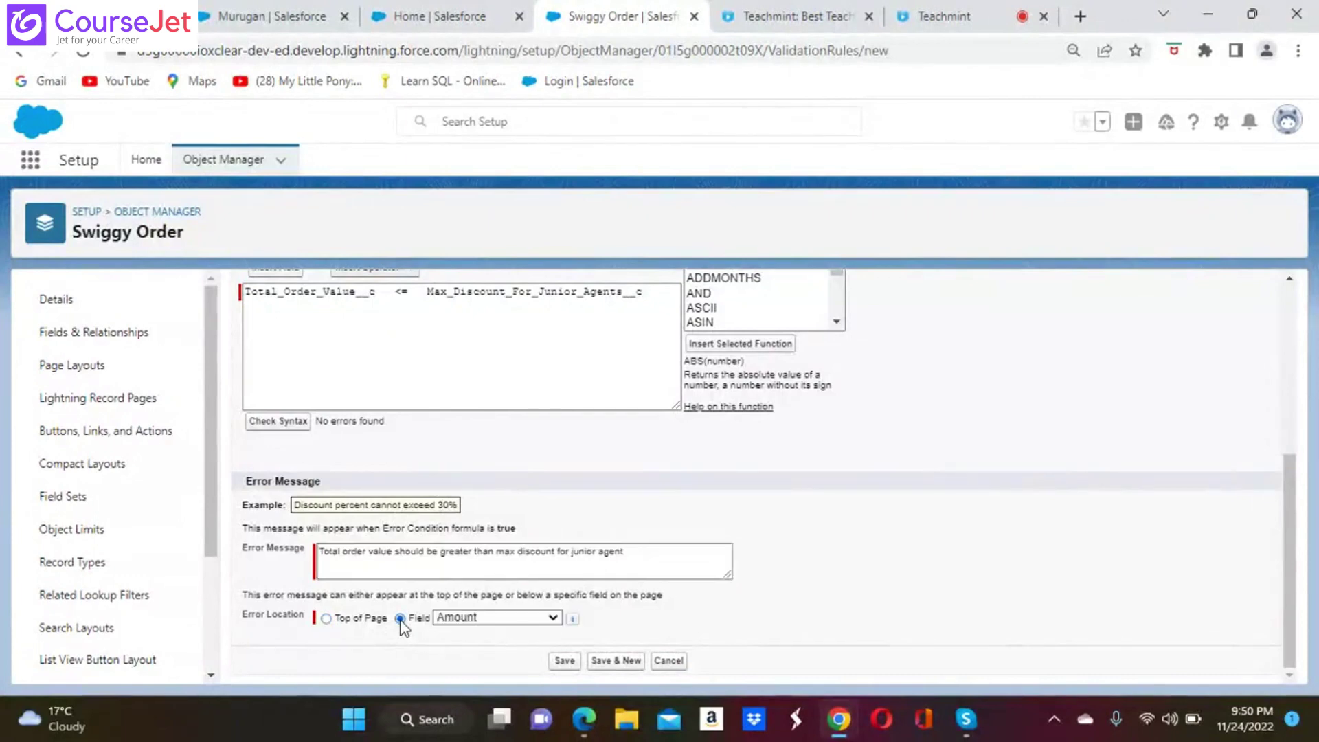
left_click(555, 617)
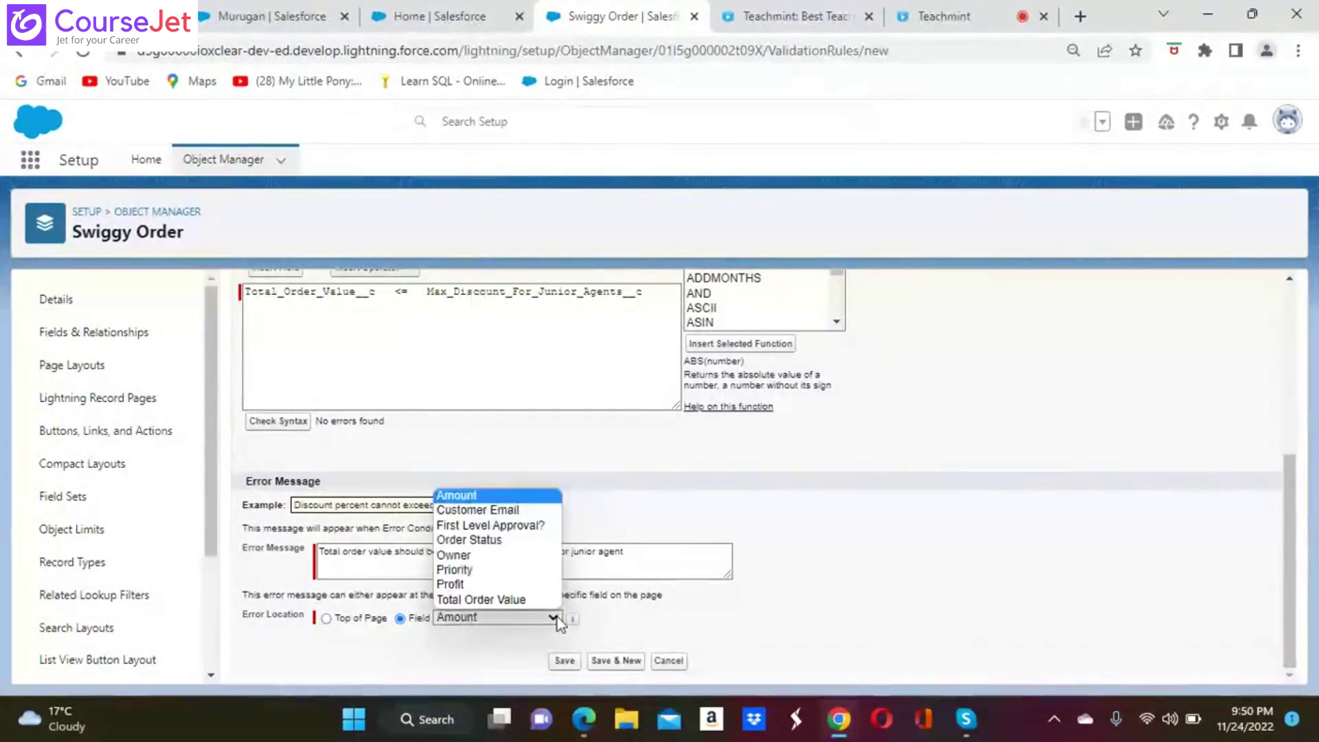
left_click(520, 601)
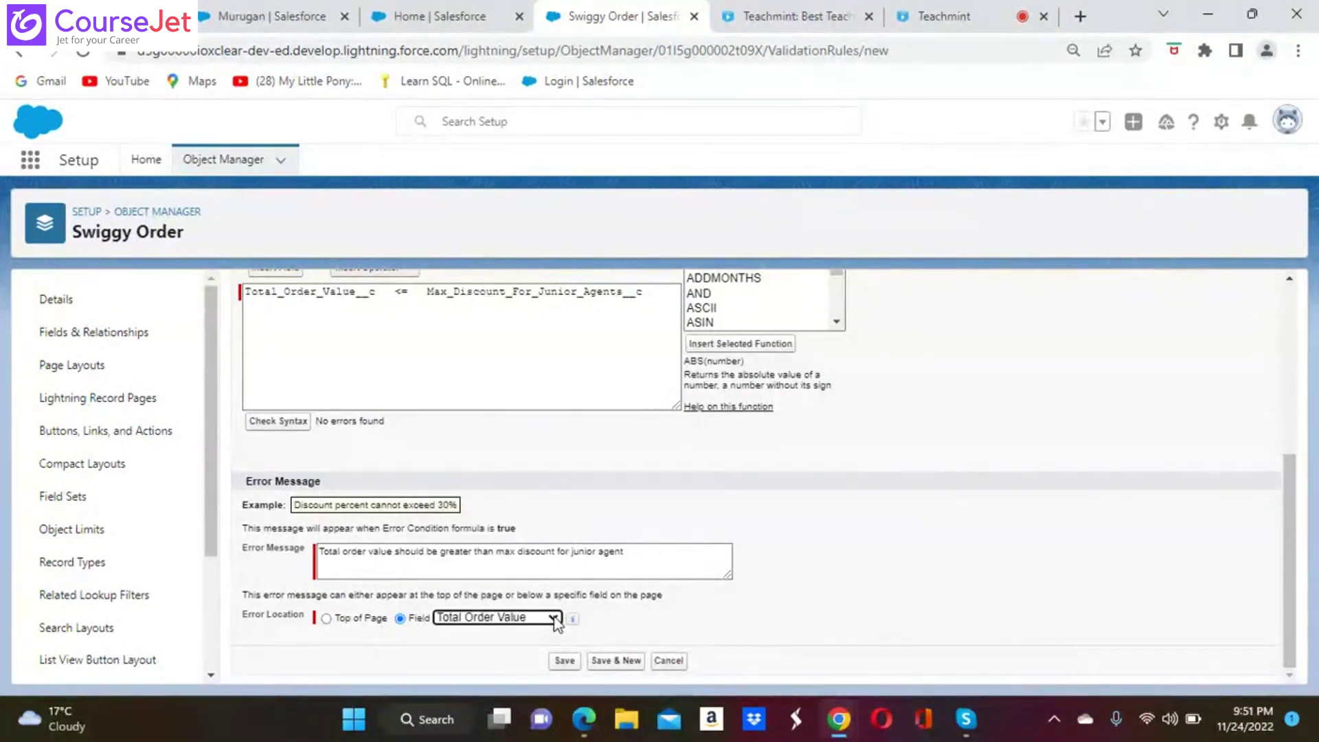
left_click(565, 661)
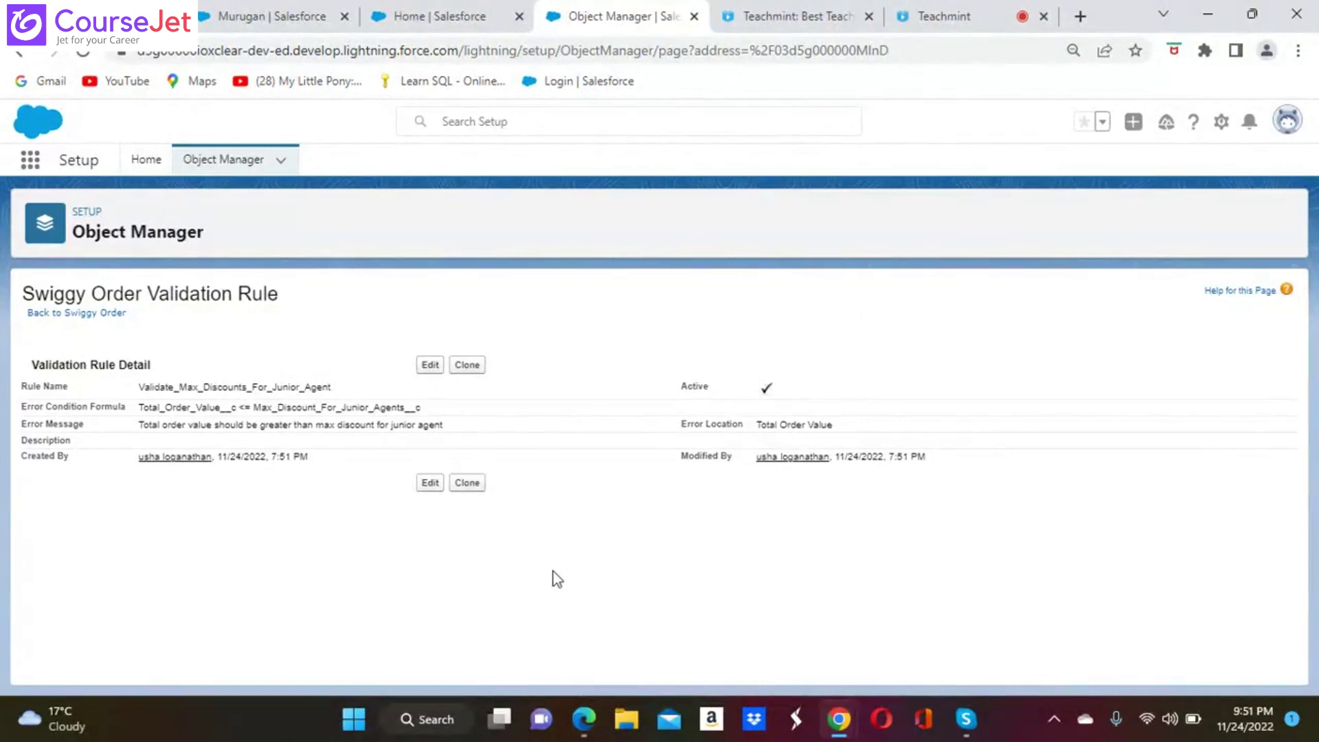
Step: Search the apps and items for "sw" and open the Swiggy Orders list
left_click(30, 163)
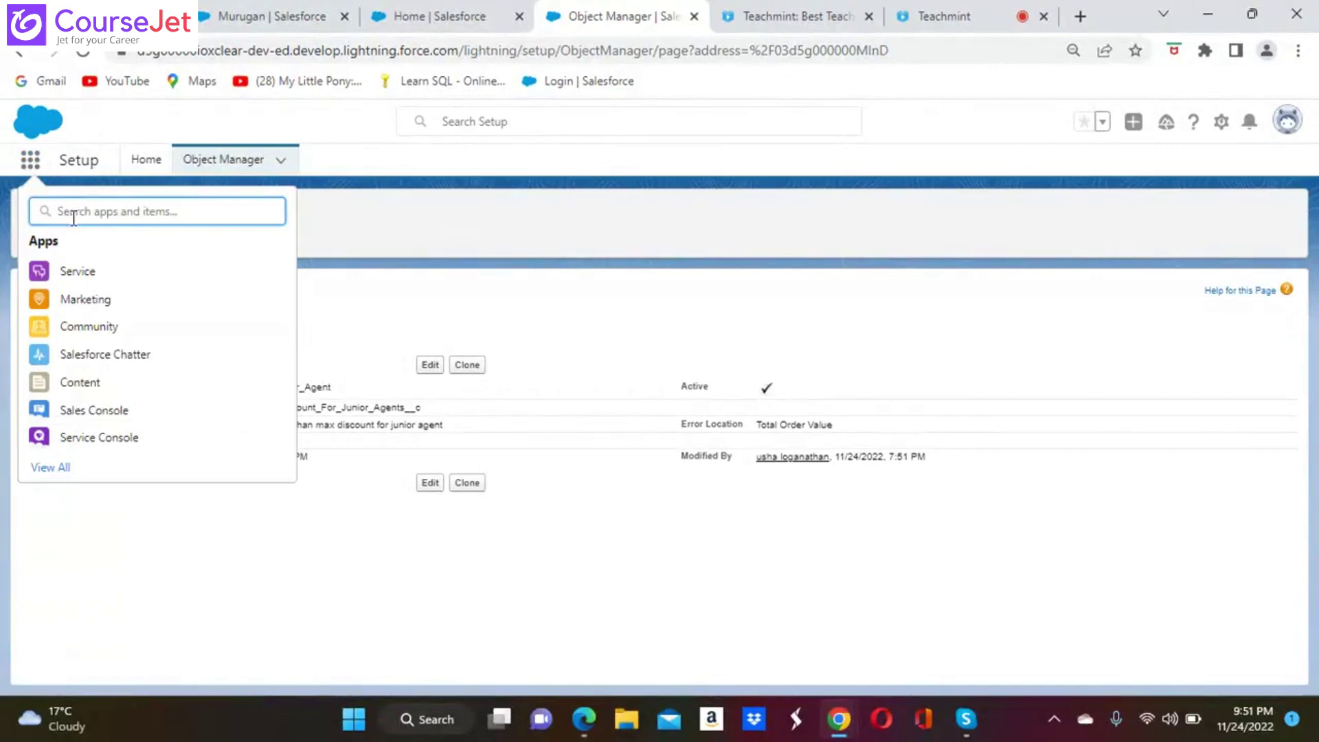
type("sw")
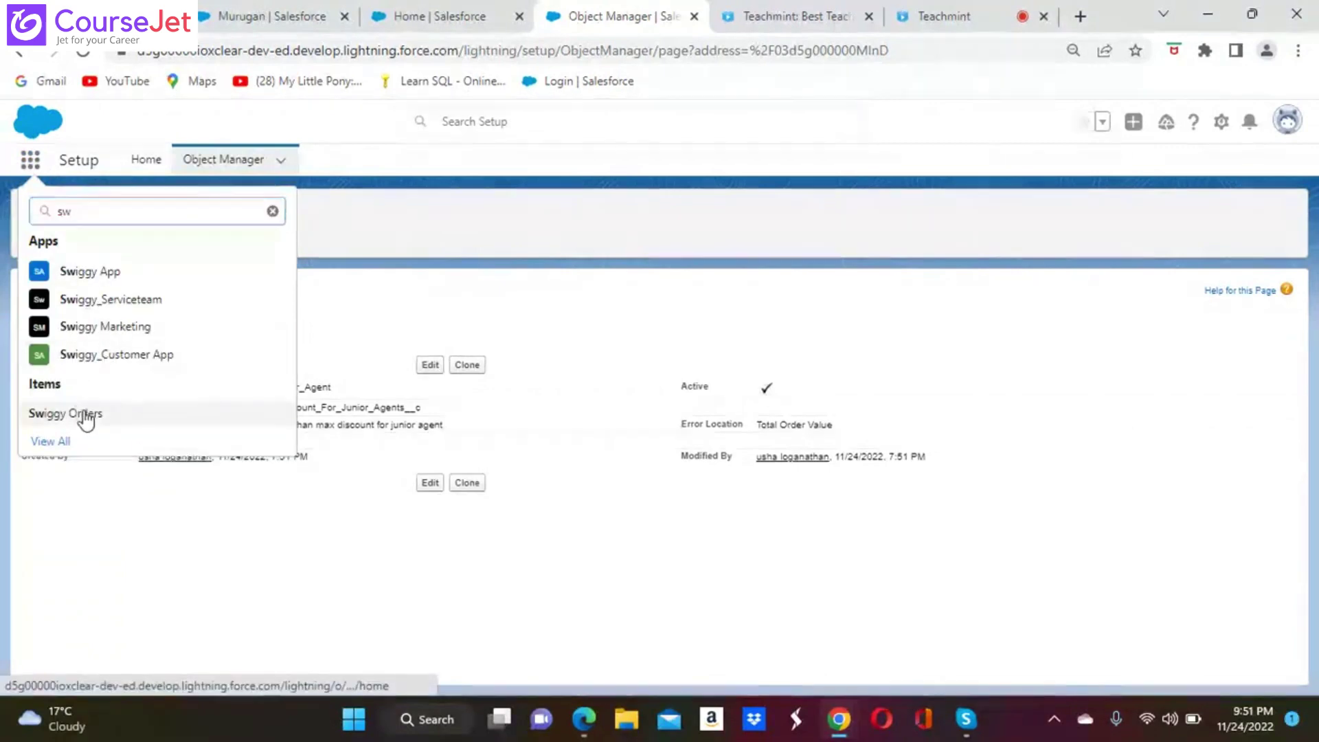
left_click(82, 413)
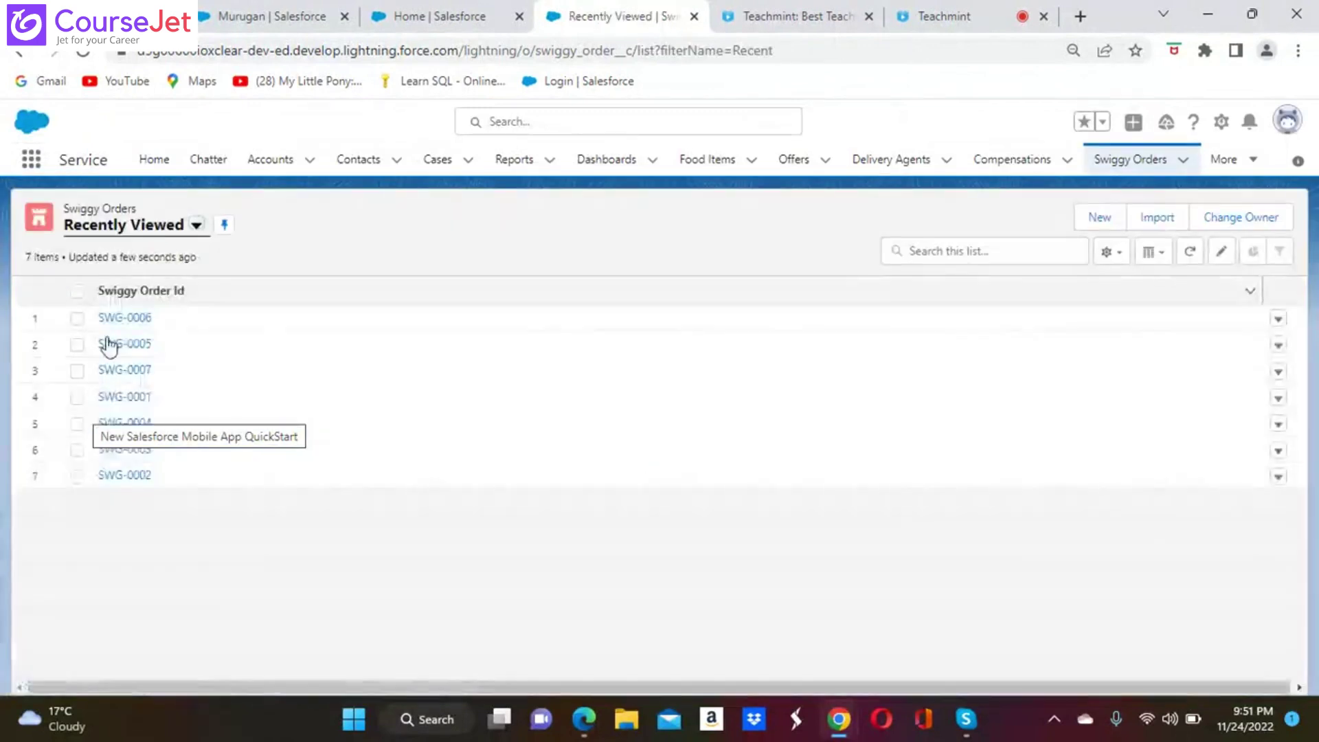
Step: Open order SWG-0006, set its Total Order Value to 170 and save the record
left_click(131, 318)
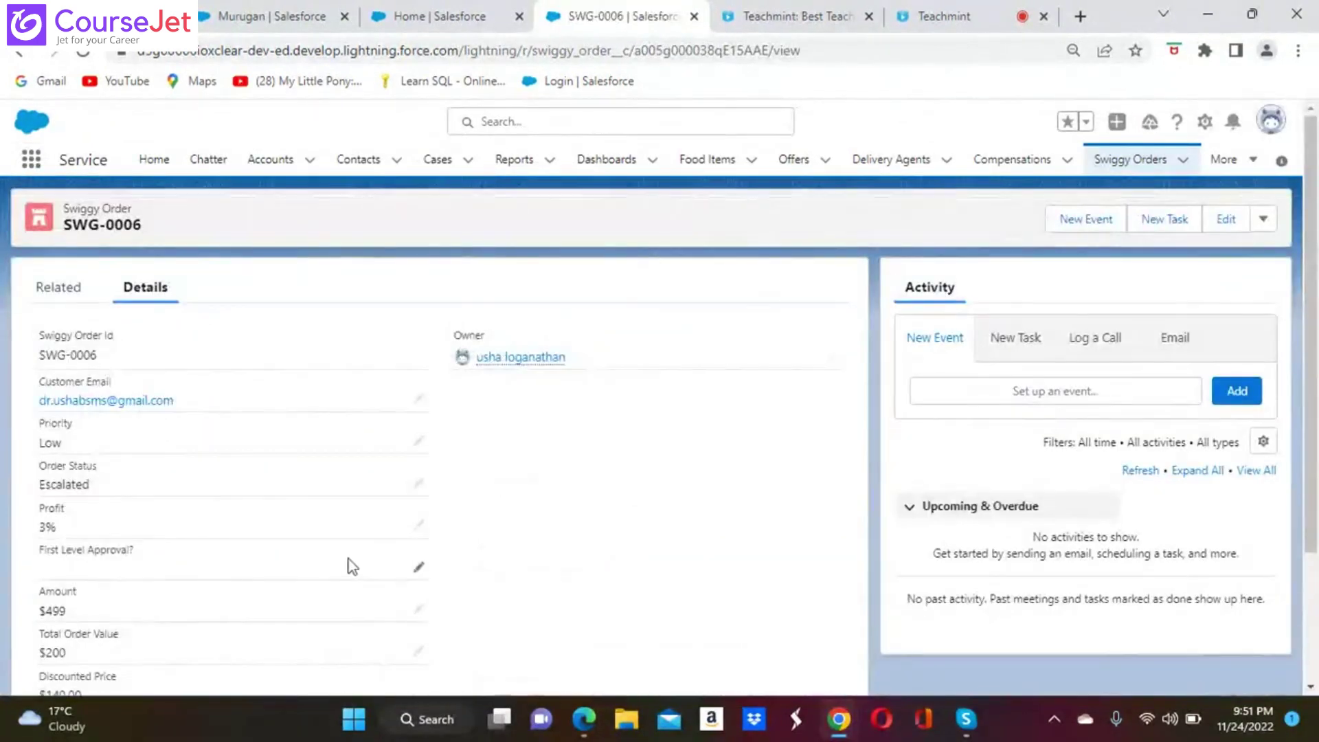
scroll(345, 560, "down", 1)
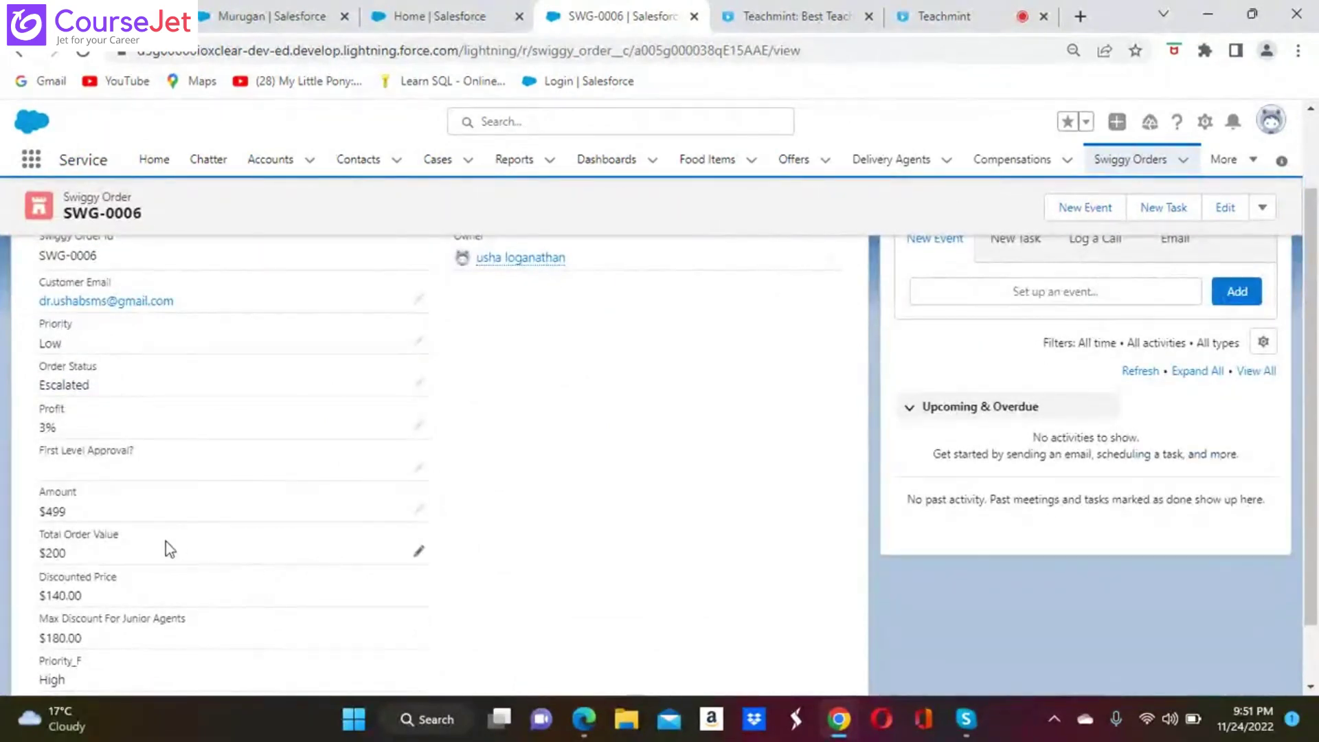
left_click(419, 561)
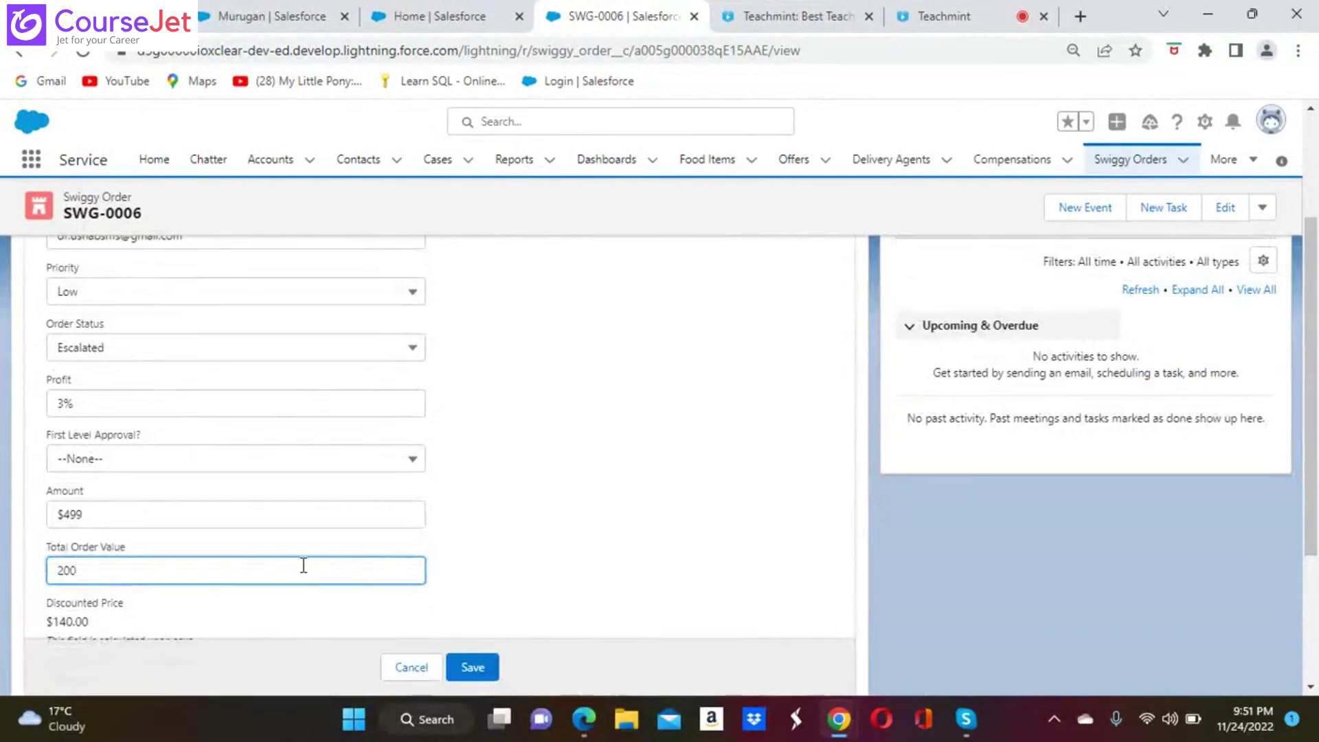
key("BackSpace")
key("BackSpace")
key("BackSpace")
scroll(303, 566, "down", 2)
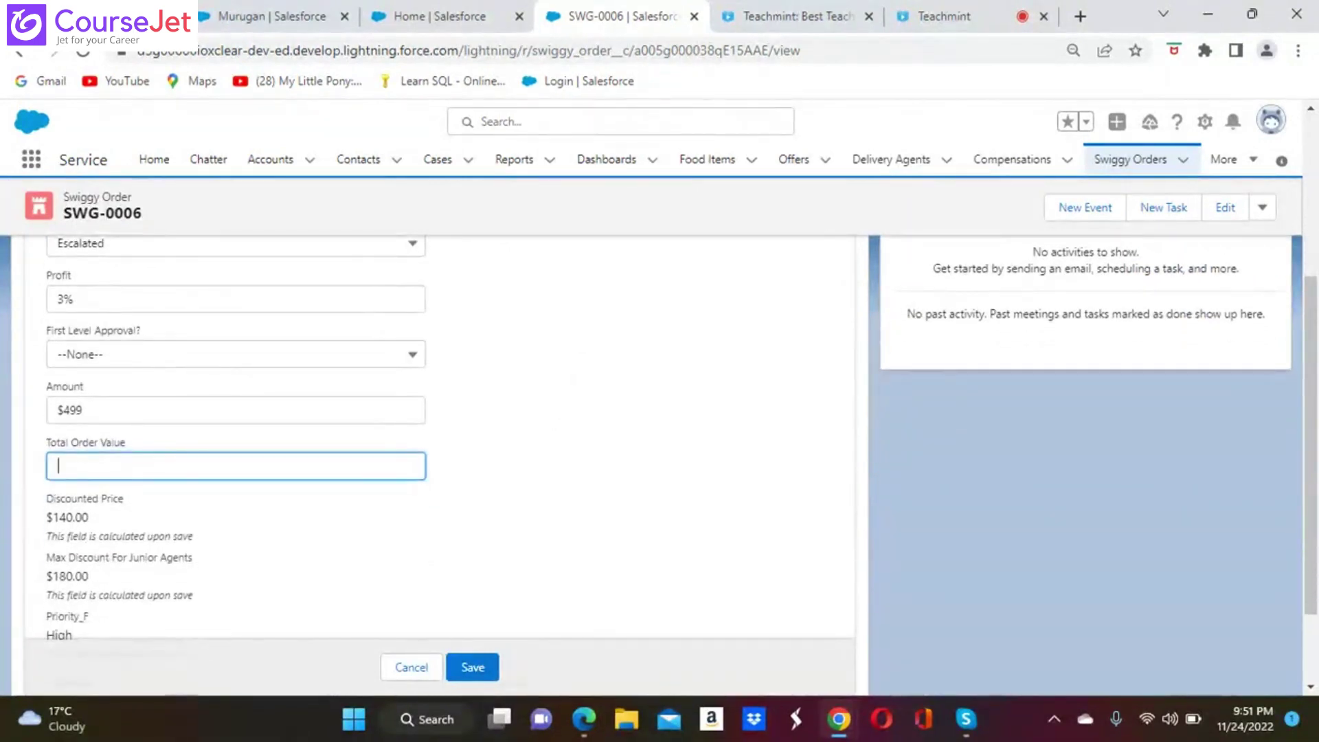
type("17")
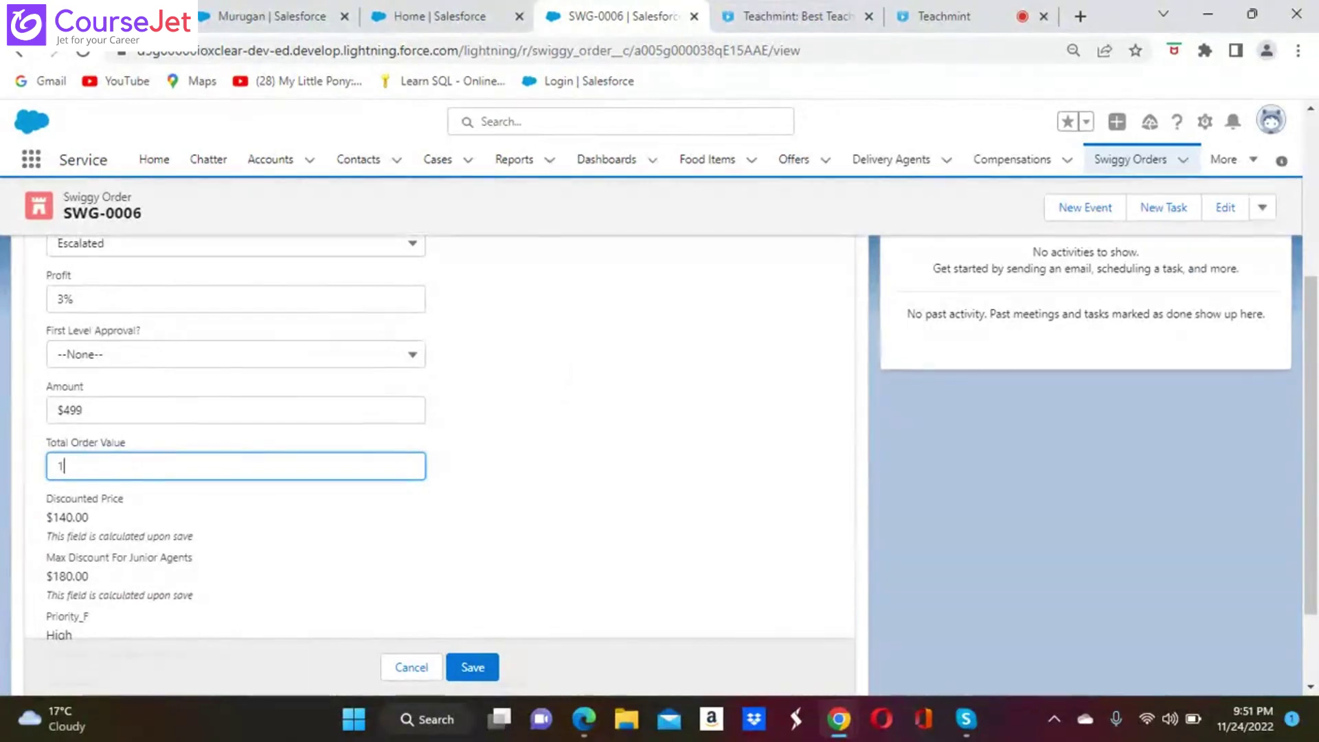
type("0")
left_click(476, 676)
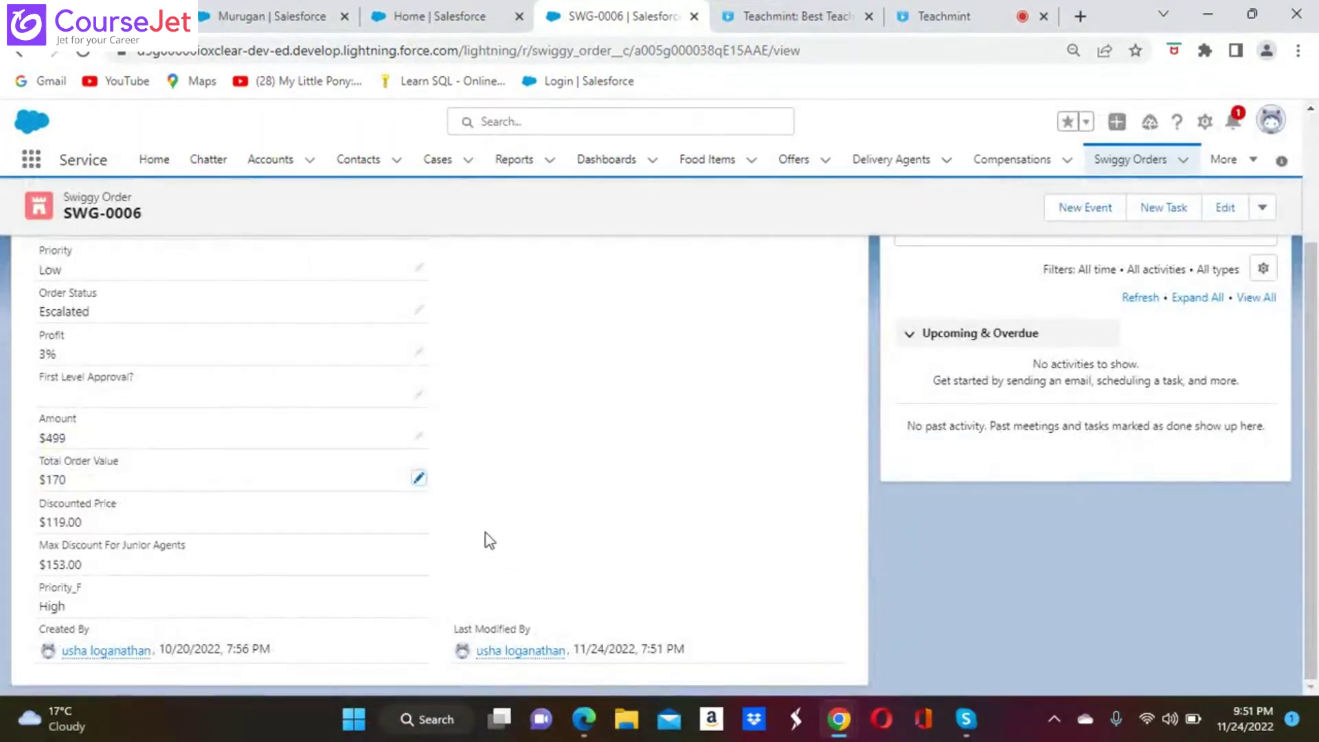
Step: Check the latest notifications and review the saved price and discount fields of order SWG-0006
scroll(636, 412, "up", 2)
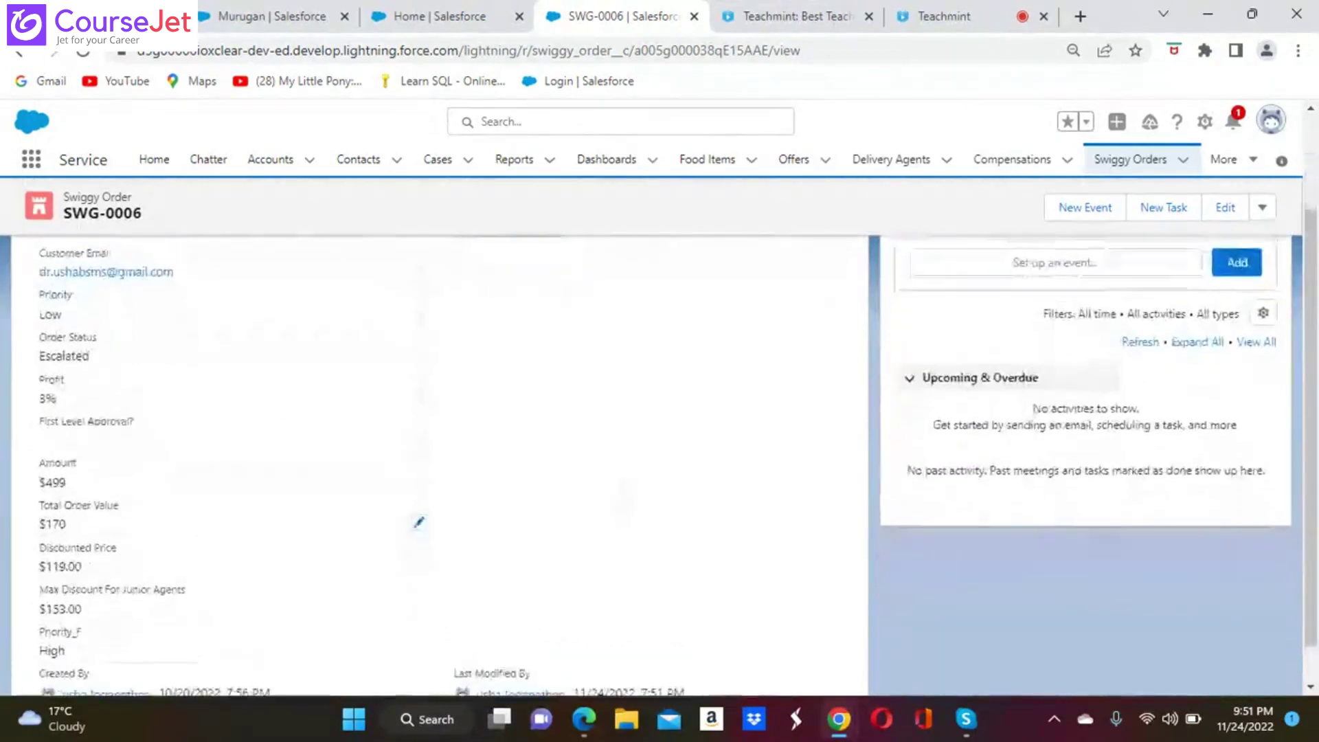
scroll(844, 211, "up", 2)
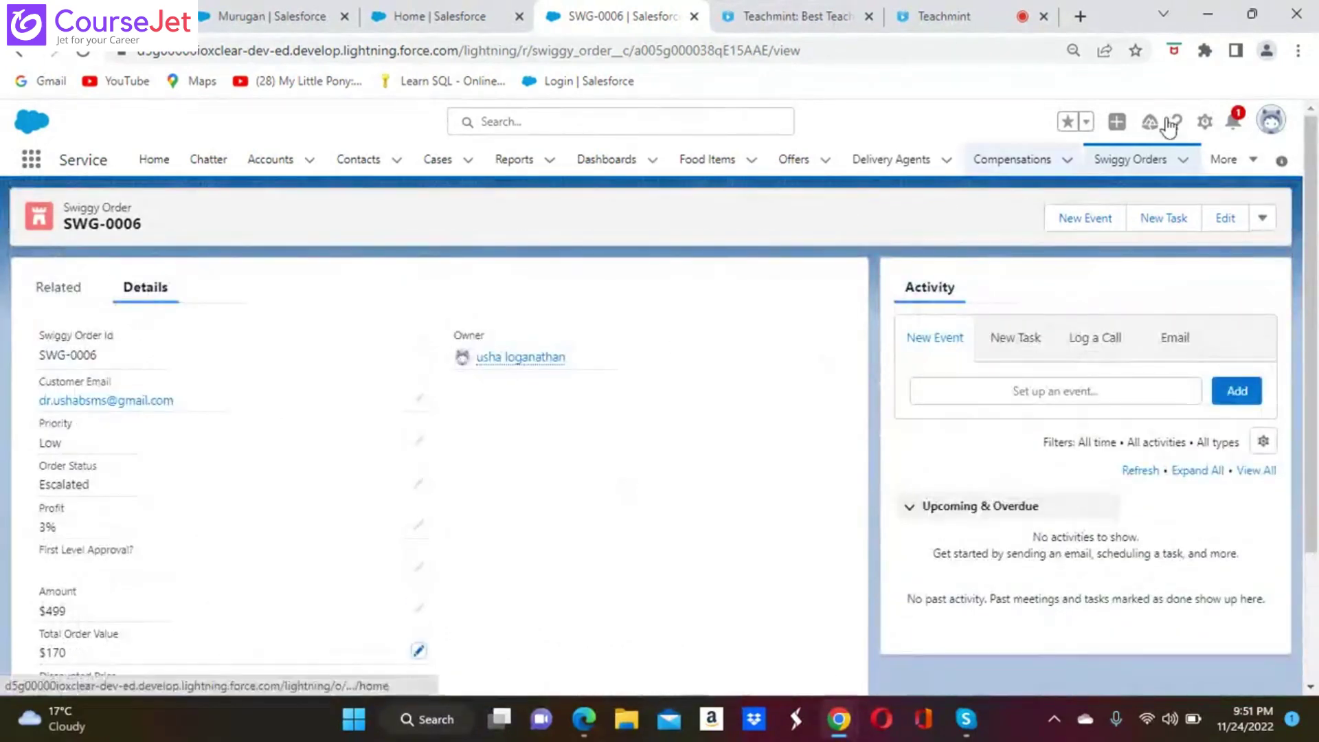
left_click(1236, 122)
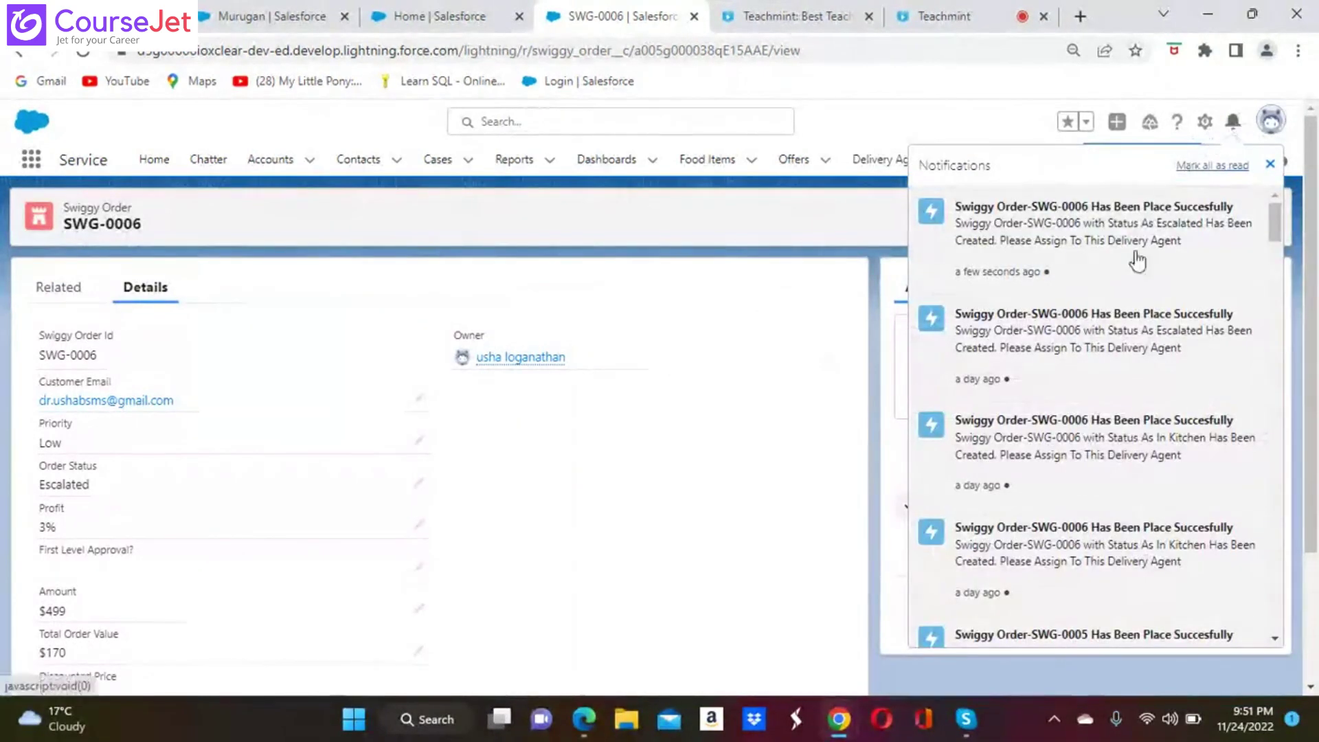
left_click(659, 505)
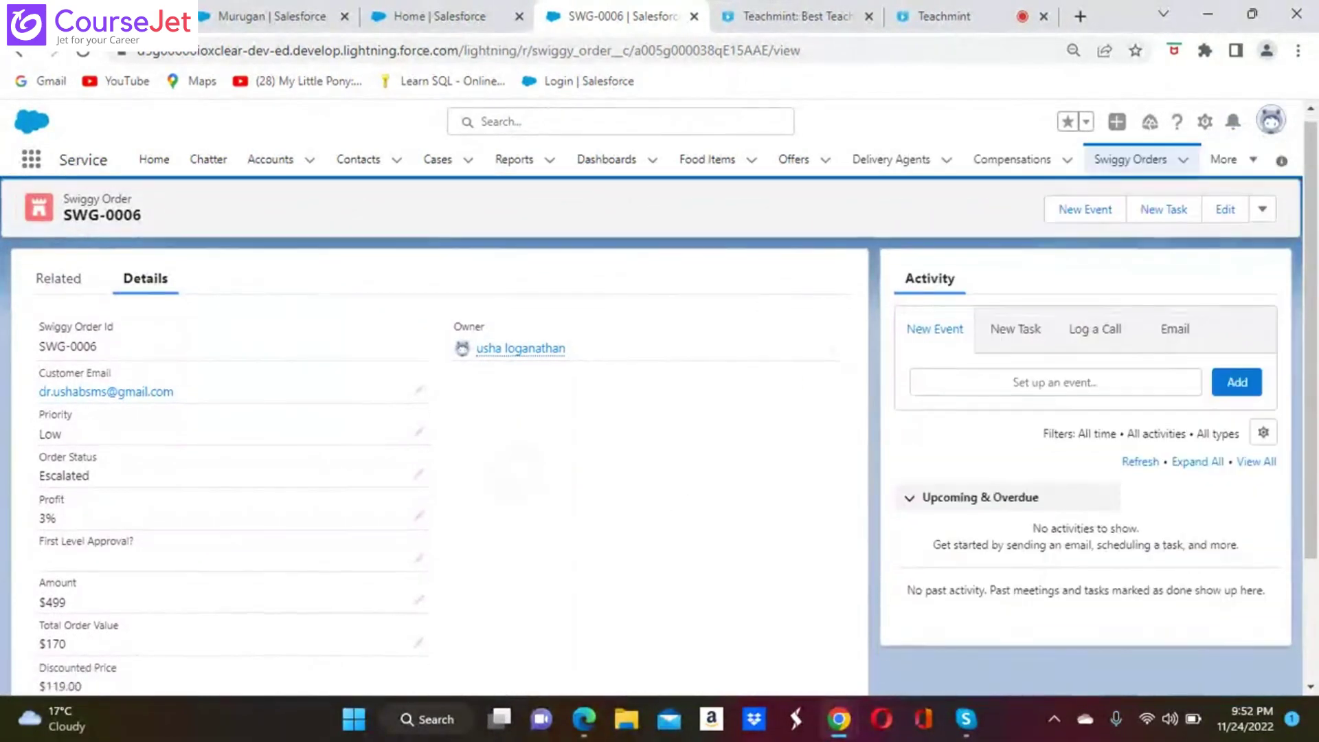
scroll(660, 505, "down", 3)
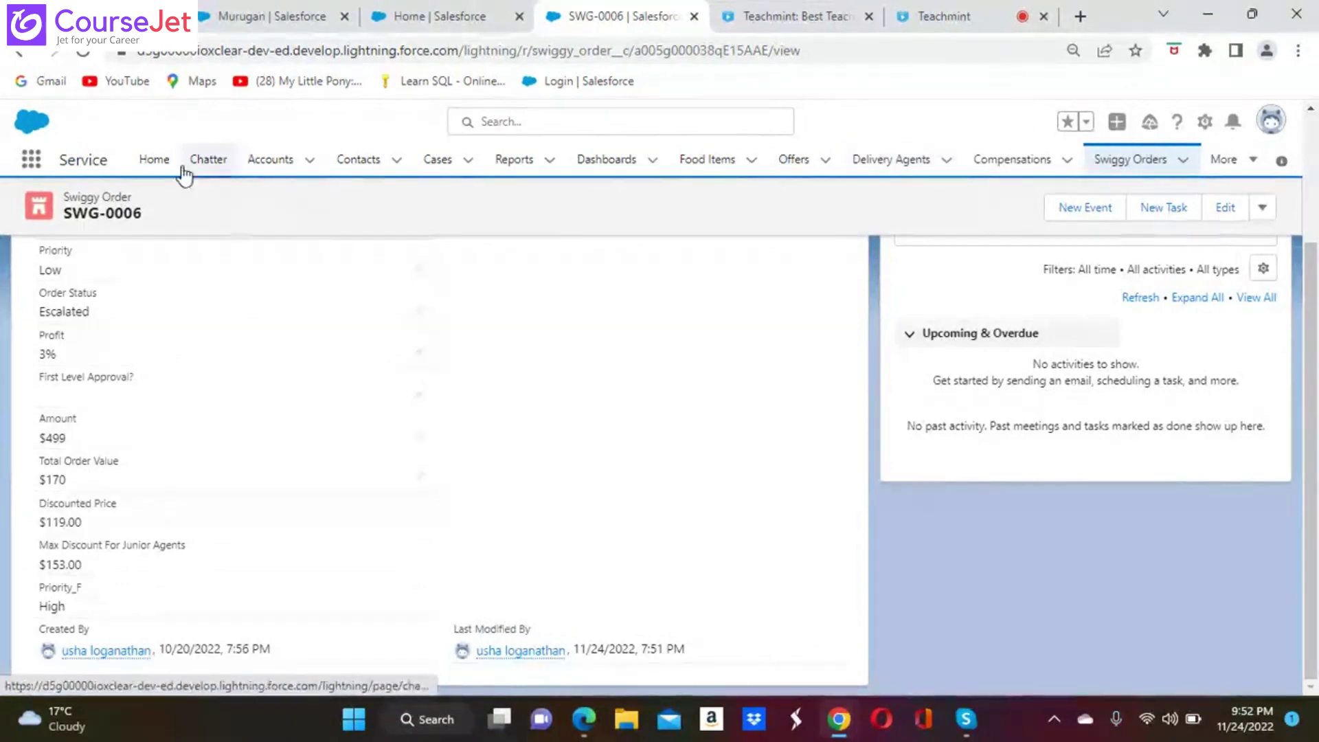
Step: Go to the Object Manager in Setup, search for "sw" and open the Swiggy Order object
left_click(158, 169)
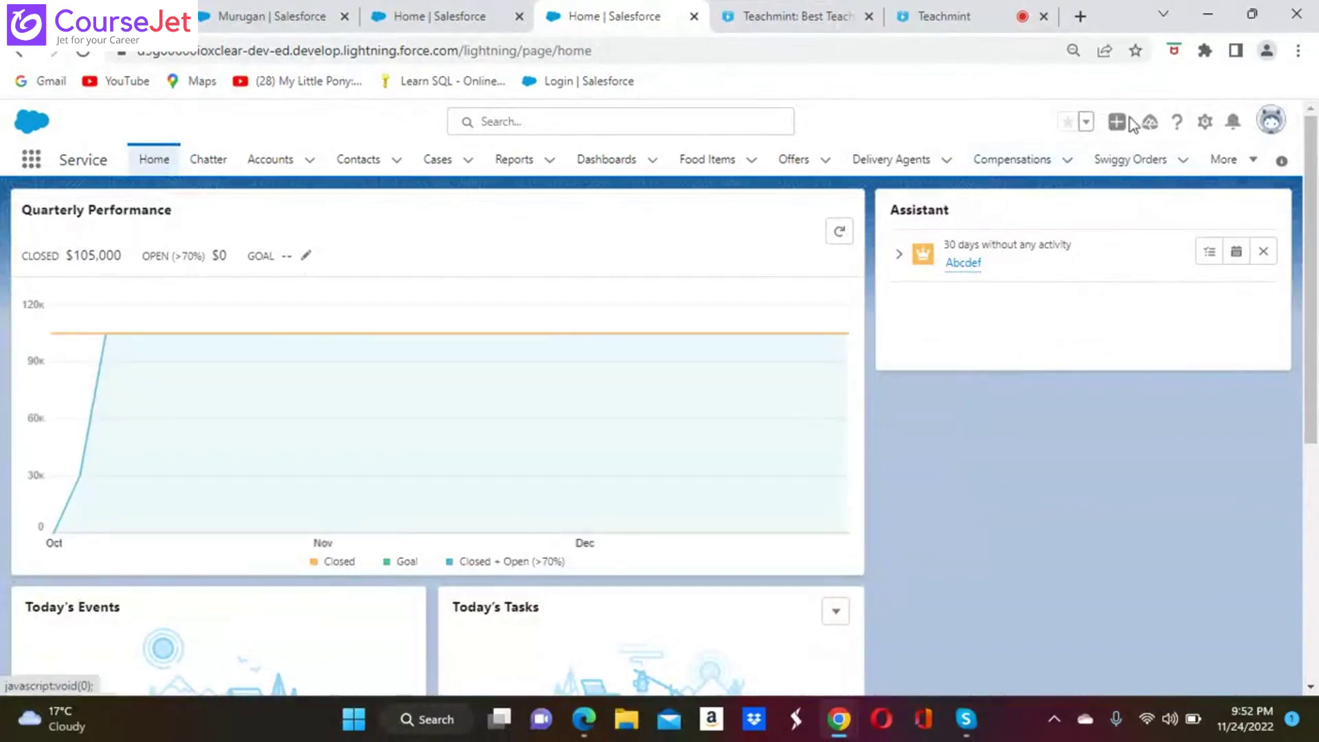
left_click(1204, 124)
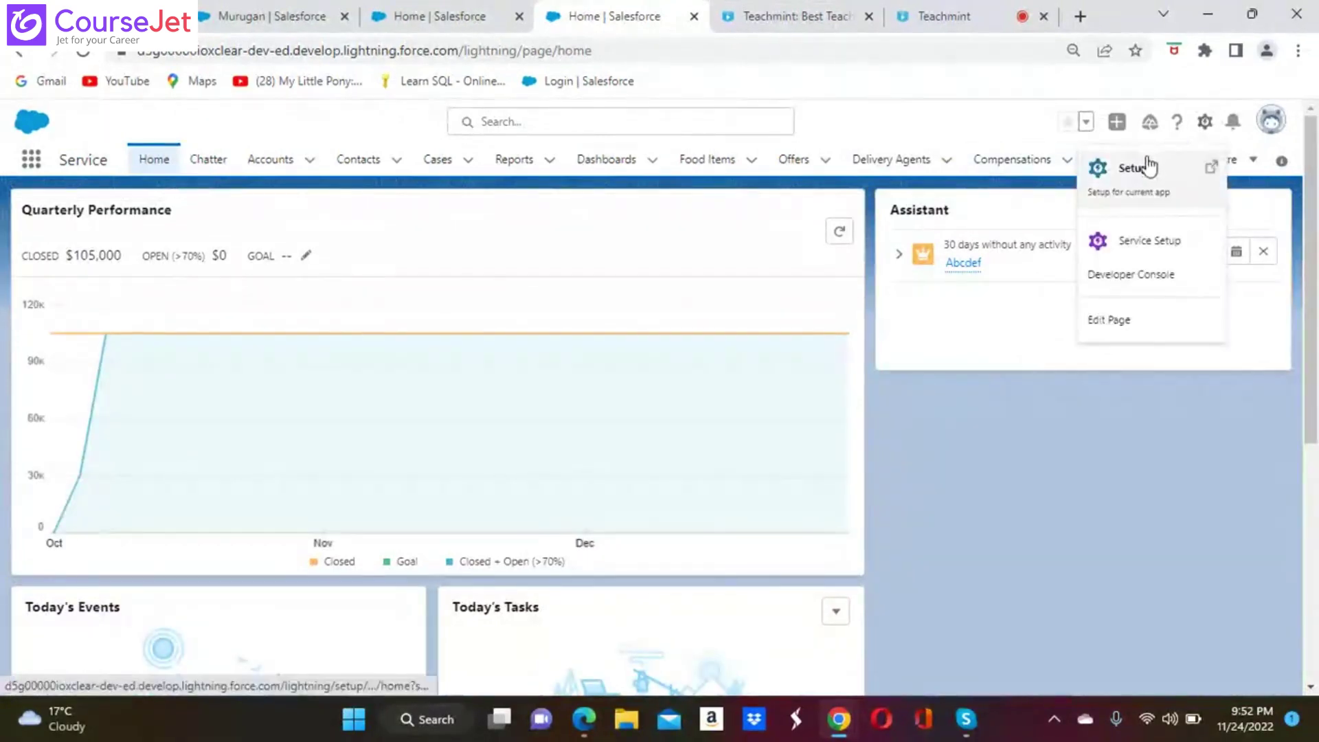
left_click(1142, 171)
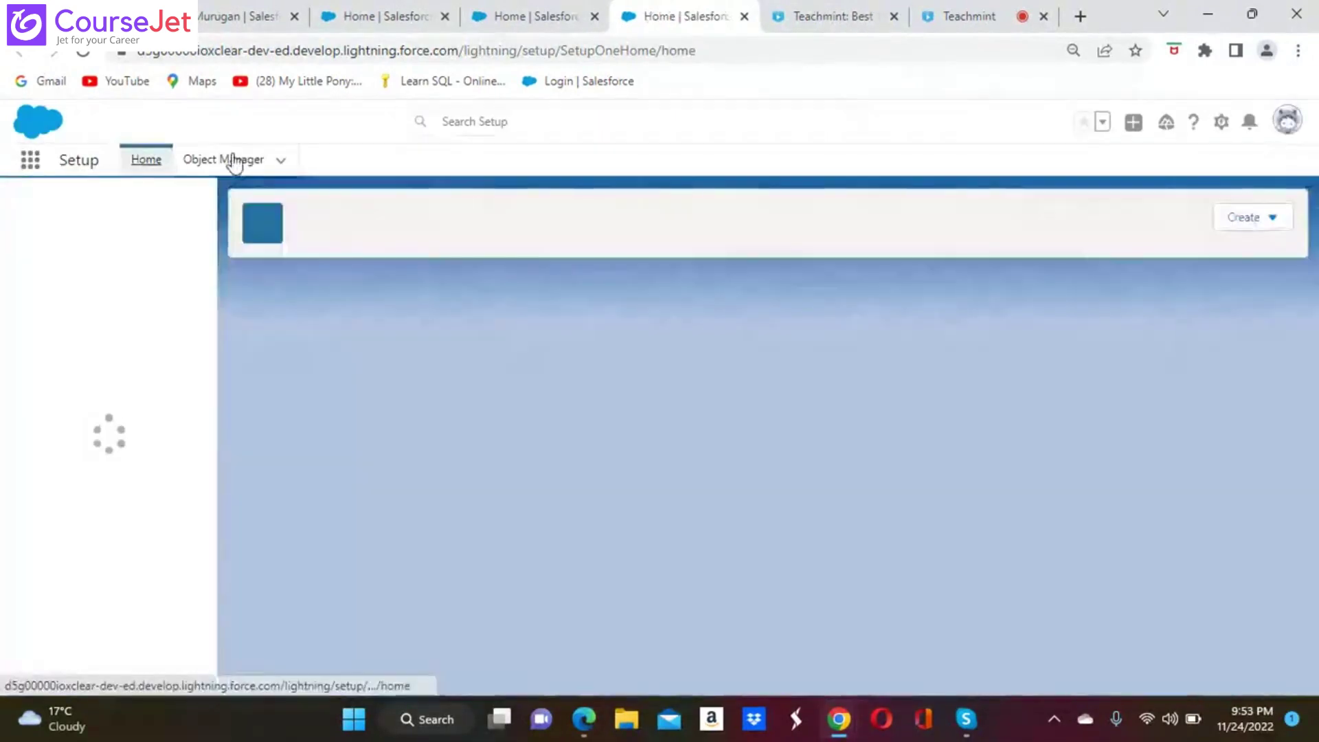
left_click(229, 162)
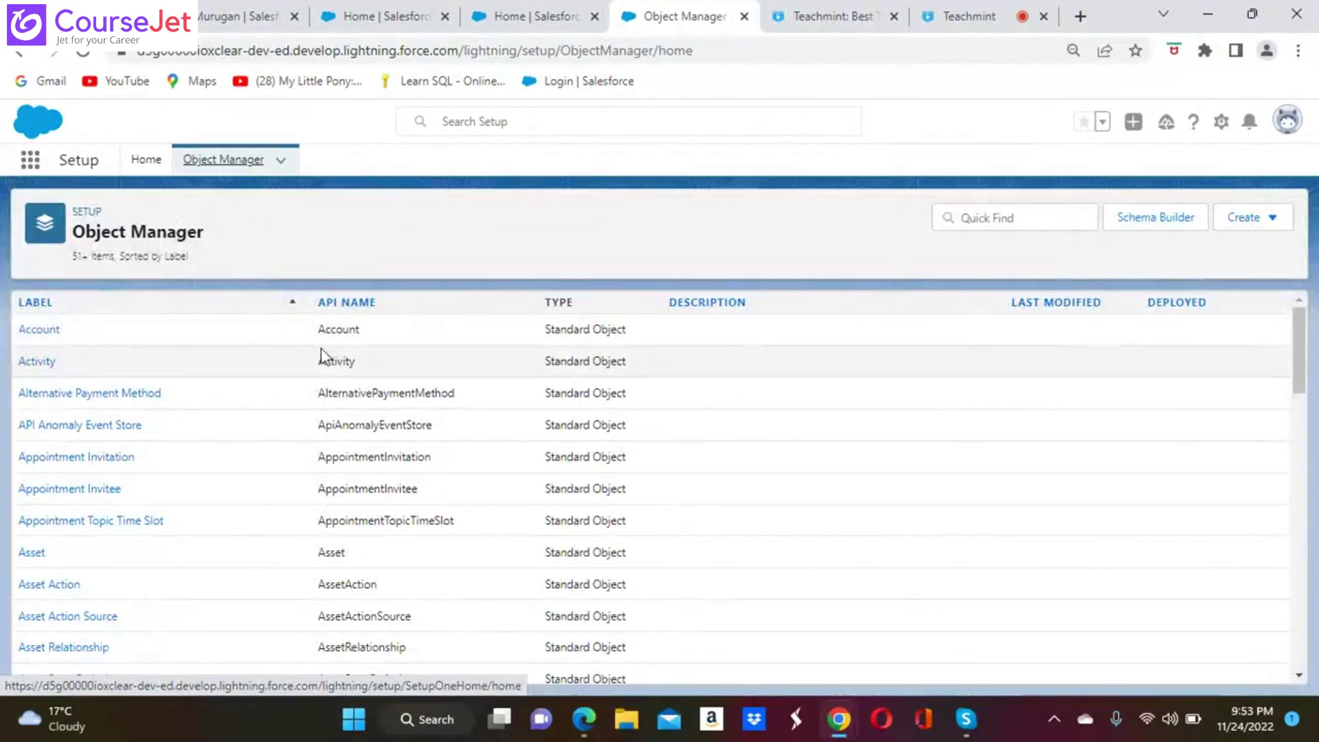
left_click(1001, 217)
type("sw")
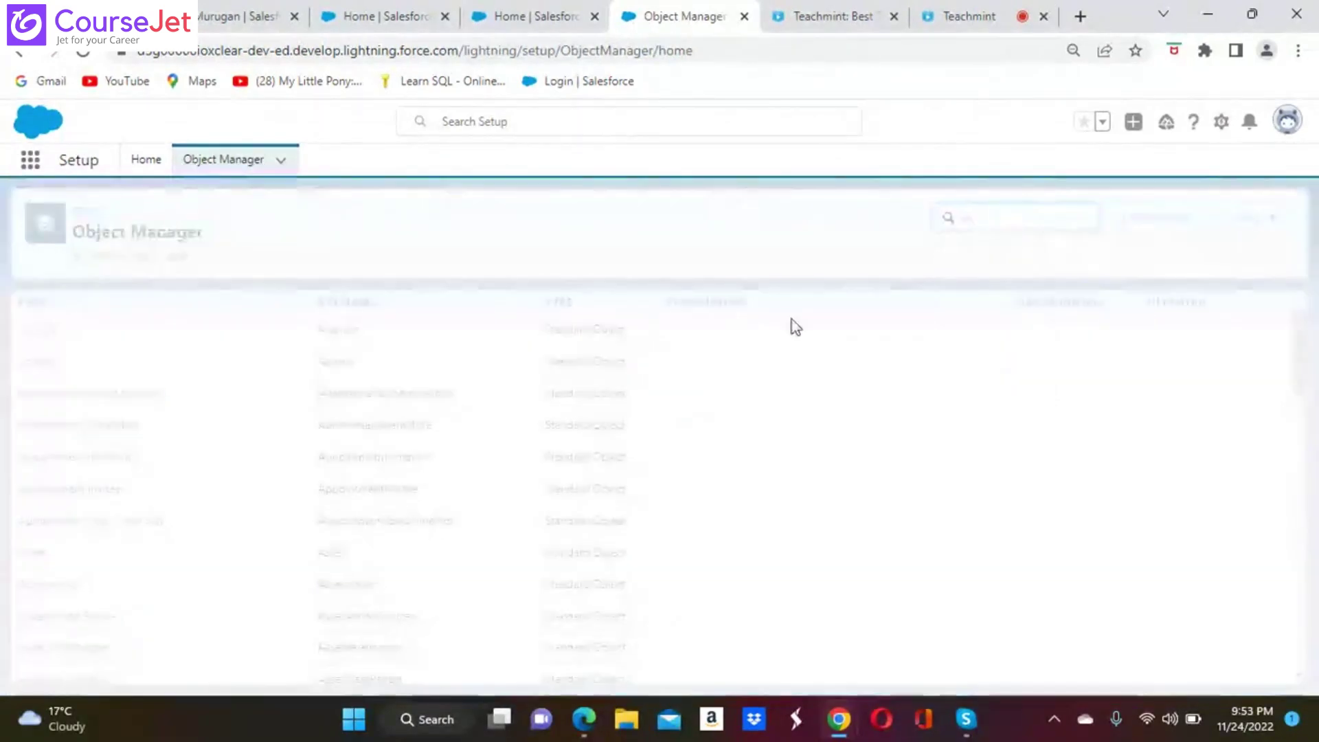
left_click(54, 336)
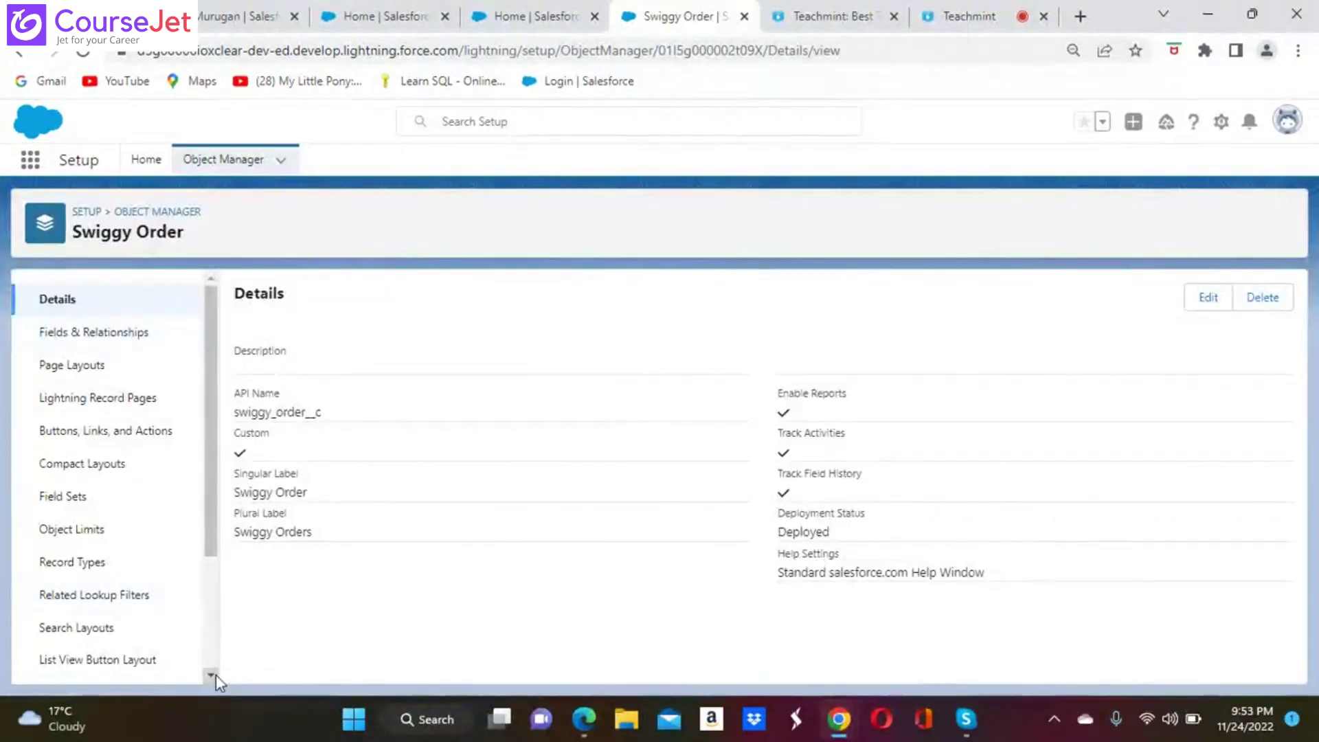
Step: Start a new custom field on Swiggy Order and choose Currency as its data type
left_click(215, 676)
left_click(215, 675)
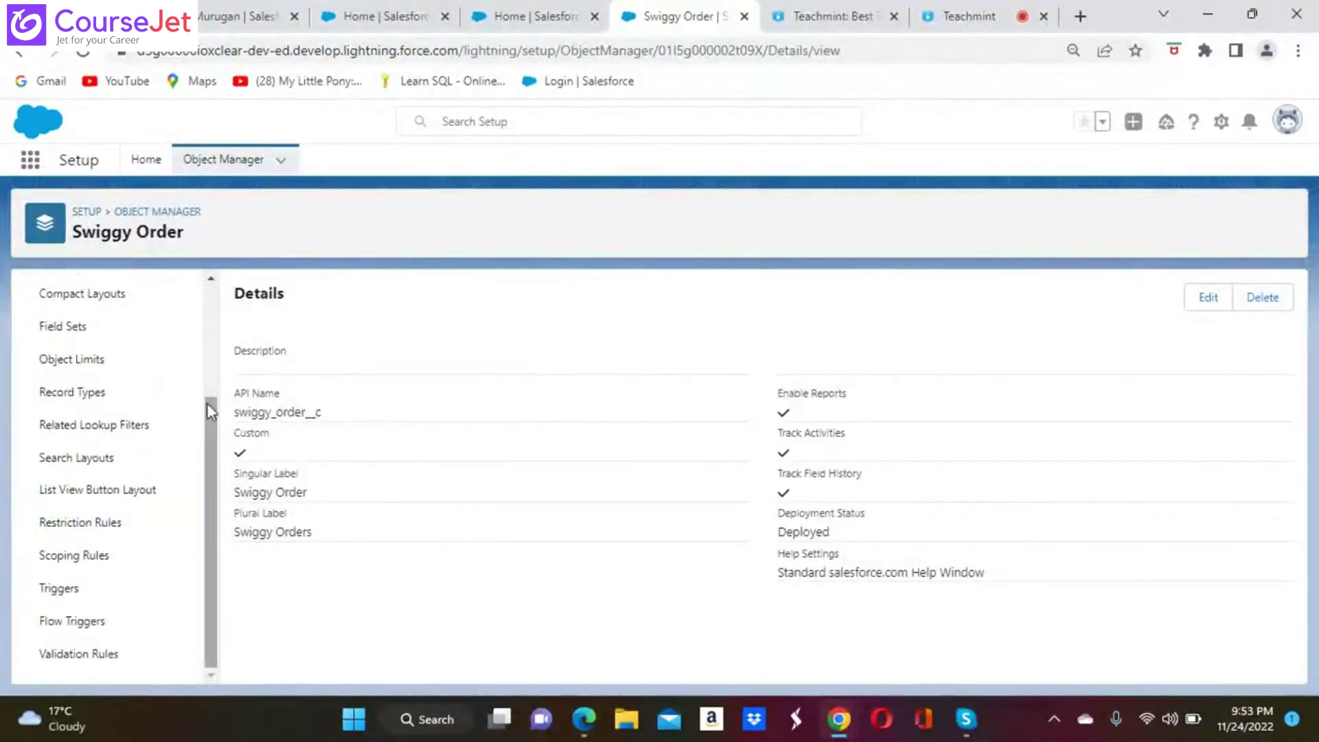
left_click(211, 279)
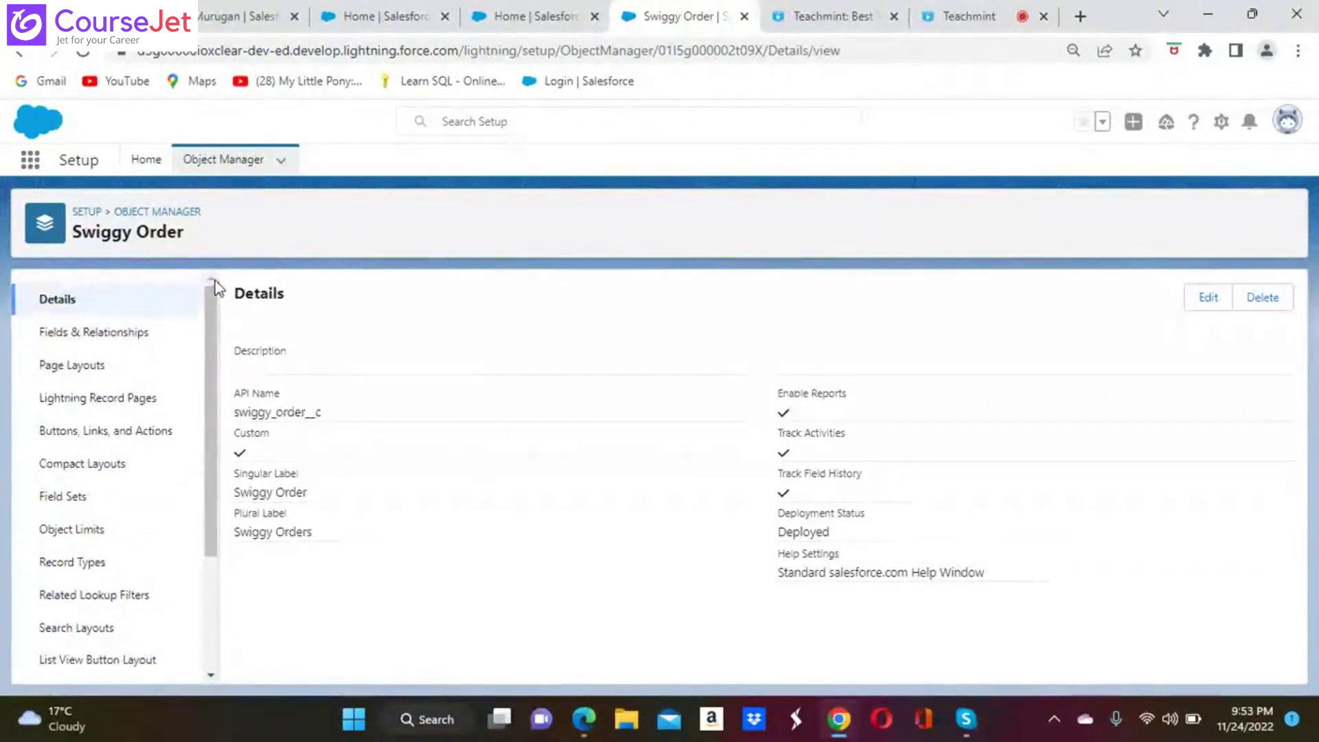
left_click(107, 336)
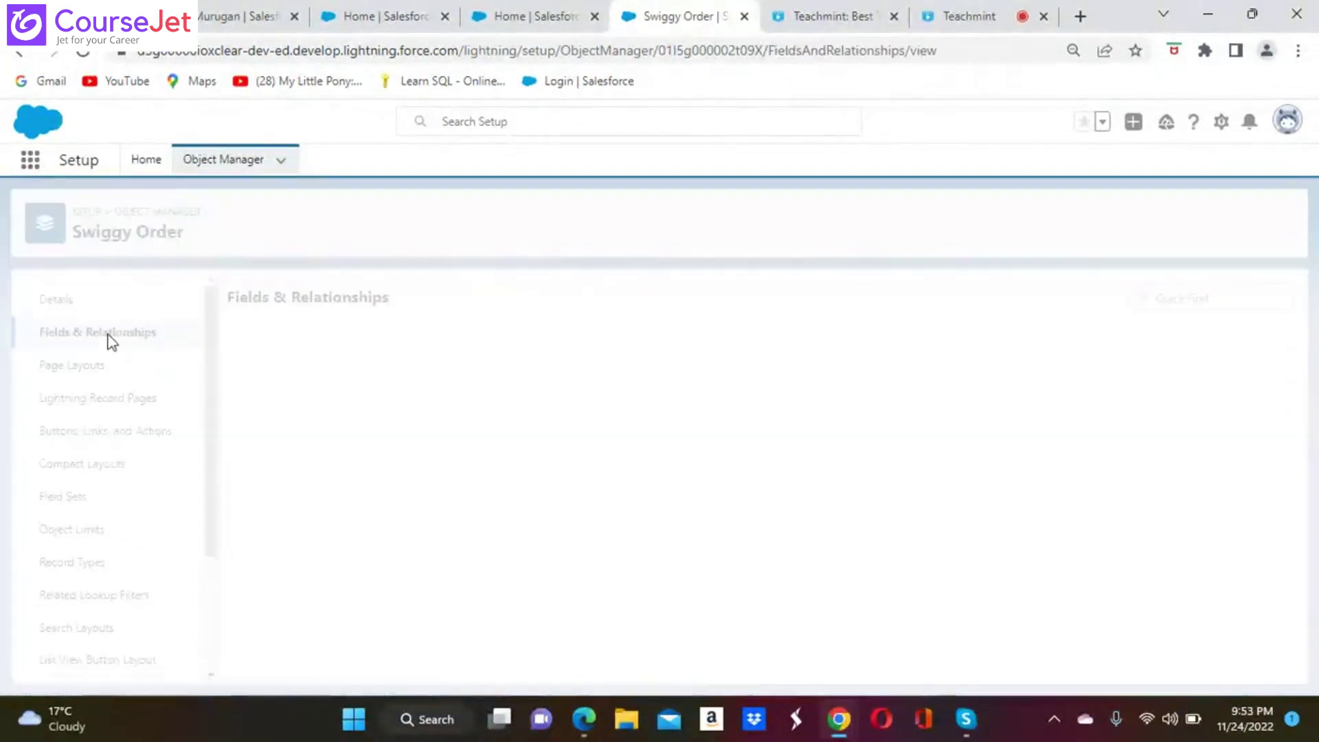
left_click(923, 298)
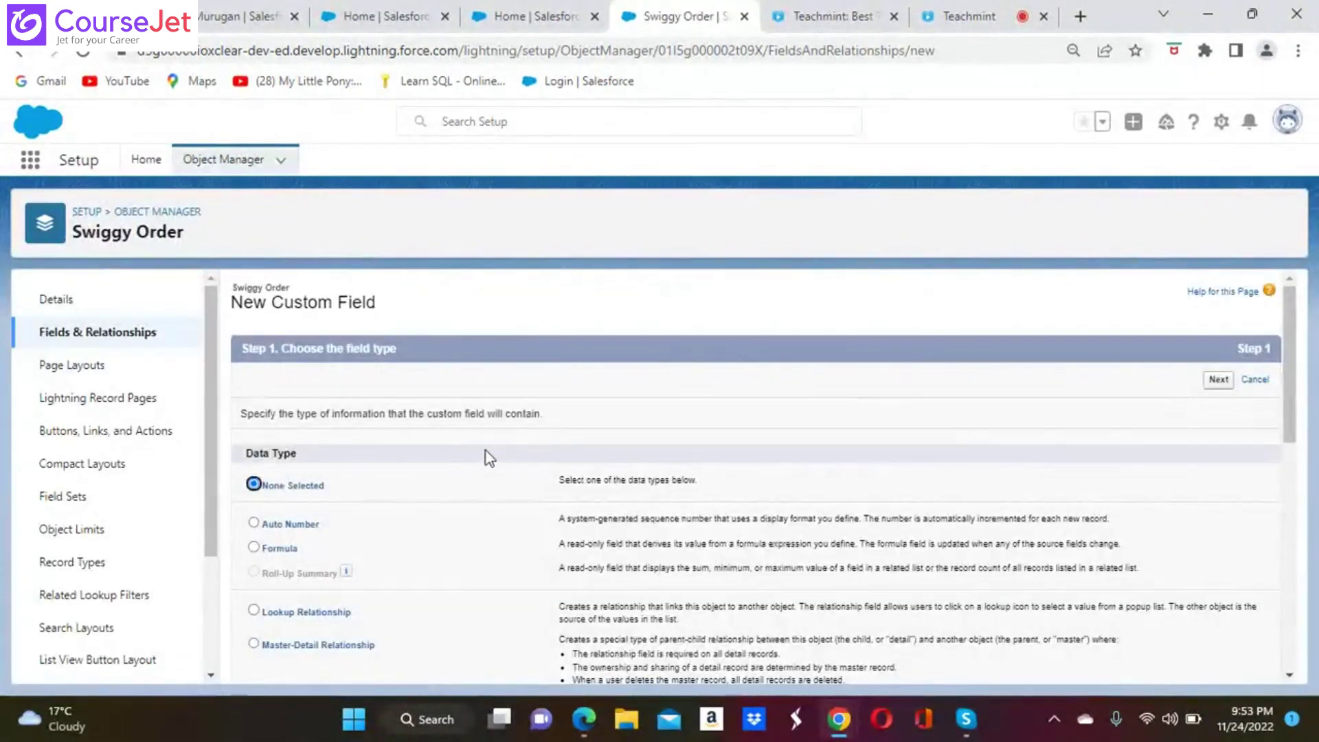
scroll(316, 595, "down", 3)
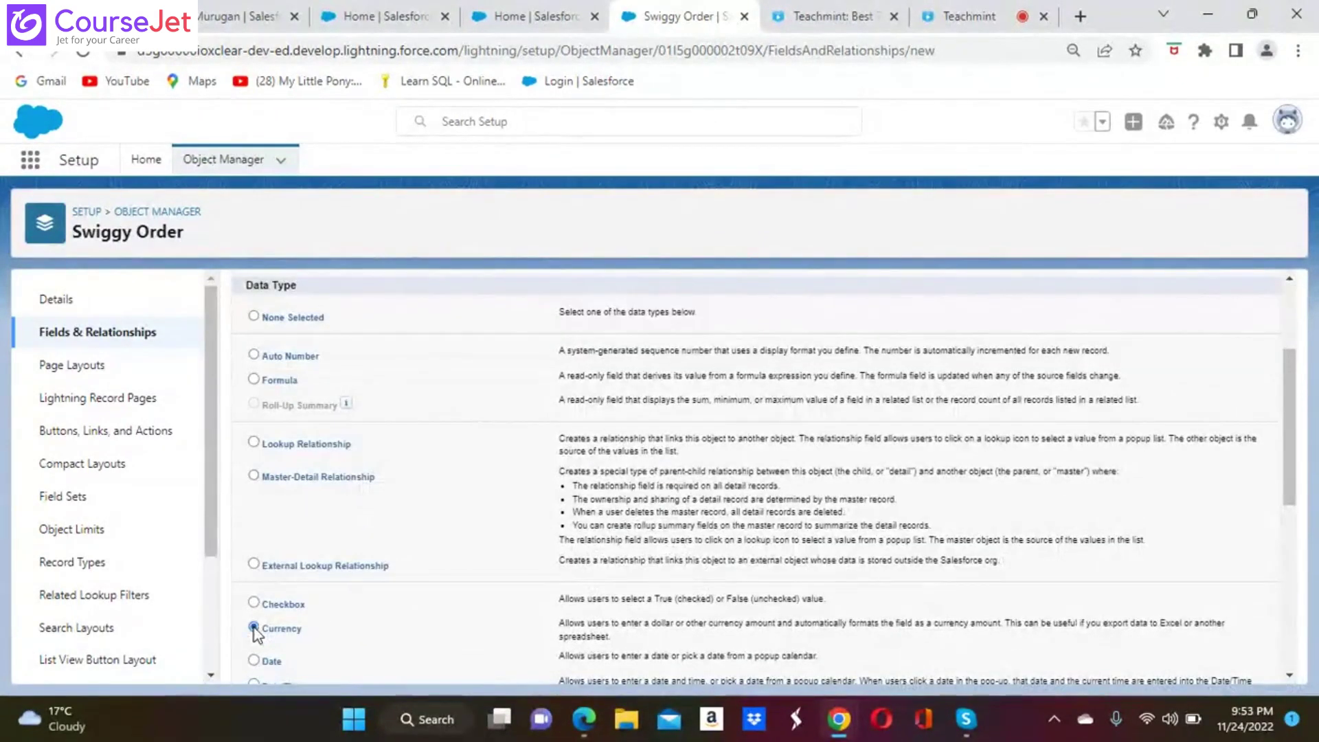
scroll(255, 634, "down", 7)
left_click(1218, 662)
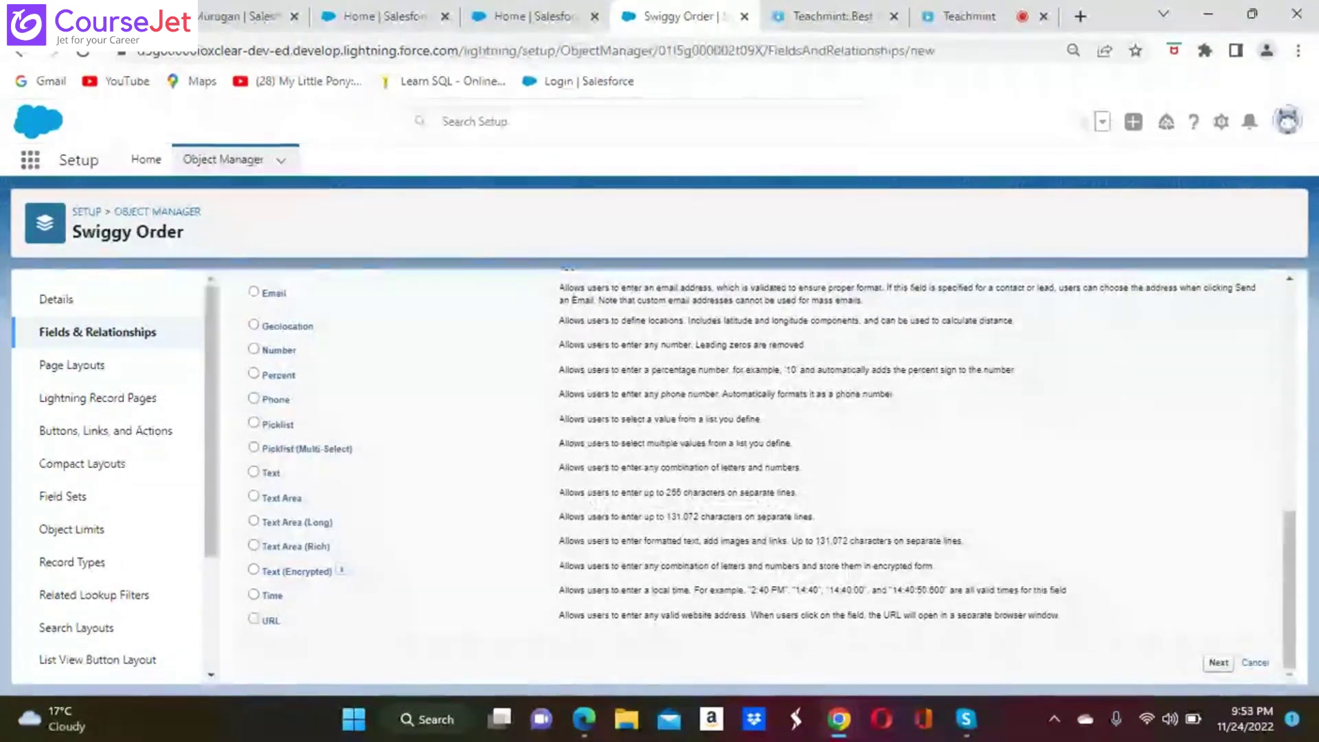
Step: Label the field "Final Price After Discount" and save it with the default field-level security and page layout
left_click(473, 411)
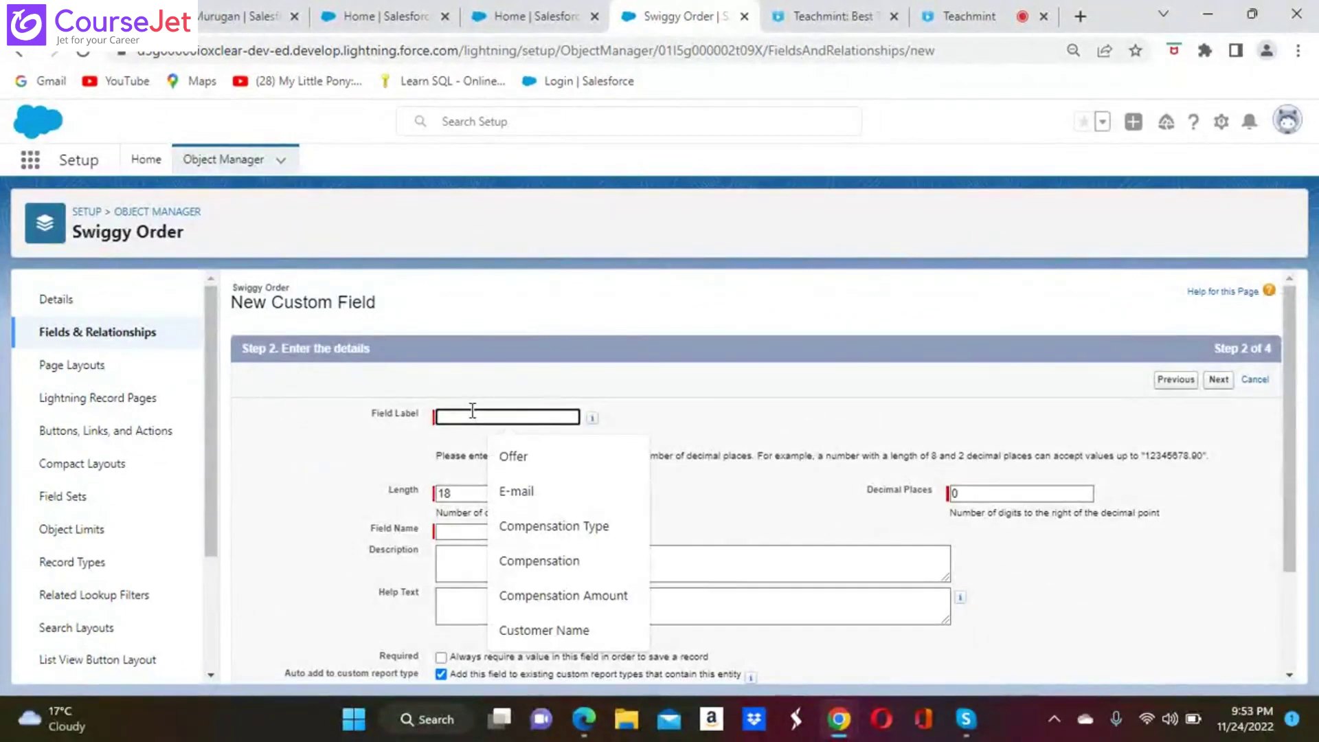
type("Final P")
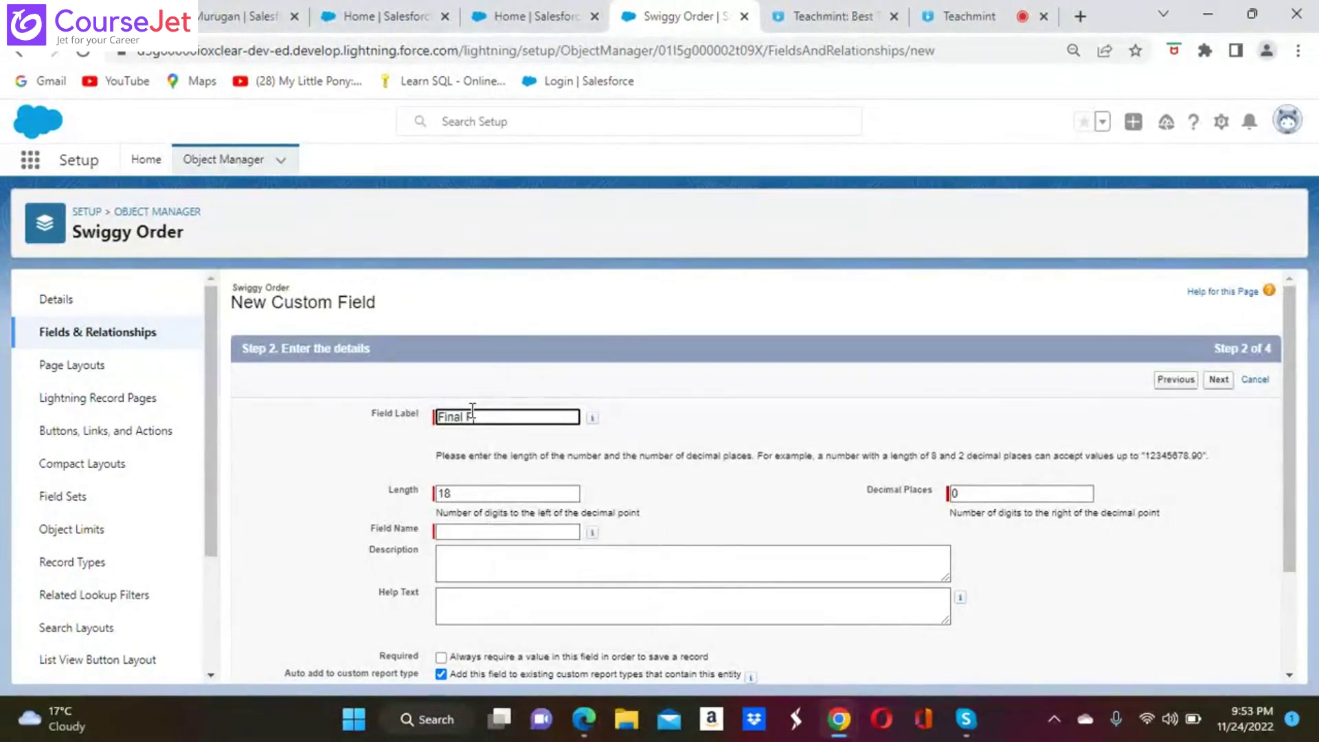
type("rice After S")
scroll(665, 559, "down", 2)
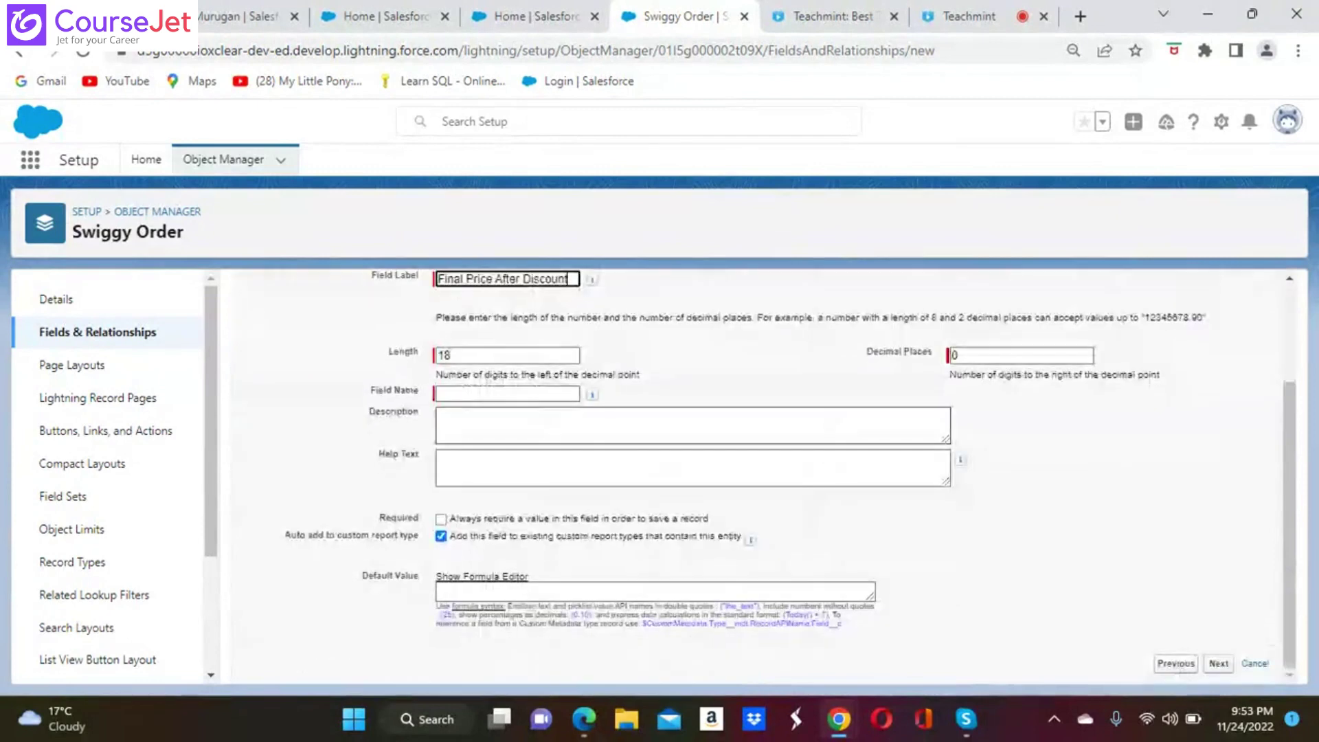
left_click(1213, 665)
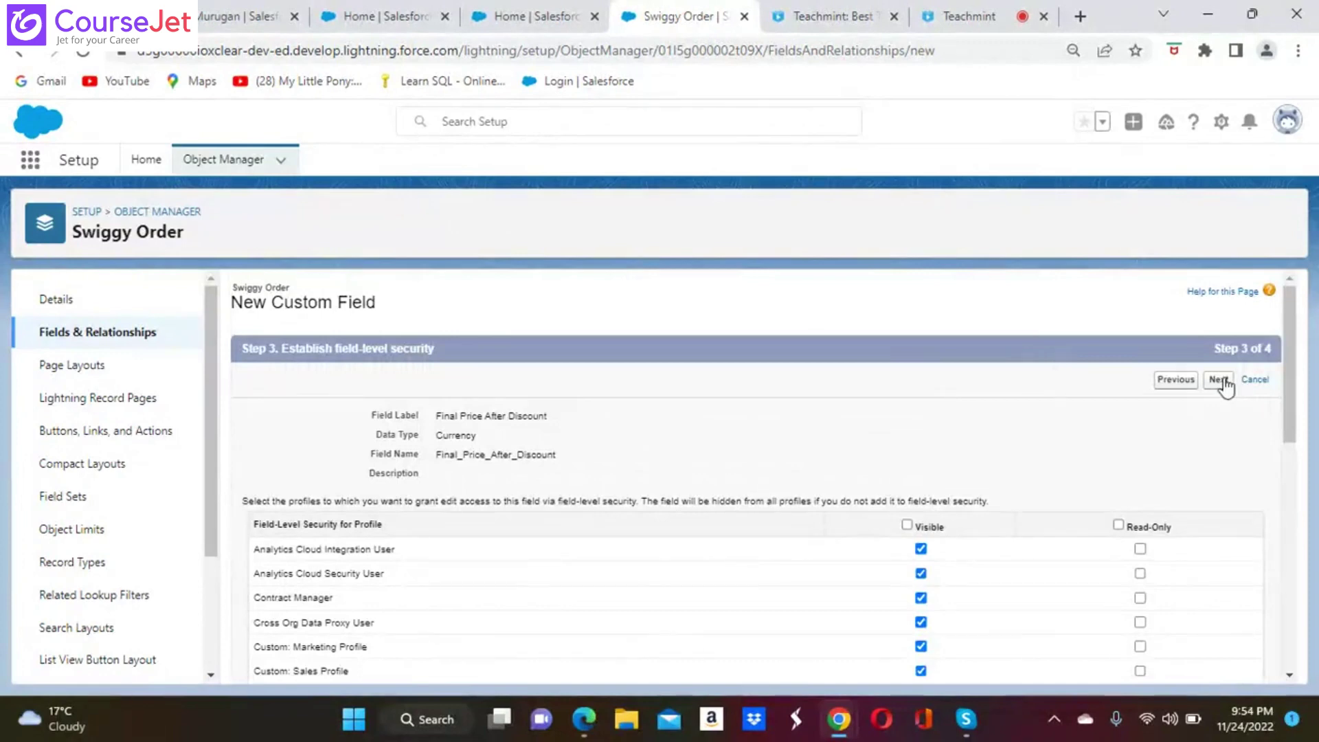
left_click(1223, 381)
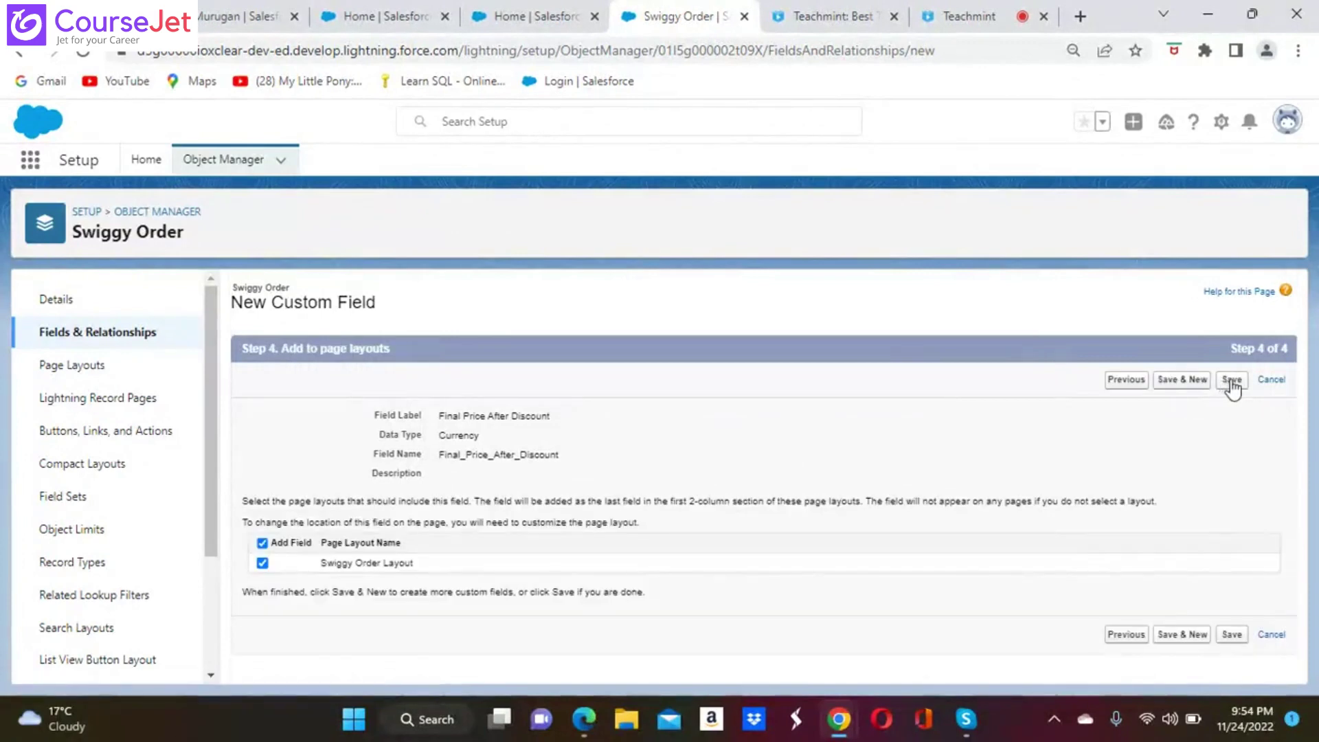
left_click(1229, 382)
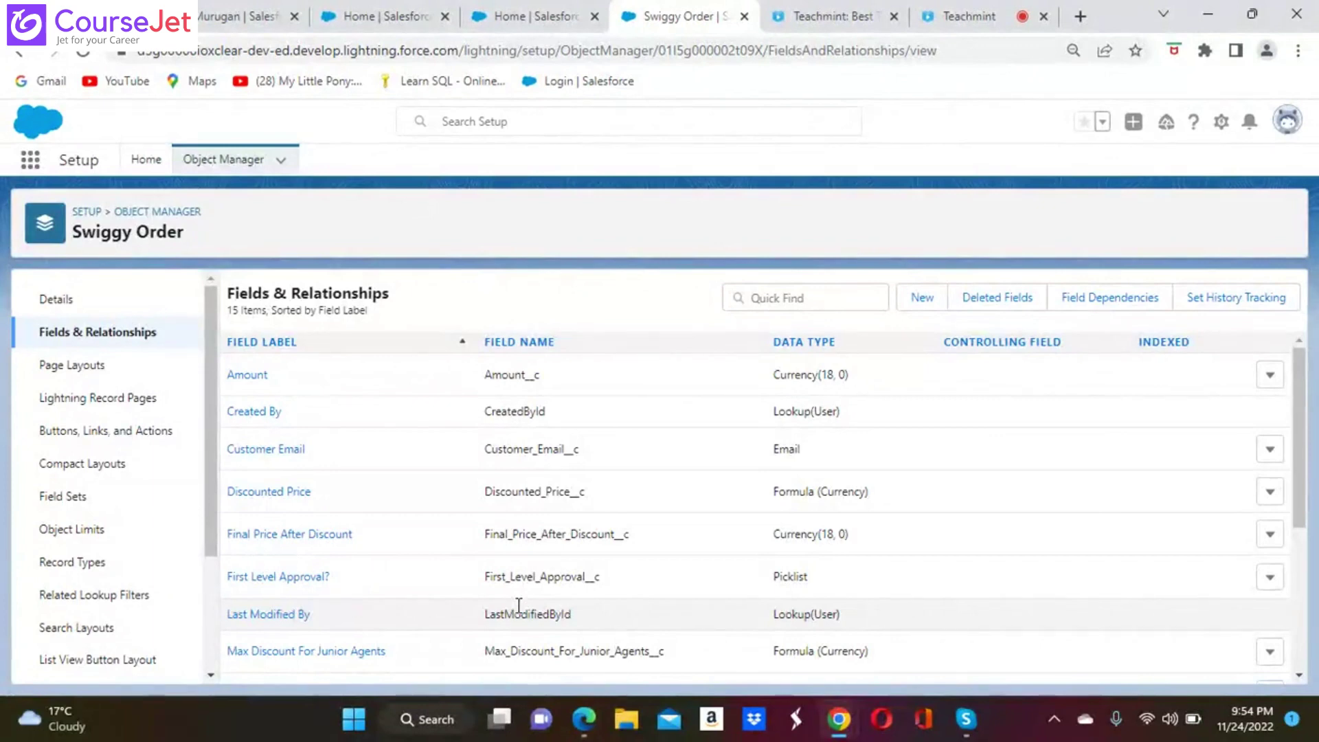
Step: Open the Swiggy Order validation rule Validate_Max_Discounts_For_Junior_Agent for editing
scroll(103, 550, "down", 3)
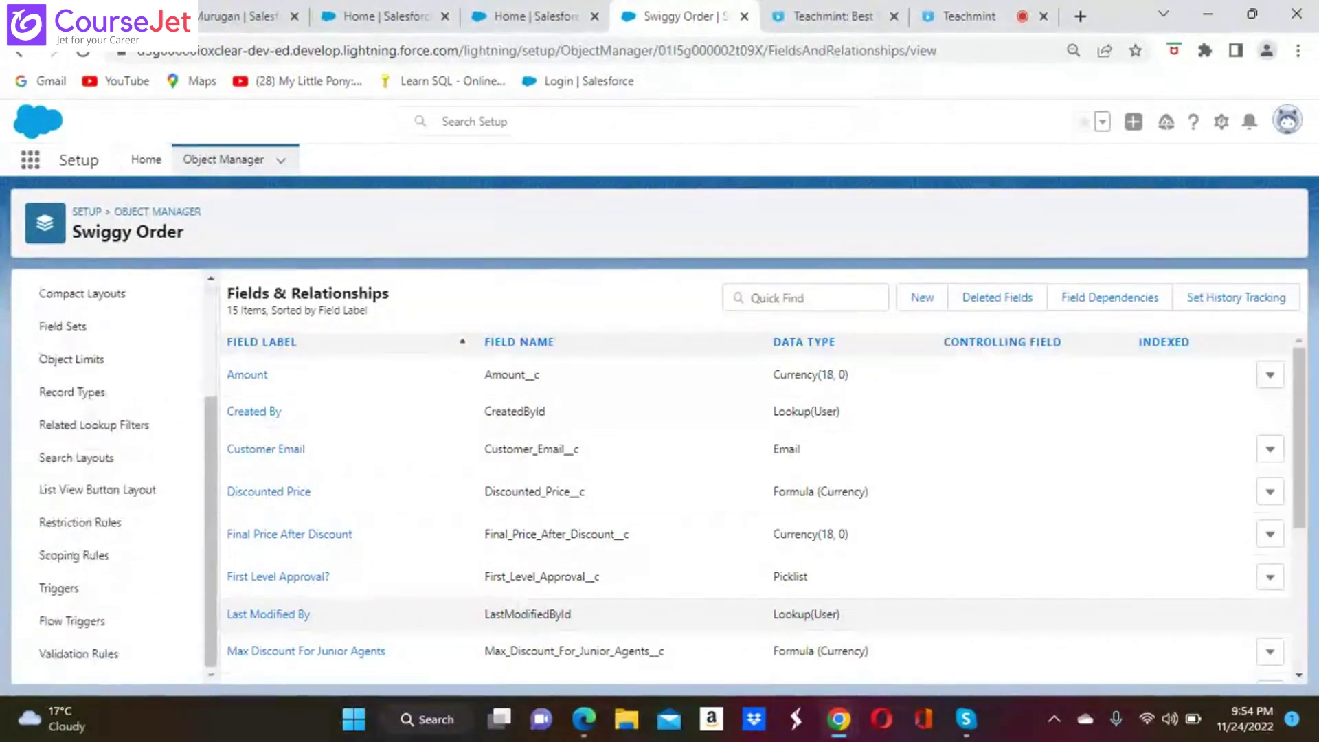
left_click(100, 666)
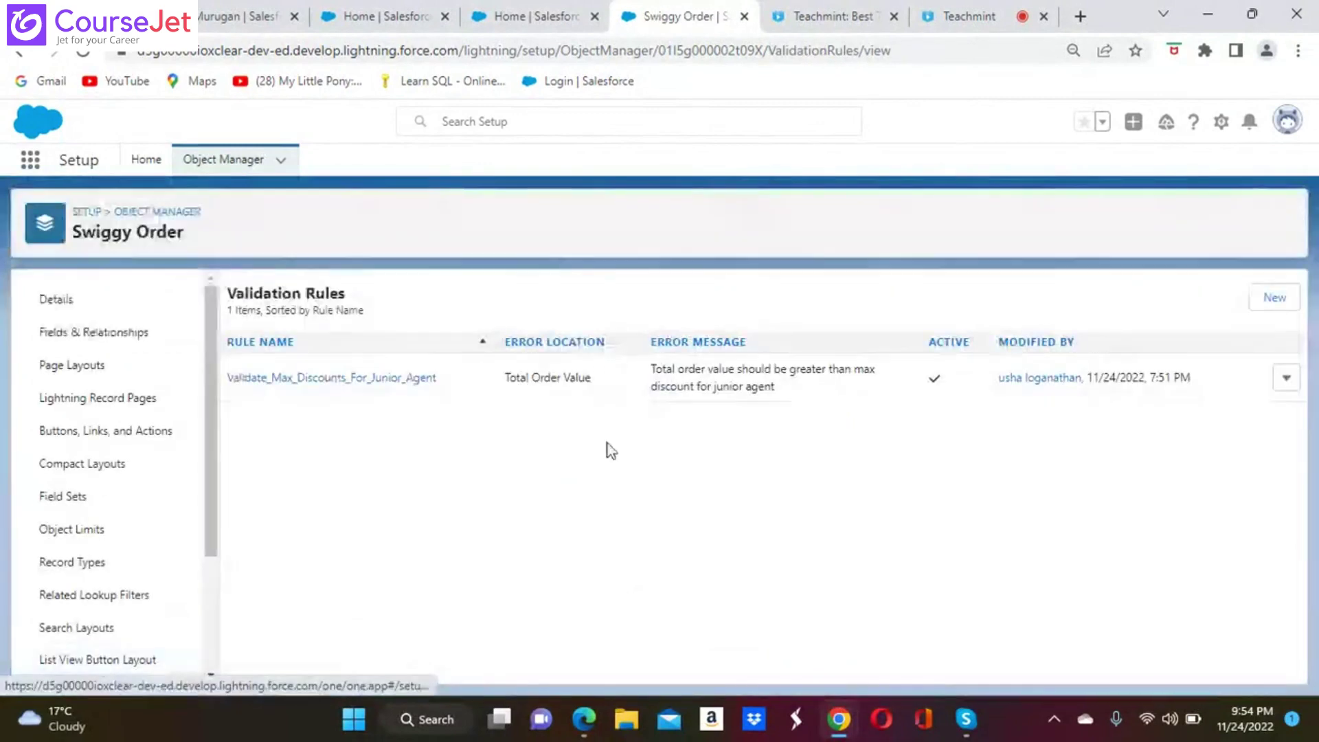
left_click(1286, 380)
left_click(1235, 419)
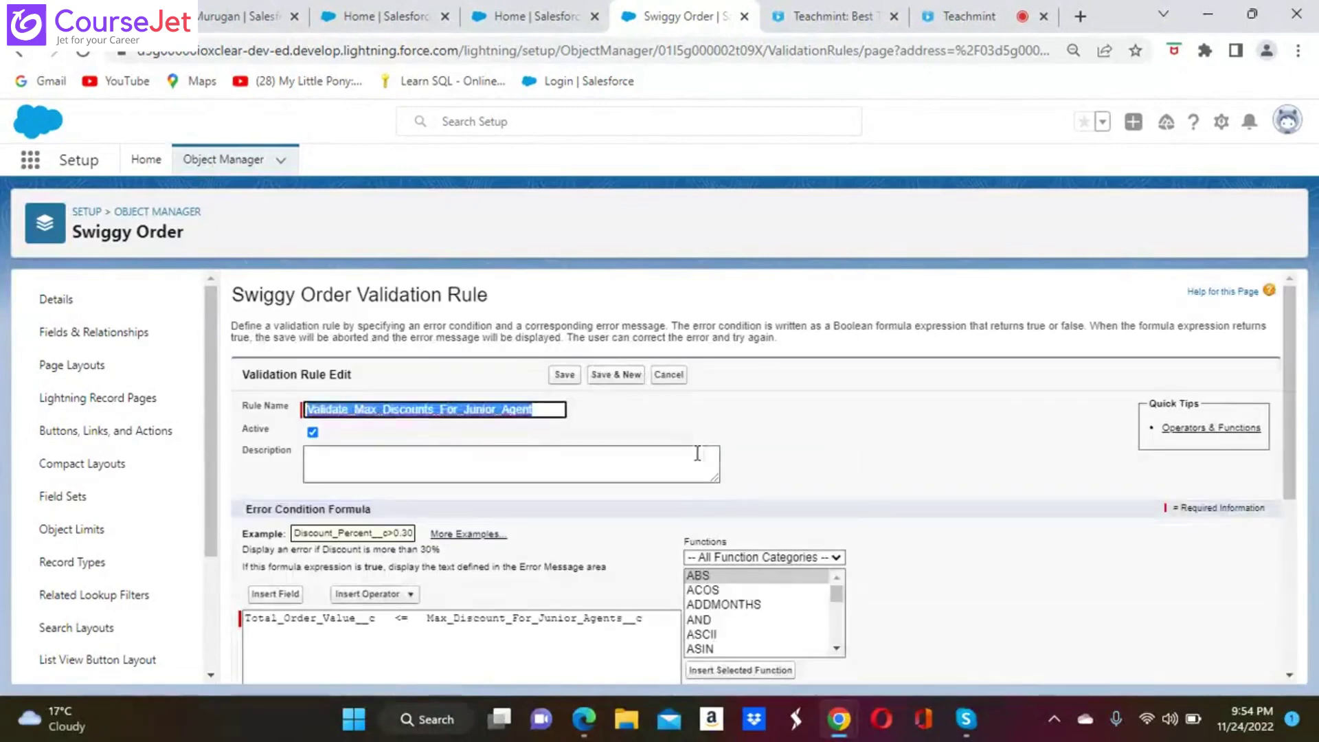
Step: Remove Total_Order_Value__c from the start of the error condition formula, keeping the <= comparison with Max_Discount_For_Junior_Agents__c
scroll(490, 524, "down", 3)
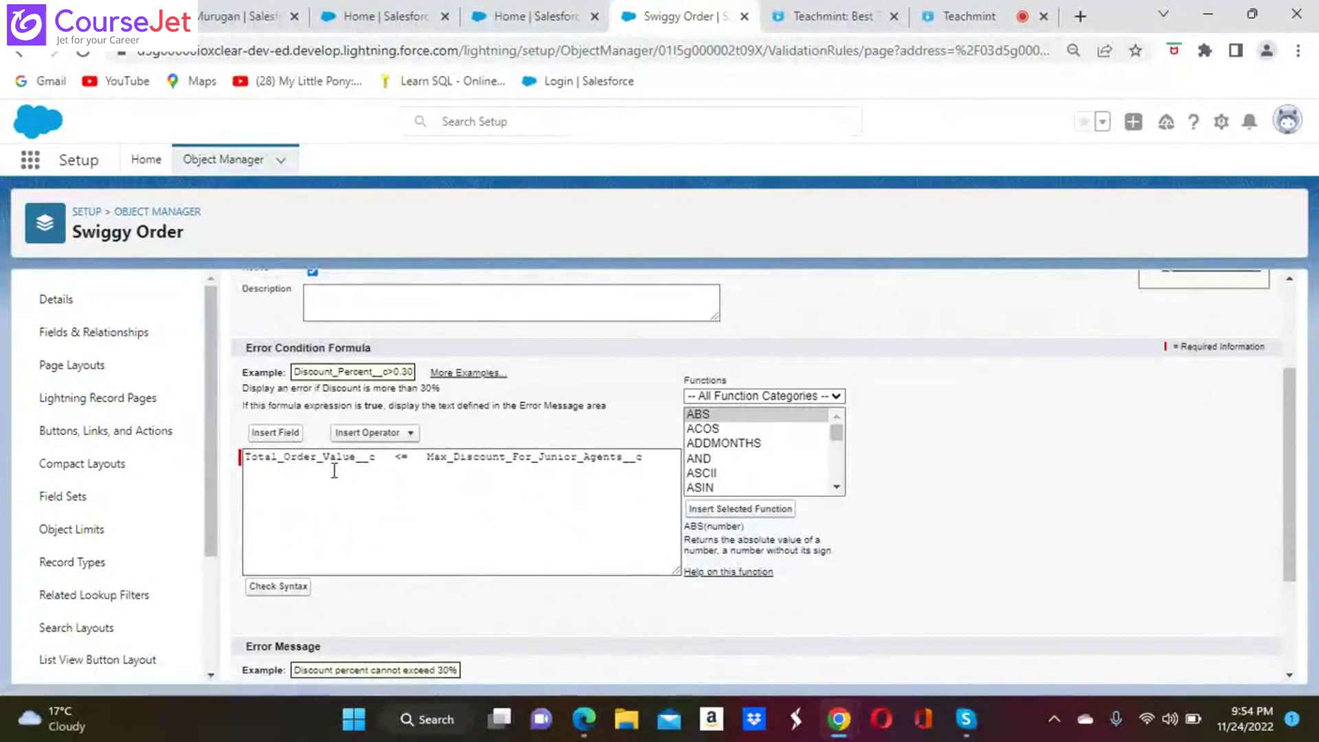
left_click(386, 460)
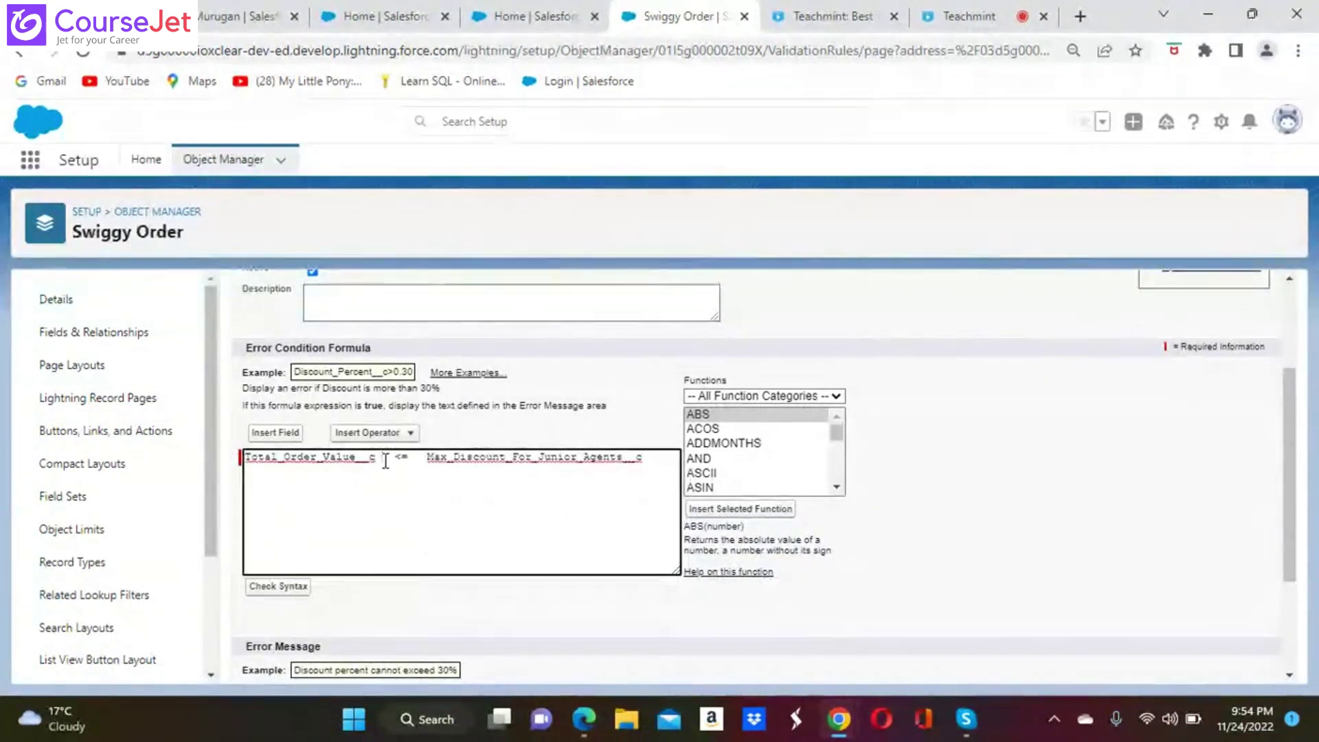
key("BackSpace")
key("BackSpace")
key("BackSpace")
key("BackSpace")
key("BackSpace")
key("BackSpace")
key("BackSpace")
key("BackSpace")
key("BackSpace")
key("BackSpace")
key("BackSpace")
key("BackSpace")
key("BackSpace")
key("BackSpace")
key("BackSpace")
key("BackSpace")
key("BackSpace")
key("BackSpace")
key("BackSpace")
key("BackSpace")
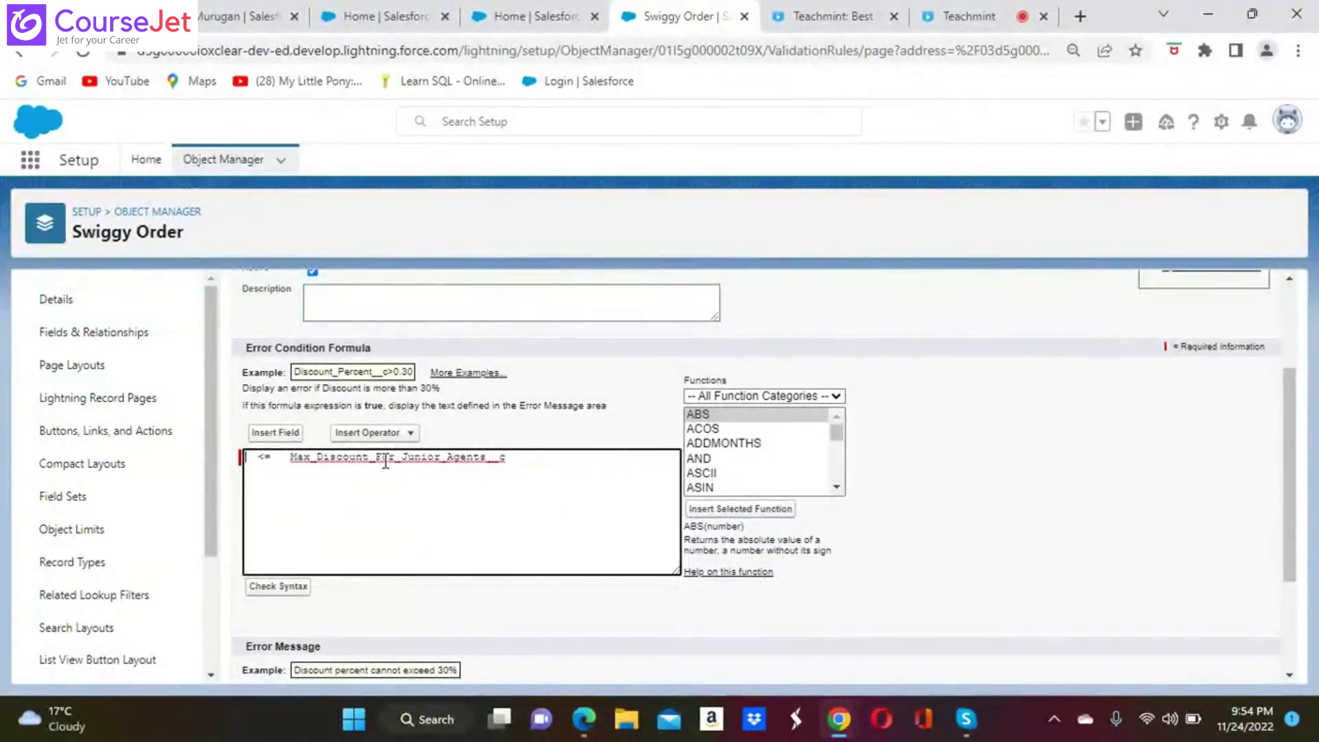
Step: Insert Final_Price_After_Discount__c before the <= in the error condition formula, check the syntax, and save the rule
left_click(259, 433)
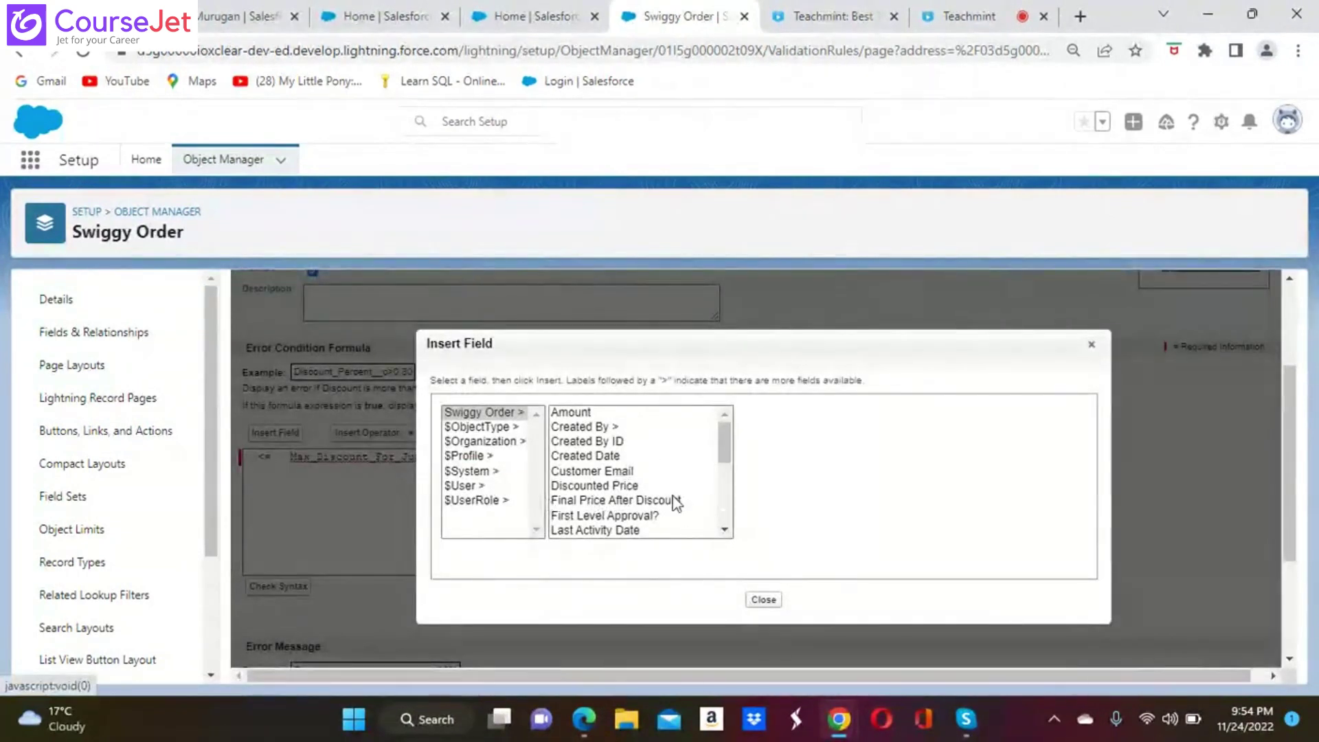
left_click(611, 500)
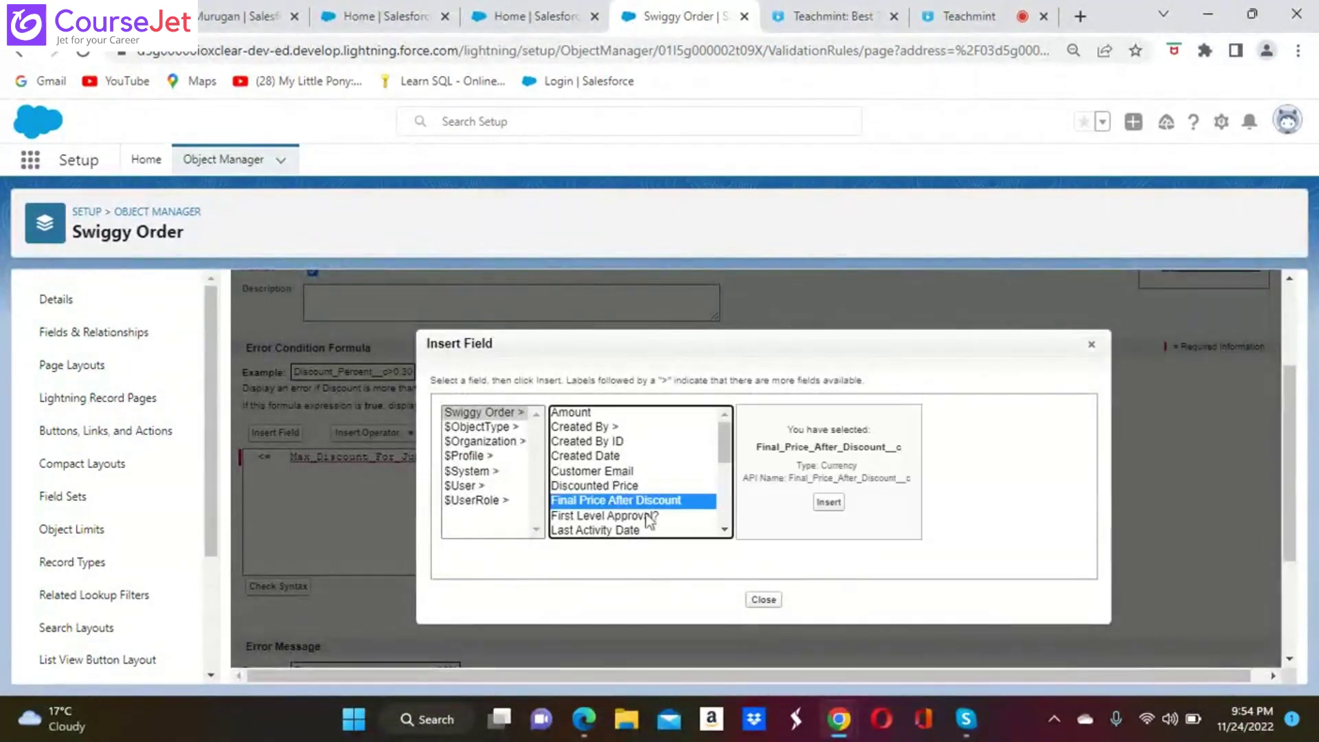
left_click(831, 502)
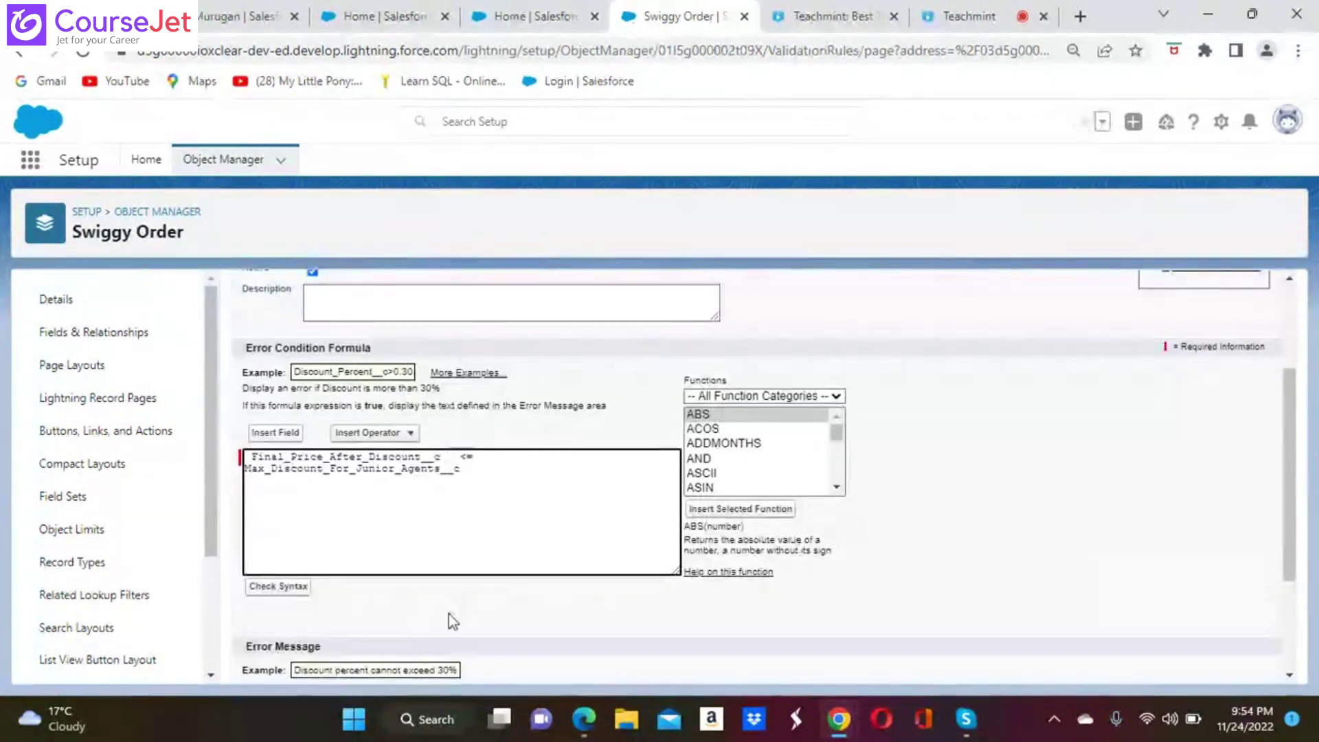
scroll(460, 481, "down", 2)
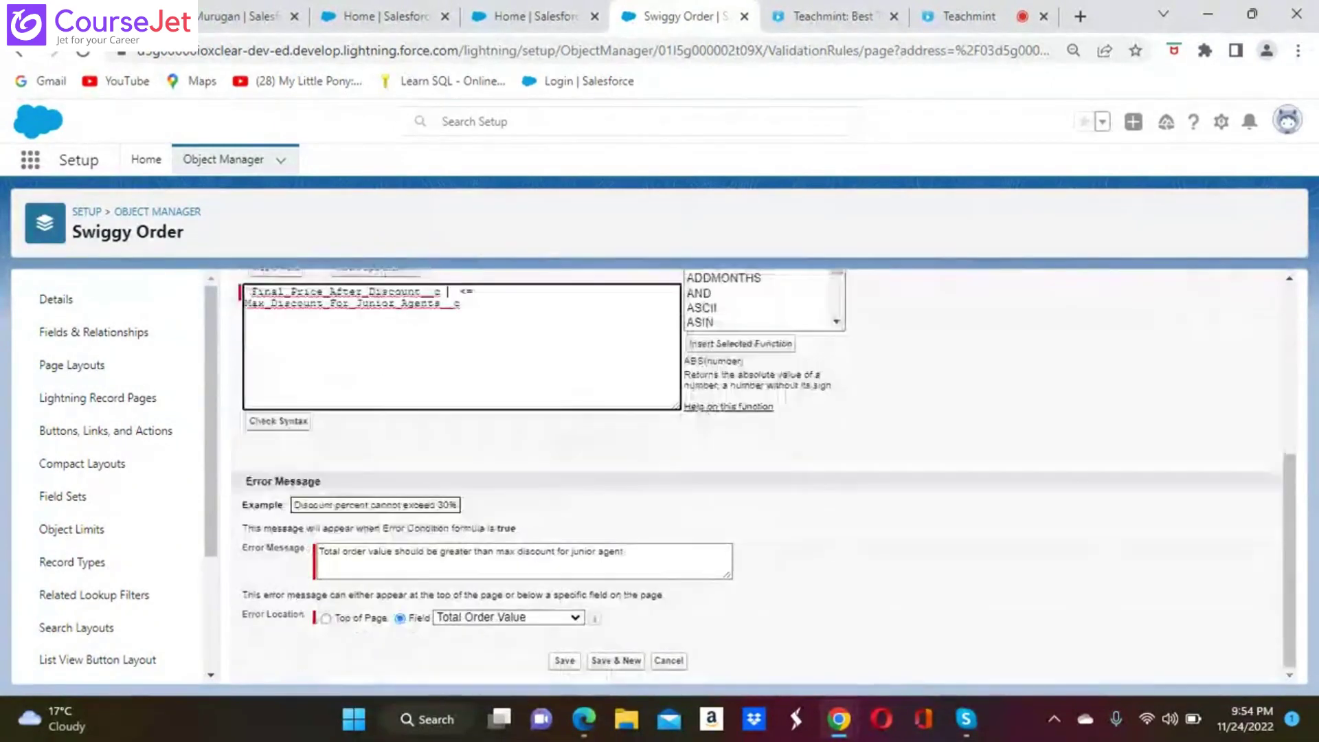
left_click(293, 430)
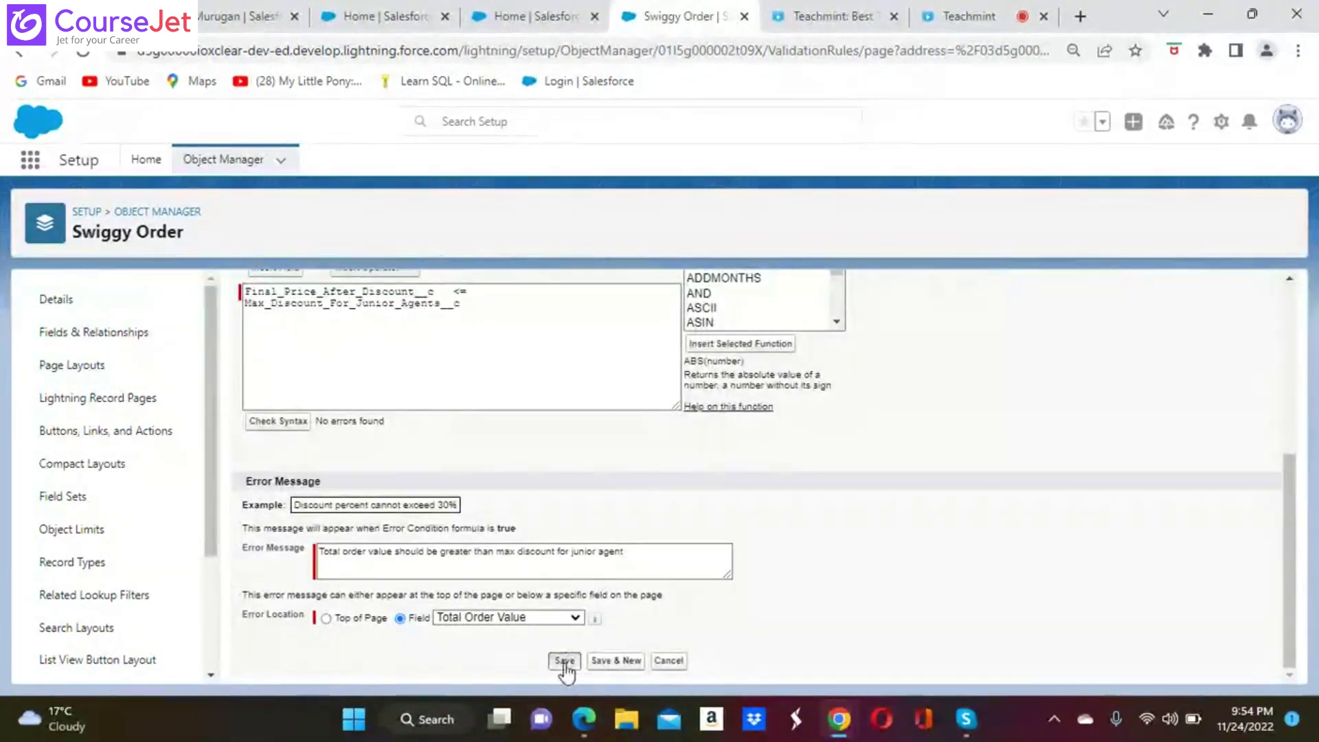
left_click(564, 661)
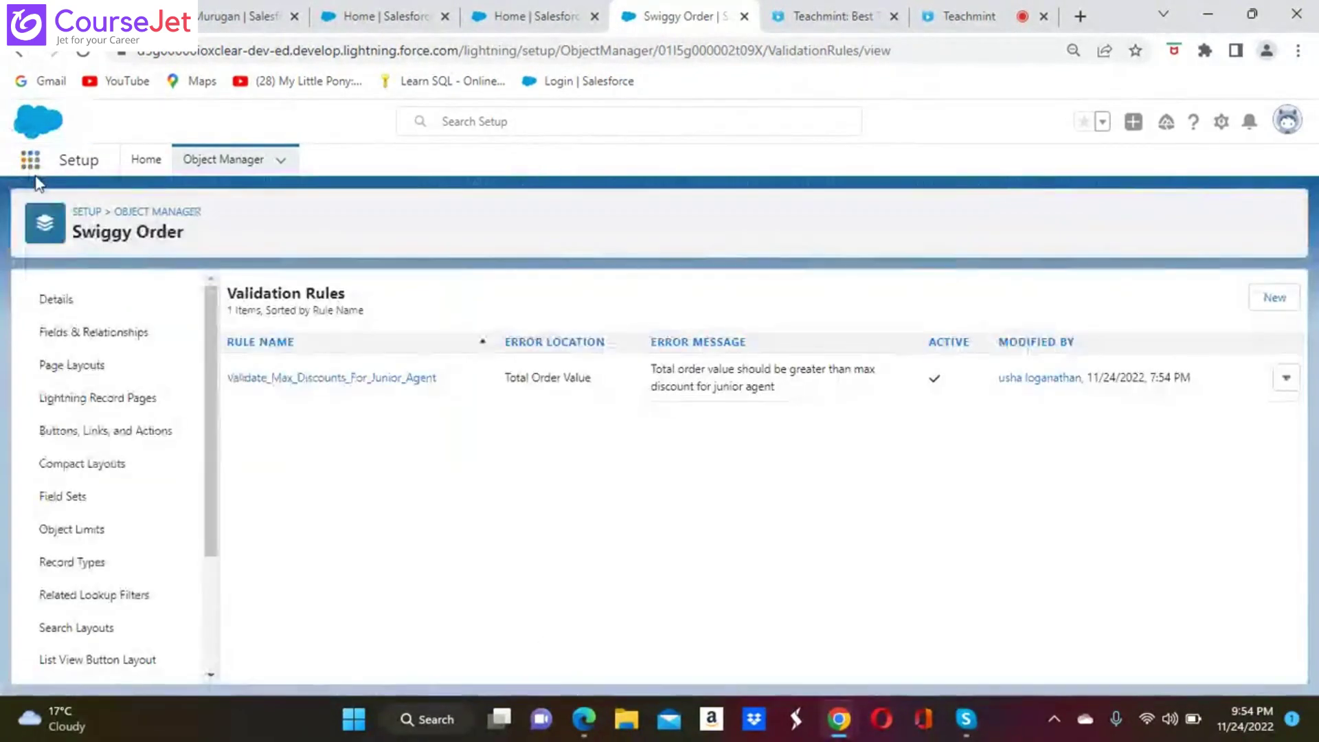
Step: Reopen the validation rule Validate_Max_Discounts_For_Junior_Agent for editing at its error message
left_click(30, 160)
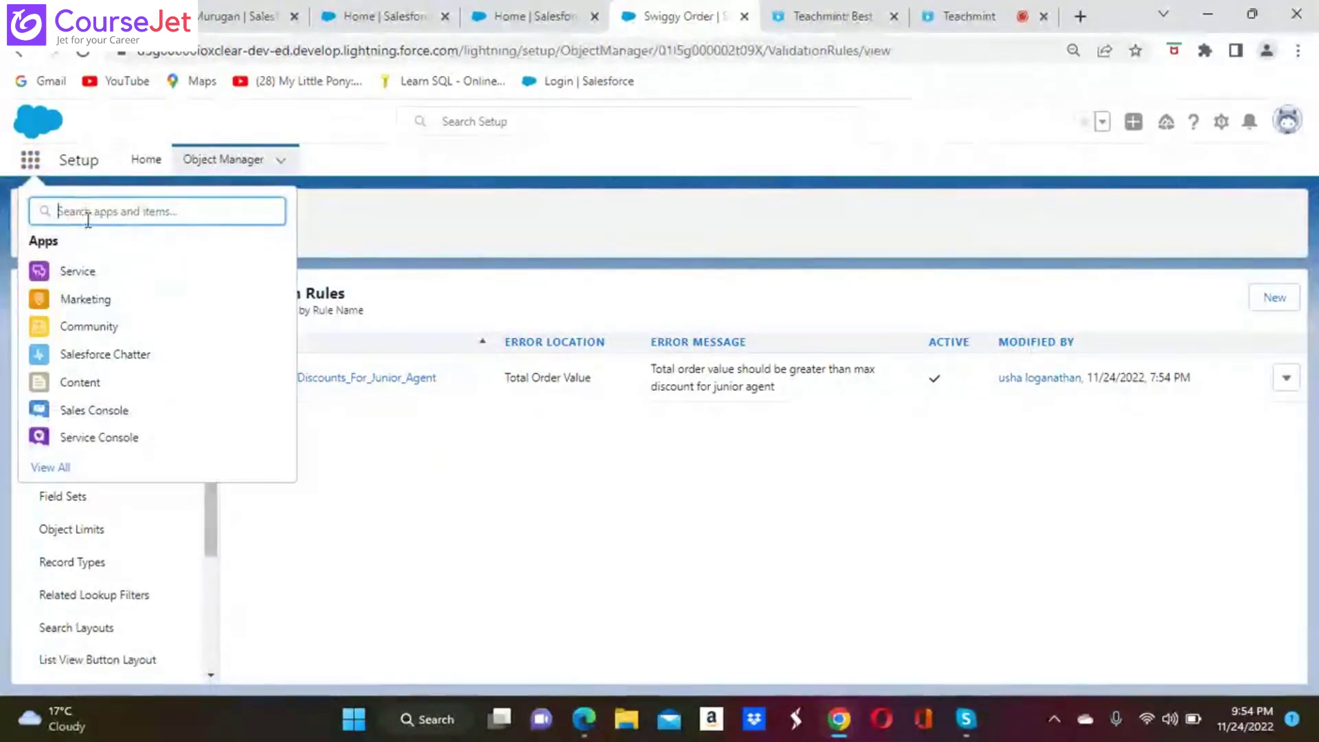
left_click(530, 512)
left_click(1287, 377)
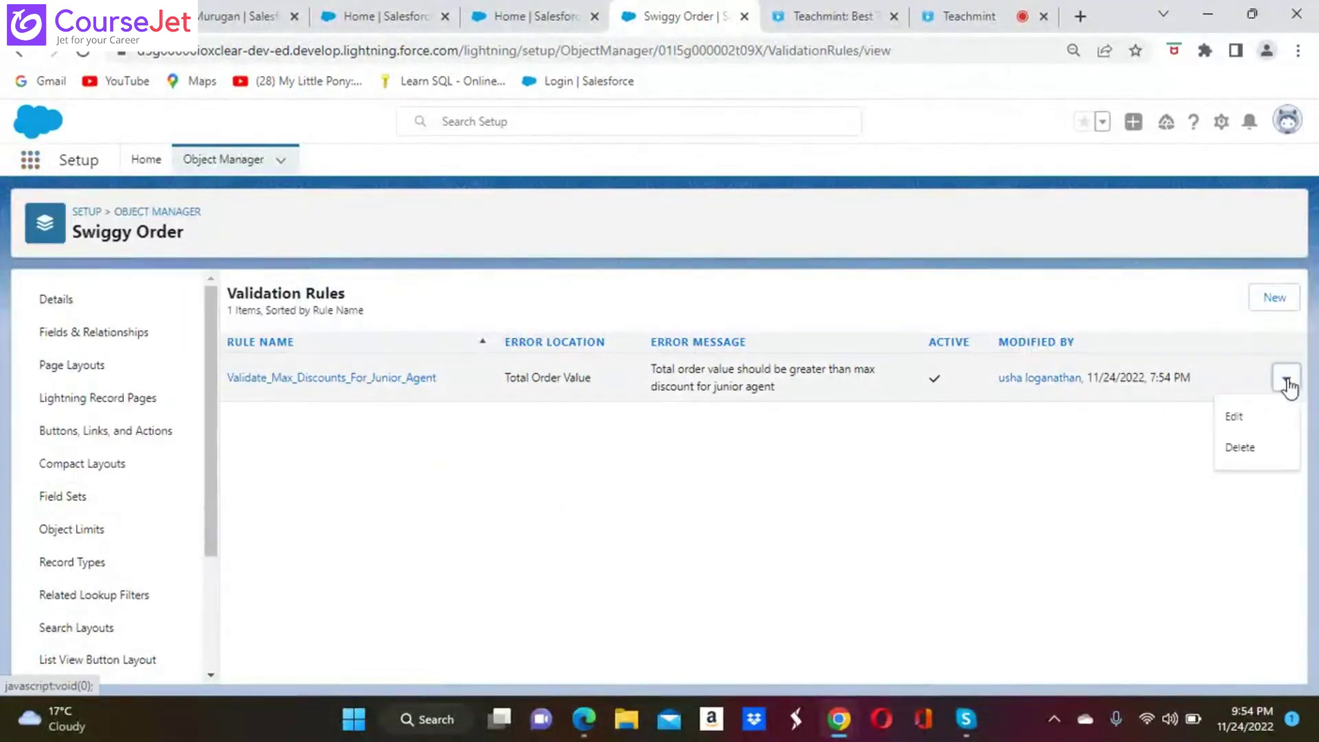
left_click(1242, 418)
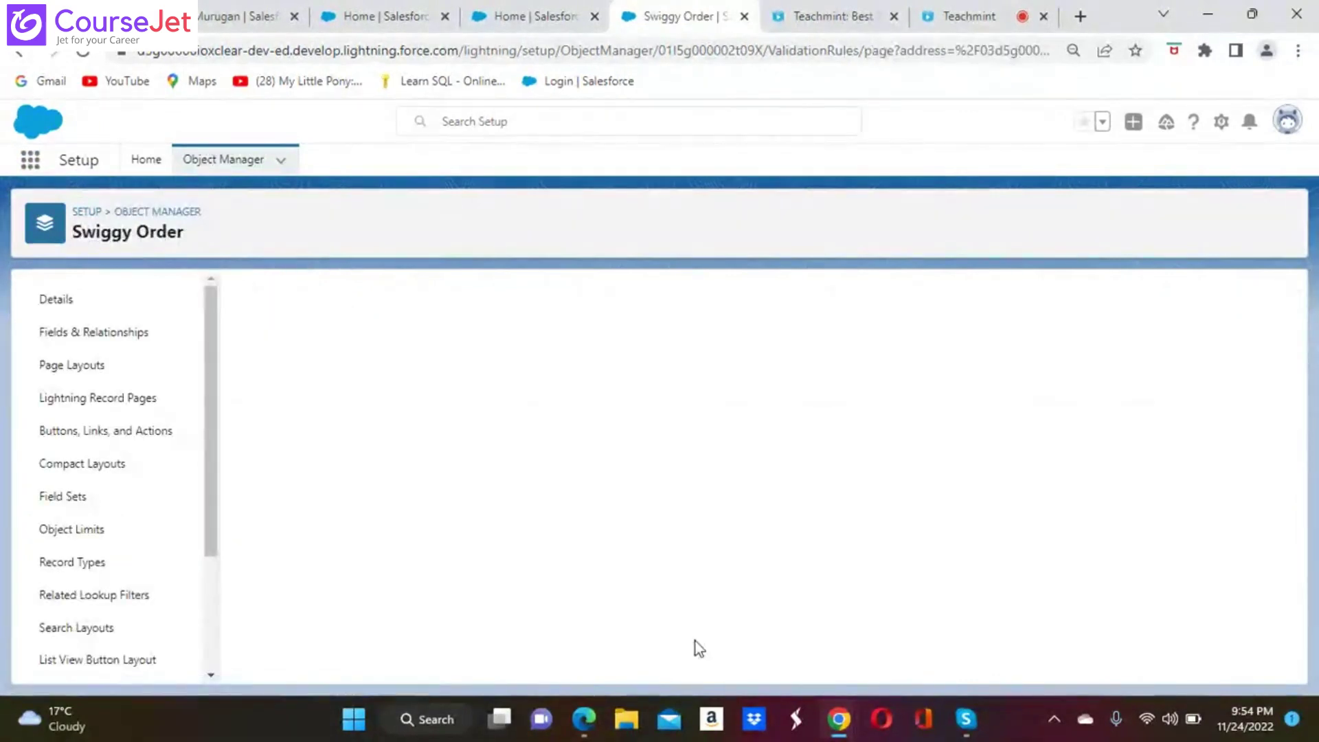
scroll(509, 562, "down", 5)
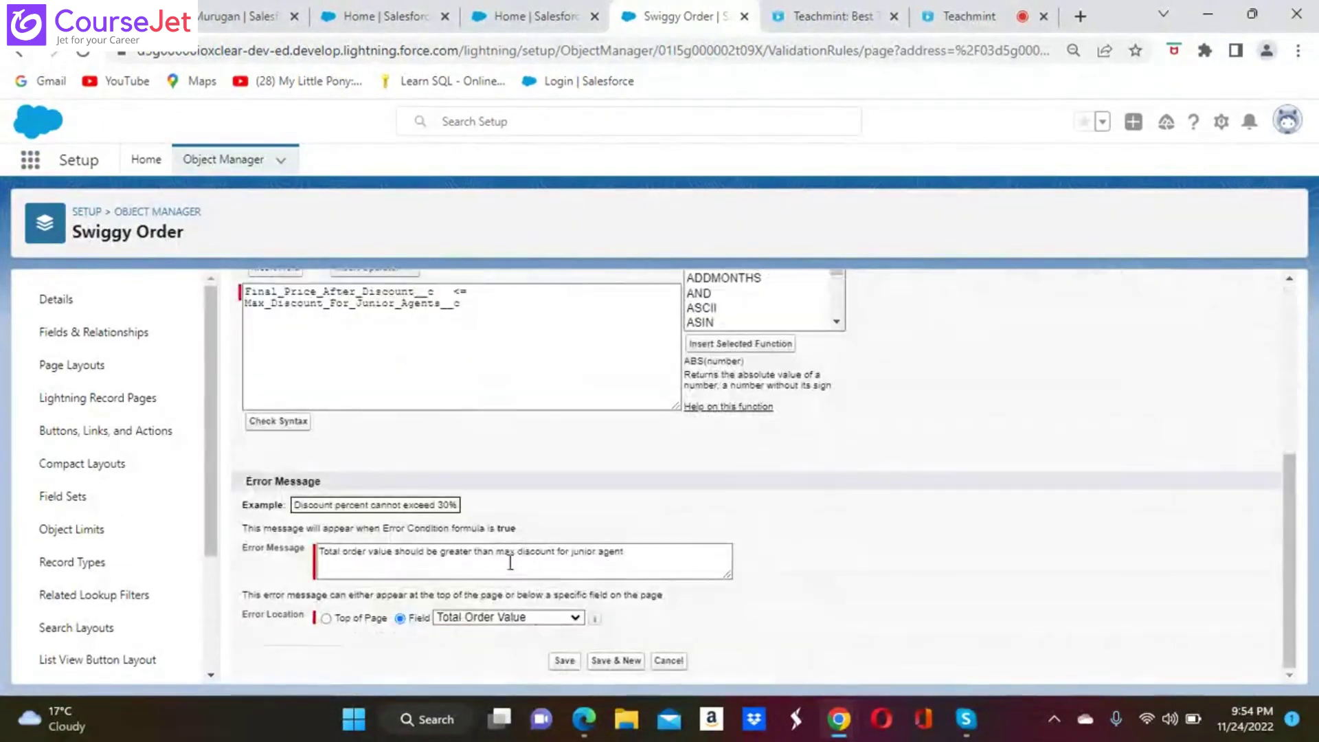
Step: Replace "Total order value" with "Final Price After Discount" at the start of the rule's error message and save the rule
left_click(395, 551)
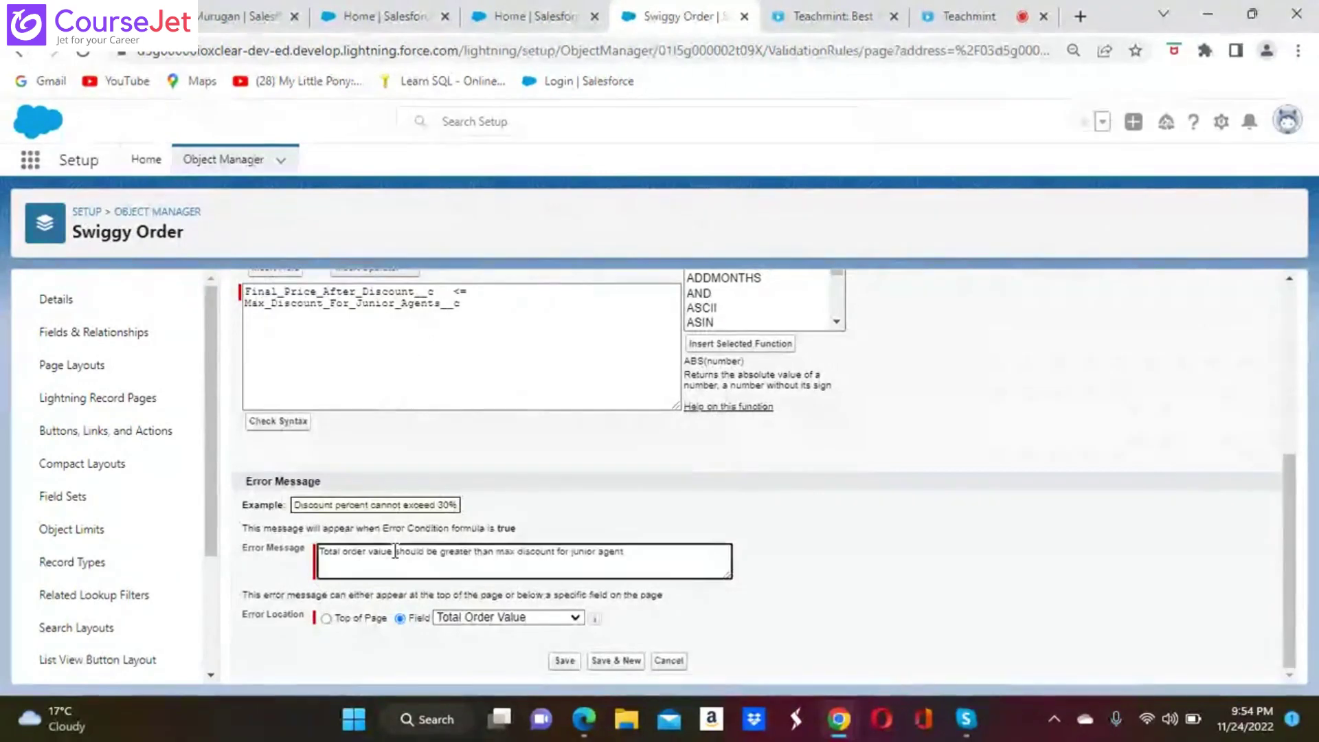
key("BackSpace")
key("BackSpace")
key("BackSpace")
key("BackSpace")
key("BackSpace")
key("BackSpace")
key("BackSpace")
key("BackSpace")
key("BackSpace")
key("BackSpace")
key("BackSpace")
key("BackSpace")
key("BackSpace")
key("BackSpace")
key("BackSpace")
key("BackSpace")
key("BackSpace")
key("BackSpace")
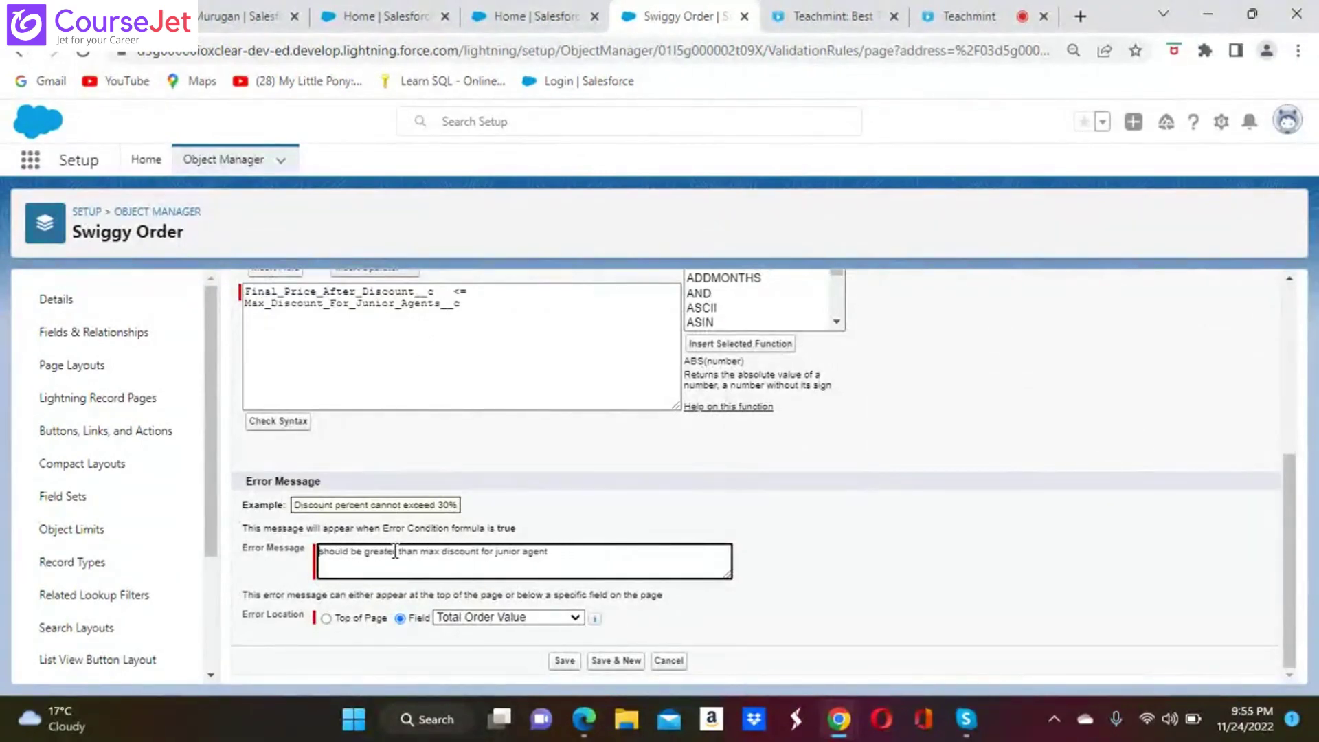
type("Final")
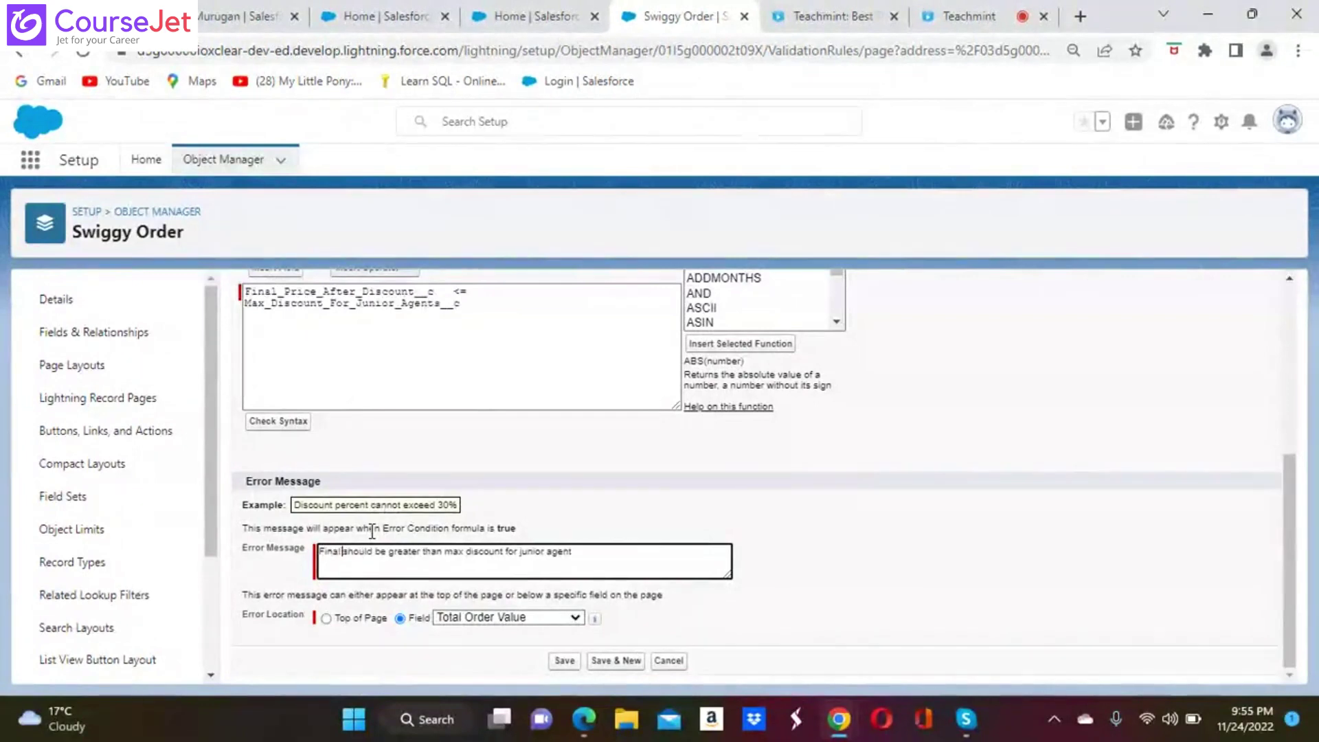
type(" PR")
key("BackSpace")
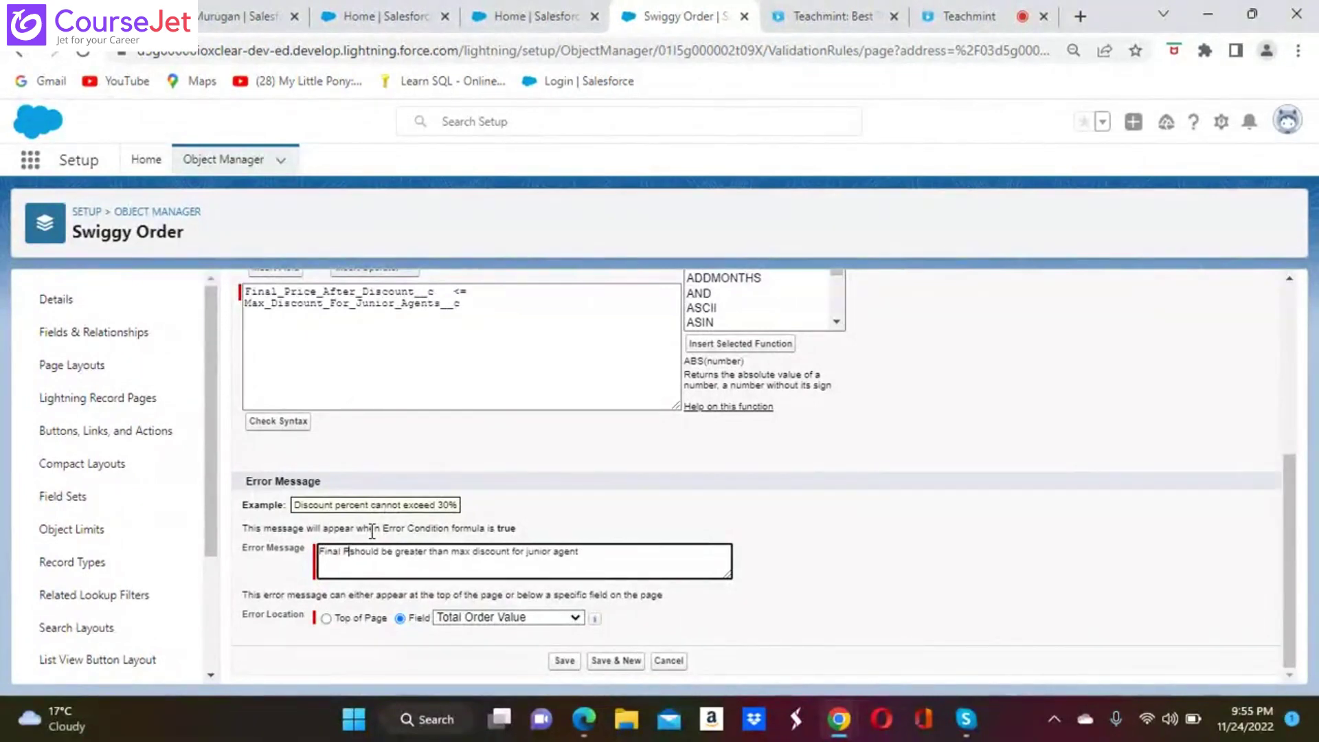
type("rice A")
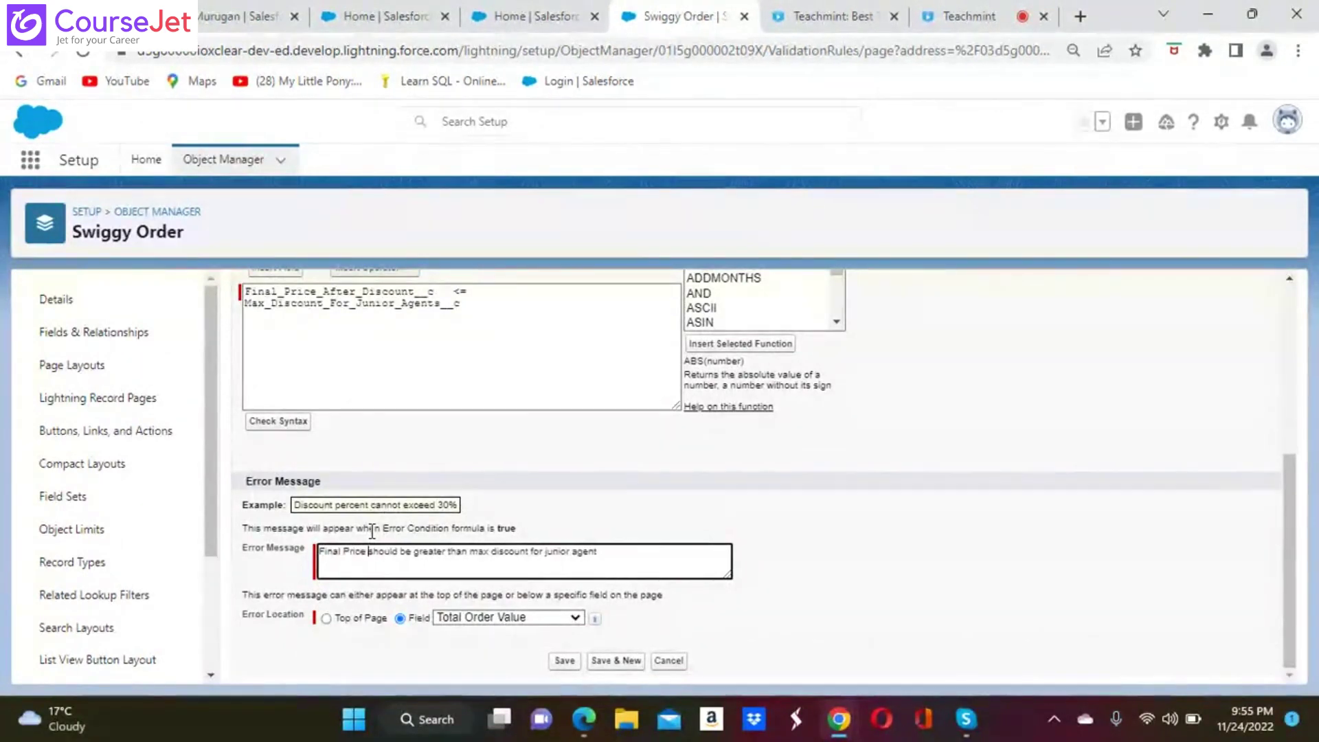
type("fter D")
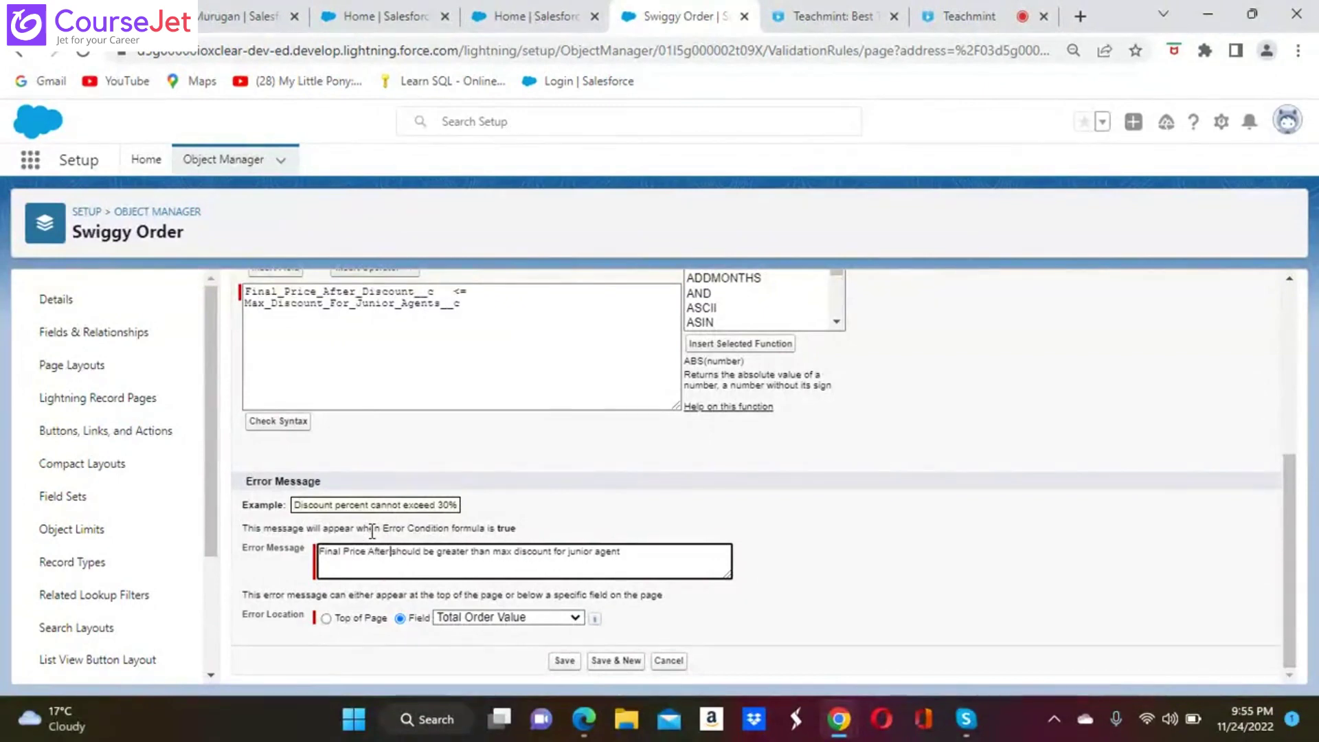
type("isco")
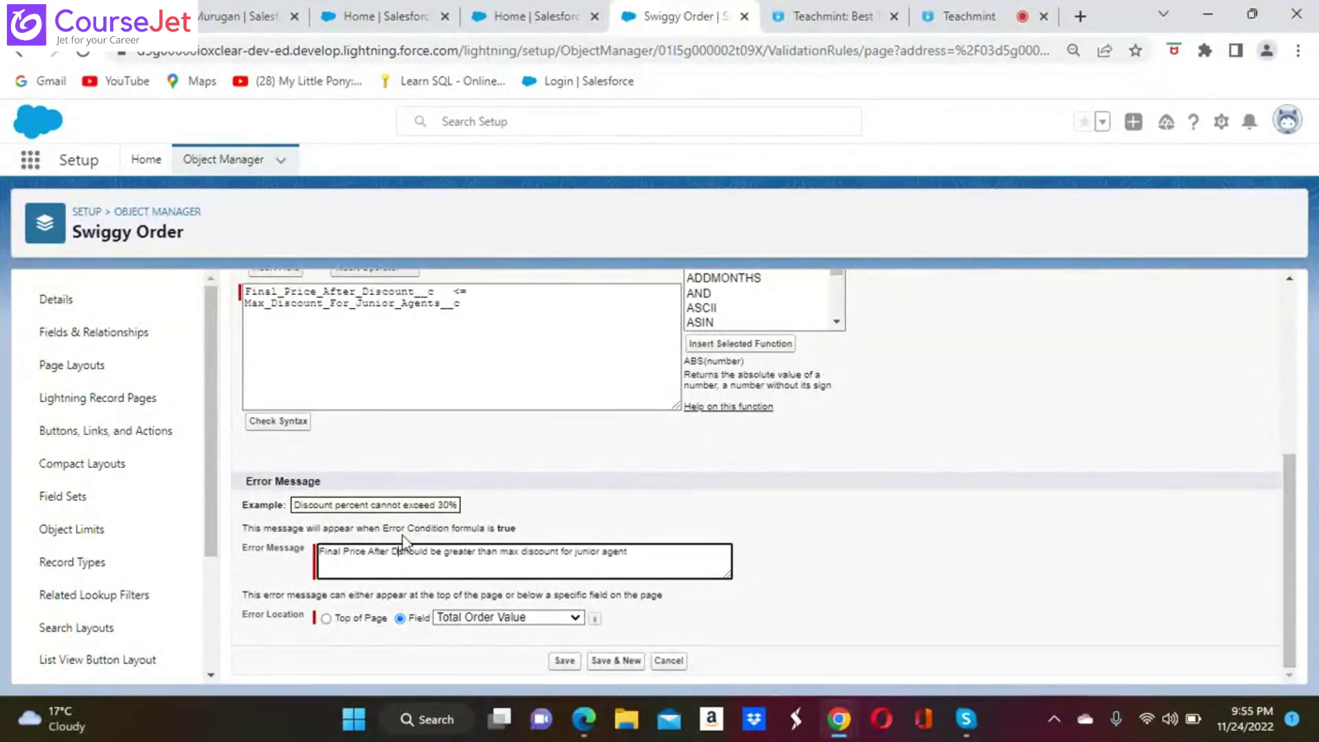
type("unt")
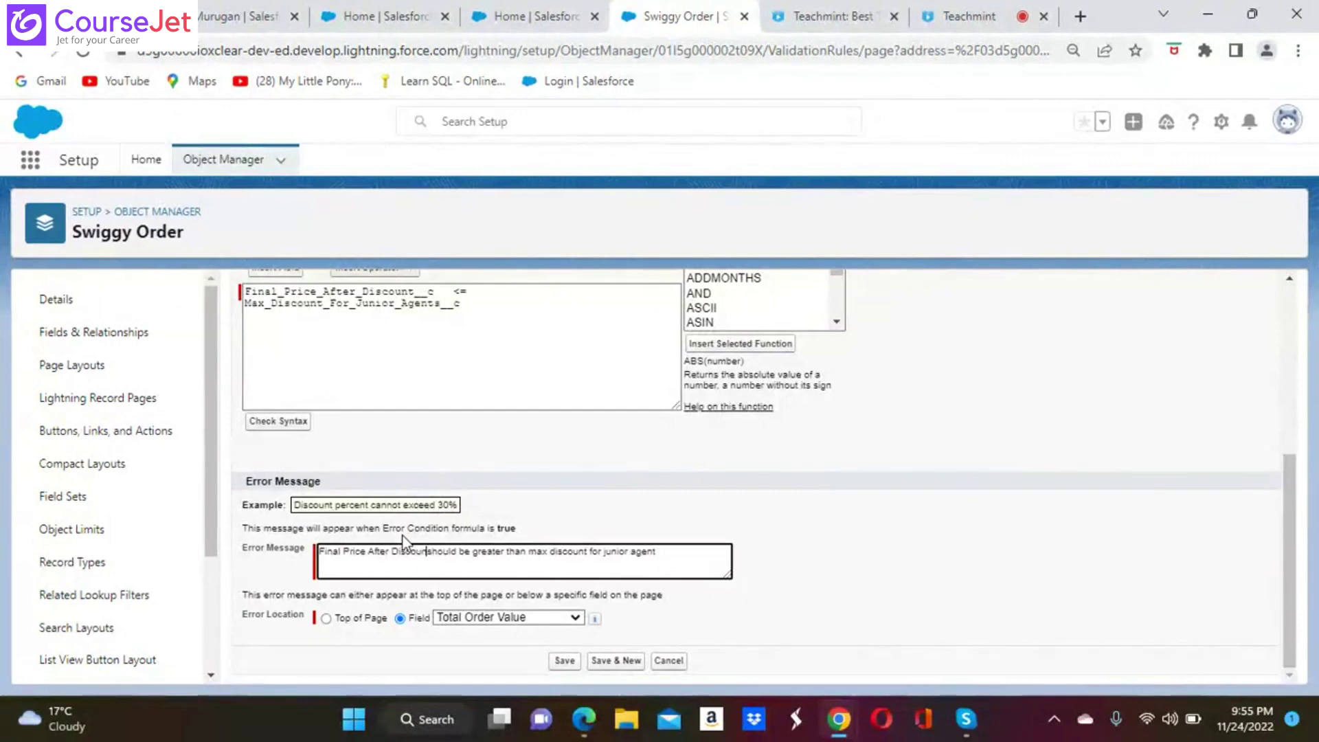
left_click(564, 661)
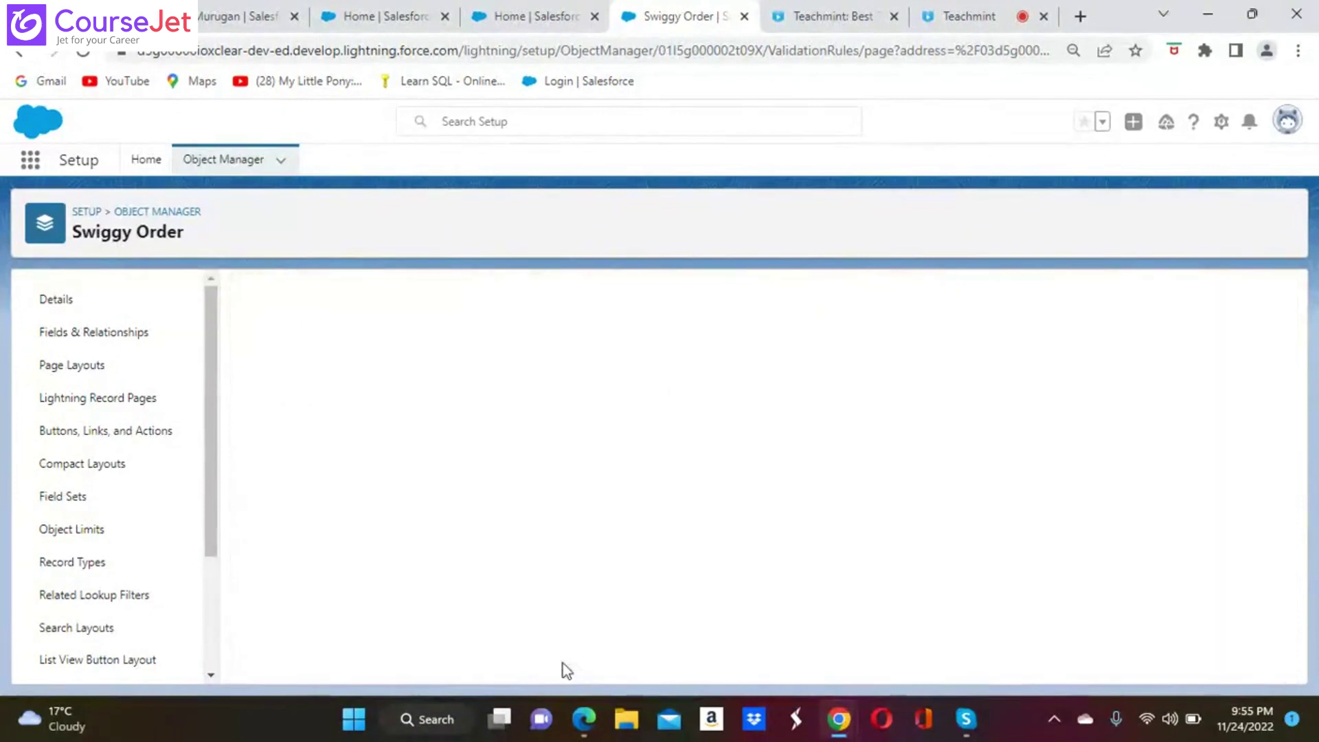
Step: Find Swiggy Orders among the apps and items and open the order record SWG-0006
left_click(30, 161)
type("sw")
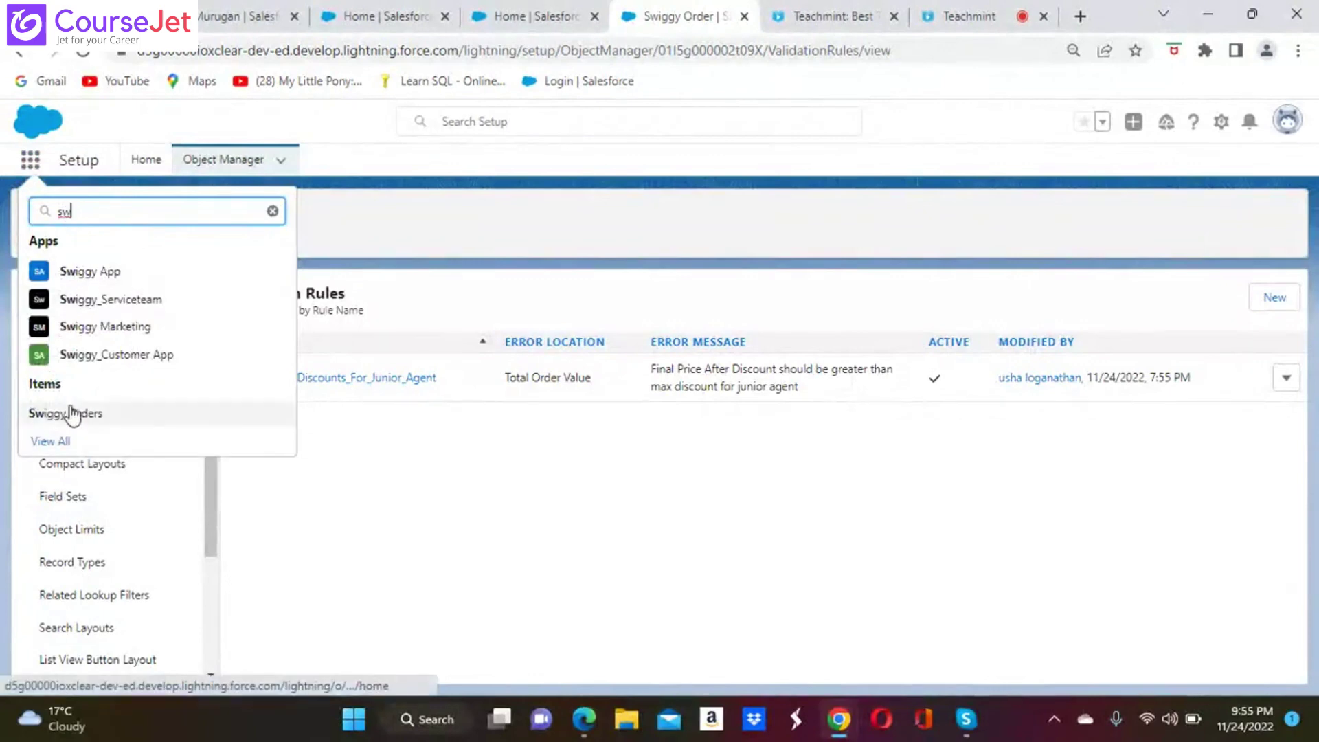
left_click(72, 414)
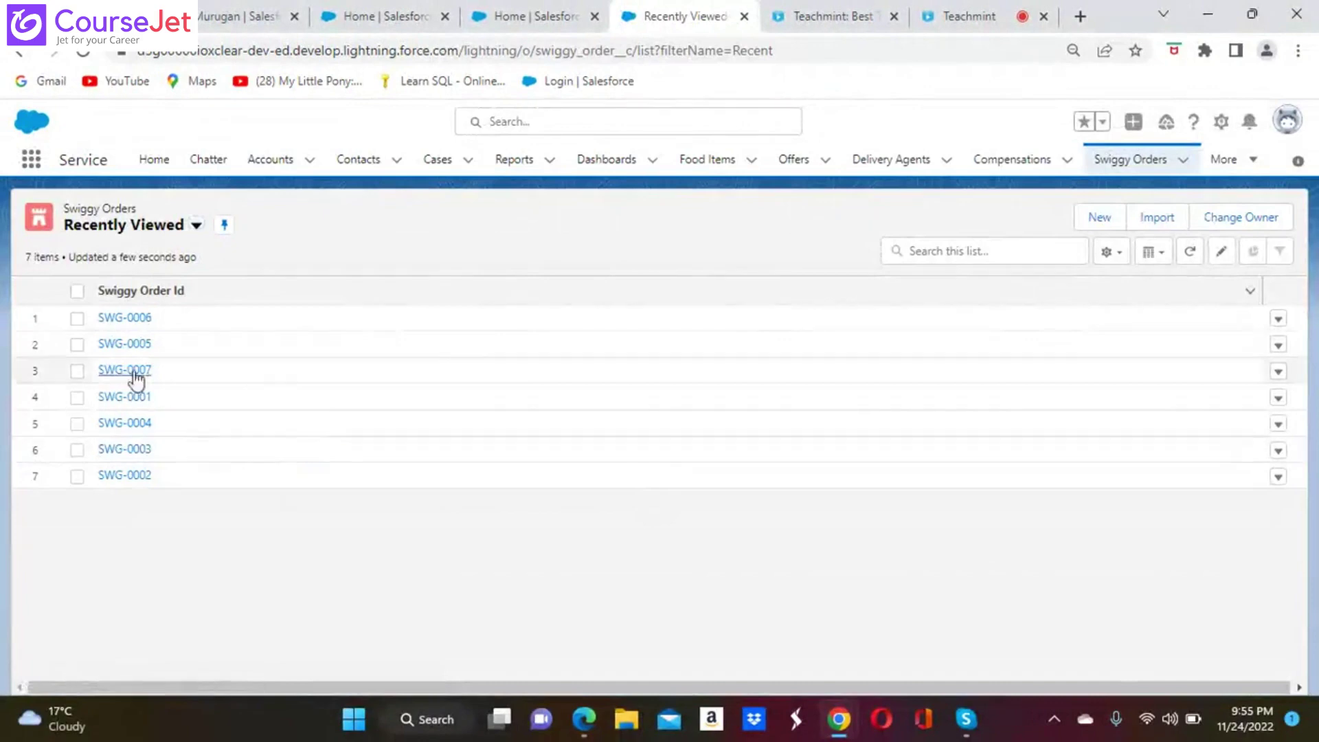
left_click(142, 318)
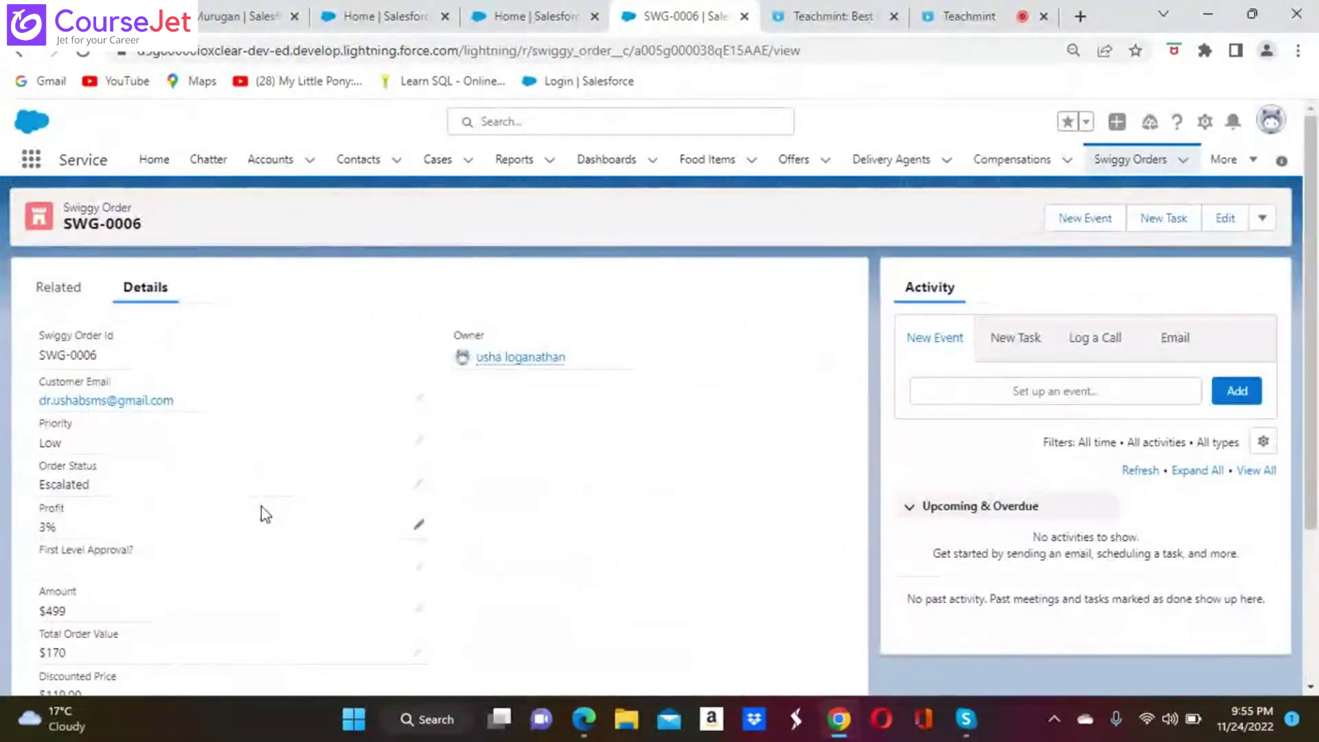
scroll(520, 358, "down", 3)
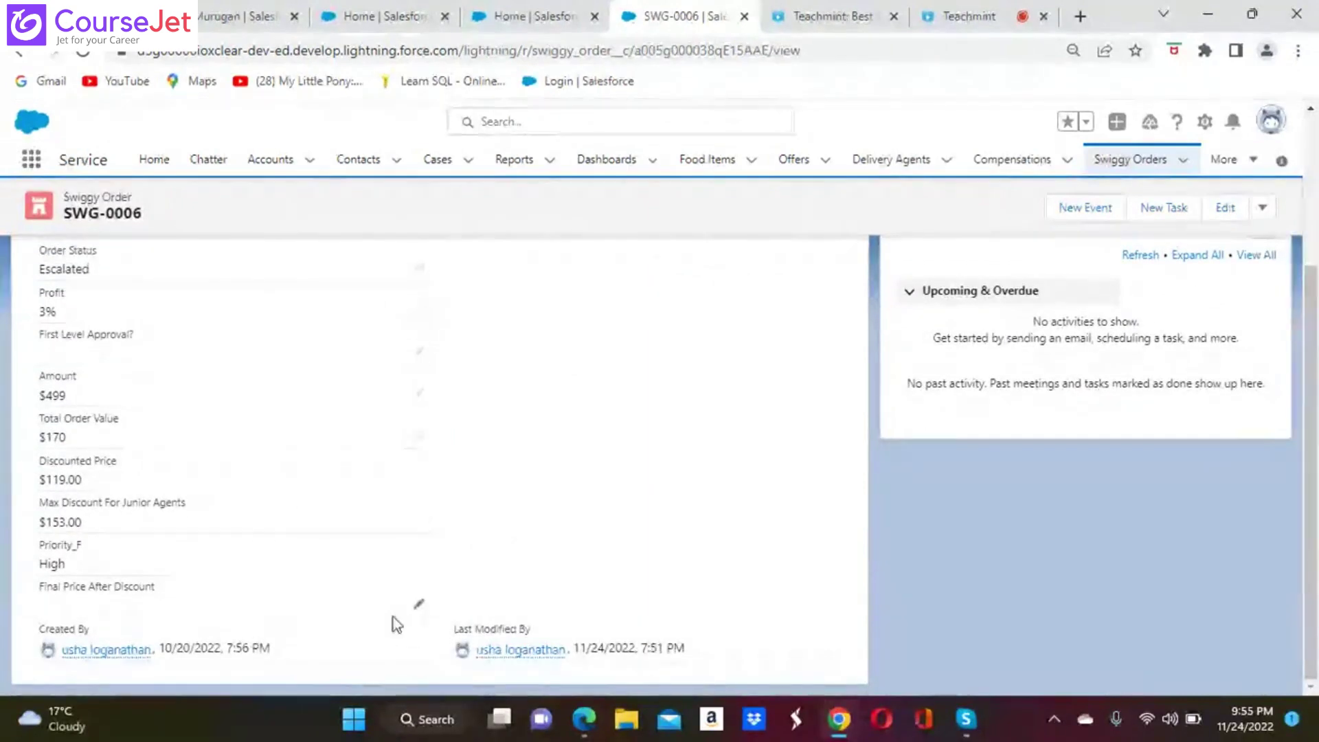
Step: Try 100 as the order's Final Price After Discount, set its Total Order Value to 200, and save the record
left_click(418, 605)
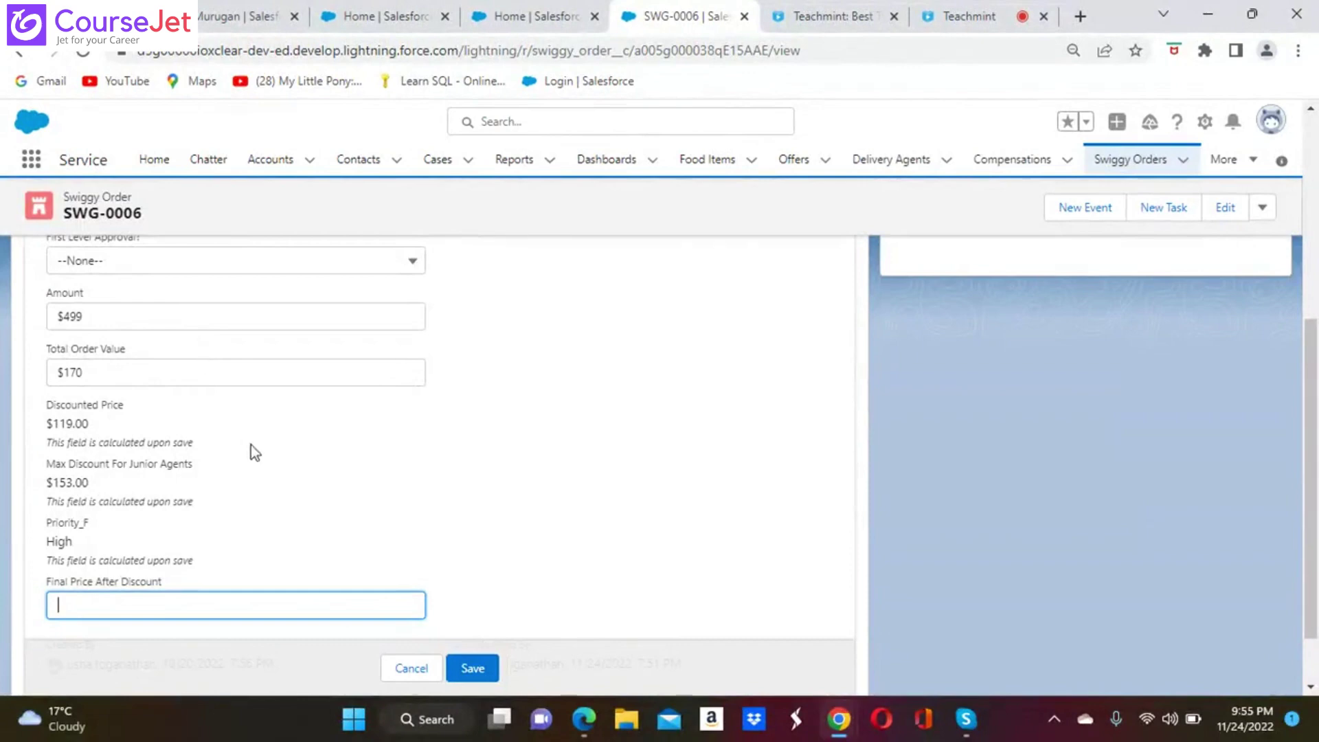
type("100")
left_click(190, 377)
key("BackSpace")
key("BackSpace")
key("BackSpace")
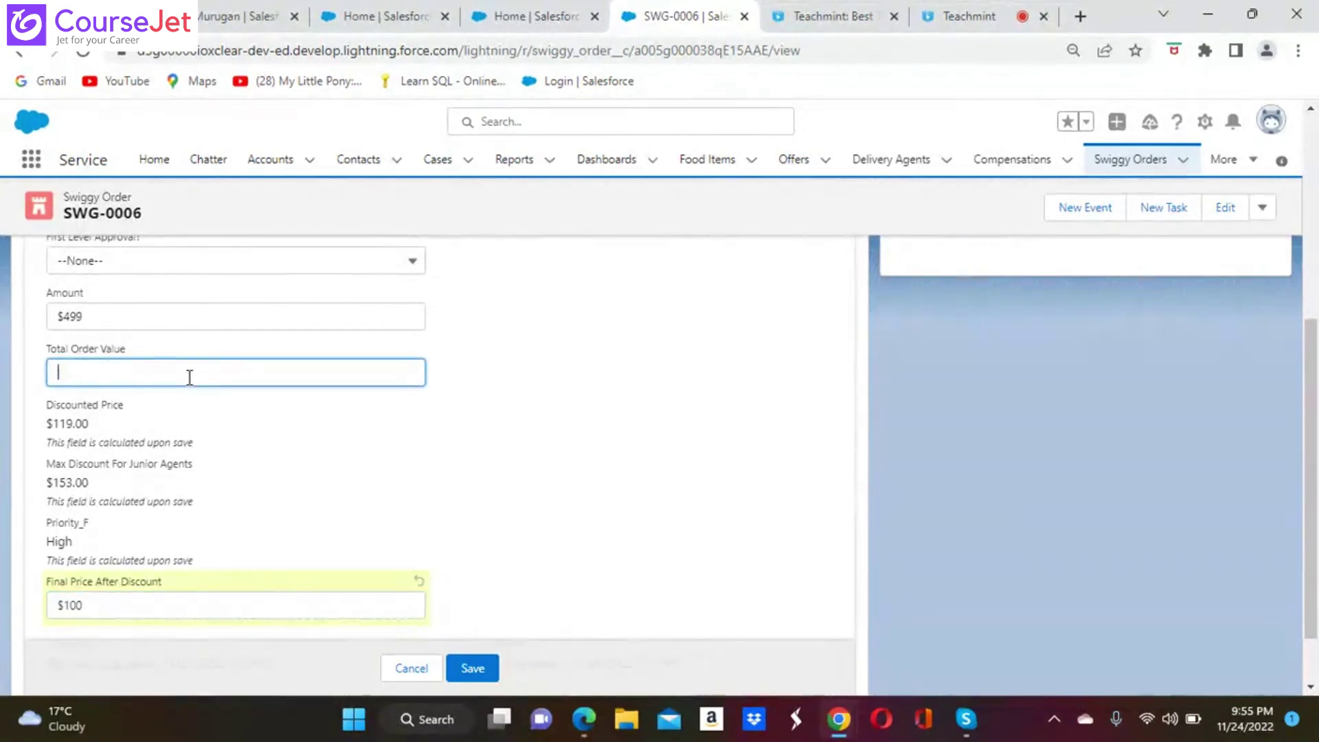
type("200")
left_click(471, 669)
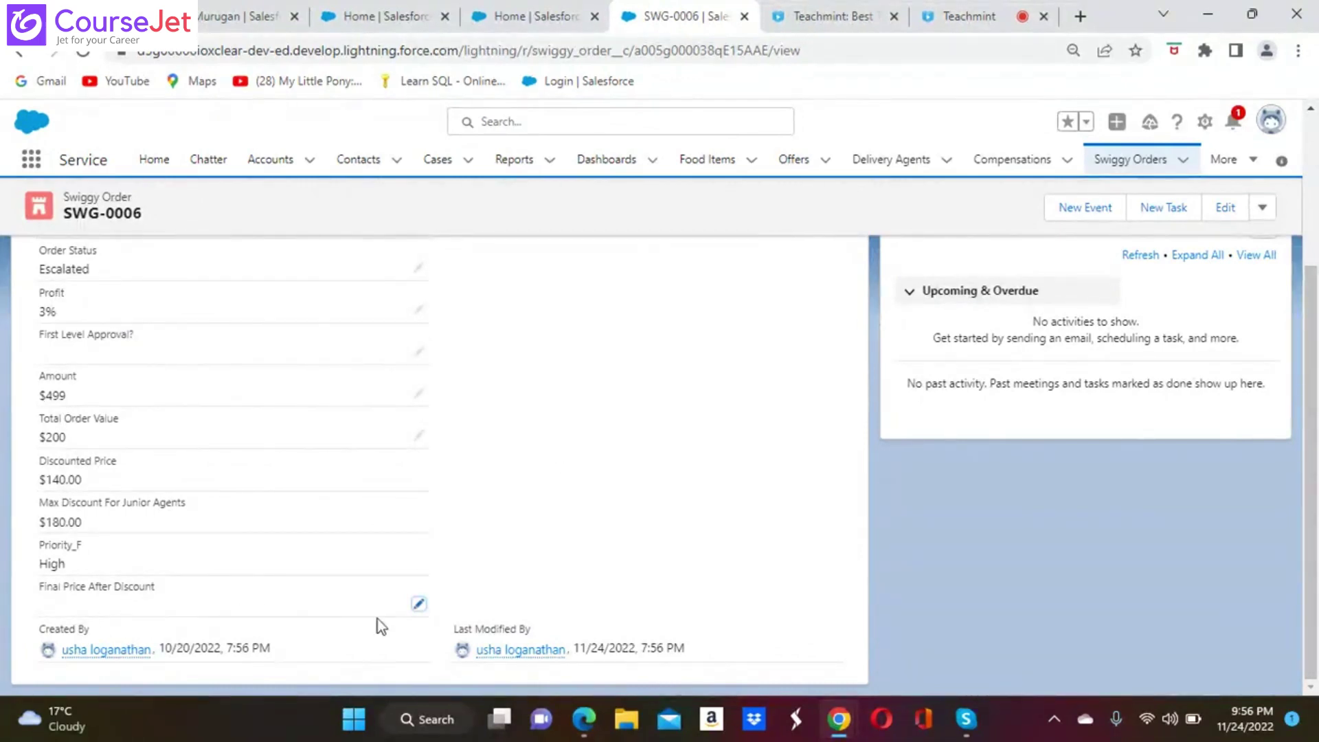
Step: Try to save 100 as the order's Final Price After Discount, and check the notifications
left_click(421, 605)
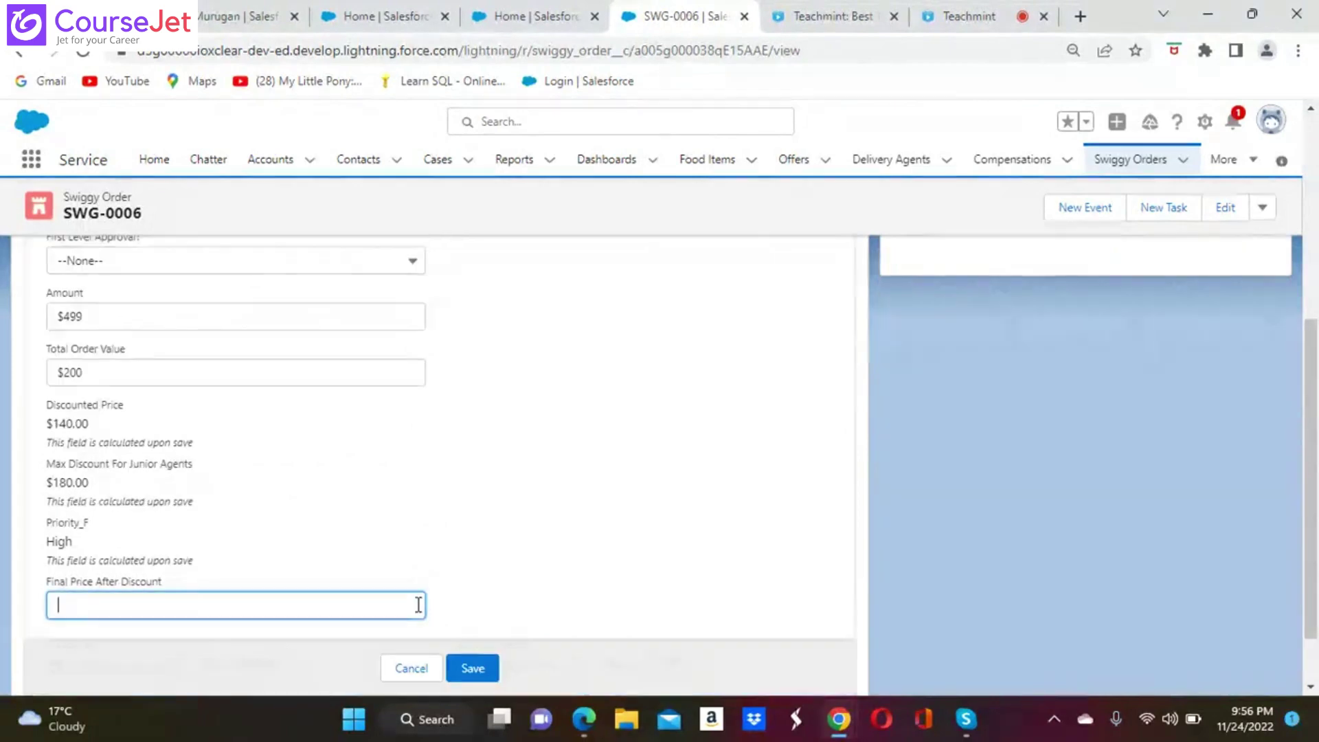
type("100")
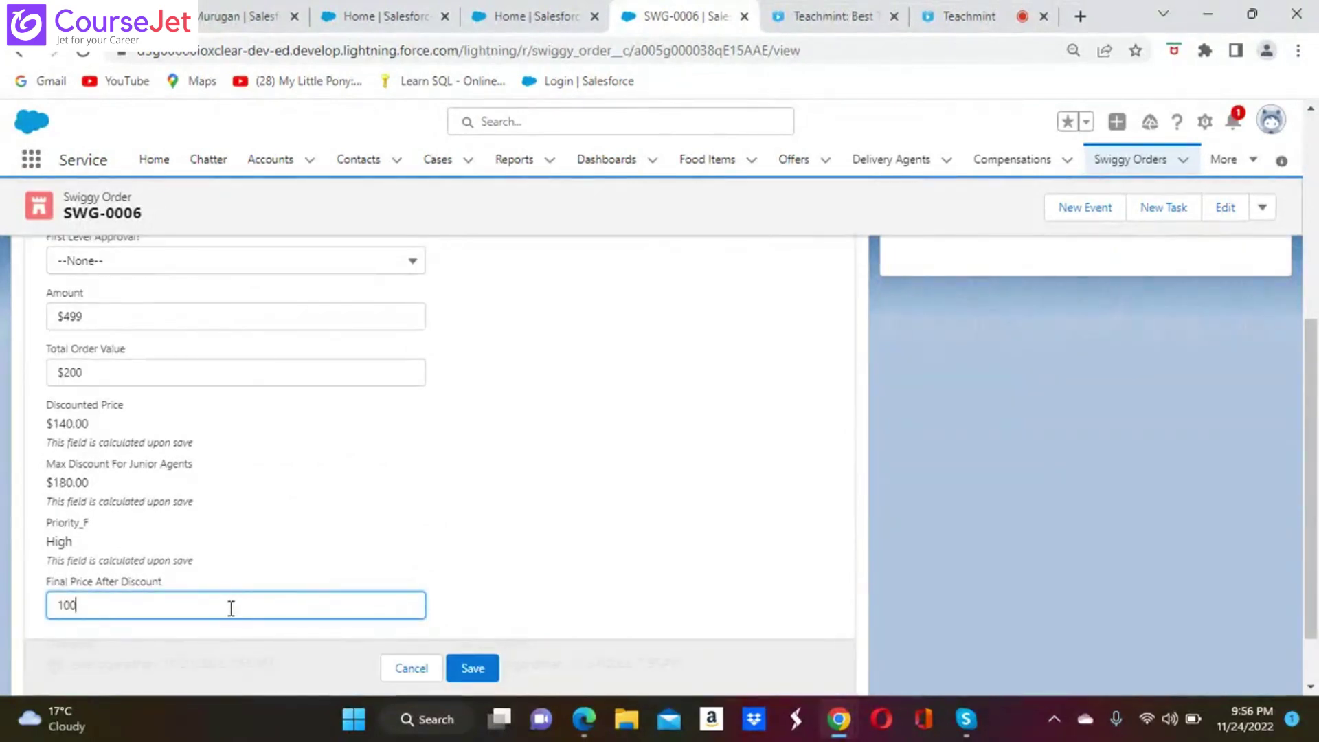
left_click(471, 668)
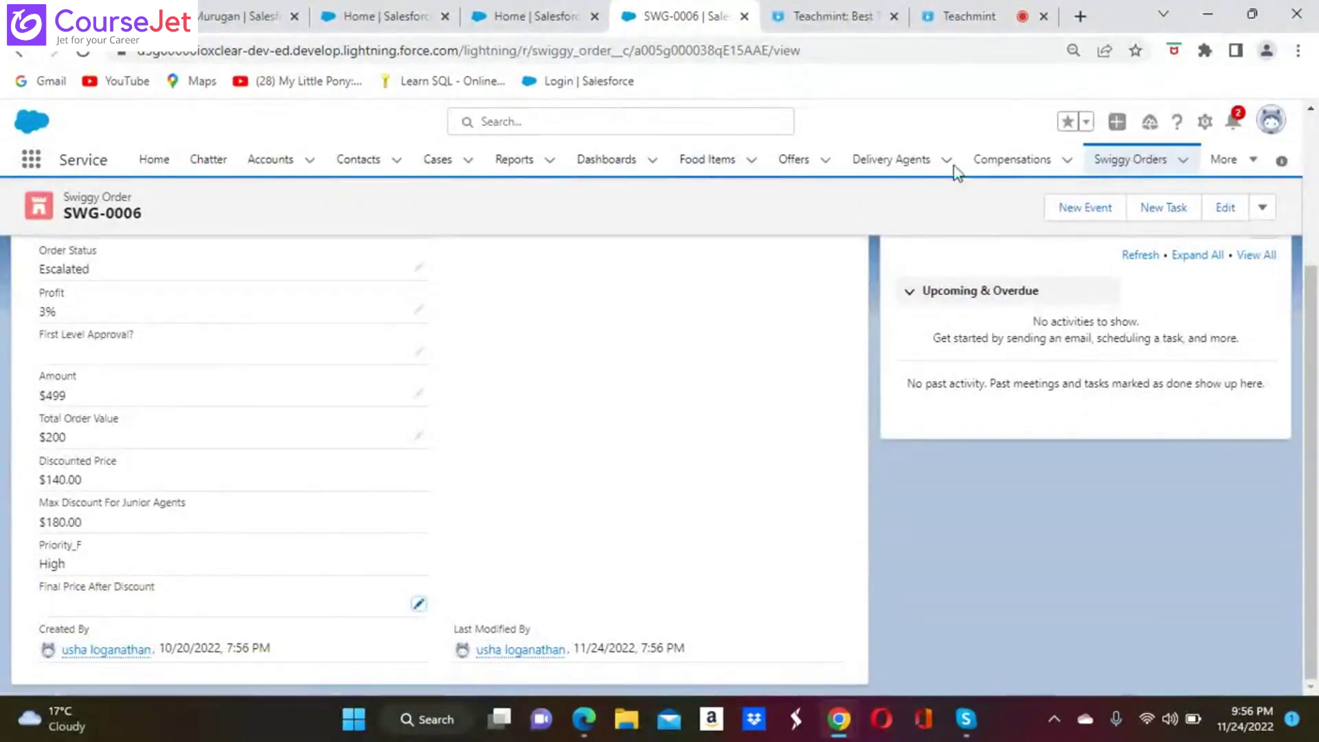
left_click(1234, 119)
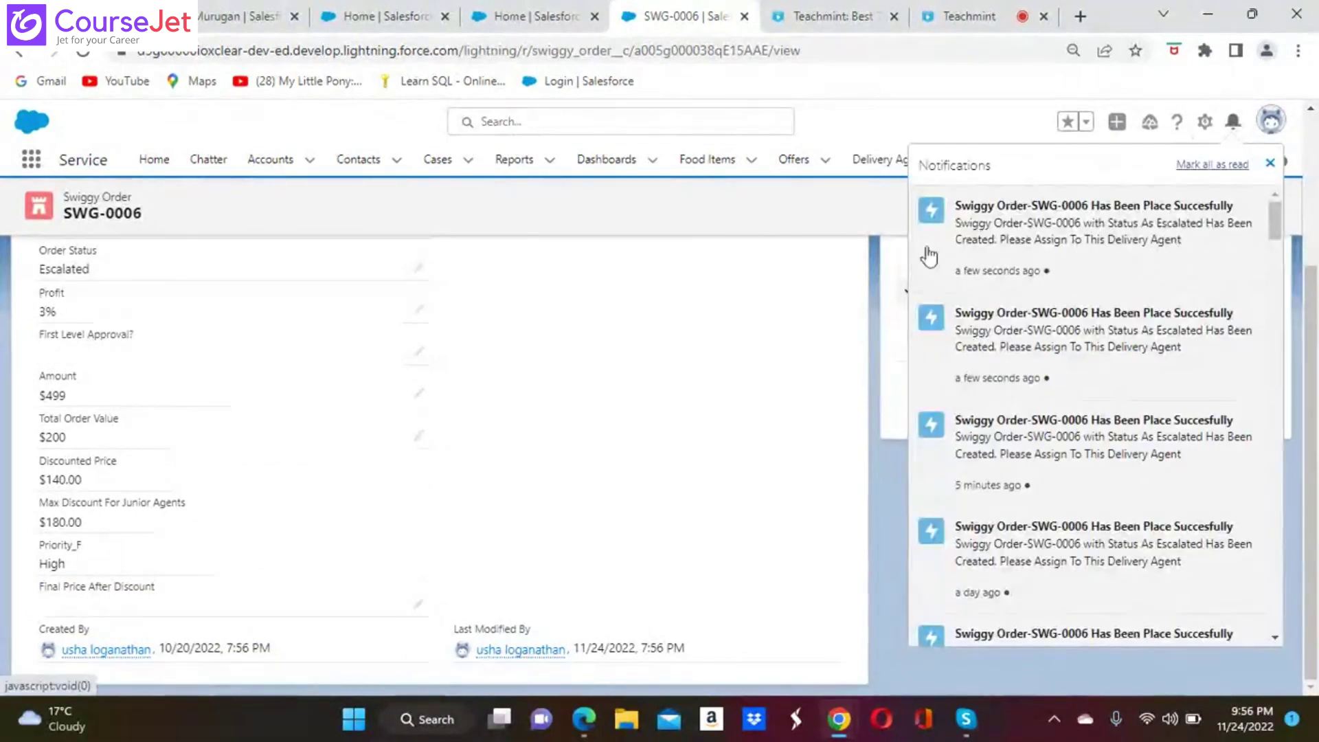
left_click(813, 430)
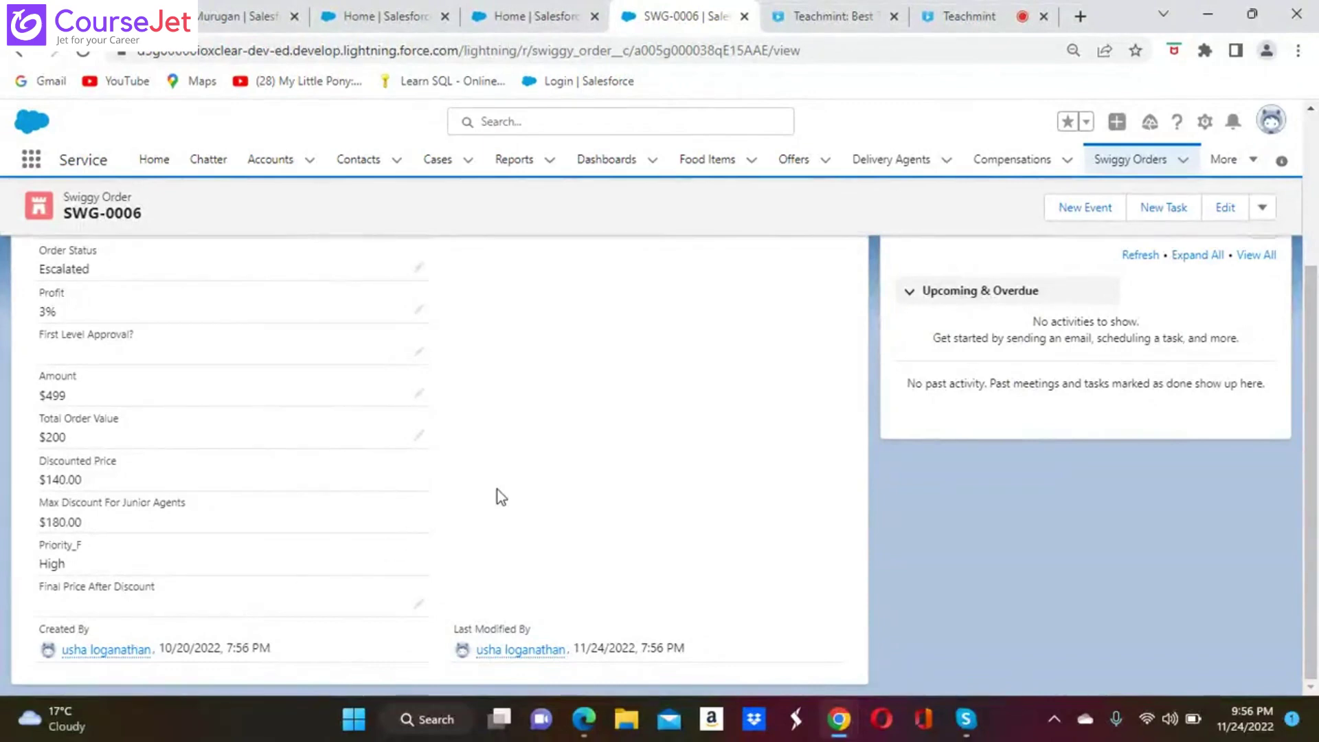
Step: Reload the SWG-0006 record, enter 100 as Final Price After Discount, and try to save it to test the validation rule
left_click(84, 53)
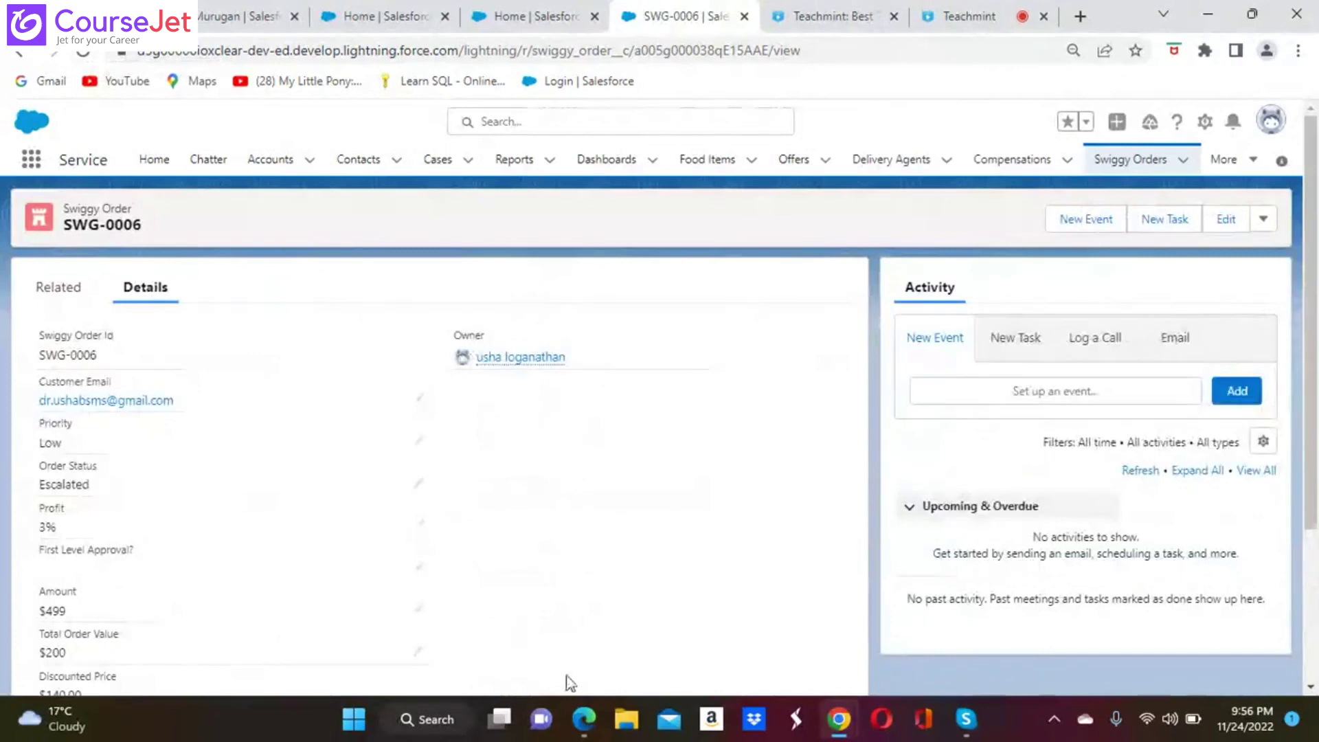
scroll(567, 682, "down", 1)
scroll(440, 584, "down", 2)
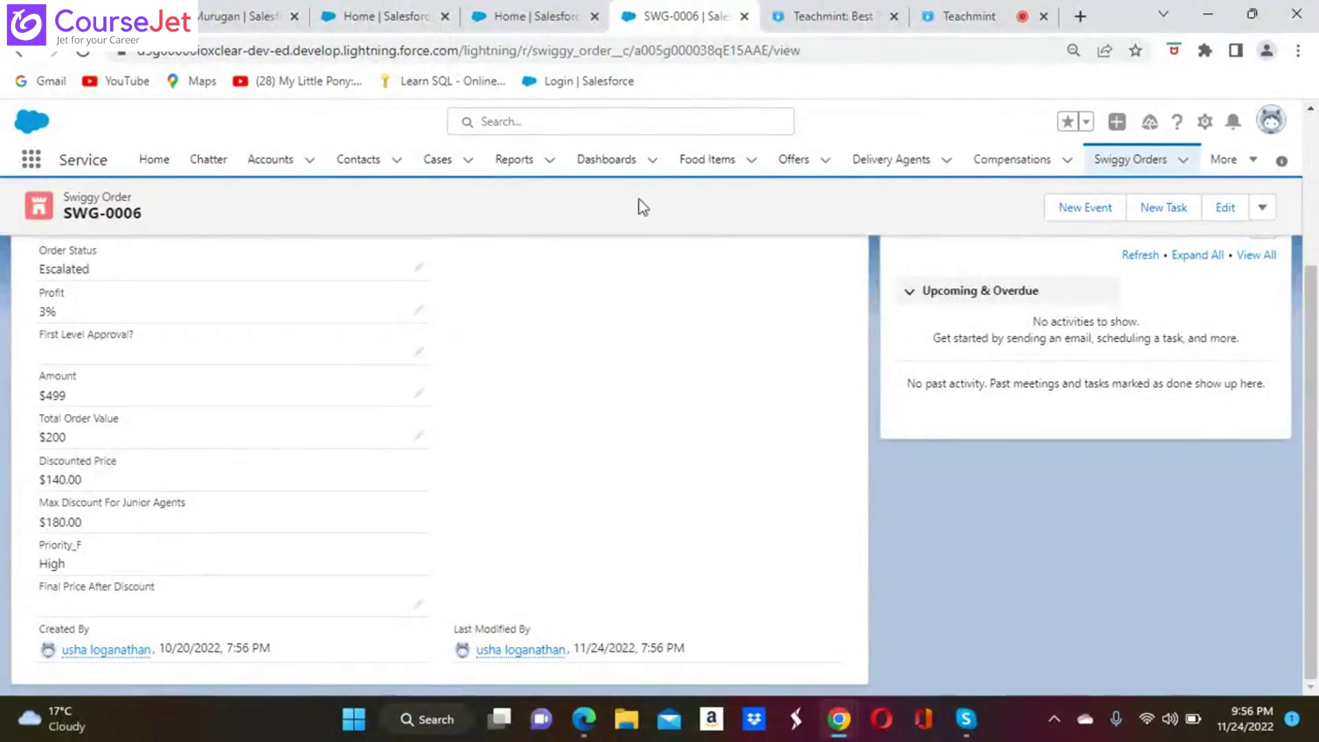
left_click(418, 604)
type("100")
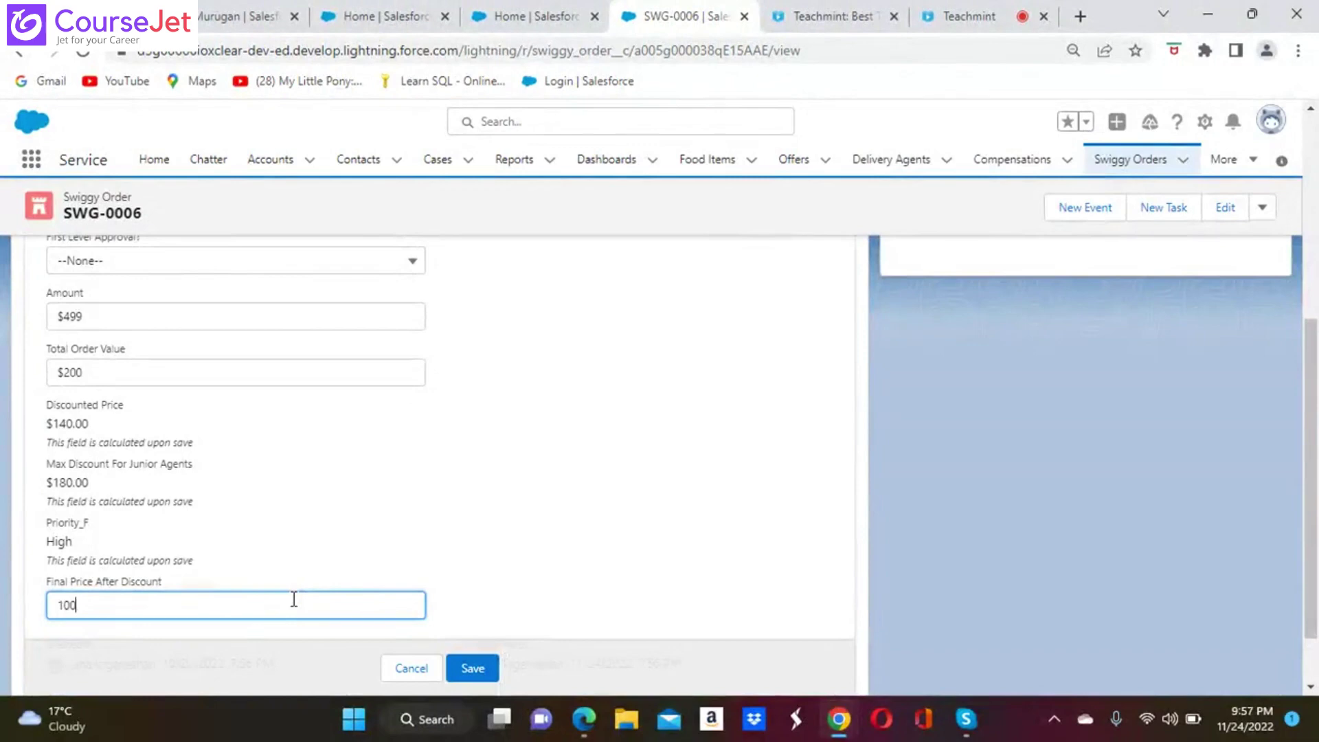
left_click(457, 670)
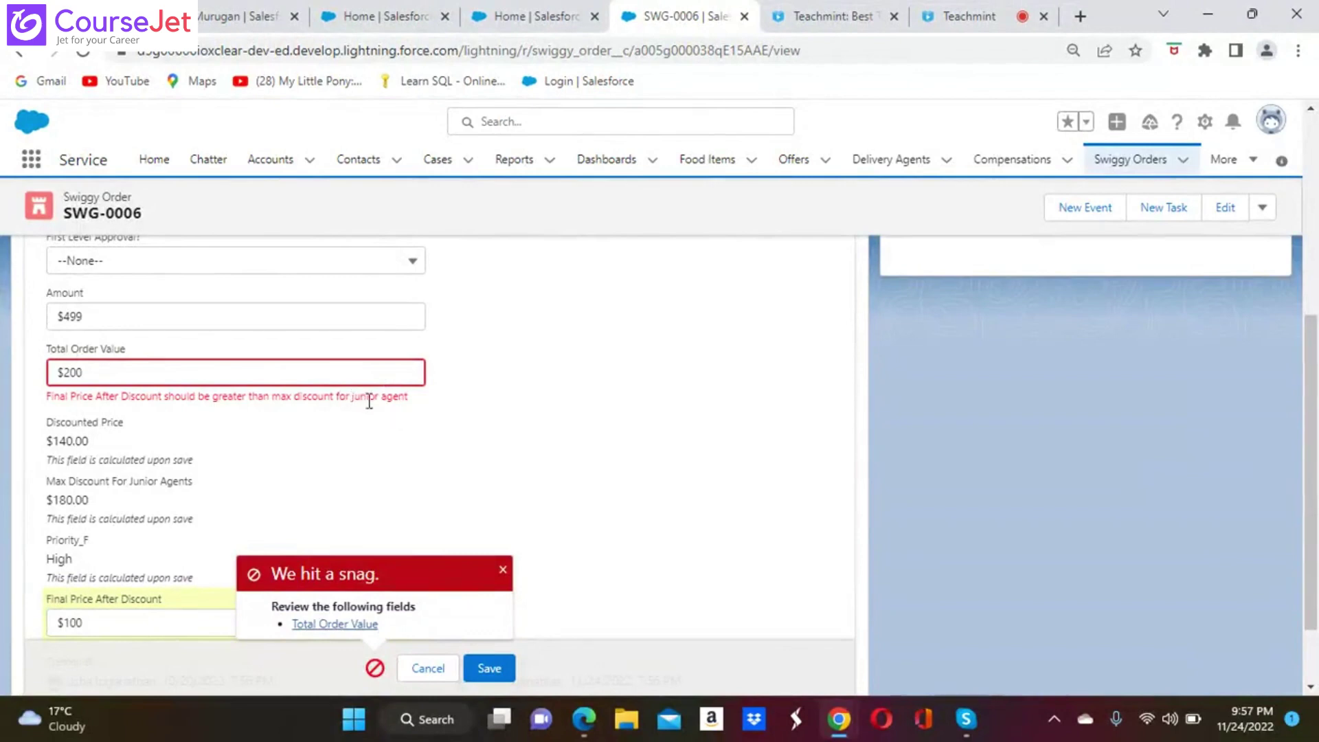
Step: Dismiss the validation error and cancel the edit of order SWG-0006
left_click(504, 571)
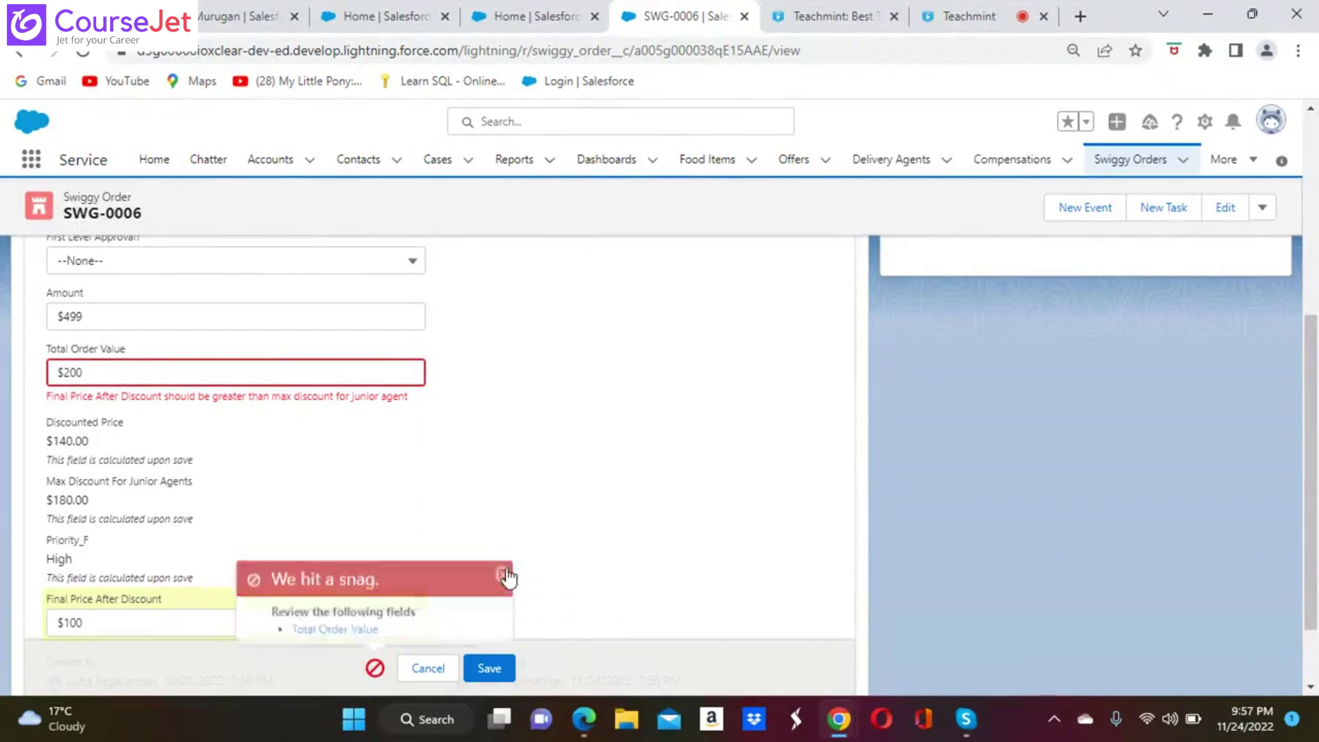
left_click(428, 668)
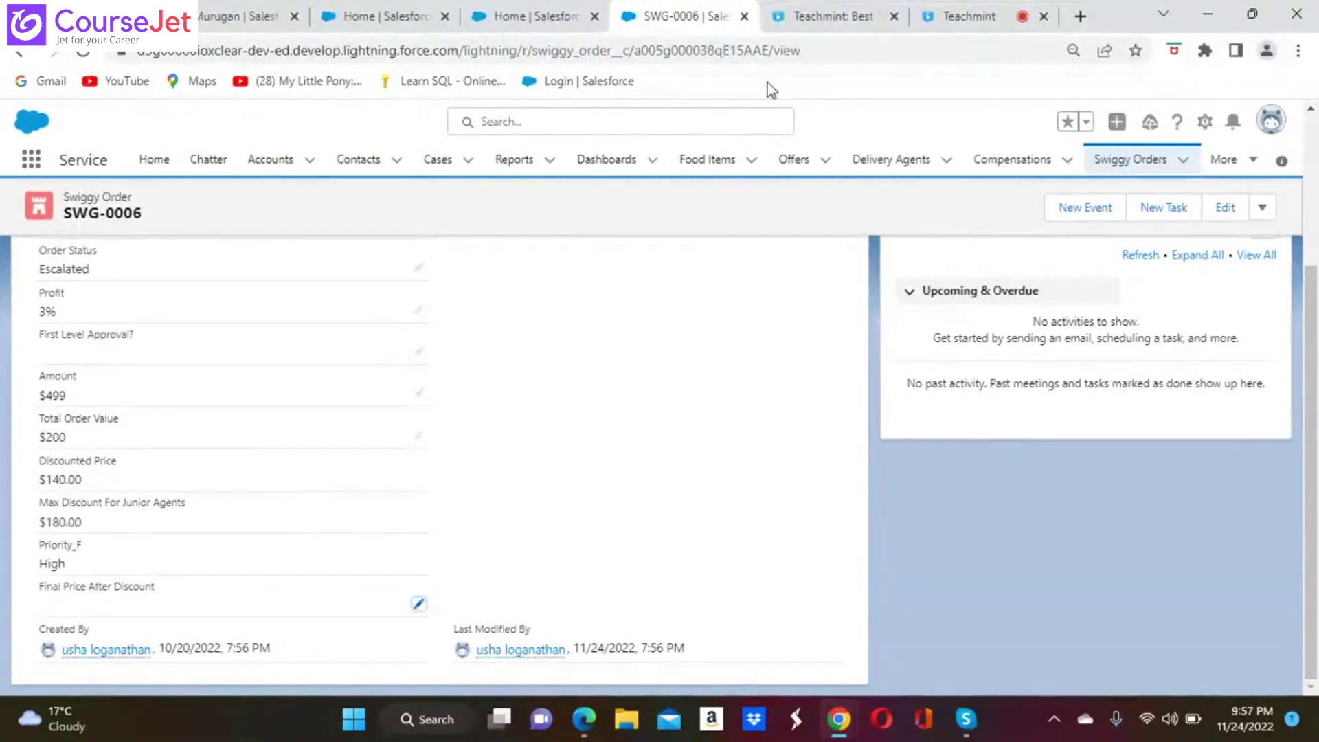
left_click(968, 15)
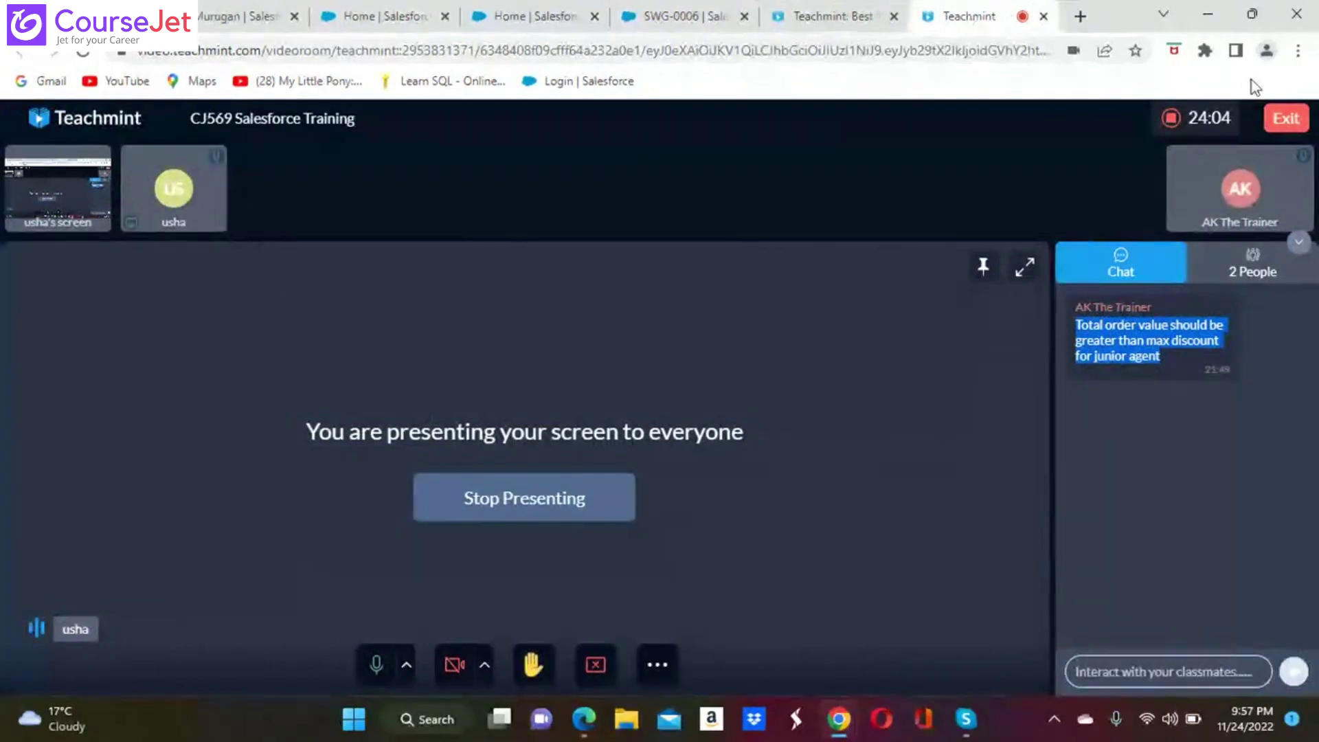
left_click(1132, 427)
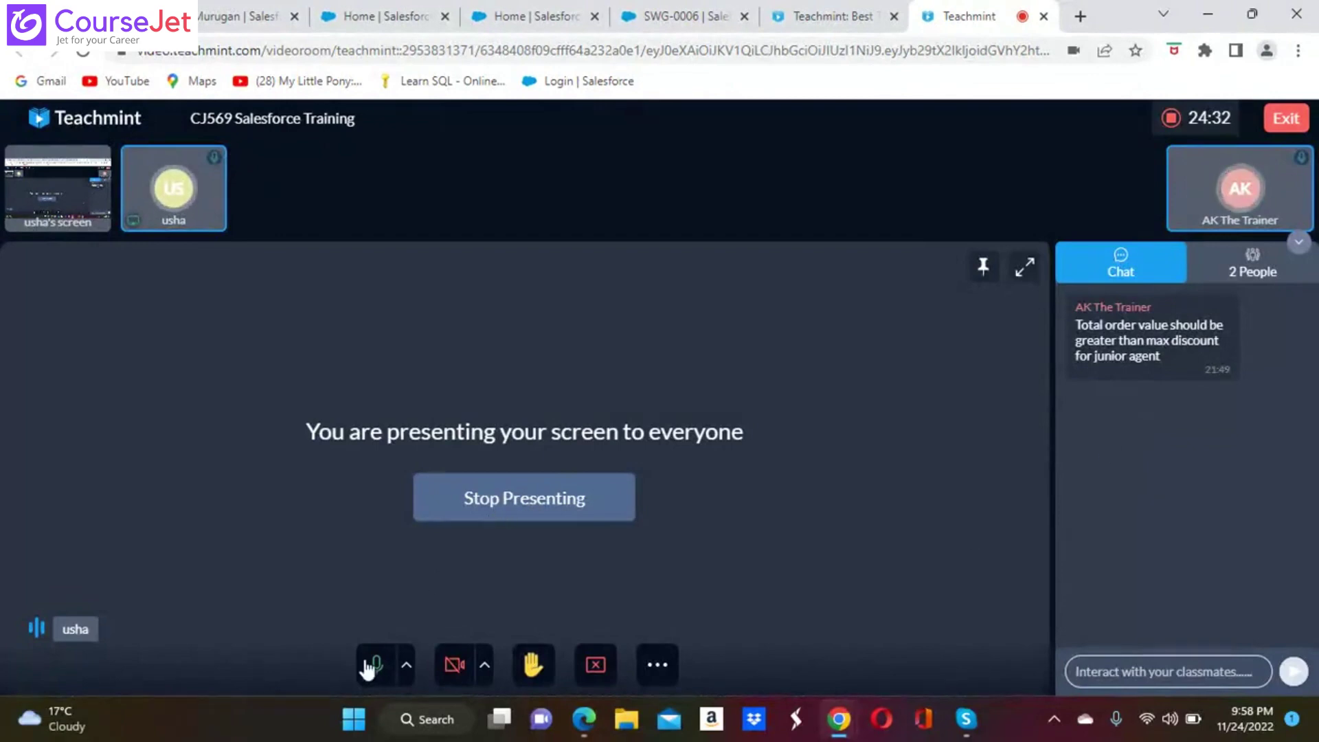
left_click(377, 665)
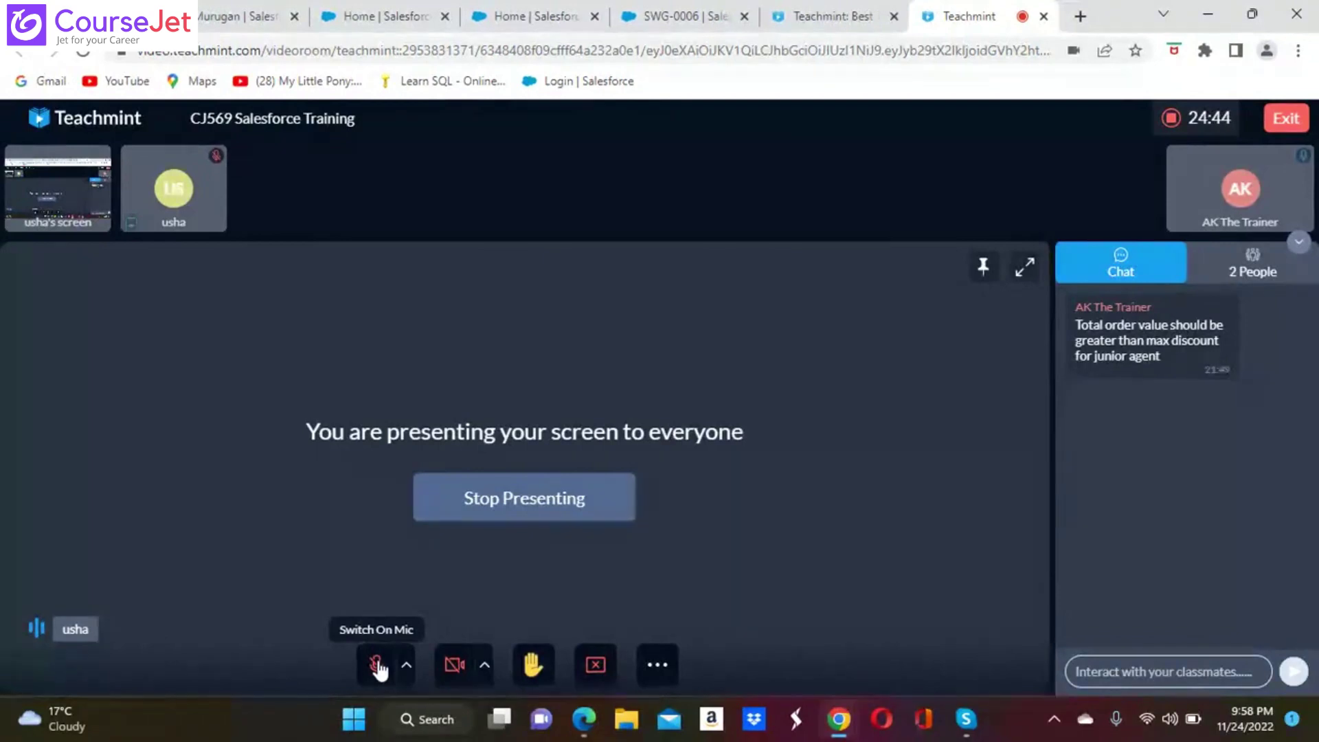
left_click(377, 666)
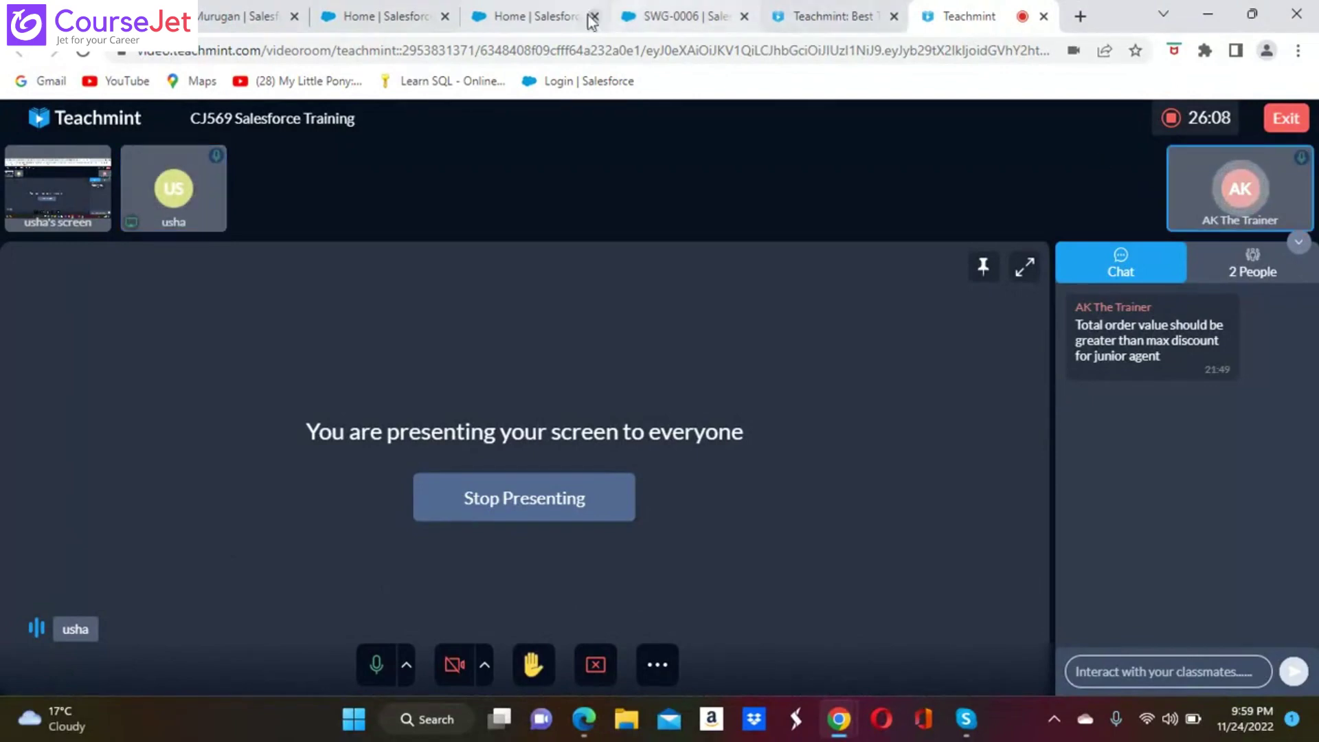
left_click(532, 15)
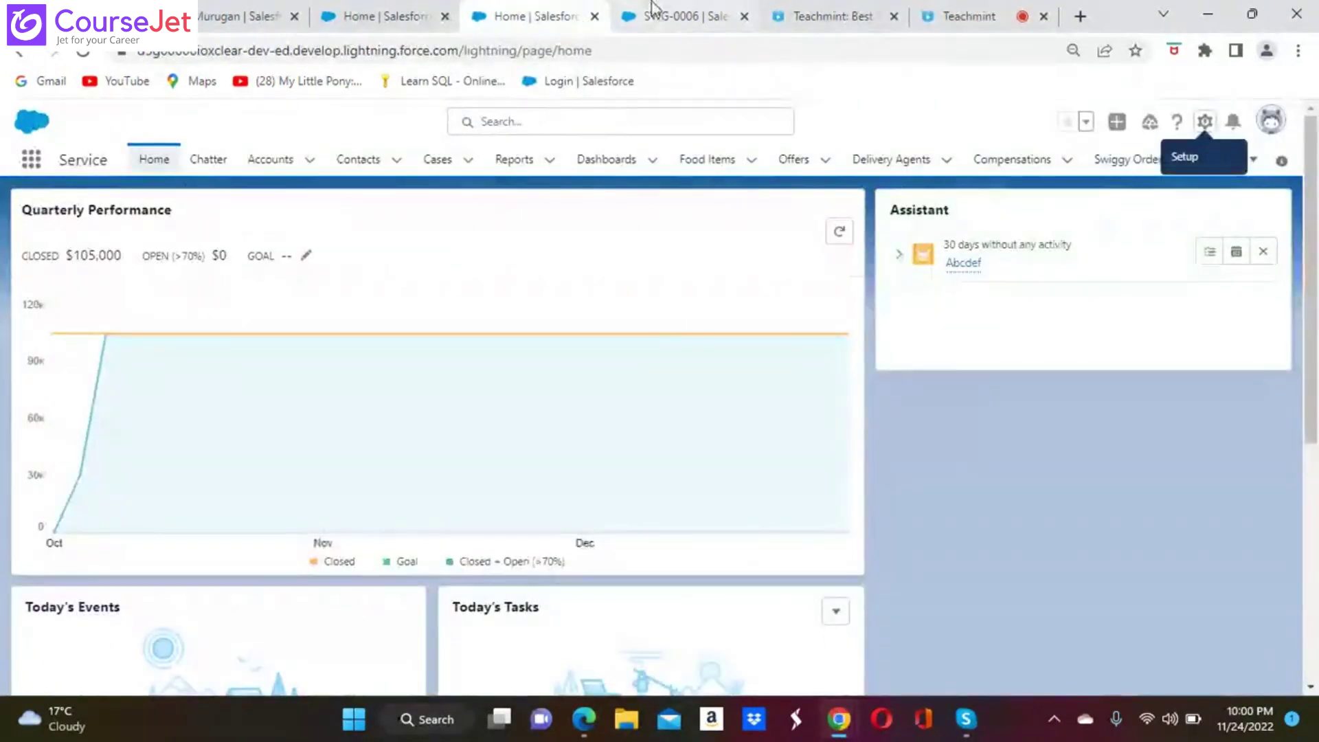
left_click(711, 18)
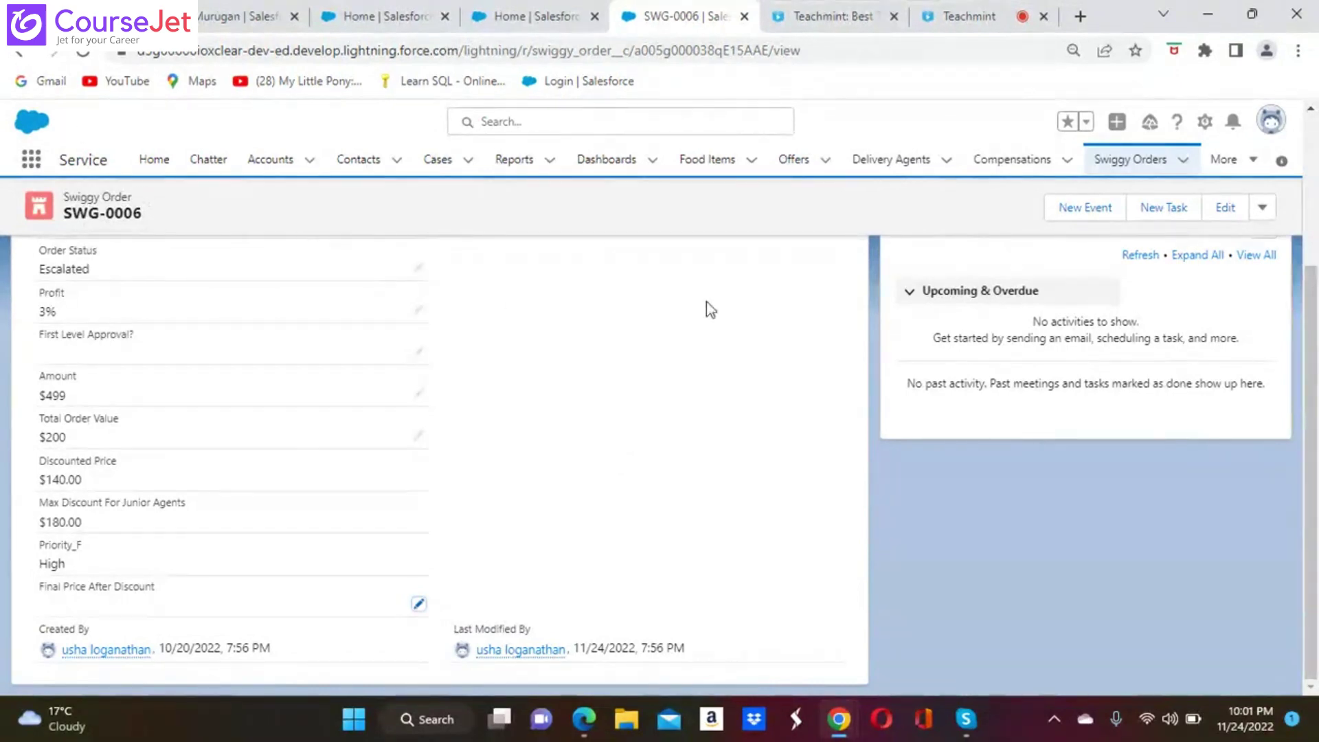
Step: Go to Setup, search the Object Manager for "sw", and open the Swiggy Order object
left_click(524, 12)
left_click(385, 14)
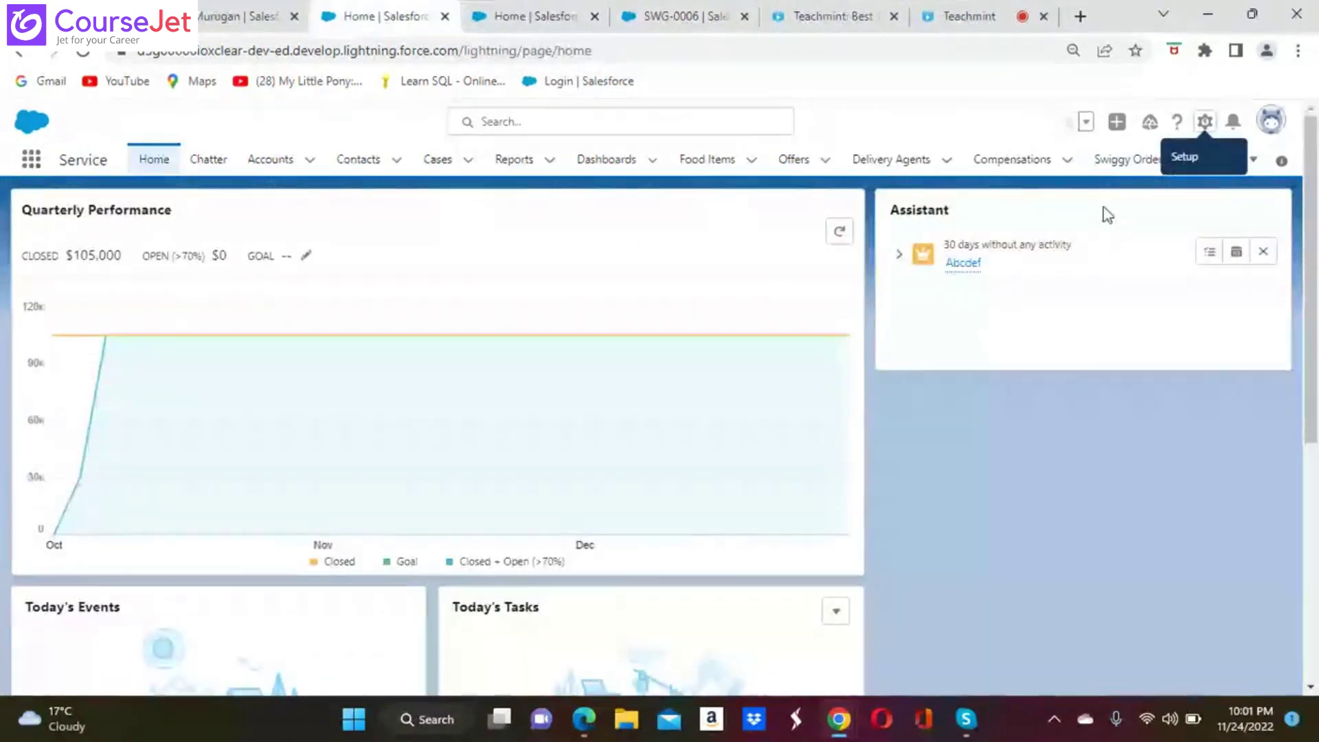
left_click(1205, 121)
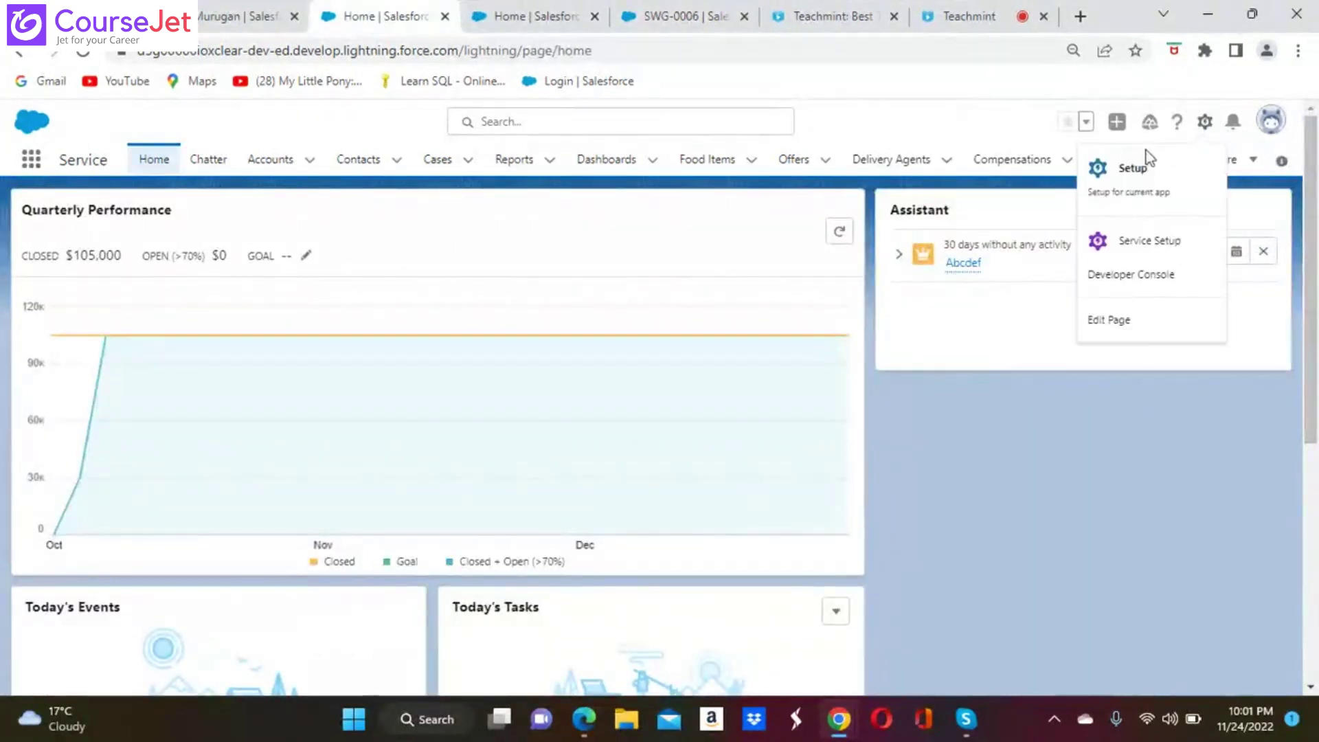
left_click(1125, 172)
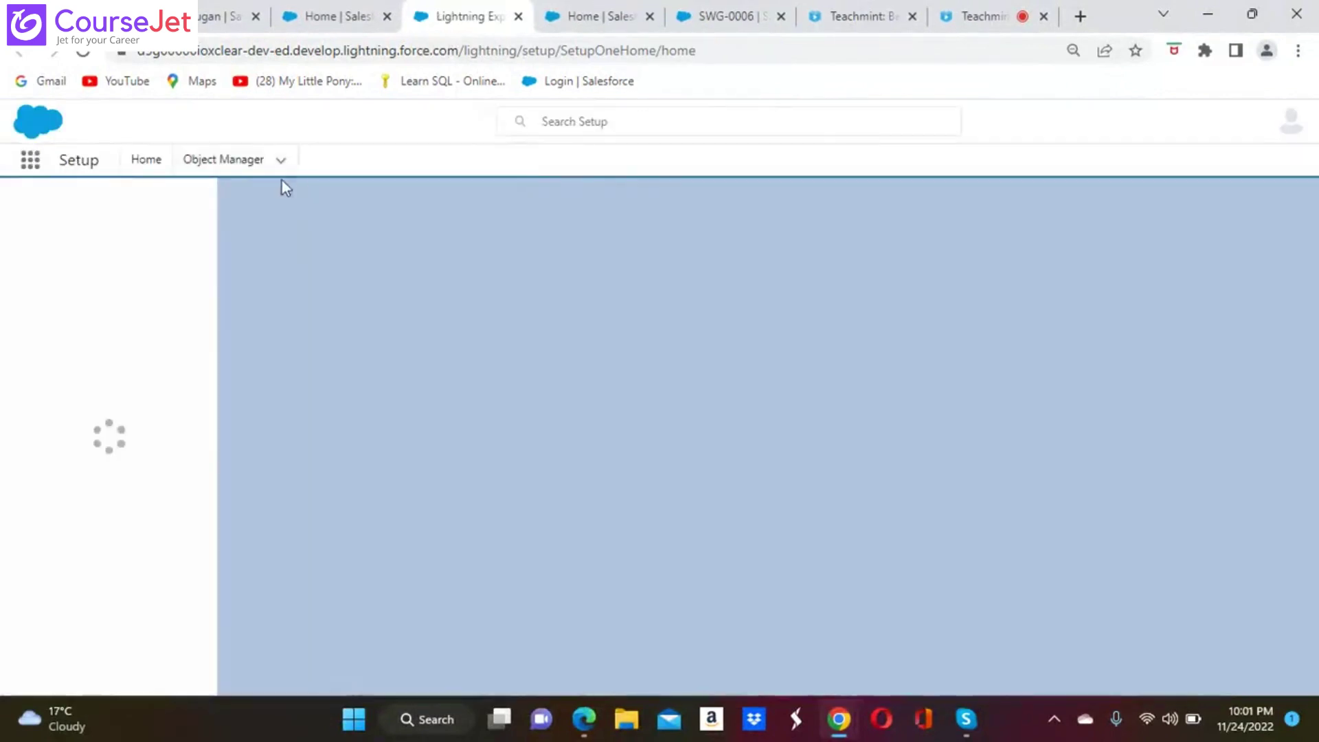
left_click(236, 165)
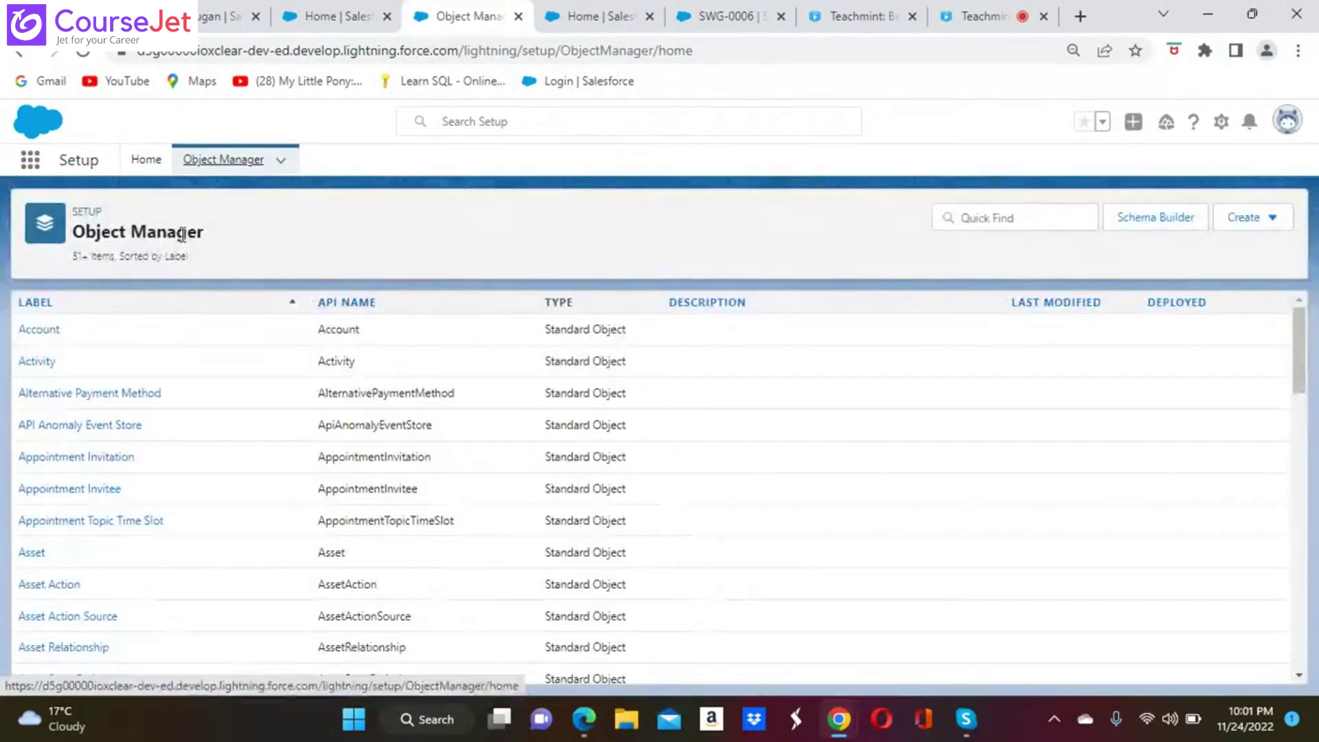
left_click(978, 219)
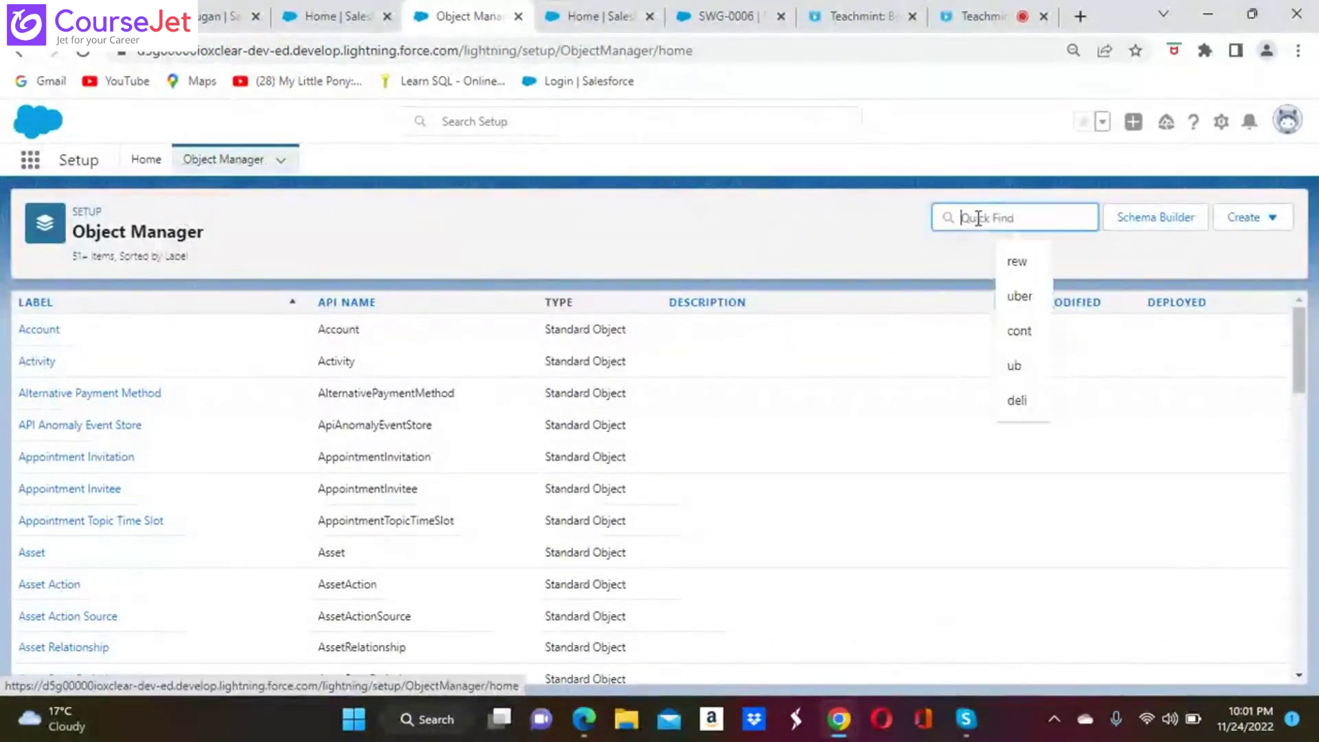
type("sw")
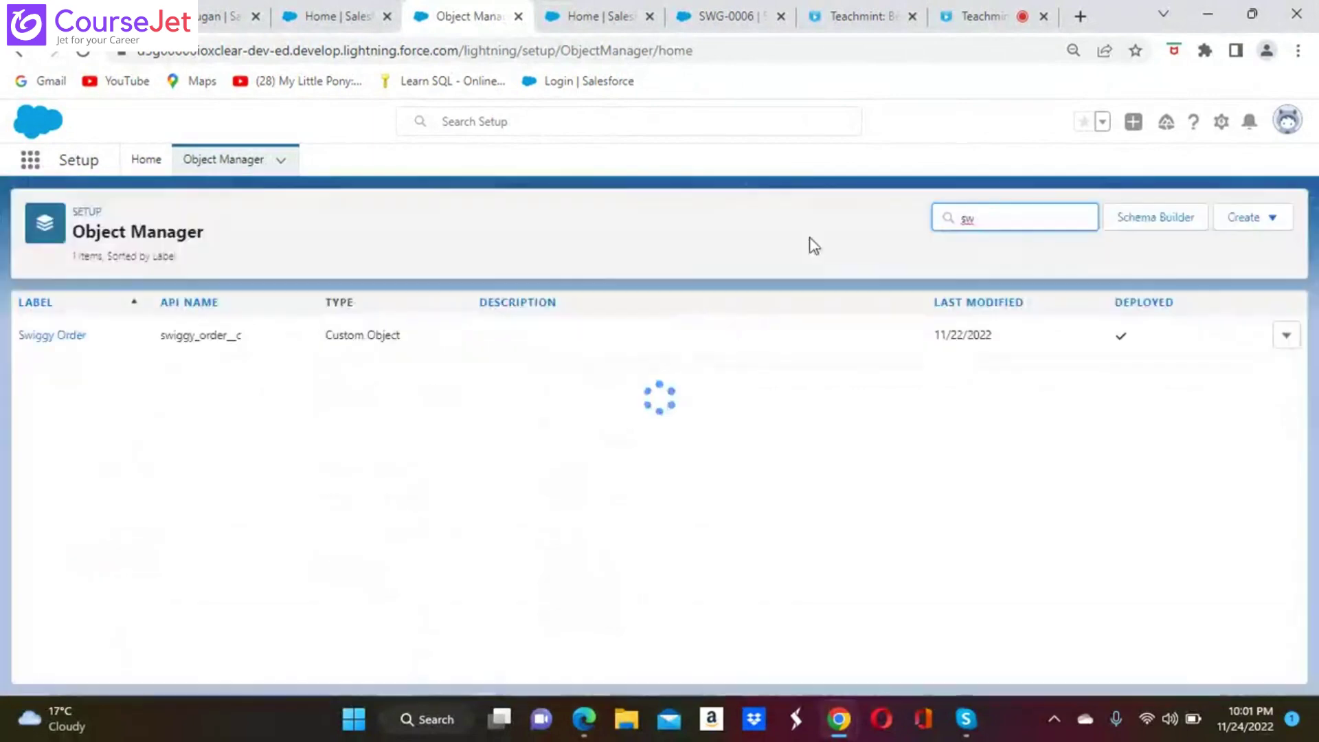
left_click(62, 340)
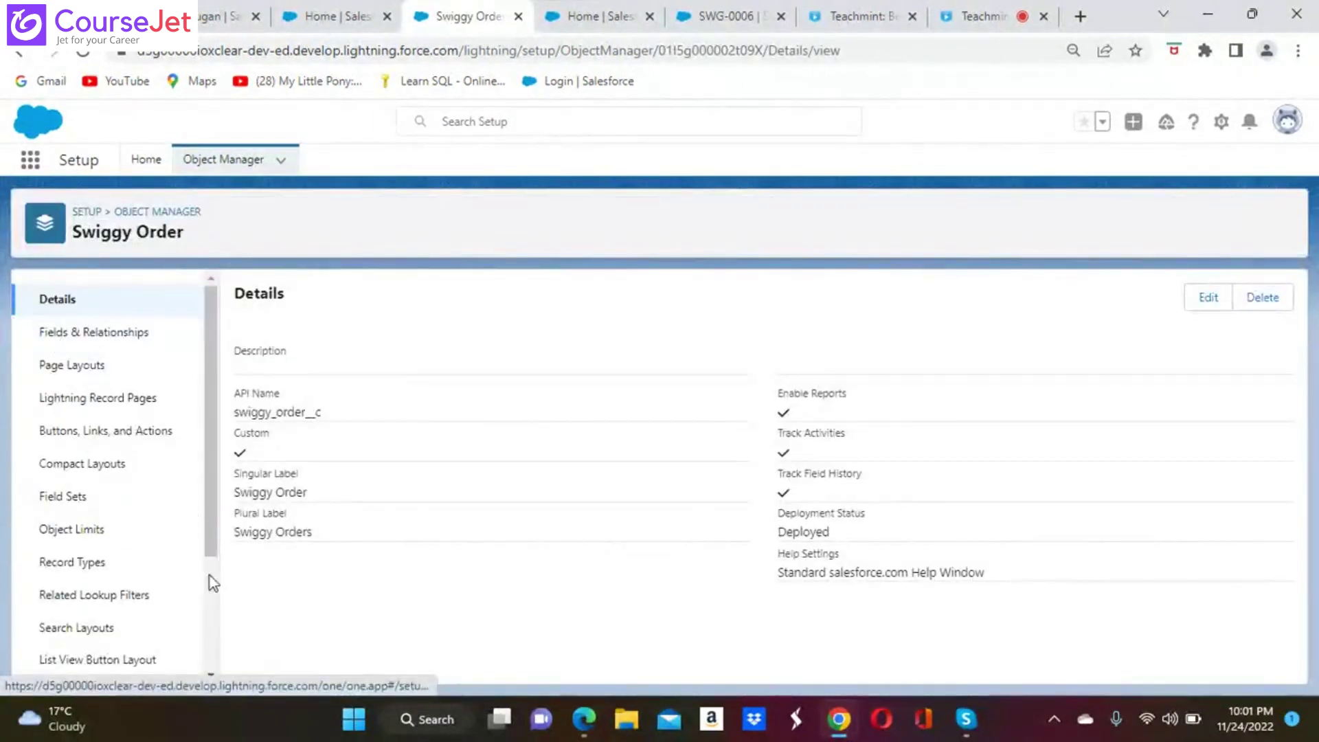
Step: Open the Swiggy Order object's validation rules and start a new rule
left_click(214, 675)
left_click(215, 671)
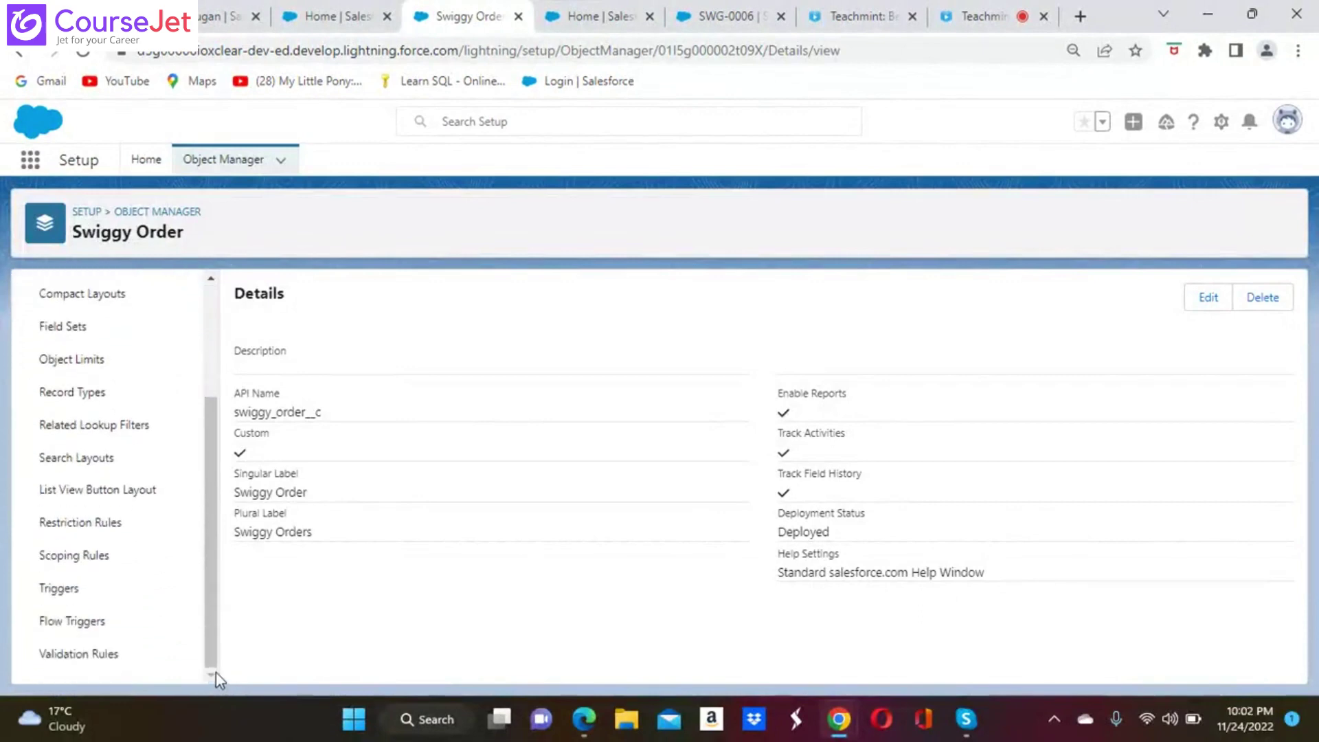
left_click(72, 658)
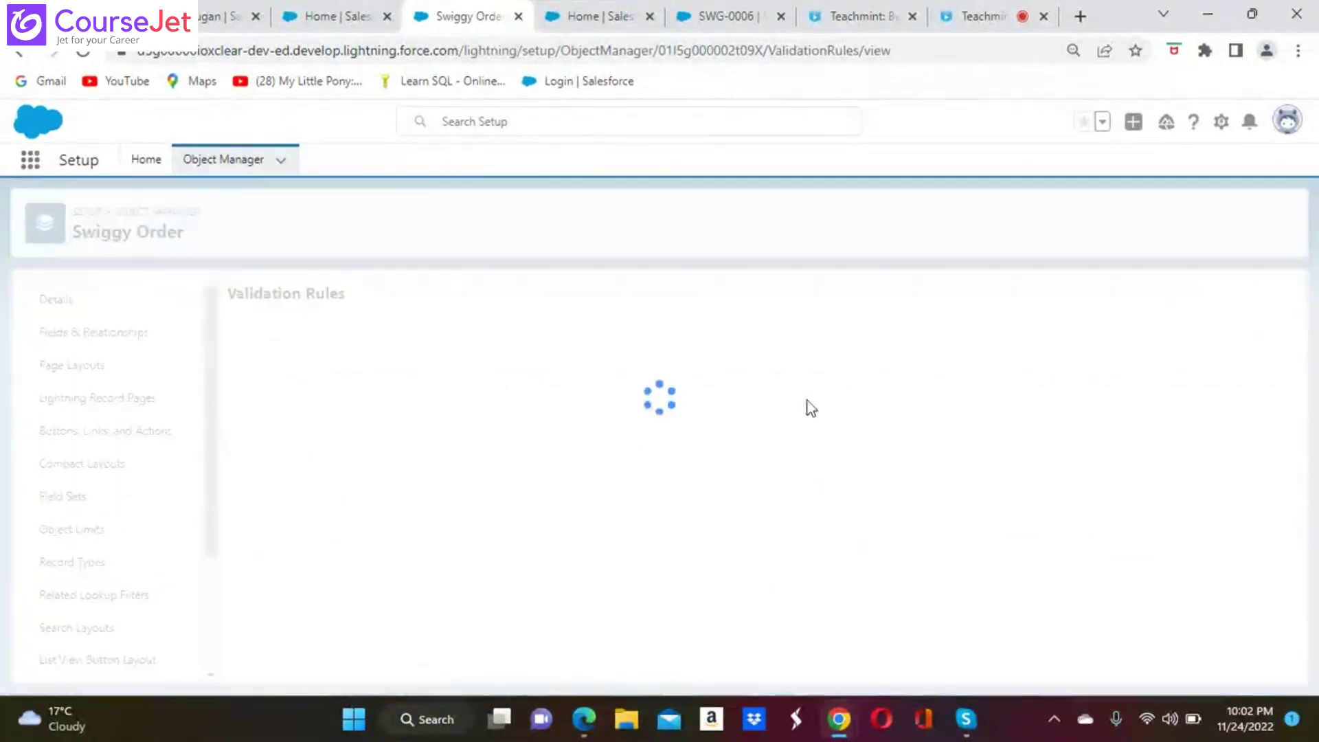
left_click(1274, 298)
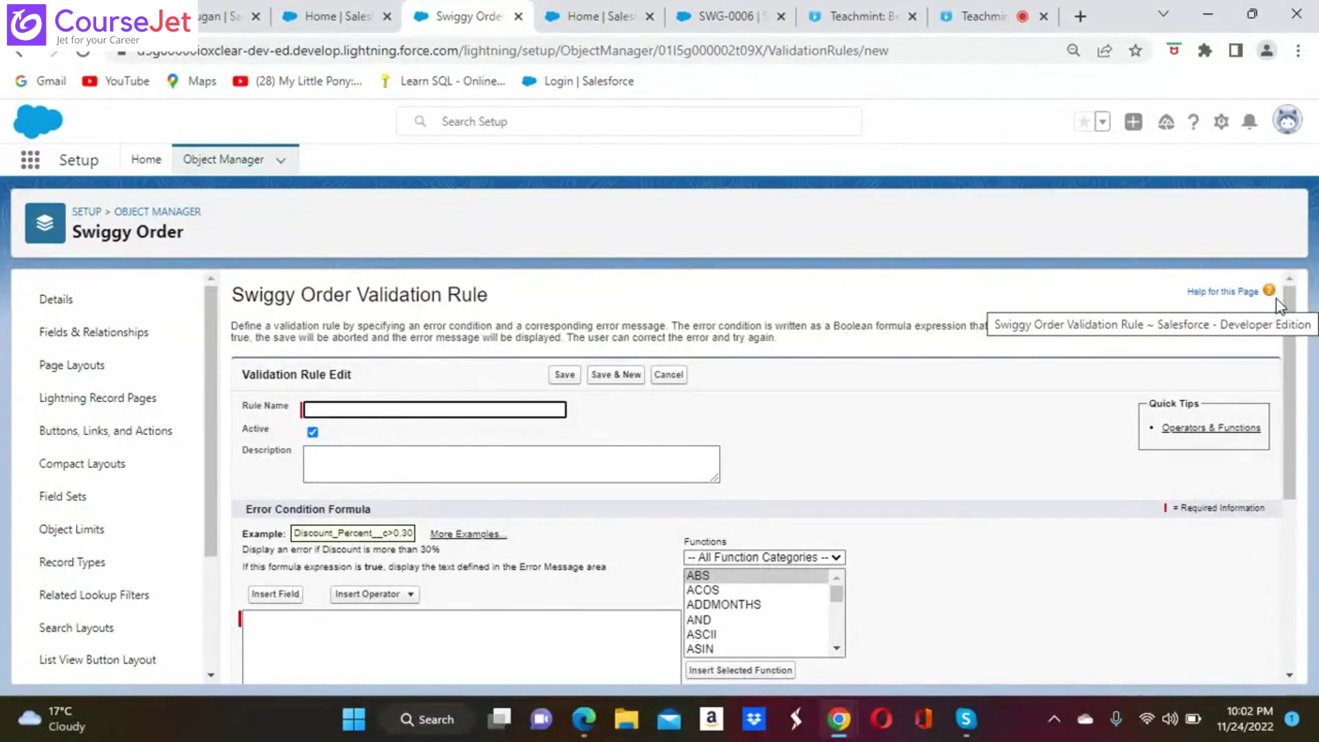
Step: Try Validate Max Discount Price For Junior as the new validation rule's name
left_click(349, 409)
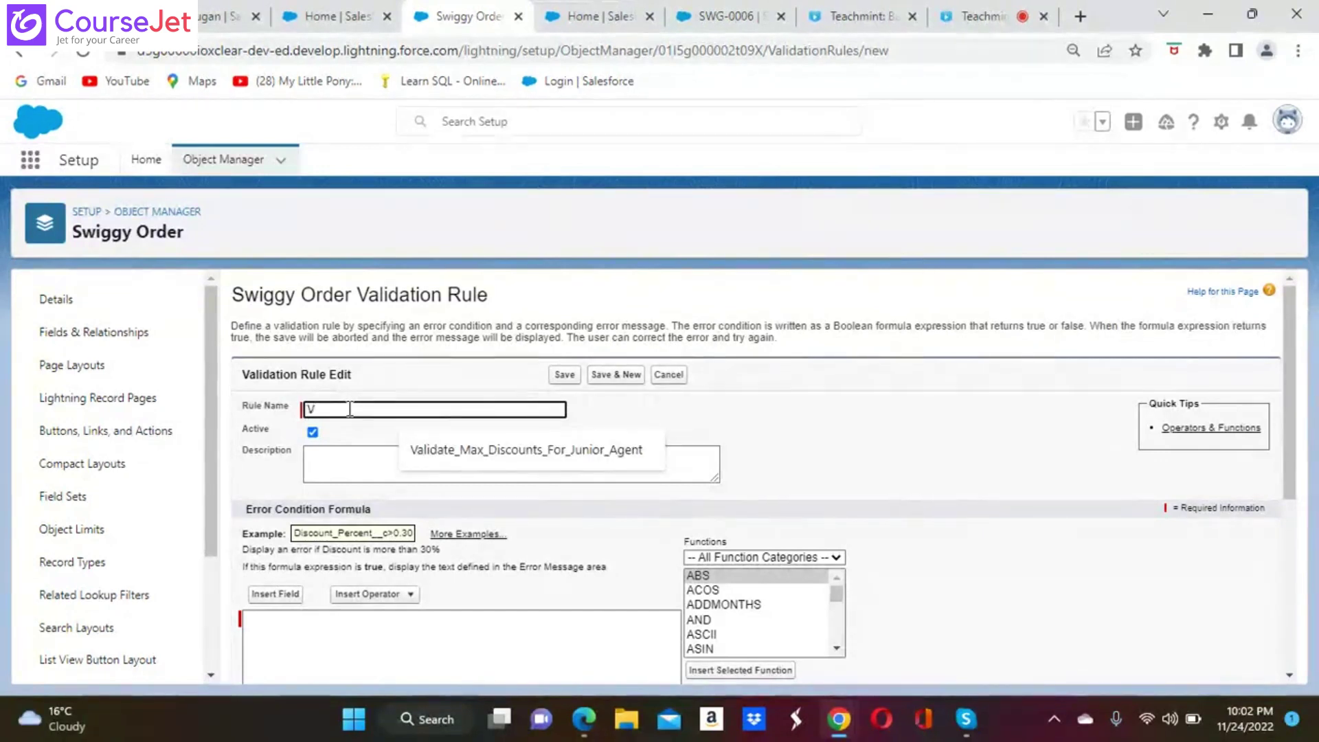
type("Validate")
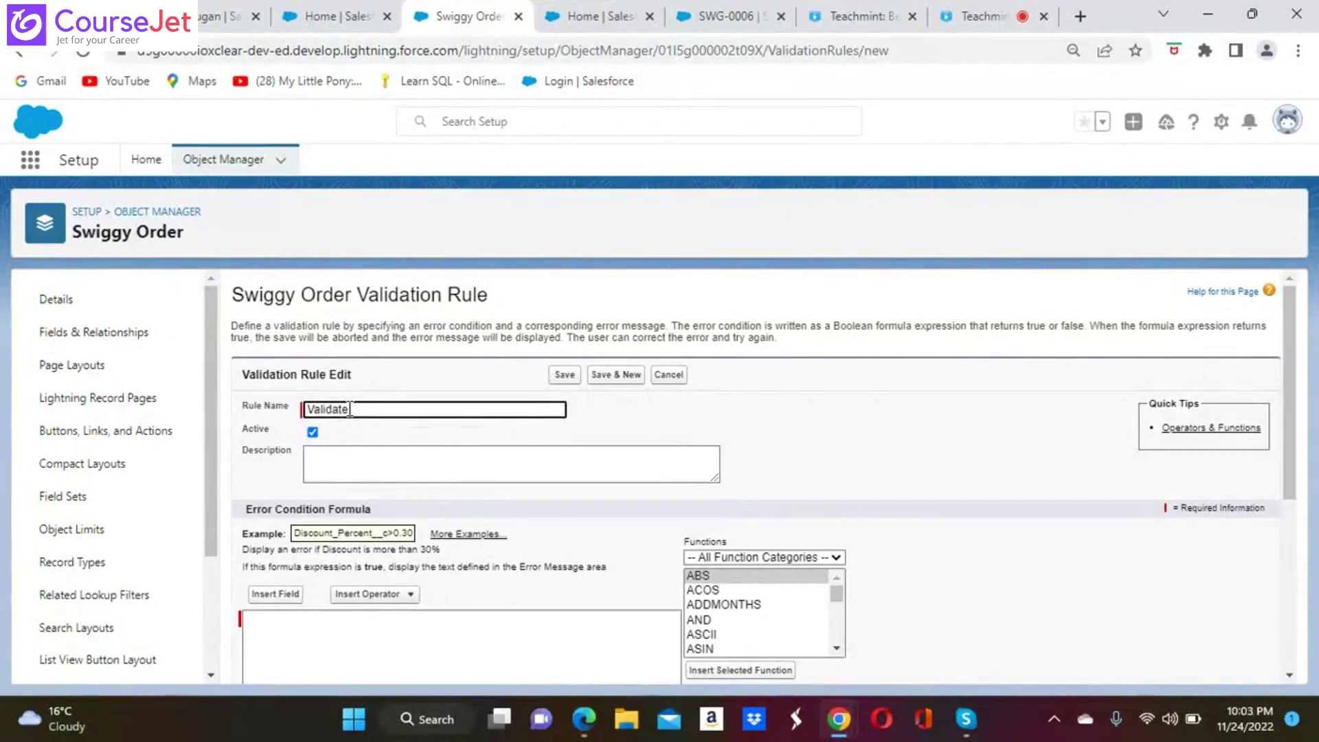
type("_Max")
type("_")
type("P")
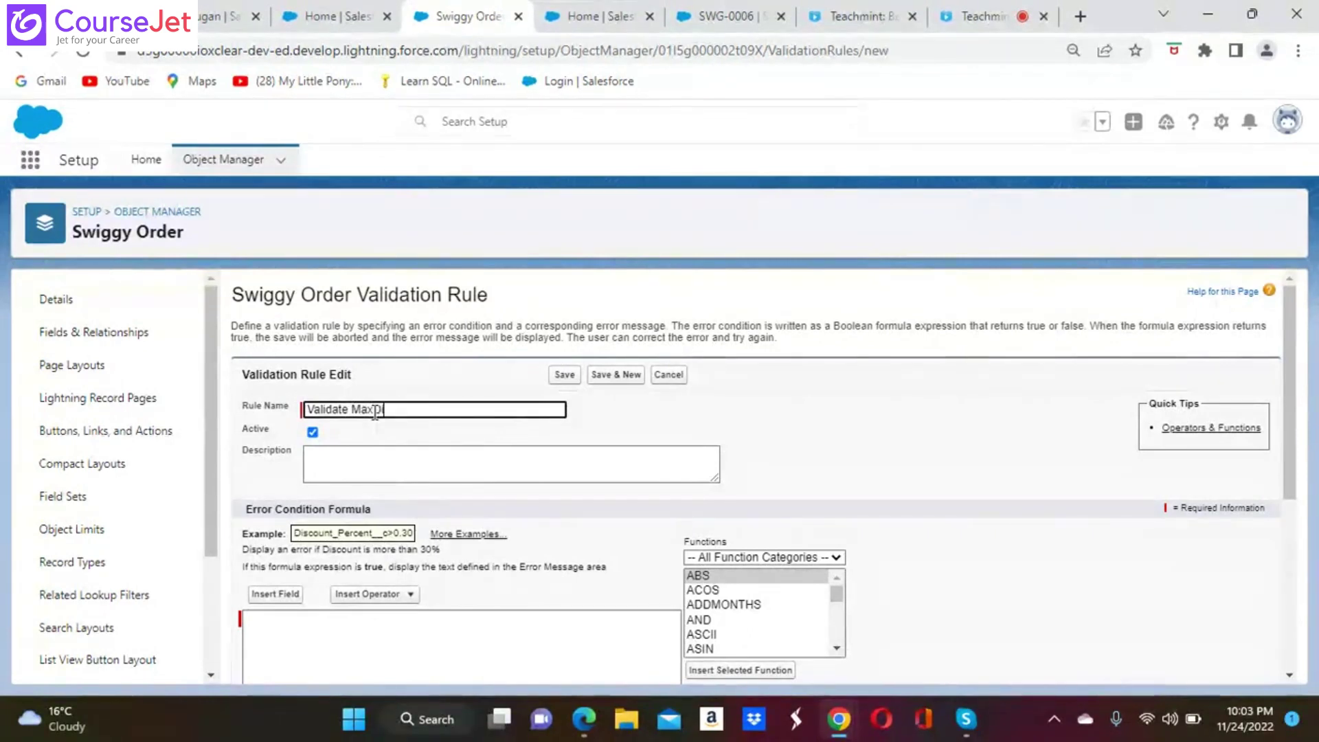
type("iscount ")
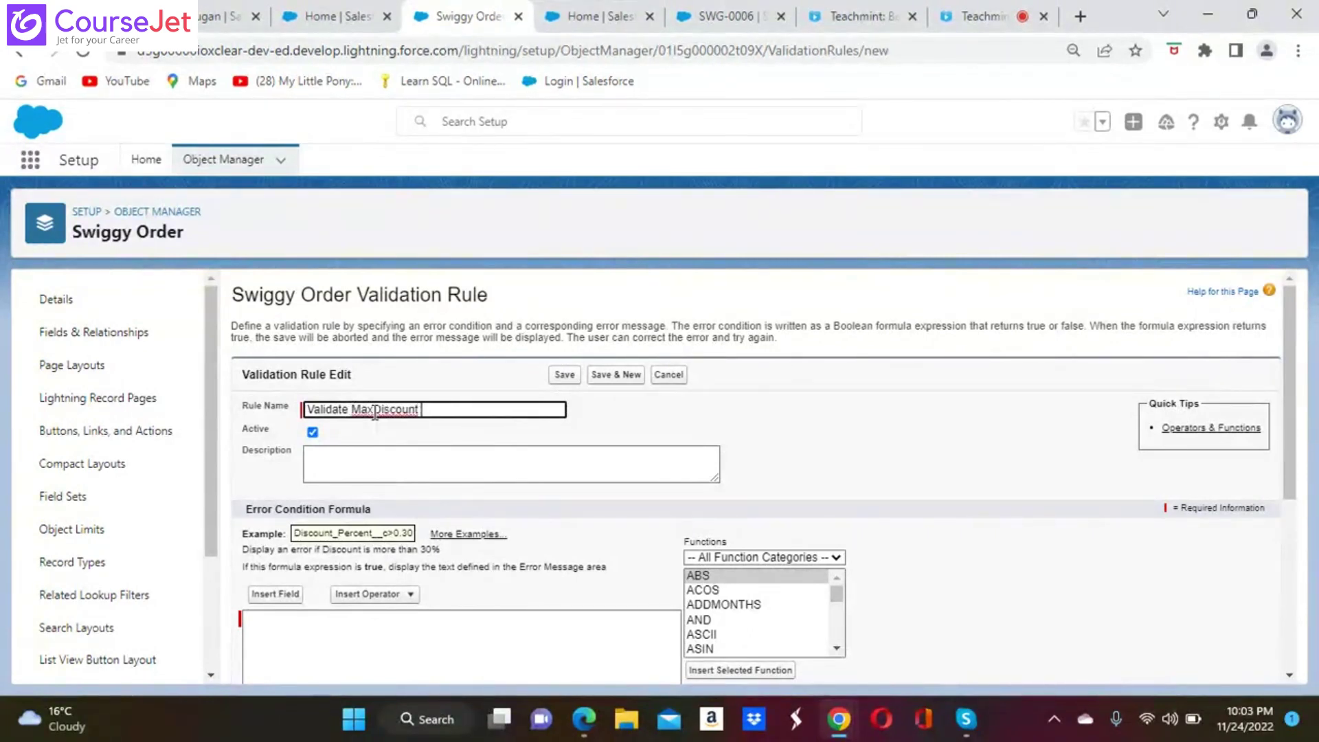
type("Price For JUnior")
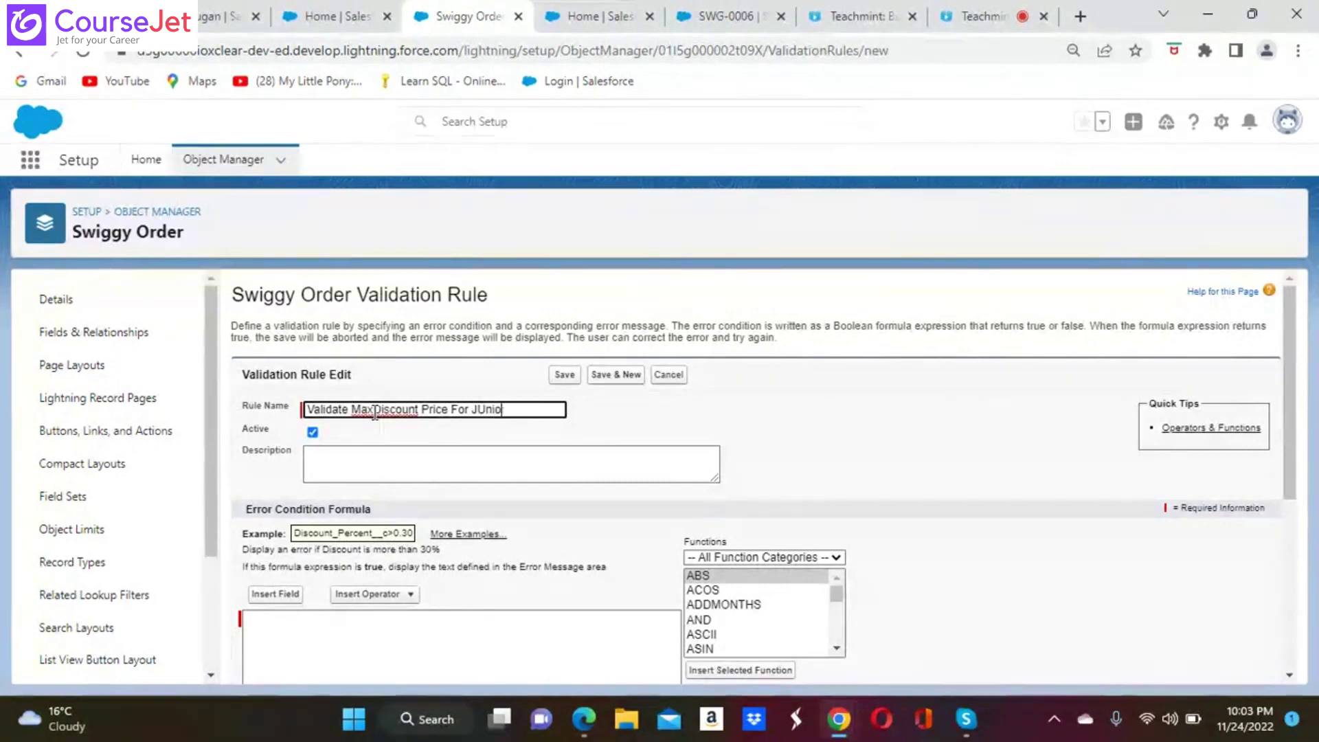
key("BackSpace")
key("BackSpace")
key("BackSpace")
key("BackSpace")
key("BackSpace")
type("unio")
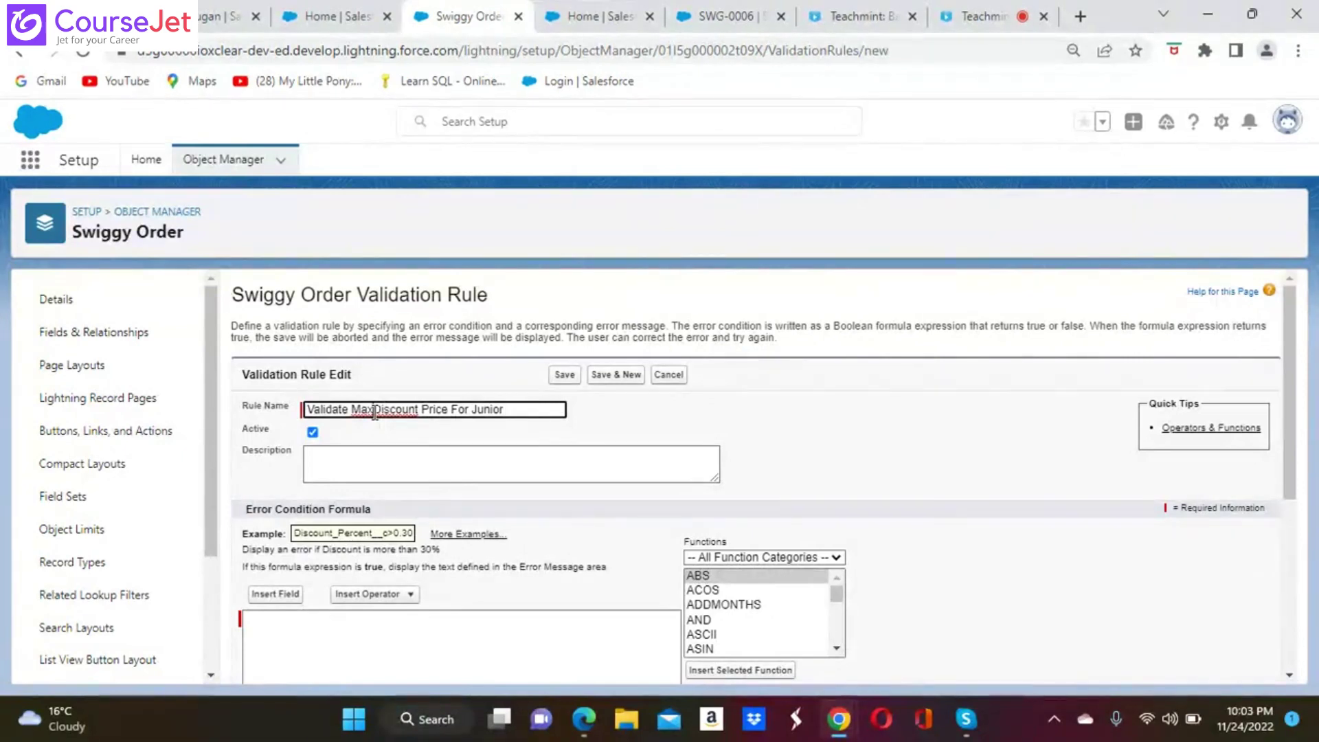
left_click(373, 412)
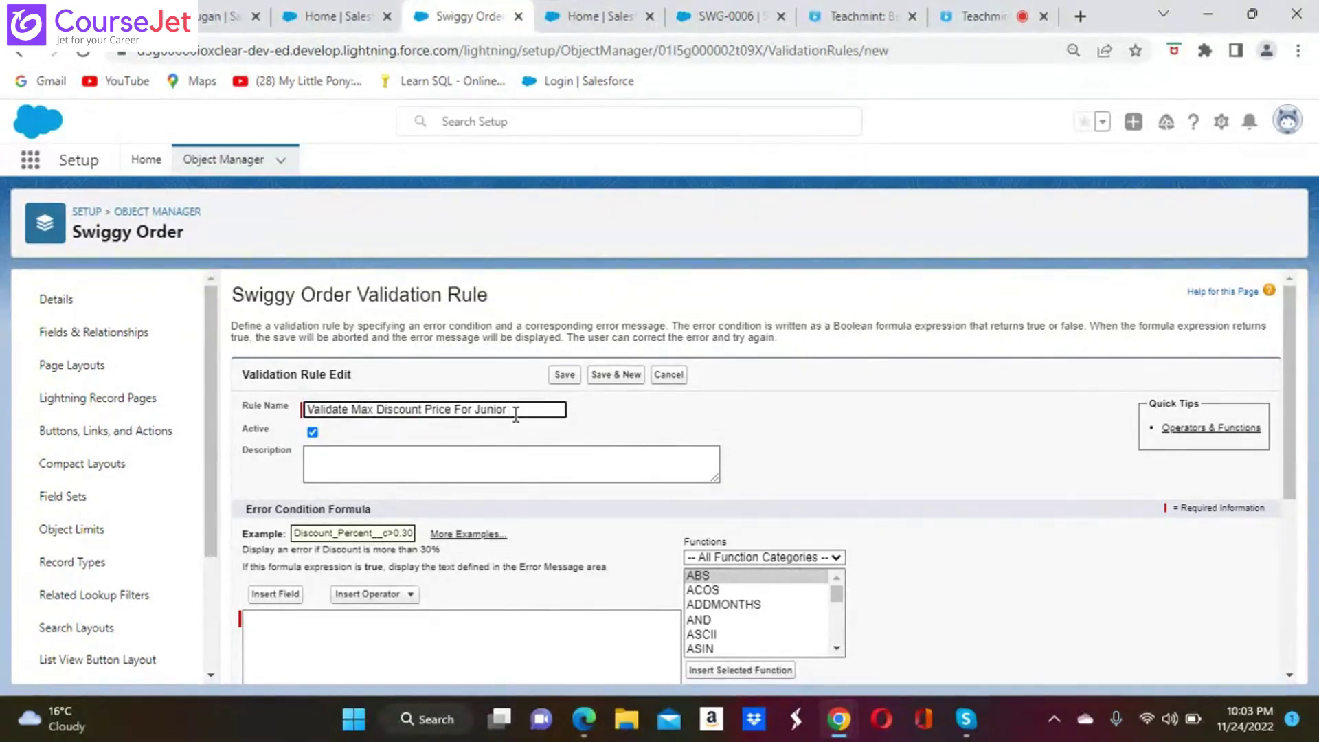
type("D")
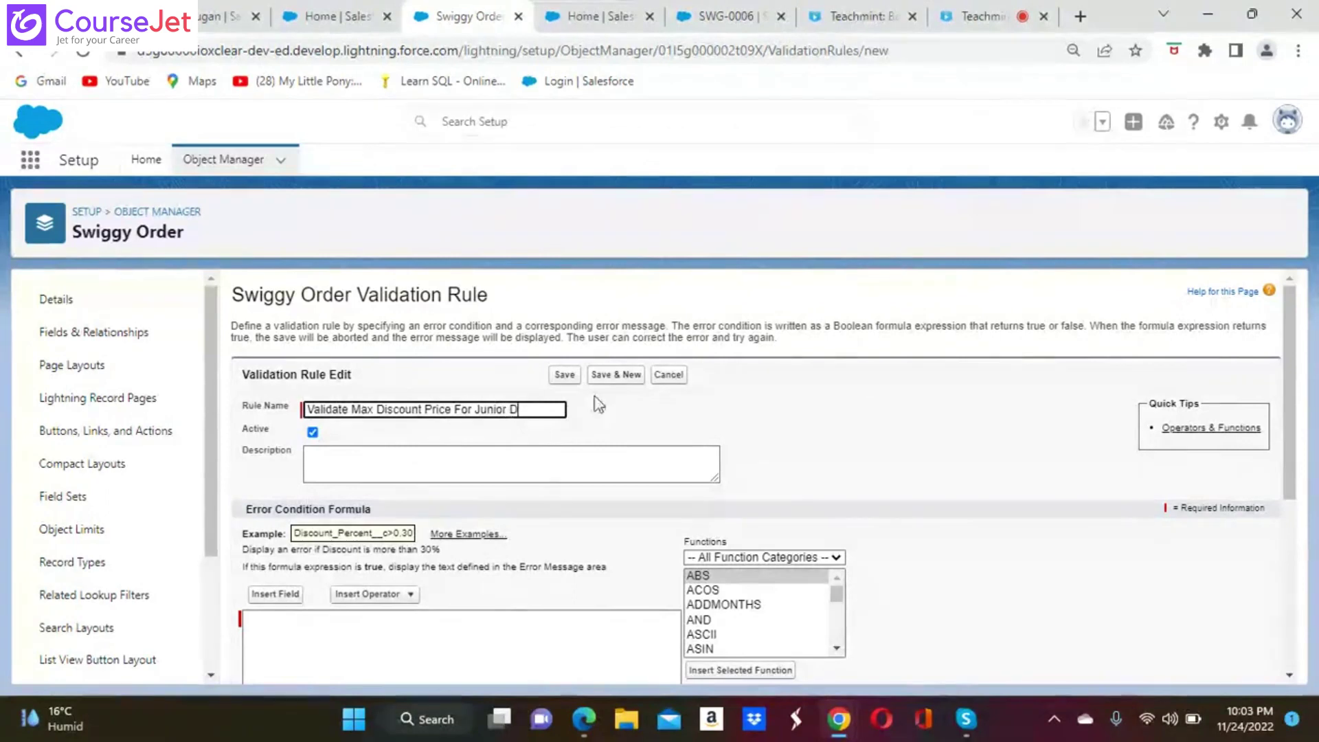
key("BackSpace")
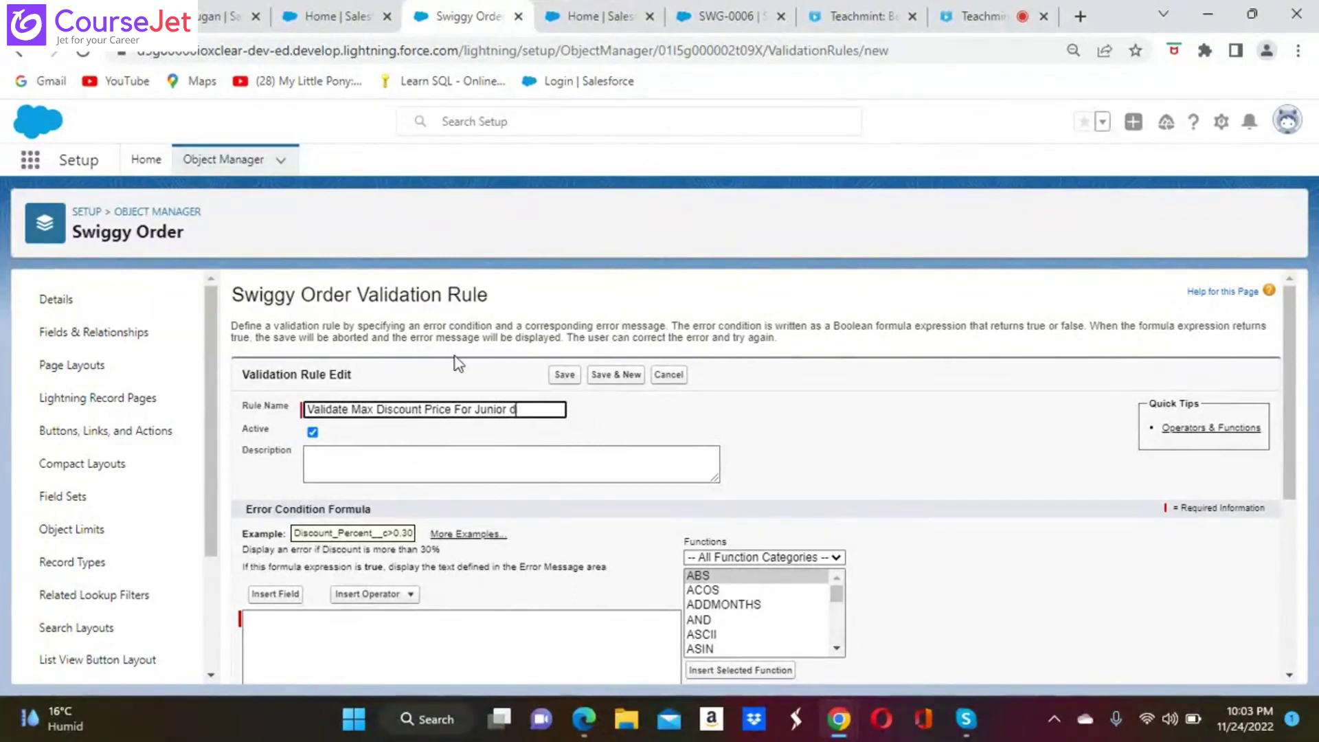
key("BackSpace")
type("D")
key("BackSpace")
type("A")
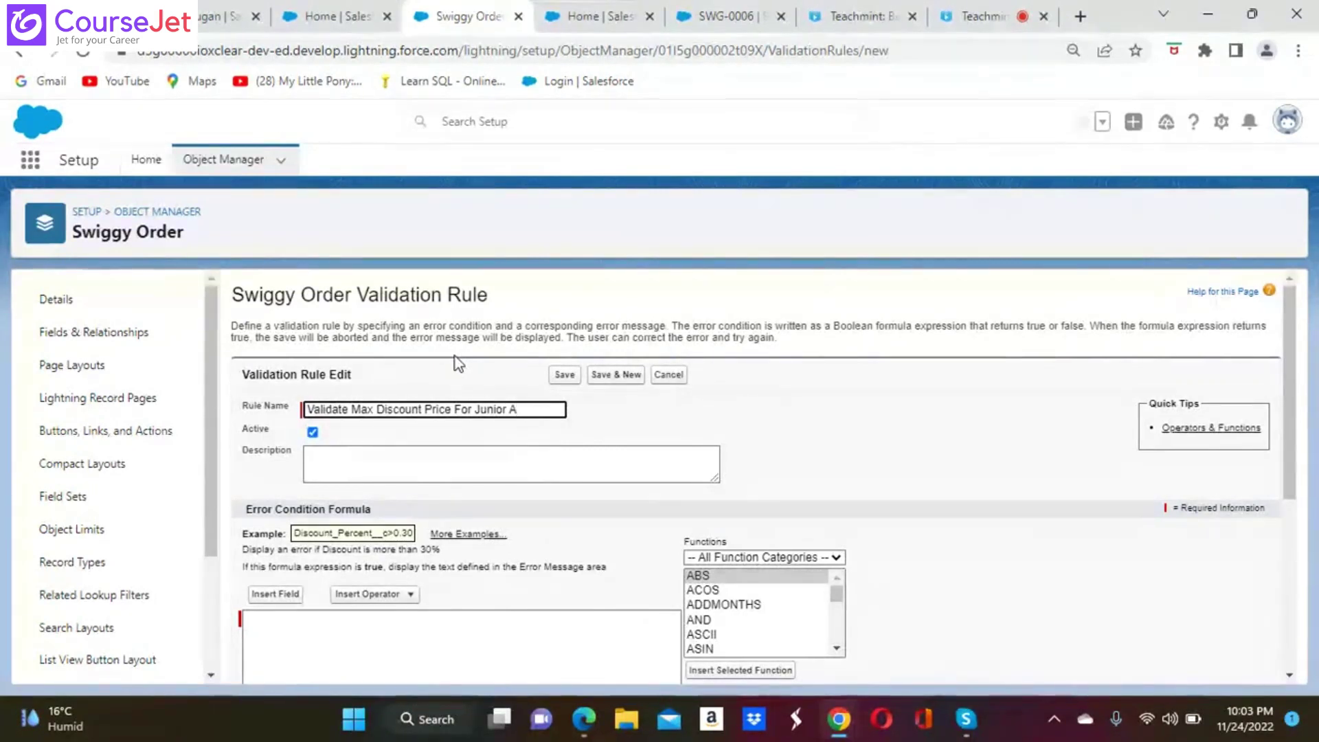
key("BackSpace")
type("A")
Step: Look through the Swiggy Order fields that can be inserted into the error condition formula
left_click(267, 595)
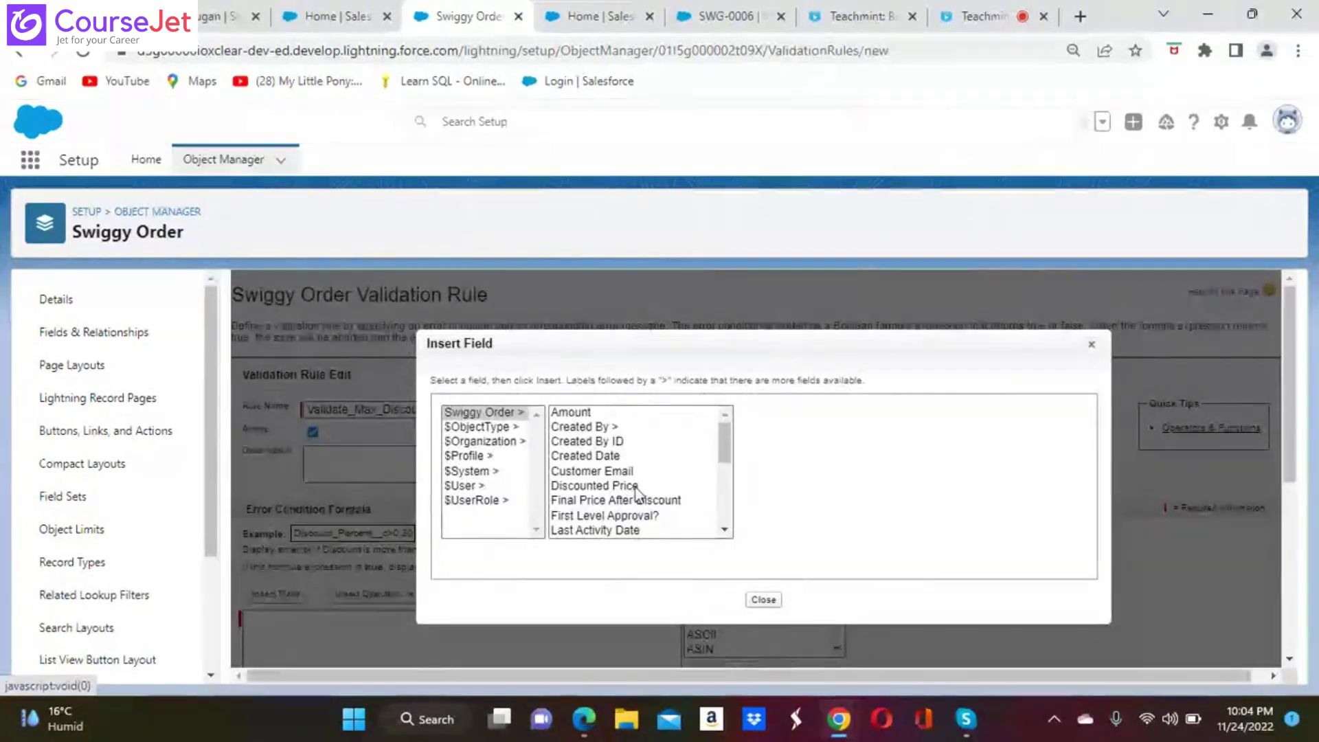
left_click(725, 531)
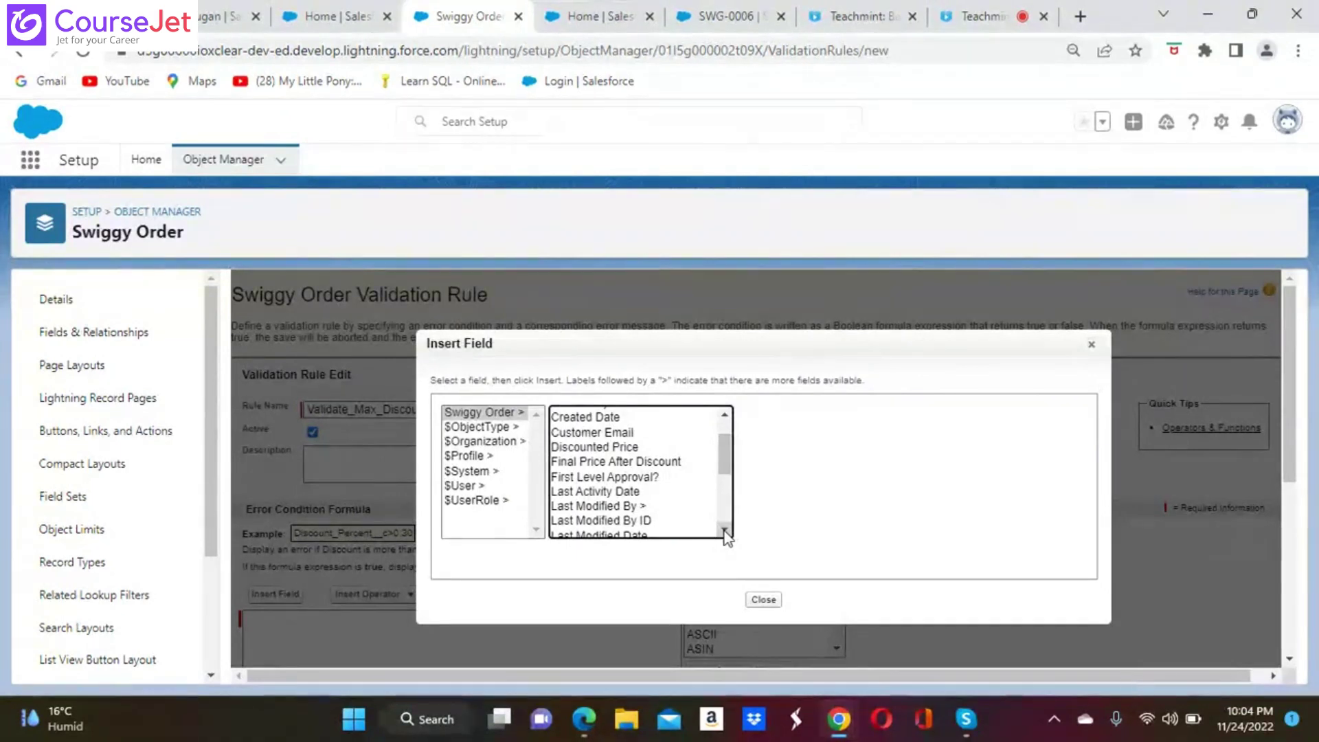
left_click(774, 605)
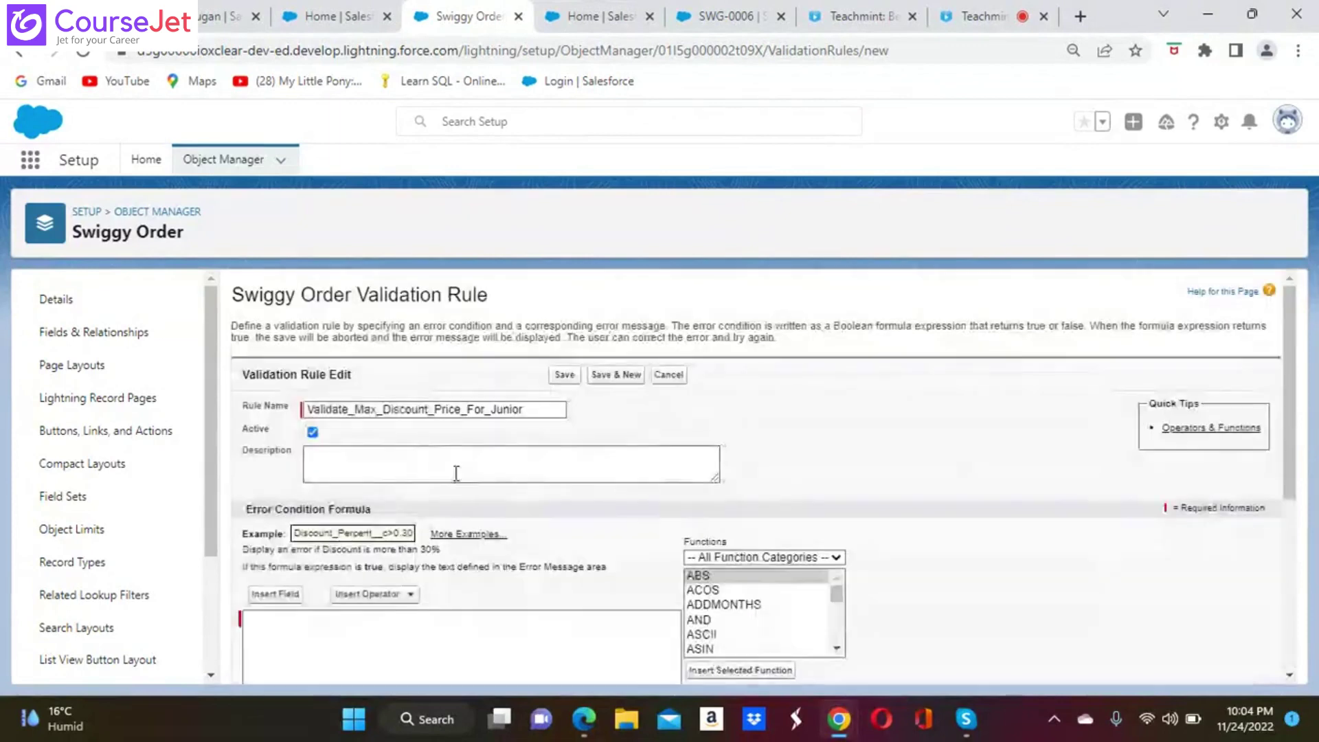
Step: Clear the rule name and replace it with the previously used name Validate_Max_Discounts_For_Junior_Agent
left_click(534, 413)
key("BackSpace")
key("BackSpace")
key("BackSpace")
key("BackSpace")
key("BackSpace")
key("BackSpace")
key("BackSpace")
key("BackSpace")
key("BackSpace")
key("BackSpace")
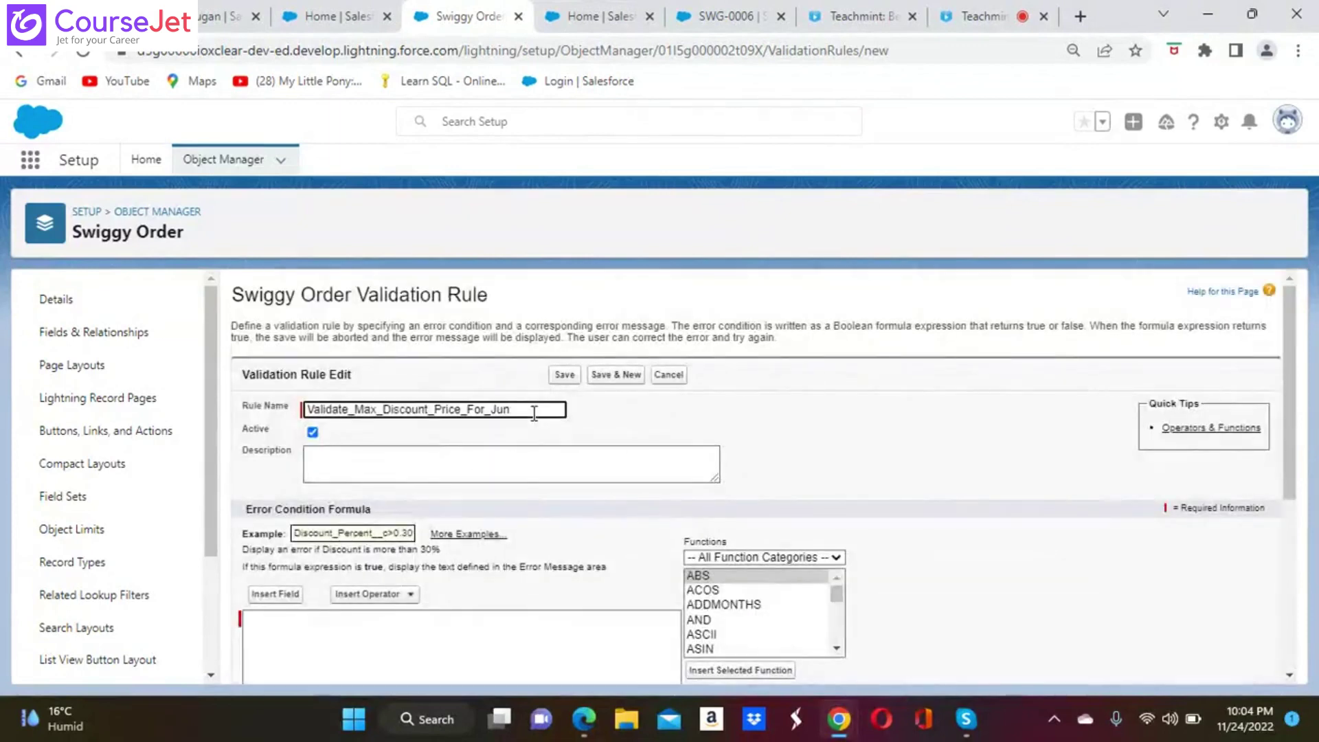
key("BackSpace")
key("BackSpace")
key("BackSpace")
key("BackSpace")
key("BackSpace")
key("BackSpace")
key("BackSpace")
key("BackSpace")
key("BackSpace")
key("BackSpace")
key("BackSpace")
key("BackSpace")
key("BackSpace")
key("BackSpace")
key("BackSpace")
key("BackSpace")
key("BackSpace")
key("BackSpace")
key("BackSpace")
key("BackSpace")
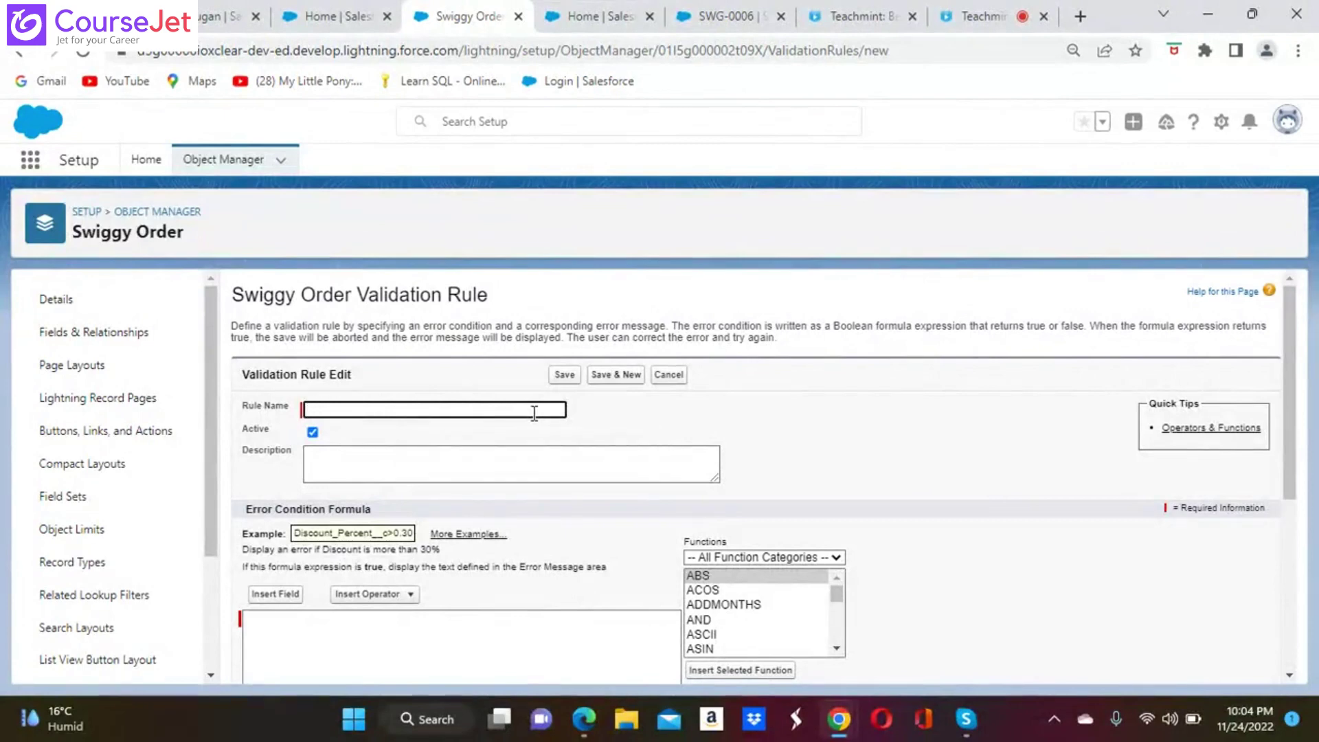
left_click(456, 416)
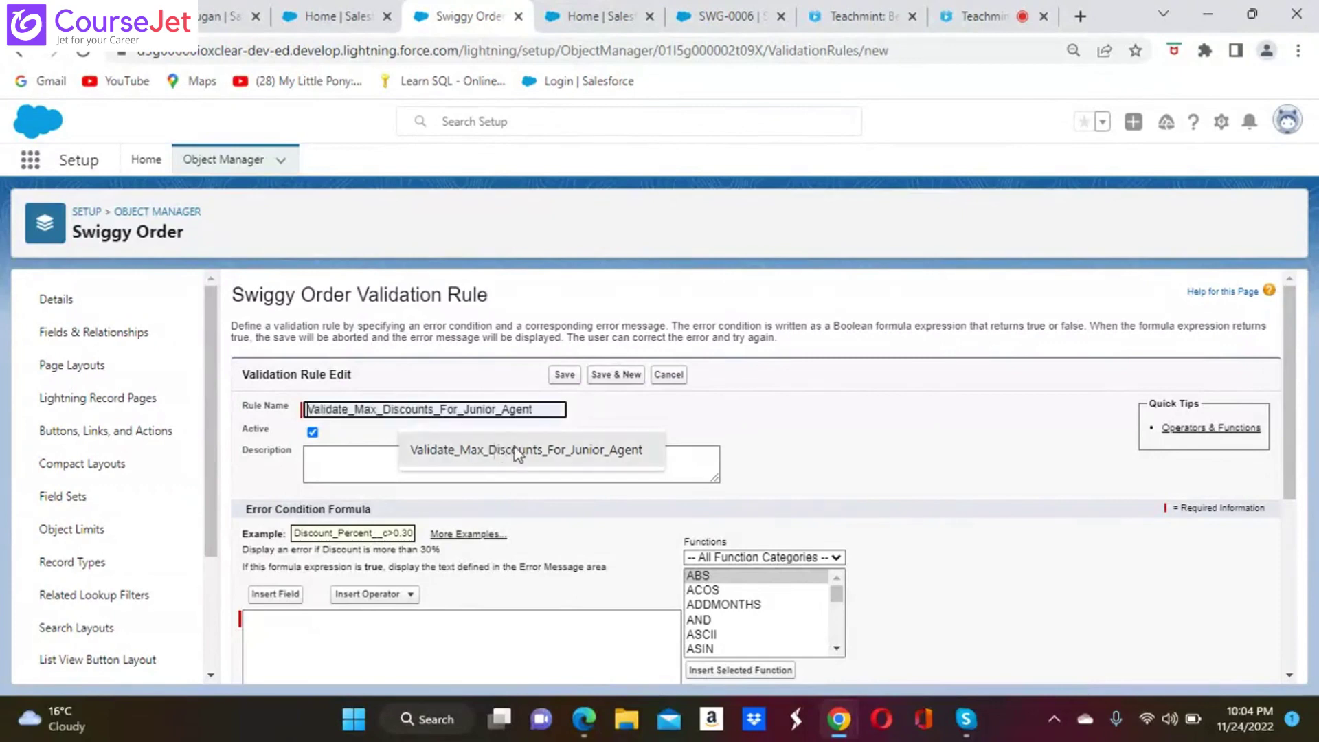
left_click(533, 450)
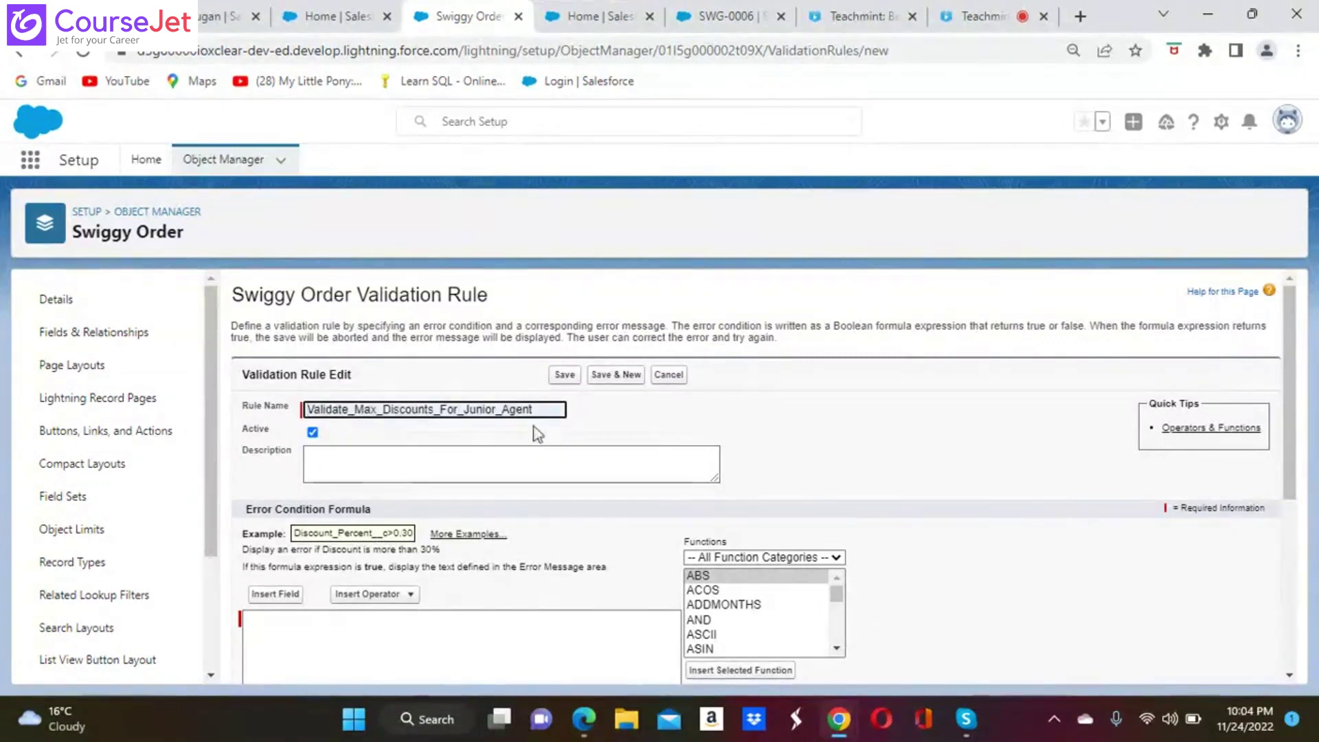
Step: Replace the validation rule's name with Validate Final Price For Junior Agent
left_click(530, 409)
key("BackSpace")
key("BackSpace")
key("BackSpace")
key("BackSpace")
key("BackSpace")
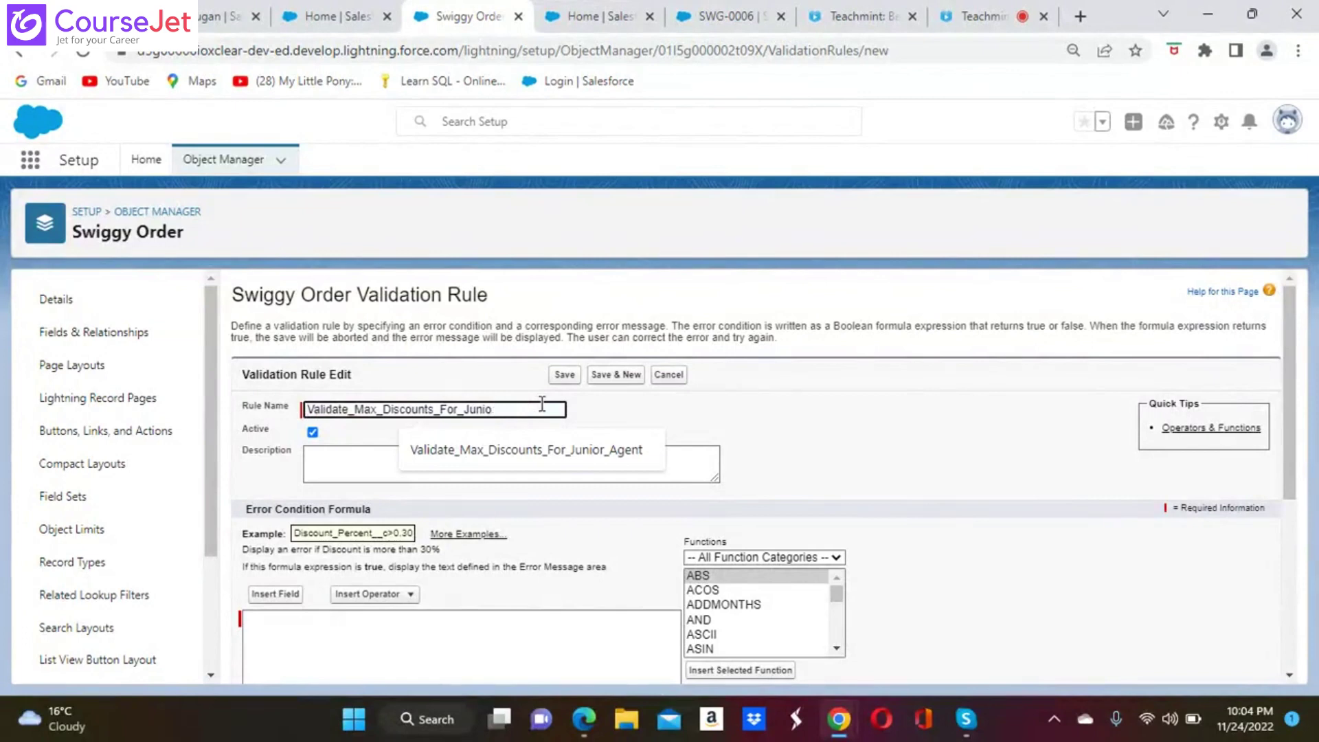
key("BackSpace")
key("BackSpace")
key("BackSpace")
key("BackSpace")
key("BackSpace")
key("BackSpace")
key("BackSpace")
key("BackSpace")
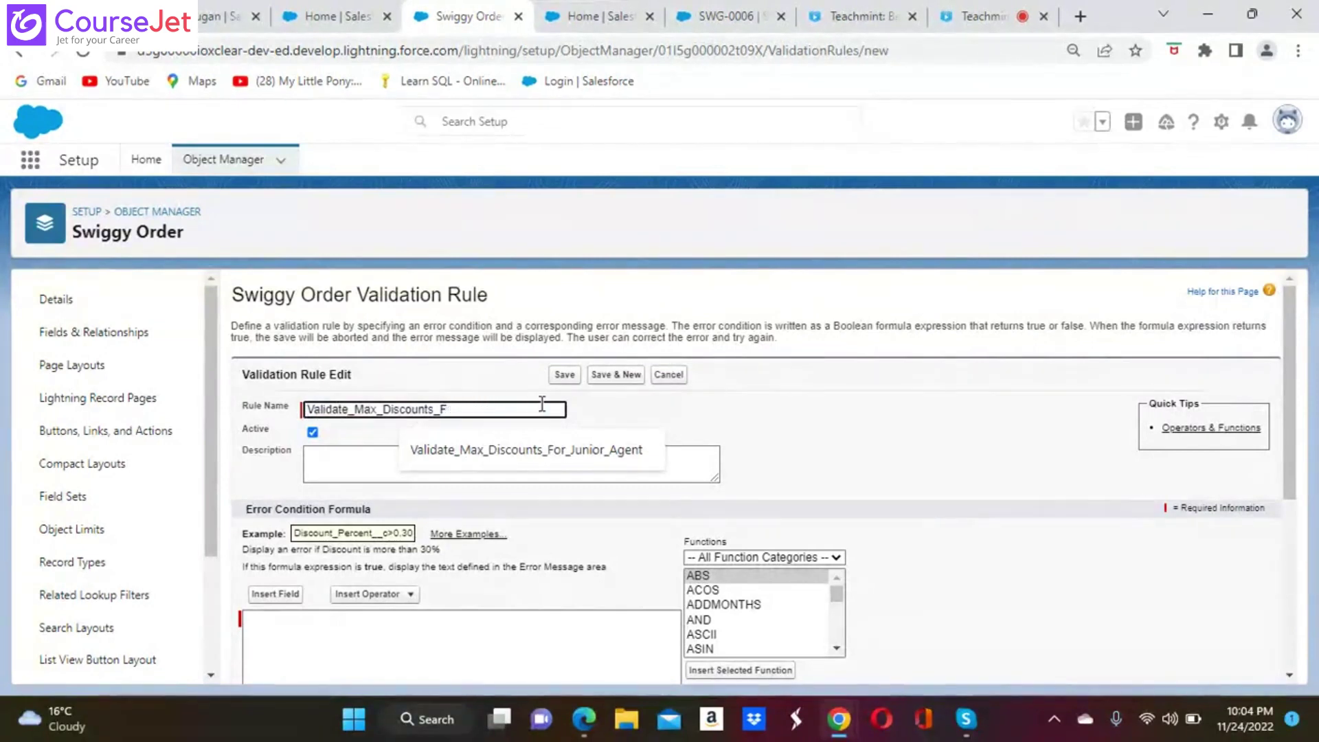
key("BackSpace")
key("BackSpace")
key("BackSpace")
key("BackSpace")
key("BackSpace")
key("BackSpace")
key("BackSpace")
key("BackSpace")
key("BackSpace")
key("BackSpace")
key("BackSpace")
key("BackSpace")
key("BackSpace")
key("BackSpace")
key("BackSpace")
key("BackSpace")
key("BackSpace")
key("BackSpace")
key("BackSpace")
key("BackSpace")
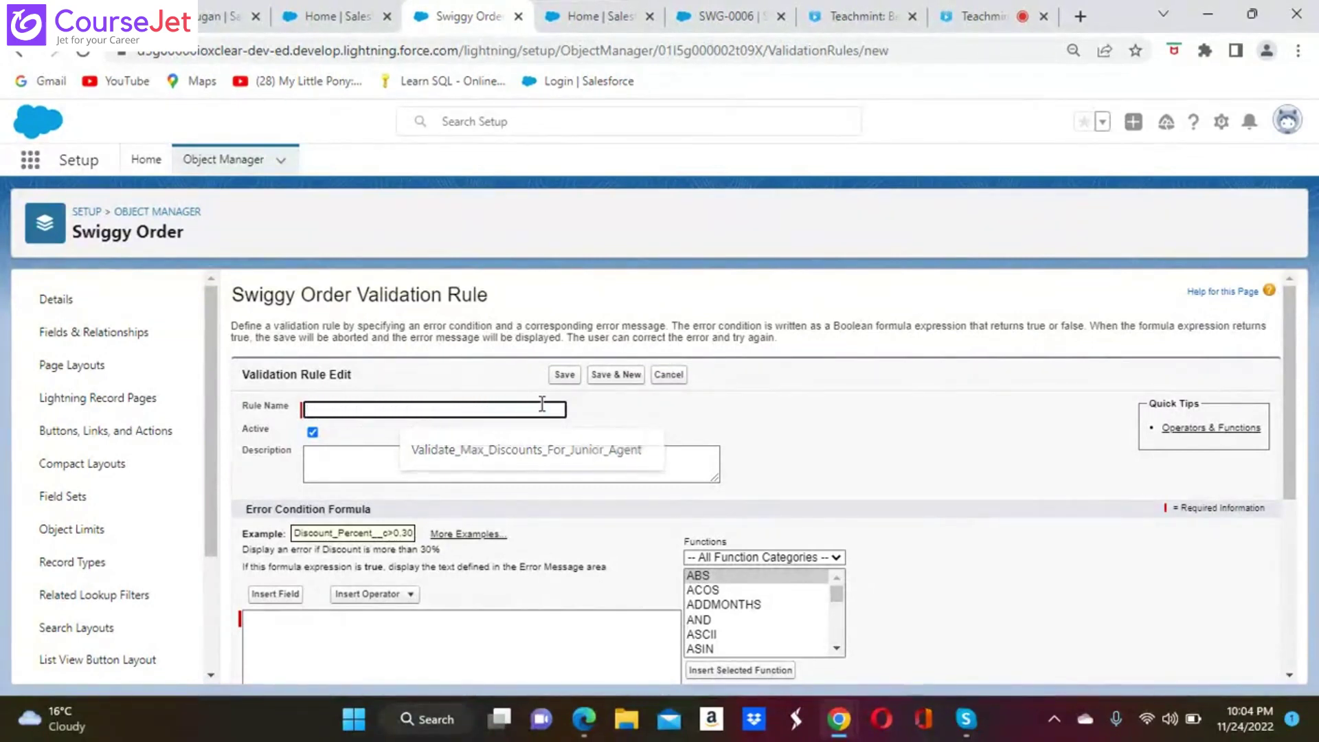
type("V")
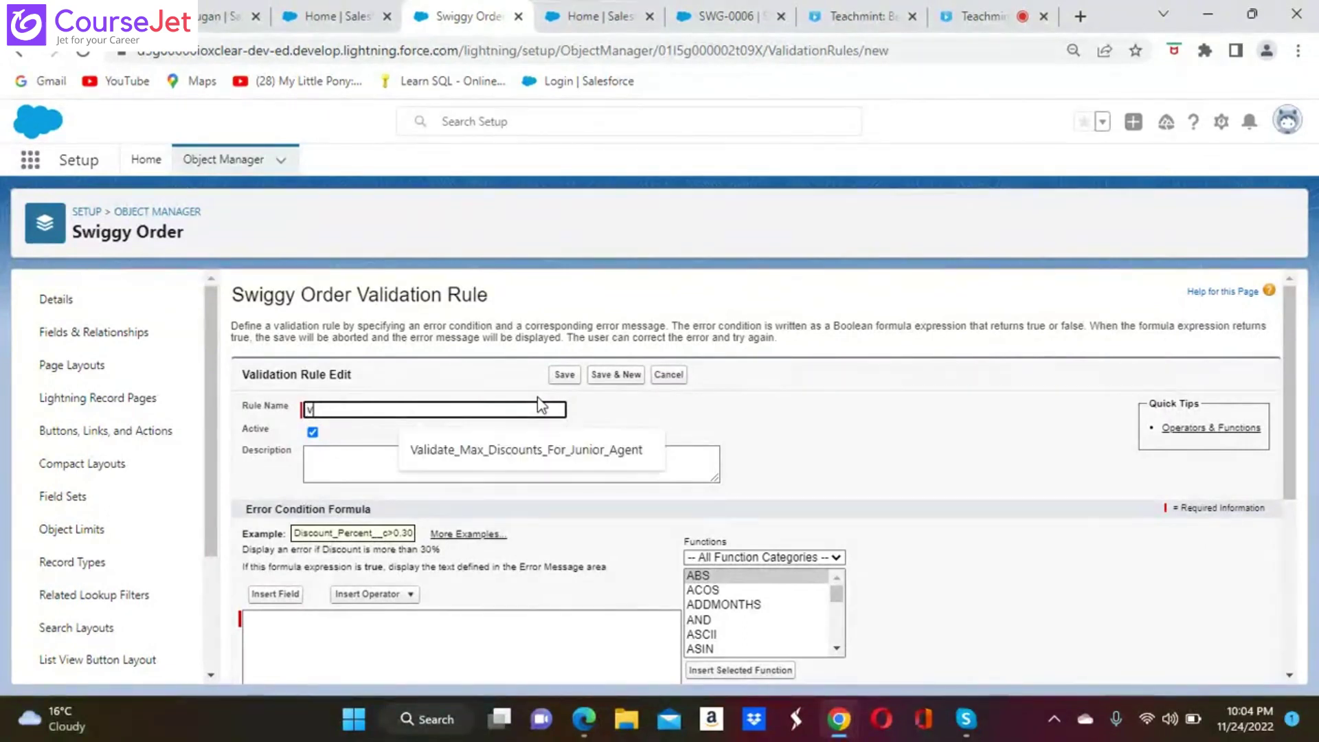
type("A")
key("BackSpace")
key("BackSpace")
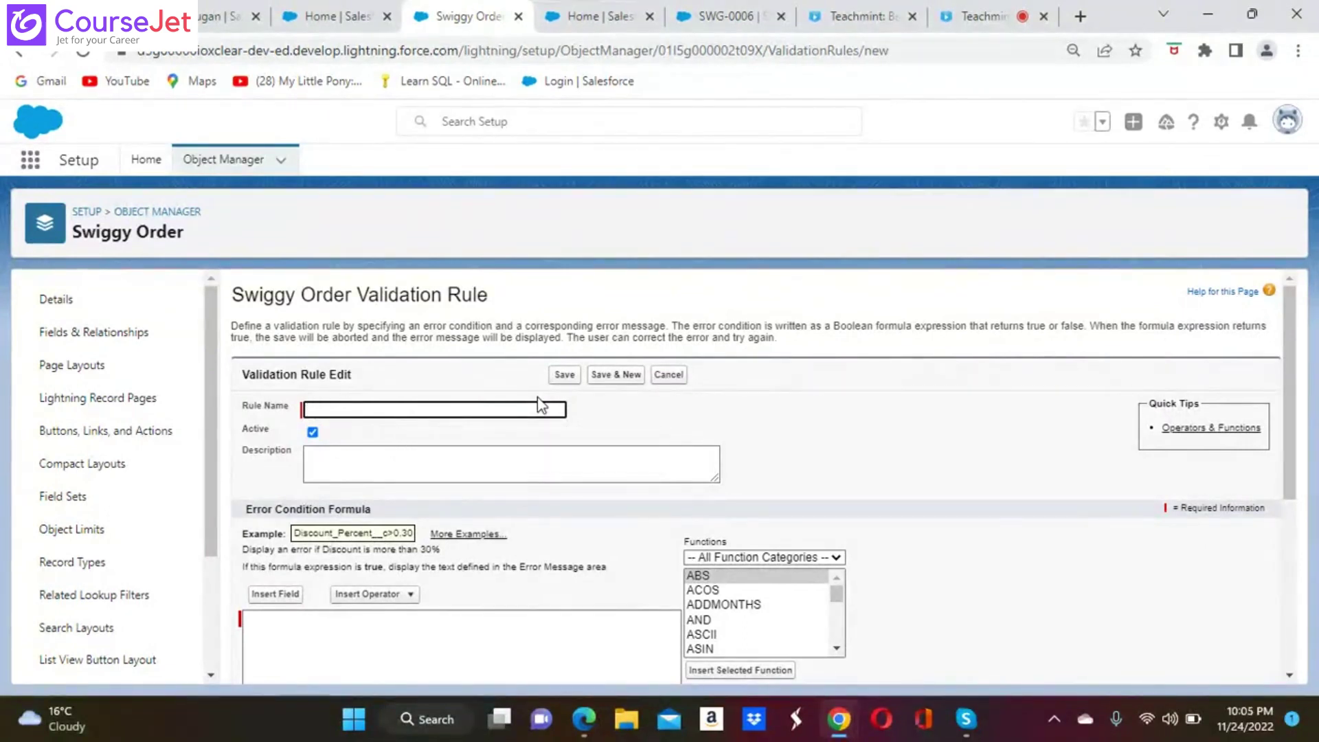
type("Va")
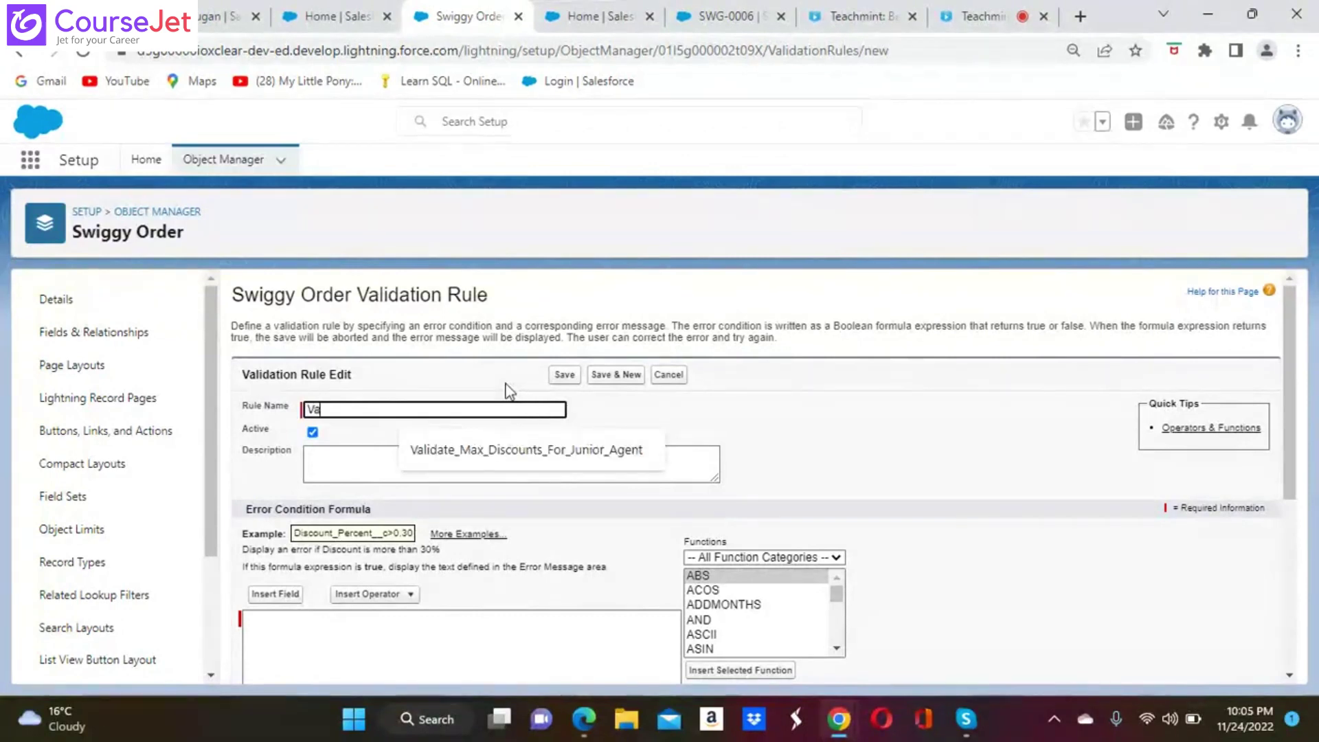
type("lidate")
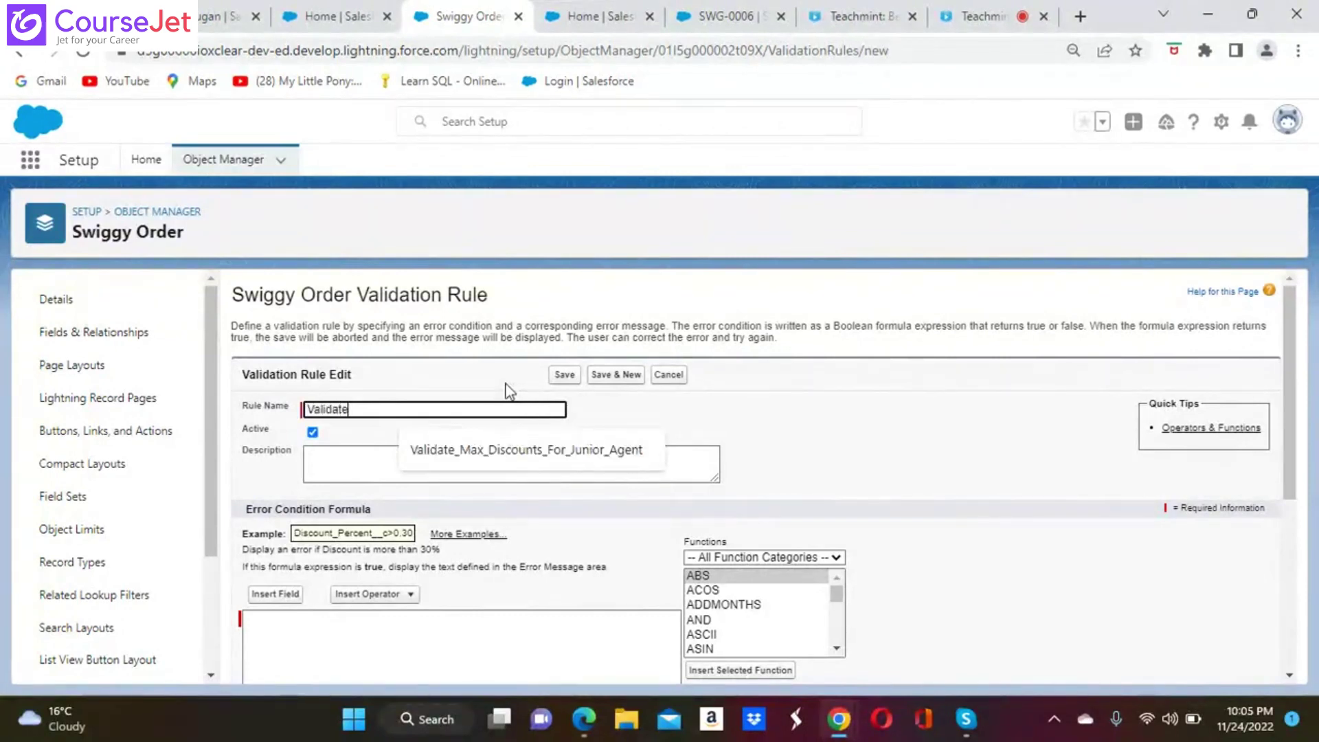
type(" Fina")
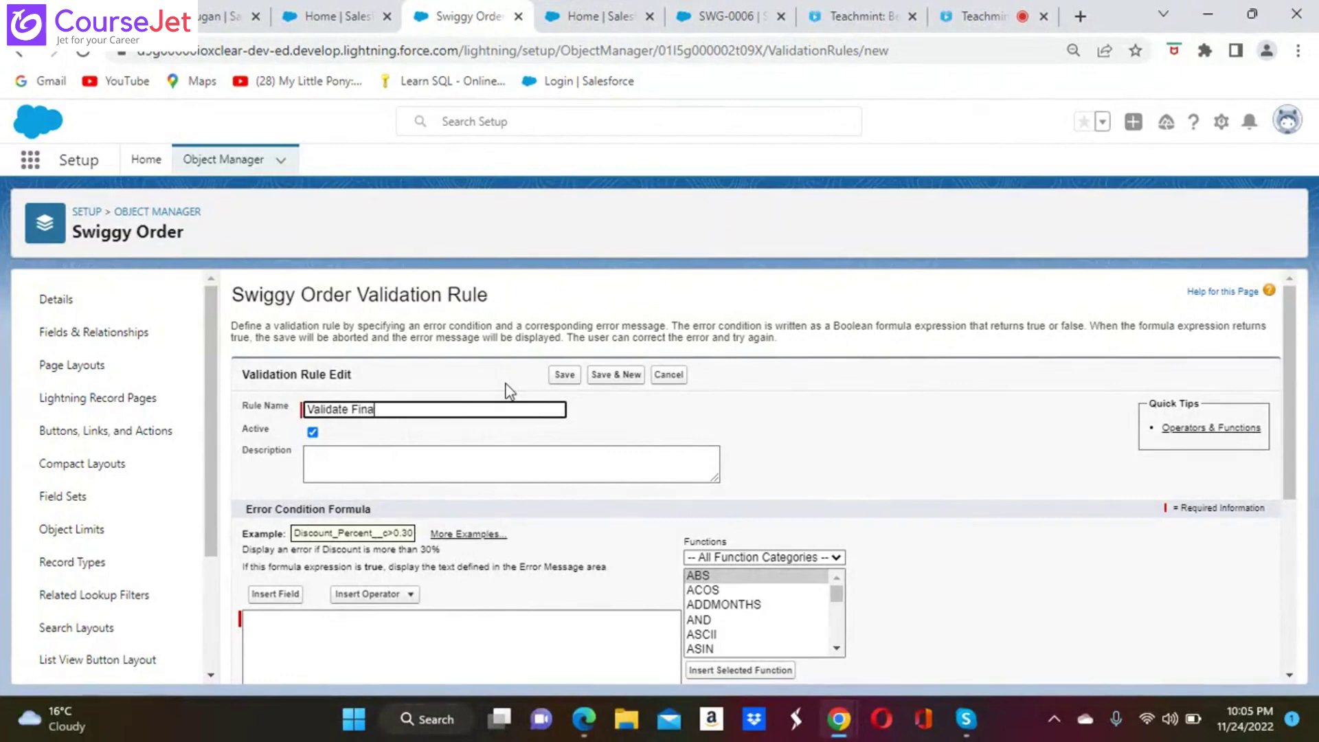
type("l Price For J")
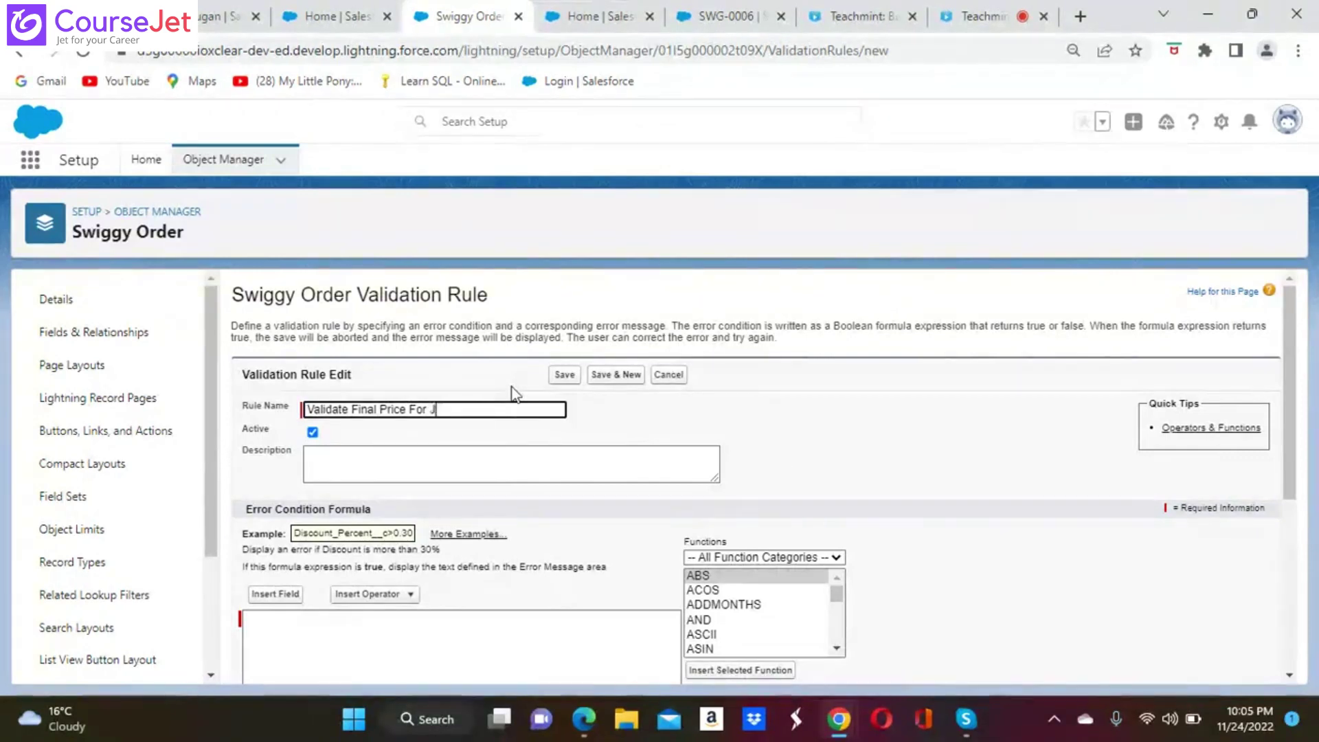
type("unior")
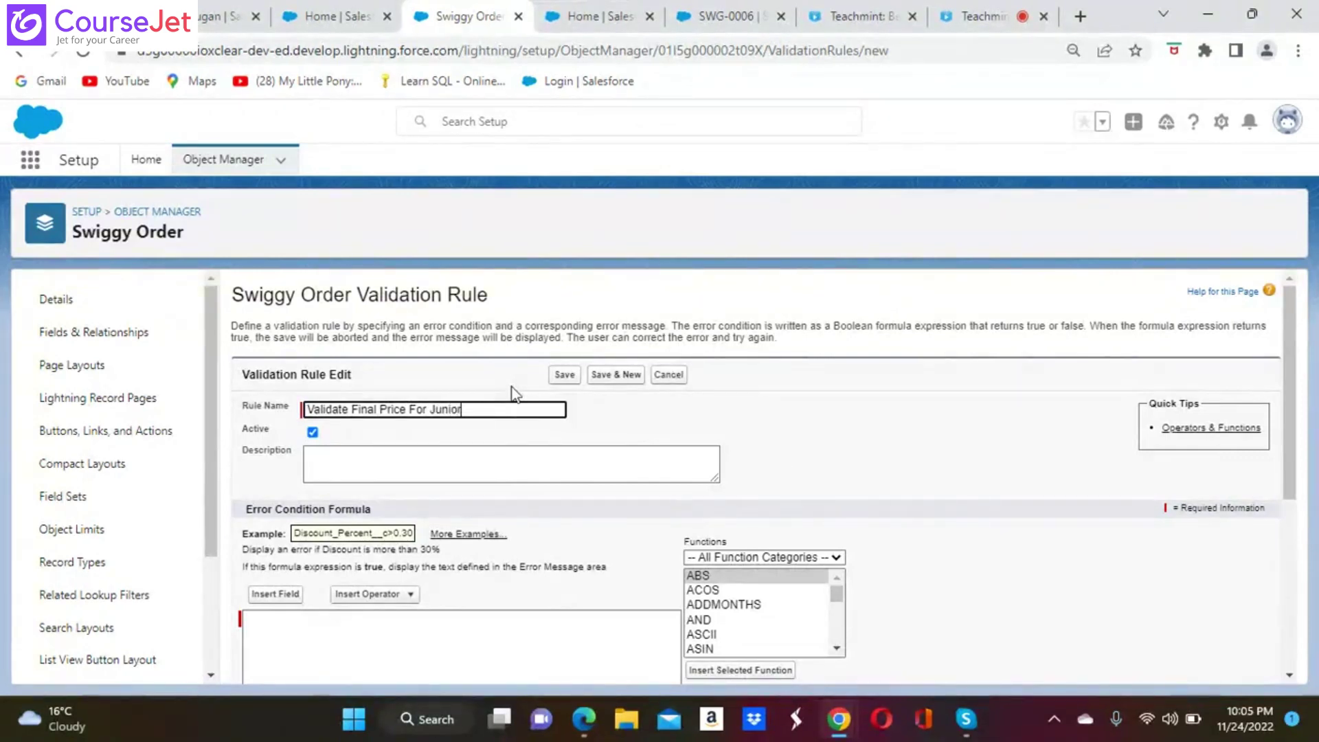
type(" Agent")
Step: Start the error condition formula with the Max Discount For Junior Agents field followed by a subtract operator
left_click(271, 594)
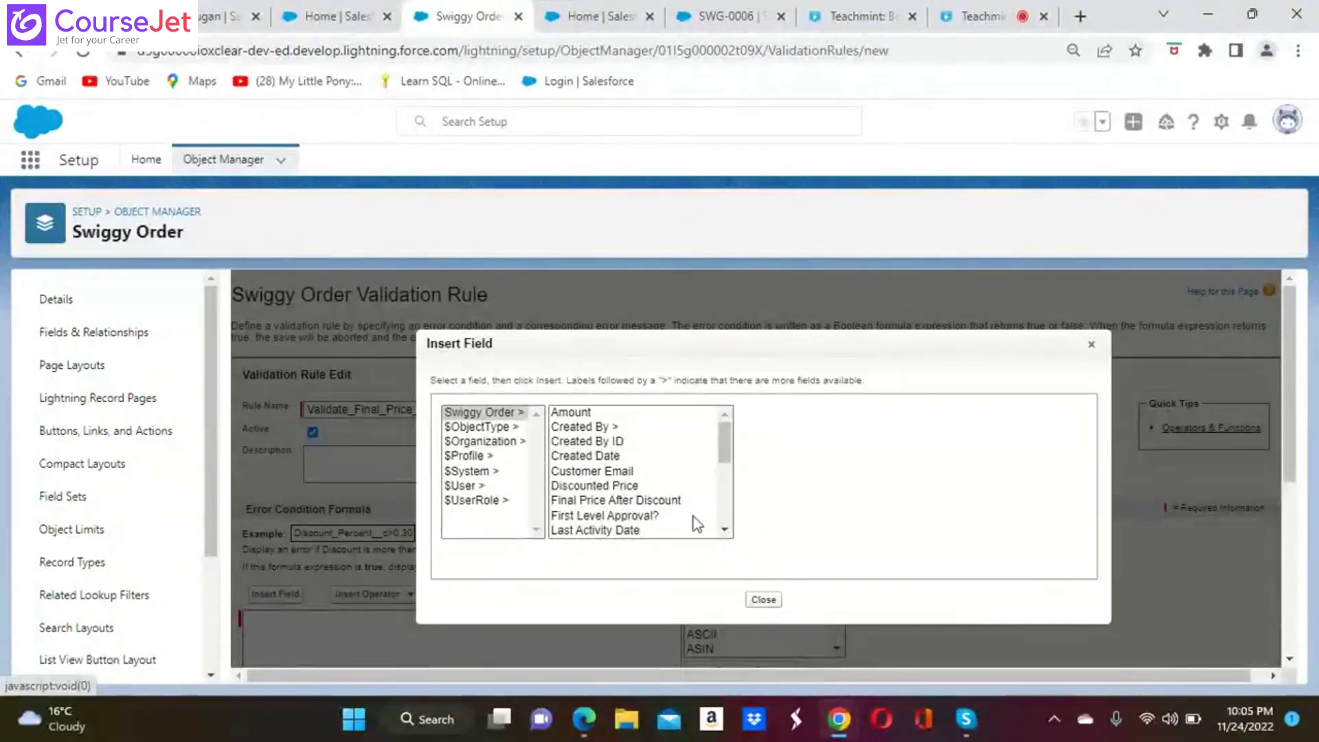
left_click(726, 530)
left_click(682, 472)
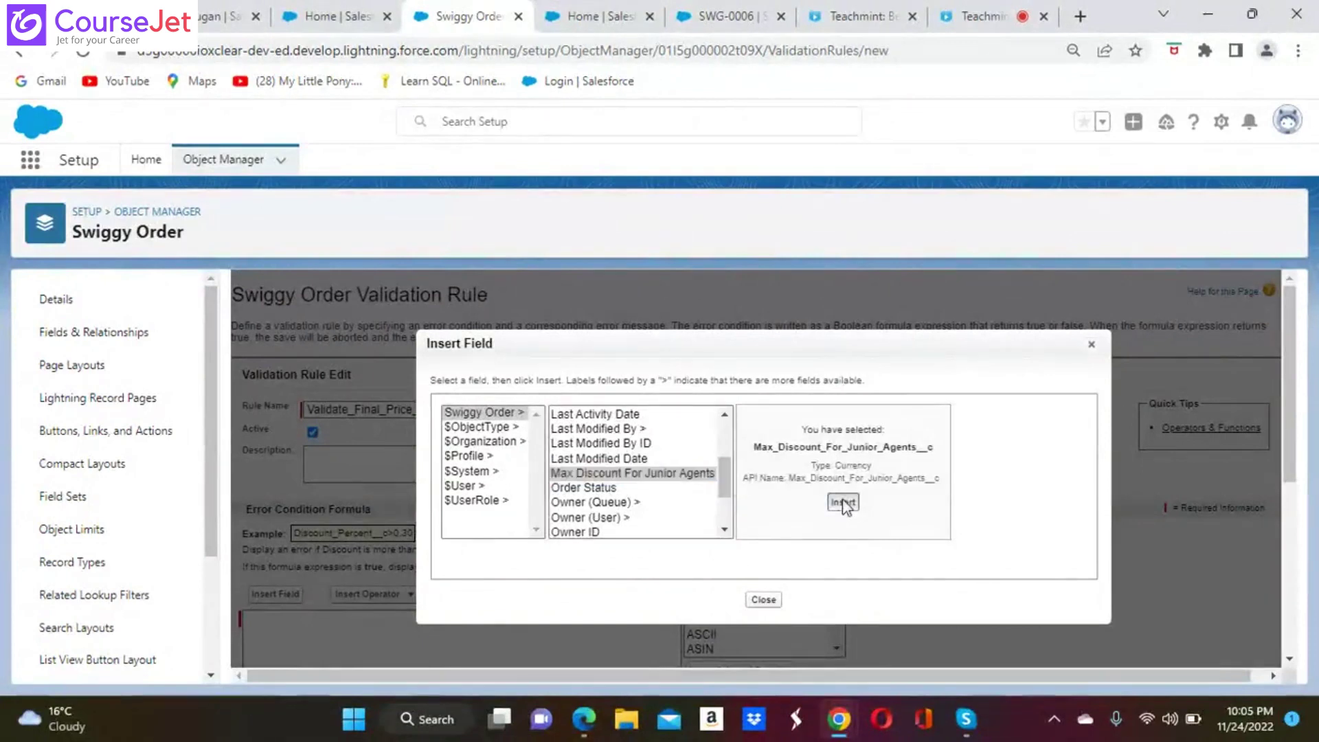
left_click(843, 504)
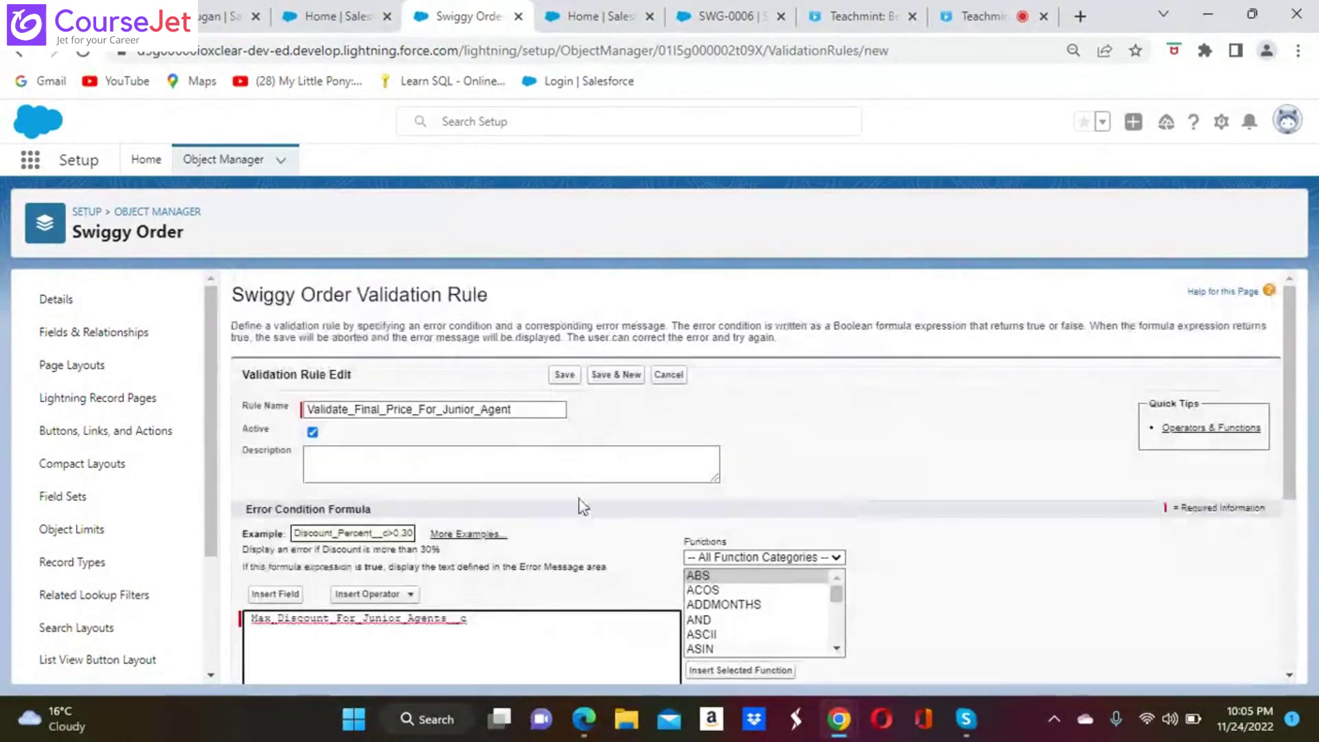
left_click(410, 594)
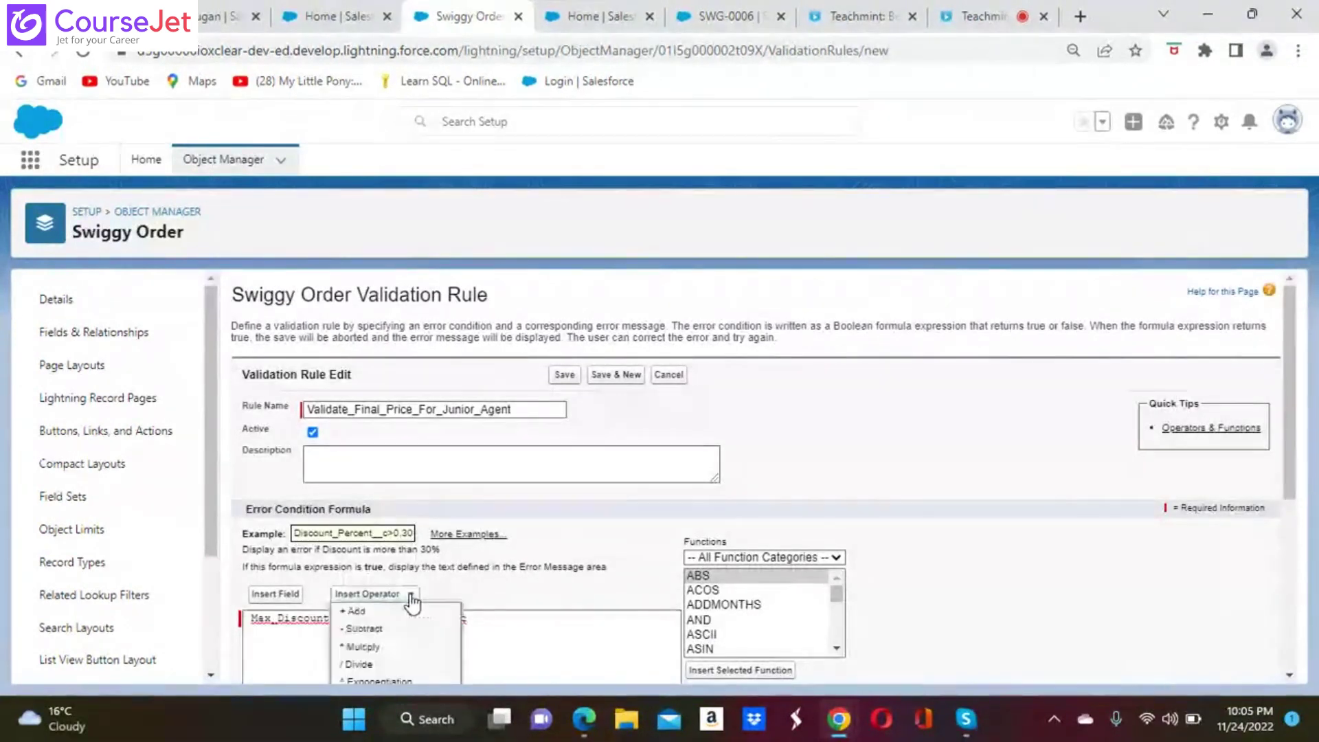
left_click(364, 629)
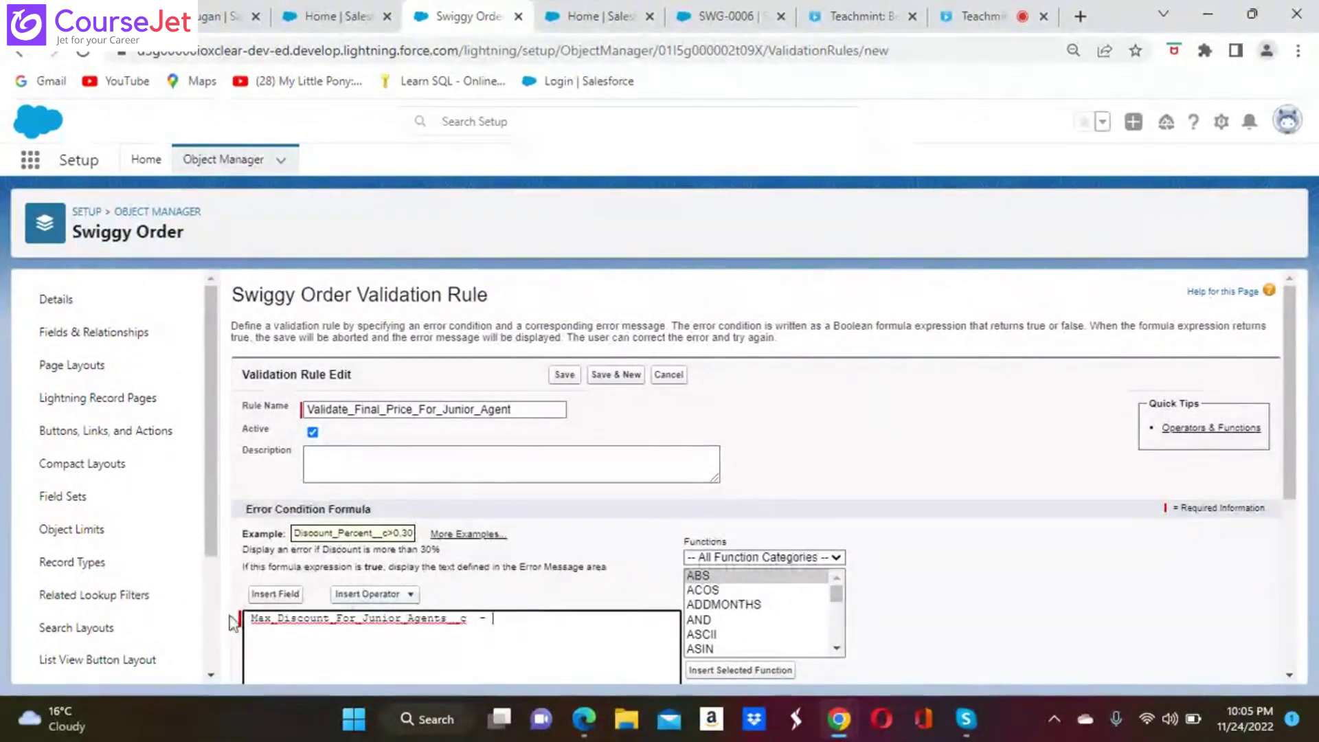
Step: Insert the Swiggy Order field Total Order Value after the minus sign in the error condition formula
left_click(275, 595)
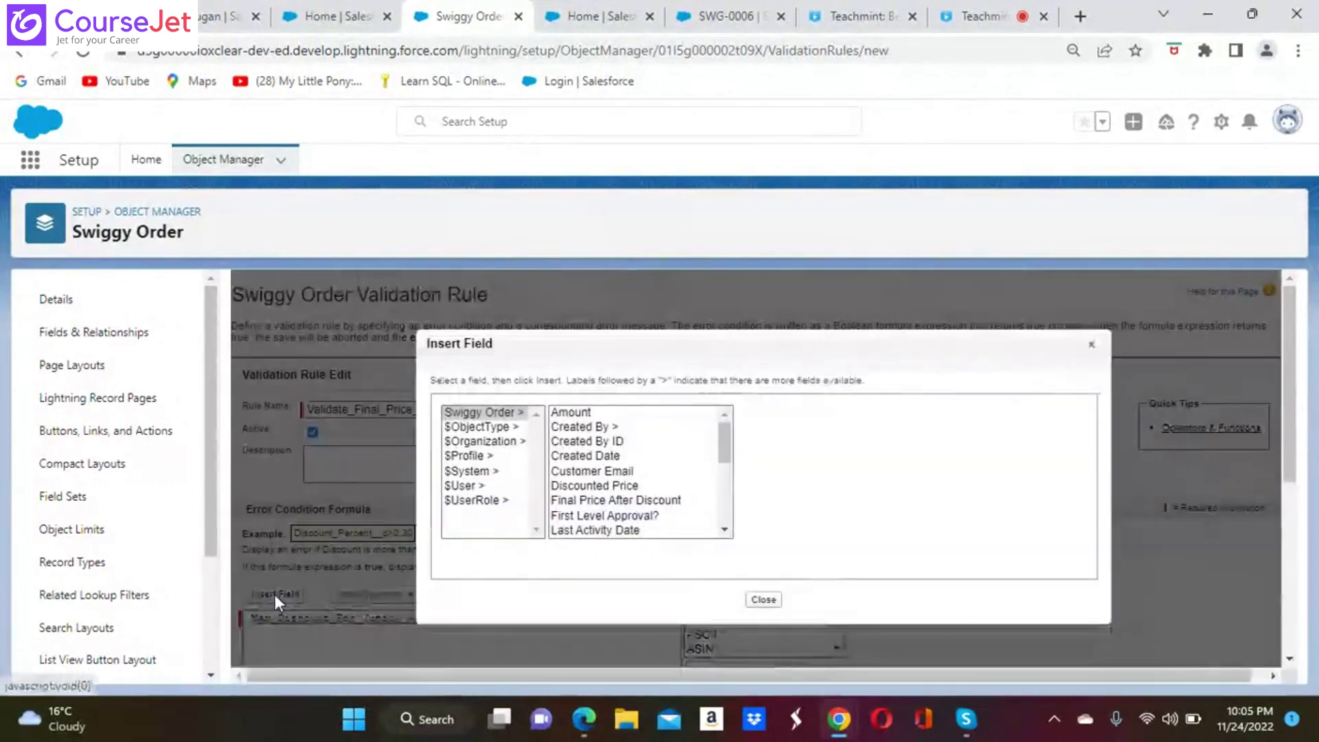
left_click(725, 529)
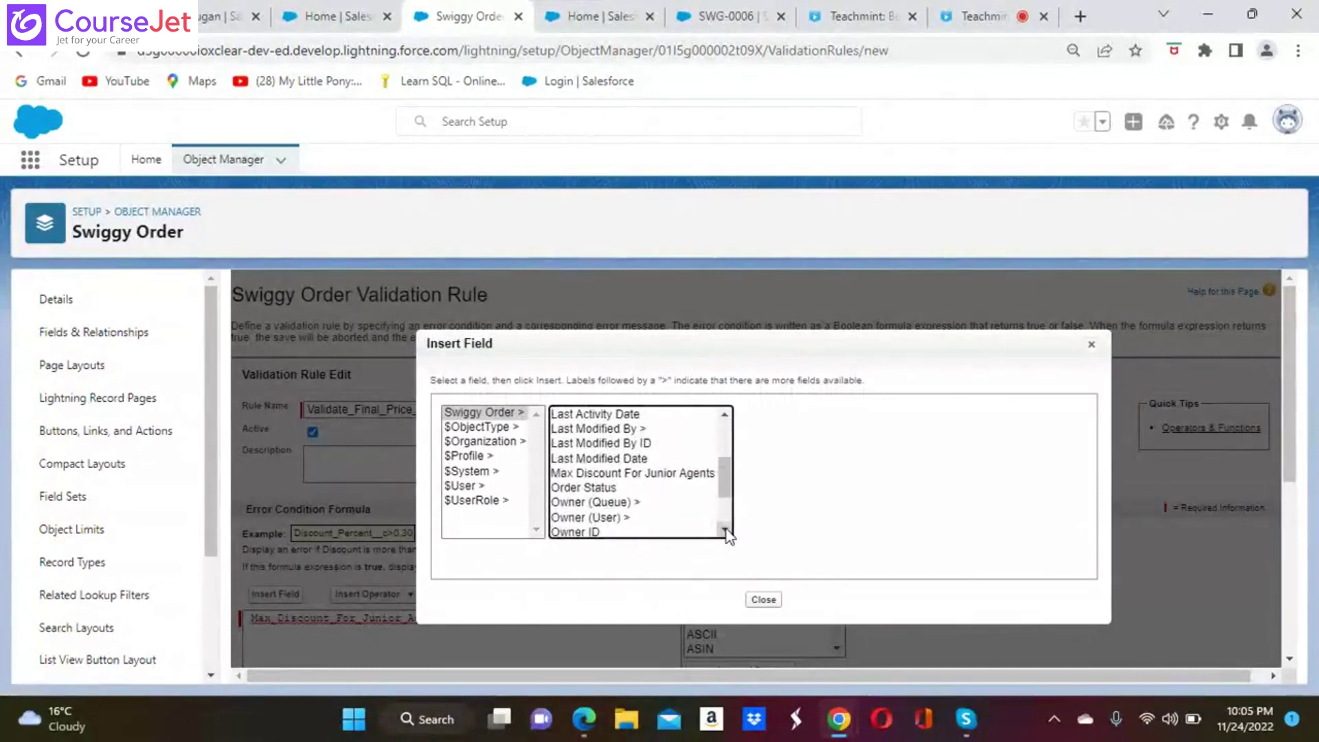
scroll(726, 530, "down", 2)
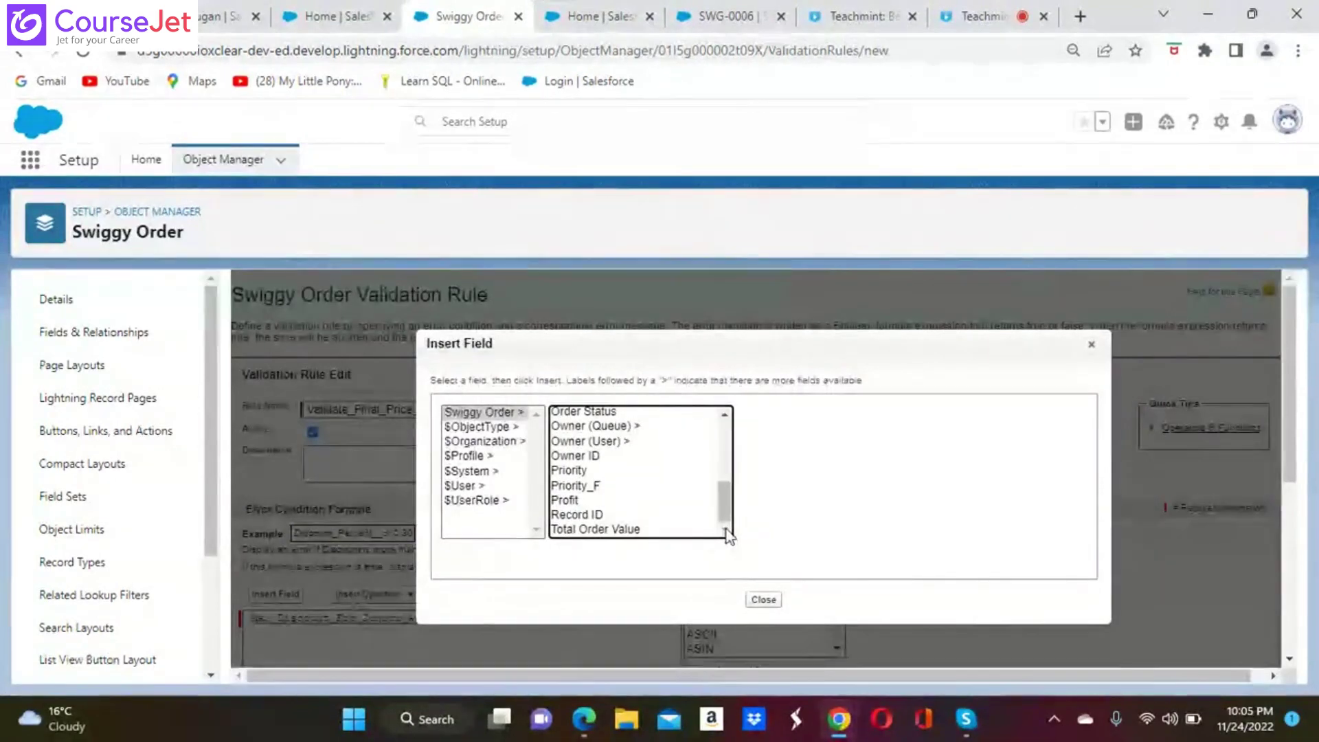
left_click(627, 529)
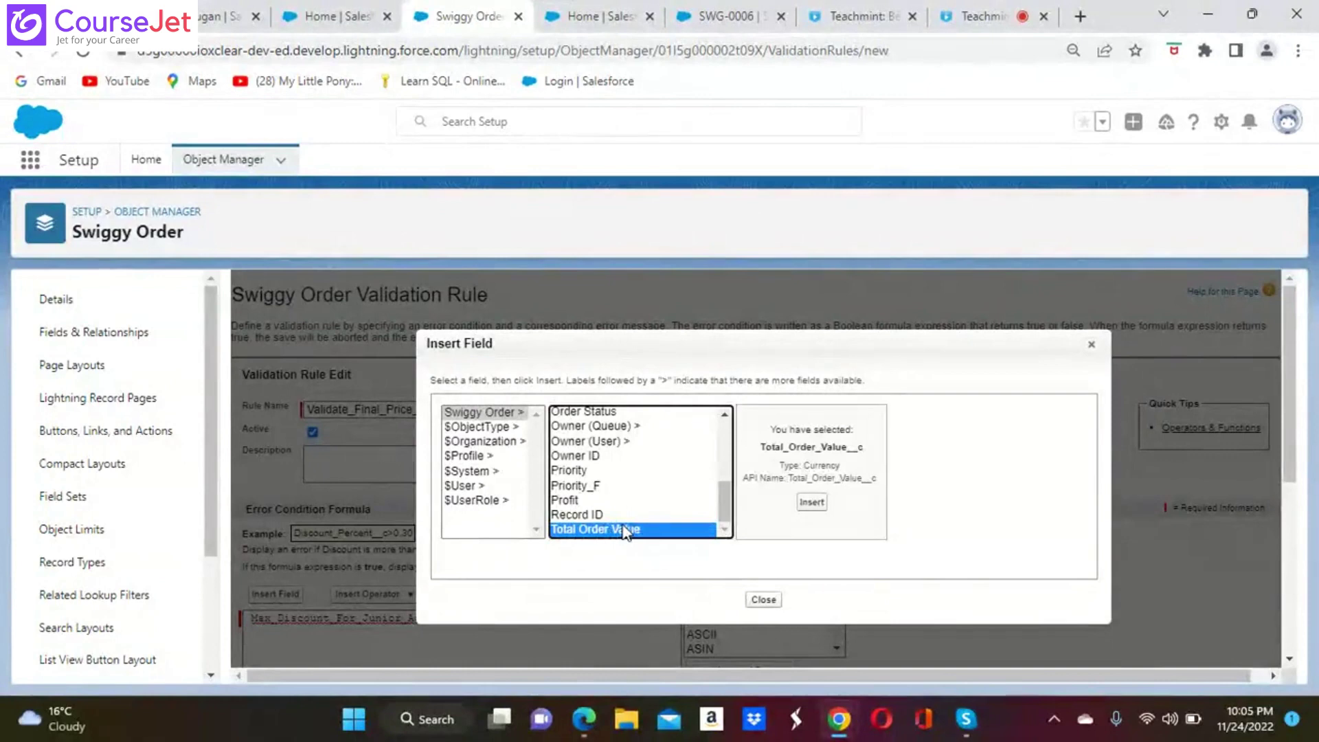
left_click(809, 501)
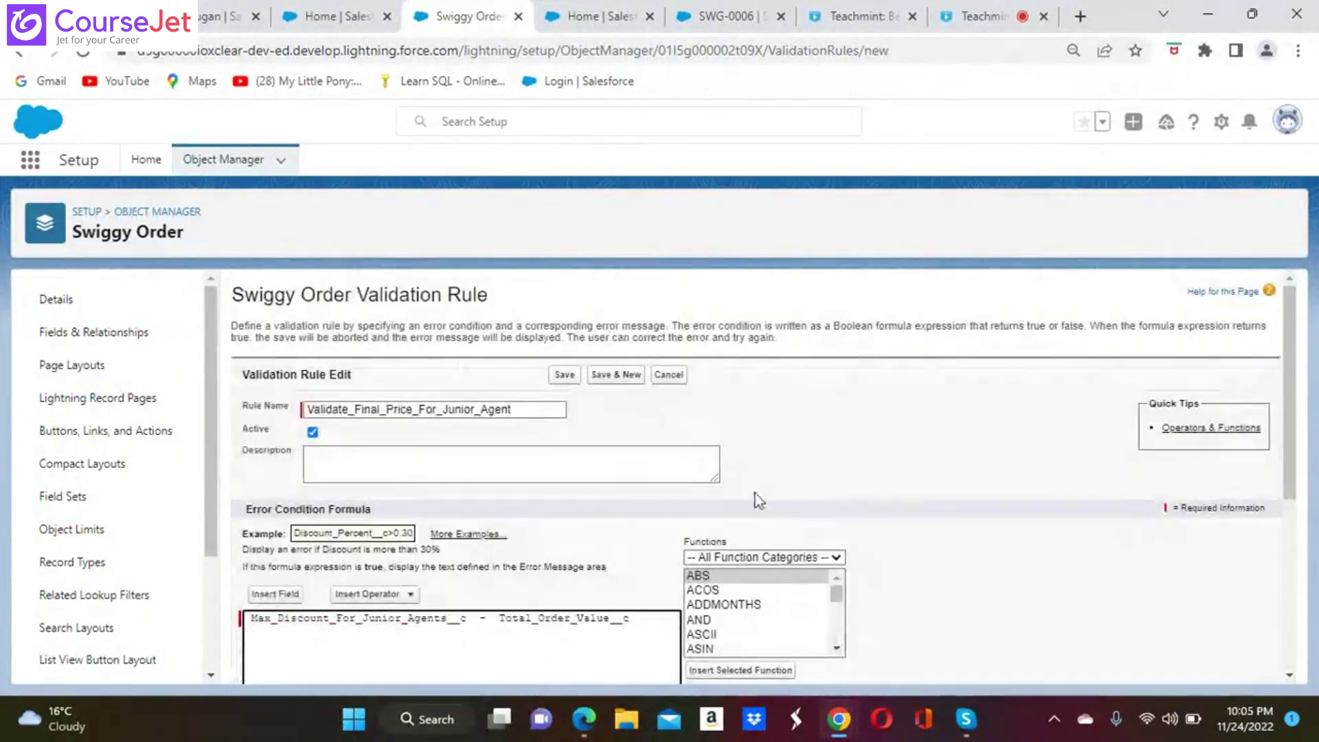
Step: Extend the error condition formula to multiply Total_Order_Value__c by 10 and divide by 100
left_click(389, 595)
left_click(375, 647)
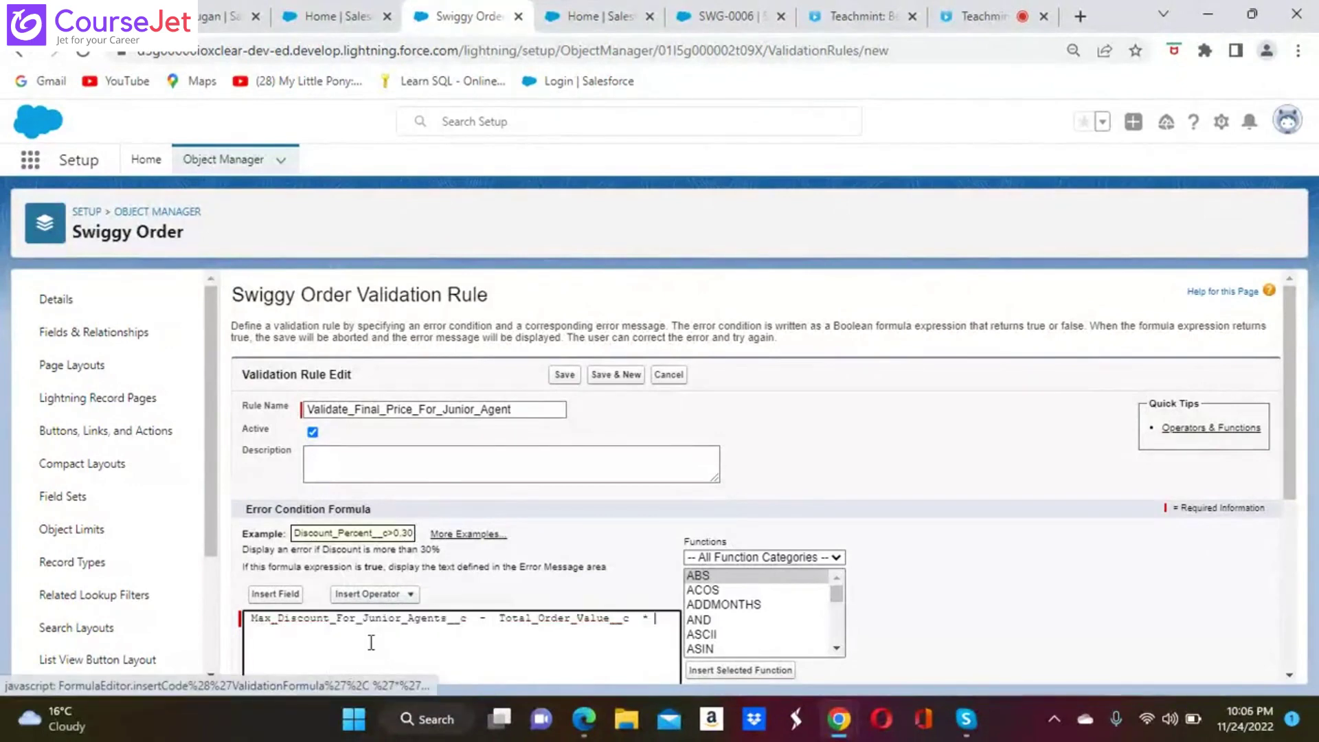
left_click(371, 643)
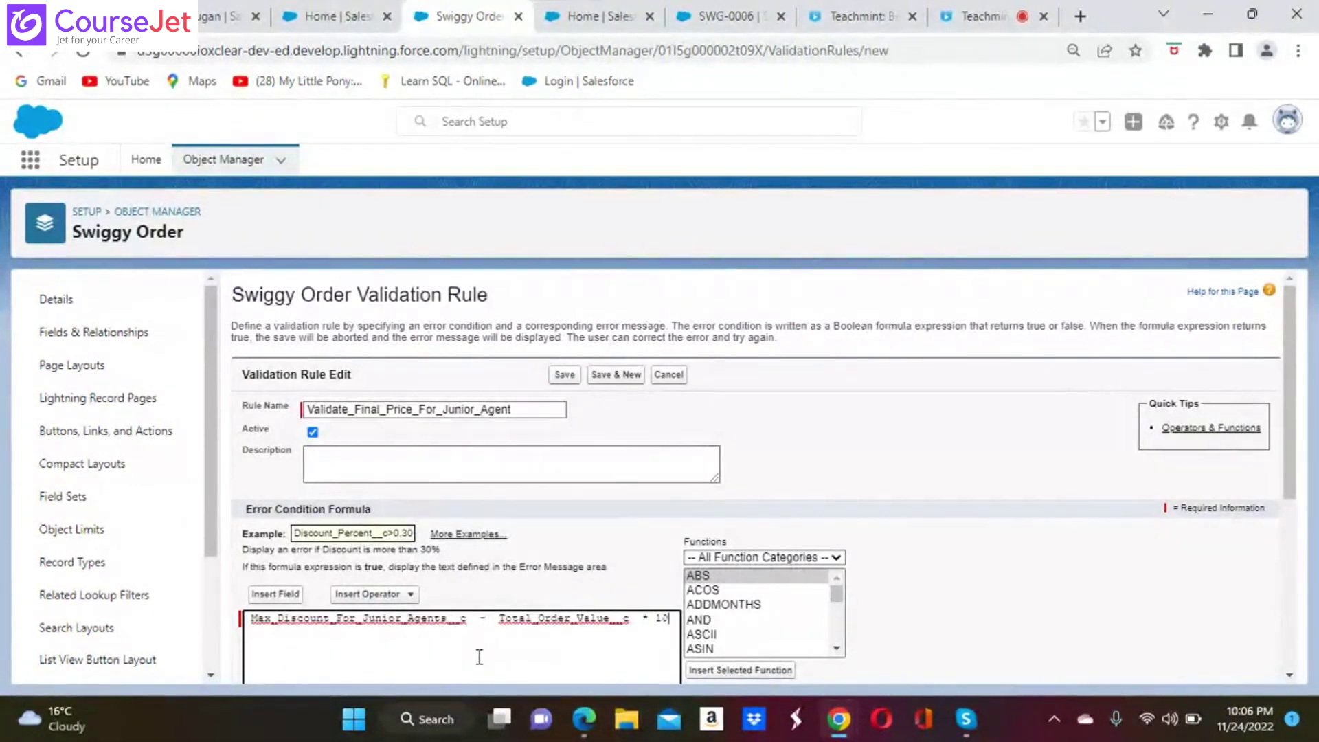
type("10")
left_click(409, 595)
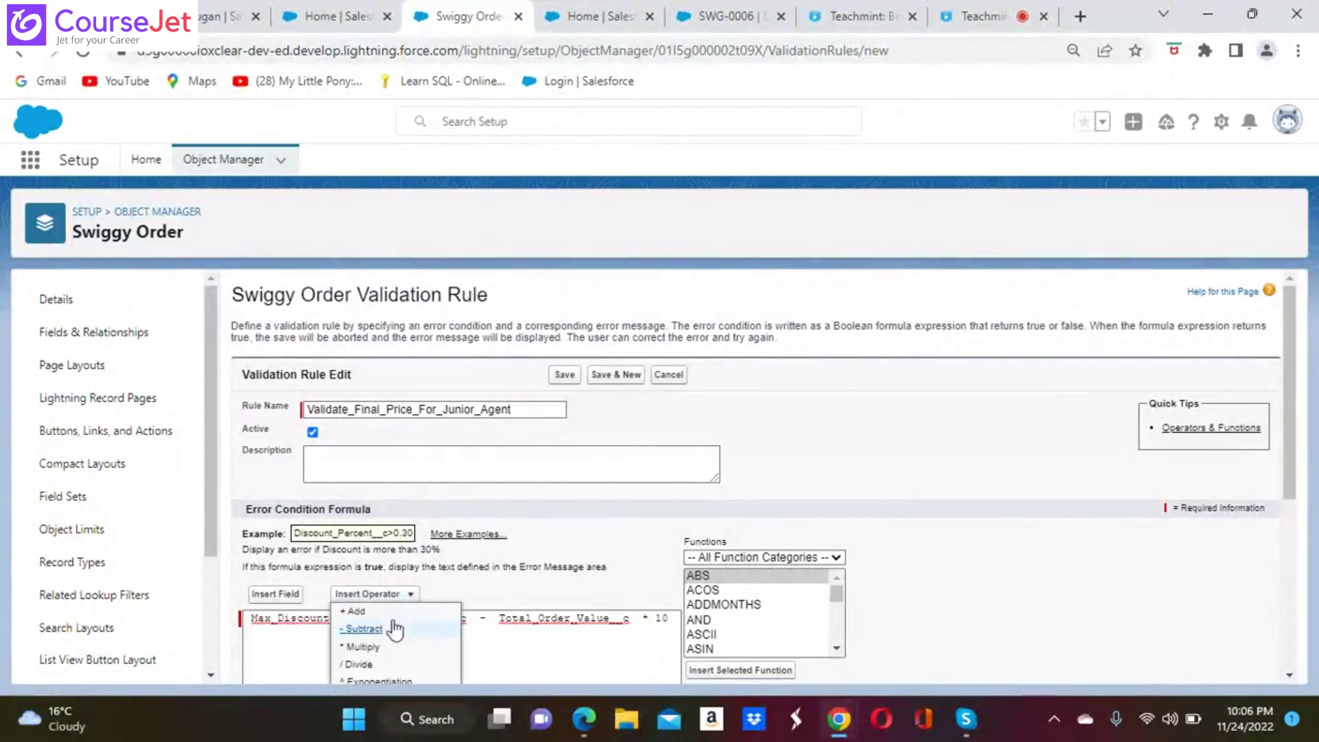
left_click(360, 664)
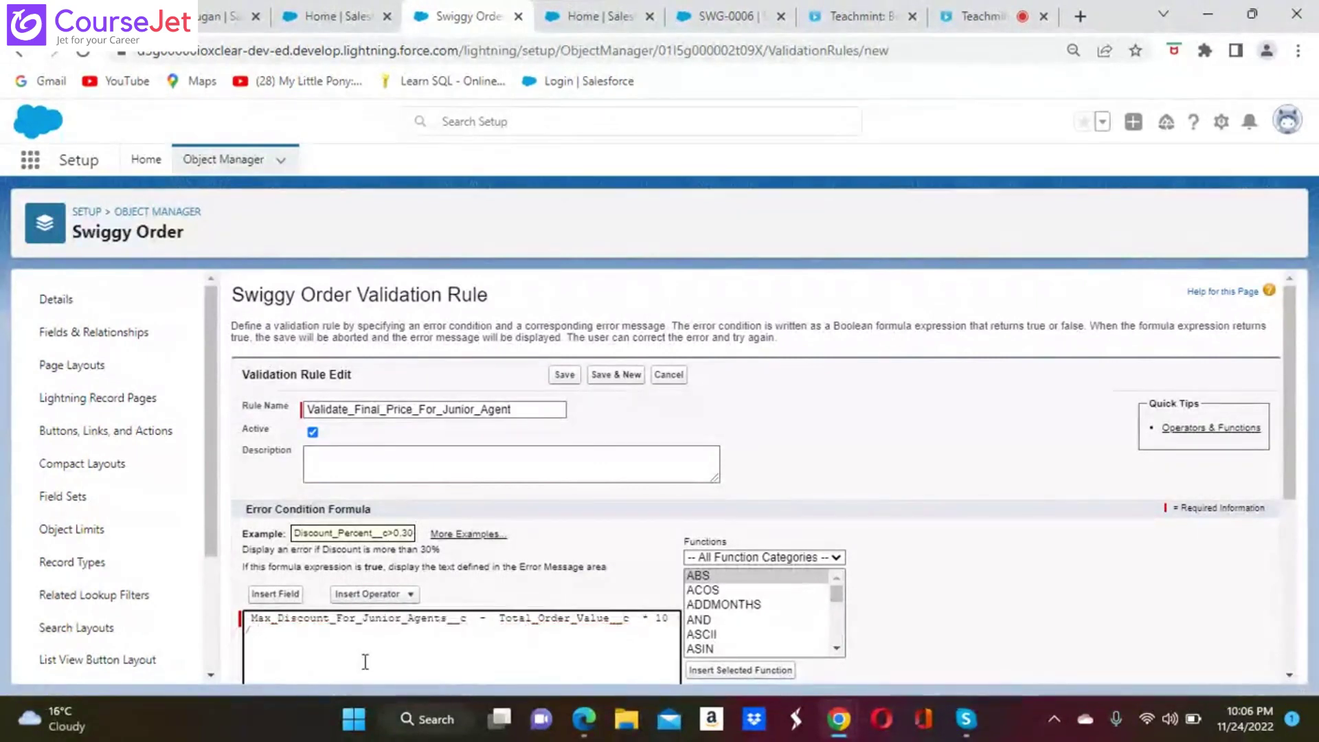
type("100")
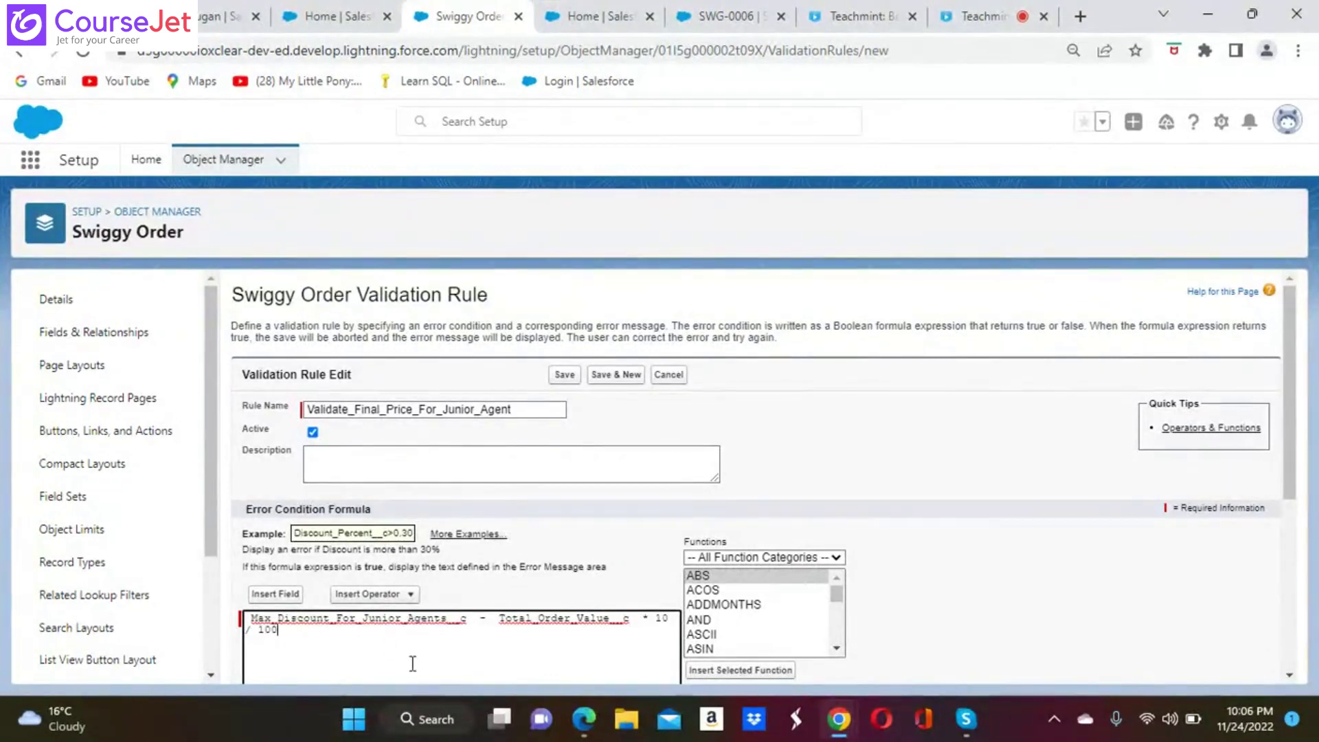
Step: Enter an error message for the rule beginning "Final Price Shouldn't Be MOre"
scroll(412, 663, "down", 3)
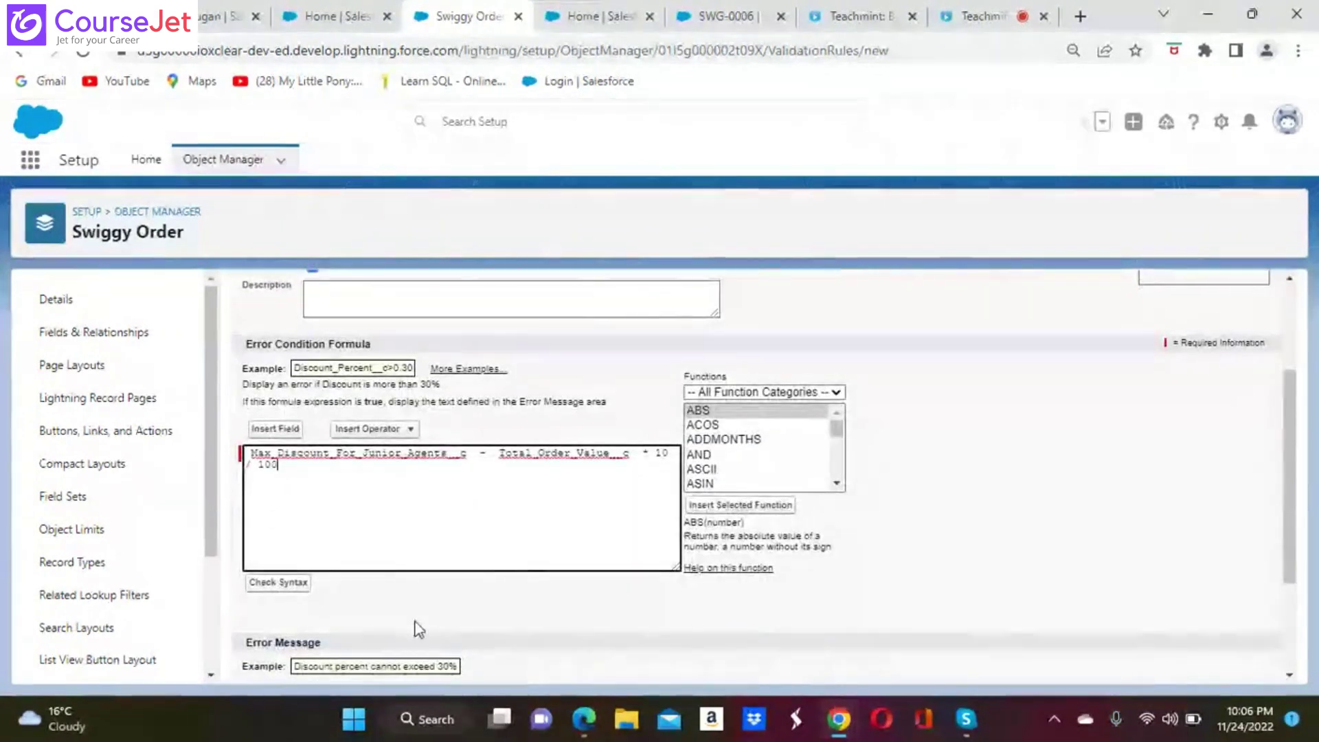
scroll(419, 629, "down", 2)
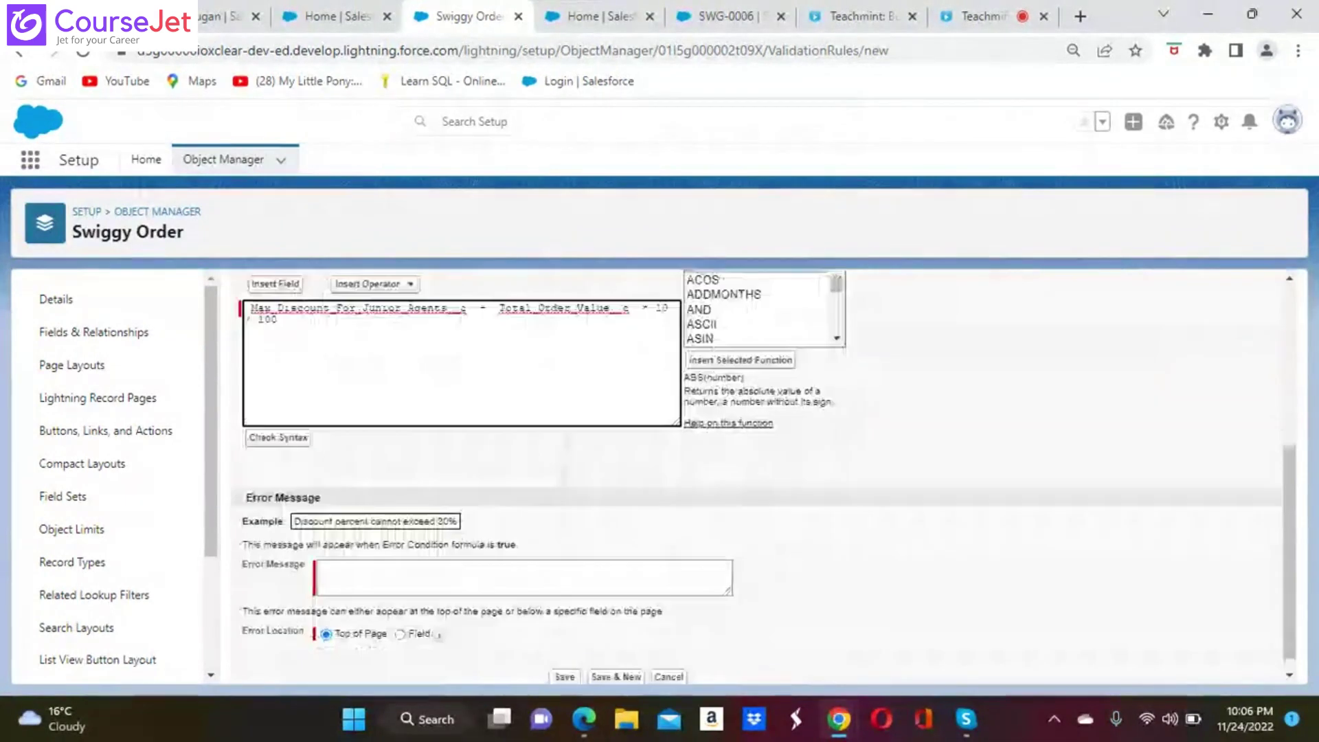
left_click(339, 564)
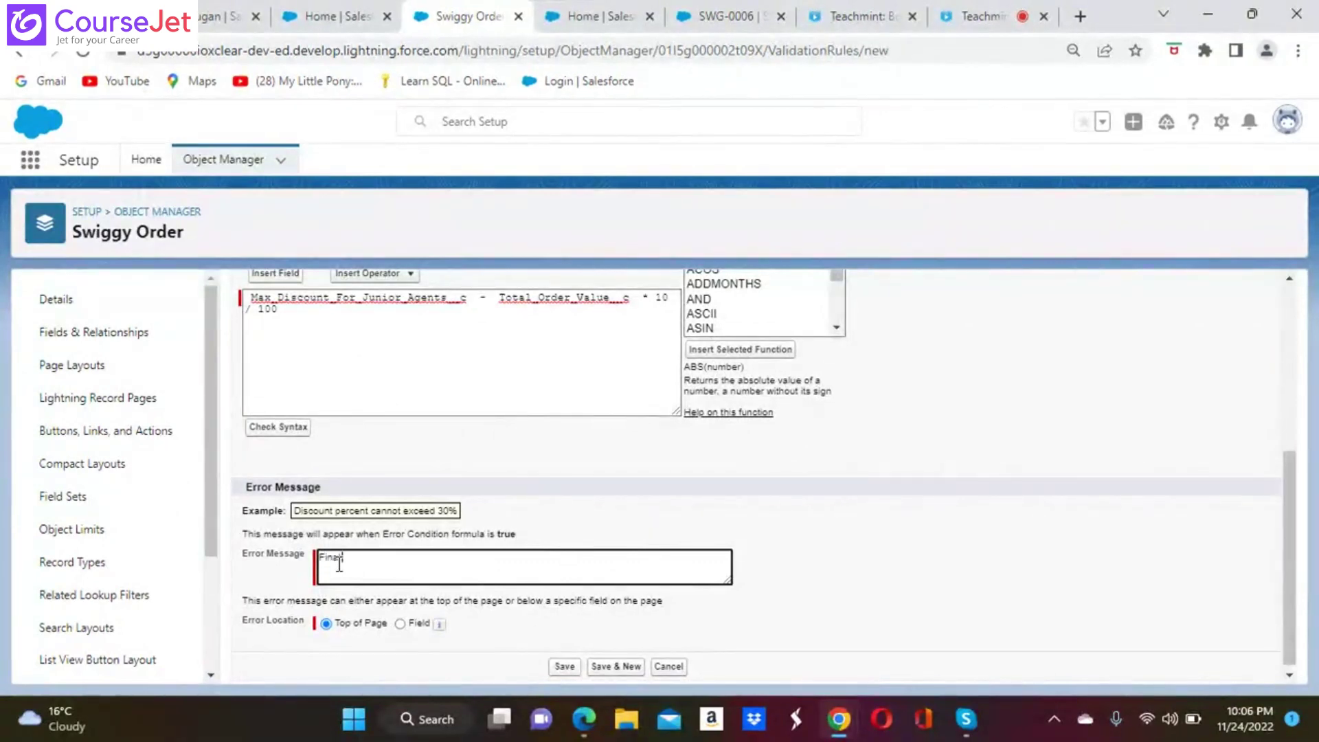
type("Final Price Shouldn'")
type("MOre")
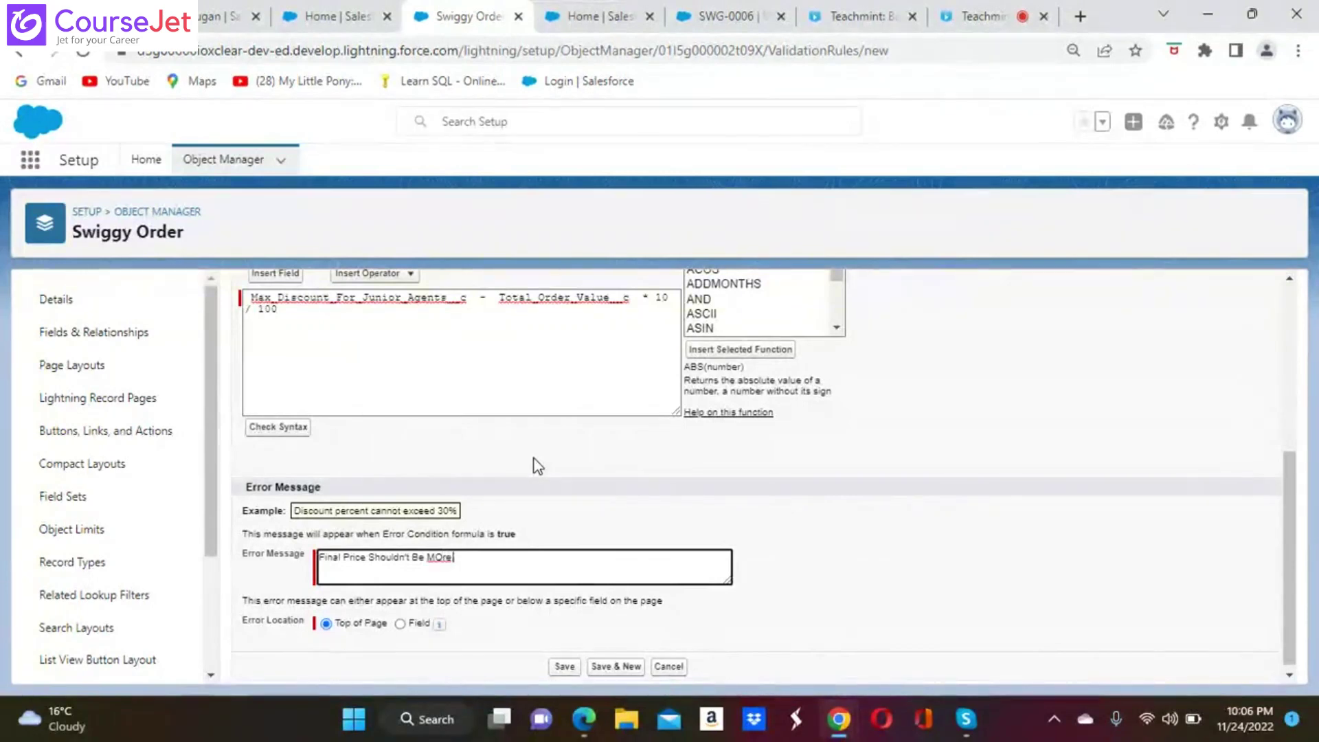
Step: Correct the last word of the error message so it reads "Final Price Shouldn't Be More"
key("BackSpace")
key("BackSpace")
key("BackSpace")
type("ore")
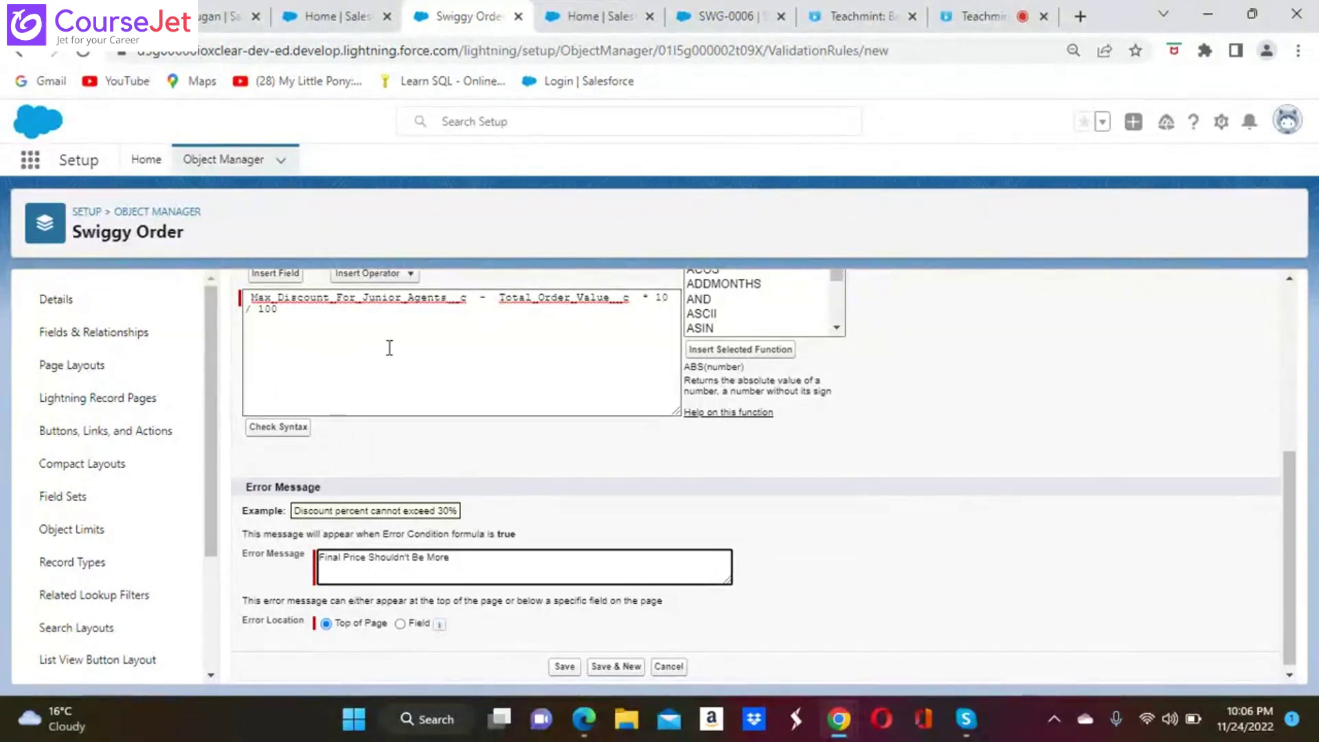
Step: Clear the entire existing error condition formula of the Swiggy Order validation rule
left_click(302, 314)
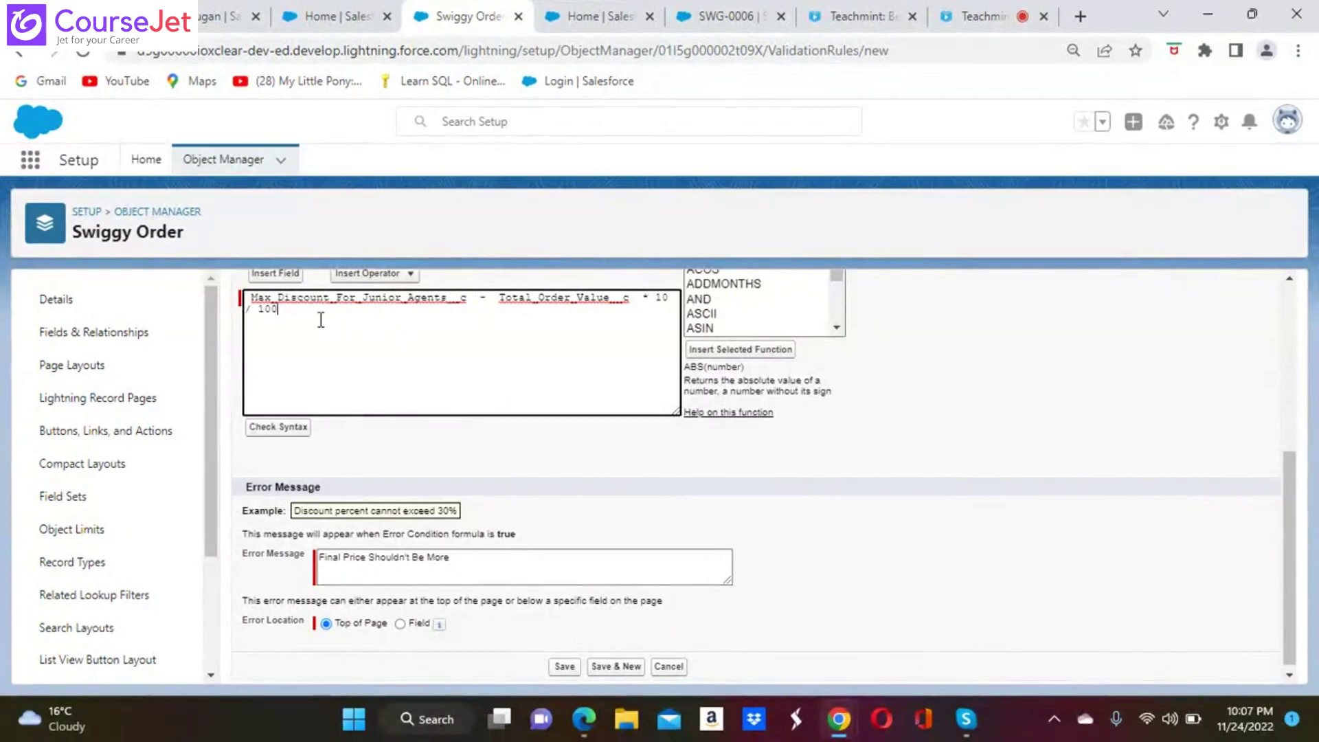
key("BackSpace")
key("BackSpace")
key("BackSpace")
key("BackSpace")
key("BackSpace")
key("BackSpace")
key("BackSpace")
key("BackSpace")
key("BackSpace")
key("BackSpace")
key("BackSpace")
key("BackSpace")
key("BackSpace")
key("BackSpace")
key("BackSpace")
key("BackSpace")
key("BackSpace")
key("BackSpace")
key("BackSpace")
key("BackSpace")
key("BackSpace")
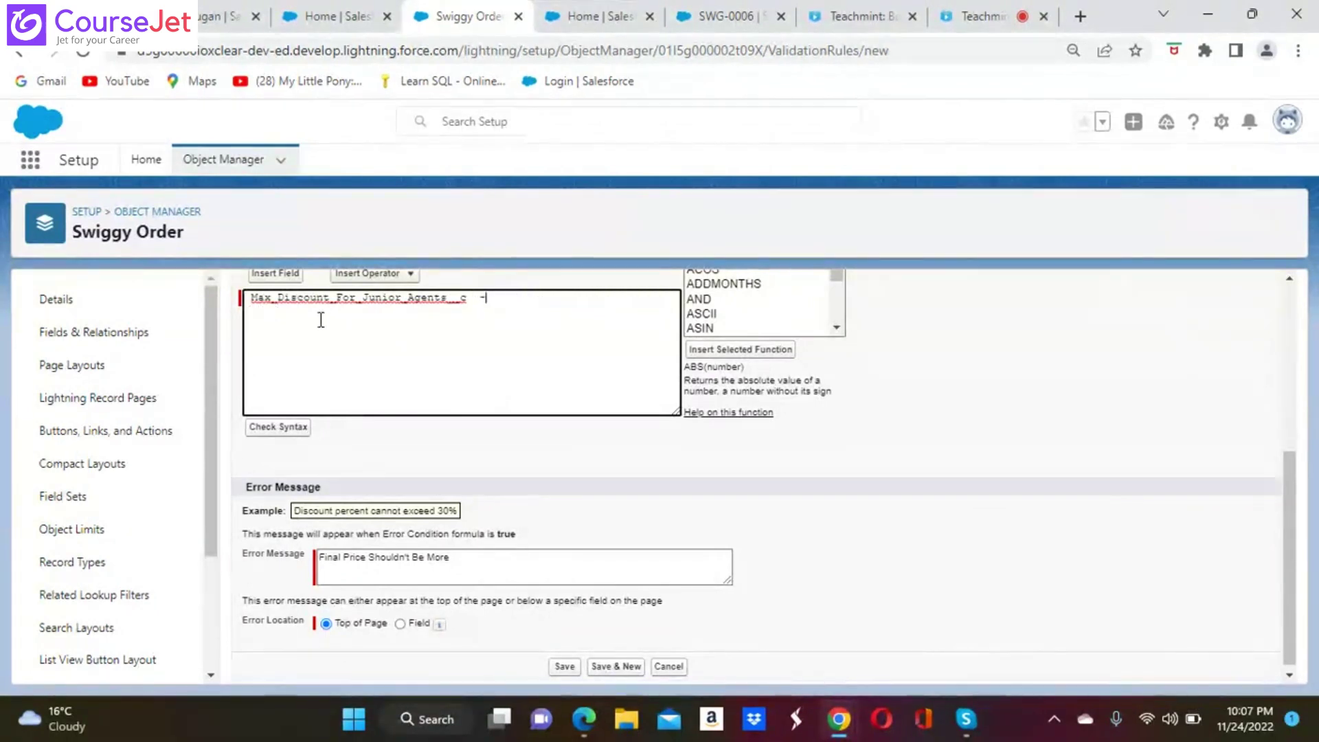
key("BackSpace")
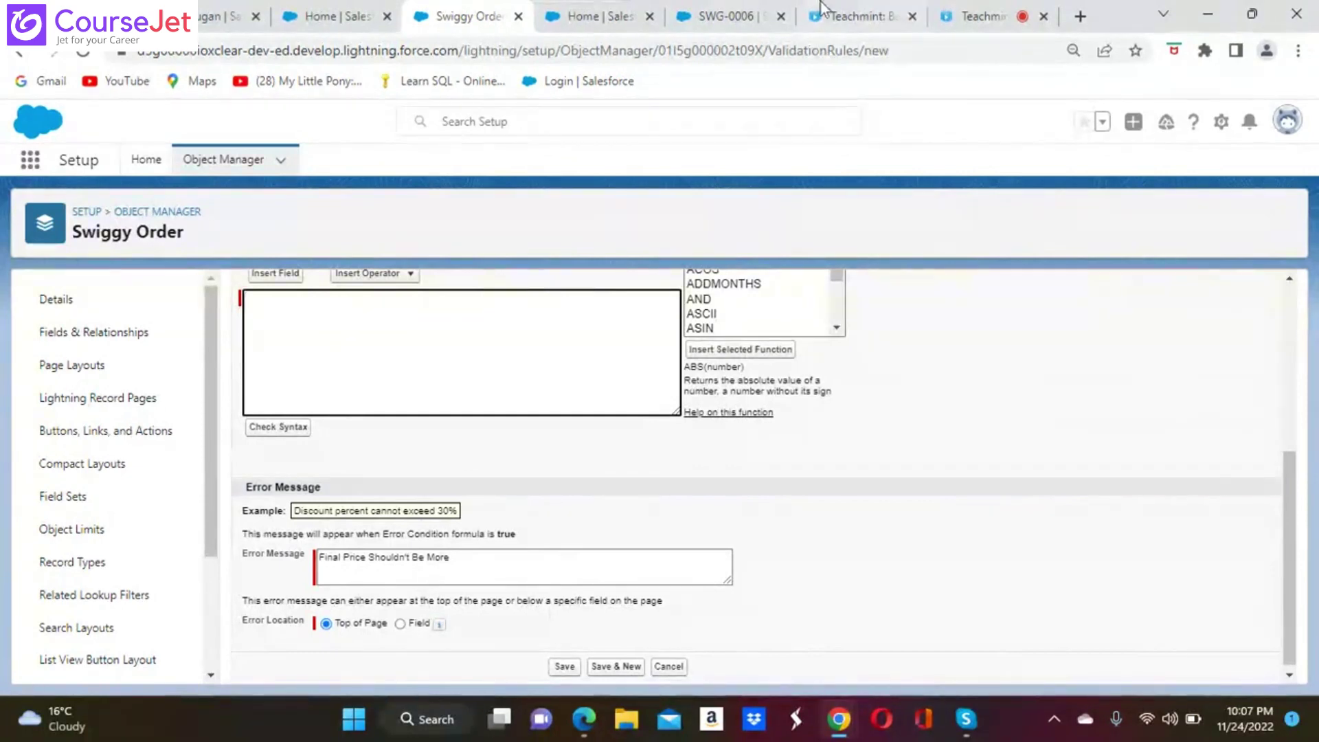
Step: Check the formula in the Teachmint class chat and begin the error condition in Salesforce with Final_Price_After_Discount__c and the less-than operator
left_click(987, 15)
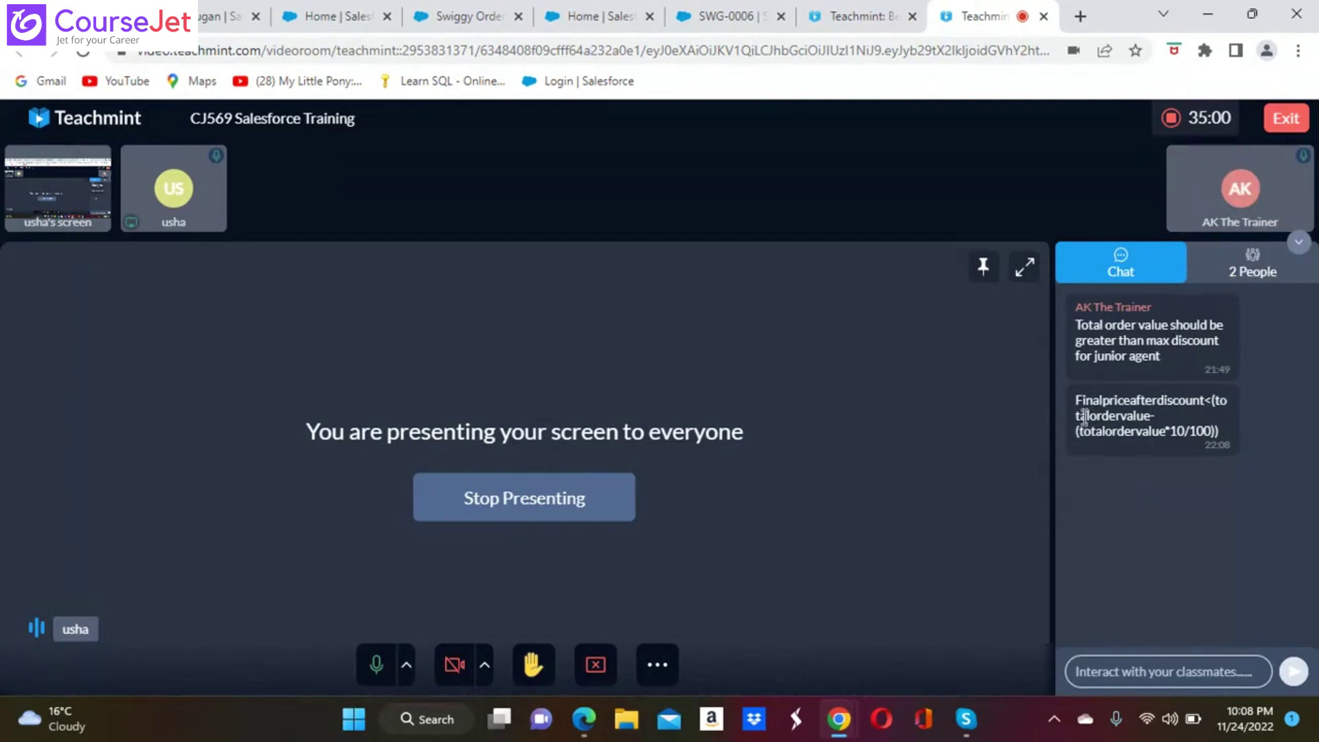
left_click(732, 15)
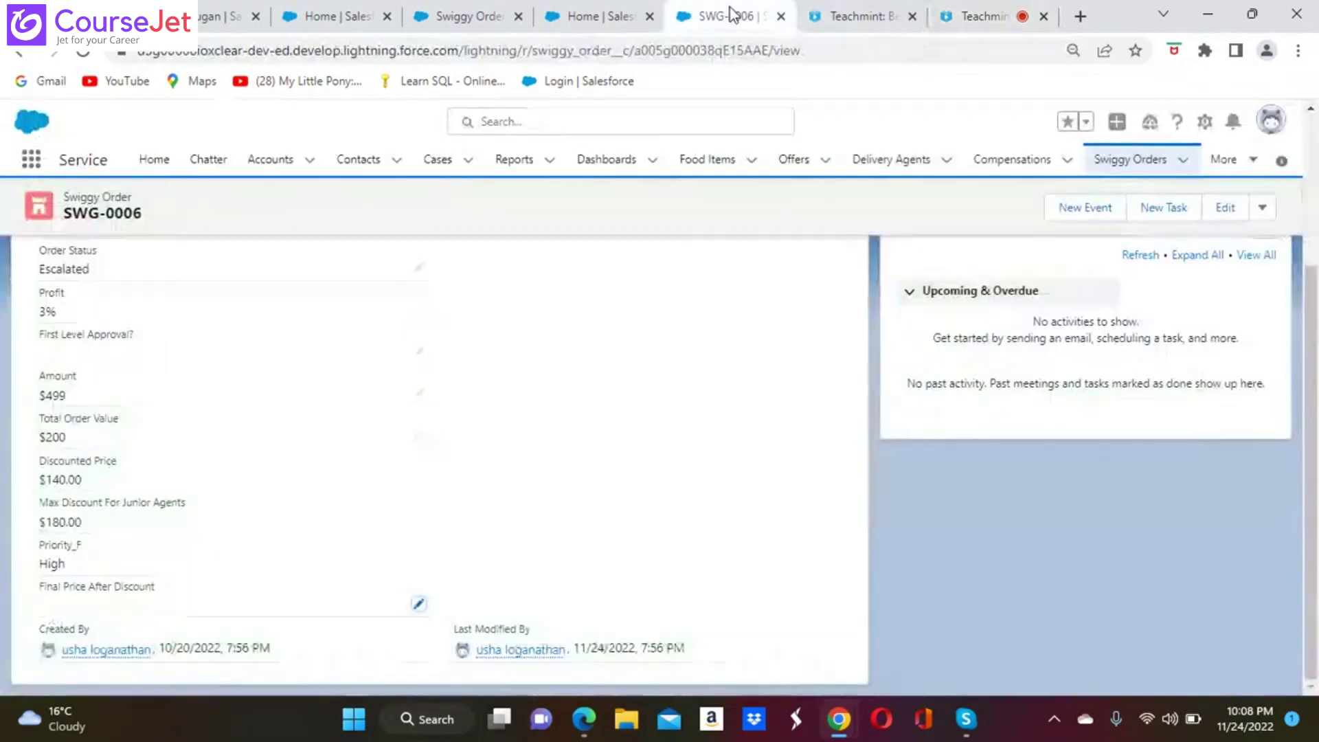
left_click(609, 19)
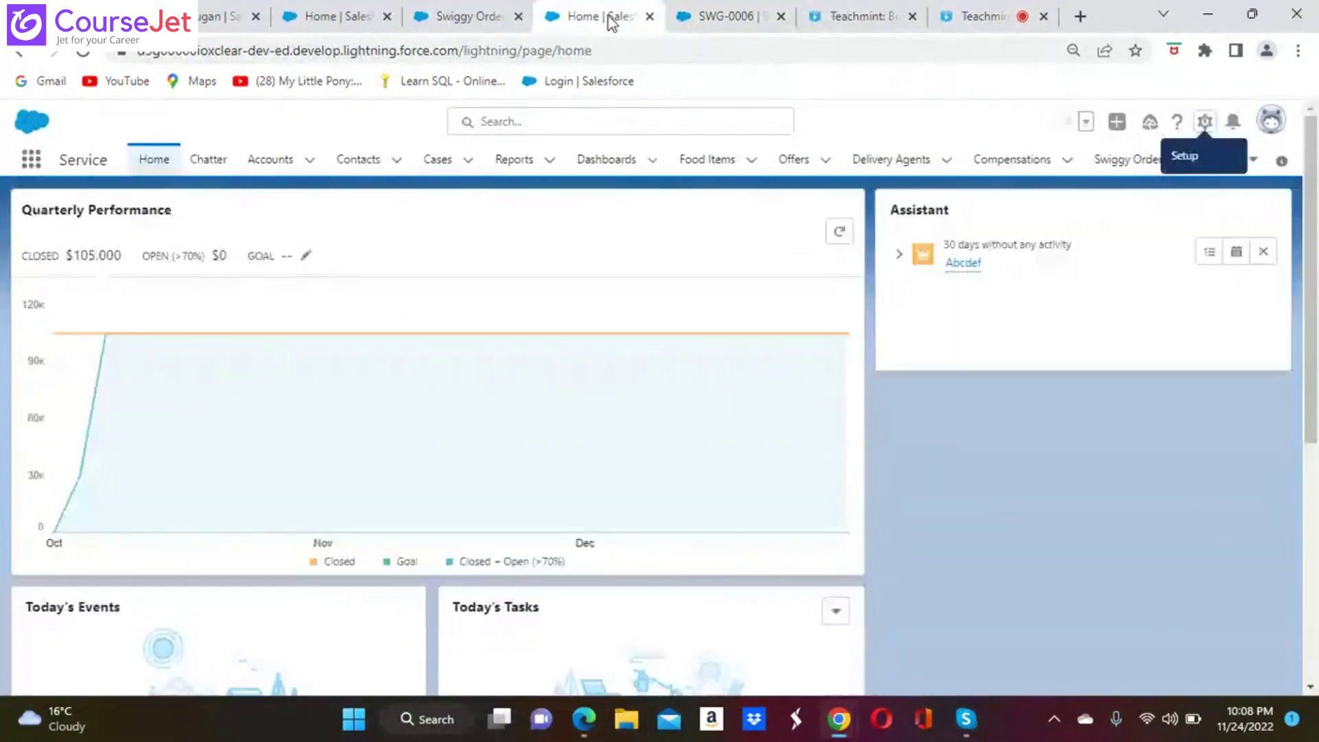
left_click(474, 16)
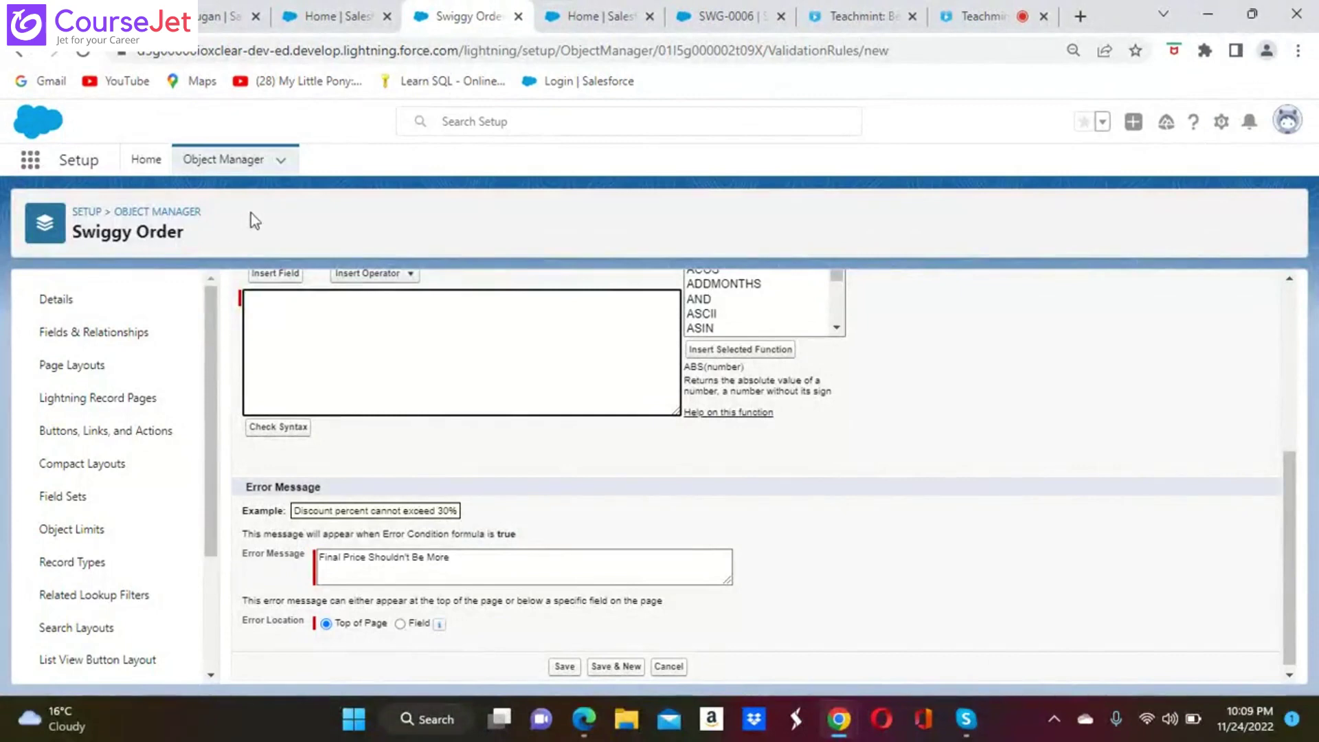
left_click(276, 273)
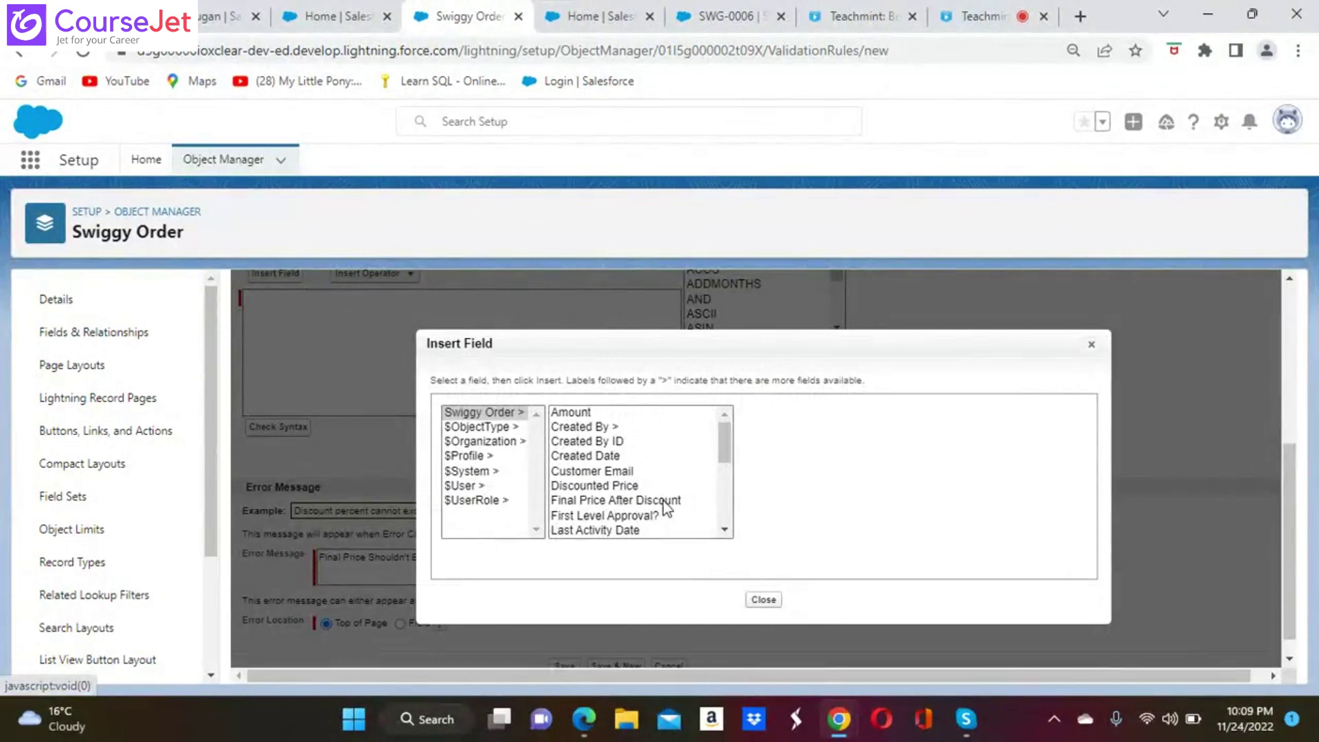
left_click(663, 506)
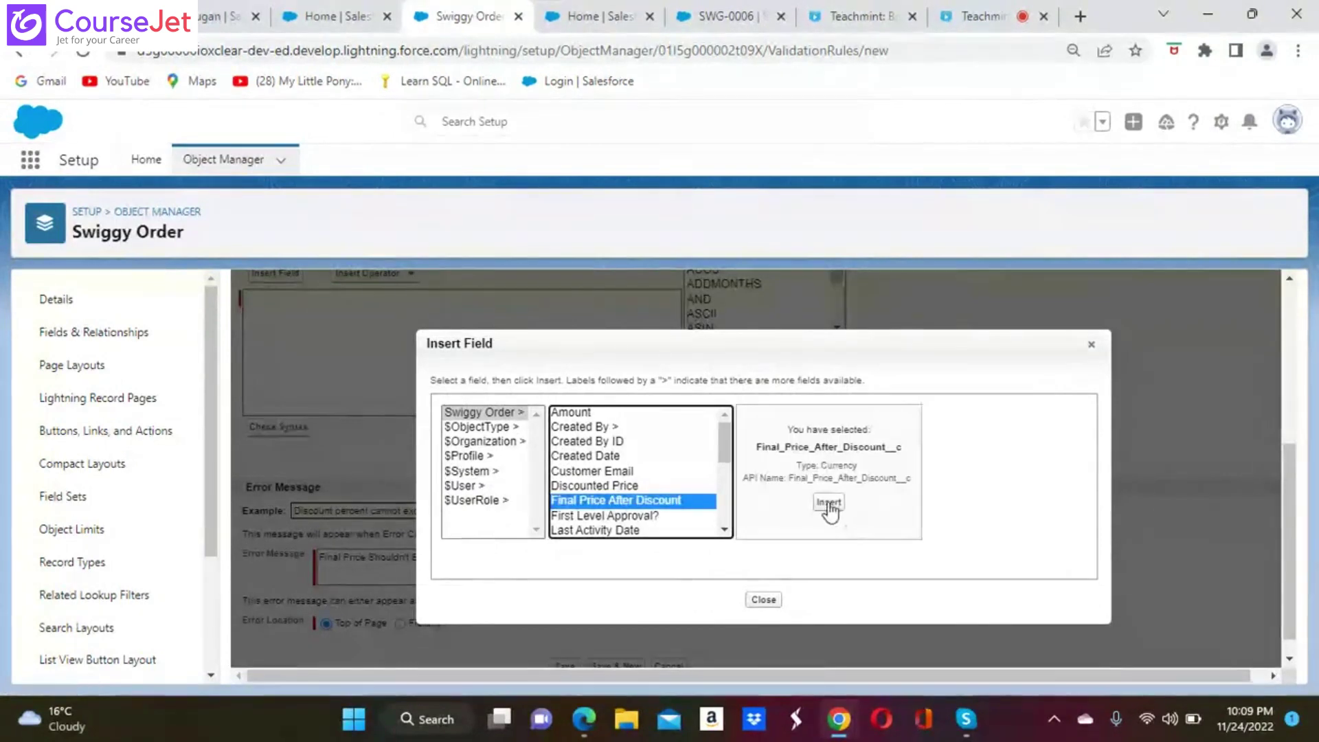
left_click(829, 506)
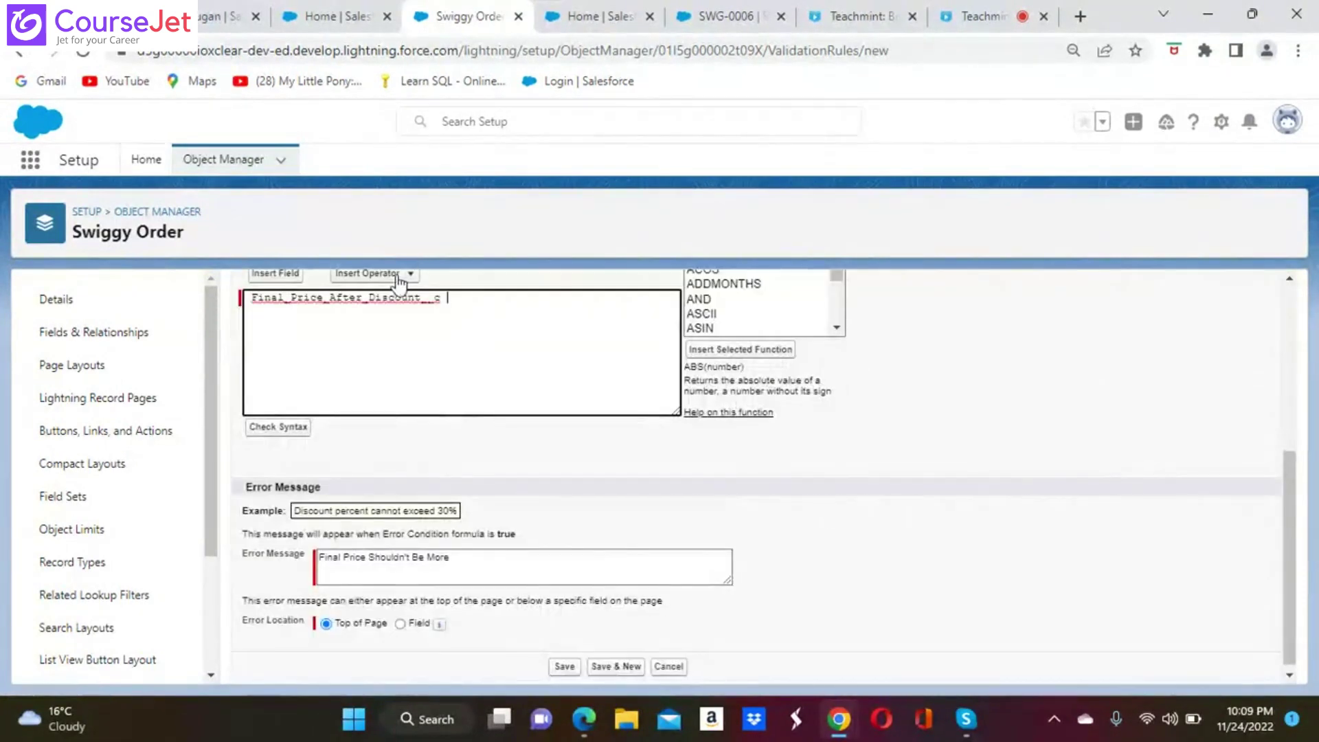
left_click(385, 276)
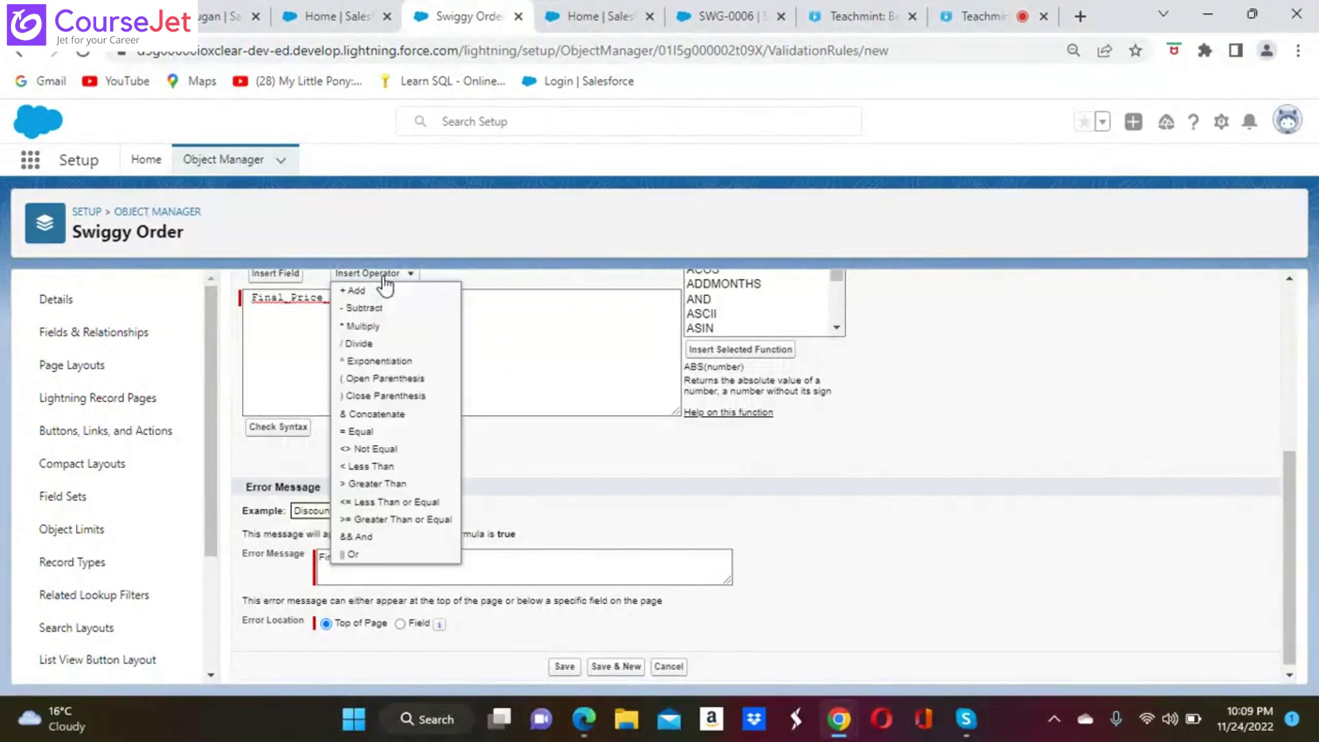
left_click(385, 467)
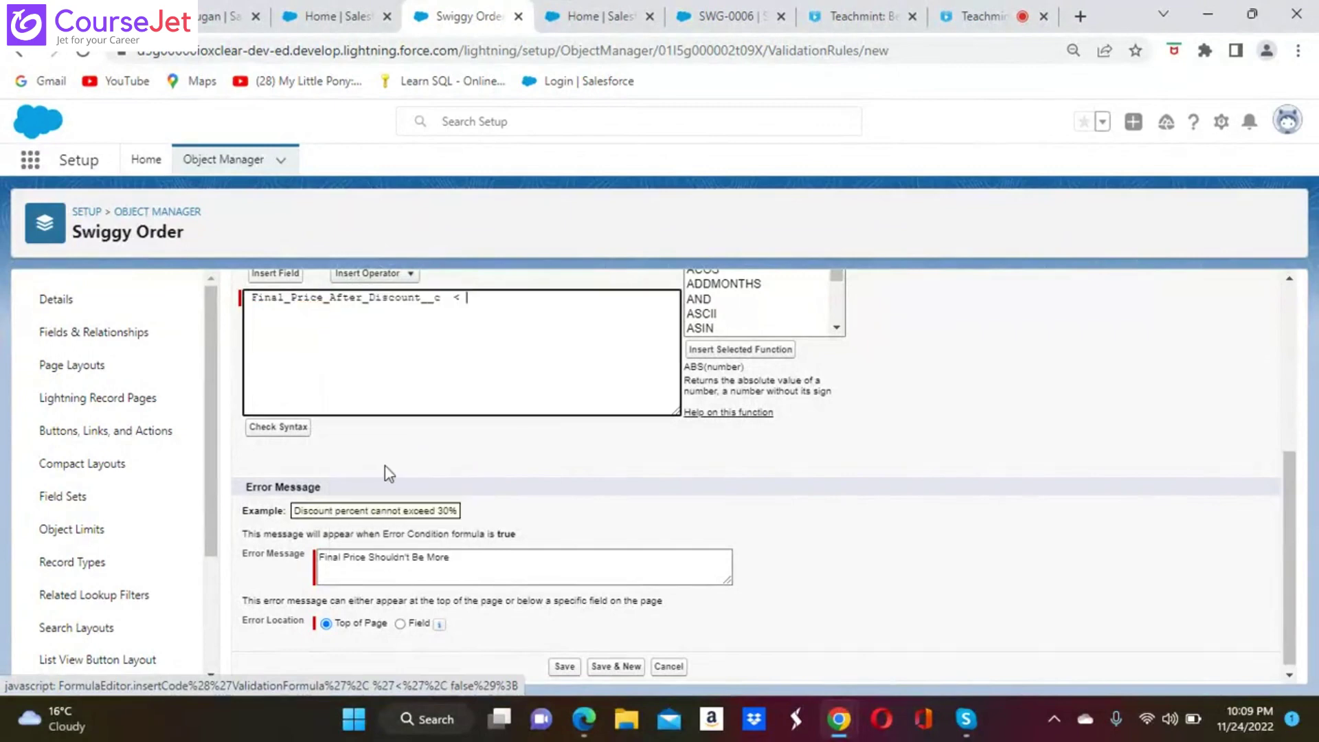
Step: Append the Total Order Value field and a subtract operator to the error condition formula
left_click(276, 274)
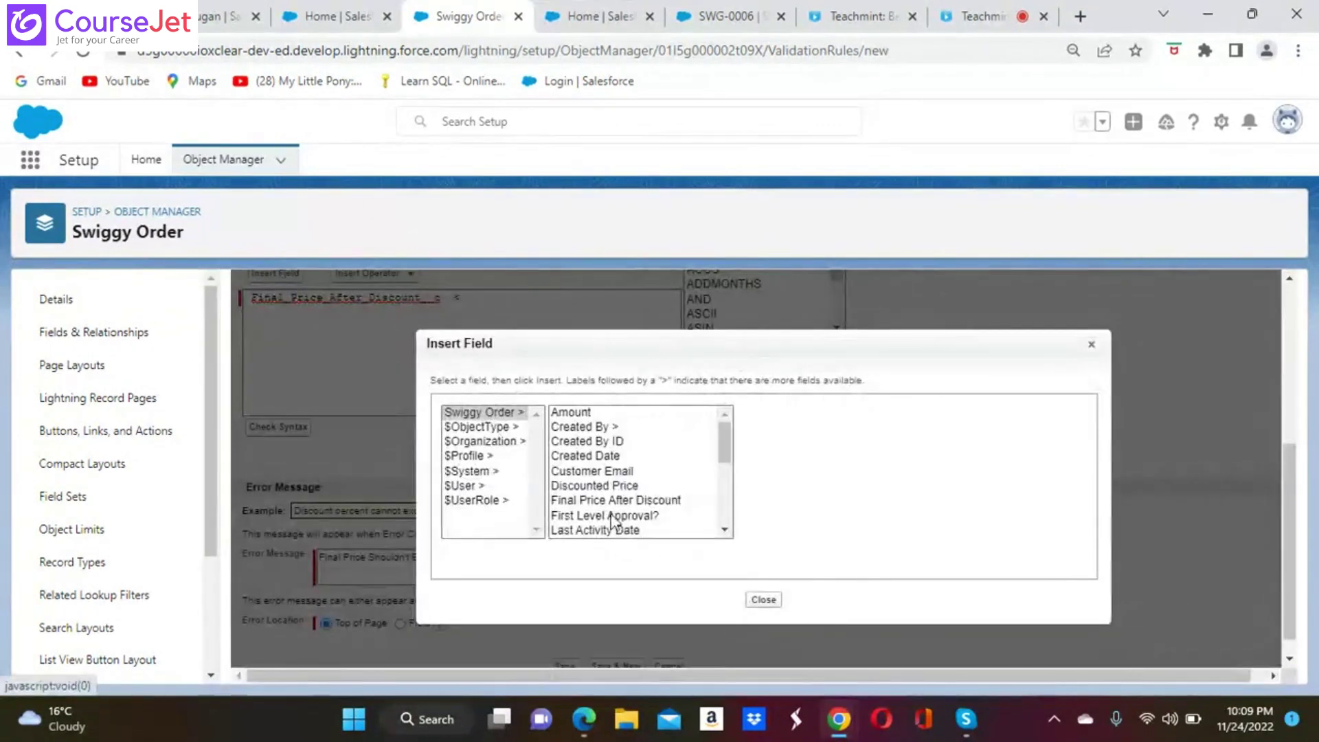
left_click(724, 531)
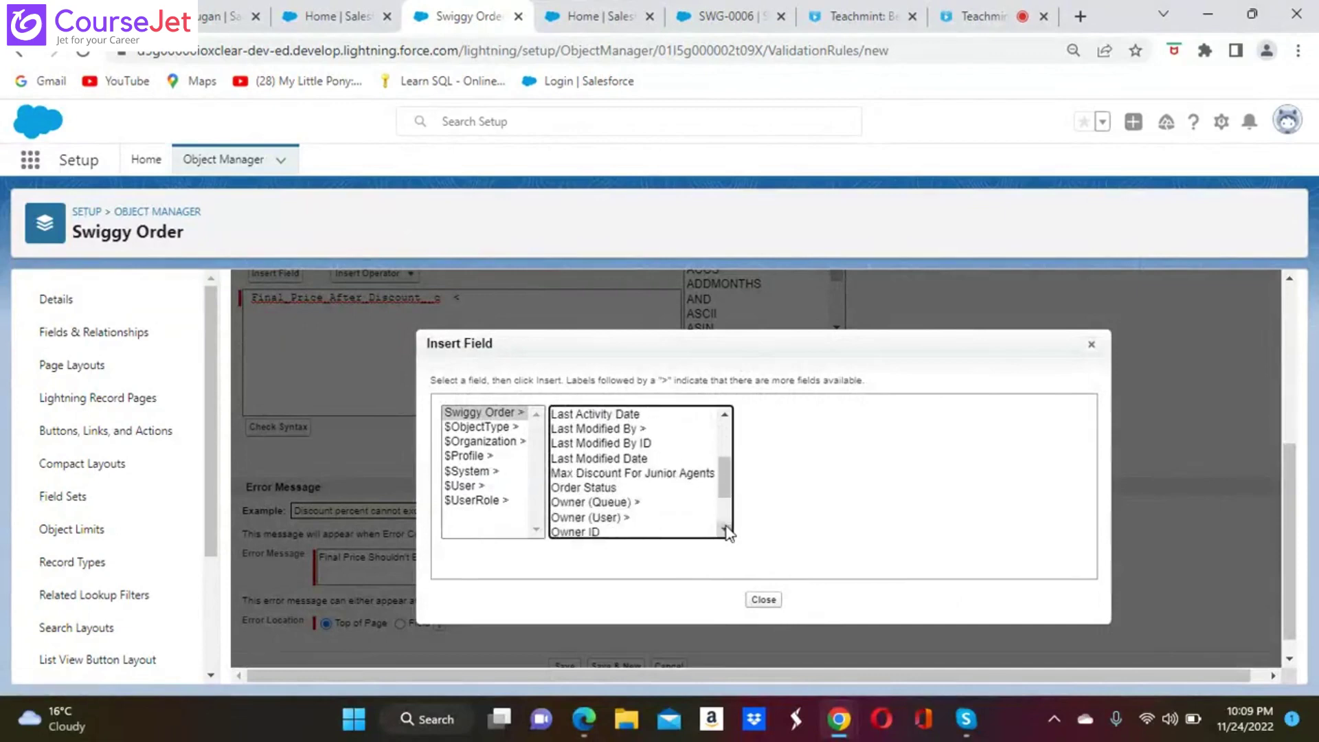
left_click(724, 531)
left_click(724, 531)
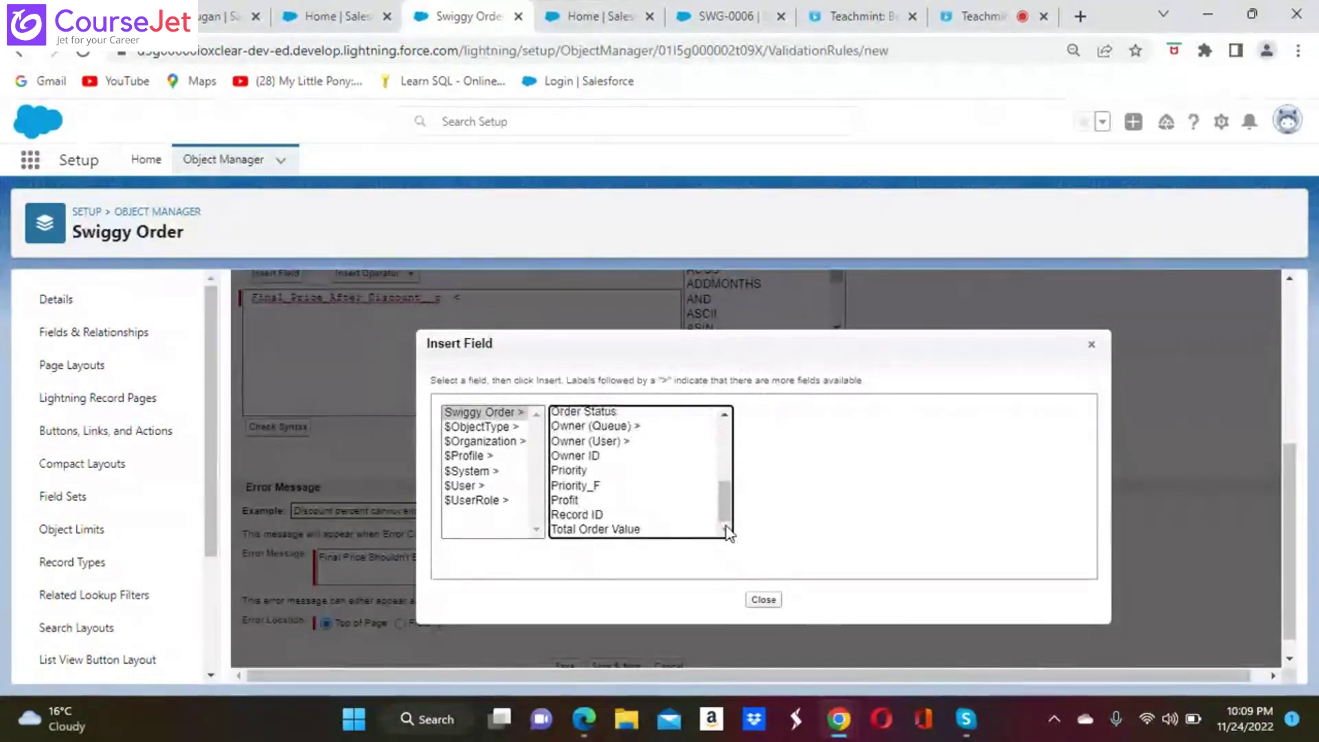
left_click(625, 529)
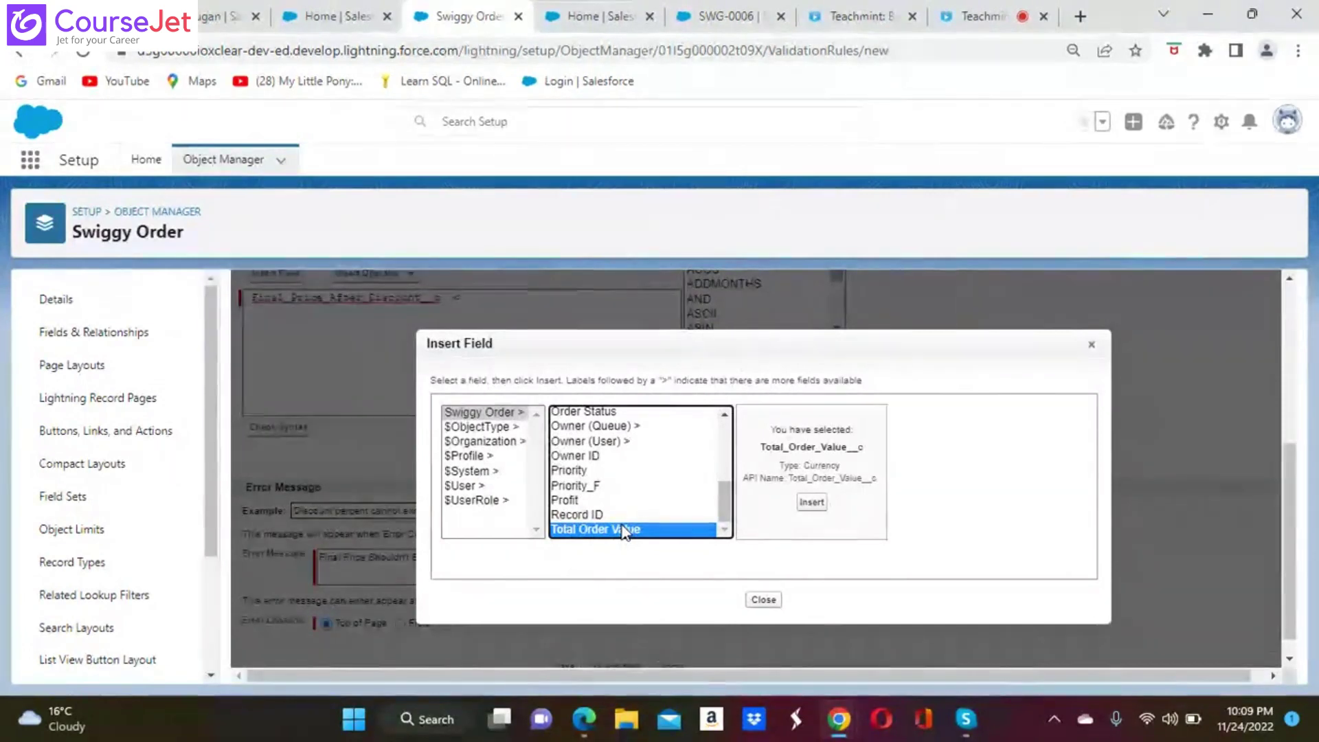
left_click(811, 502)
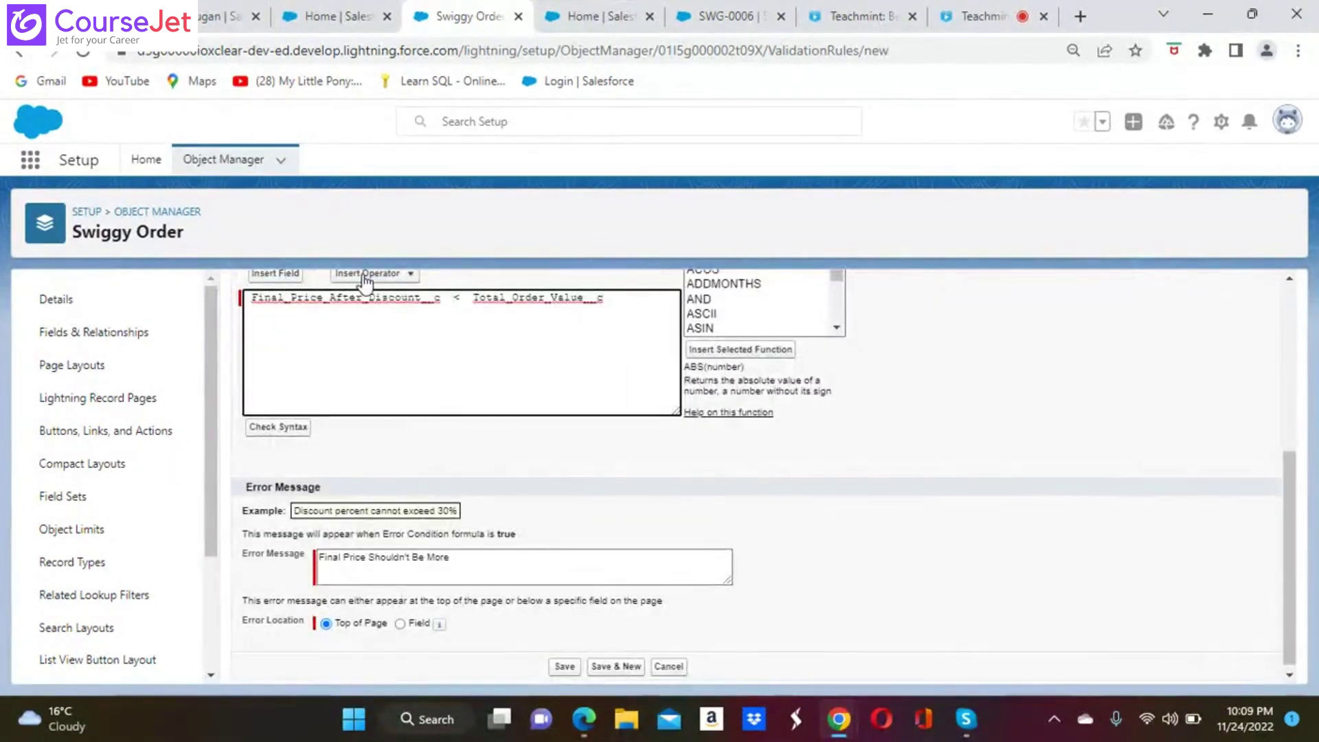
left_click(364, 274)
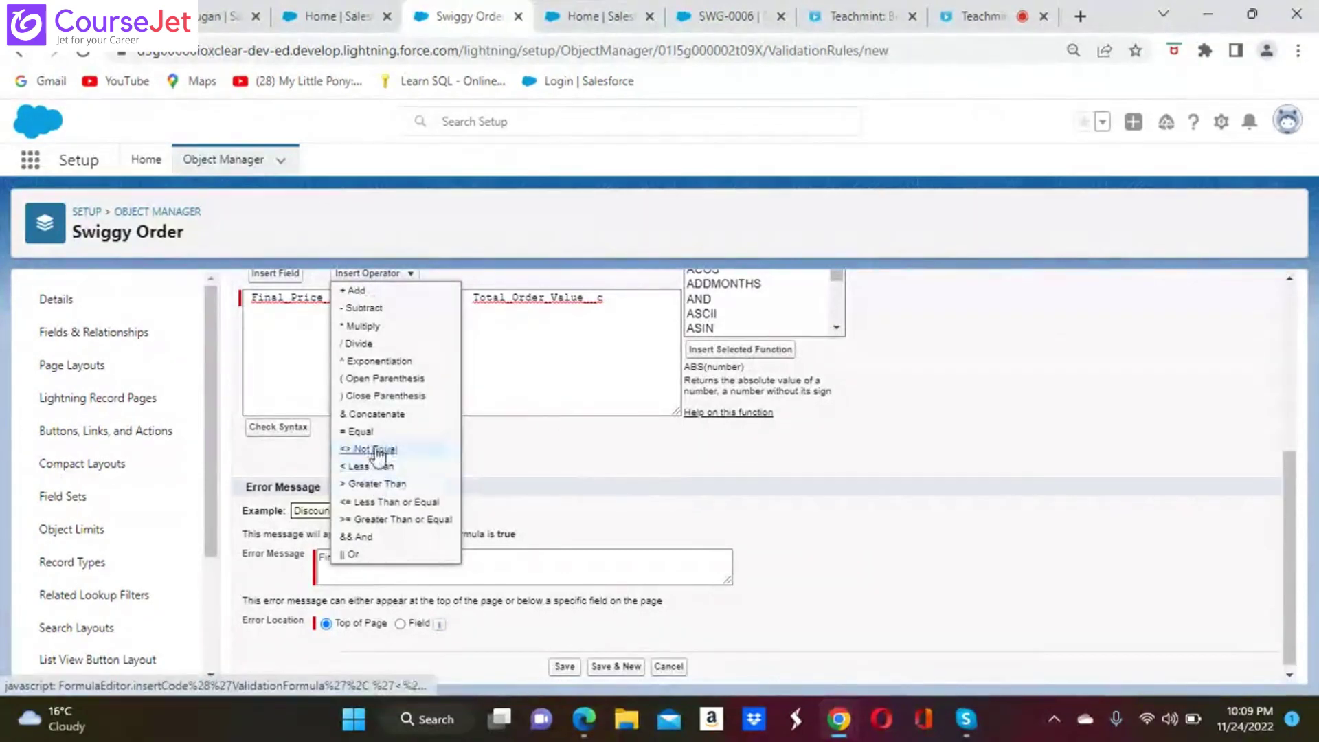
left_click(377, 307)
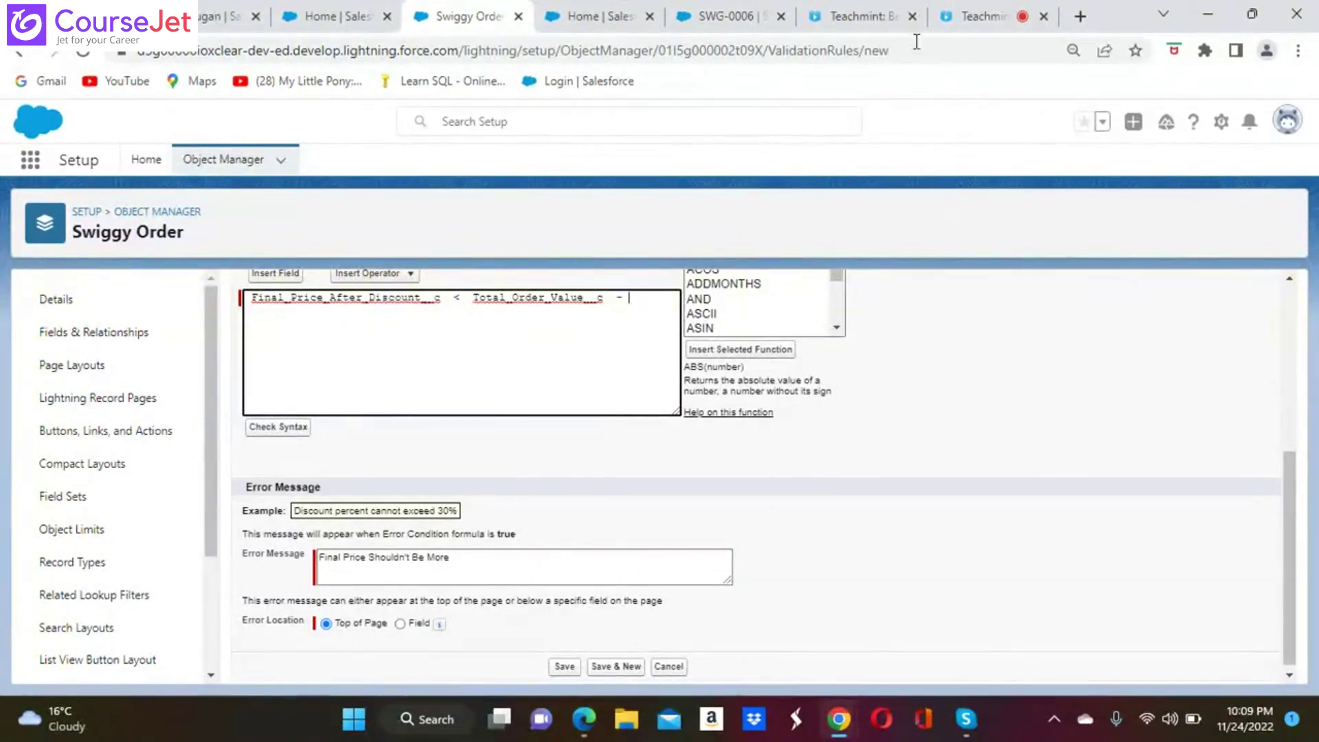
Step: Recheck the formula in the Teachmint chat and append an opening parenthesis and Total_Order_Value__c to the error condition in Salesforce
left_click(974, 19)
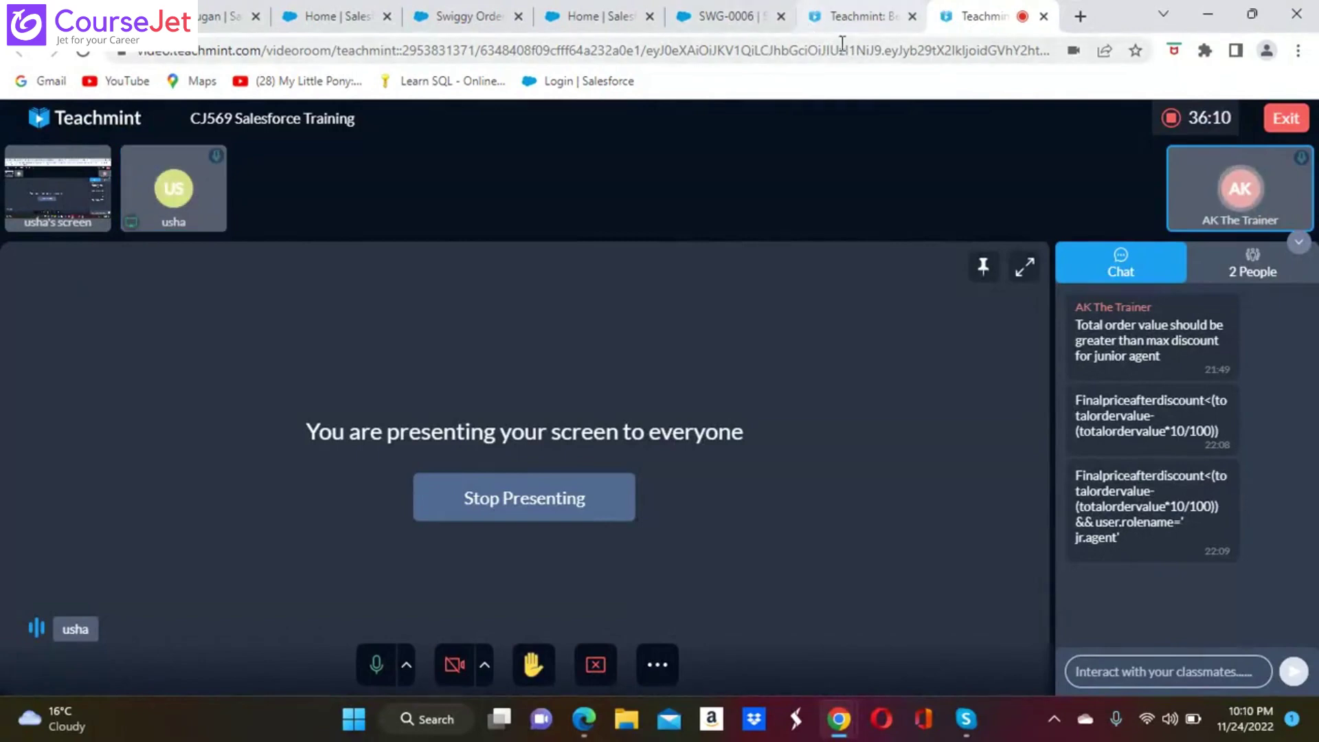
mouse_move(850, 8)
left_click(714, 15)
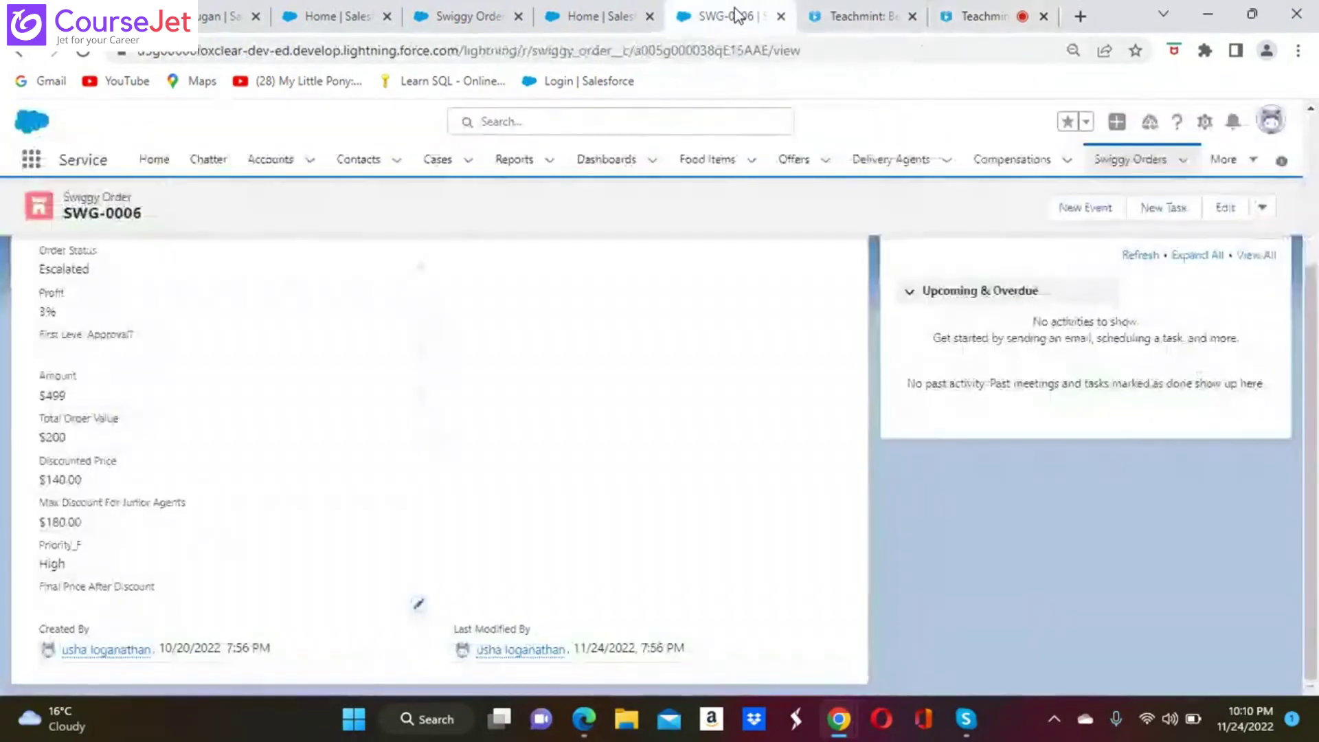
left_click(604, 17)
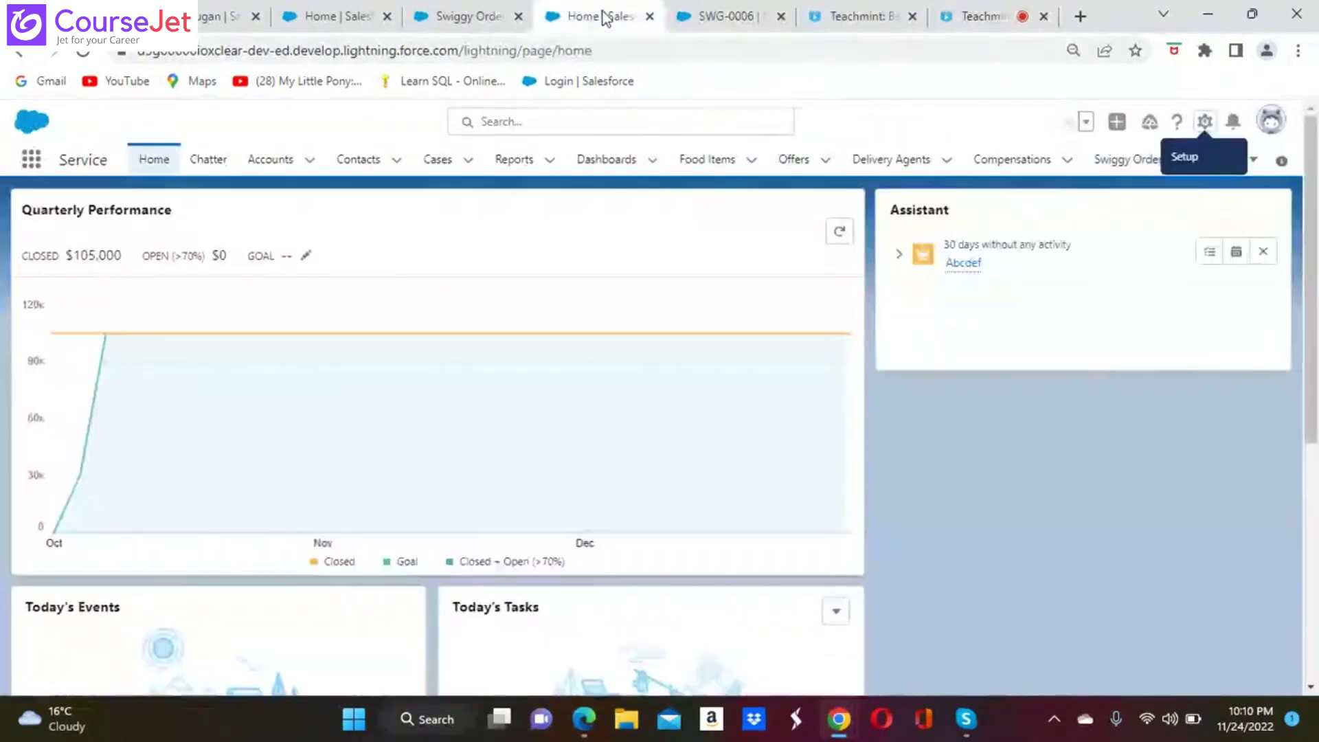
left_click(455, 19)
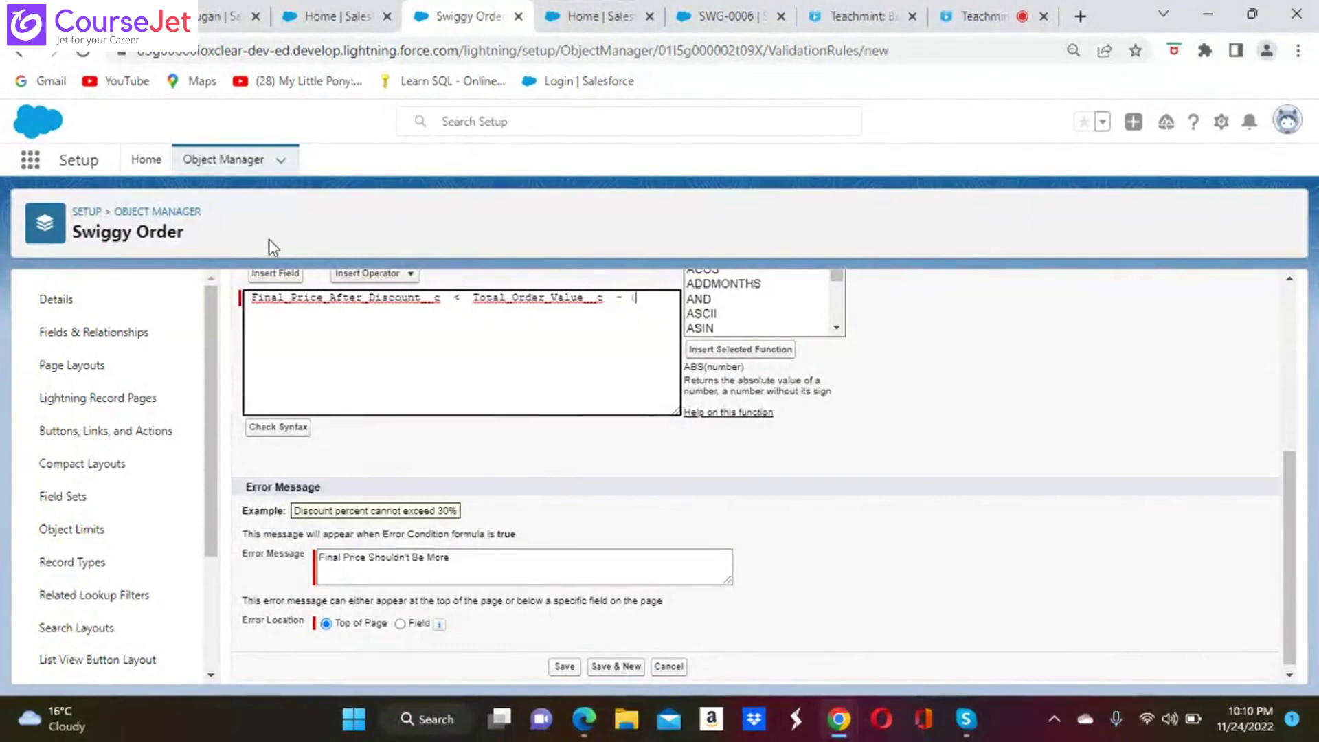
left_click(275, 273)
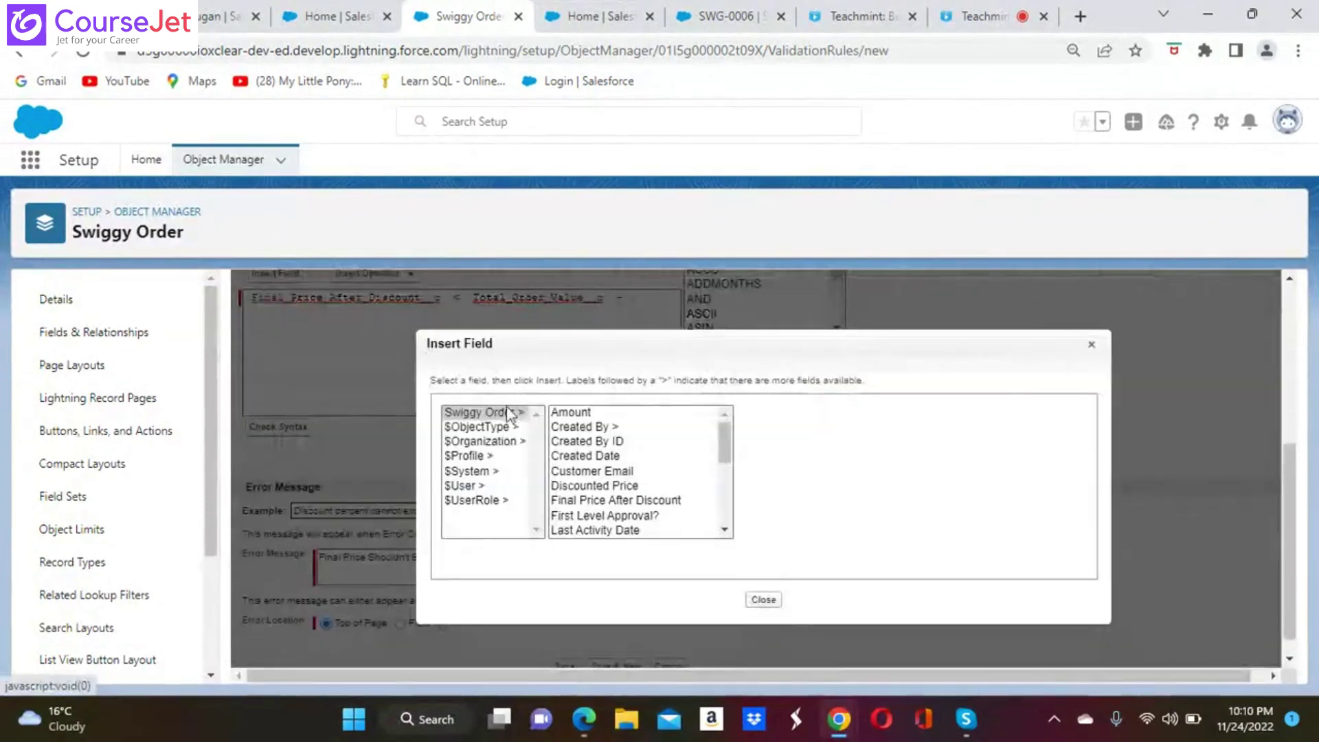
scroll(725, 494, "down", 5)
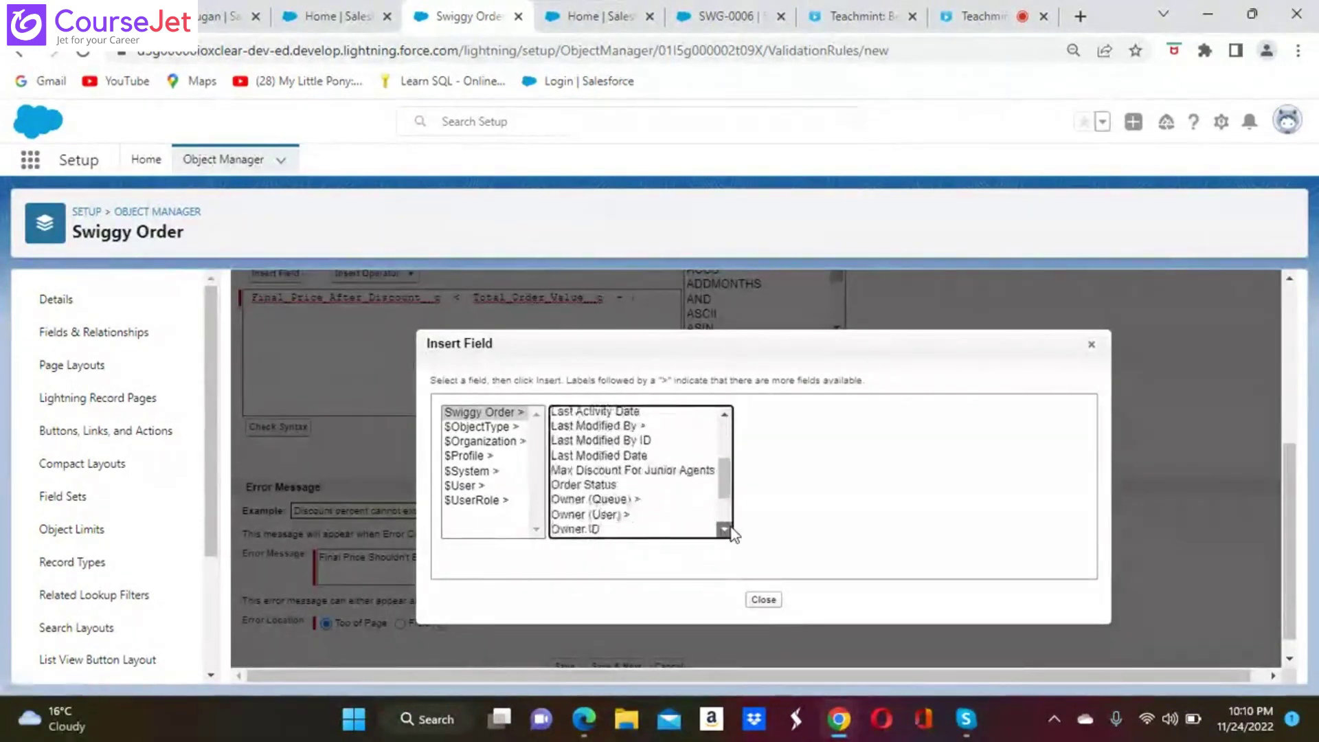
left_click(627, 529)
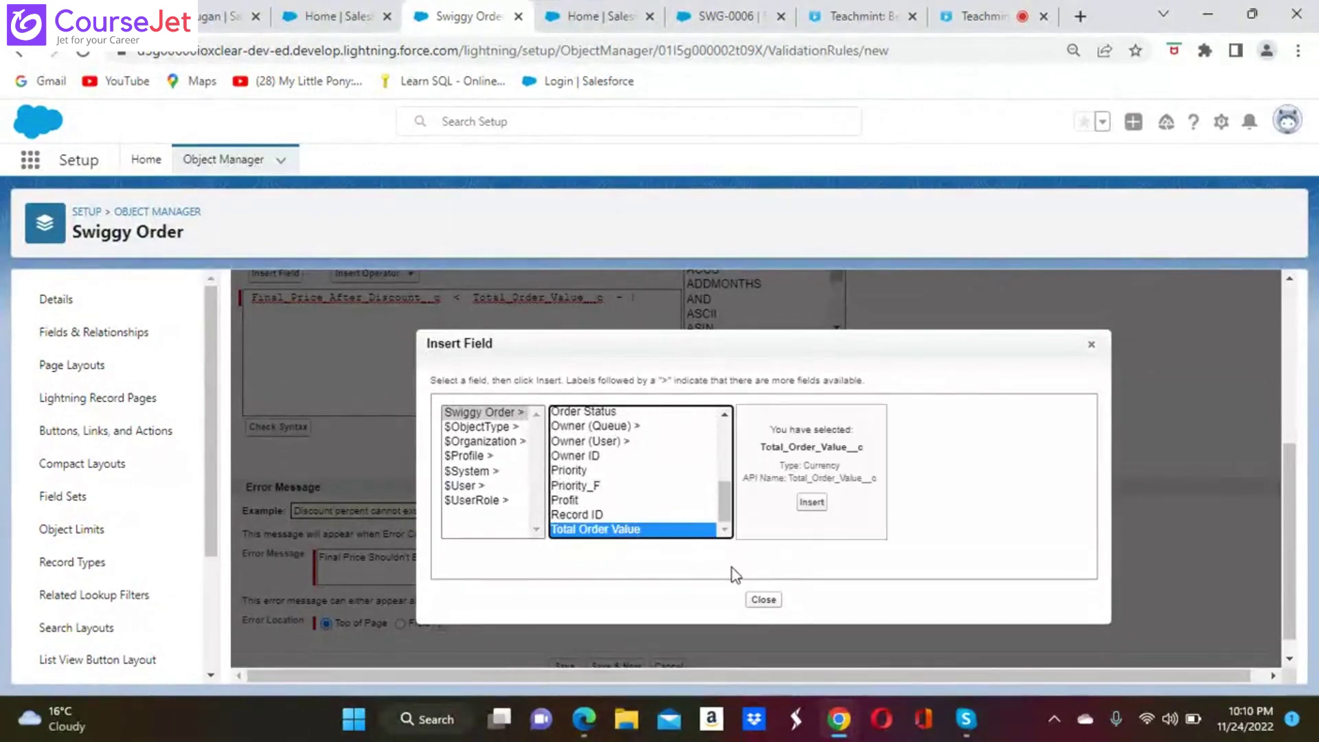
left_click(811, 504)
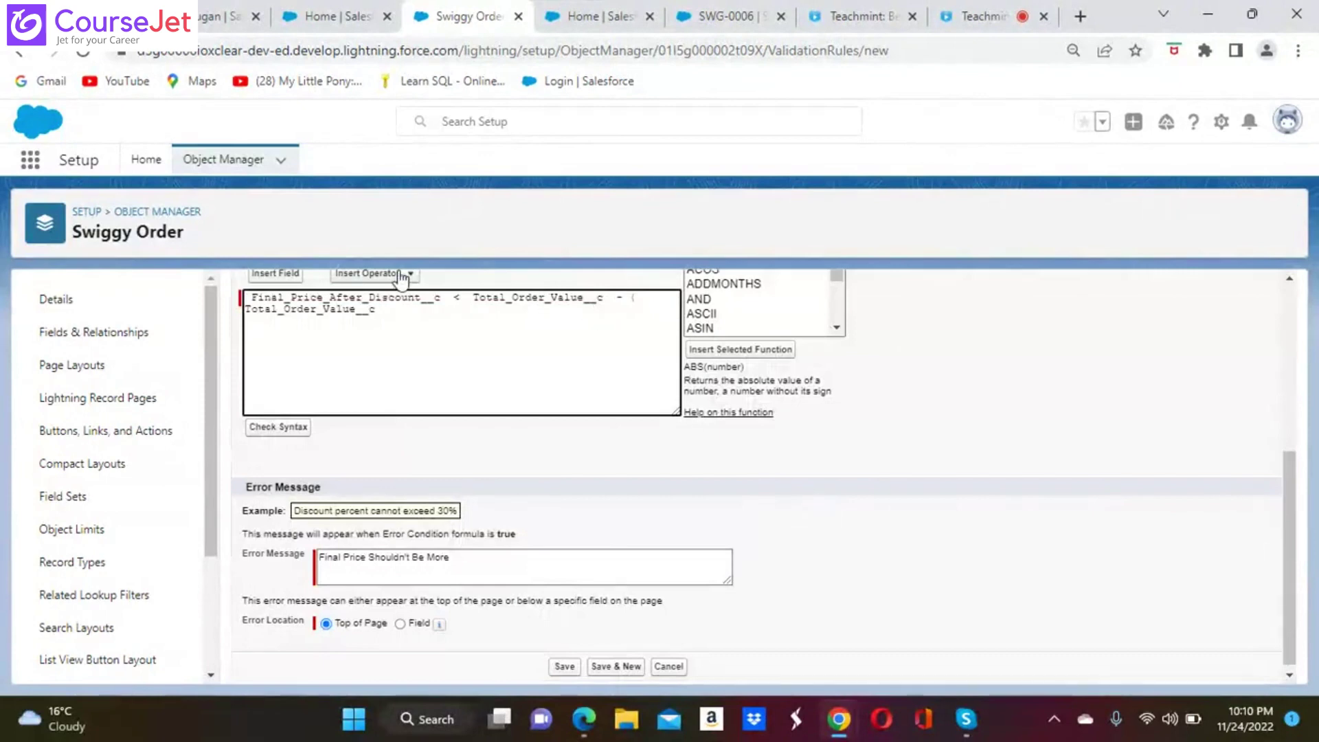
Step: Complete the parenthesised term with * 10 / 100) and append the And operator && to the formula
left_click(408, 277)
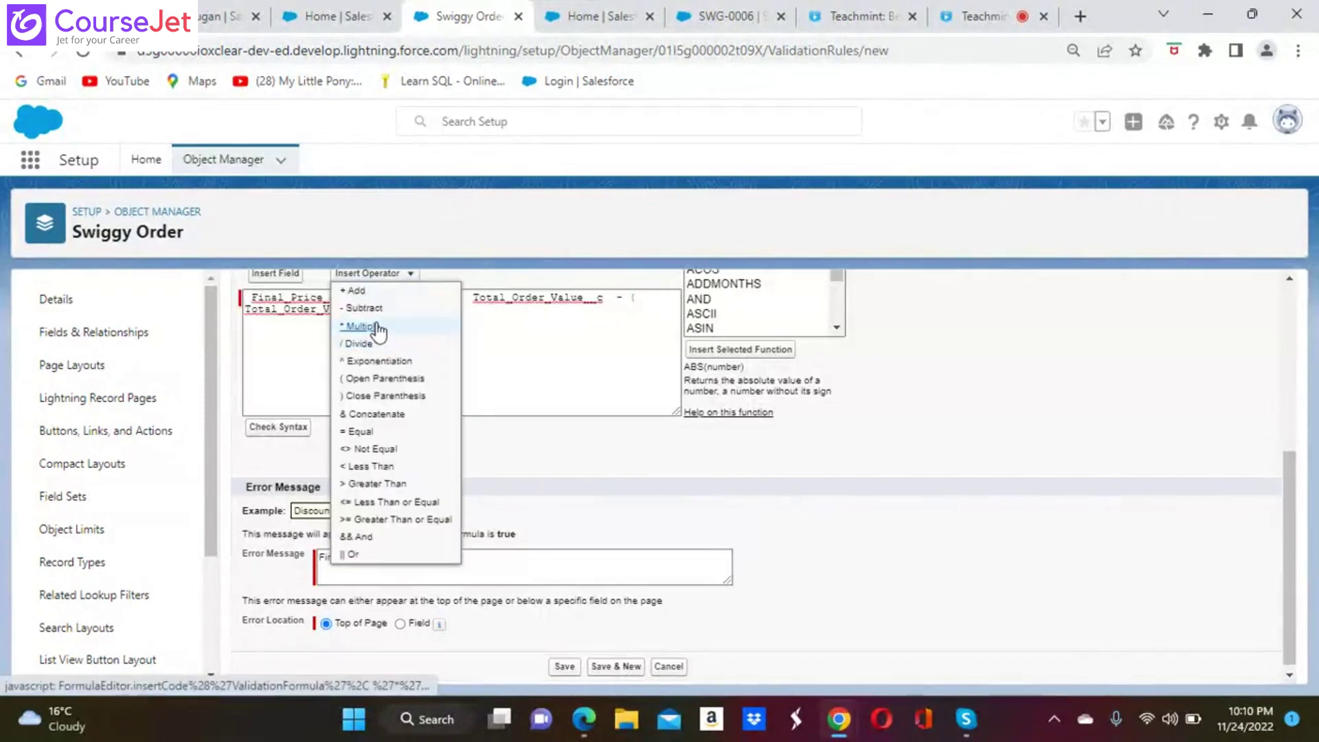
left_click(377, 326)
type("10")
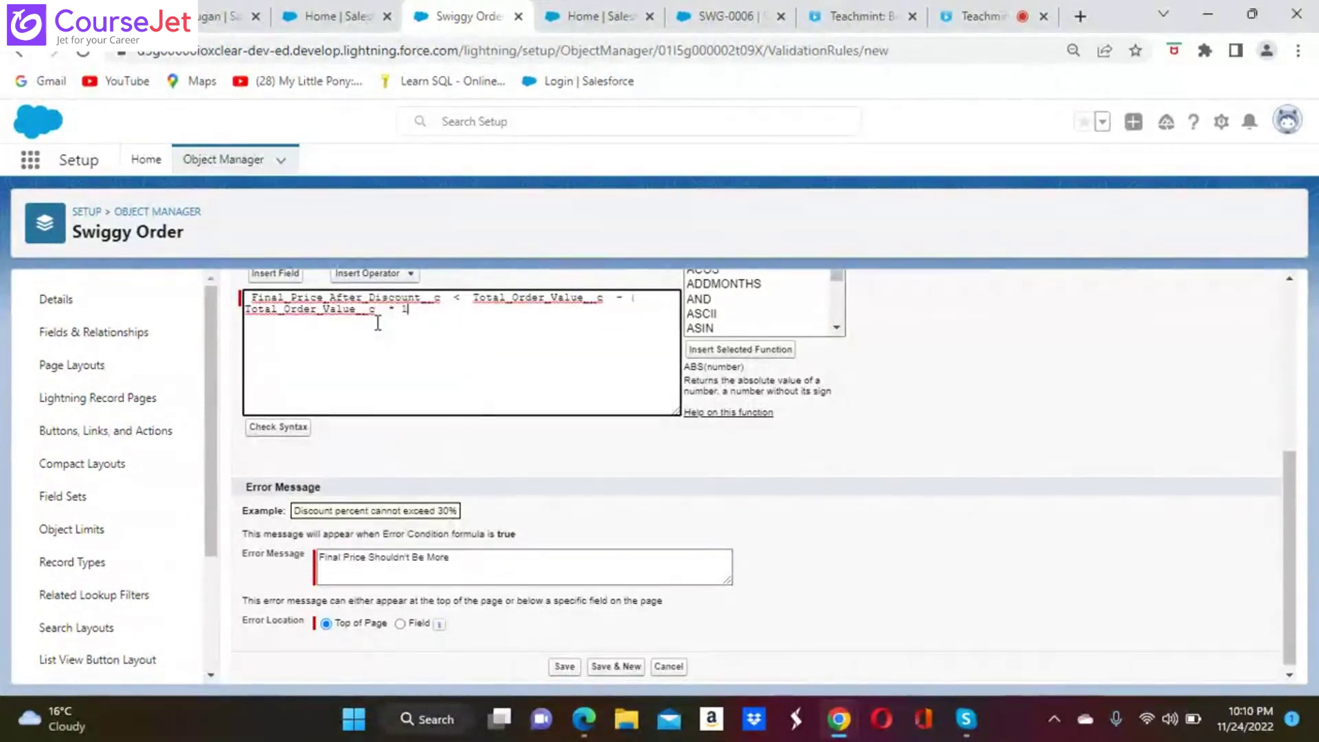
left_click(412, 278)
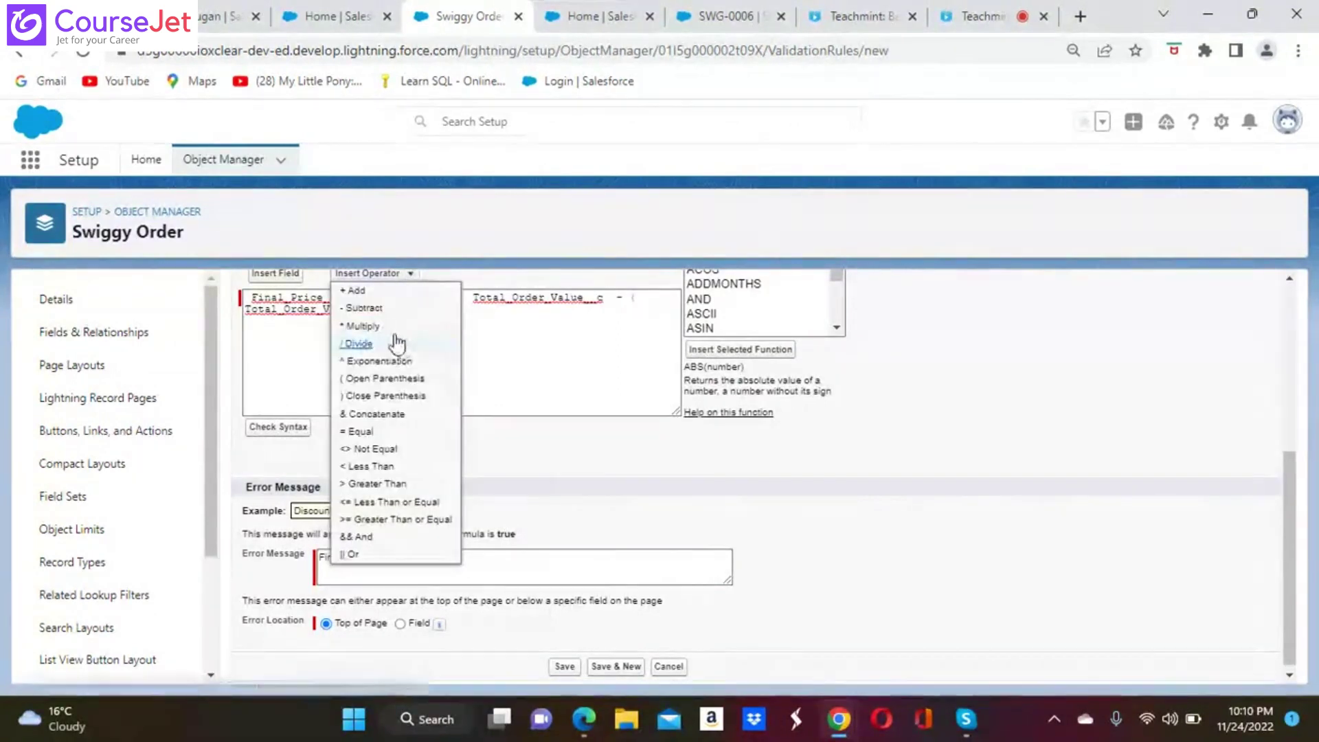
left_click(363, 345)
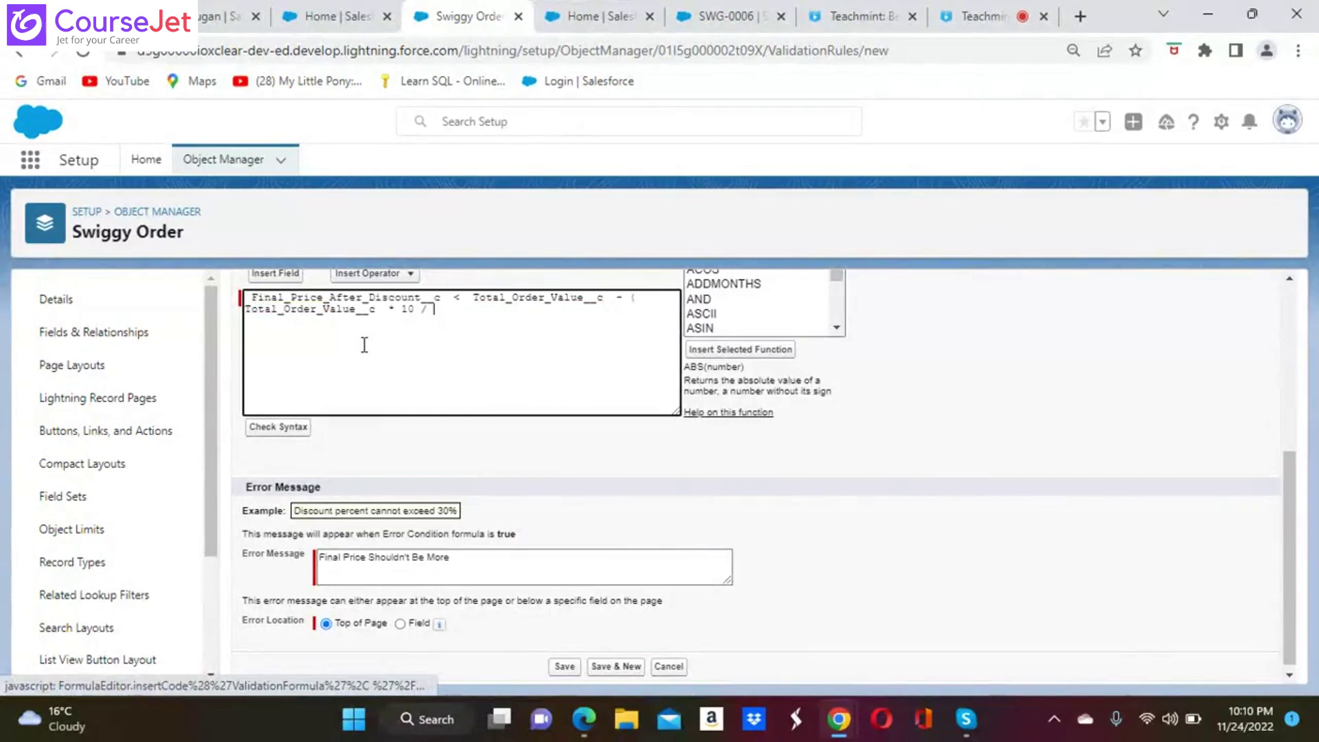
type("100")
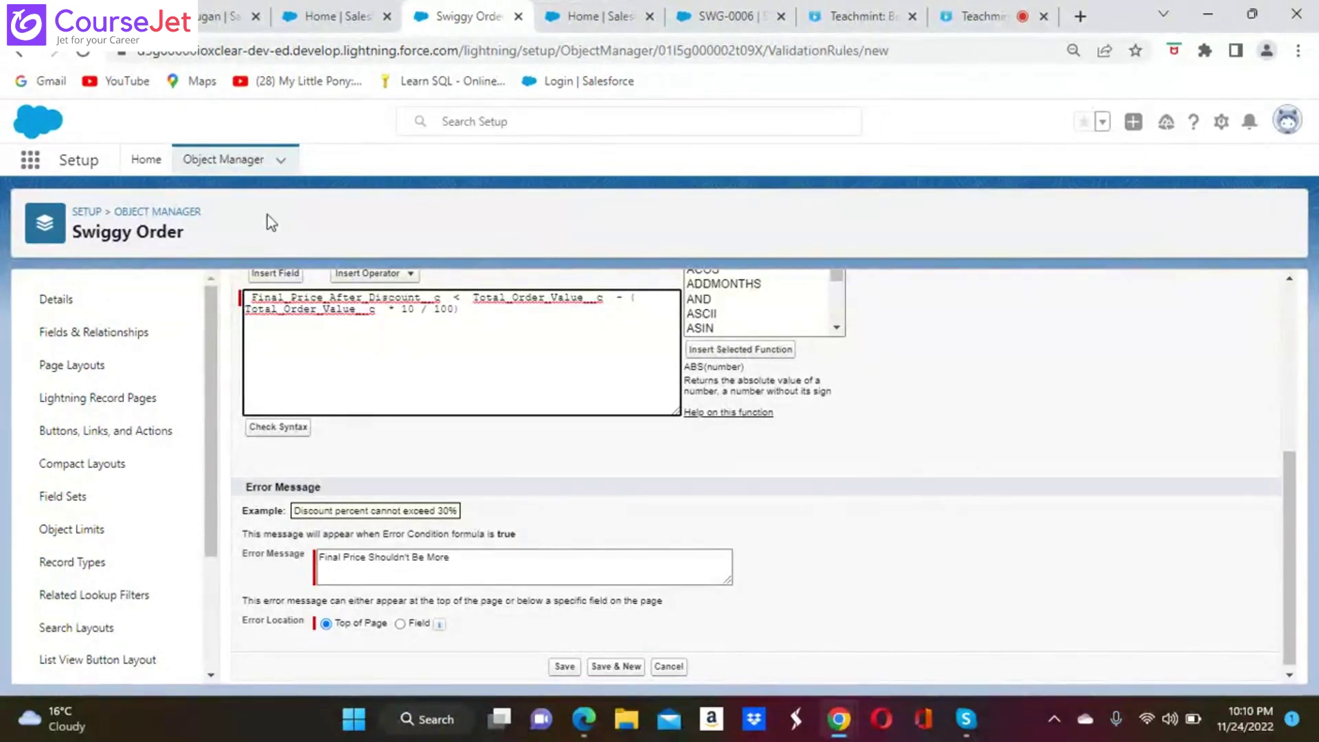
left_click(402, 272)
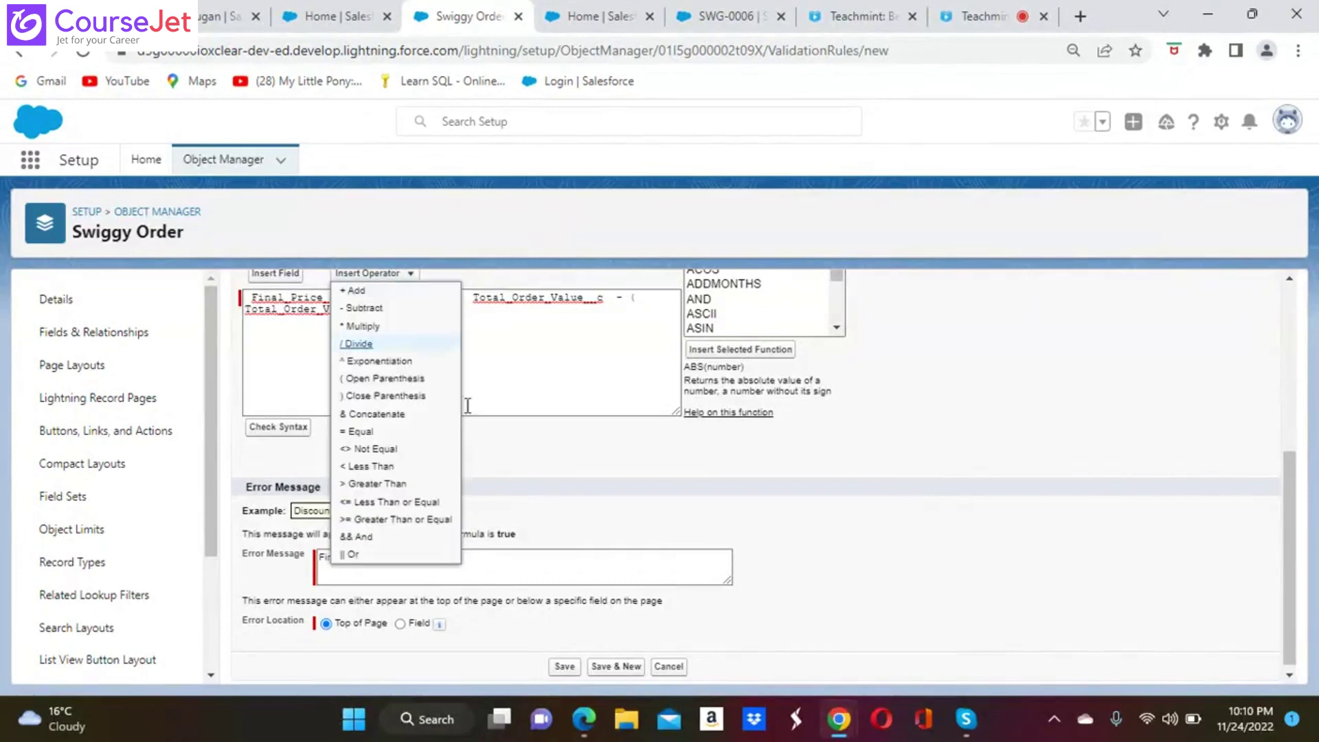
left_click(366, 539)
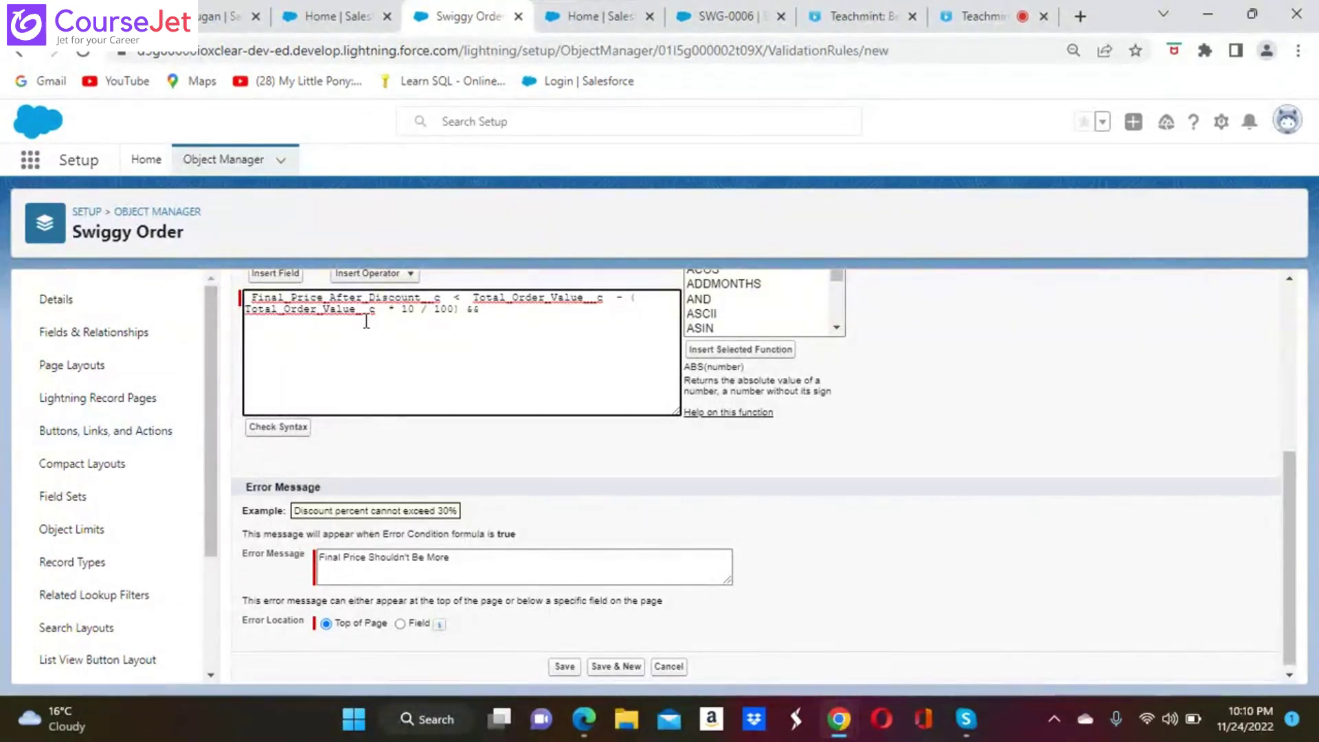
Step: Browse the $UserRole and $User fields available for the error condition formula to find one identifying the agent's role
scroll(542, 472, "up", 1)
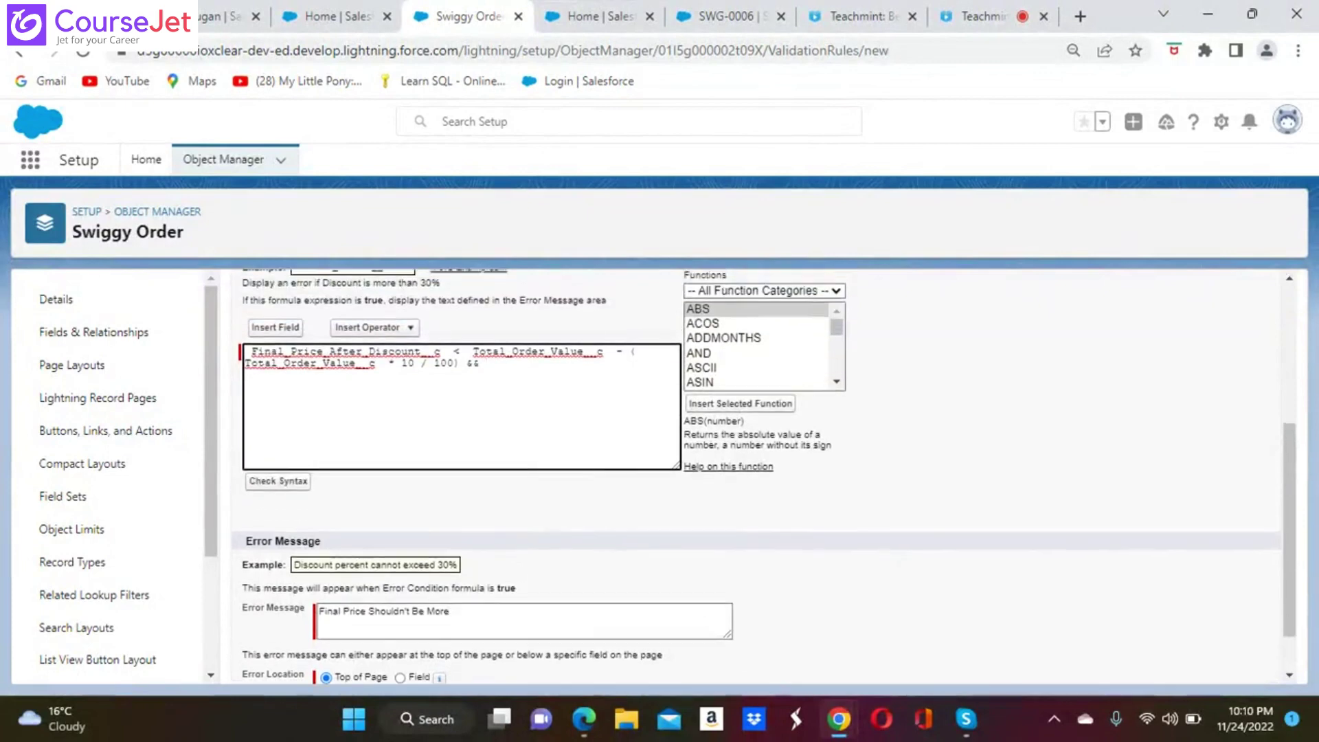
left_click(281, 327)
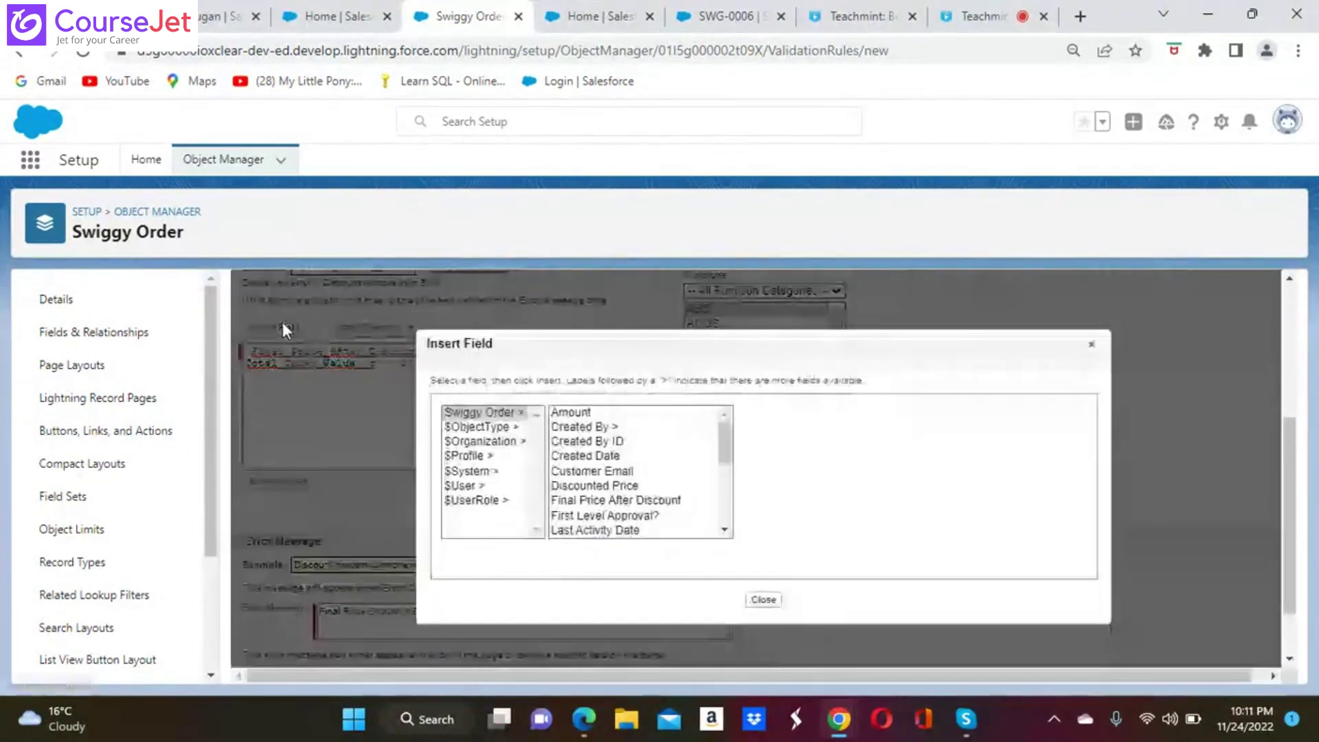
left_click(478, 503)
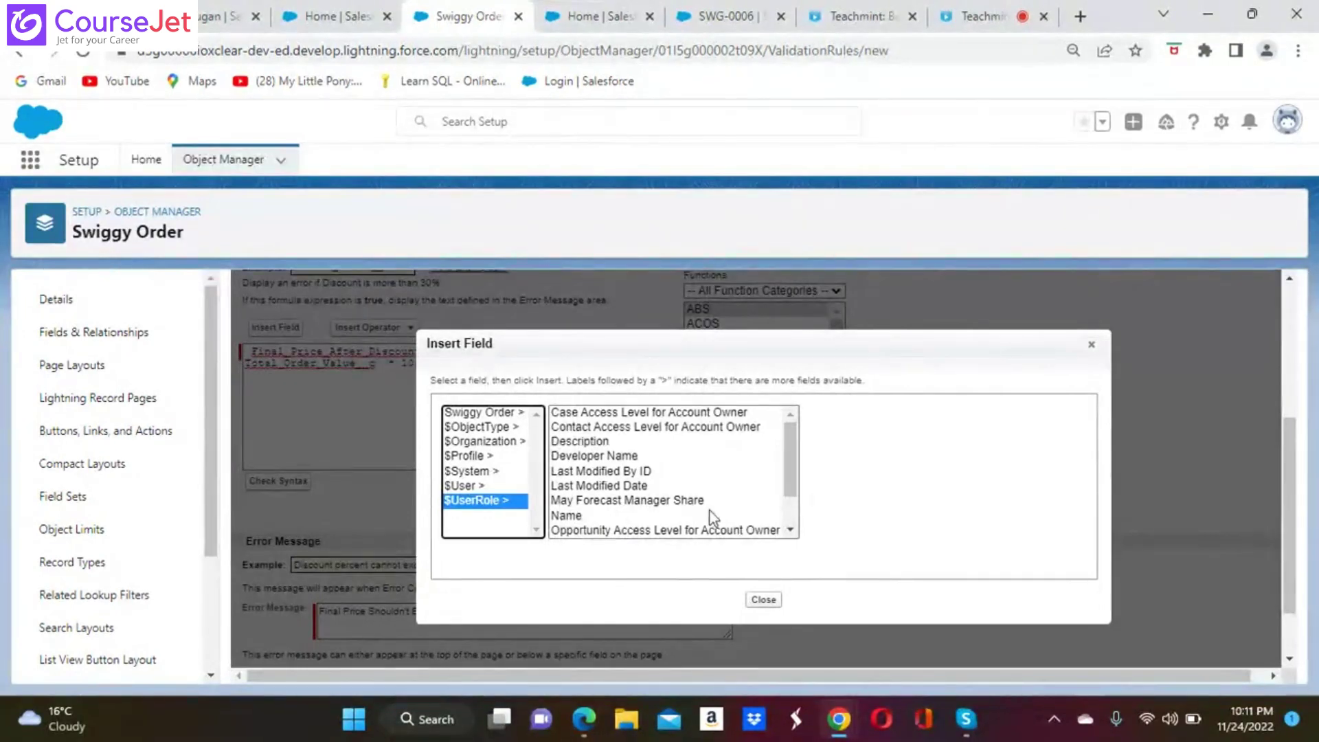
left_click(790, 529)
left_click(791, 530)
left_click(791, 530)
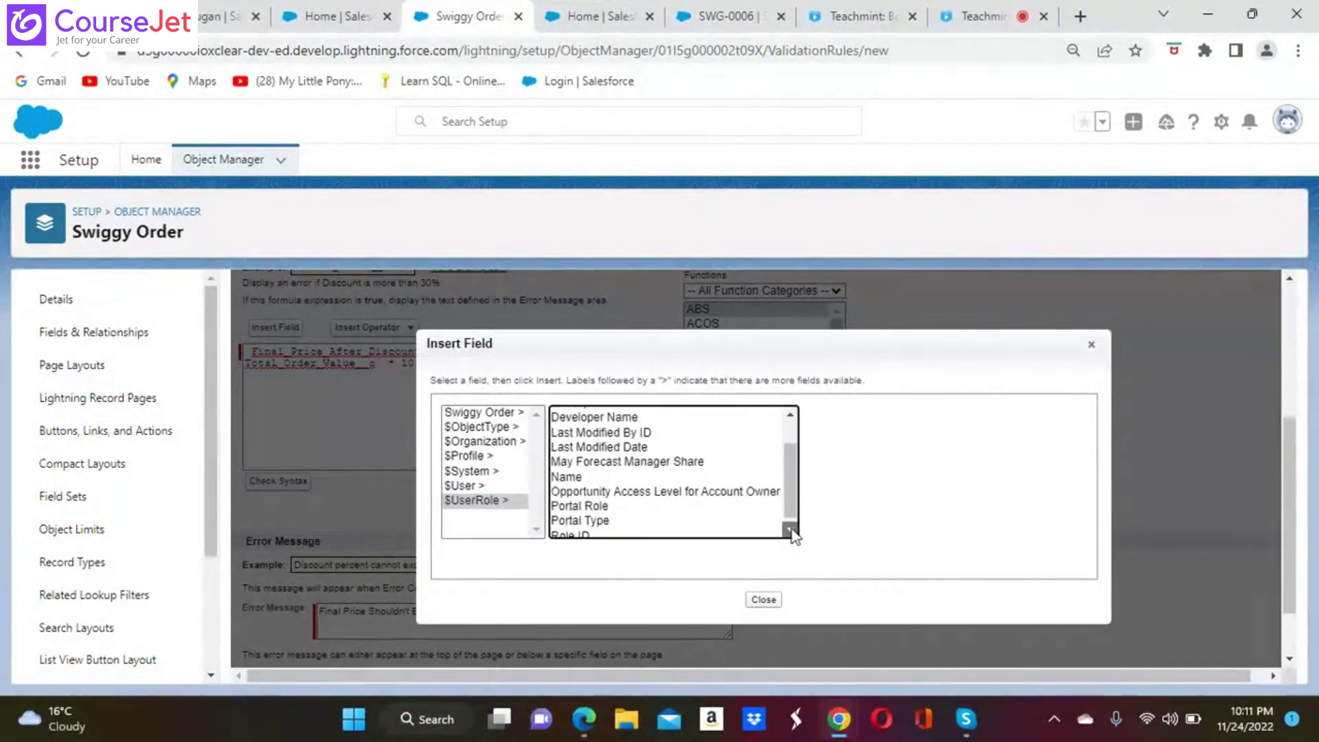
left_click(791, 417)
left_click(791, 416)
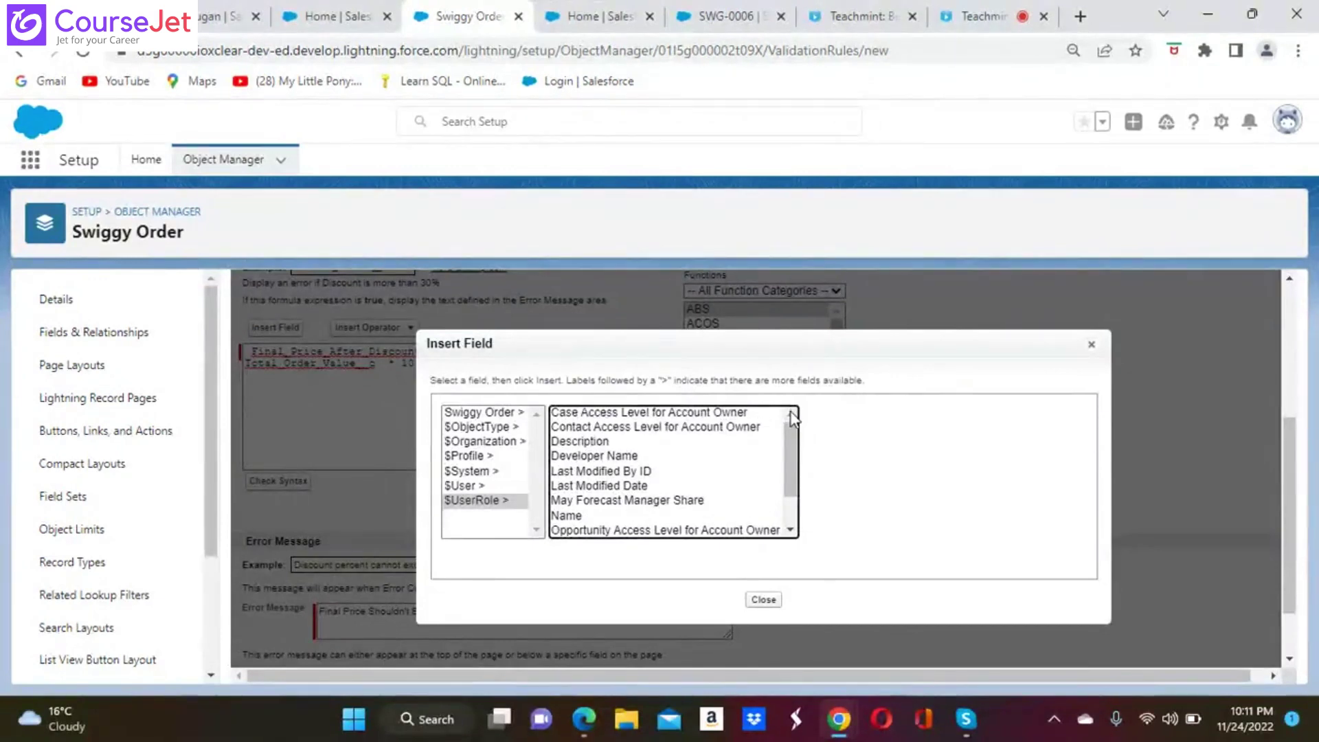
left_click(466, 485)
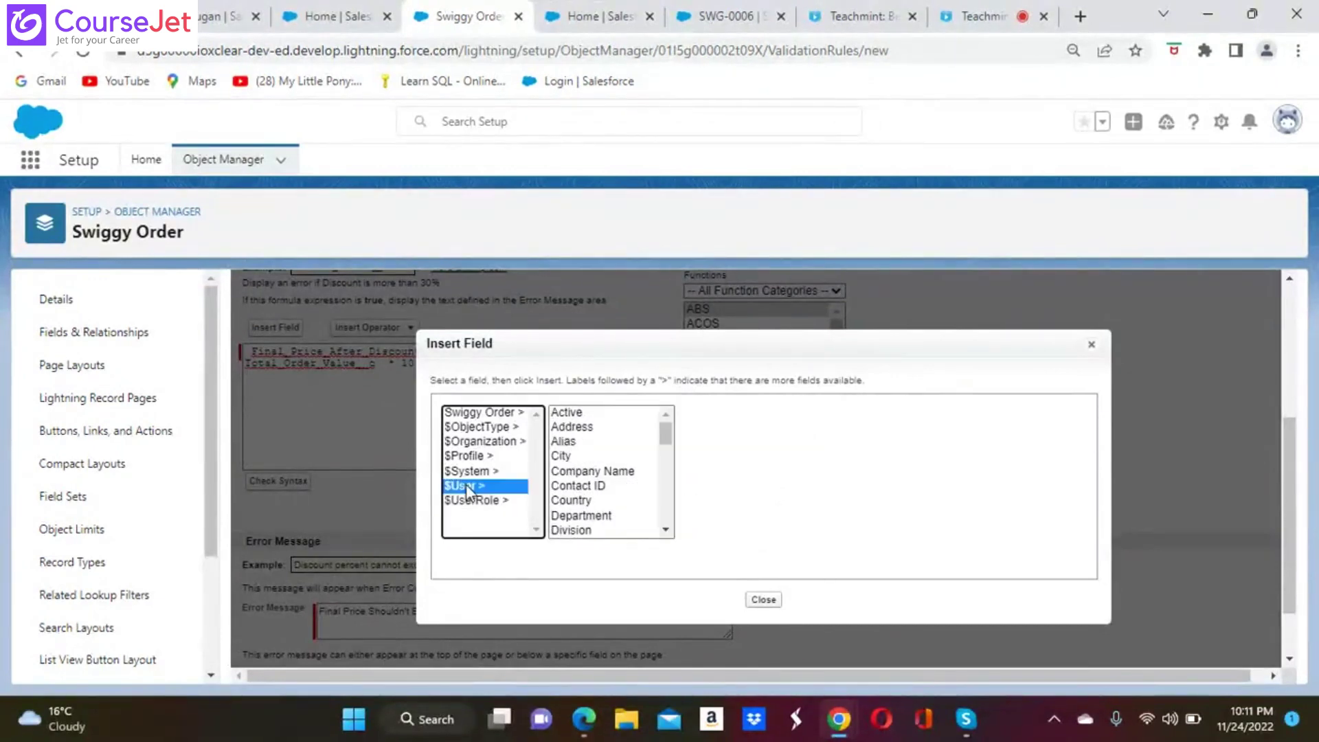
left_click(666, 530)
scroll(666, 529, "down", 7)
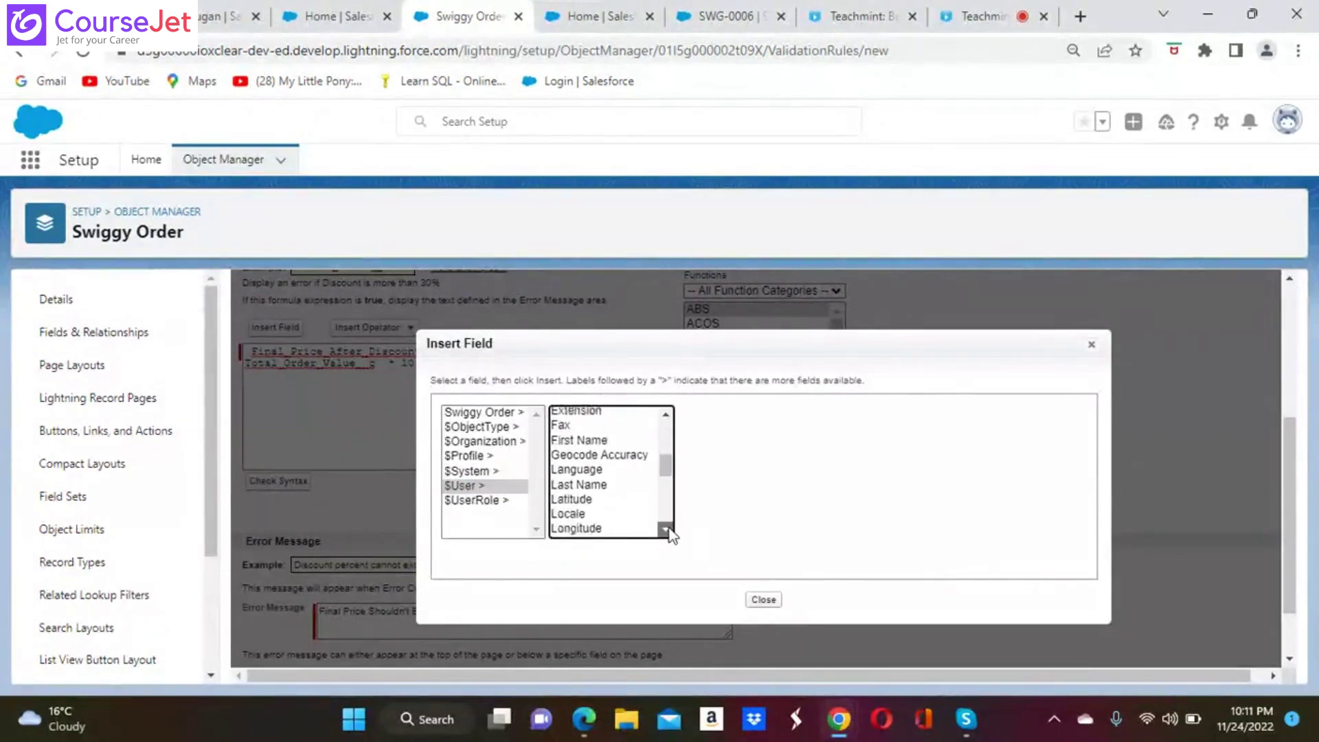
scroll(666, 529, "down", 4)
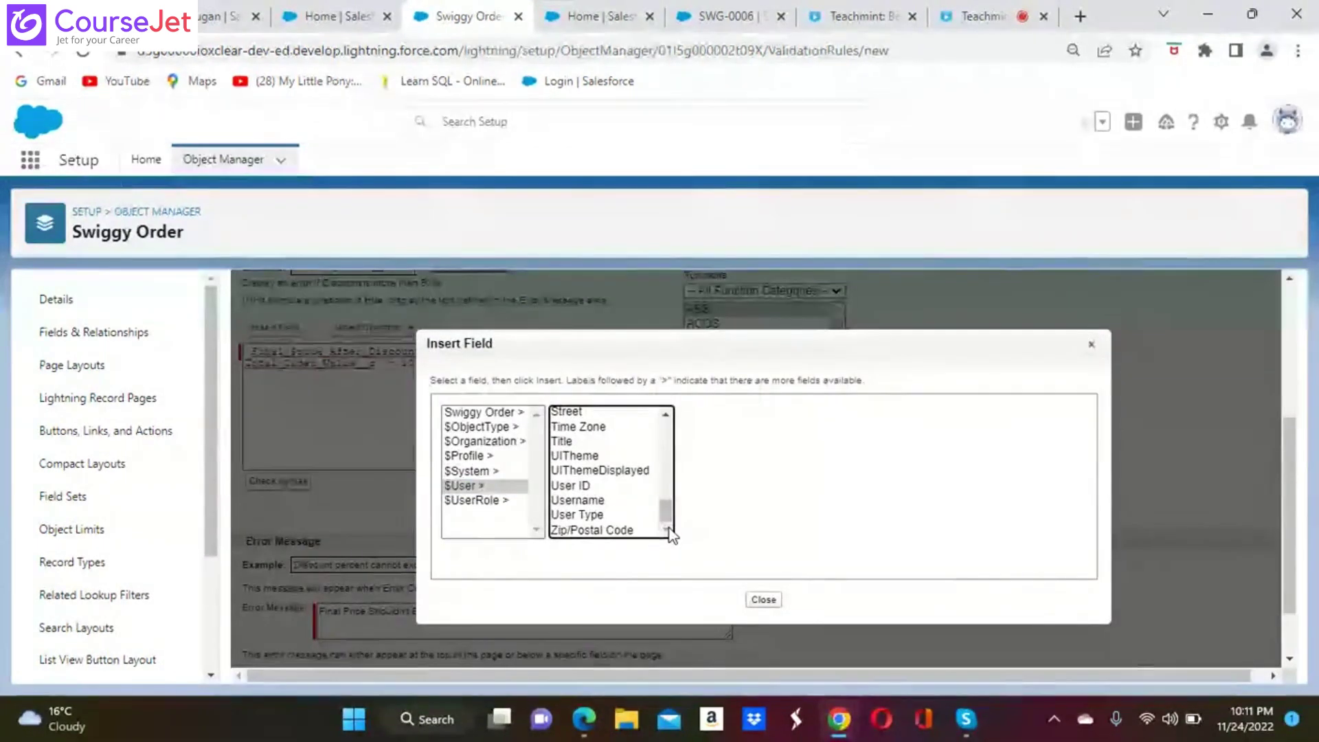
Step: Examine the $UserRole, $Profile and Swiggy Order field lists for a field suited to the junior agent condition
left_click(491, 500)
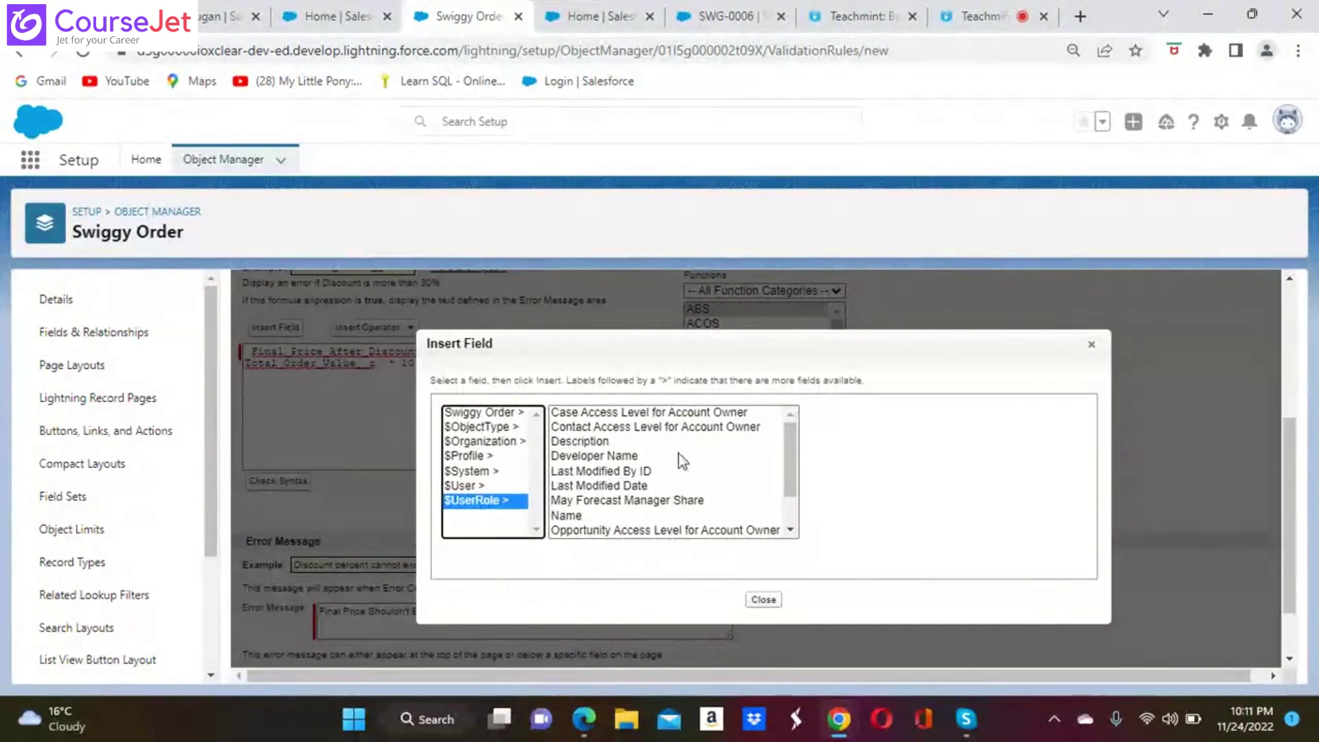
left_click(791, 530)
left_click(791, 530)
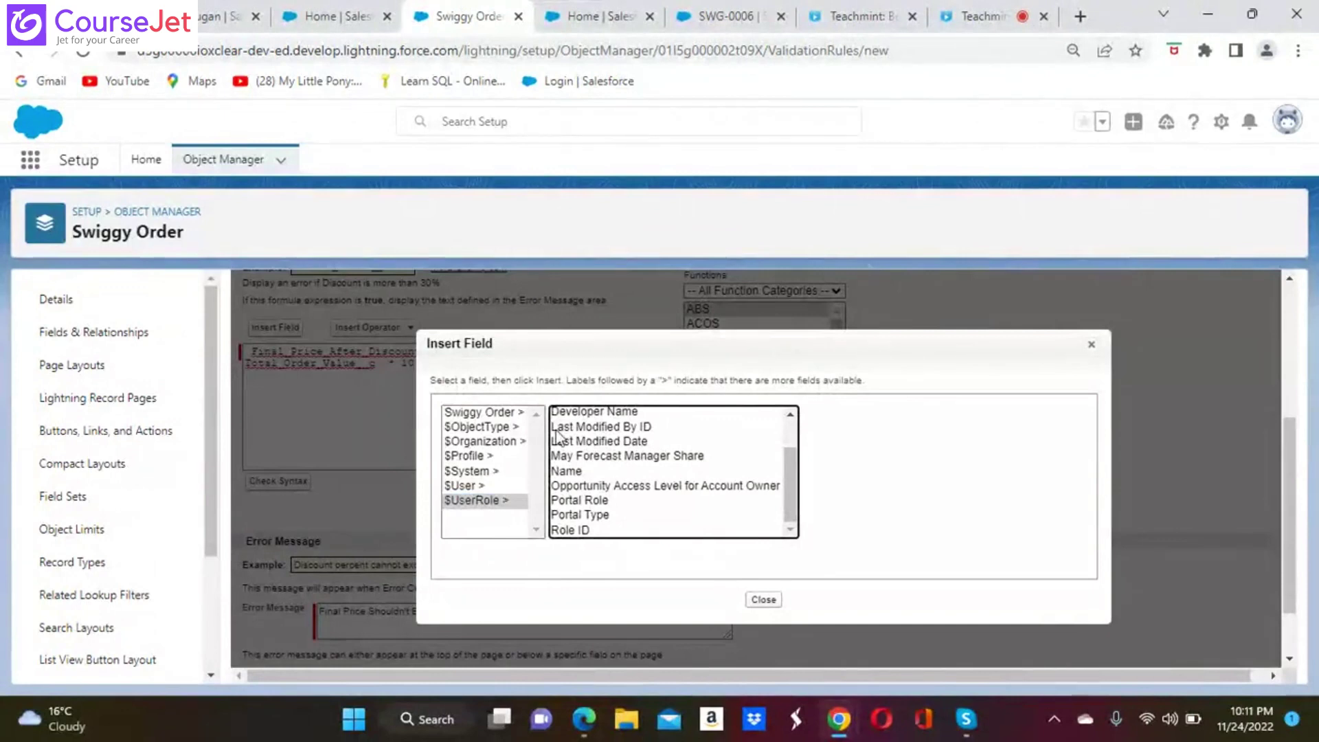
left_click(469, 456)
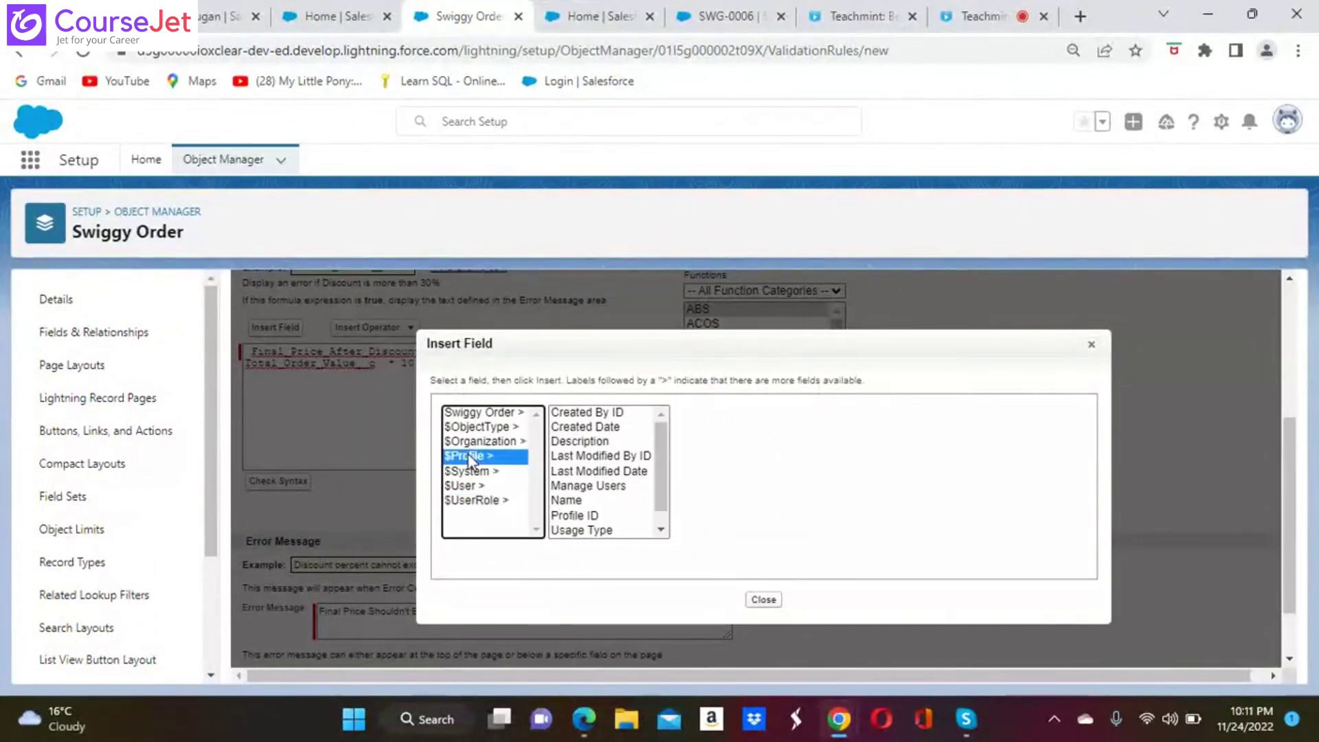
left_click(661, 530)
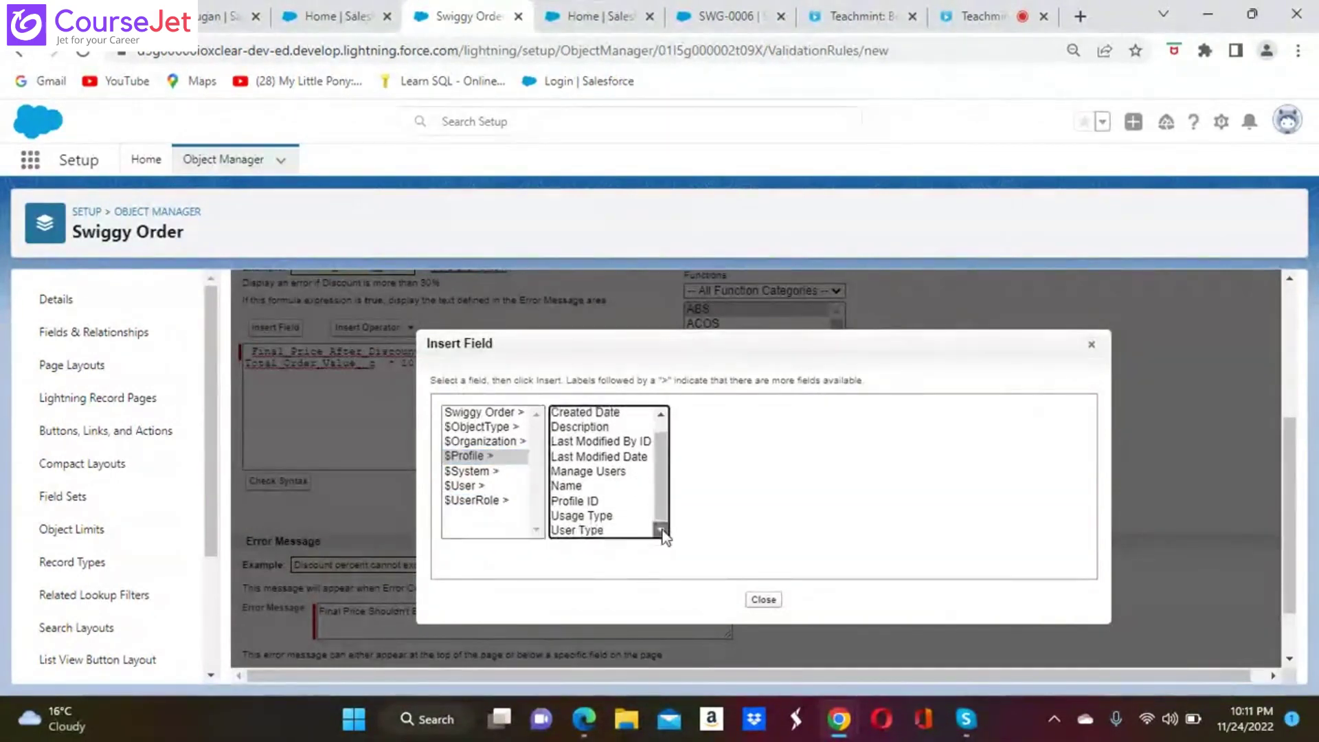
left_click(479, 502)
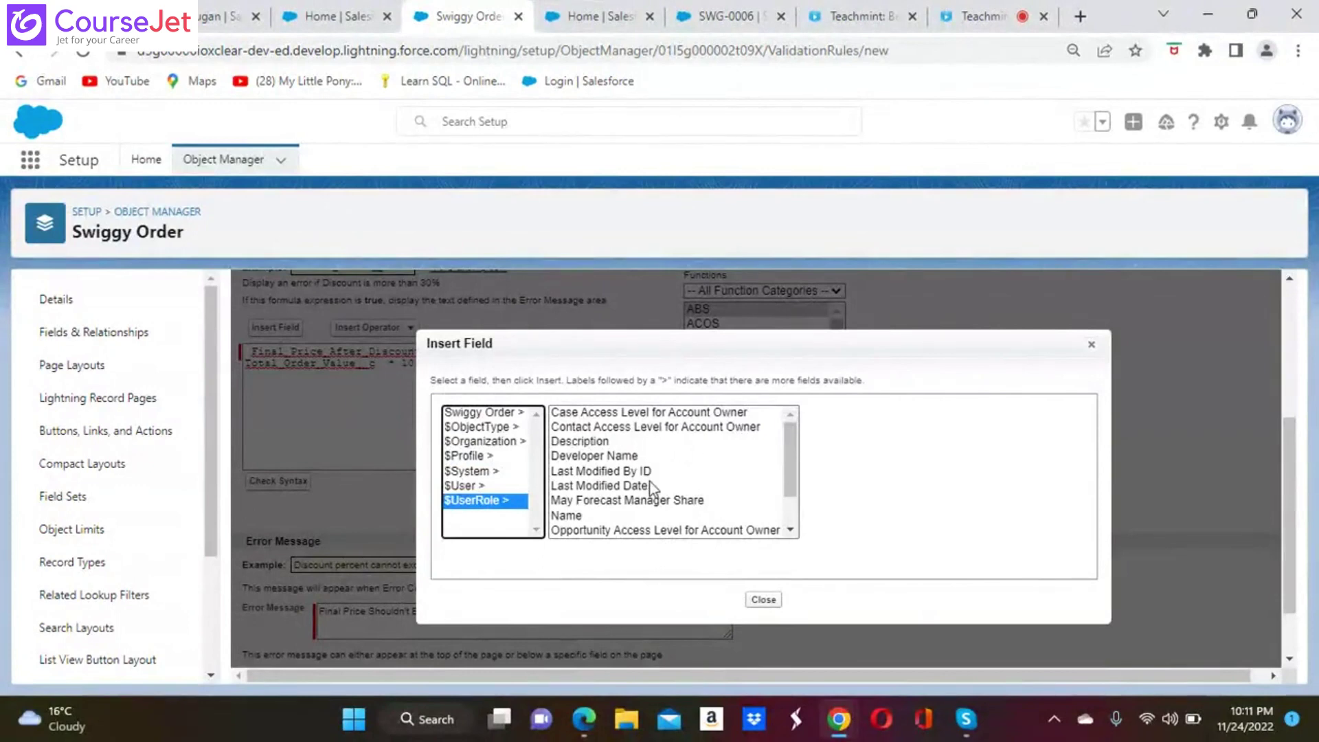
left_click(791, 529)
left_click(791, 530)
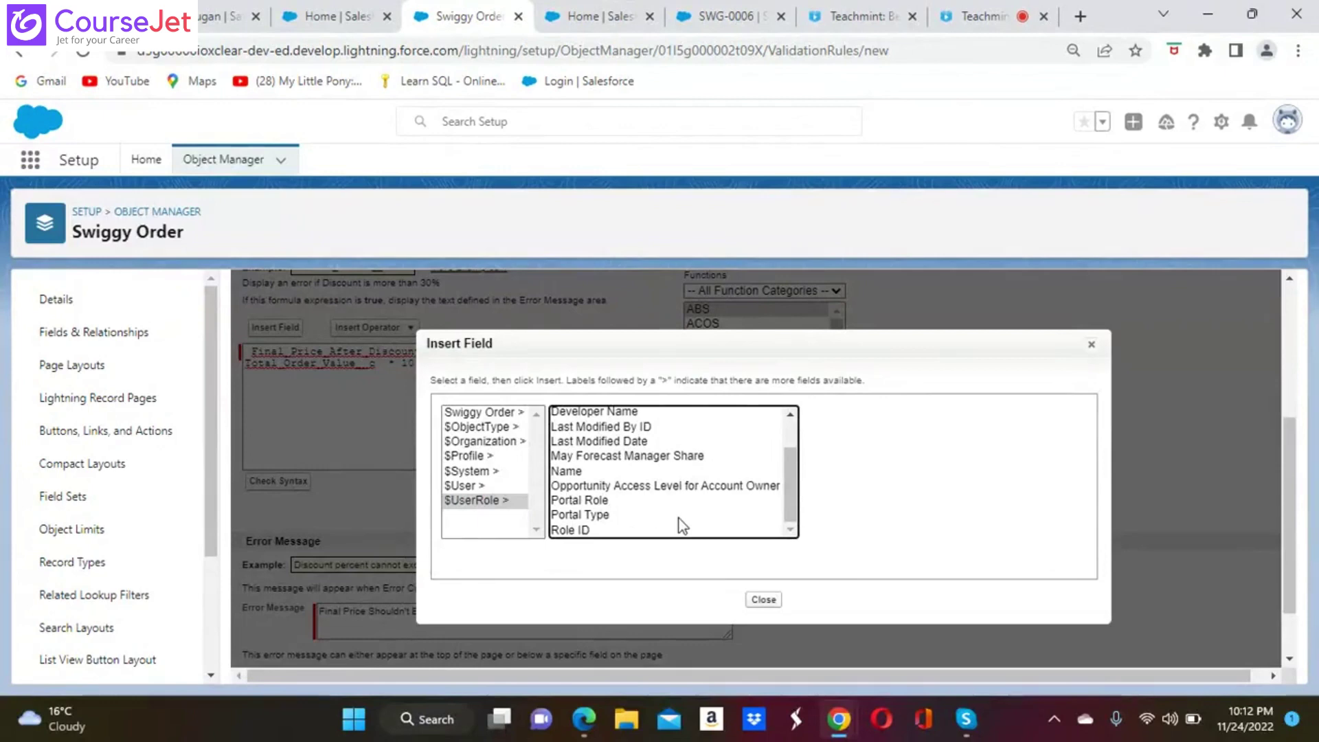
left_click(508, 413)
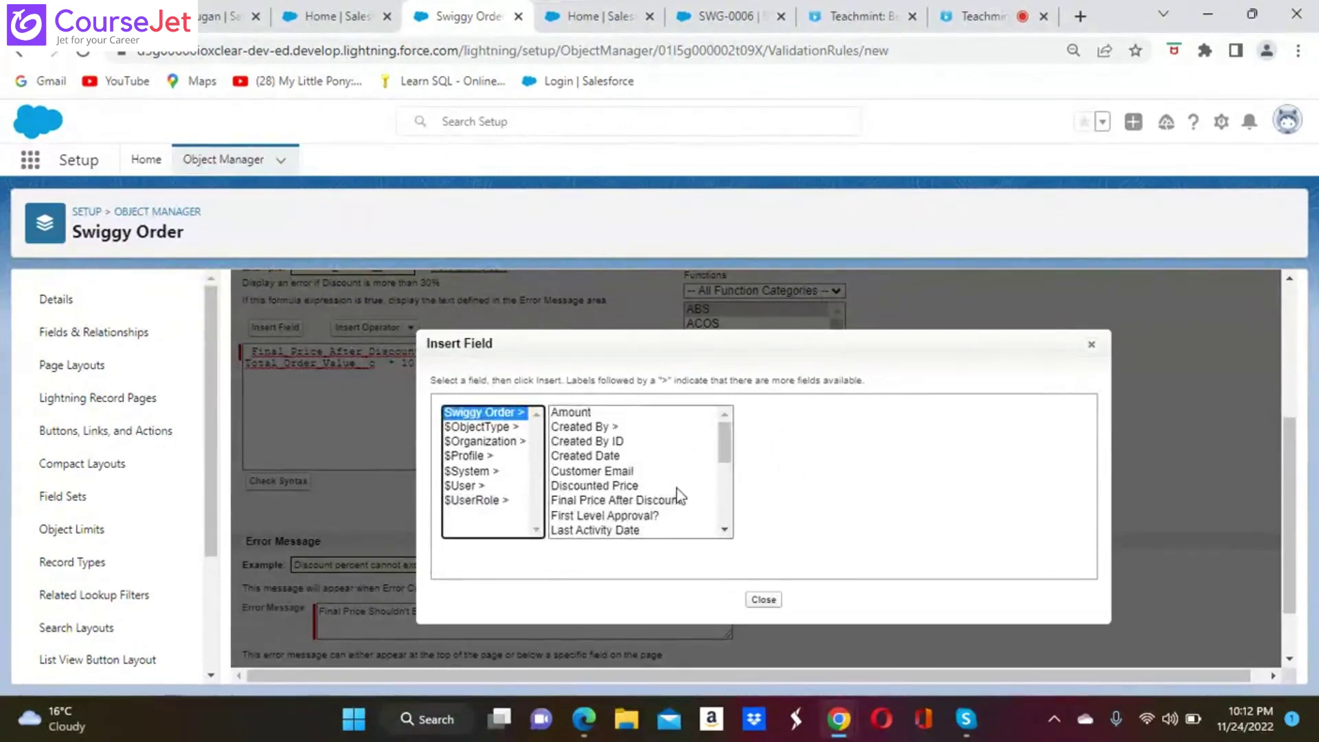
left_click_drag(725, 530, 727, 532)
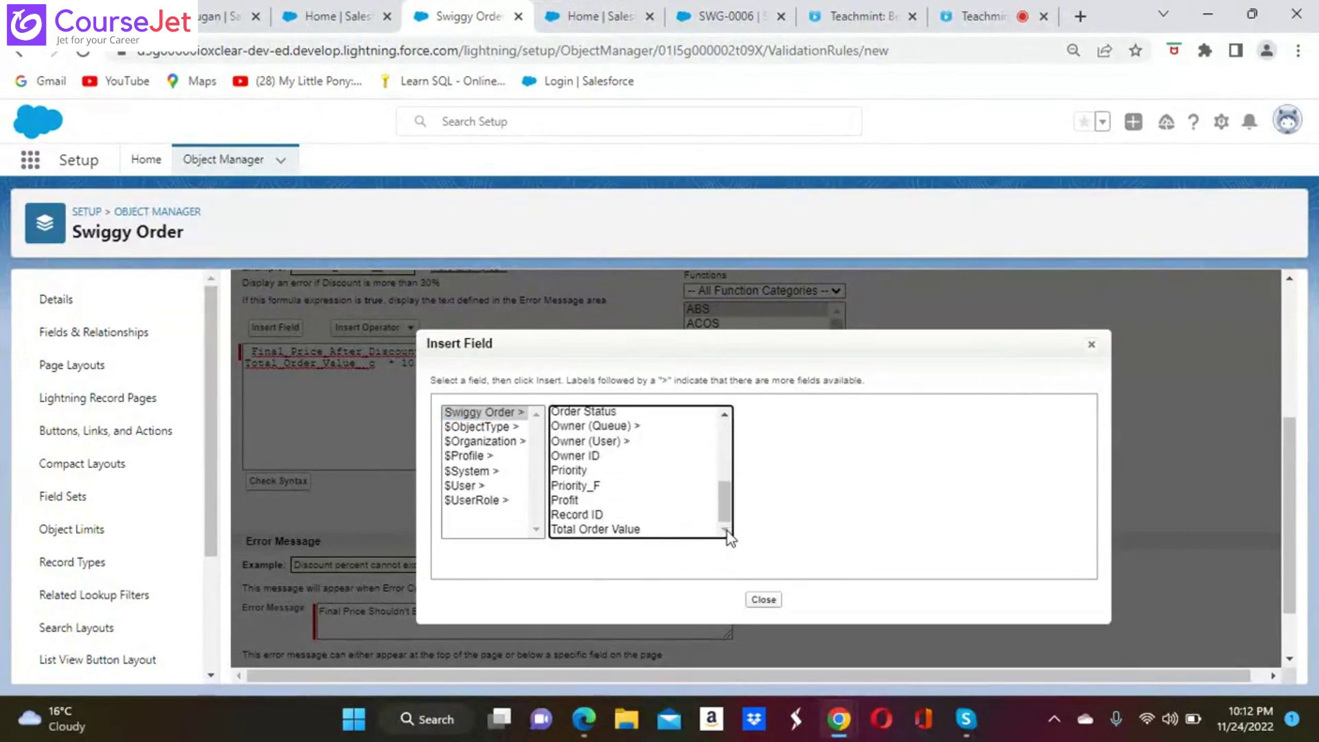
Step: Append the $UserRole.Name field and the Equal operator to the error condition formula
left_click(489, 501)
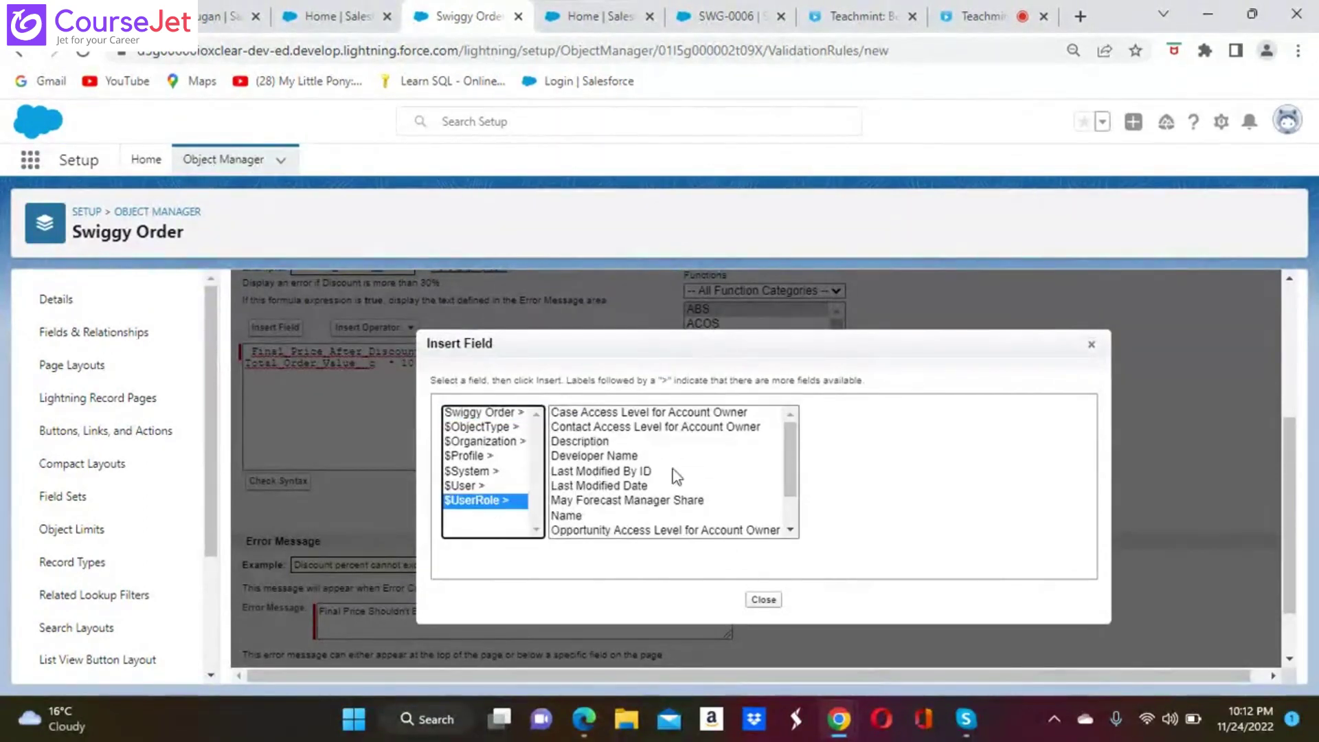
left_click(564, 515)
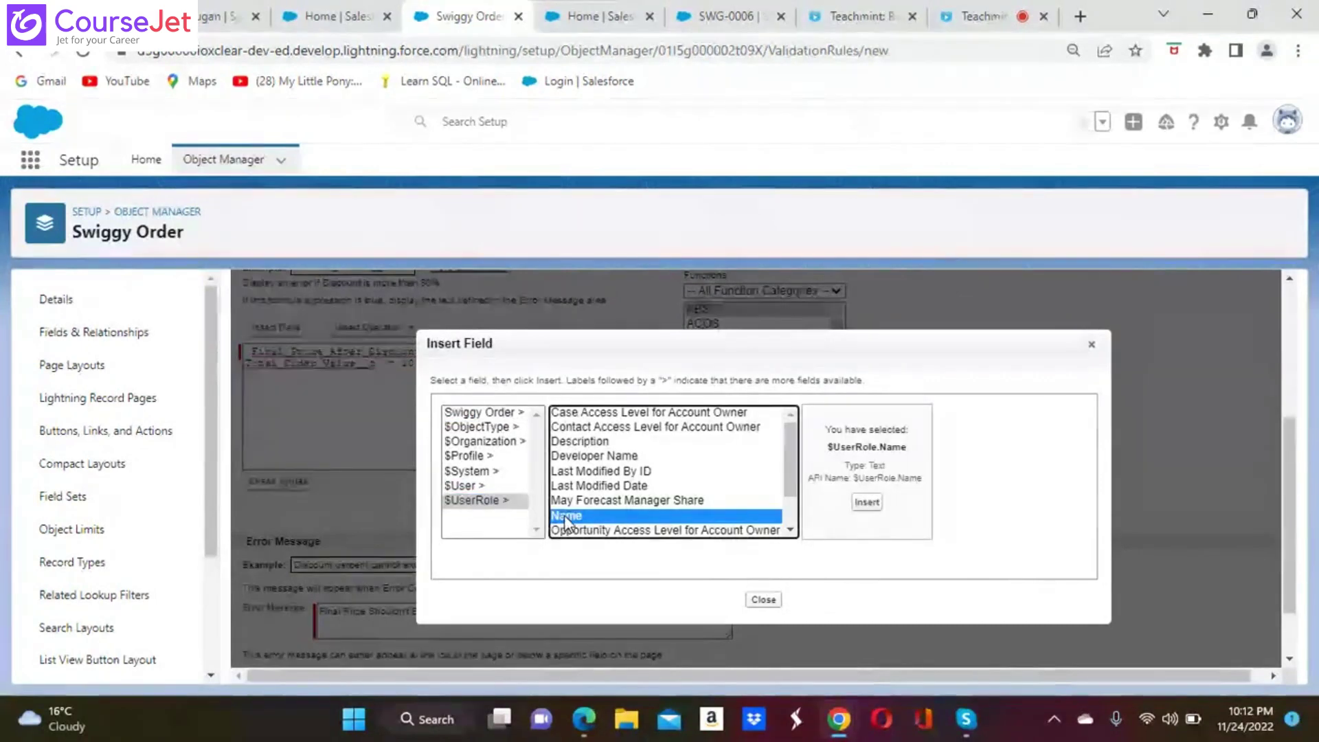
left_click(867, 504)
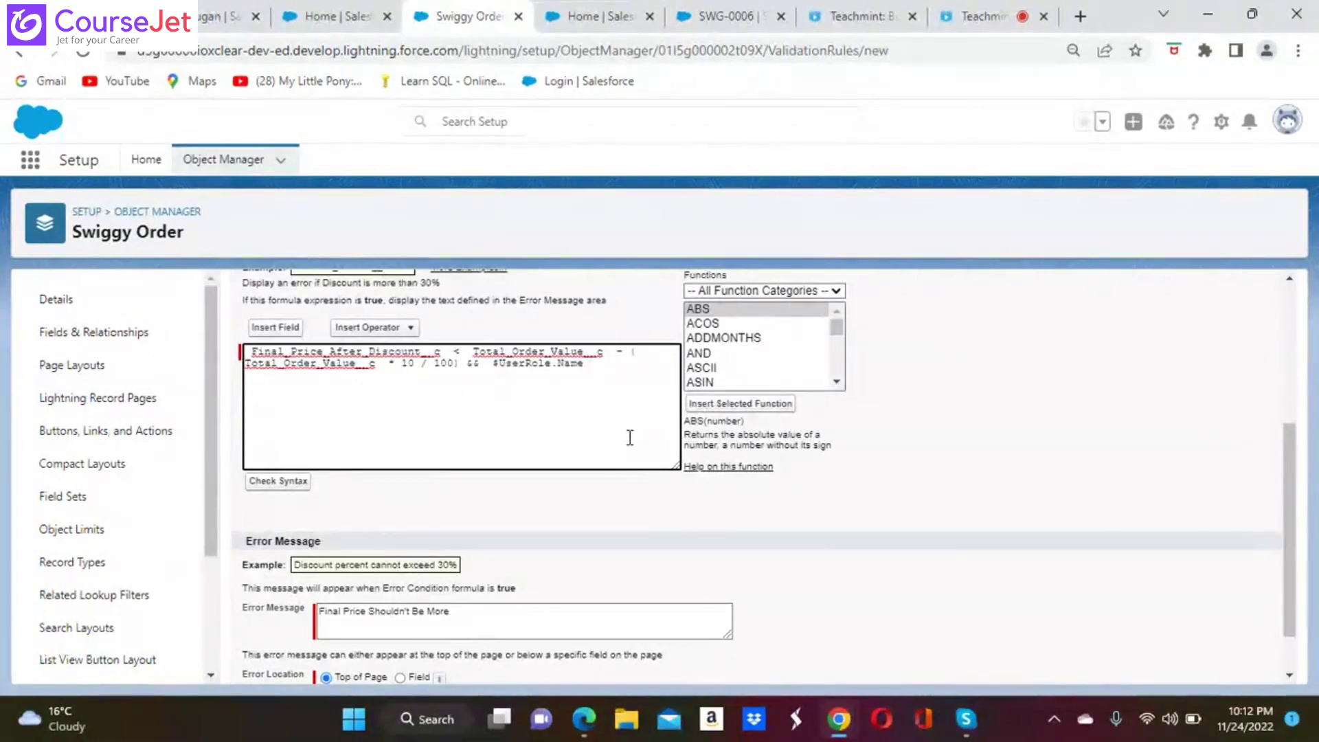
left_click(411, 328)
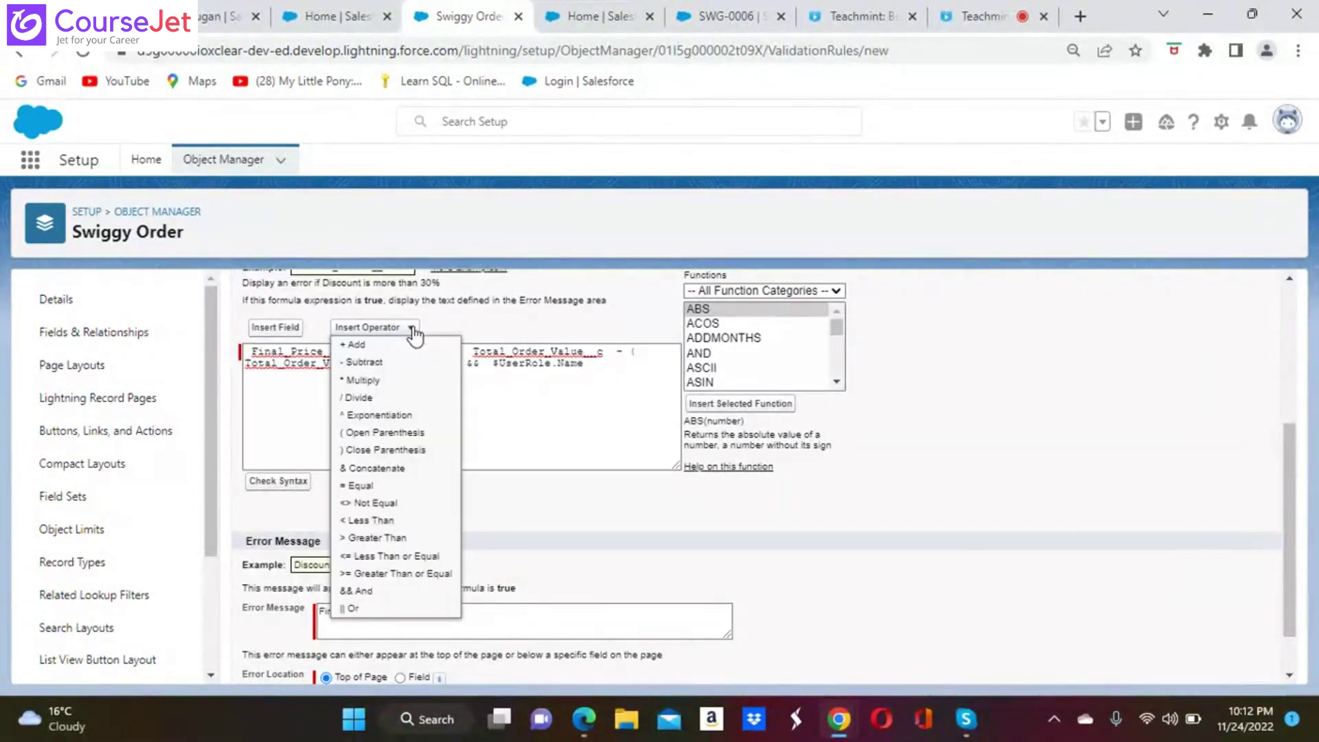
left_click(361, 486)
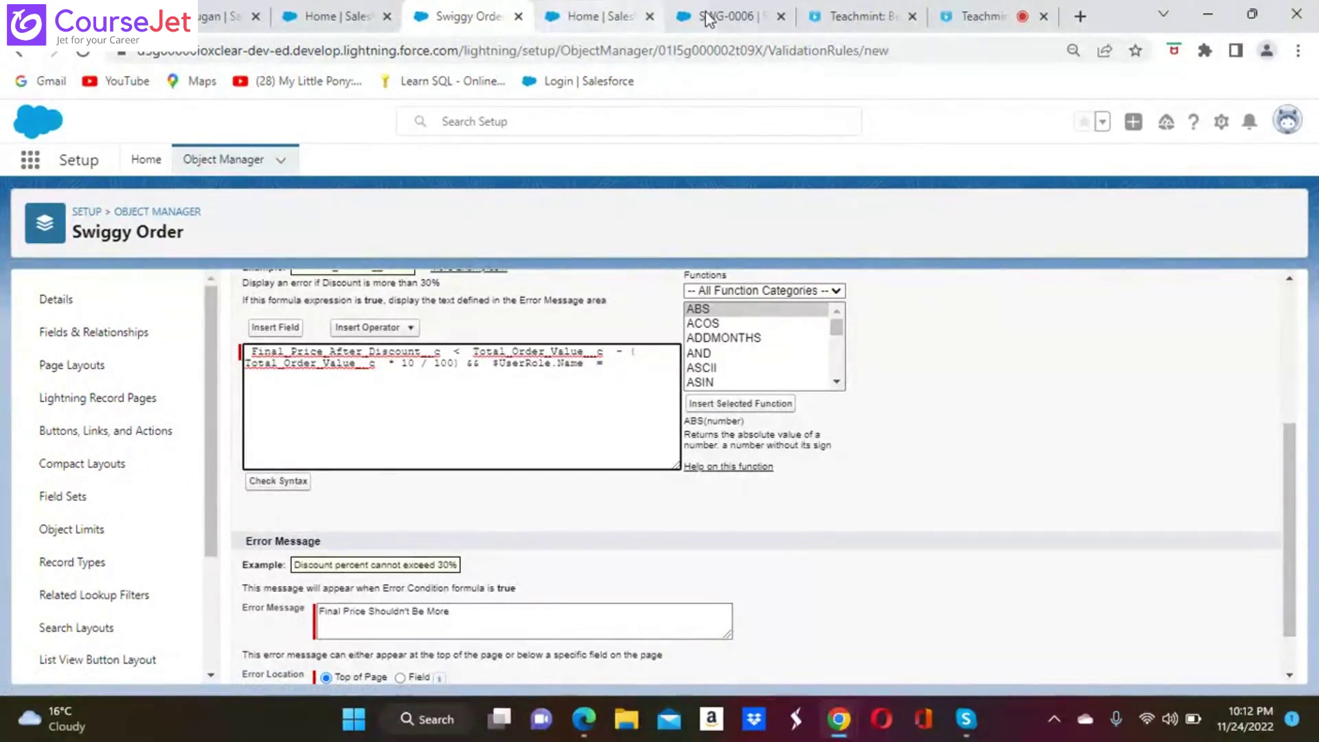
Step: Open Setup from the Salesforce home page, search for role, and check the junior agent's role name in the role hierarchy
mouse_move(721, 18)
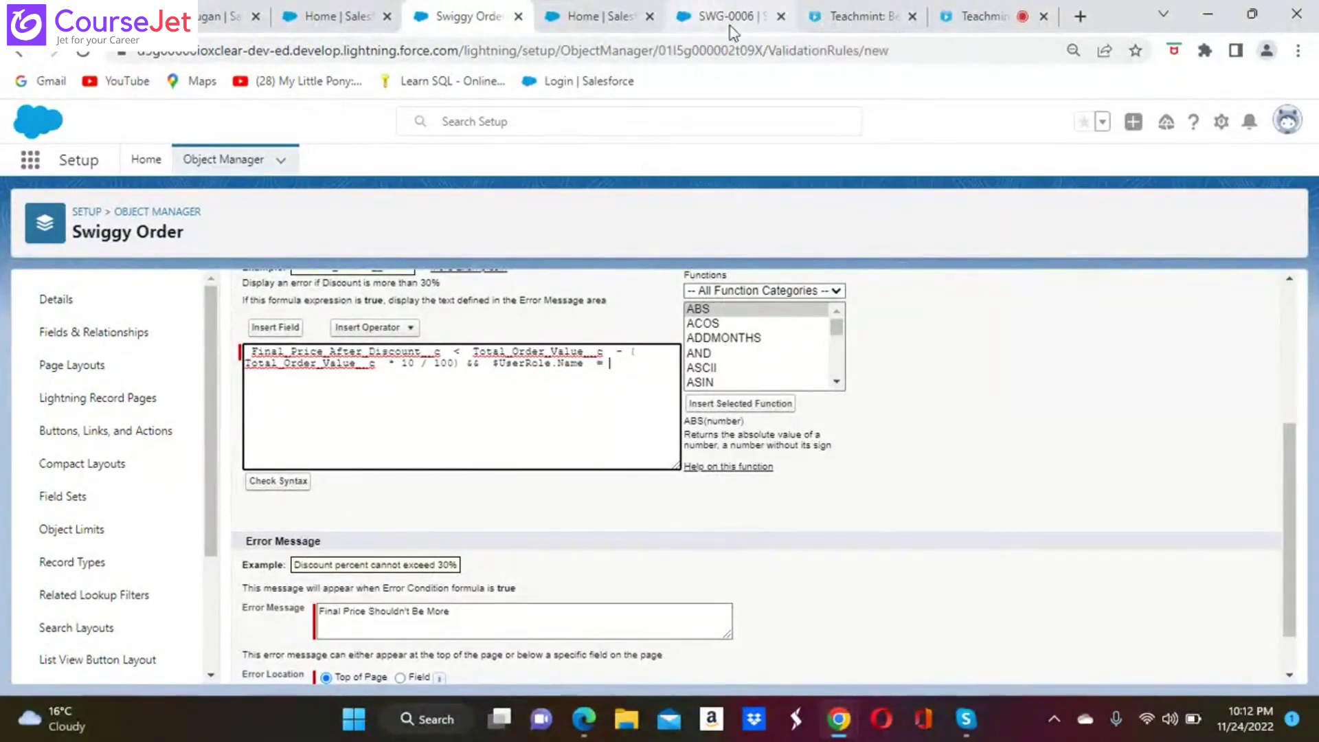
left_click(619, 21)
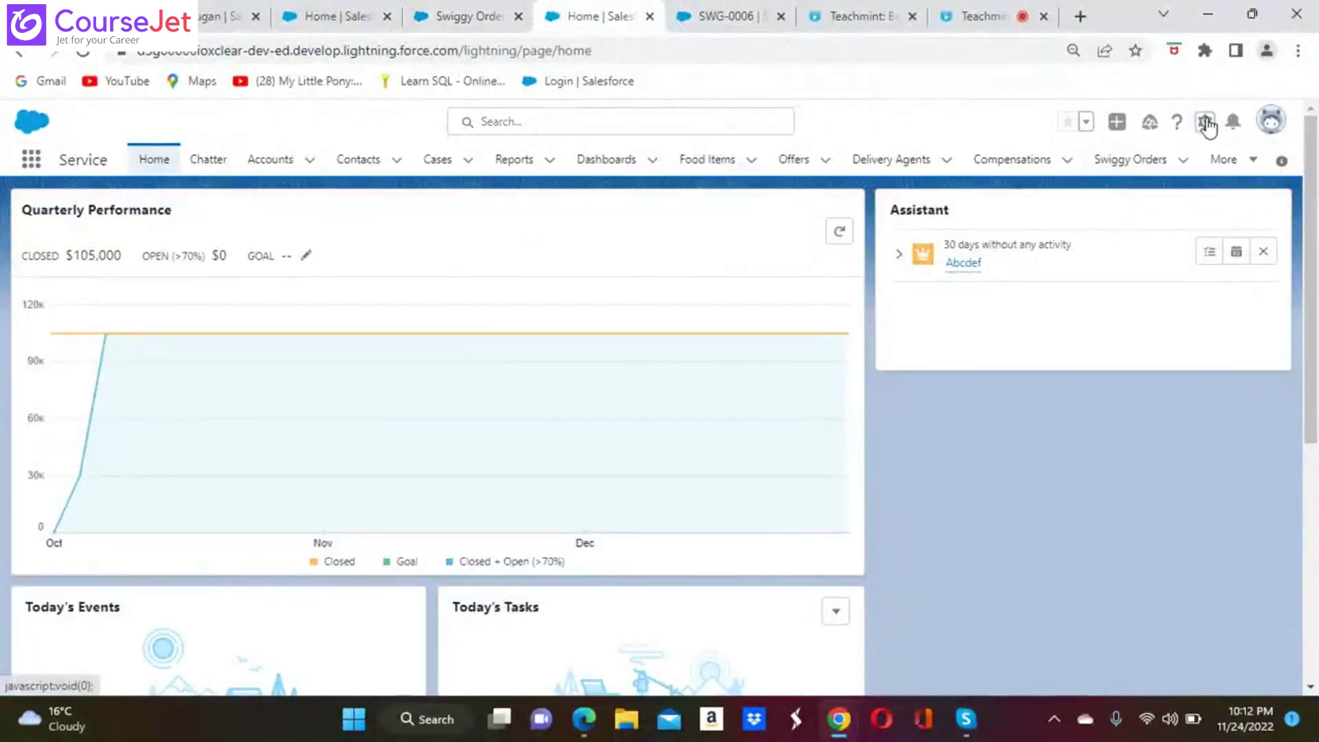
left_click(1204, 122)
left_click(1135, 173)
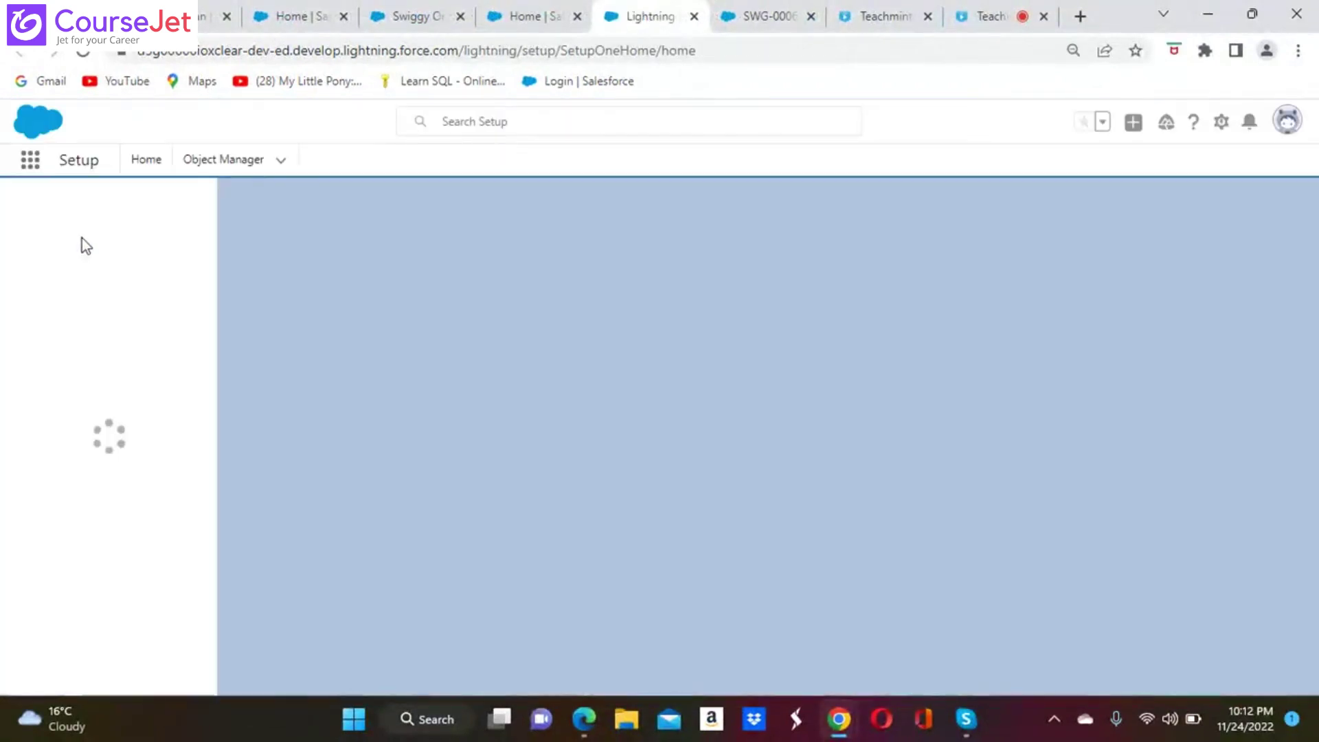
left_click(89, 210)
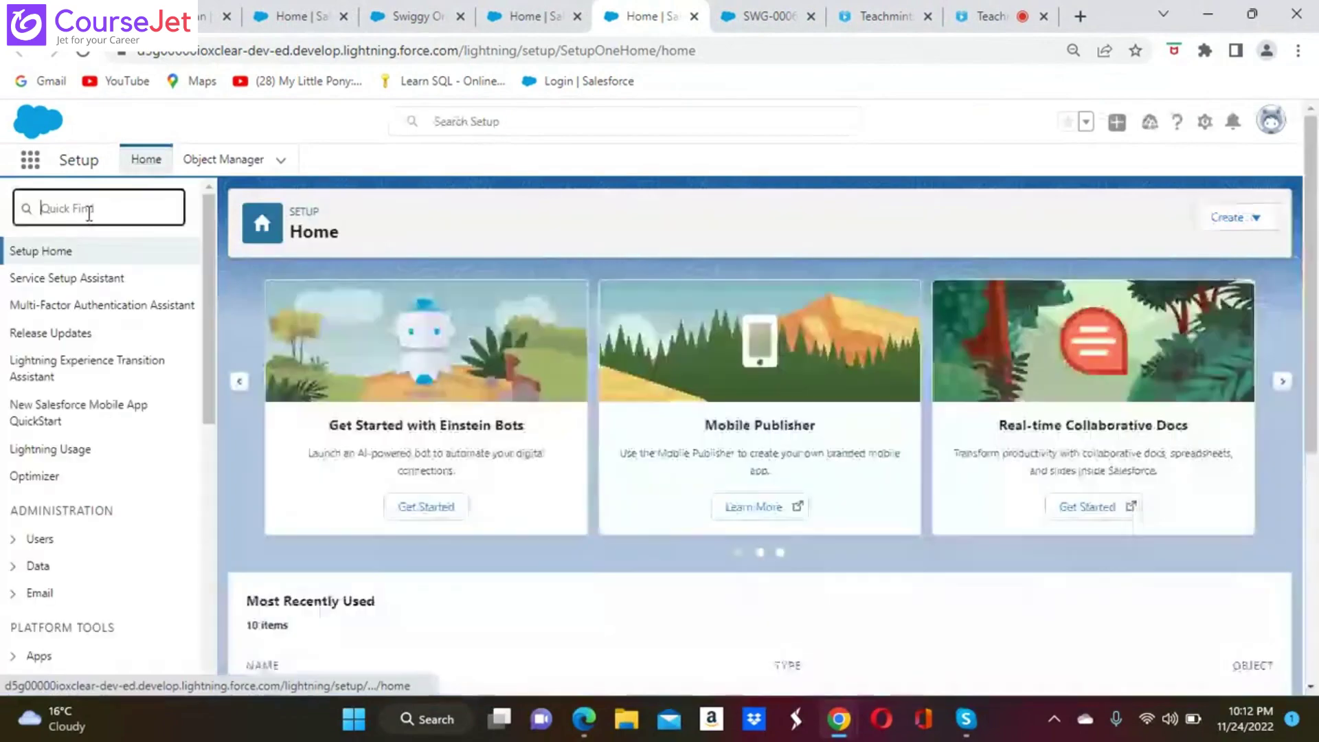
type("role")
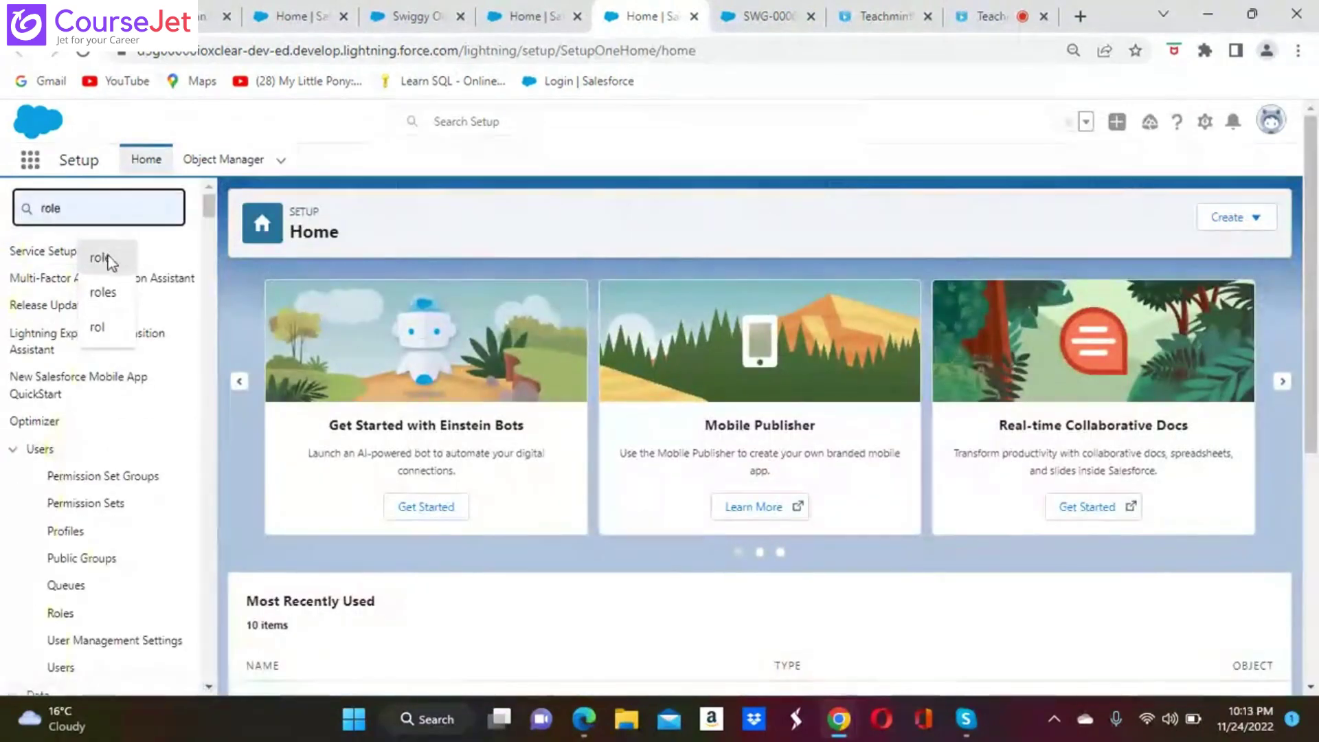
left_click(108, 260)
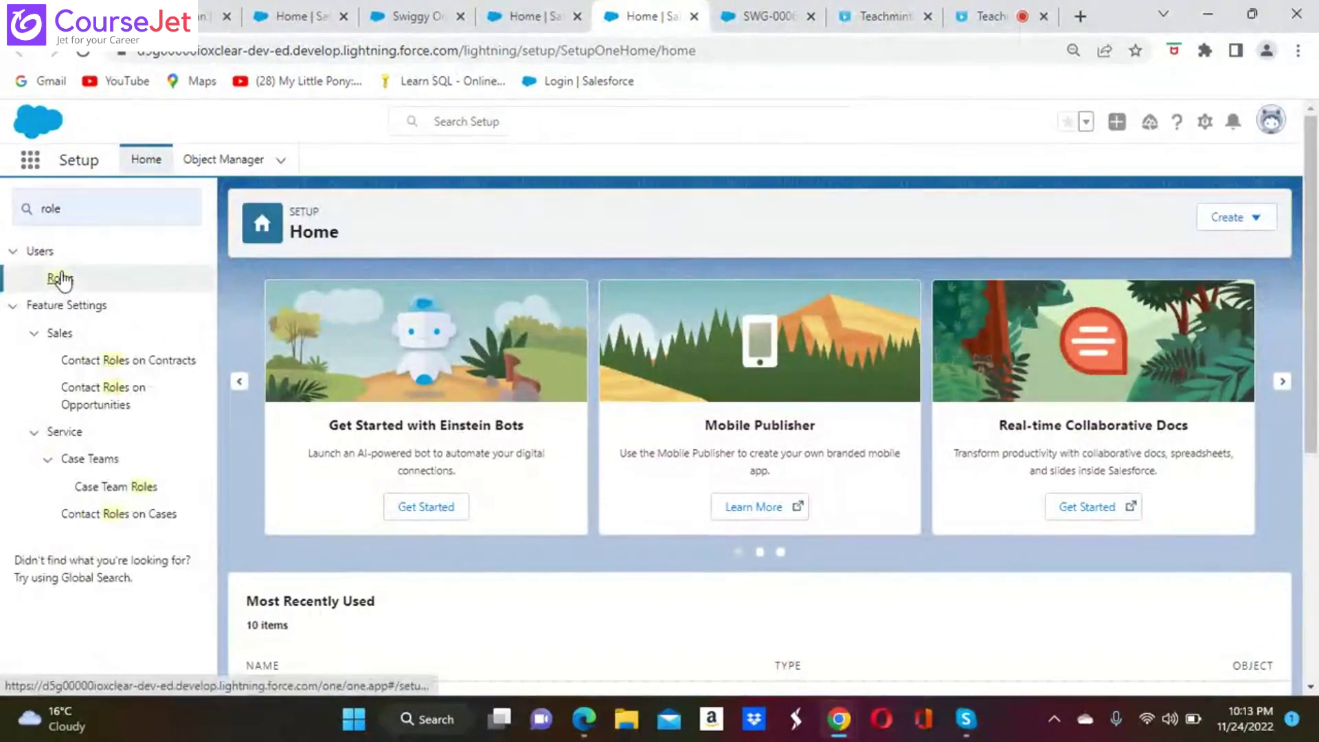
left_click(62, 278)
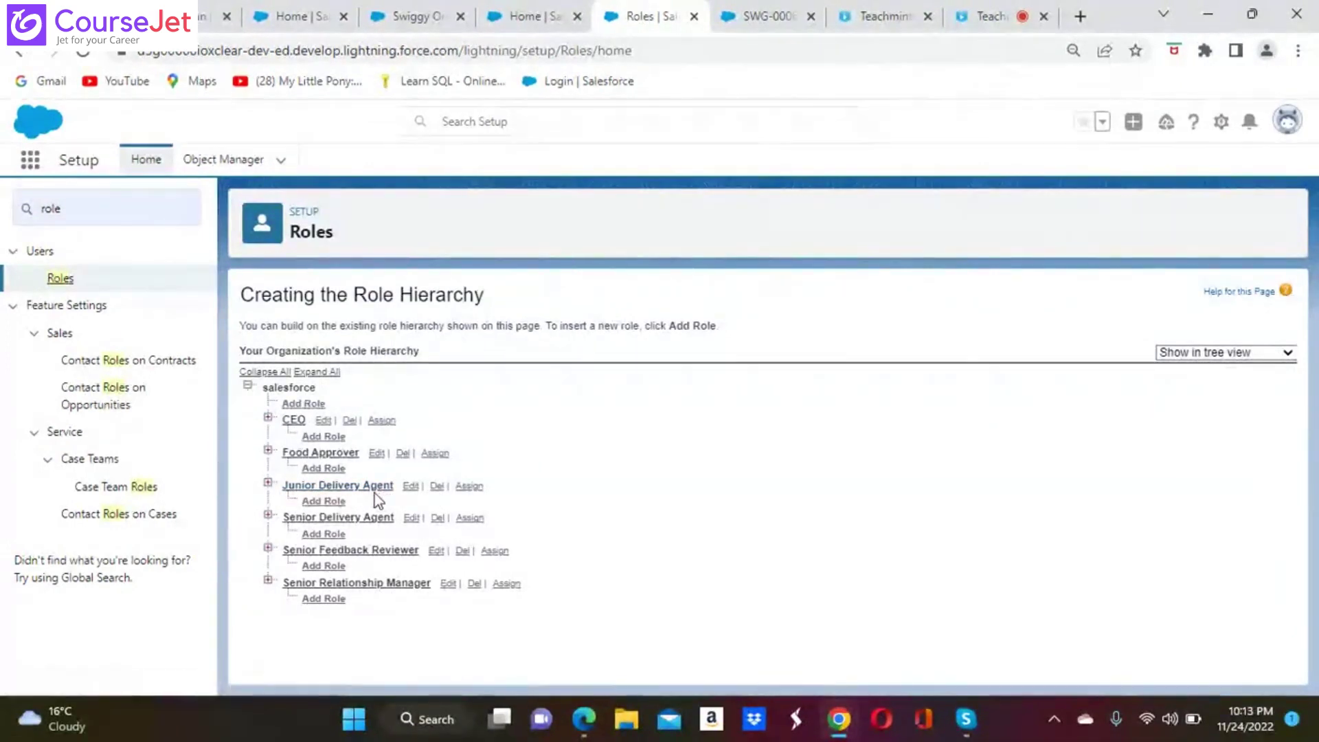
left_click(269, 485)
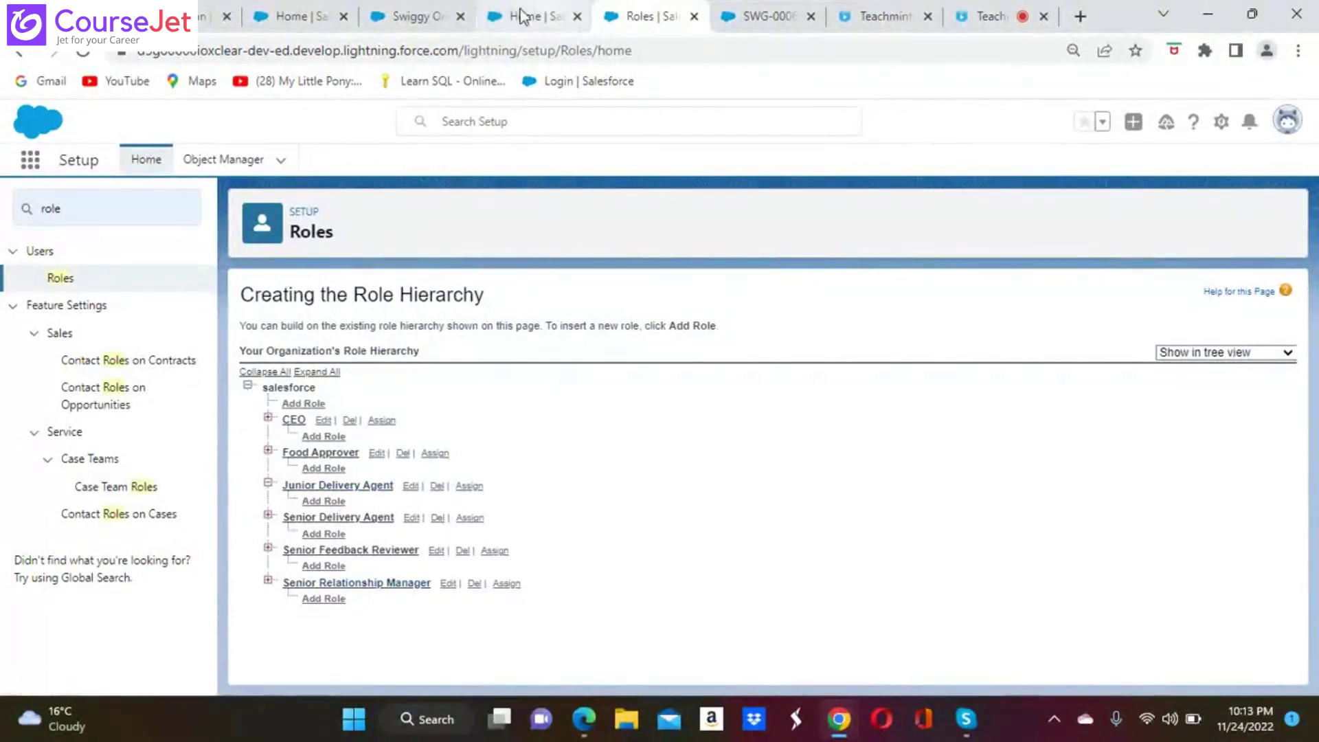
Step: Return to the Swiggy Order validation rule, complete the formula with Junior Delivery Agent, and check its syntax
left_click(406, 16)
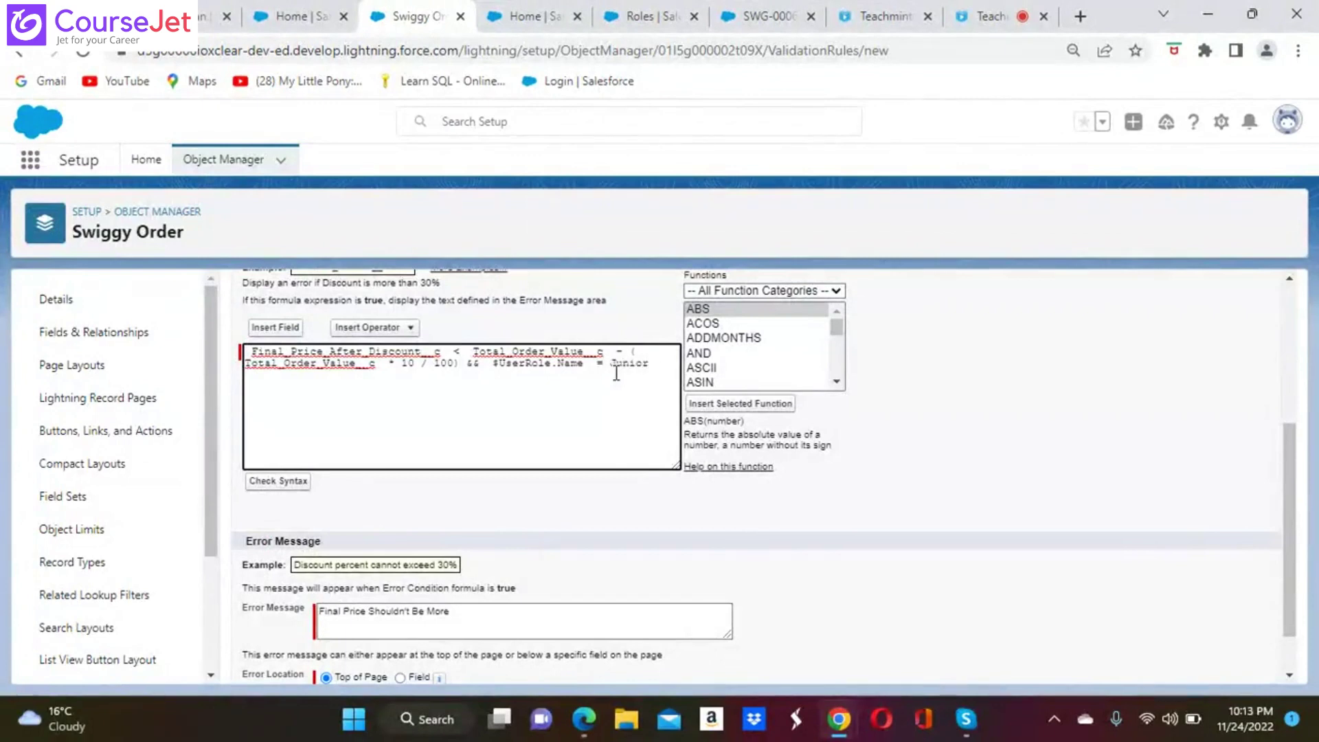
type("Delivery Agent")
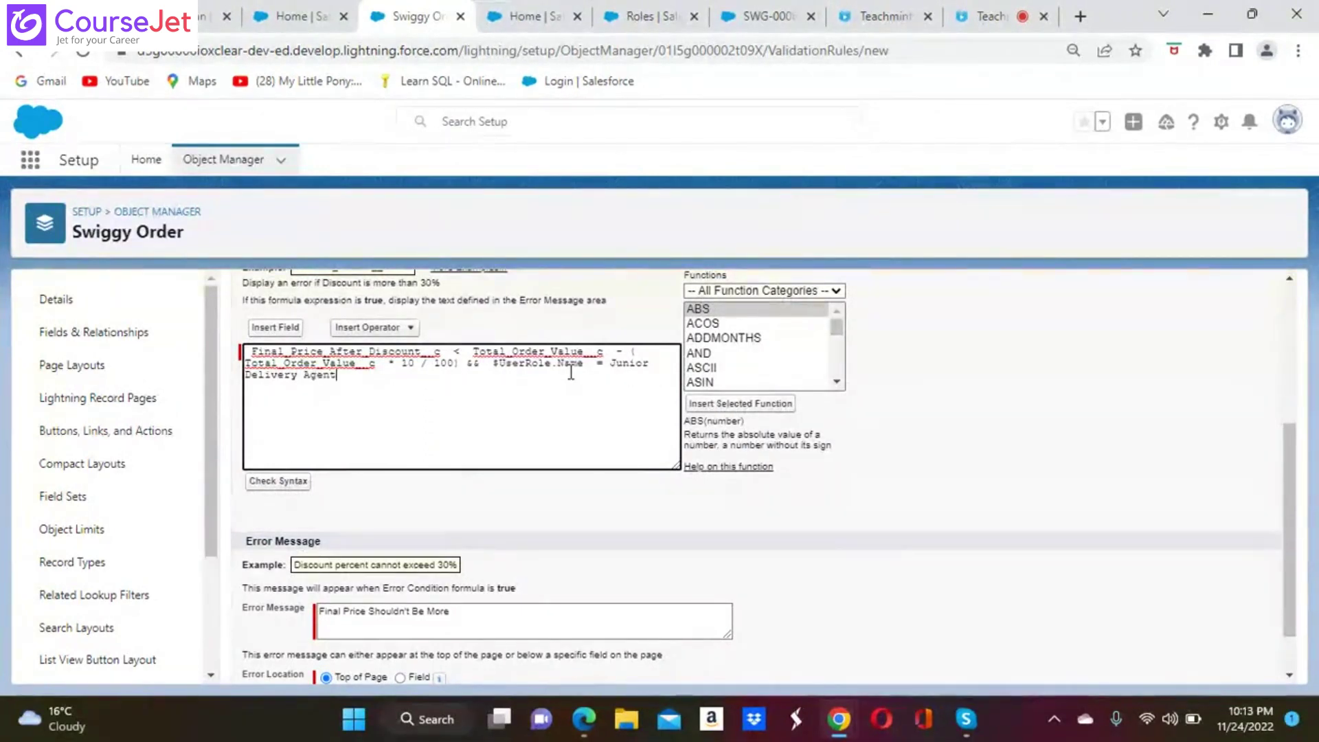
left_click(280, 481)
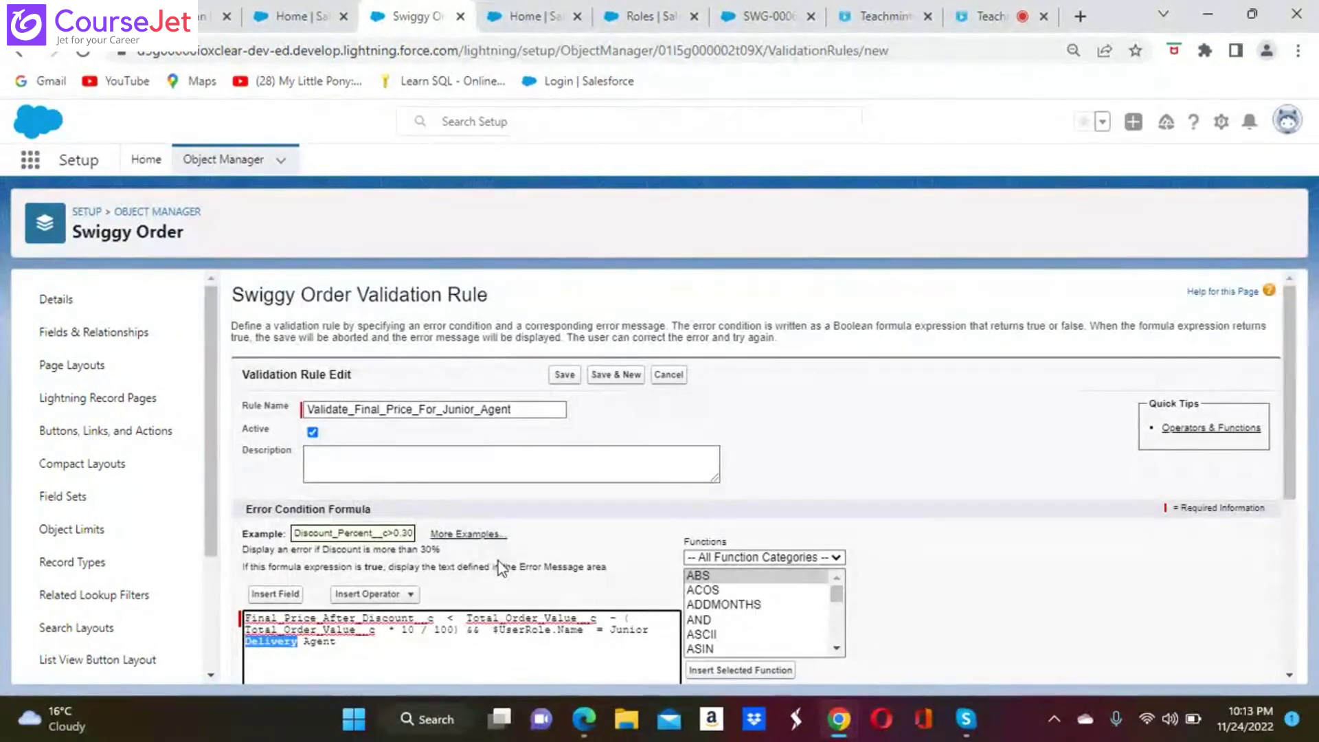
Step: Remove the word Delivery from the role name in the error condition and recheck the syntax
scroll(502, 567, "down", 2)
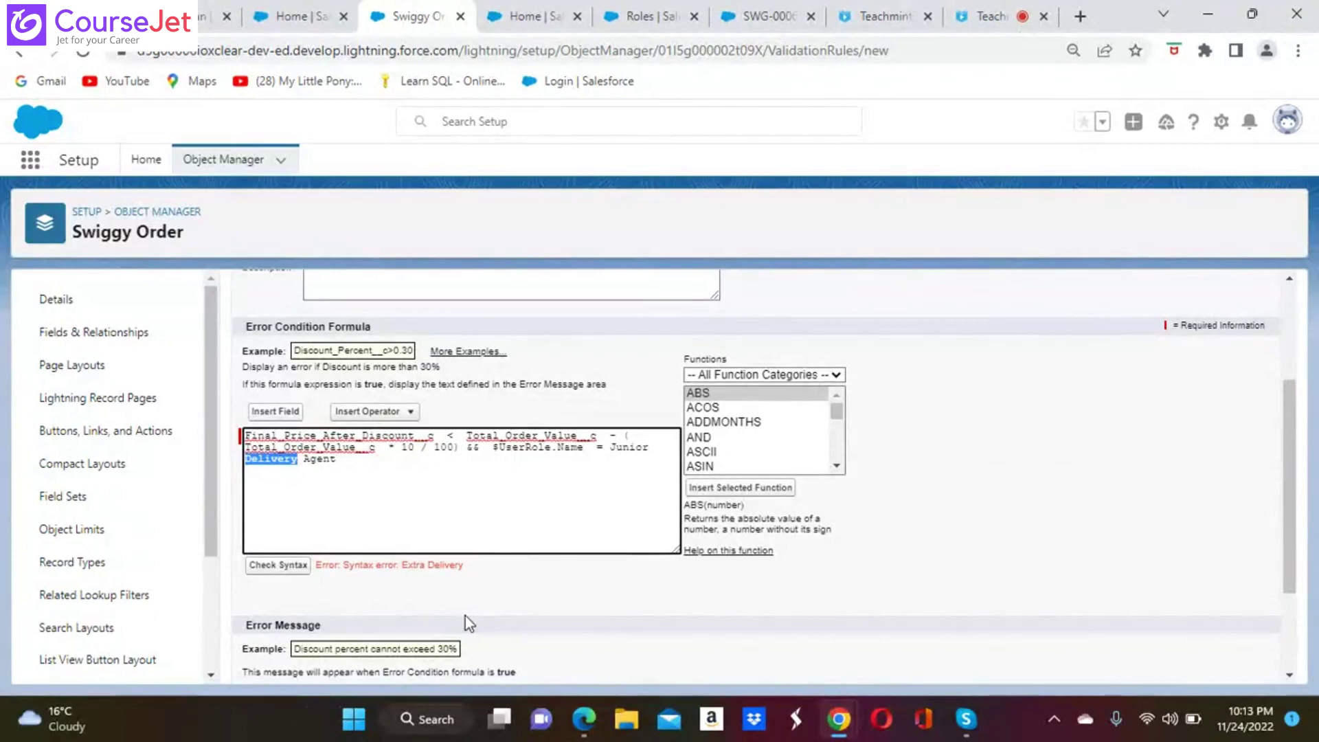
key("BackSpace")
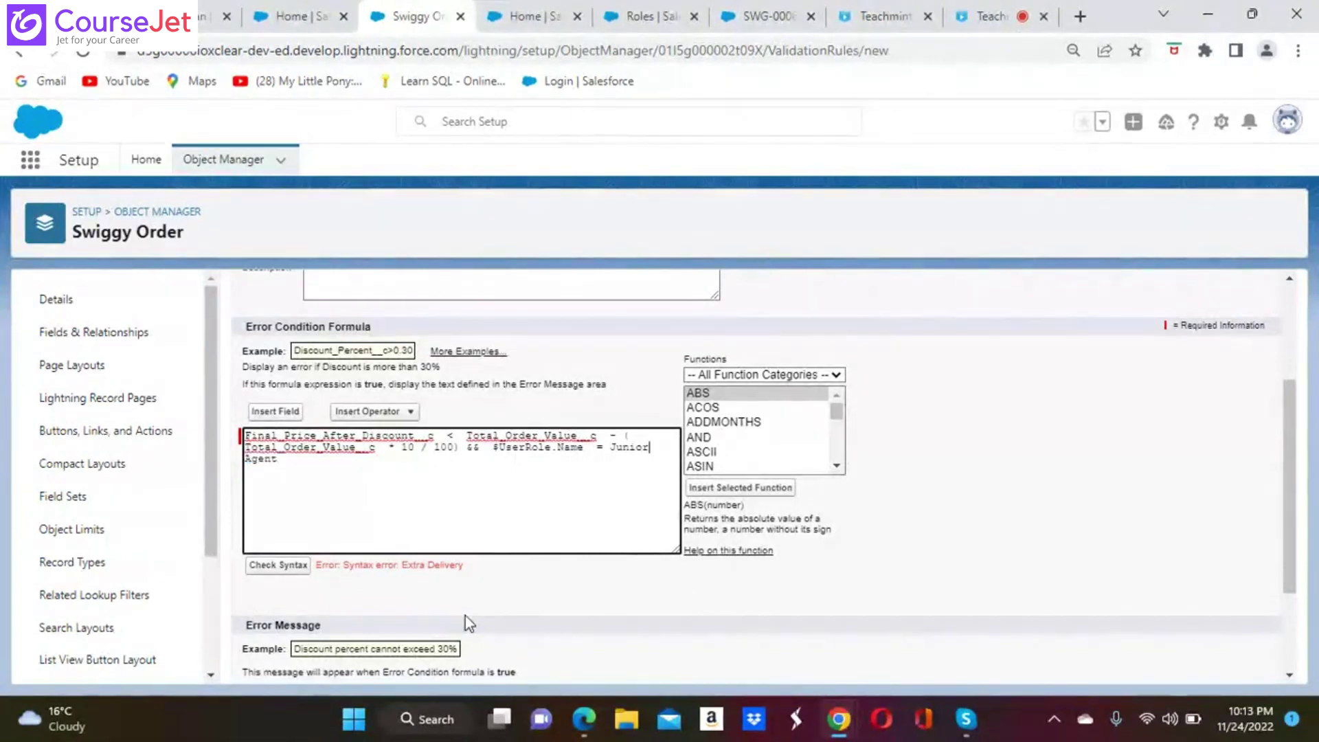
left_click(277, 566)
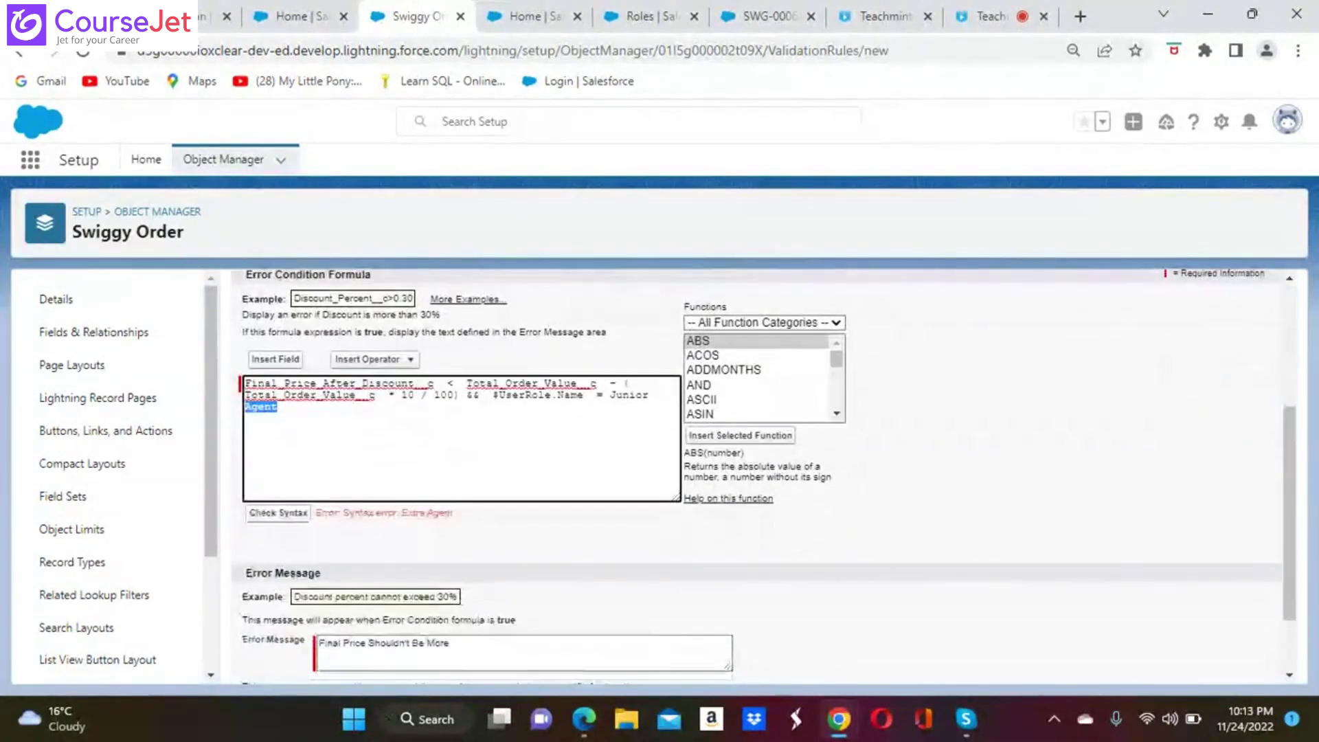
Step: Delete the role name Junior Agent from the end of the error condition formula
left_click(284, 410)
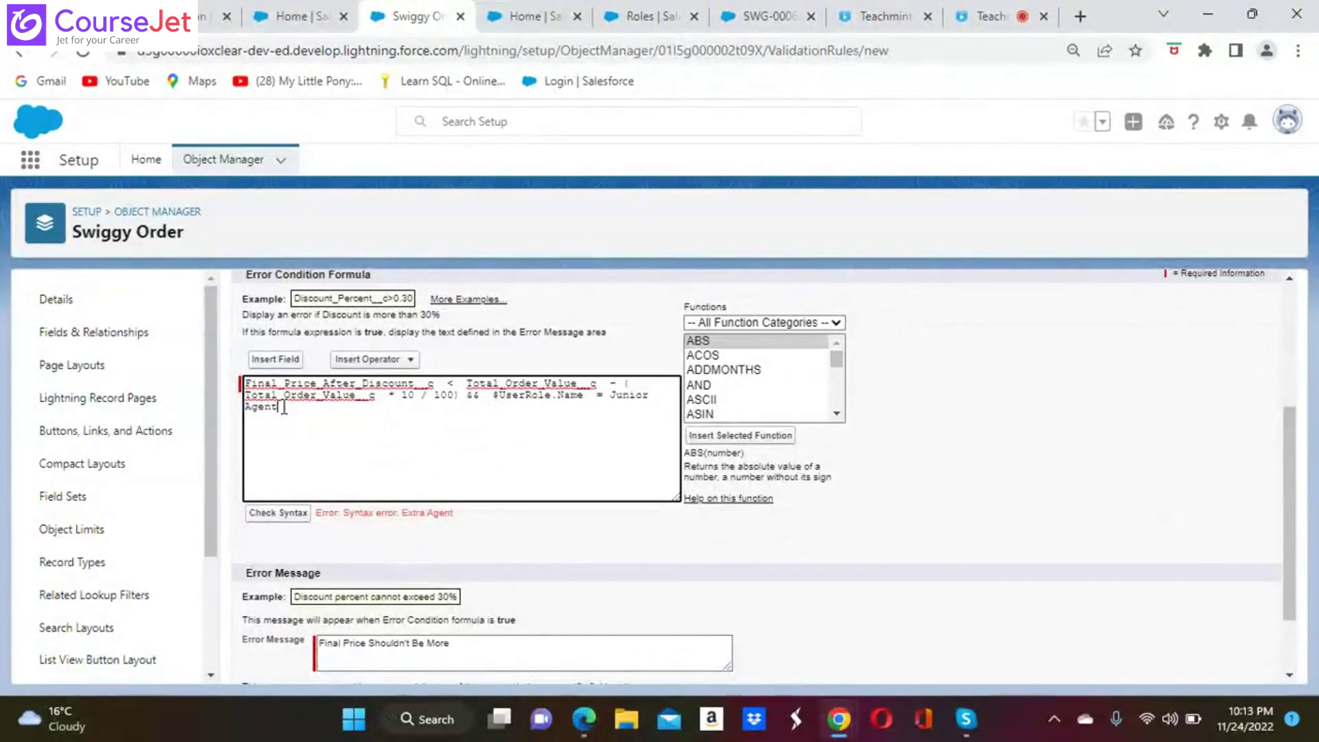
key("BackSpace")
key("BackSpace")
key("BackSpace")
key("BackSpace")
key("BackSpace")
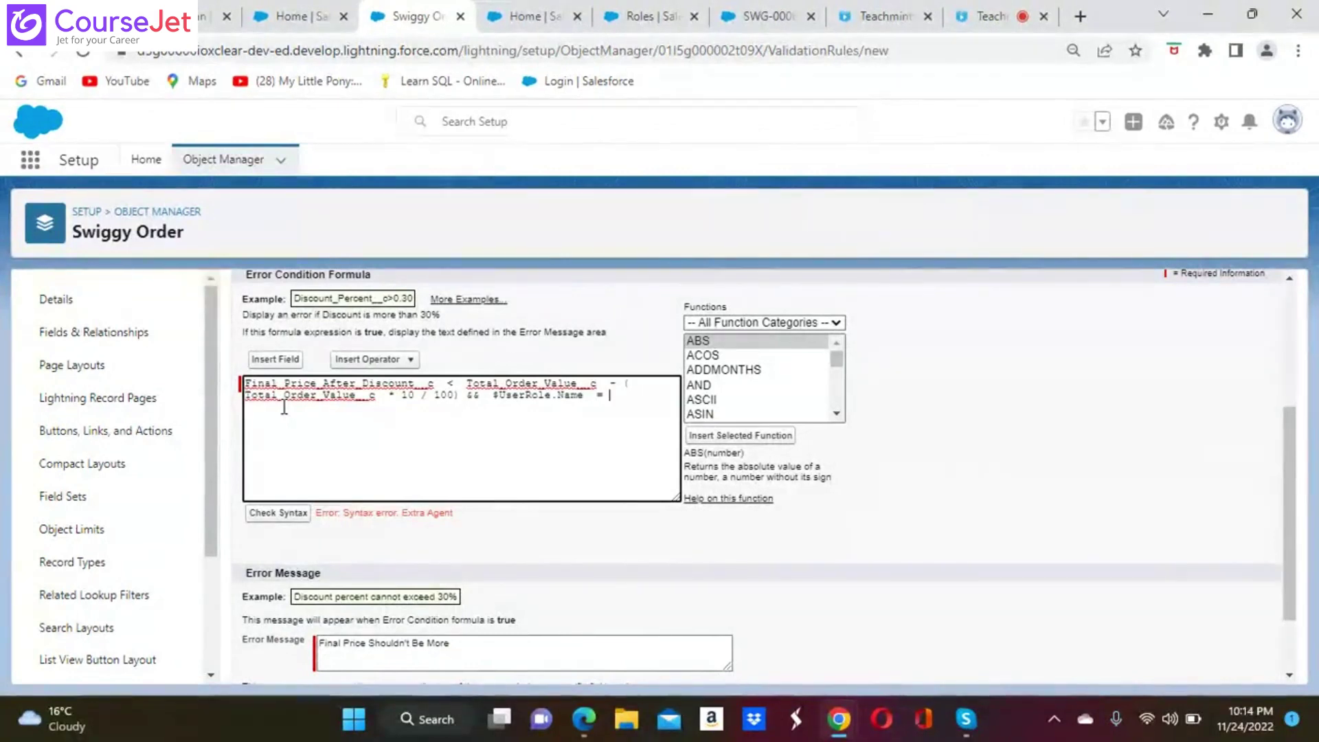
Step: Open the Junior Delivery Agent role's details from the role hierarchy and copy its label
left_click(642, 17)
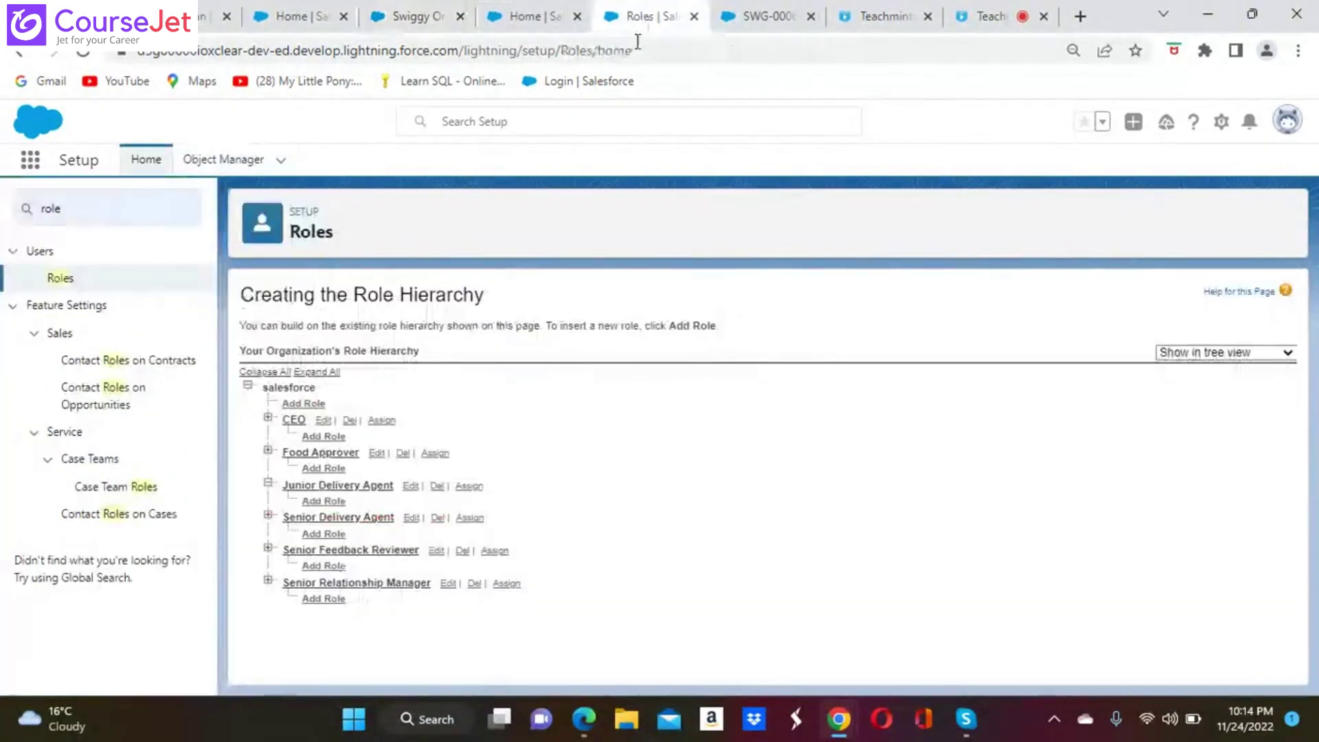
left_click(287, 487)
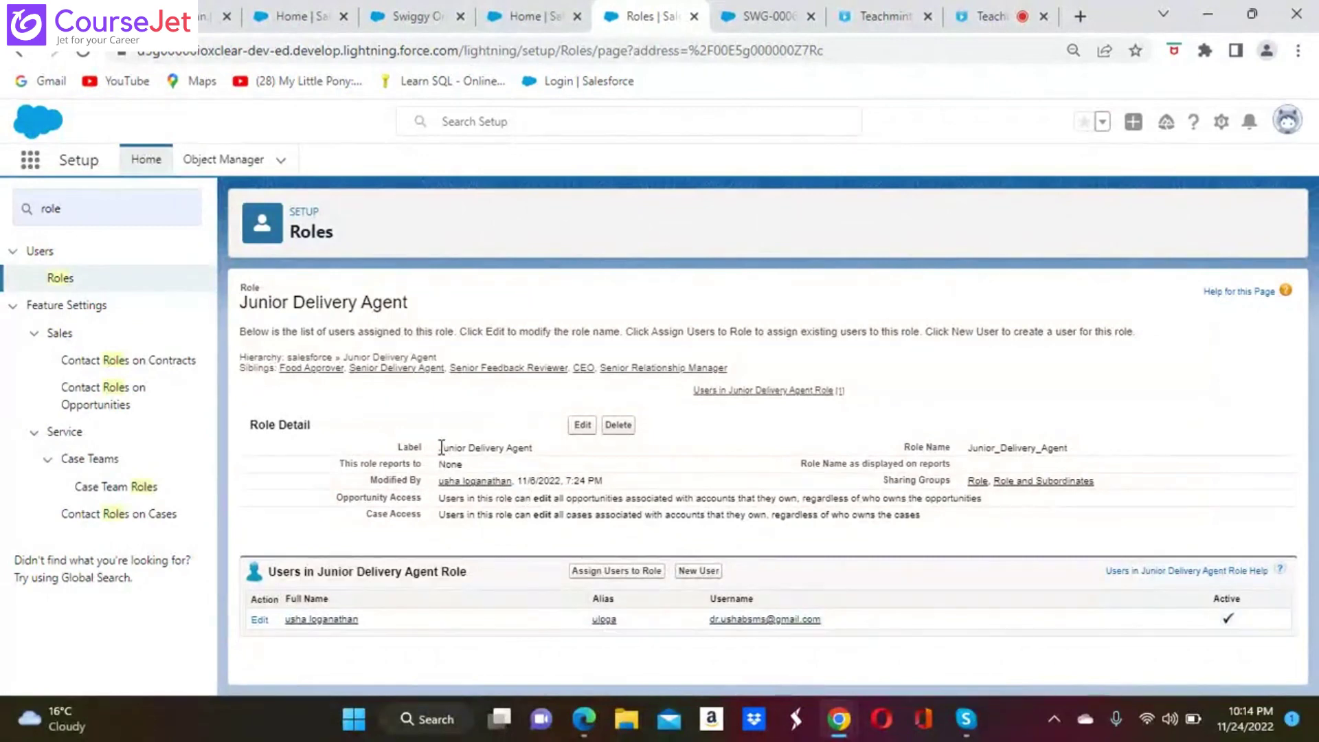
left_click_drag(440, 447, 553, 451)
key("ctrl+c")
left_click(555, 445)
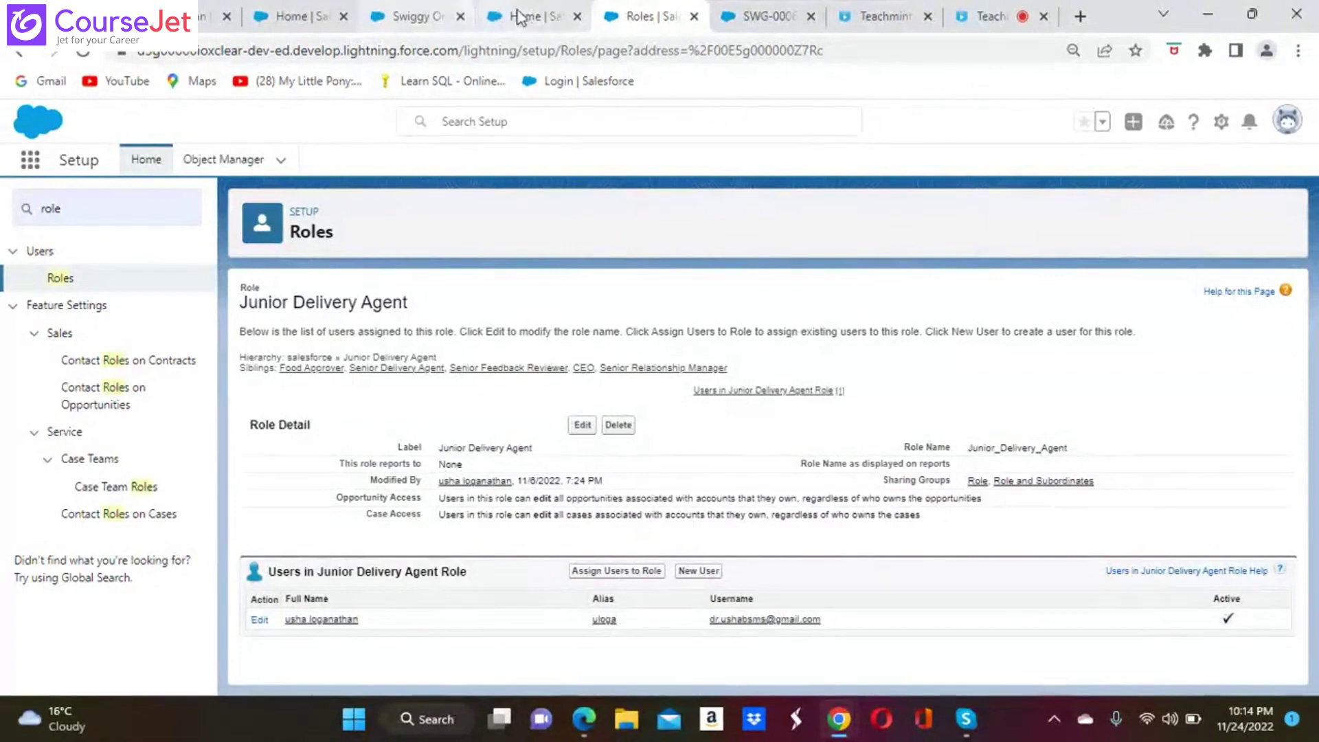
Step: Paste the copied Junior Delivery Agent label at the end of the Swiggy Order rule's error condition and check the syntax
left_click(429, 15)
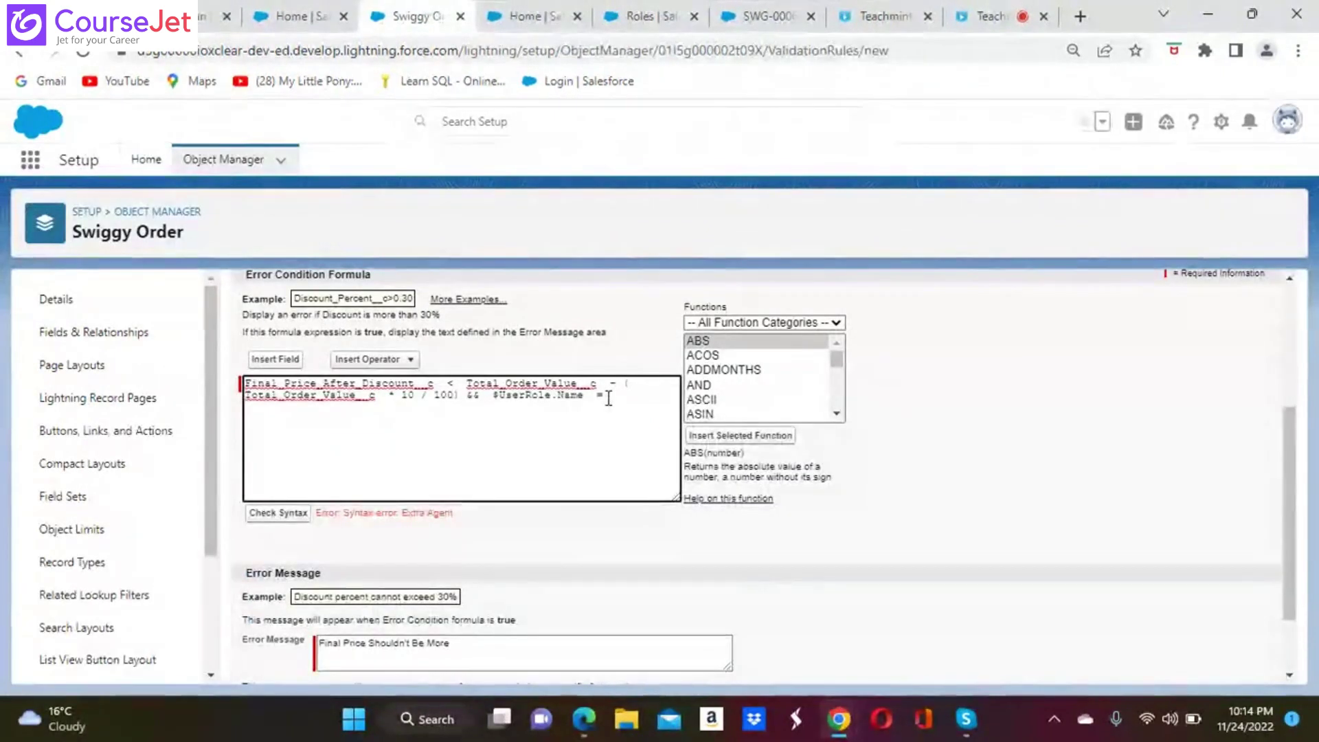
key("ctrl+v")
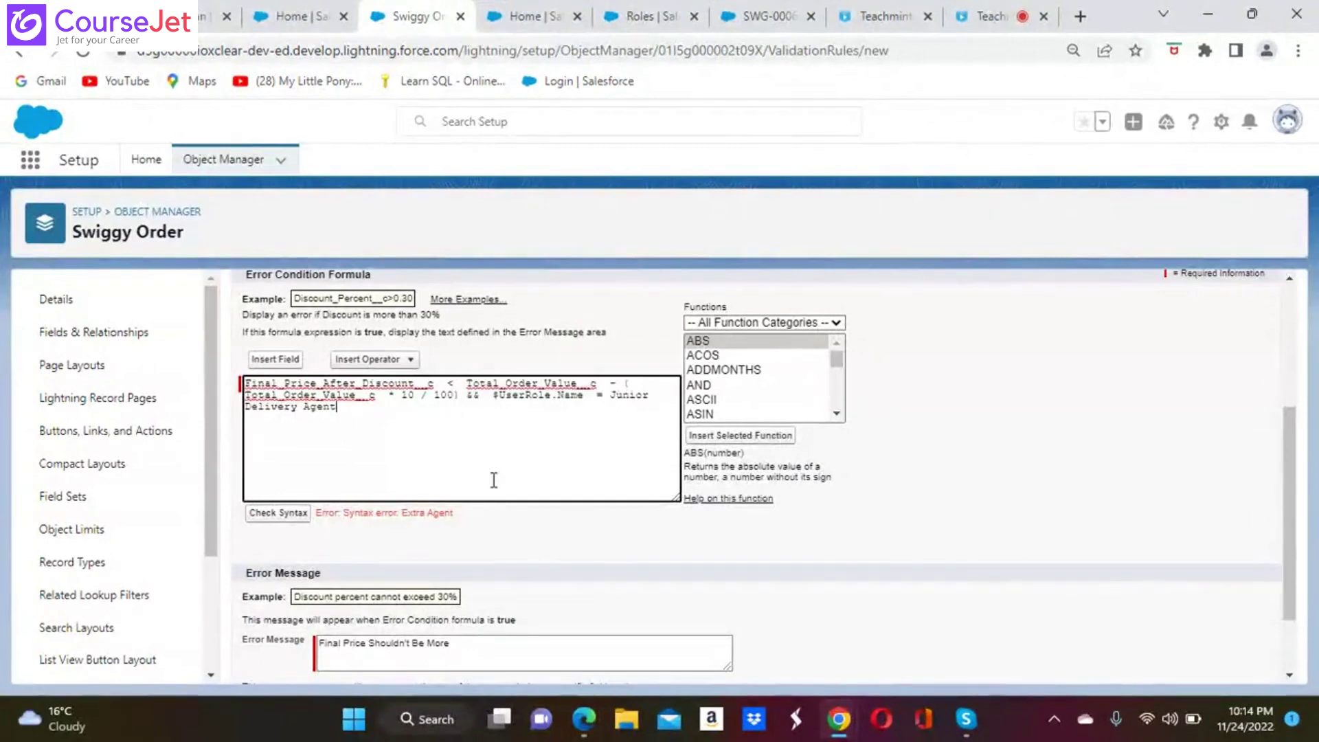
left_click(279, 514)
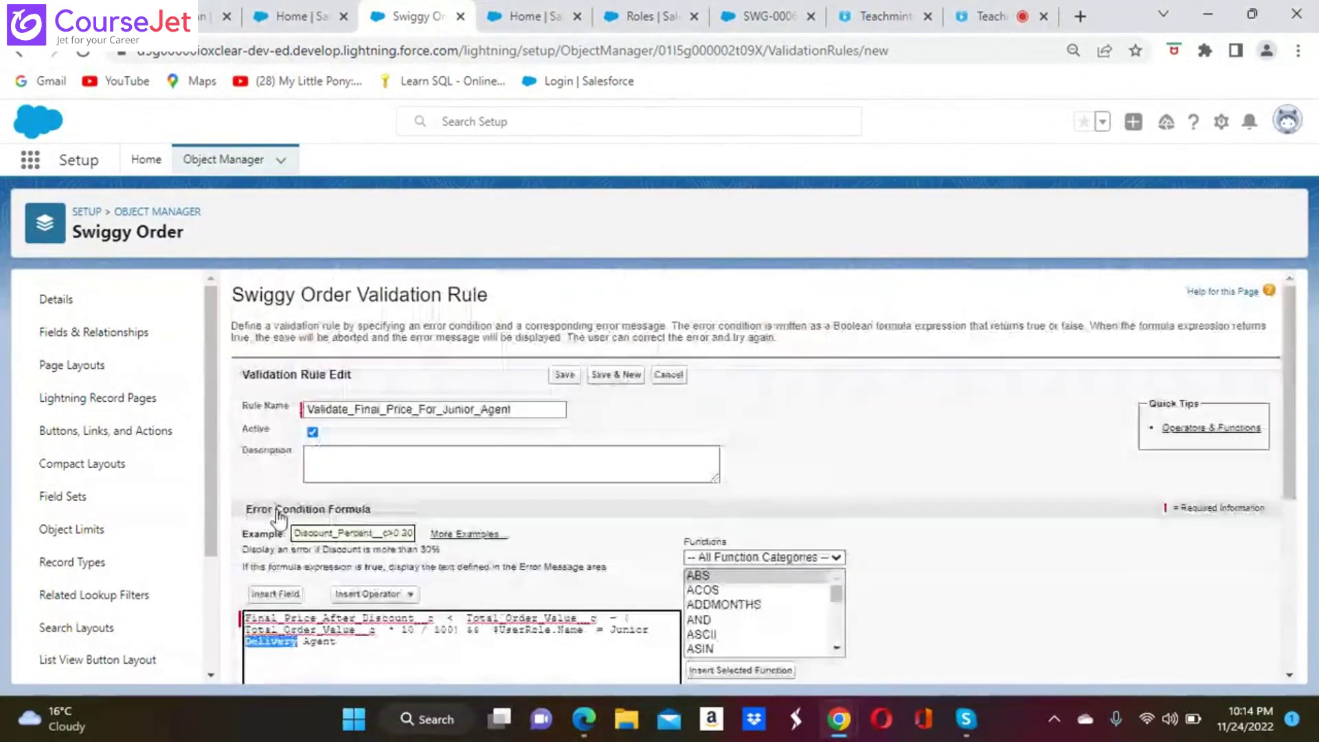
scroll(756, 481, "down", 2)
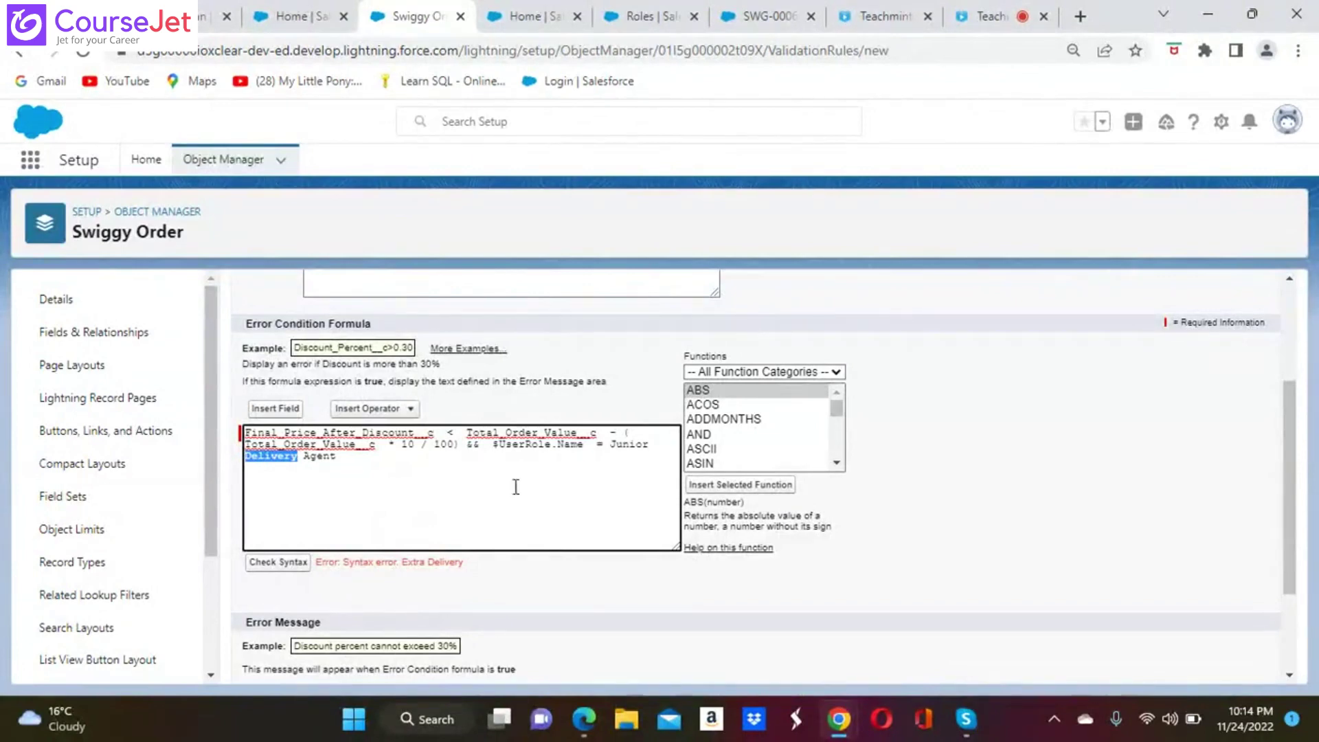
Step: Return to the Junior Delivery Agent role's details and copy its label again
left_click(353, 464)
left_click(653, 18)
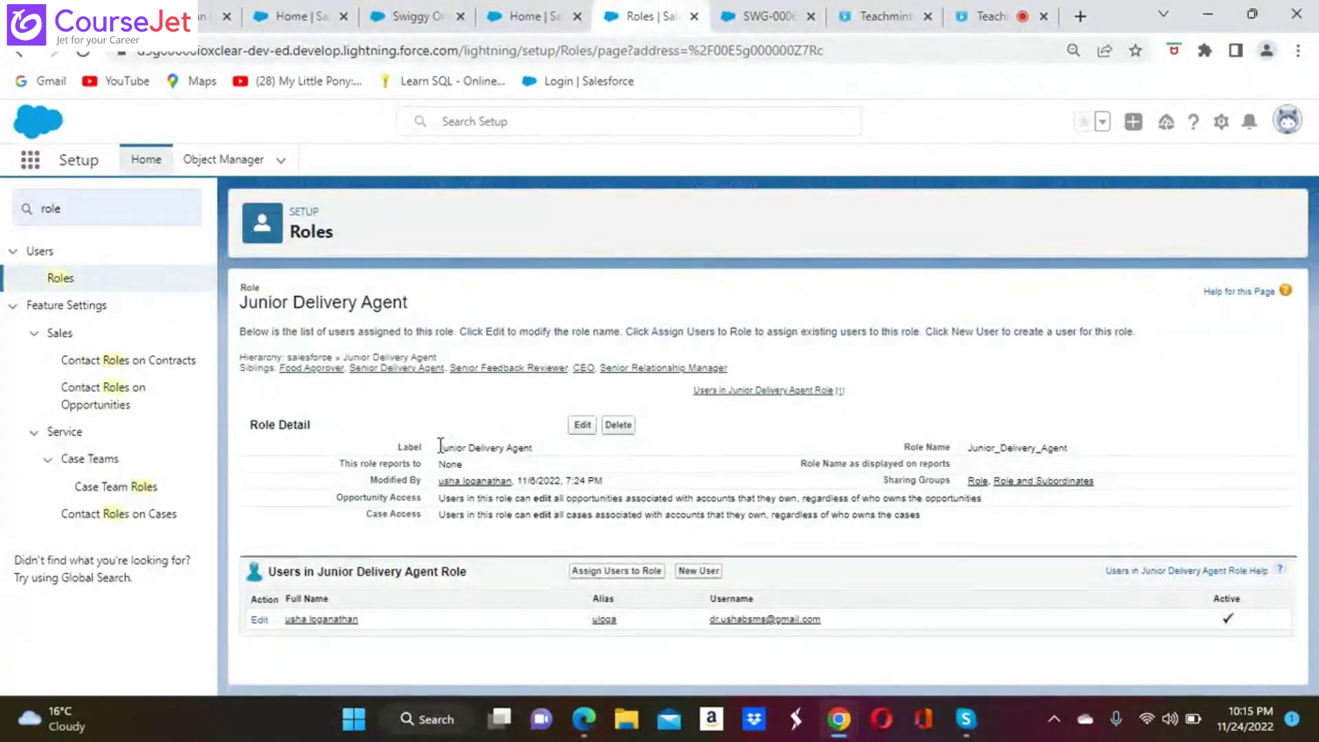
left_click_drag(441, 446, 686, 440)
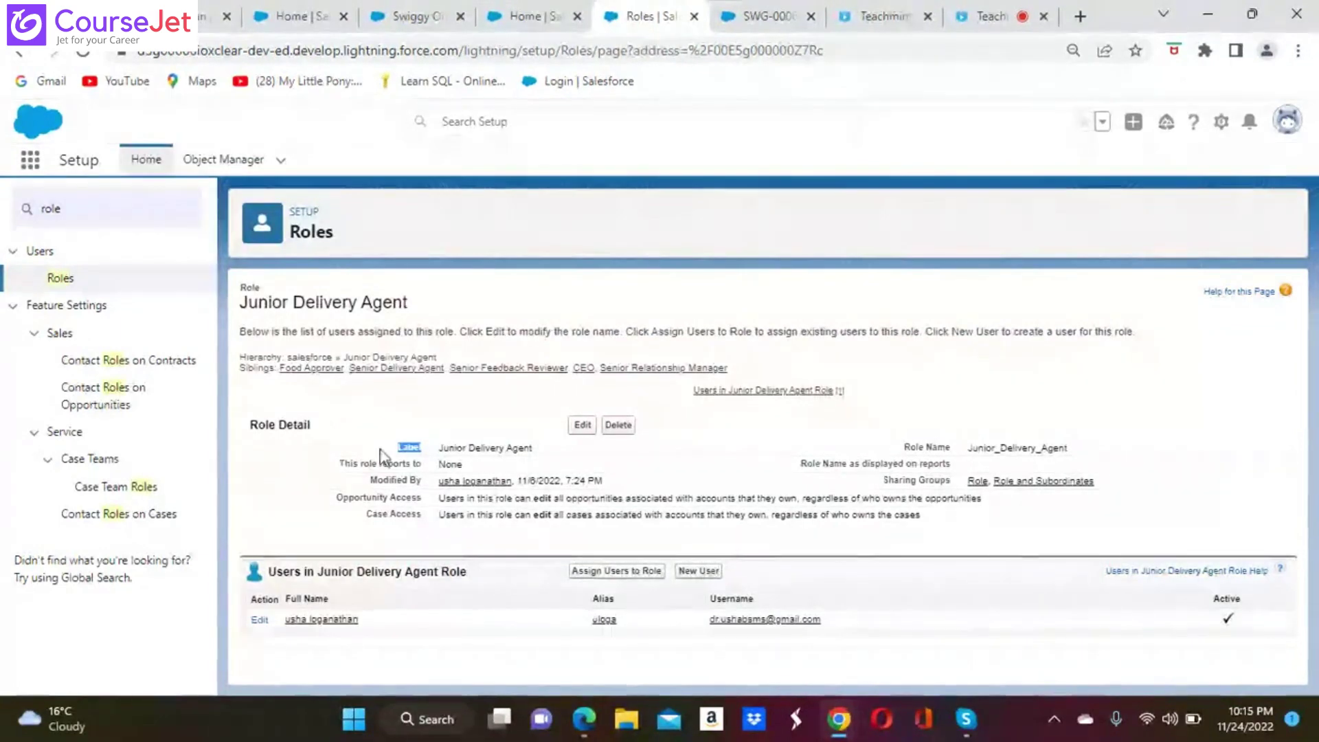
left_click(435, 437)
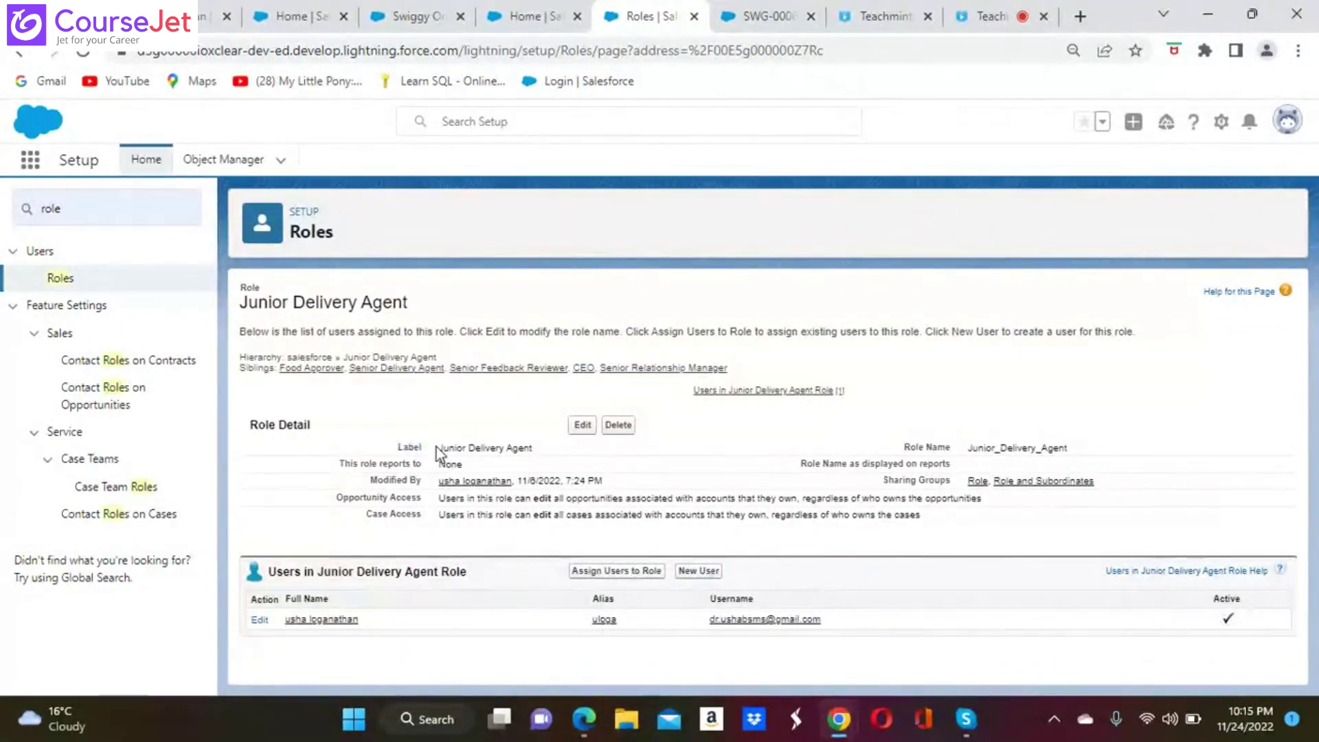
left_click_drag(439, 448, 525, 448)
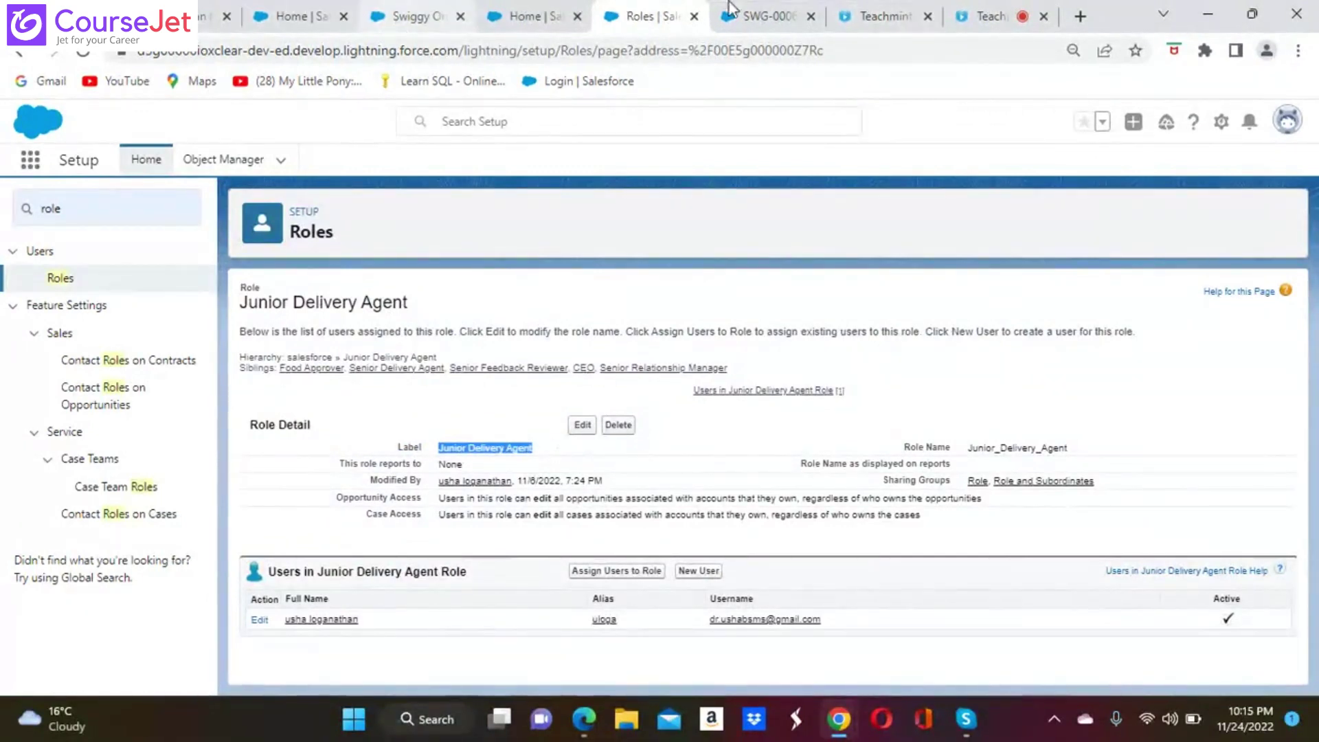
Step: Replace the role name in the Swiggy Order rule's formula with the copied label Junior Delivery Agent and recheck the syntax
left_click(420, 17)
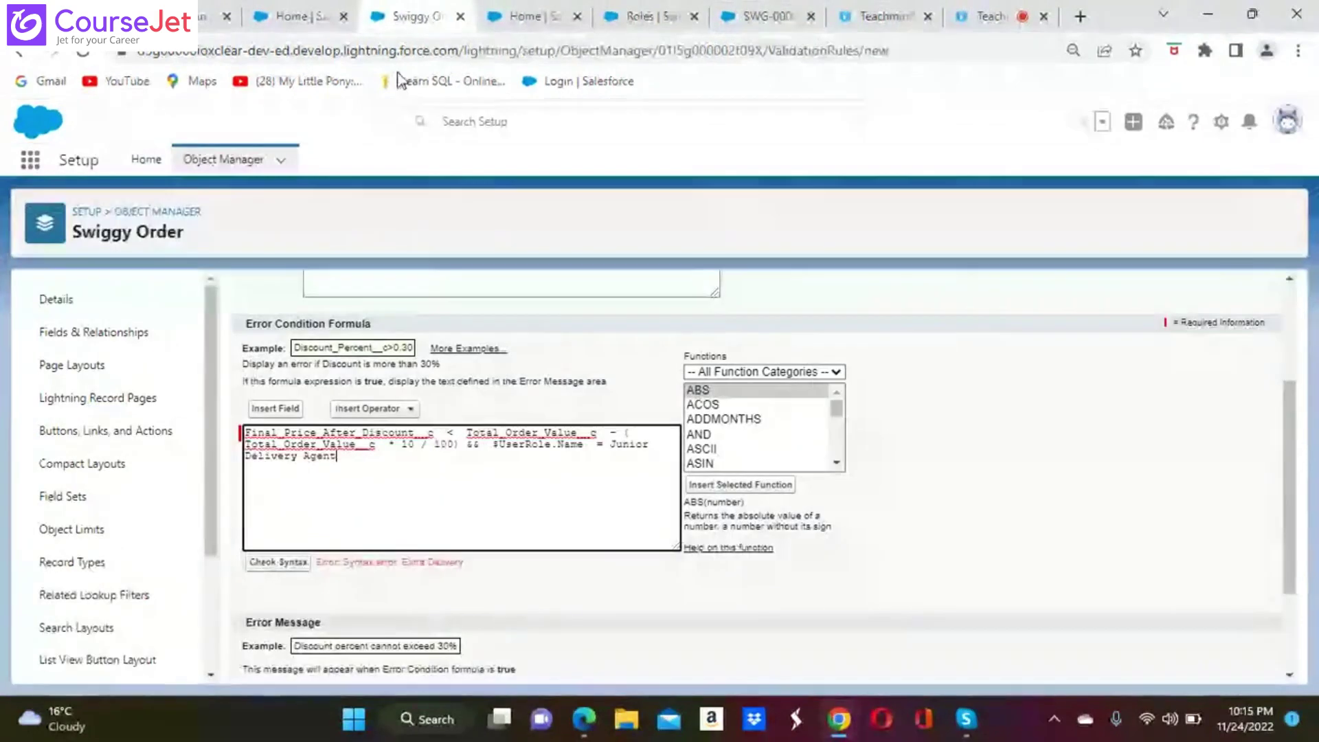
key("BackSpace")
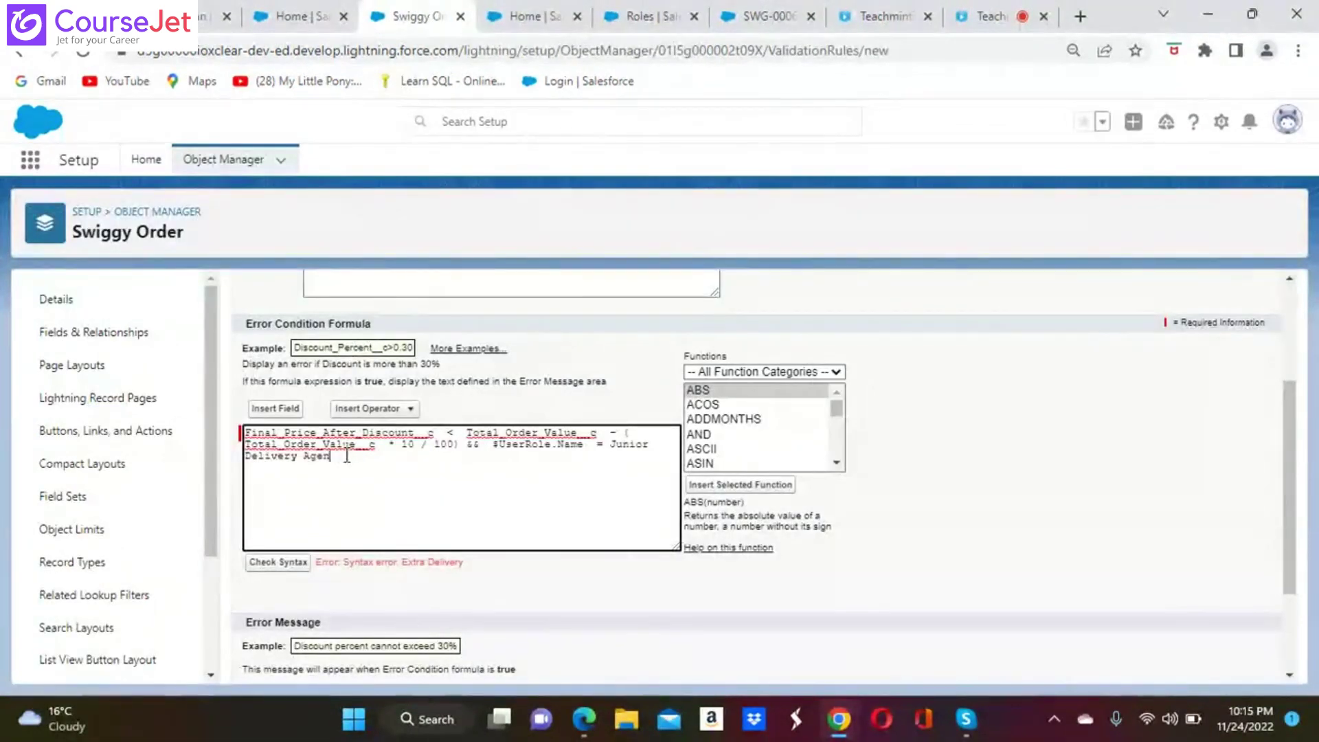
key("BackSpace")
key("BackSpace")
key("BackSpace")
key("BackSpace")
key("BackSpace")
key("BackSpace")
key("BackSpace")
key("BackSpace")
key("BackSpace")
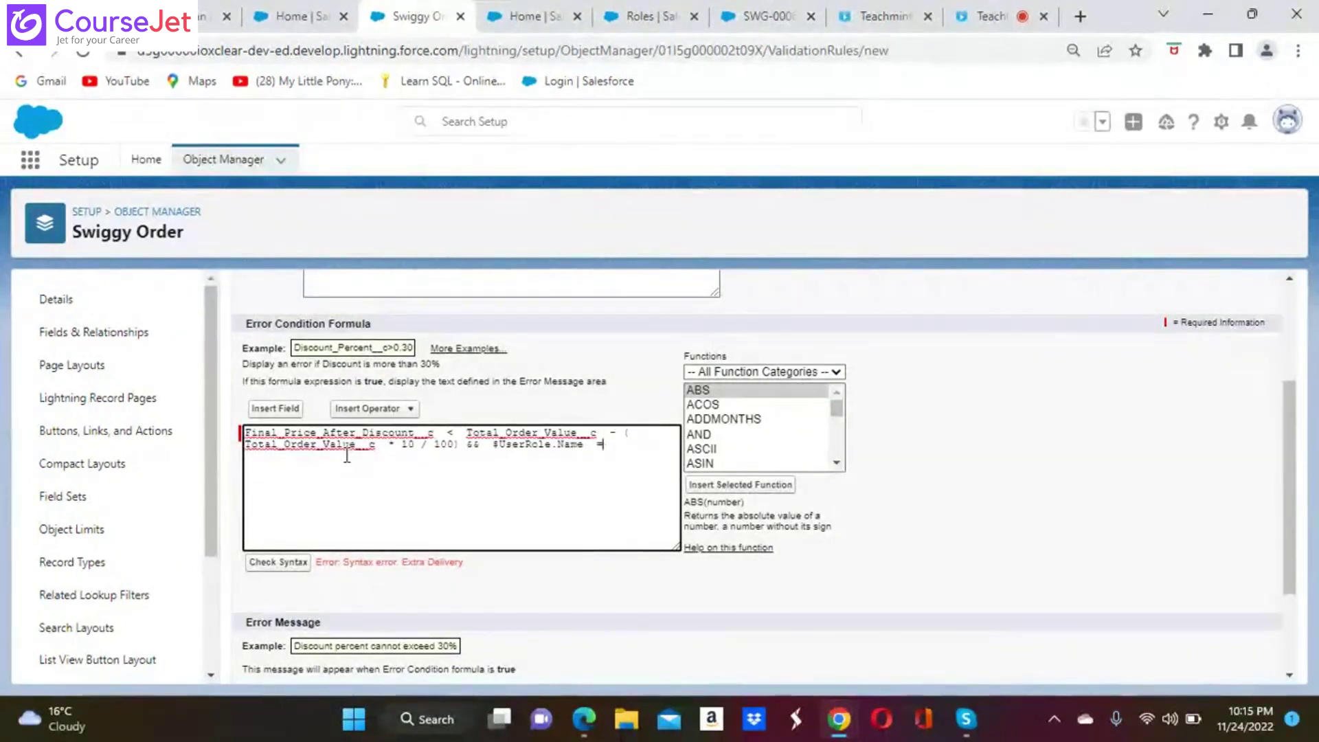
key("ctrl+z")
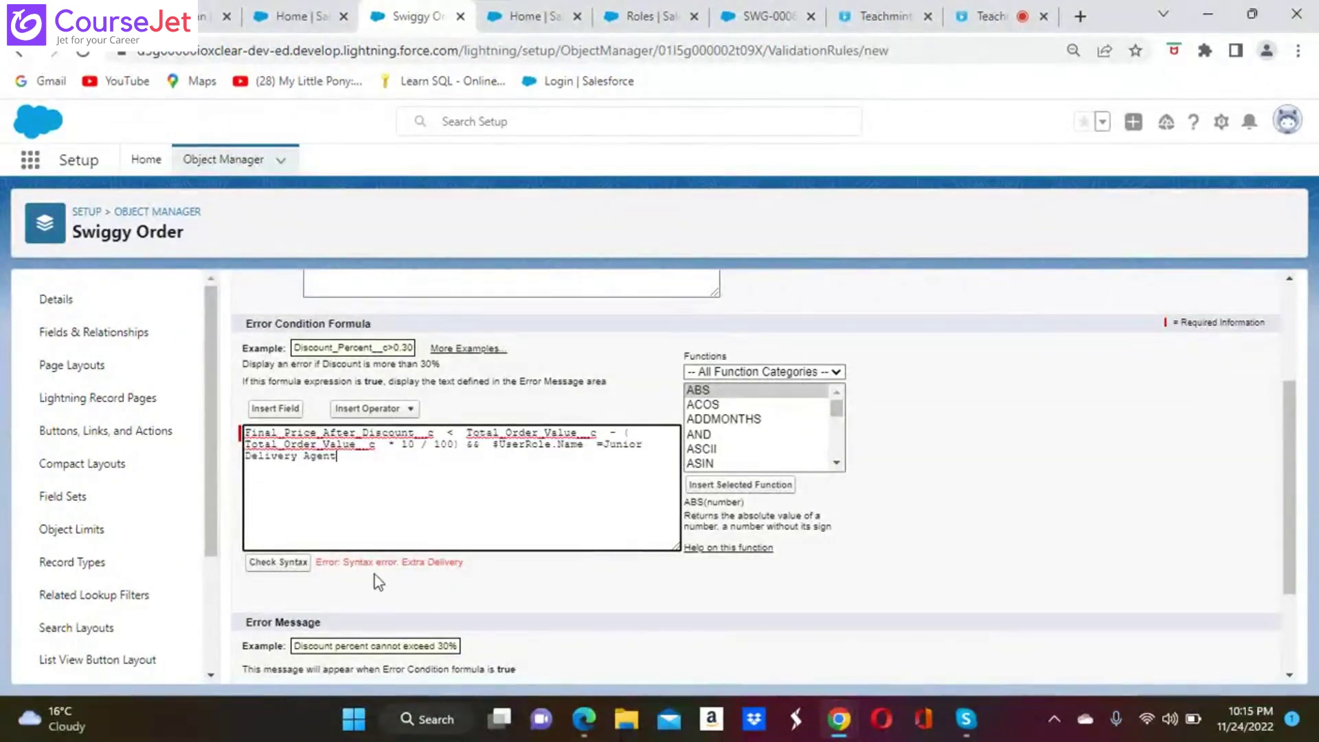
left_click(290, 567)
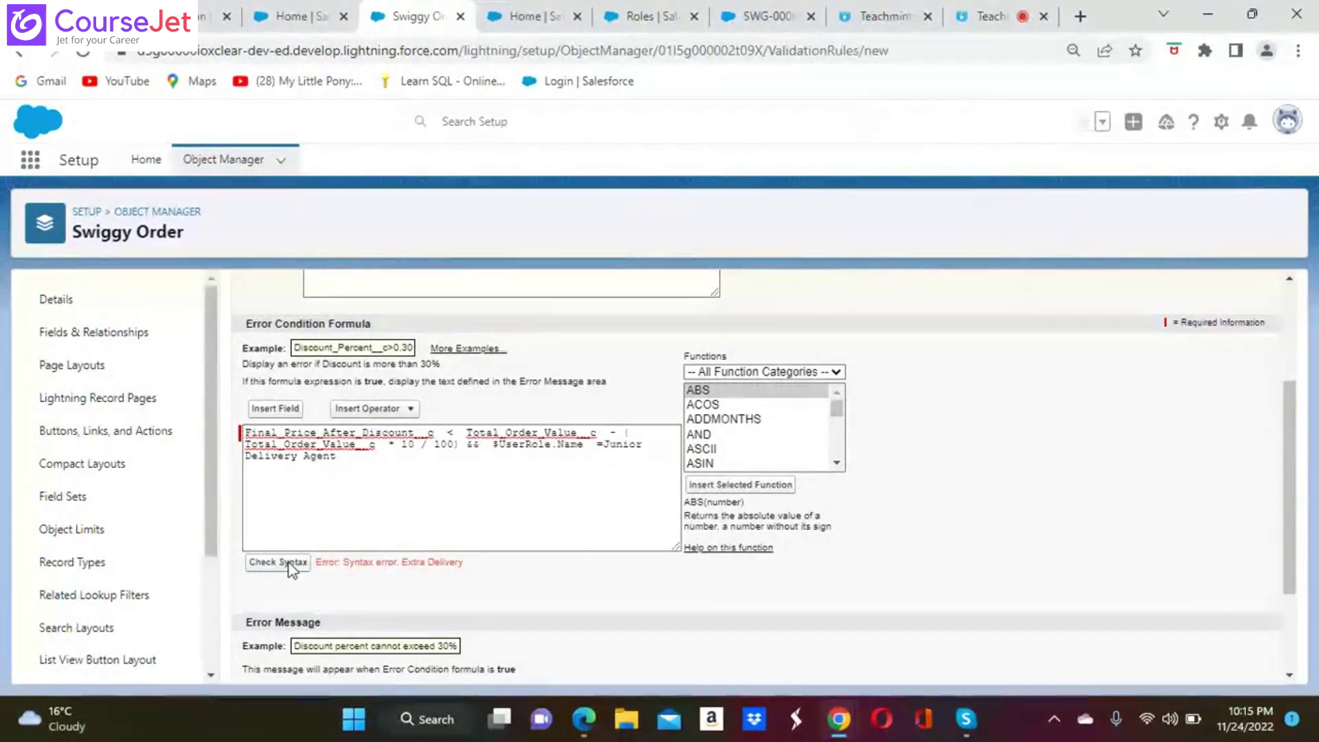
scroll(290, 567, "down", 3)
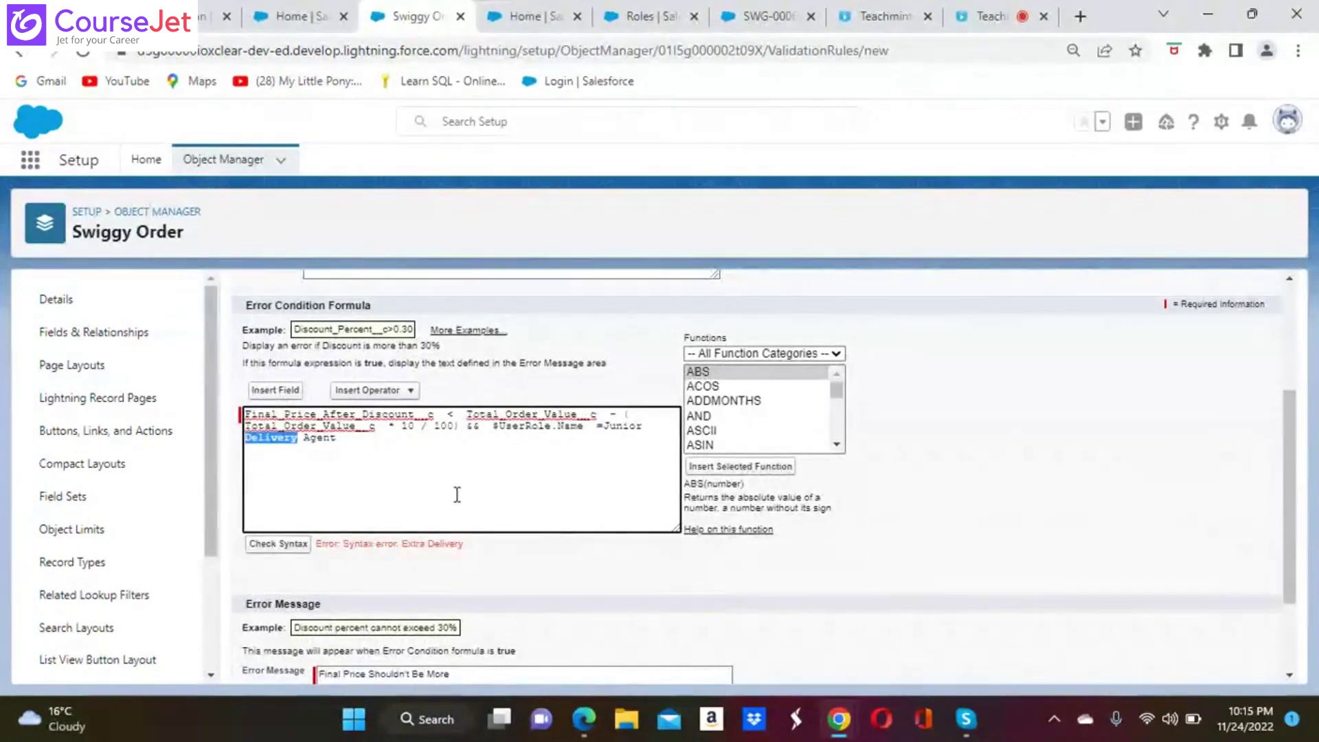
Step: Delete the pasted role name from the error condition formula and enter Junior Delivery Agent manually after the equal operator
left_click(368, 460)
key("BackSpace")
key("BackSpace")
key("BackSpace")
key("BackSpace")
key("BackSpace")
key("BackSpace")
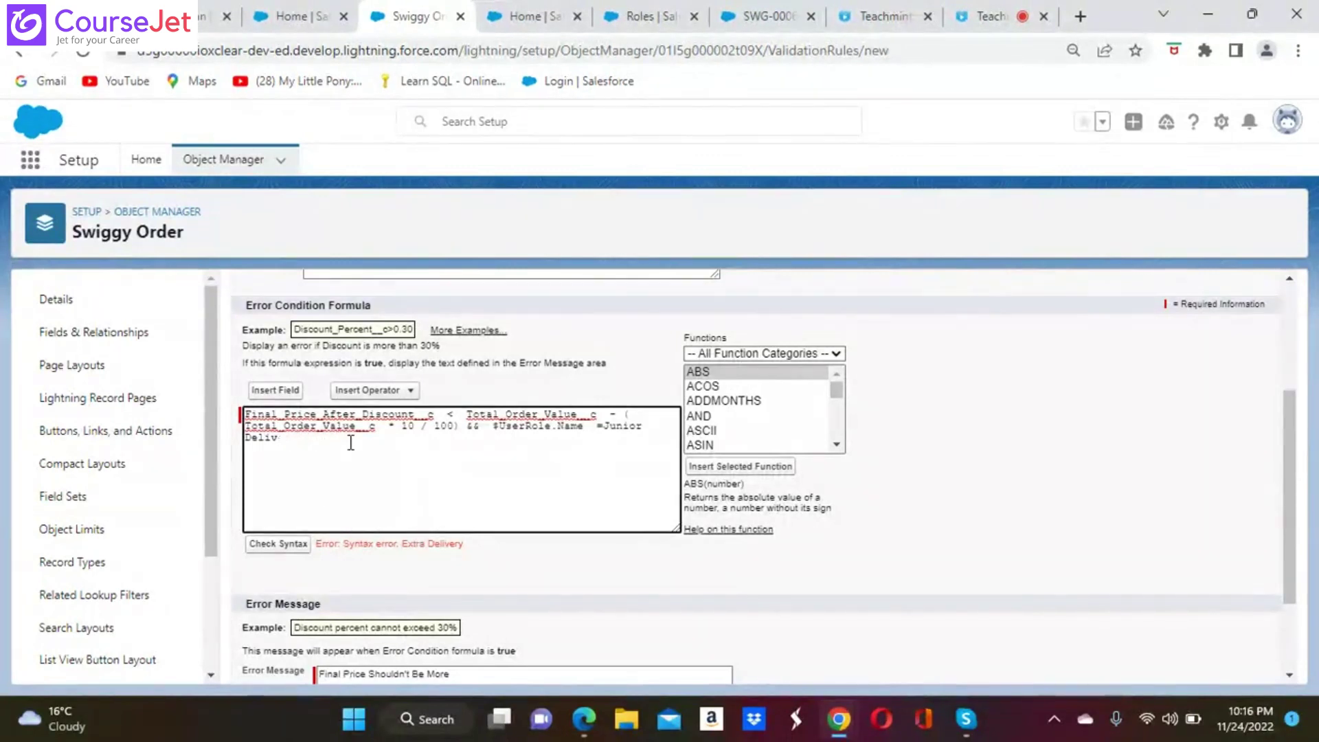
key("BackSpace")
key("BackSpace")
key("BackSpace")
key("BackSpace")
key("BackSpace")
key("BackSpace")
key("BackSpace")
key("BackSpace")
key("BackSpace")
key("BackSpace")
key("BackSpace")
type("Junior Delivery Agent")
key("BackSpace")
Step: Enclose Junior Delivery Agent in single quotes in the error condition formula and check the syntax
left_click(612, 423)
type("\"")
type("'")
left_click(336, 438)
left_click(624, 424)
key("BackSpace")
key("BackSpace")
key("BackSpace")
type("'")
left_click(342, 438)
type(")")
left_click(279, 546)
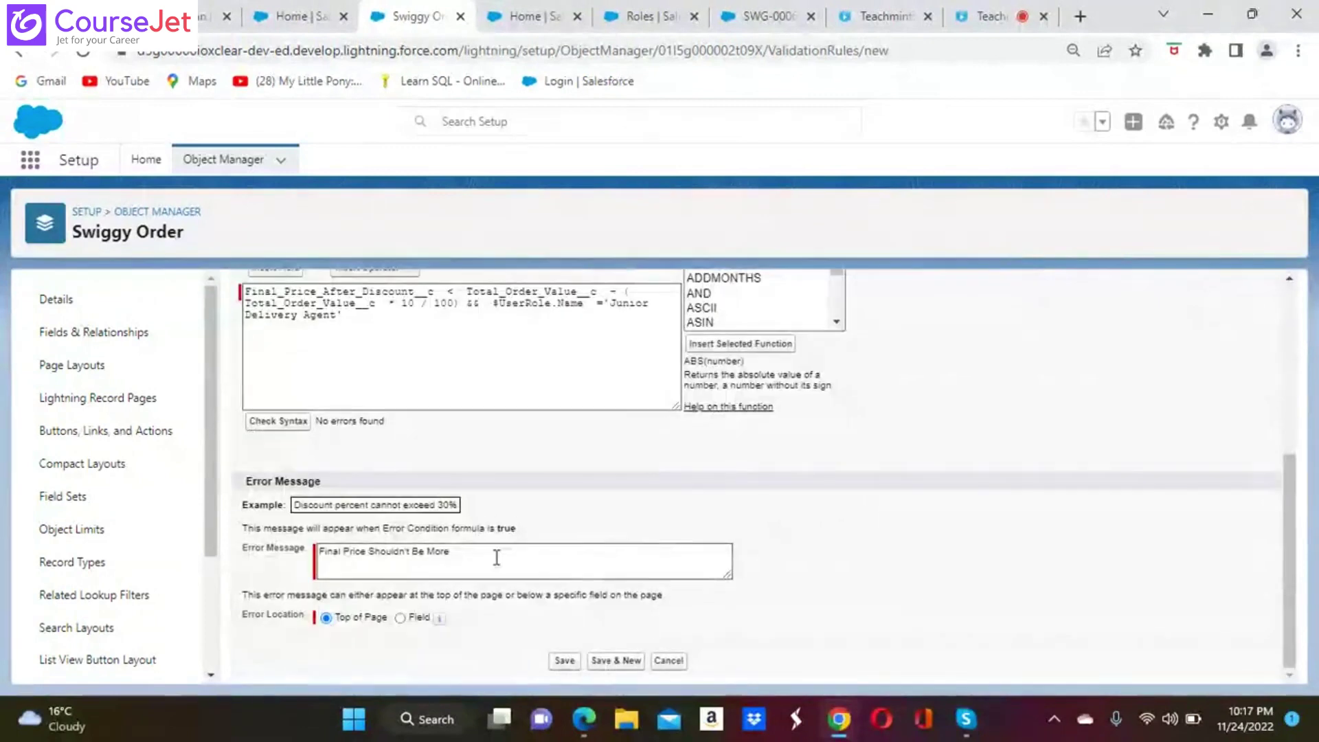
Step: Clear the existing text from the validation rule's error message
left_click(465, 549)
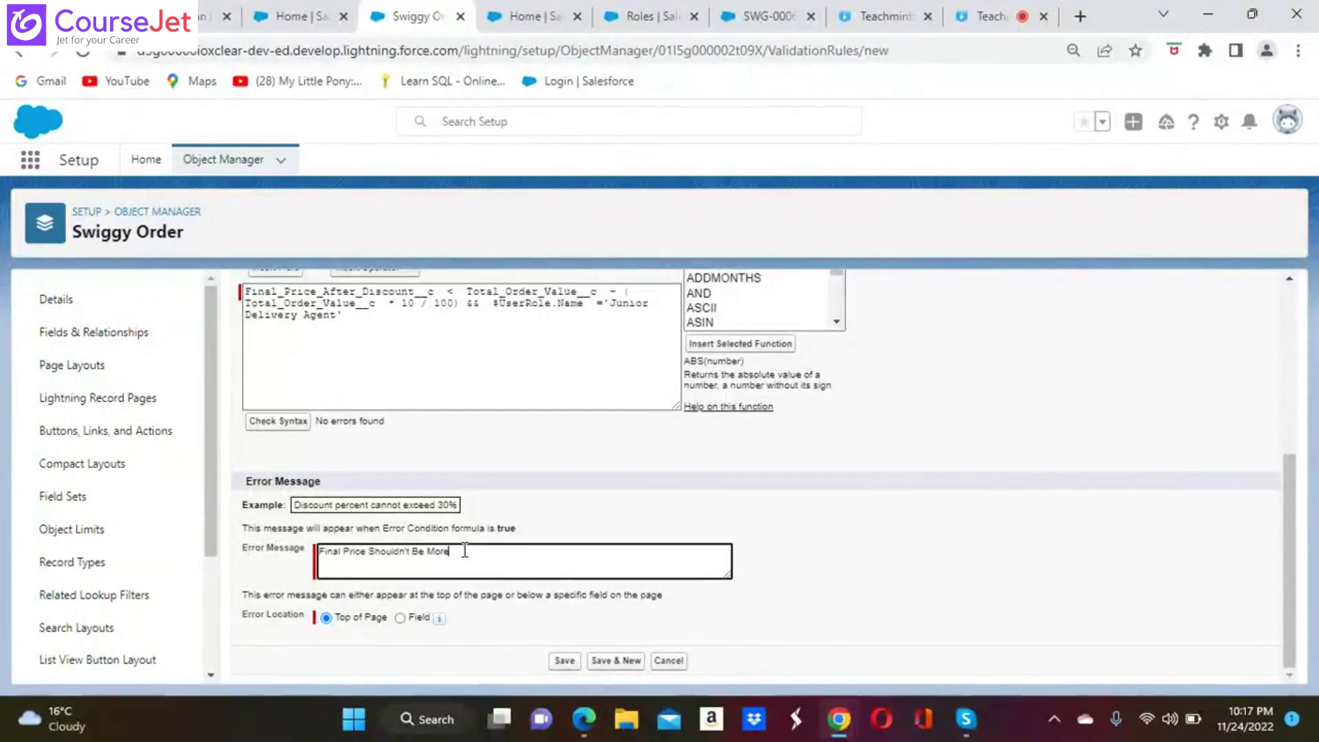
key("BackSpace")
key("BackSpace")
key("BackSpace")
key("BackSpace")
key("BackSpace")
key("BackSpace")
key("BackSpace")
key("BackSpace")
key("BackSpace")
key("BackSpace")
key("BackSpace")
key("BackSpace")
key("BackSpace")
key("BackSpace")
key("BackSpace")
key("BackSpace")
key("BackSpace")
key("BackSpace")
key("BackSpace")
key("BackSpace")
key("BackSpace")
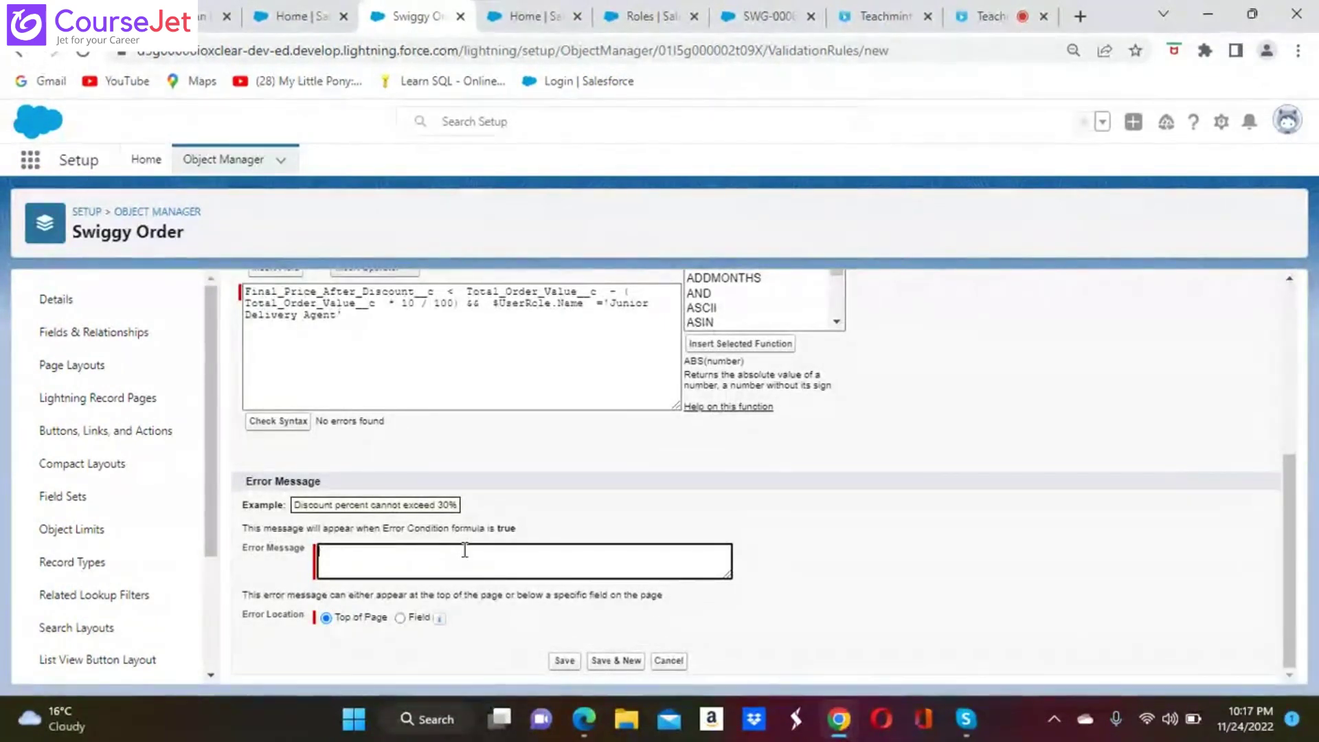
type("Fina")
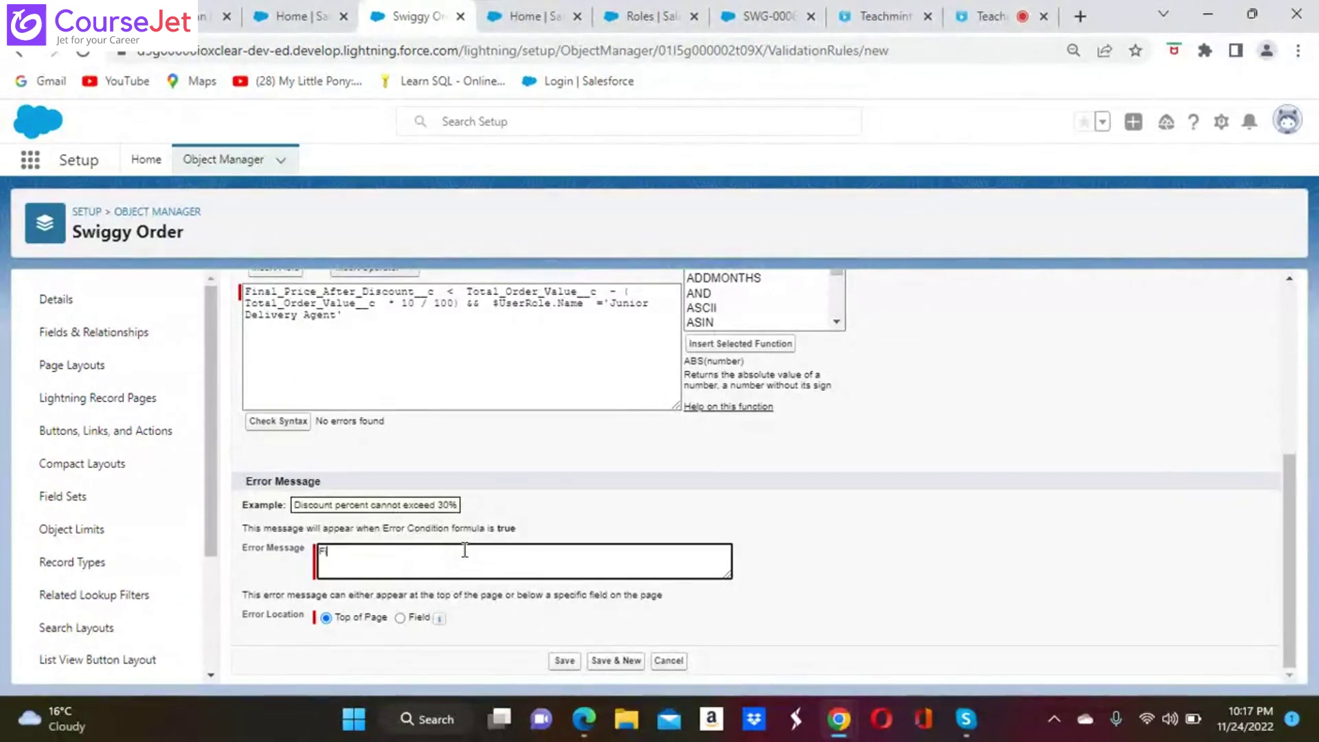
type("la")
key("BackSpace")
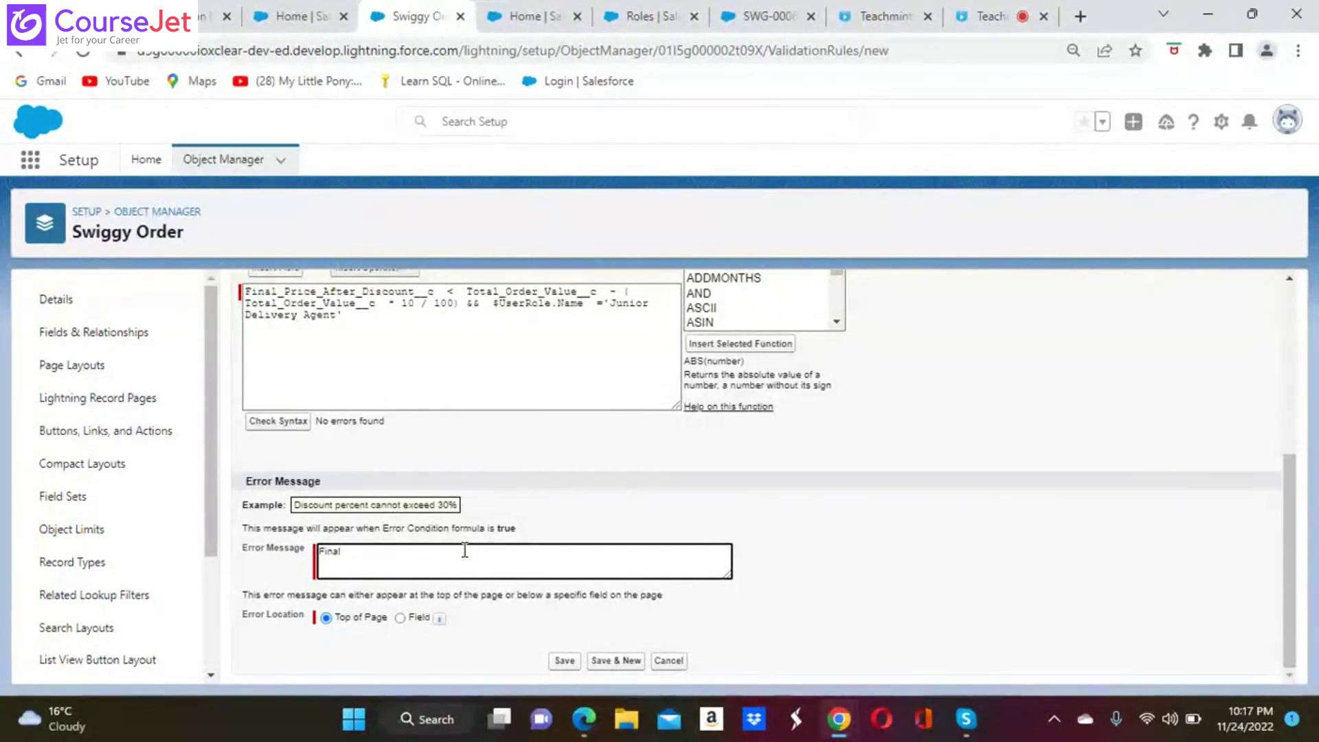
key("BackSpace")
key("BackSpace")
key("BackSpace")
key("BackSpace")
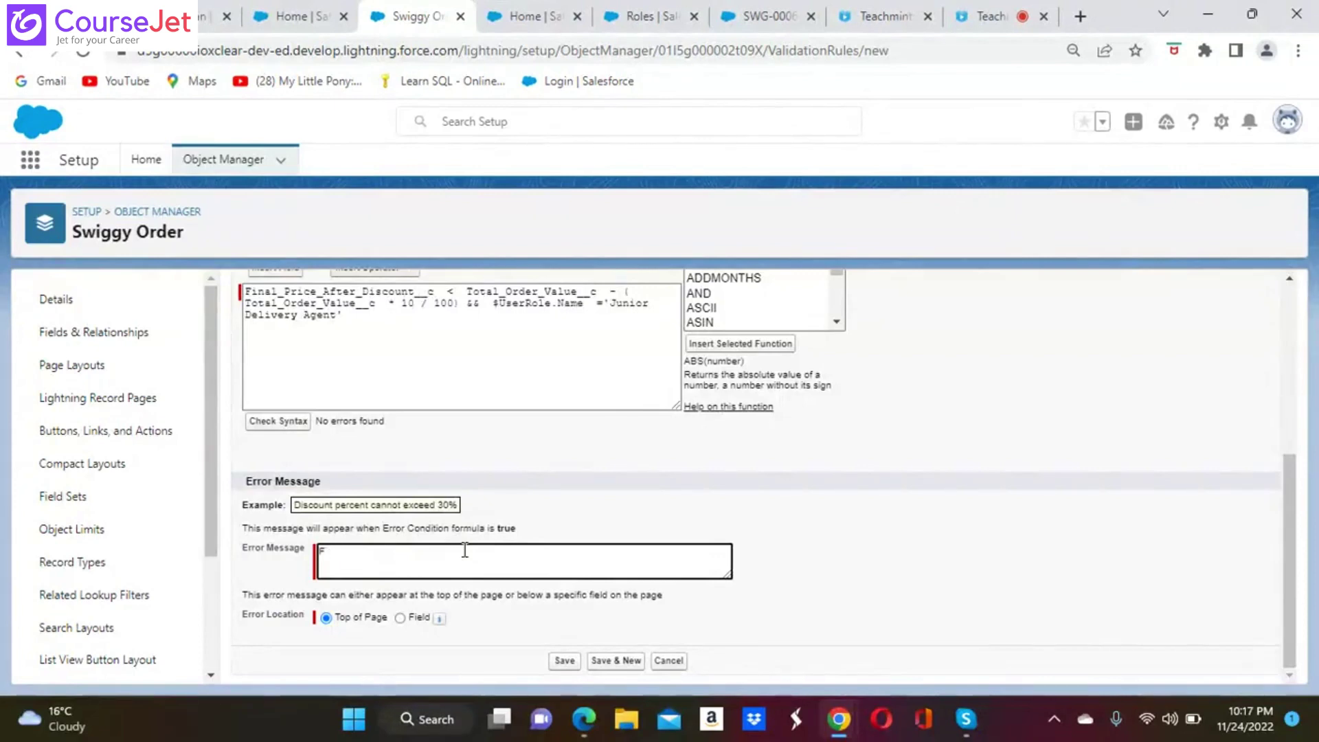
Step: Enter "Max Discount For Junior Agent Is 10%" as the validation rule's error message
type("Max Di")
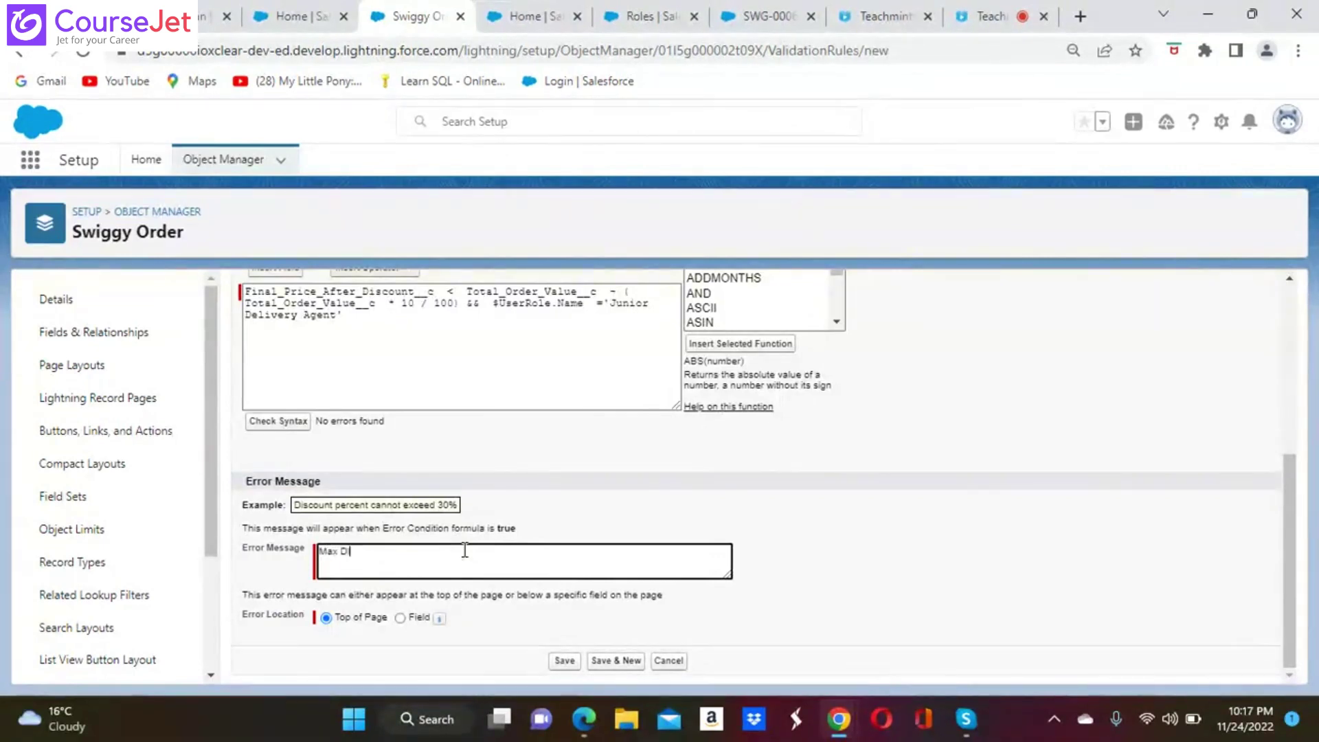
type("scount Fo")
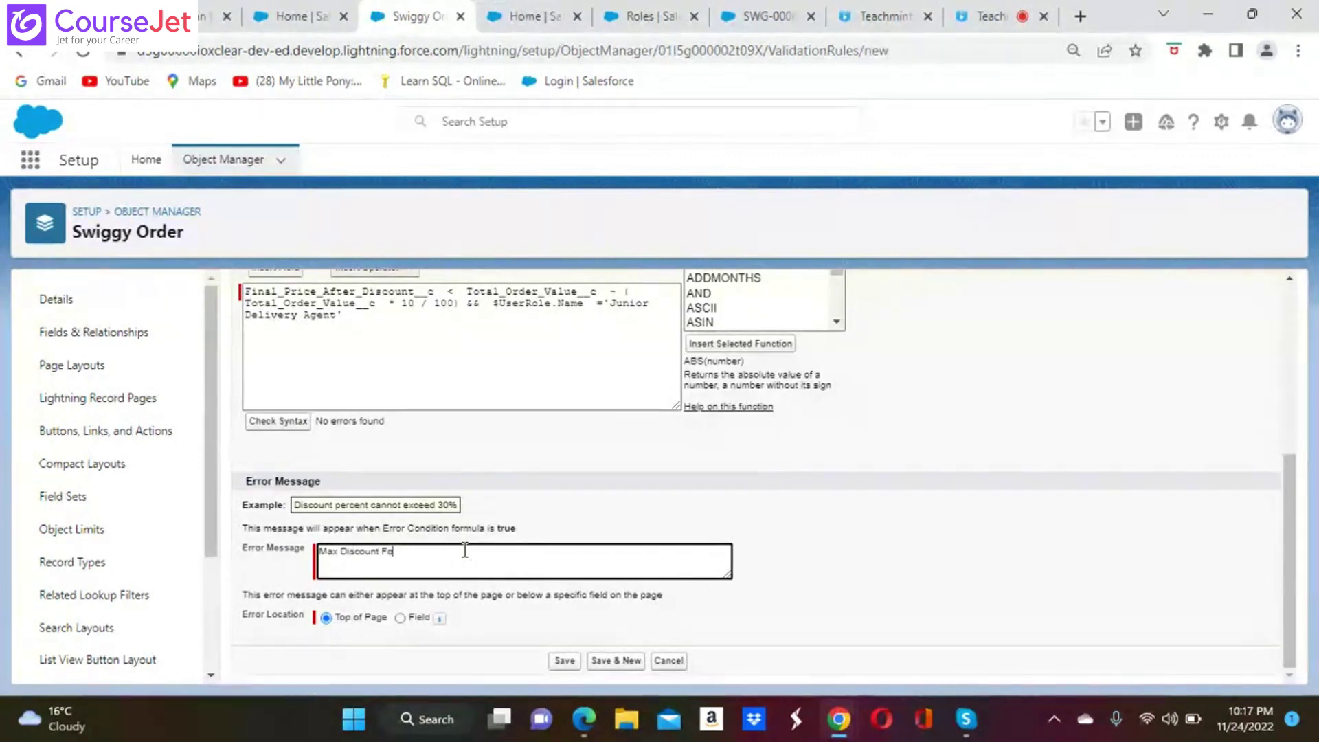
type("r")
type("Junior")
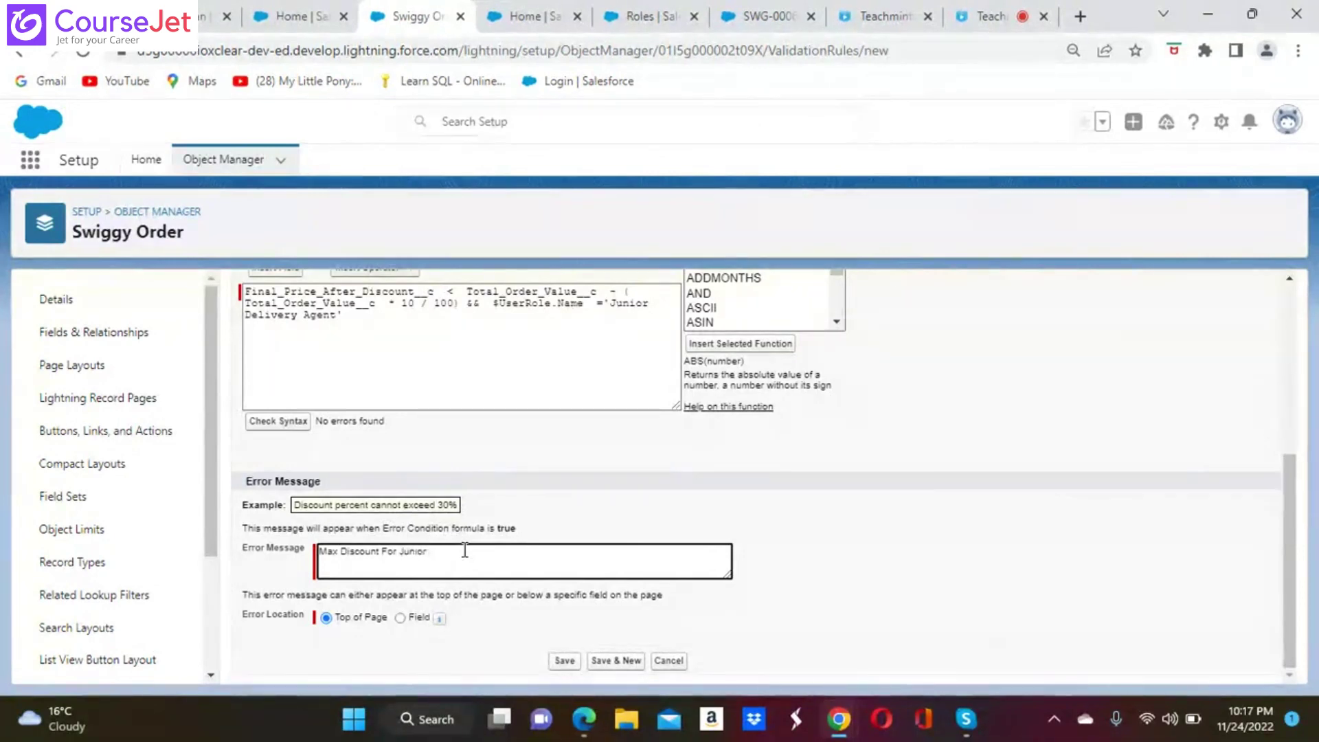
type(" Agent")
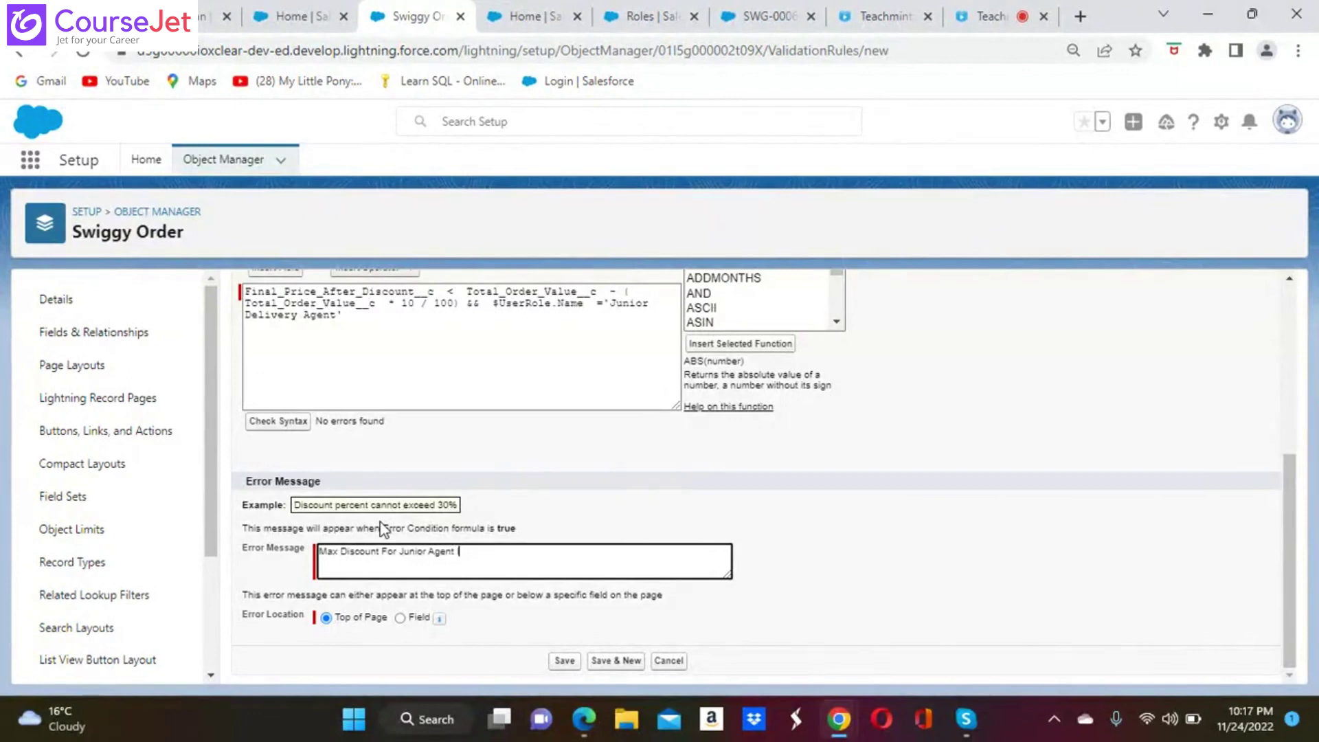
type(" Is 10%")
Step: Set the error location to the Final Price After Discount field and save the validation rule
left_click(400, 618)
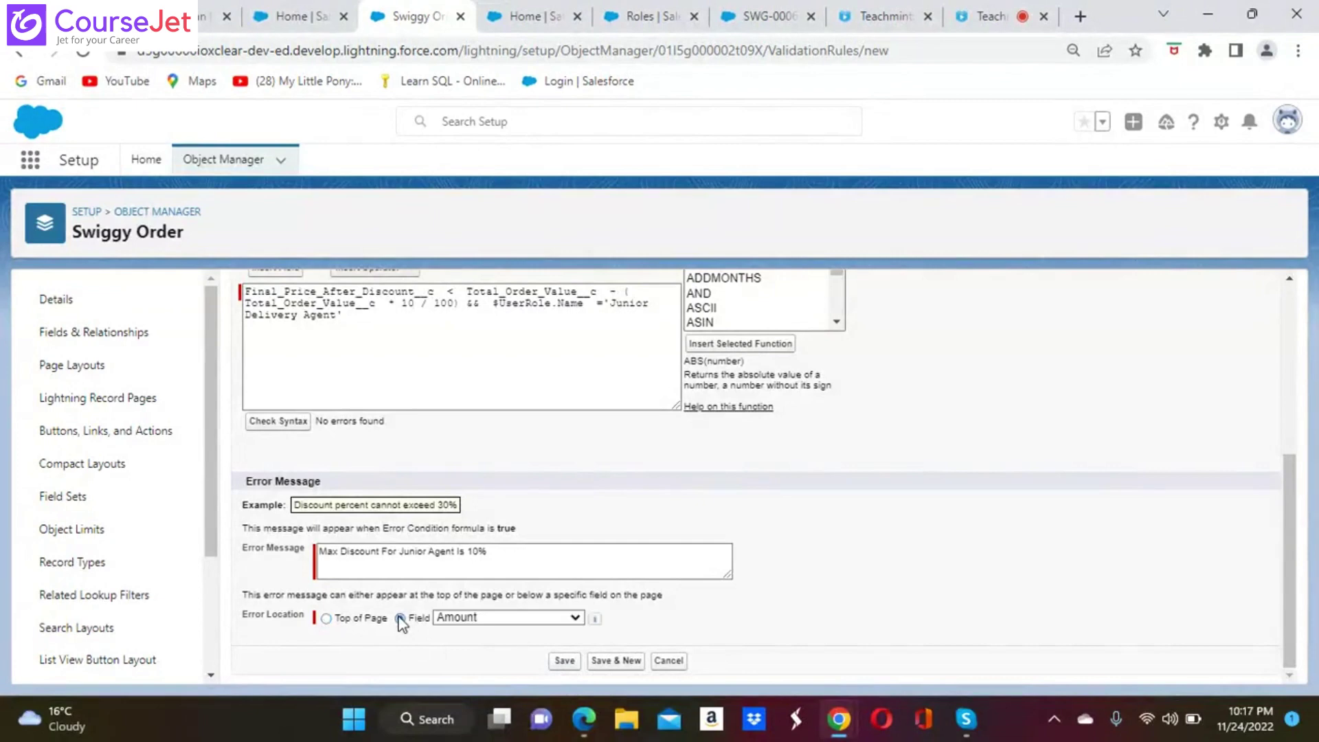
left_click(574, 617)
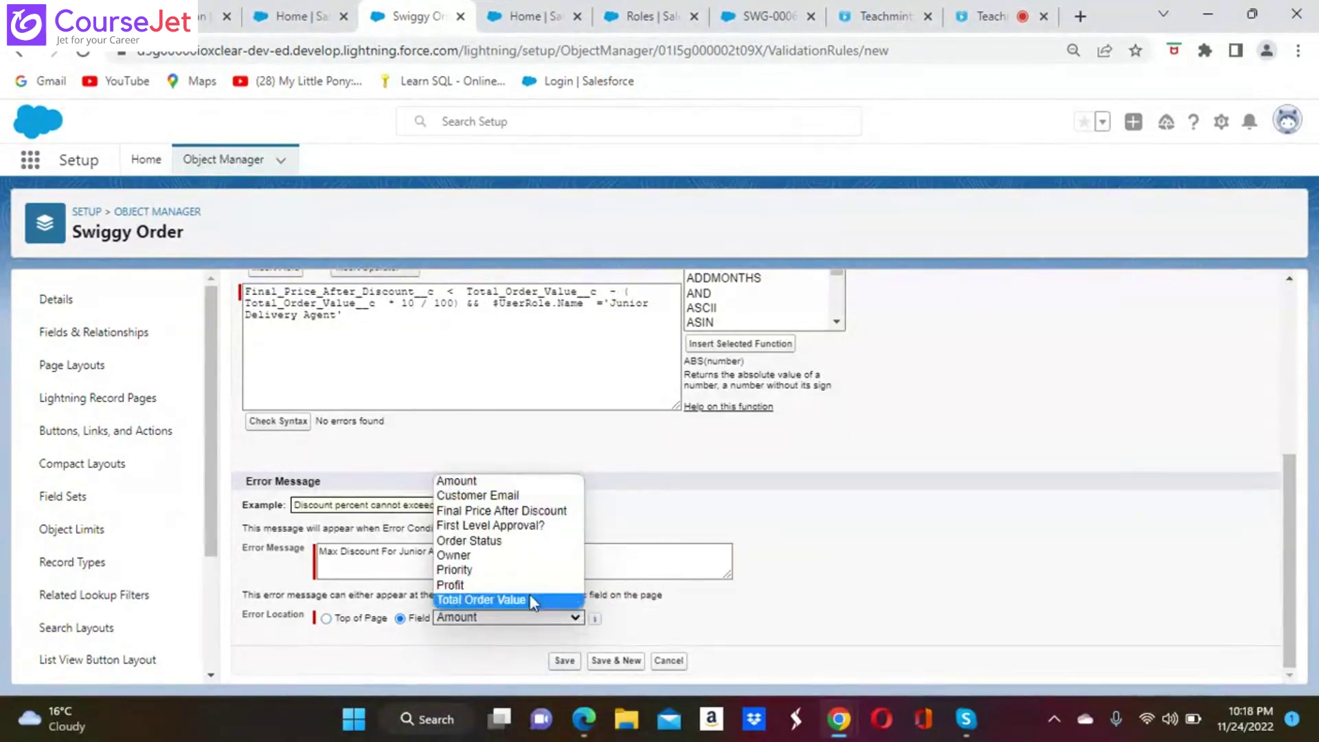
left_click(500, 511)
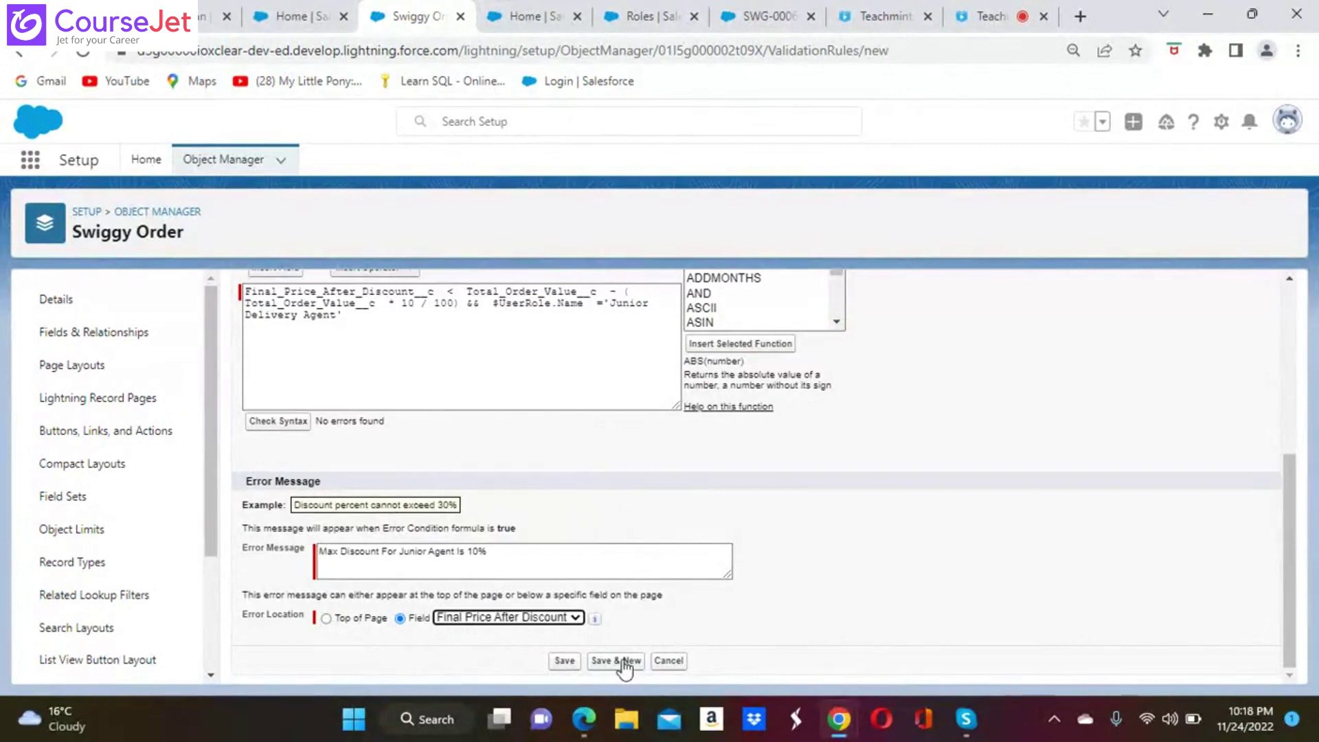
left_click(566, 662)
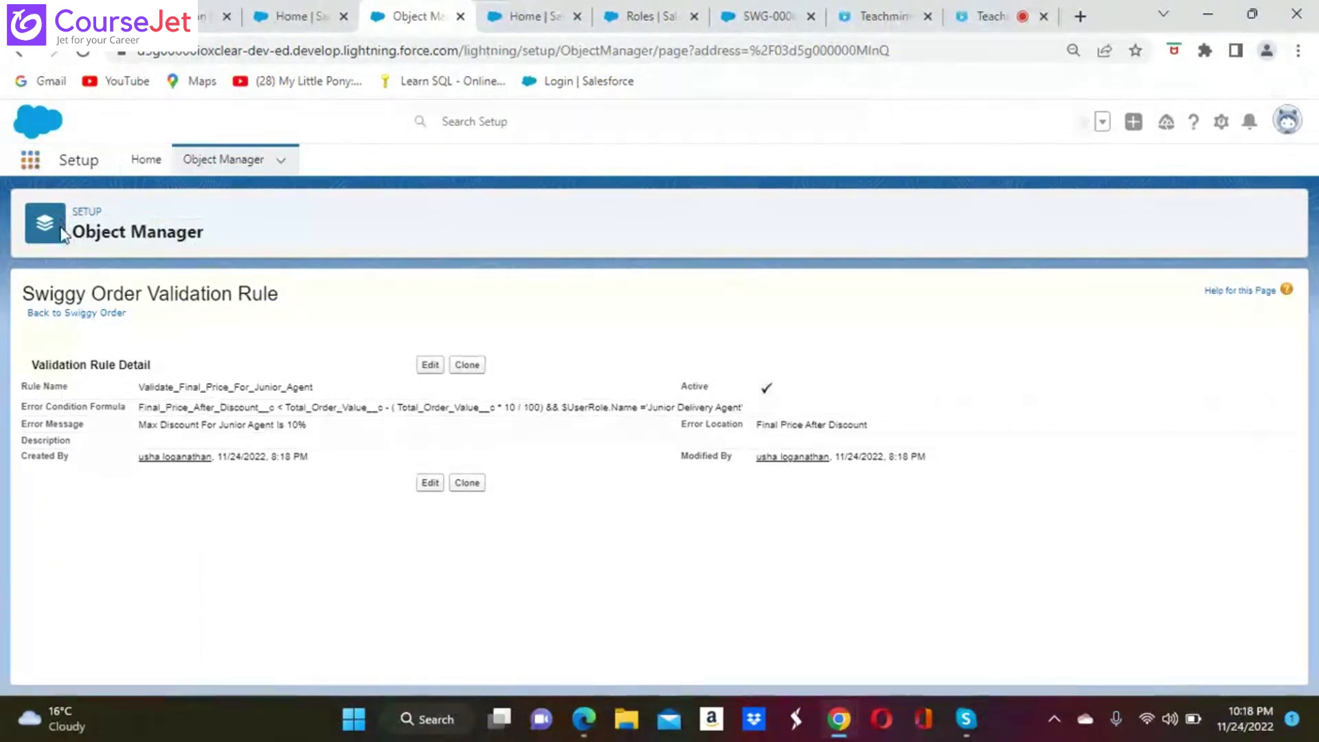
Step: Find the Swiggy Orders item through the app launcher and open order SWG-0006
left_click(29, 162)
type("sw")
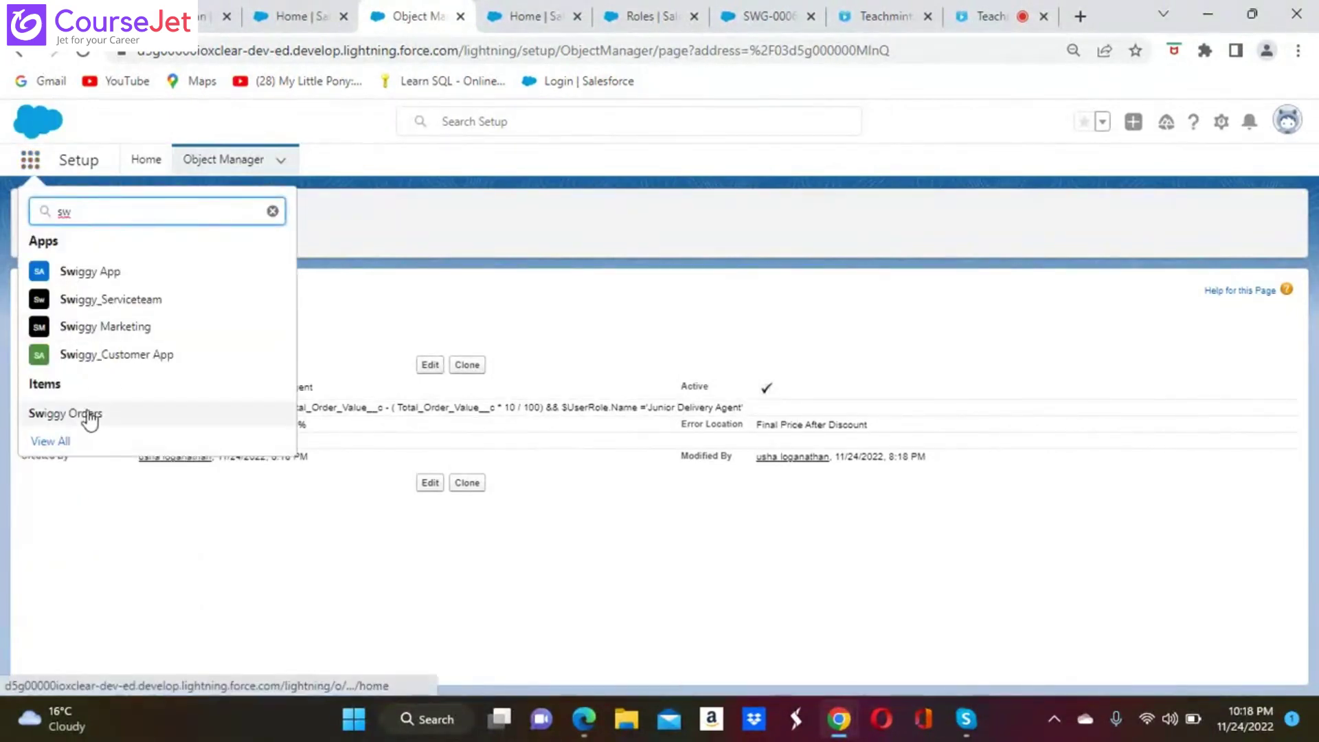
left_click(89, 416)
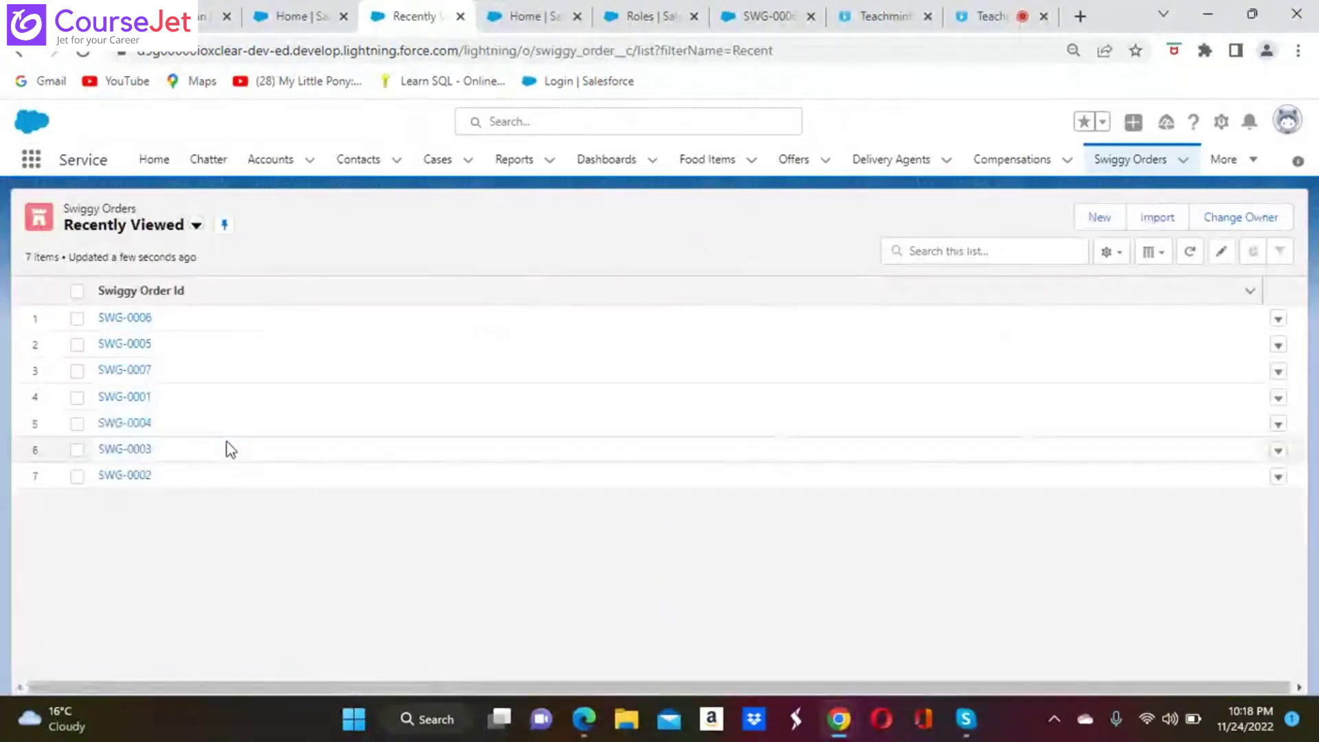
left_click(131, 318)
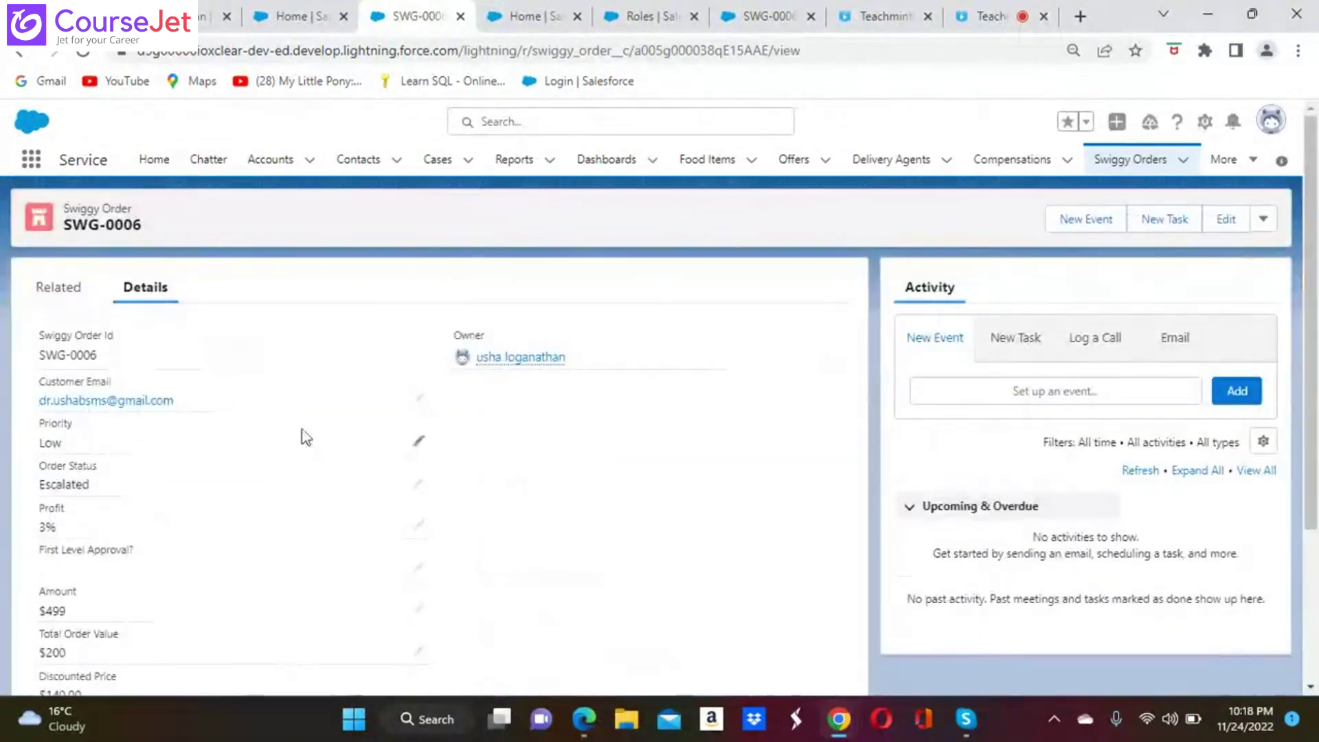
Step: Try to save a Final Price After Discount of 150 on order SWG-0006, and cancel the edit
scroll(361, 467, "down", 3)
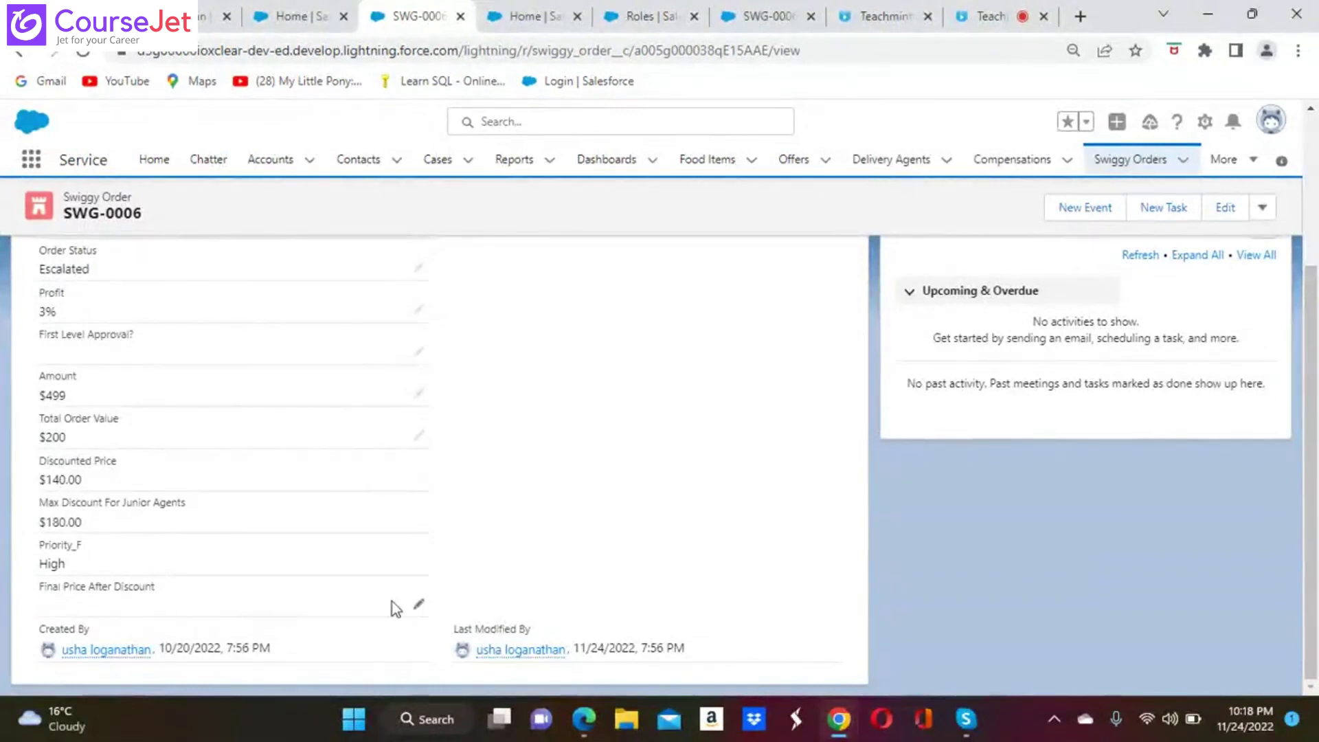
left_click(418, 604)
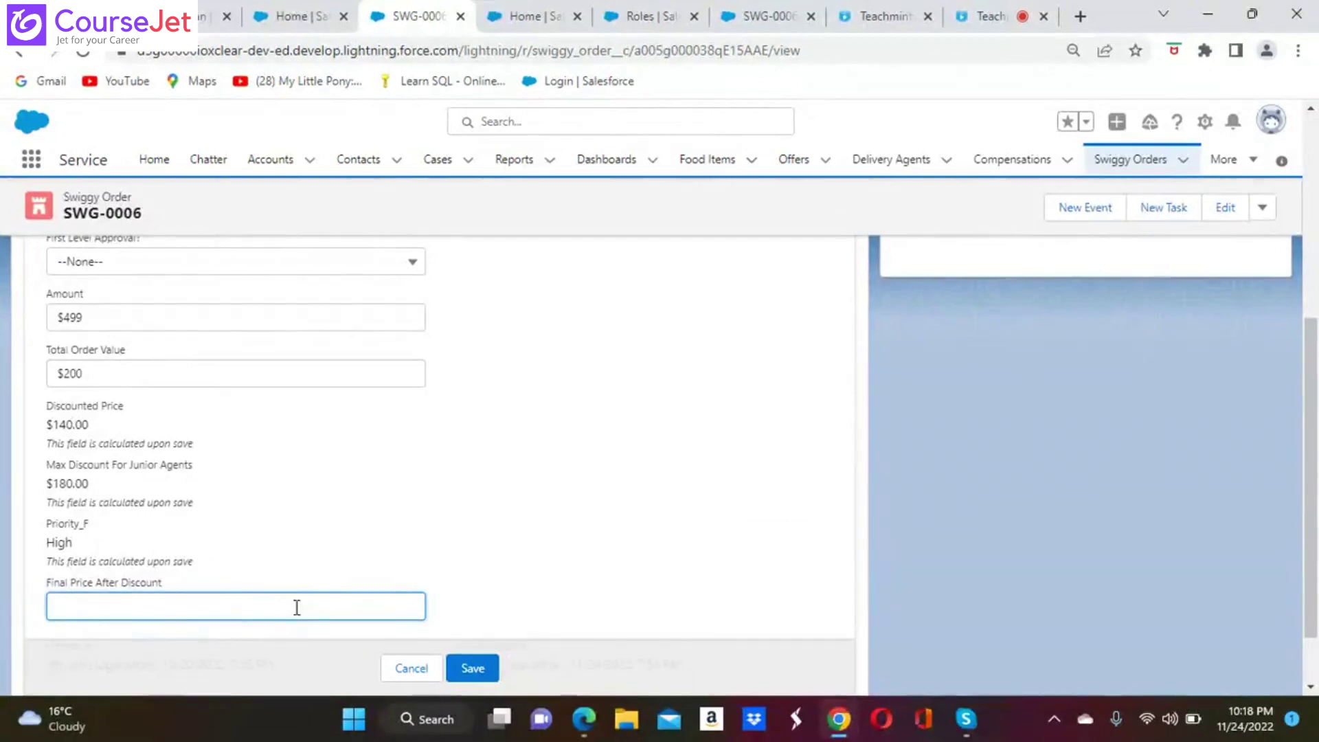
type("150")
left_click(473, 668)
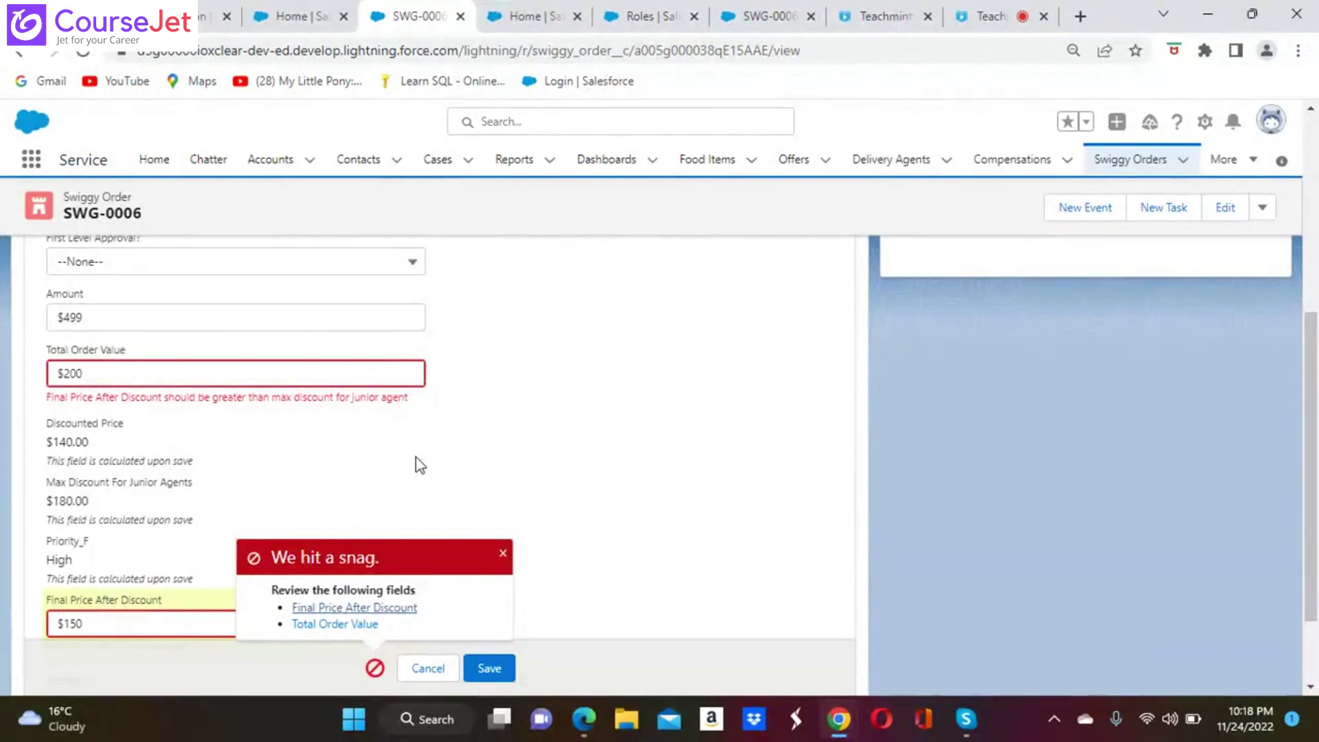
left_click(423, 669)
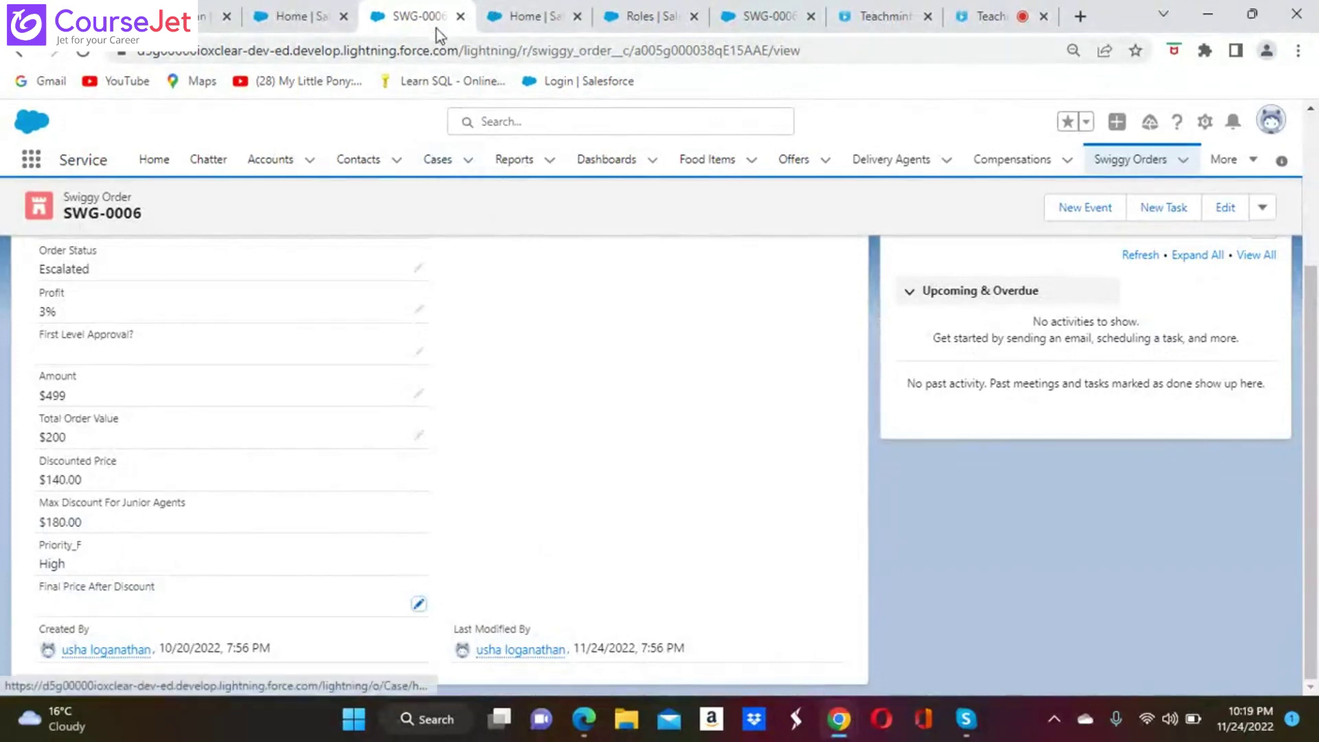
left_click(540, 22)
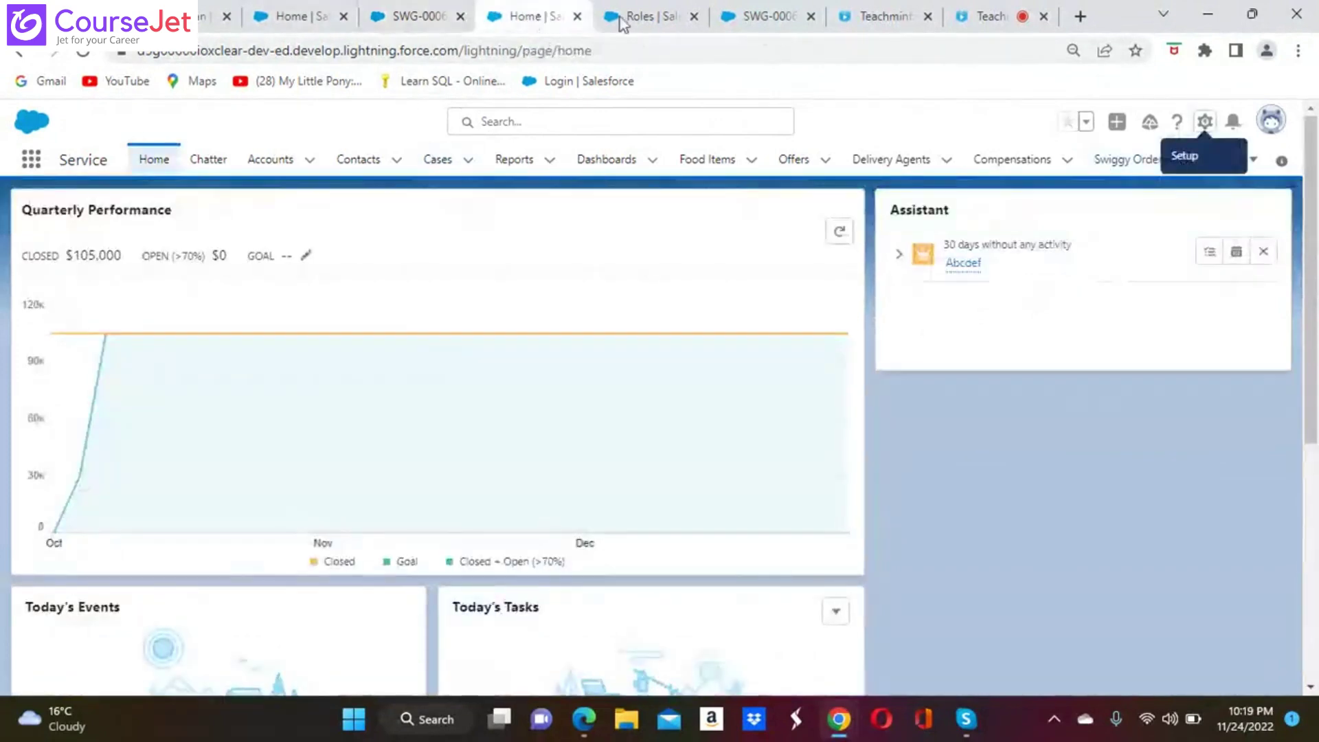
left_click(648, 25)
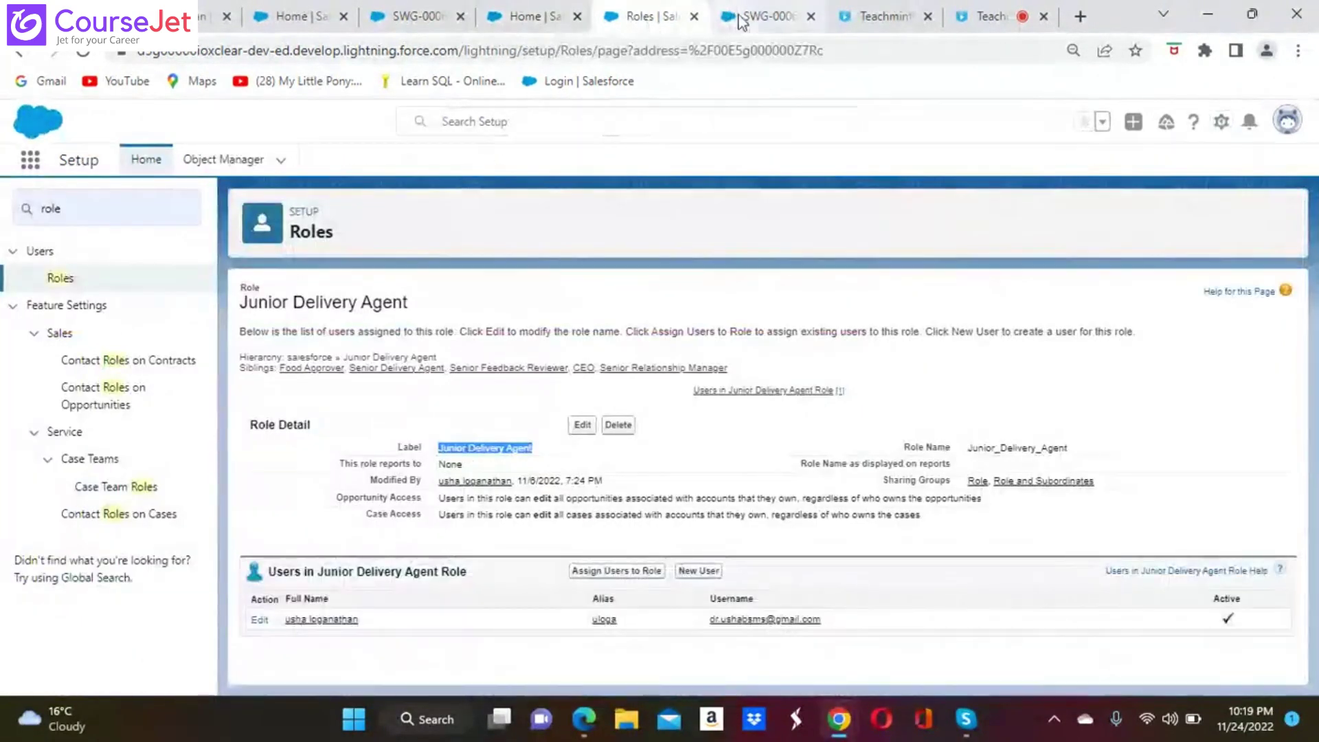
left_click(763, 17)
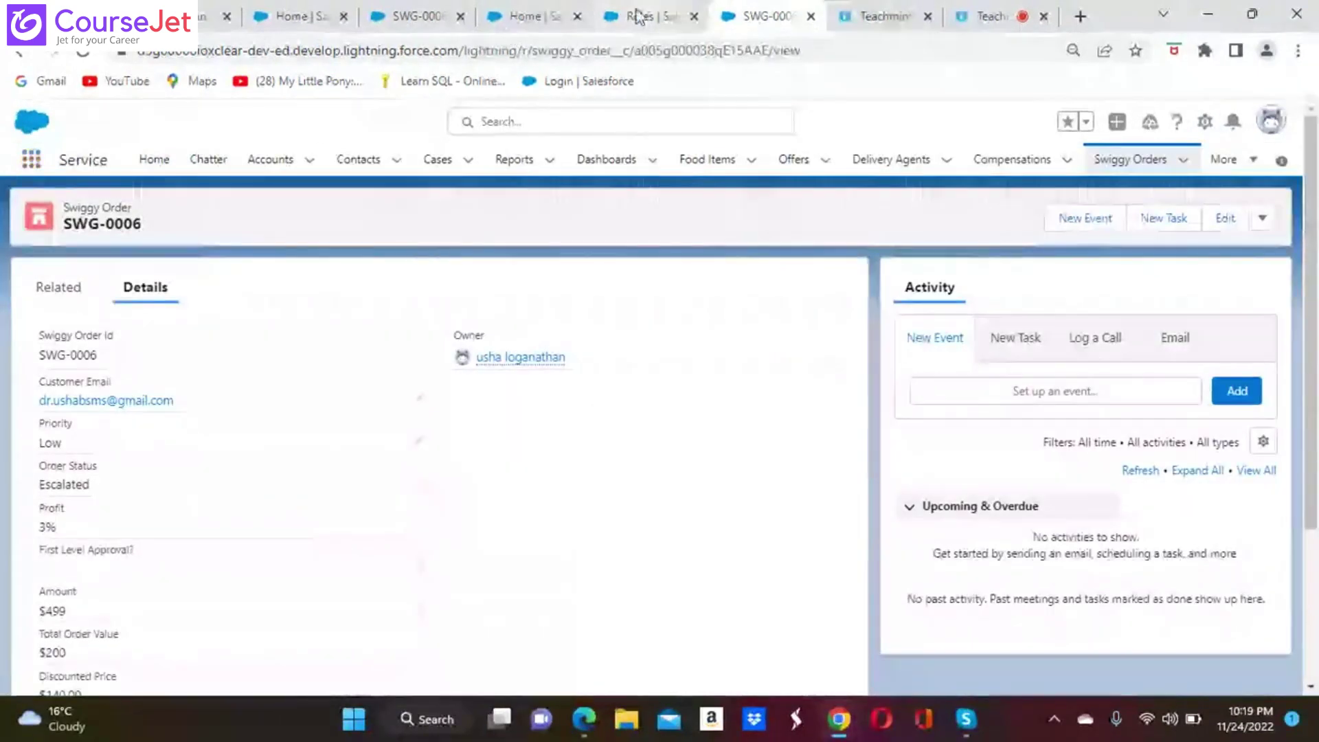
left_click(1244, 170)
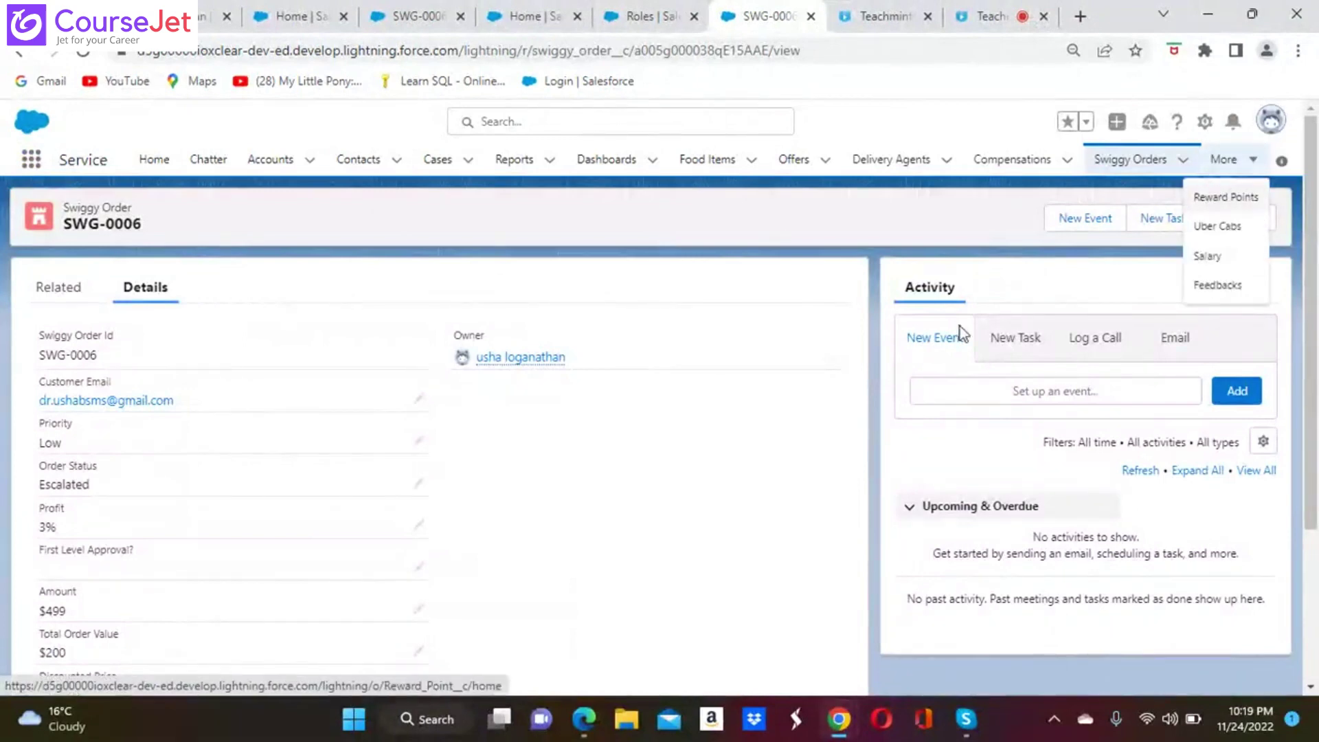
left_click(760, 397)
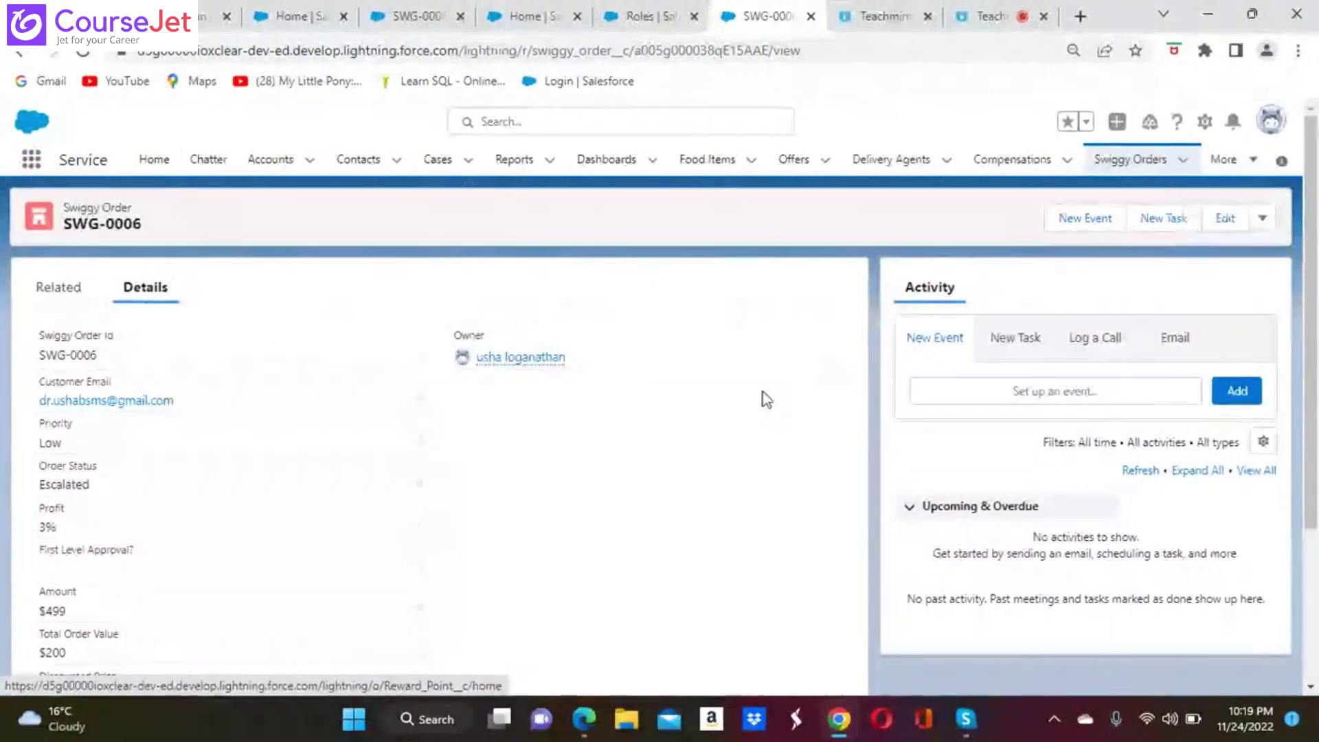
Step: Open the validation rules of the Swiggy Order object in Setup's Object Manager
left_click(1204, 122)
left_click(1144, 198)
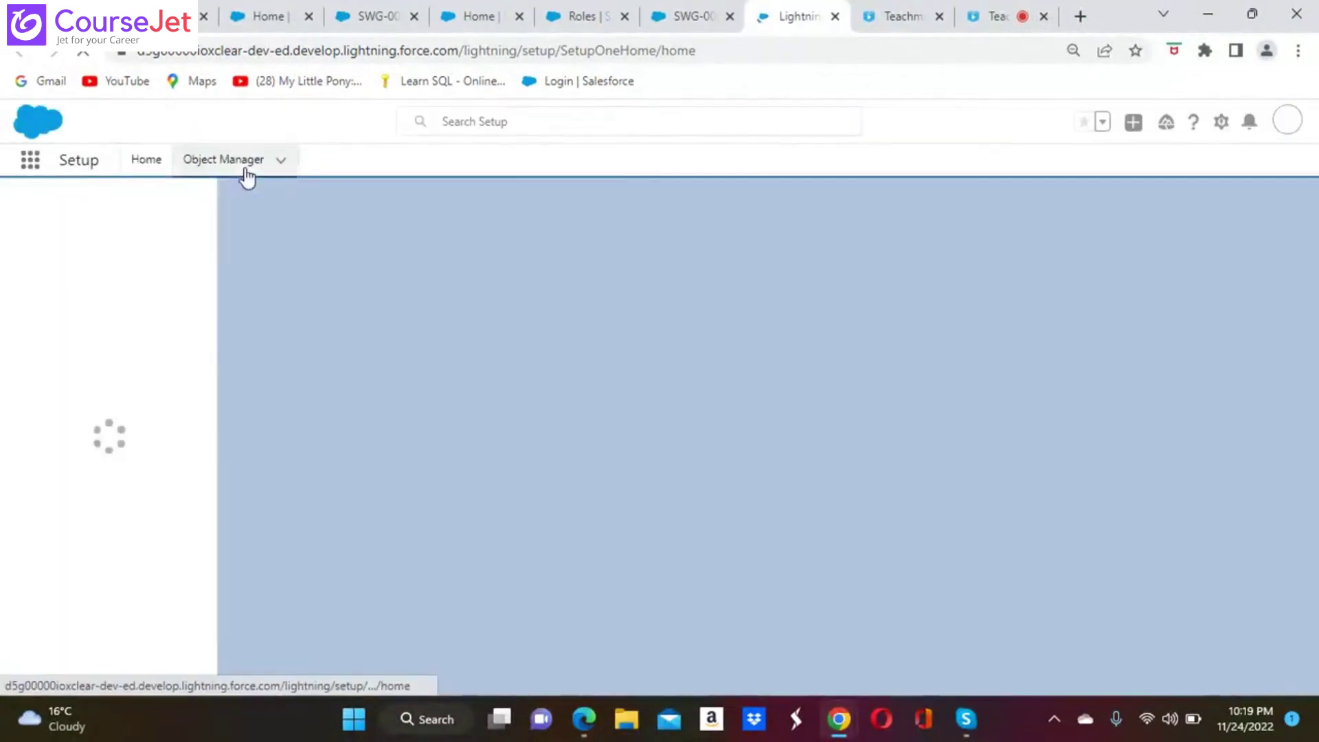
left_click(242, 161)
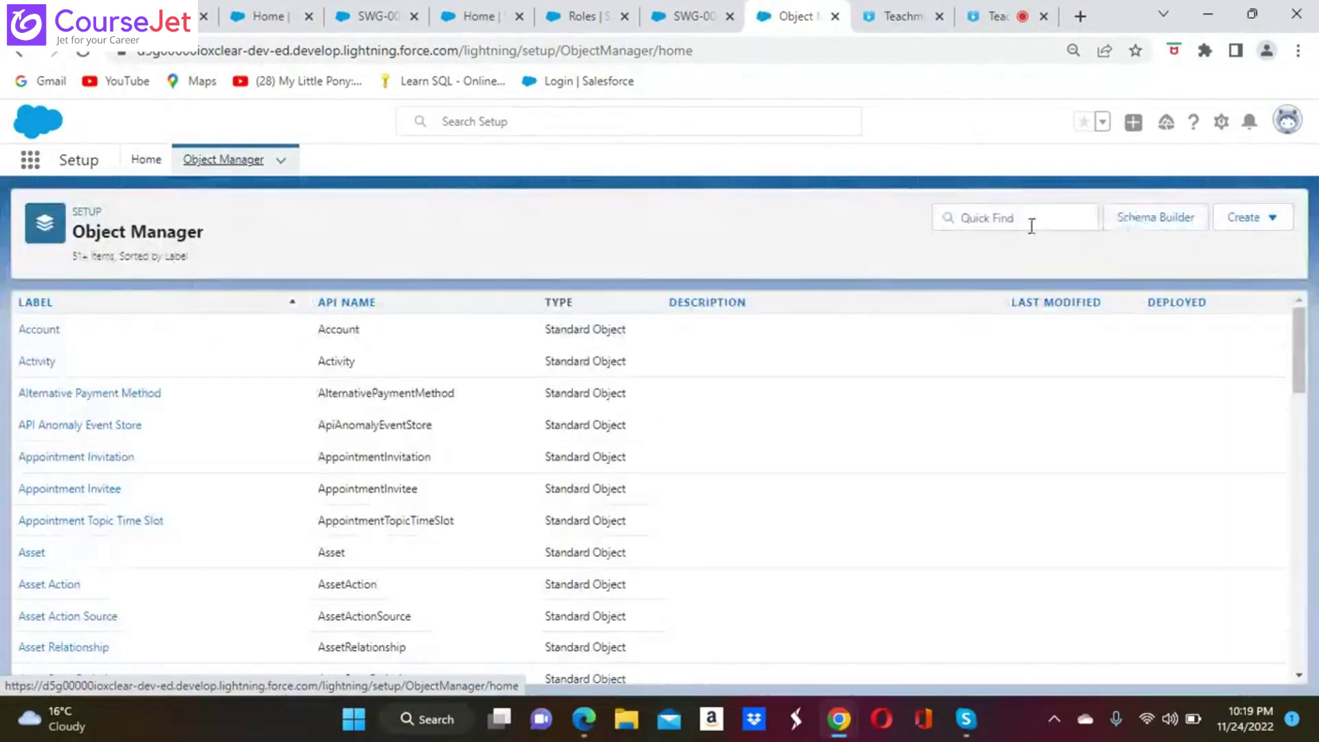
left_click(1031, 226)
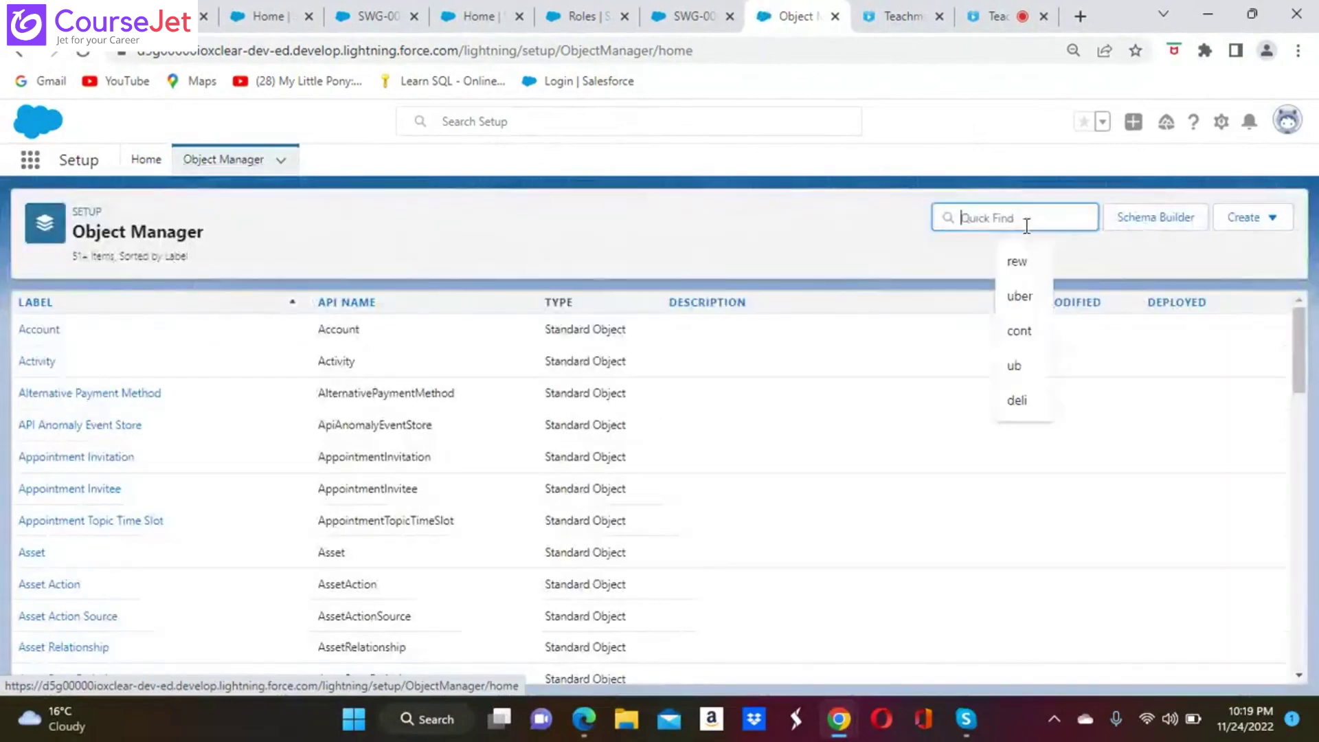
type("sw")
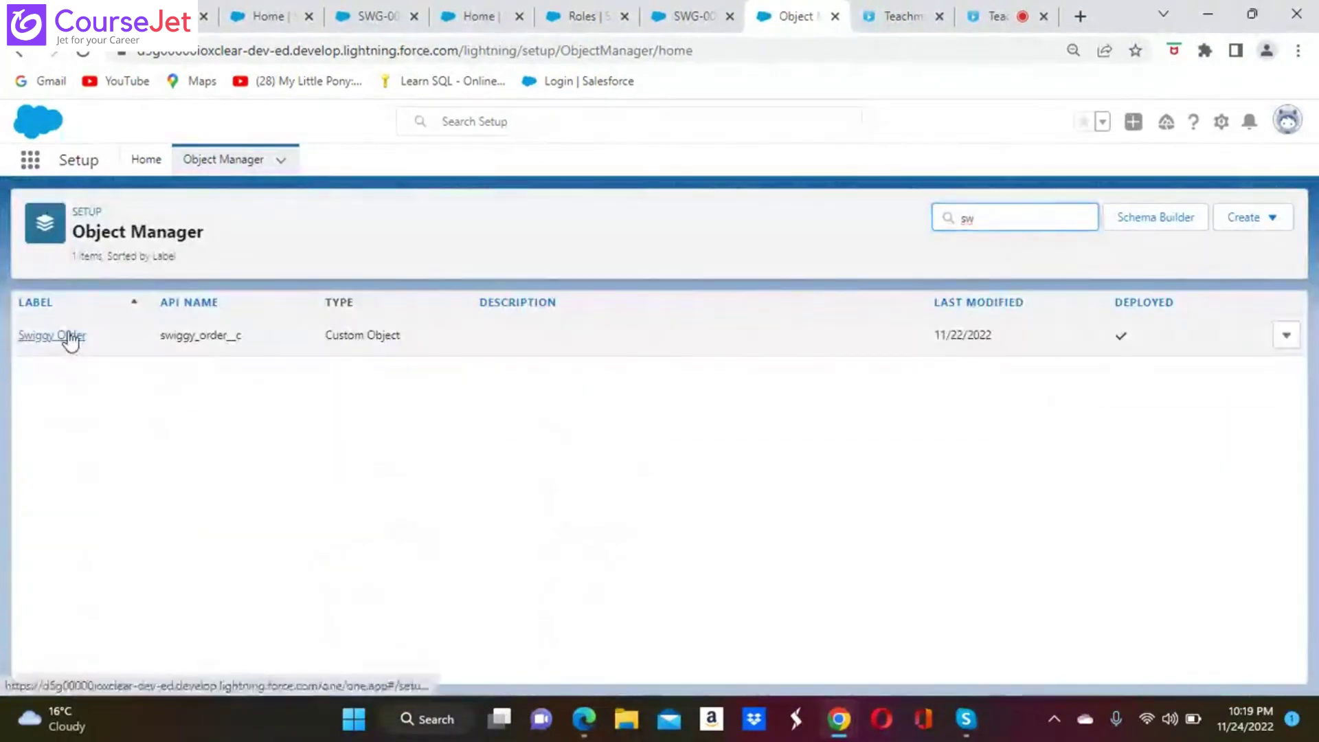
left_click(66, 336)
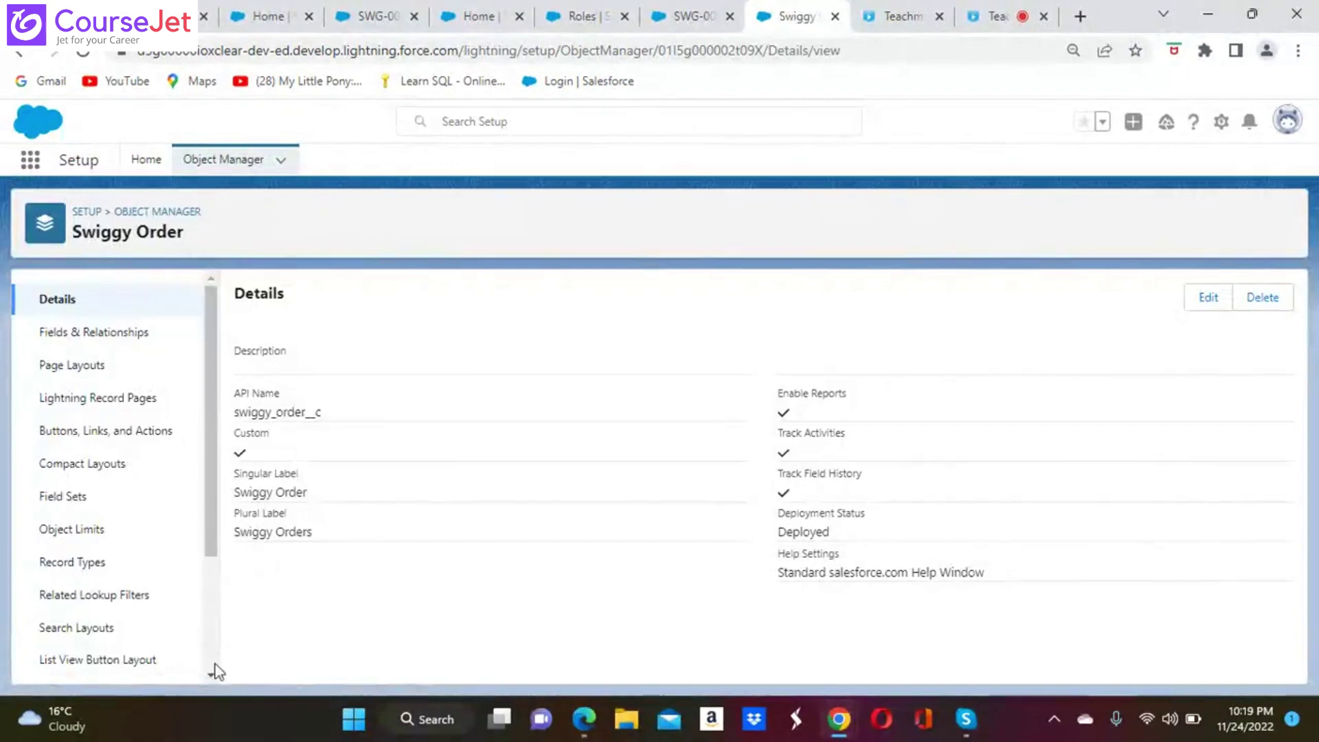
scroll(213, 663, "down", 3)
left_click(78, 657)
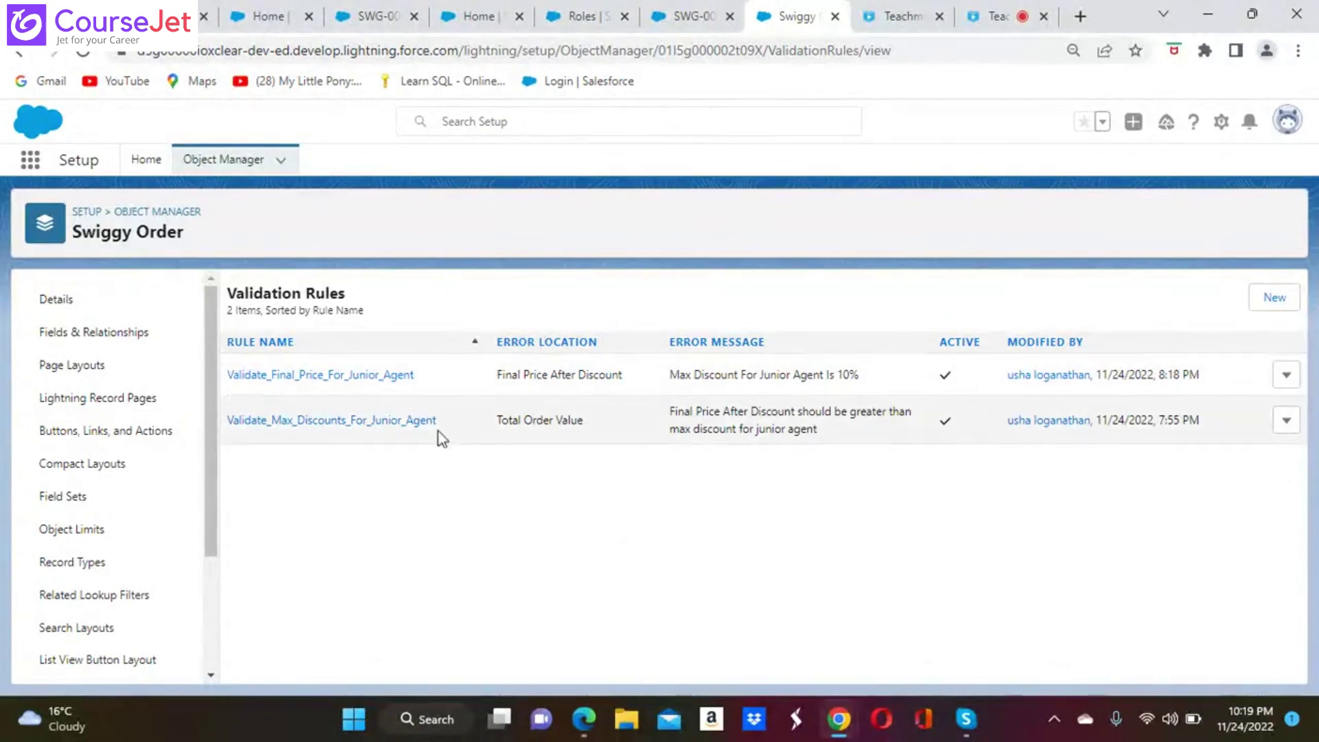
Step: Deactivate the Validate_Max_Discounts_For_Junior_Agent validation rule and save it
left_click(1286, 422)
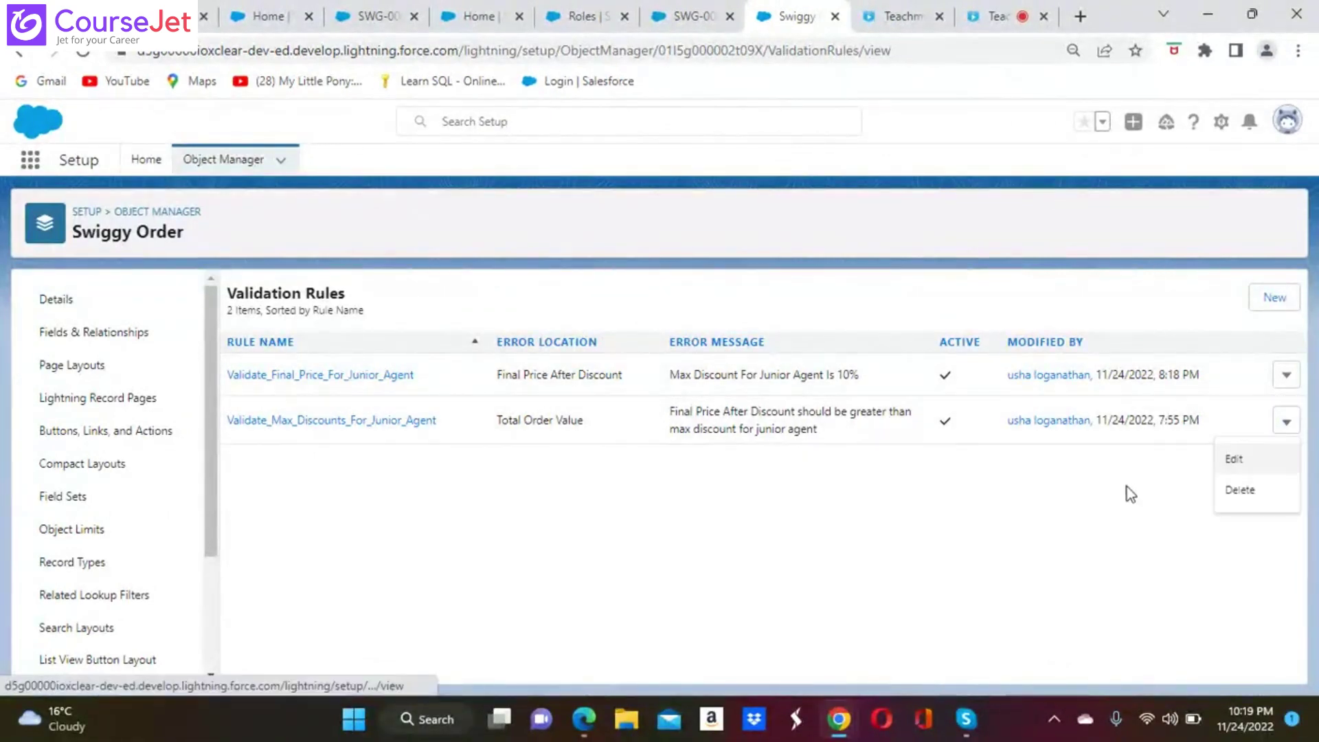
left_click(1237, 462)
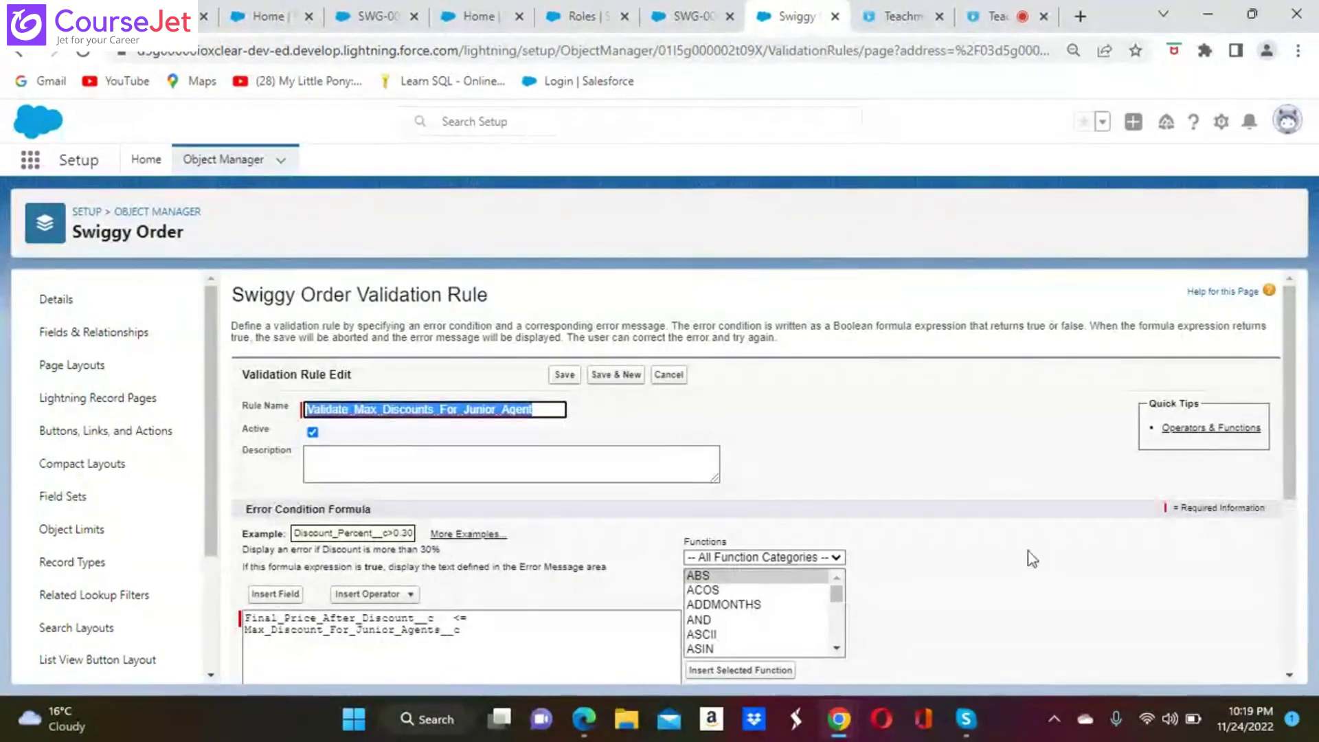
scroll(1032, 558, "down", 2)
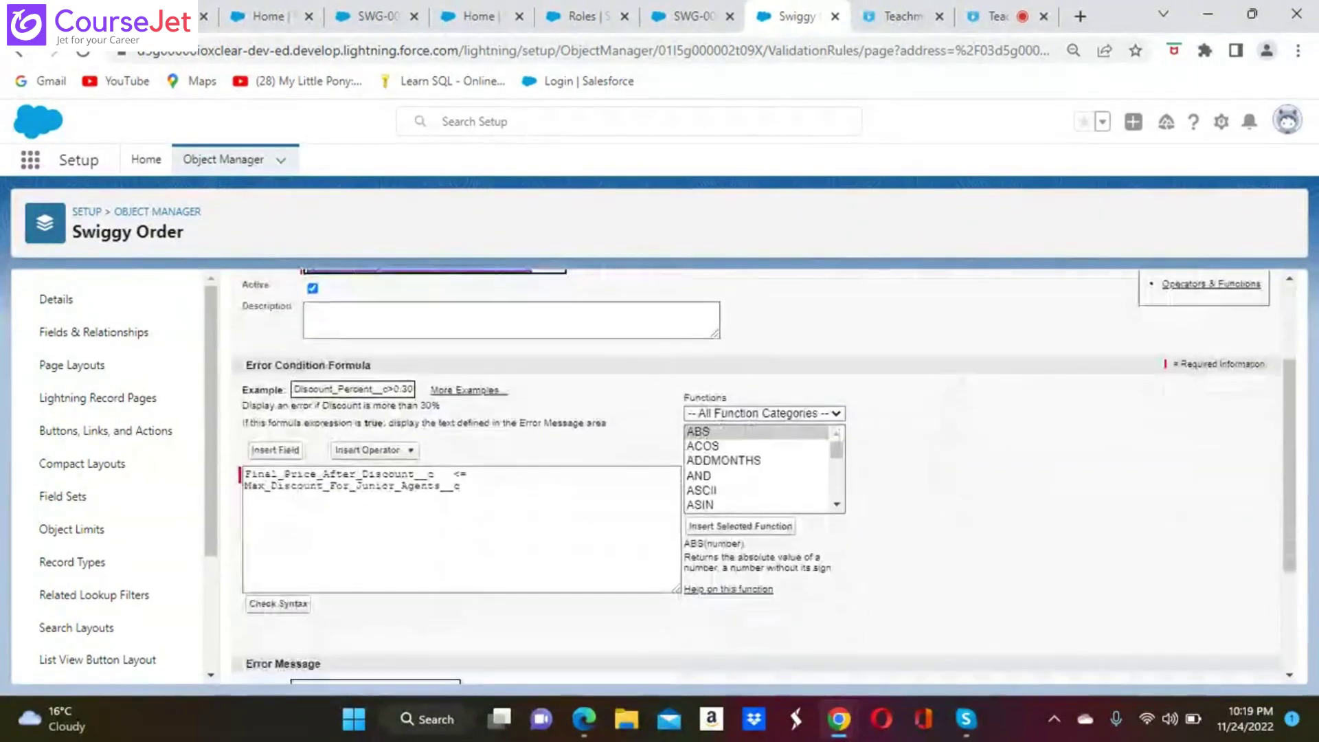
scroll(715, 412, "up", 1)
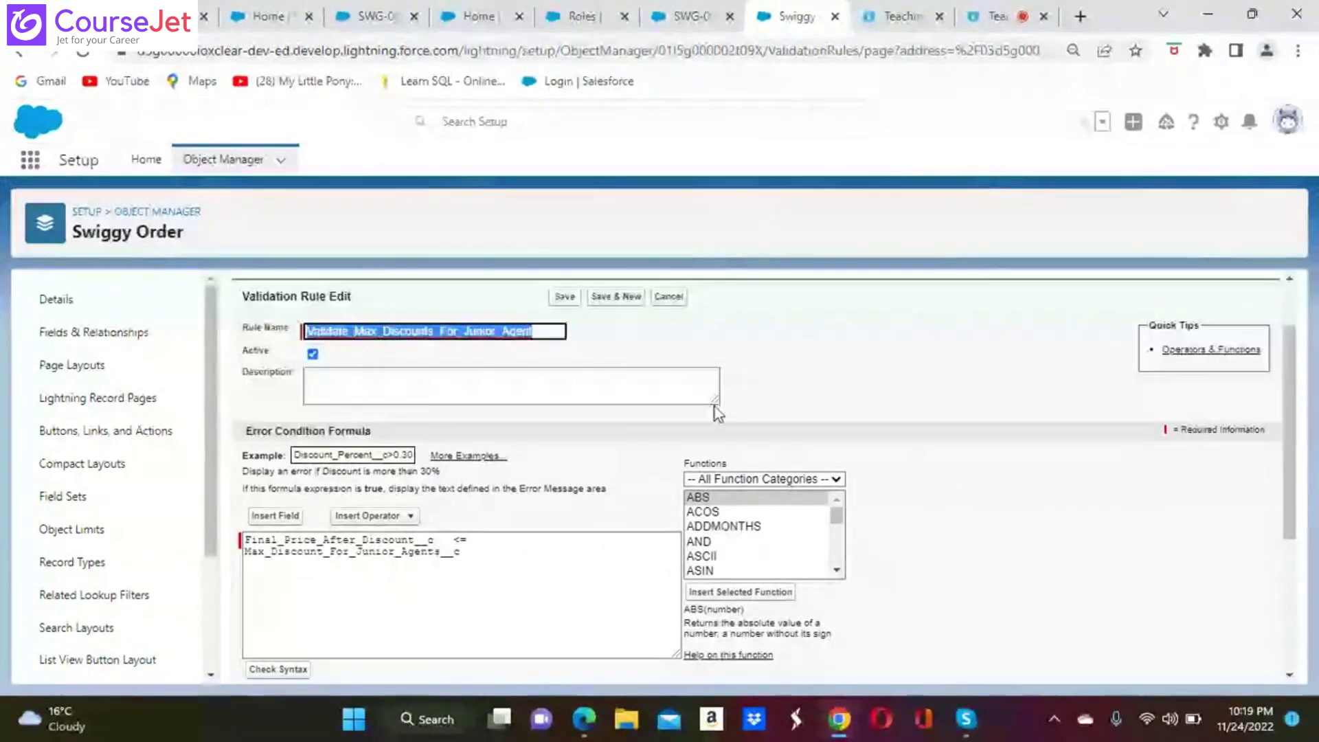
left_click(311, 355)
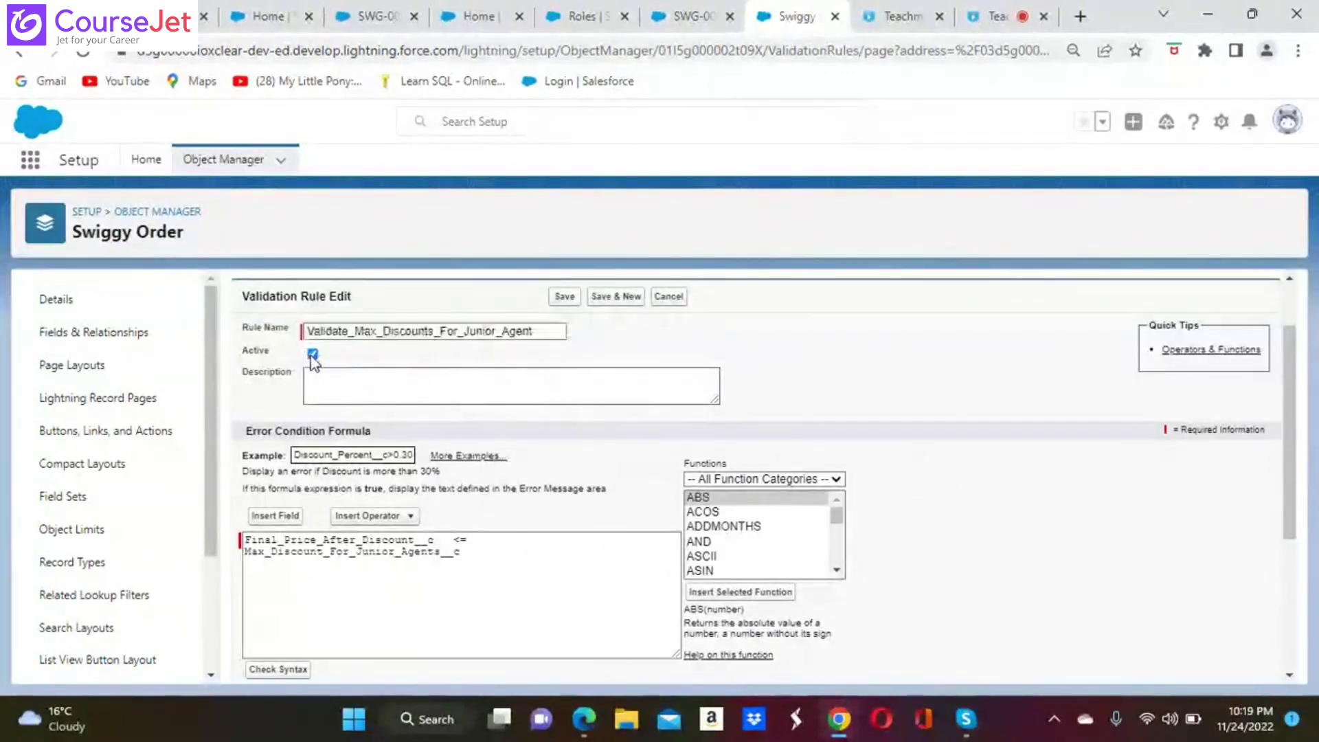
left_click(559, 297)
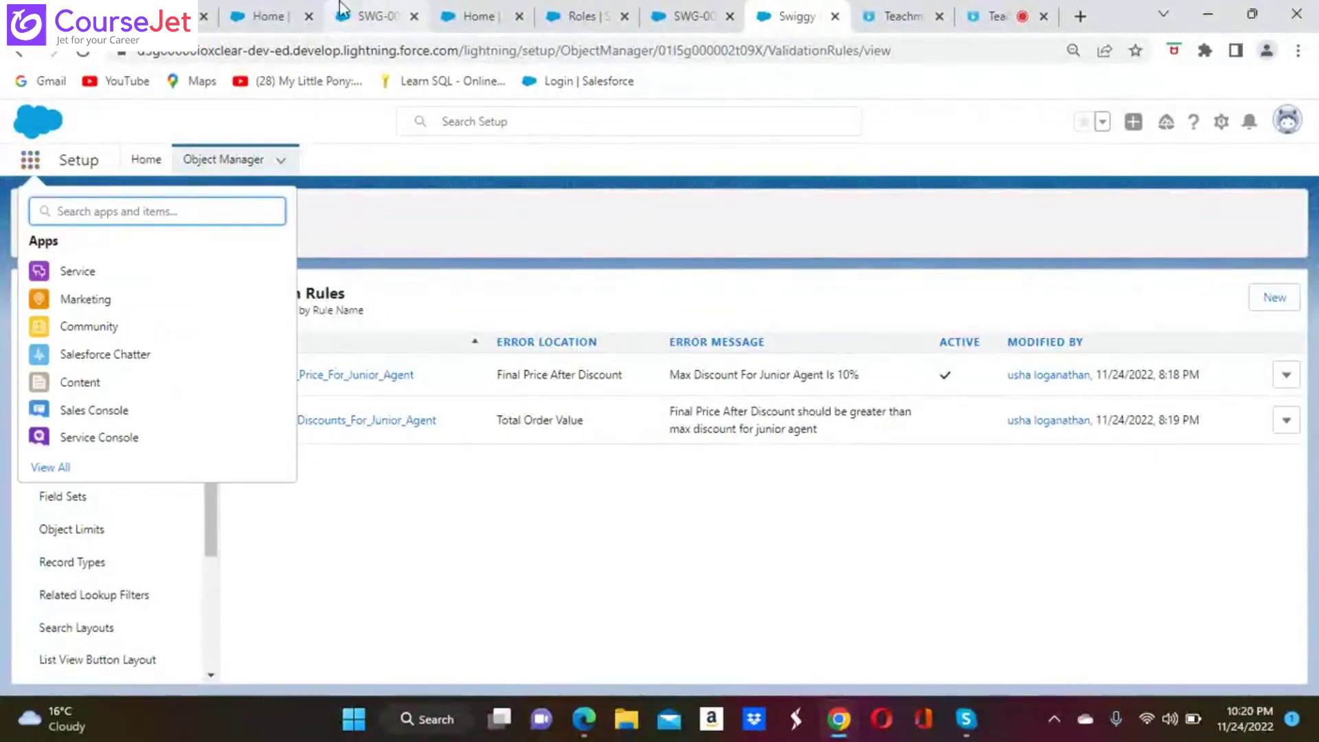
Step: Reload order SWG-0006 and try to save it with a Final Price After Discount of 150
left_click(377, 15)
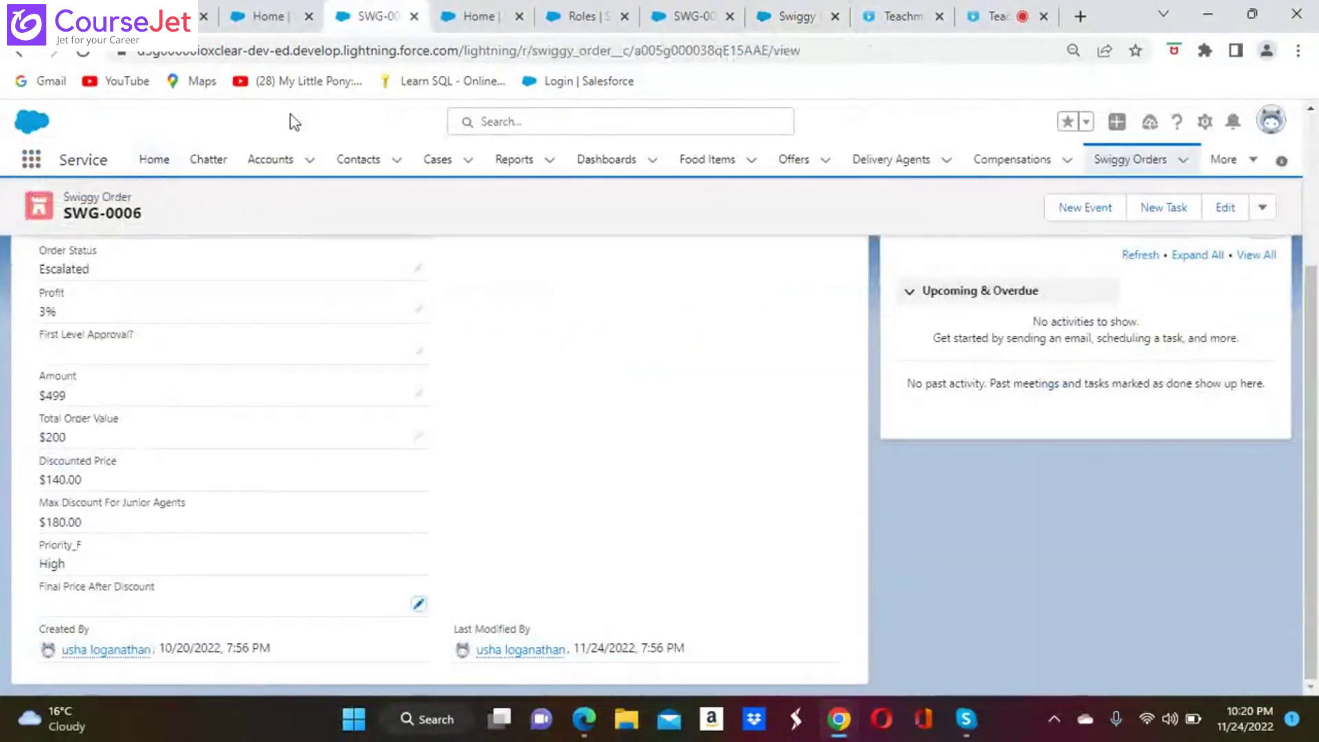
left_click(82, 51)
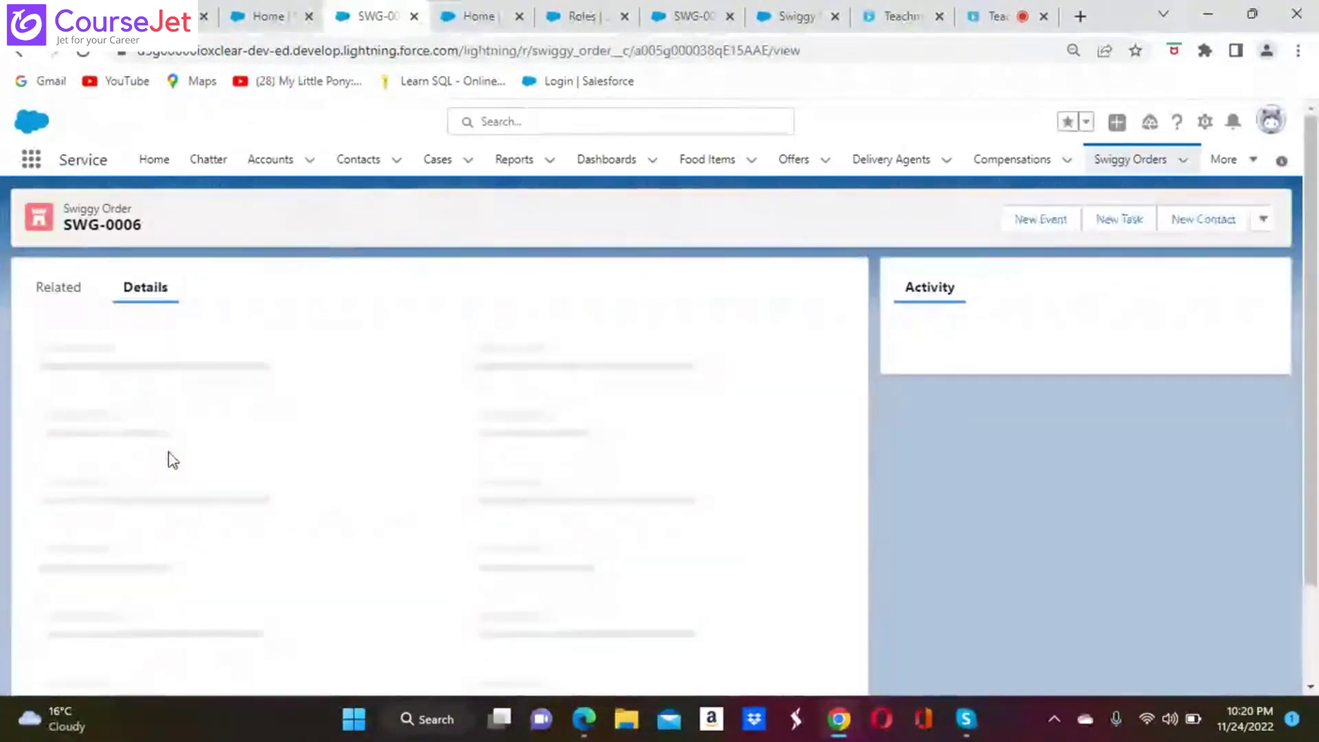
scroll(418, 392, "down", 1)
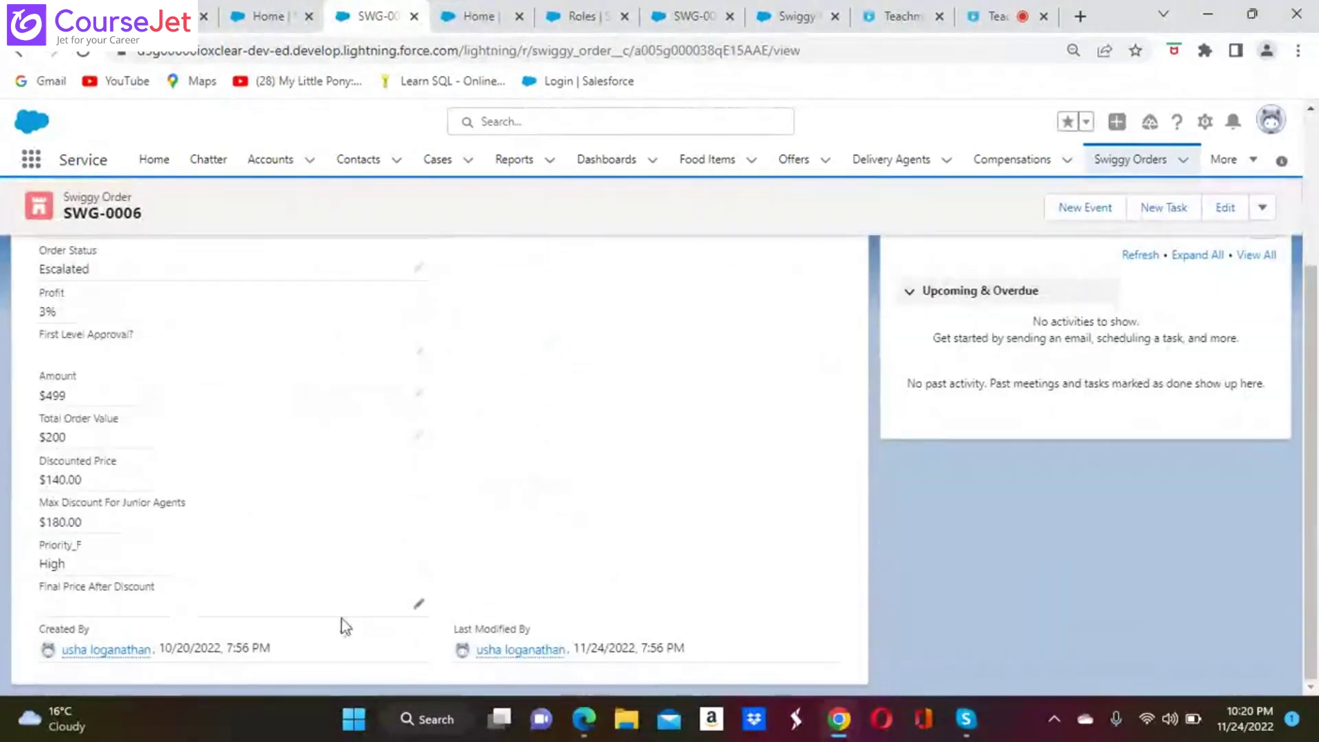
left_click(418, 605)
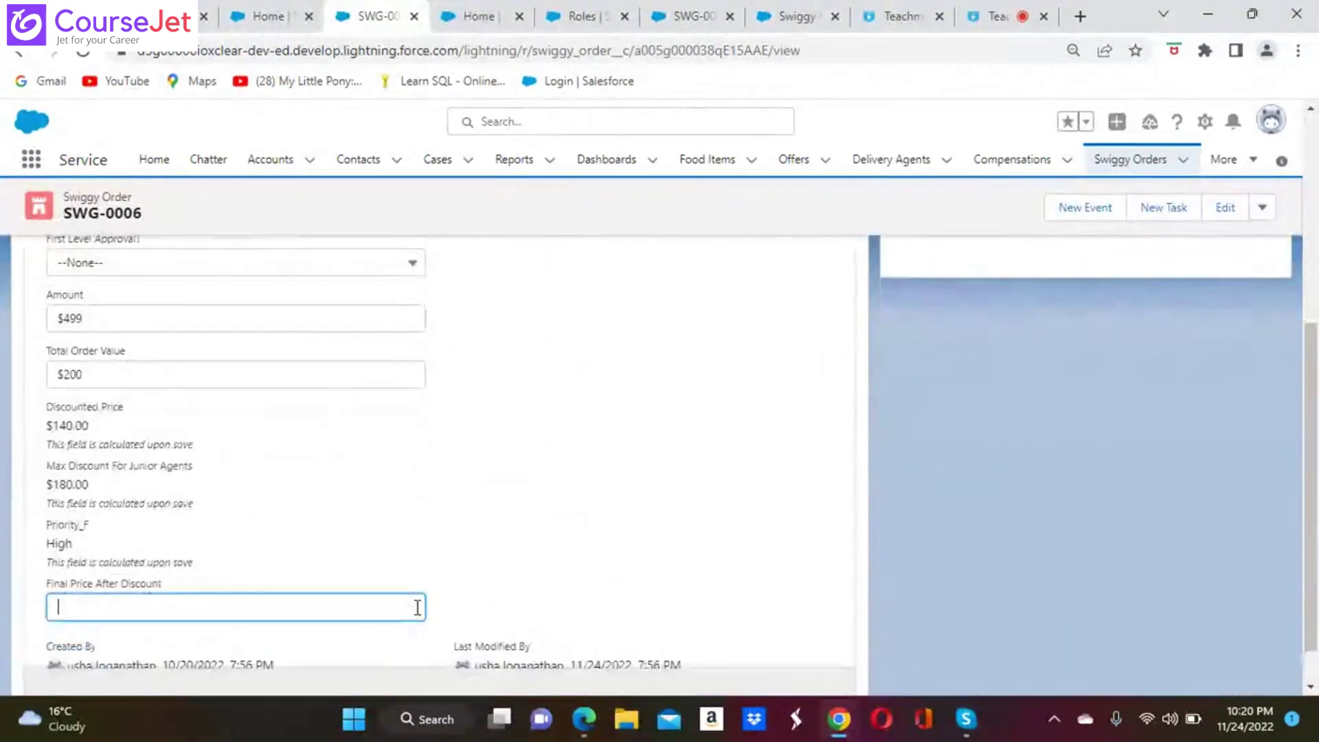
type("150")
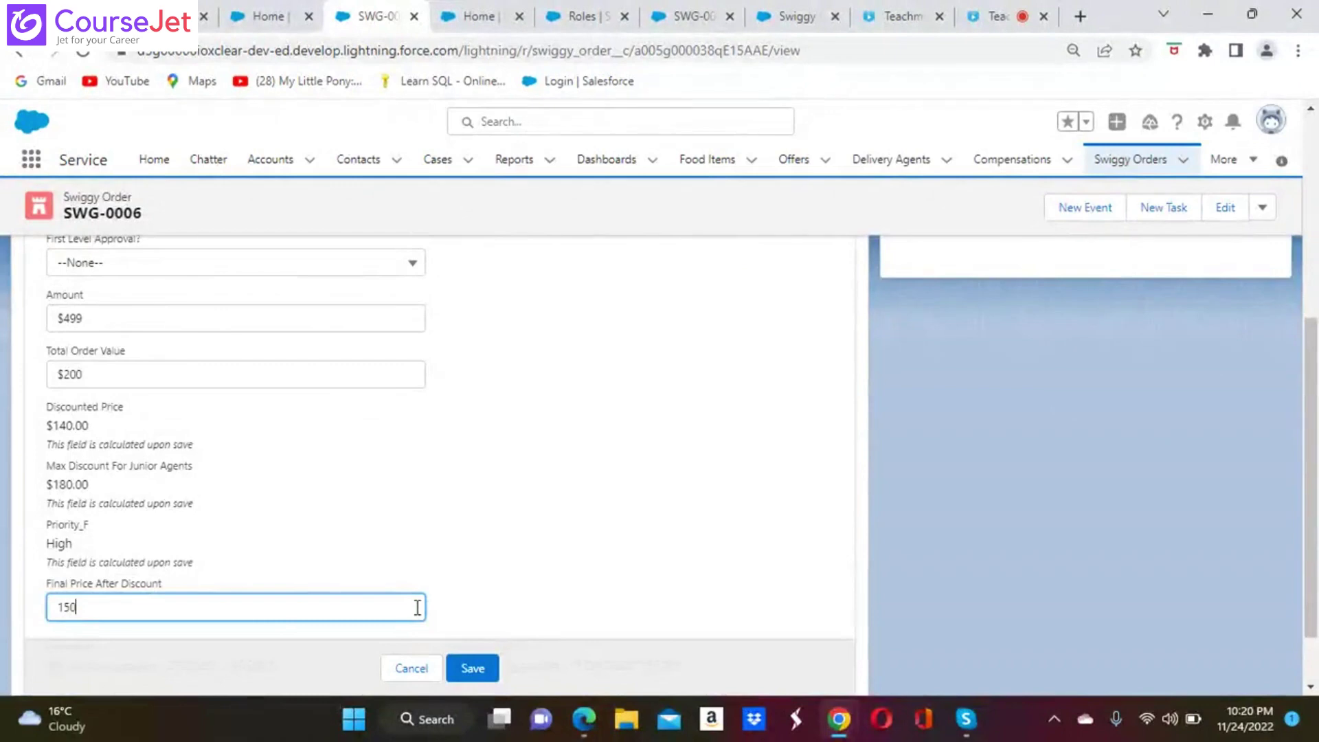
left_click(480, 670)
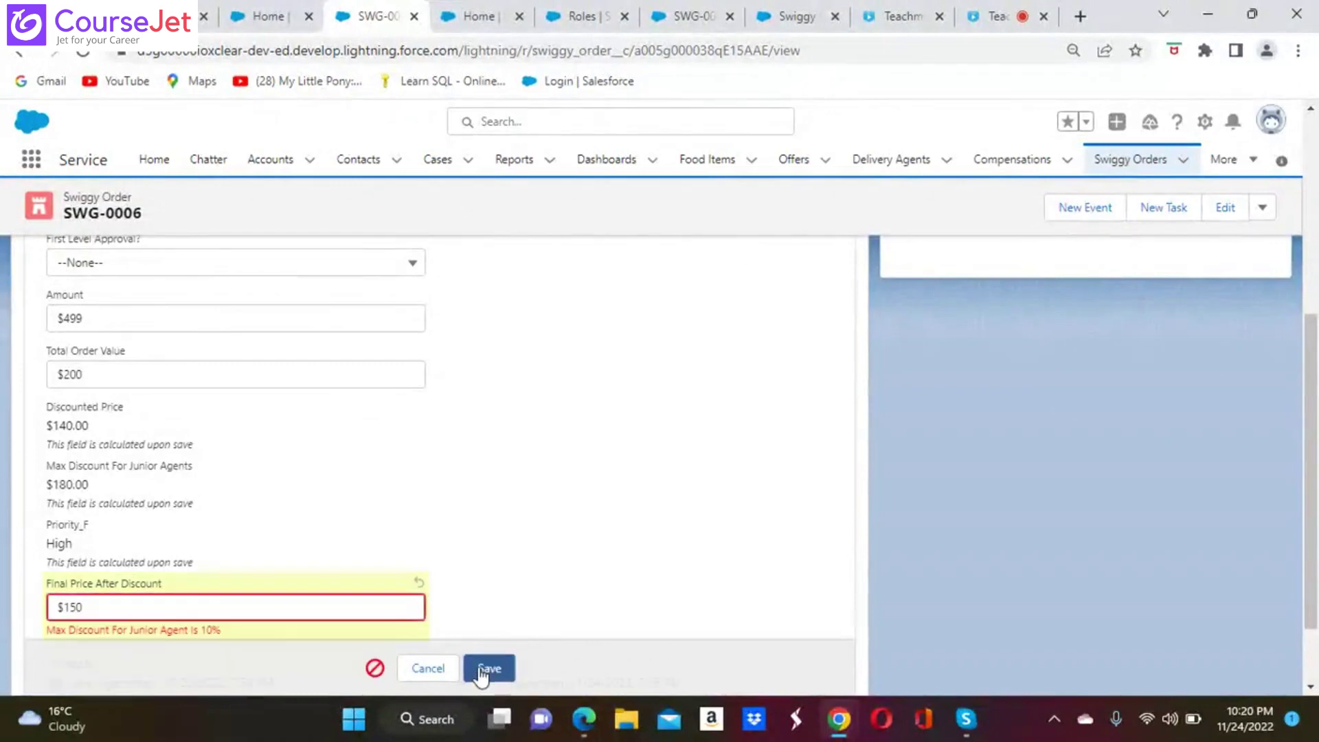
Step: Review the validation error on the order's Final Price After Discount field and dismiss the error pop-up
scroll(625, 522, "down", 1)
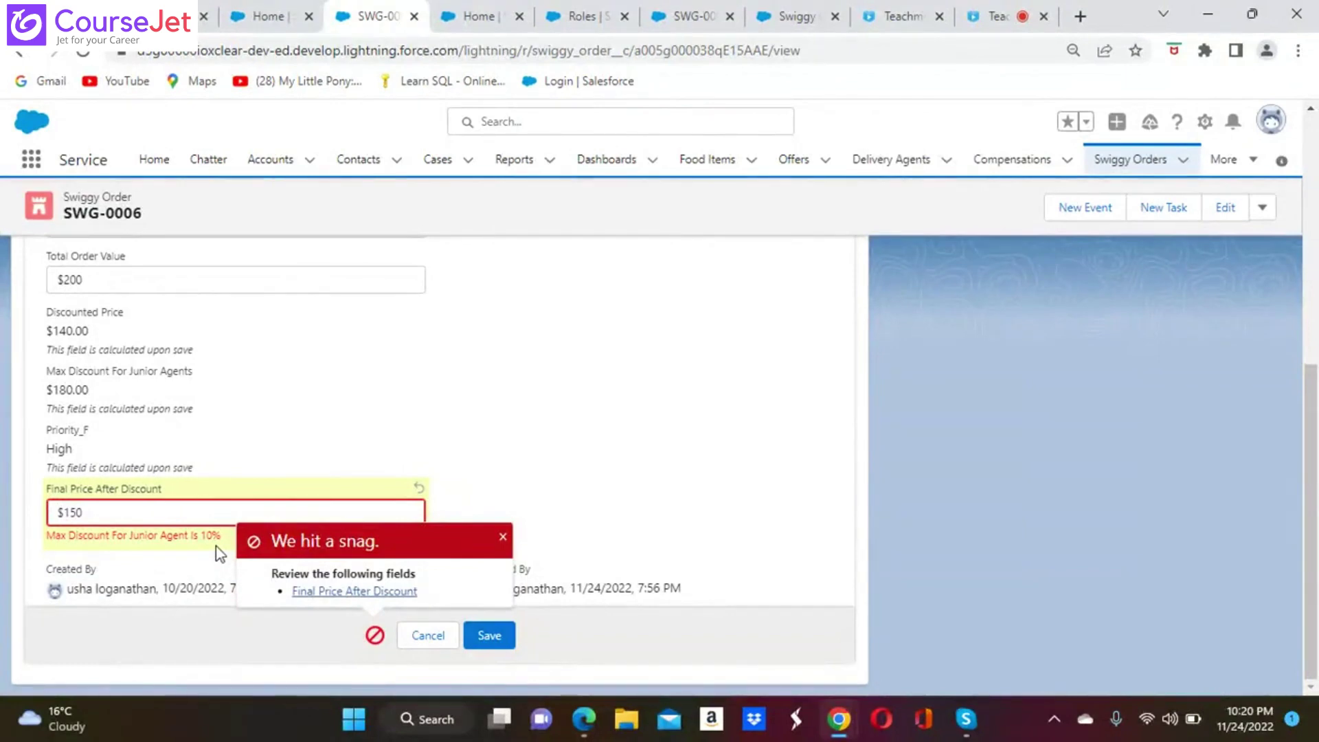
scroll(216, 545, "up", 2)
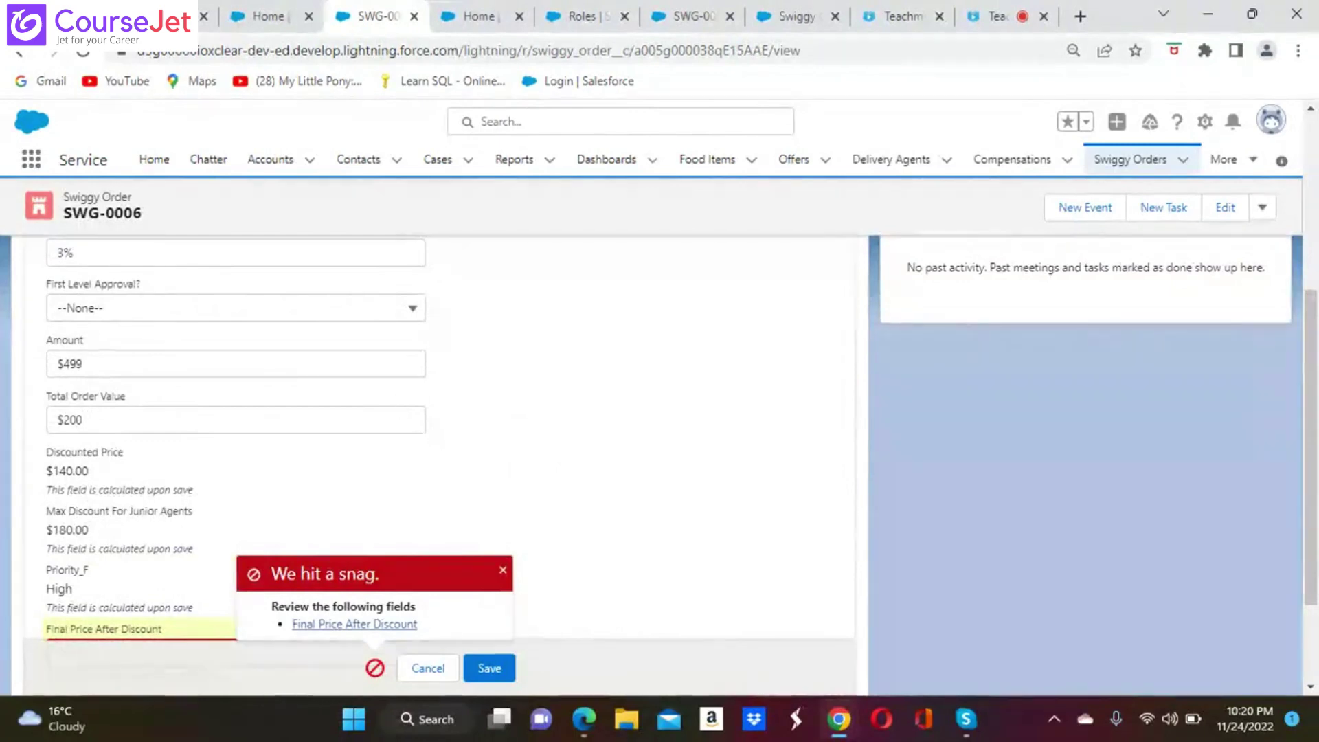
scroll(437, 439, "down", 2)
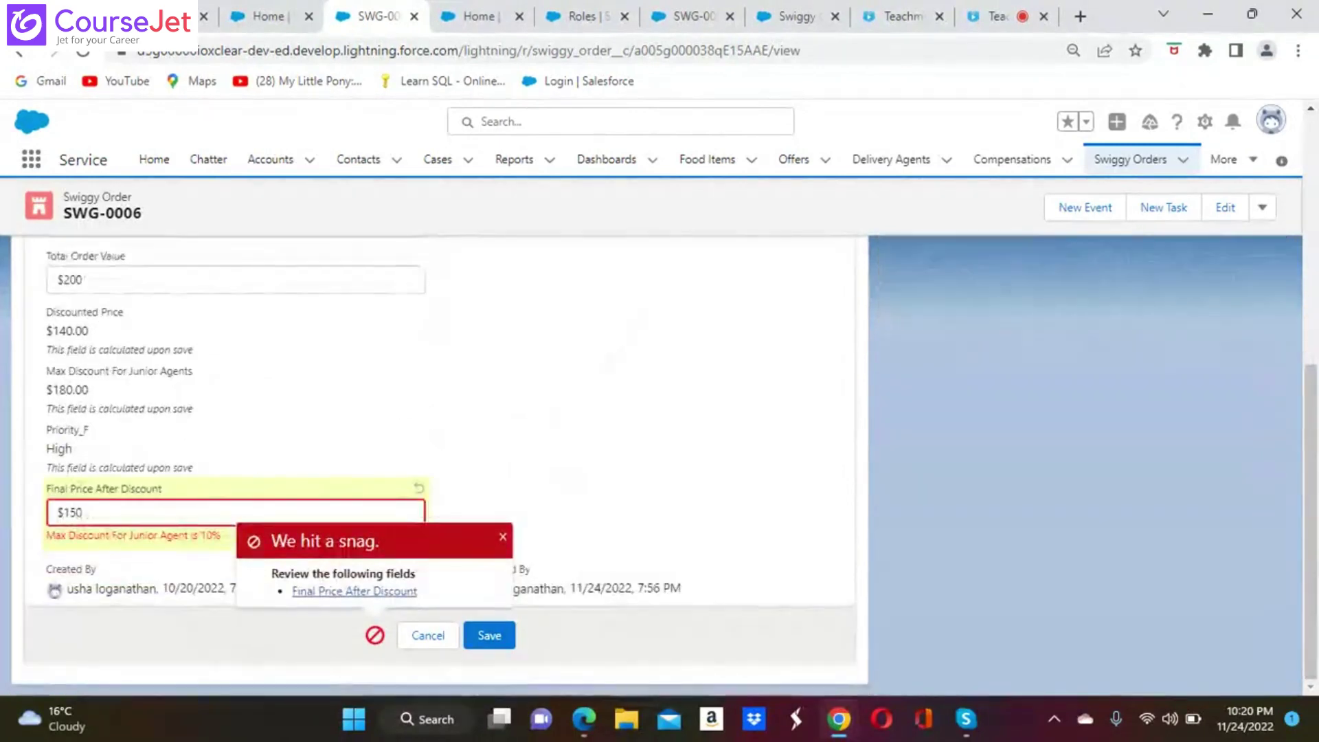
left_click(504, 540)
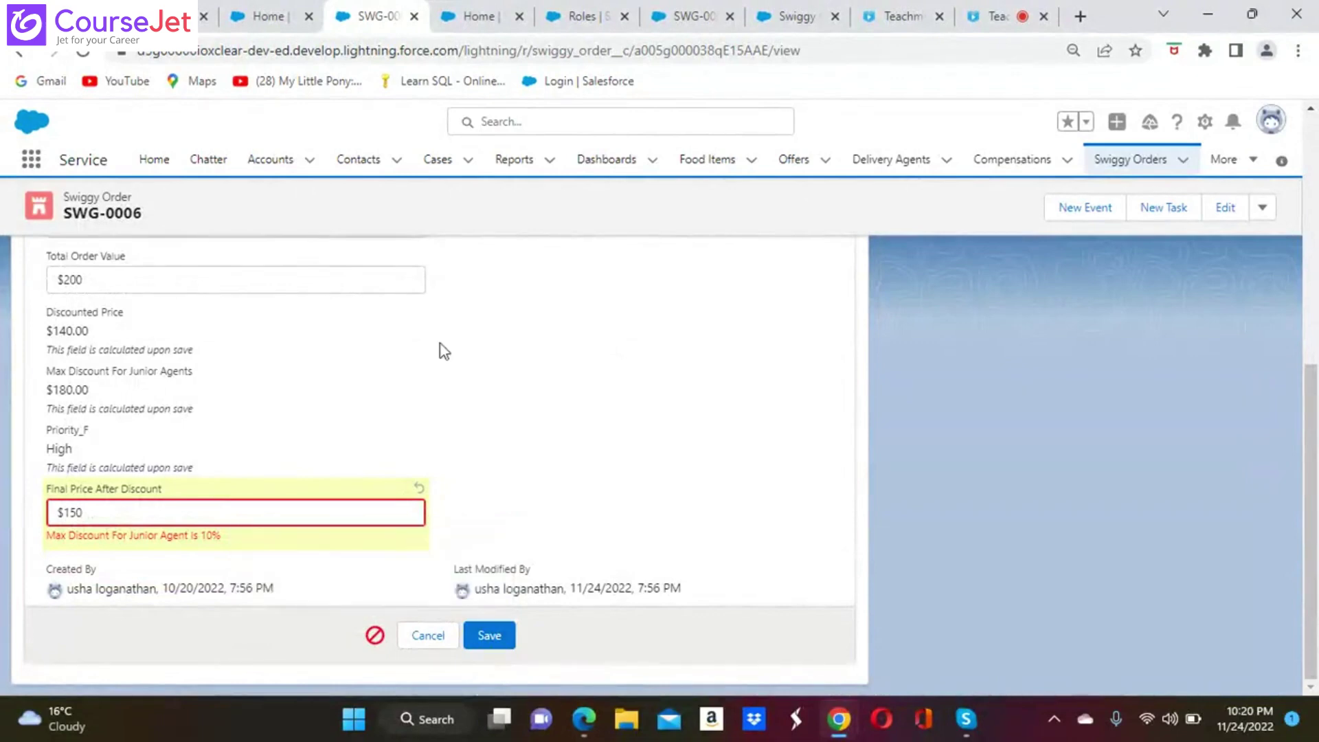
scroll(484, 365, "up", 4)
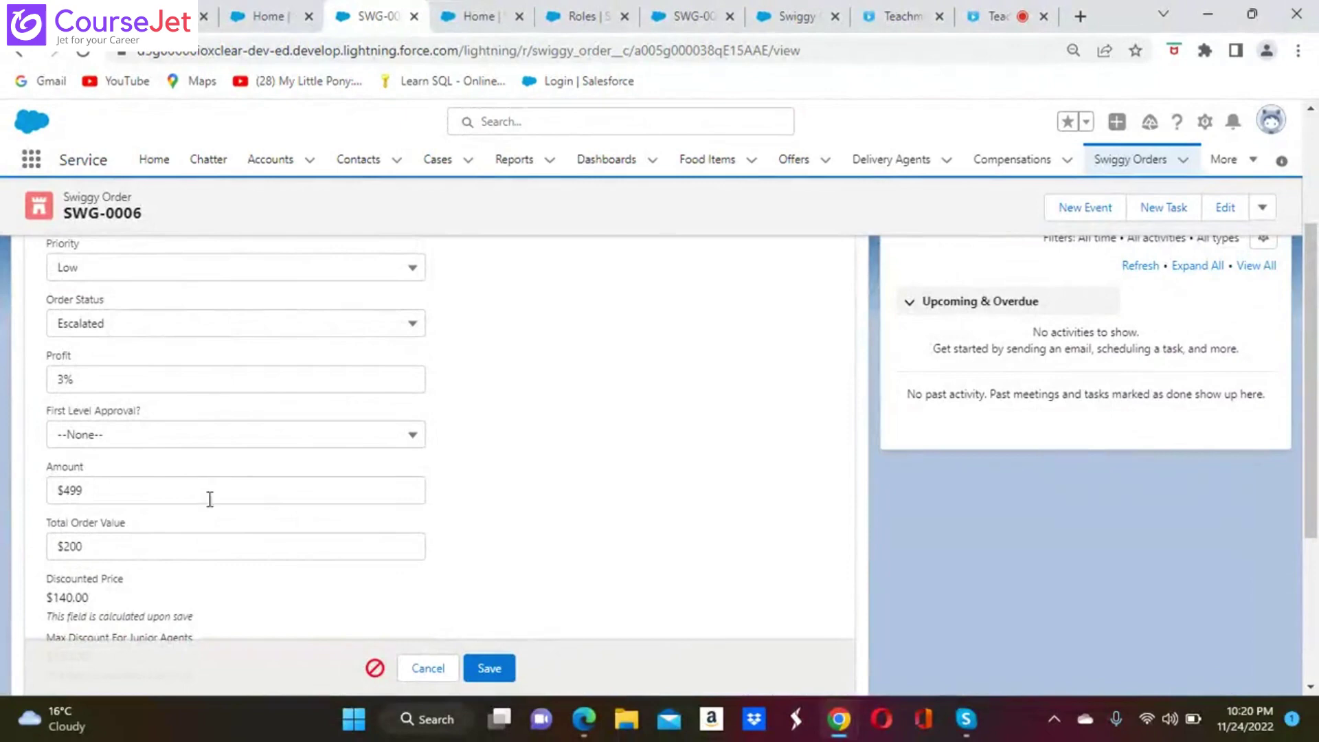
Step: Re-enter 200 as the Total Order Value of order SWG-0006
scroll(461, 557, "down", 2)
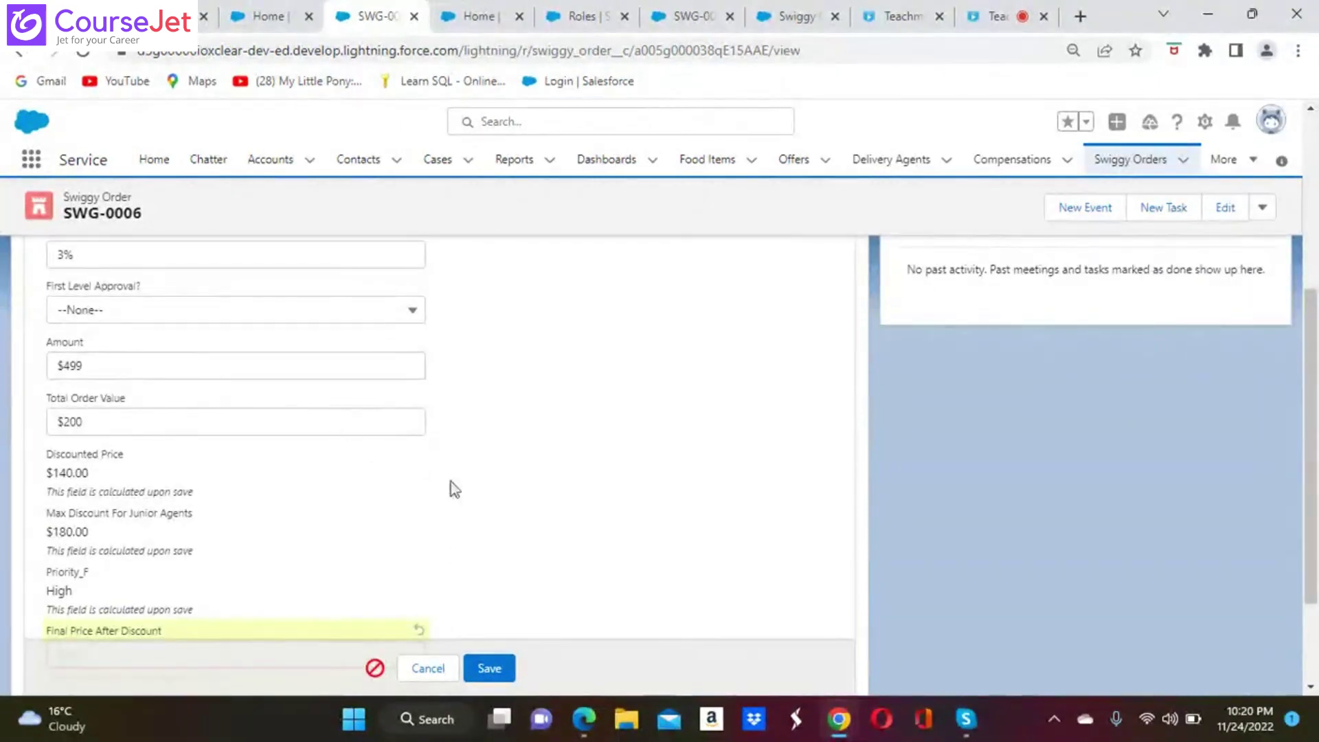
scroll(461, 505, "down", 2)
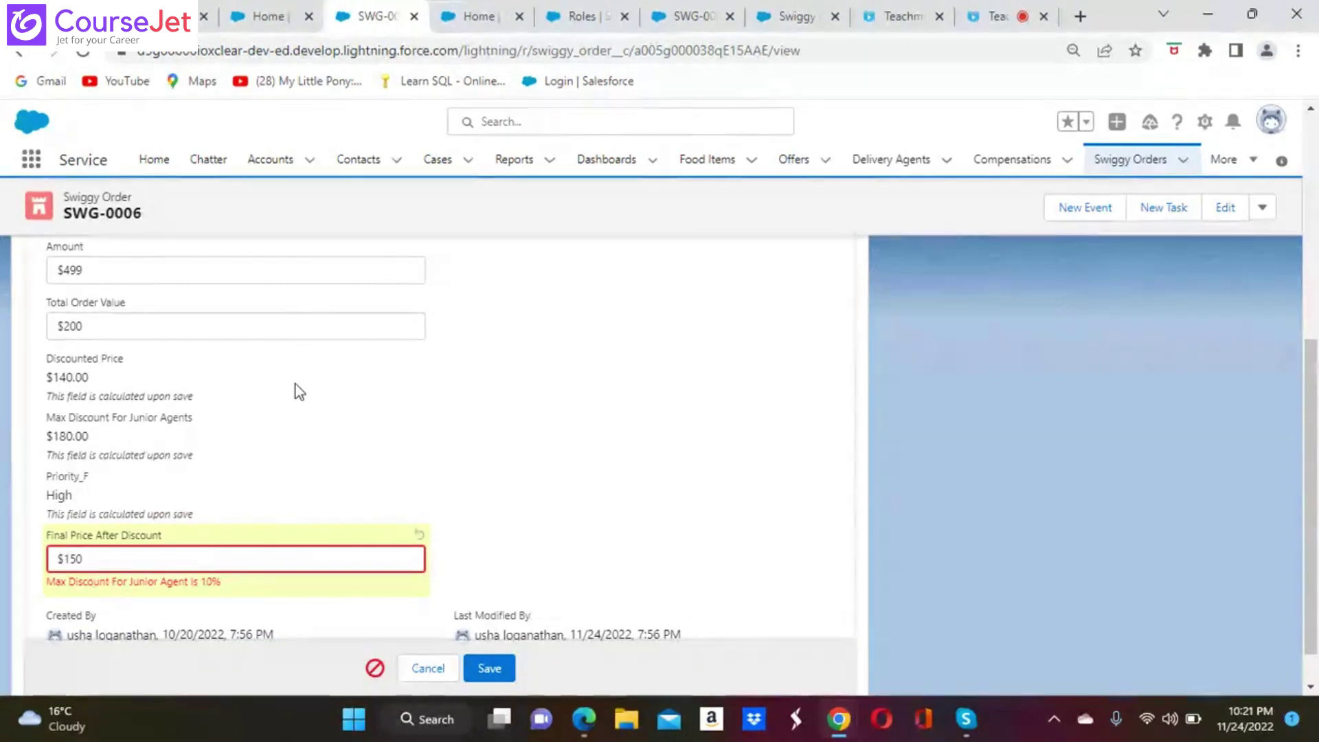
left_click(252, 320)
key("BackSpace")
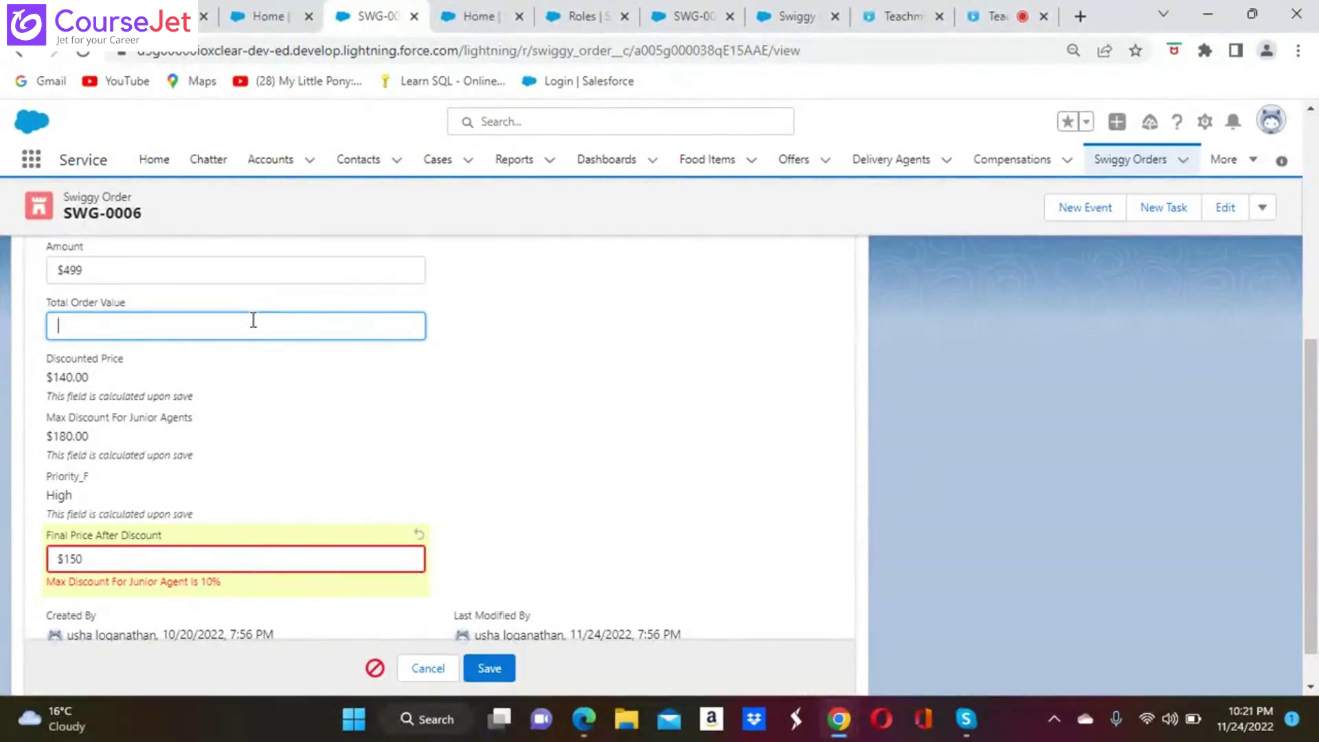
type("200")
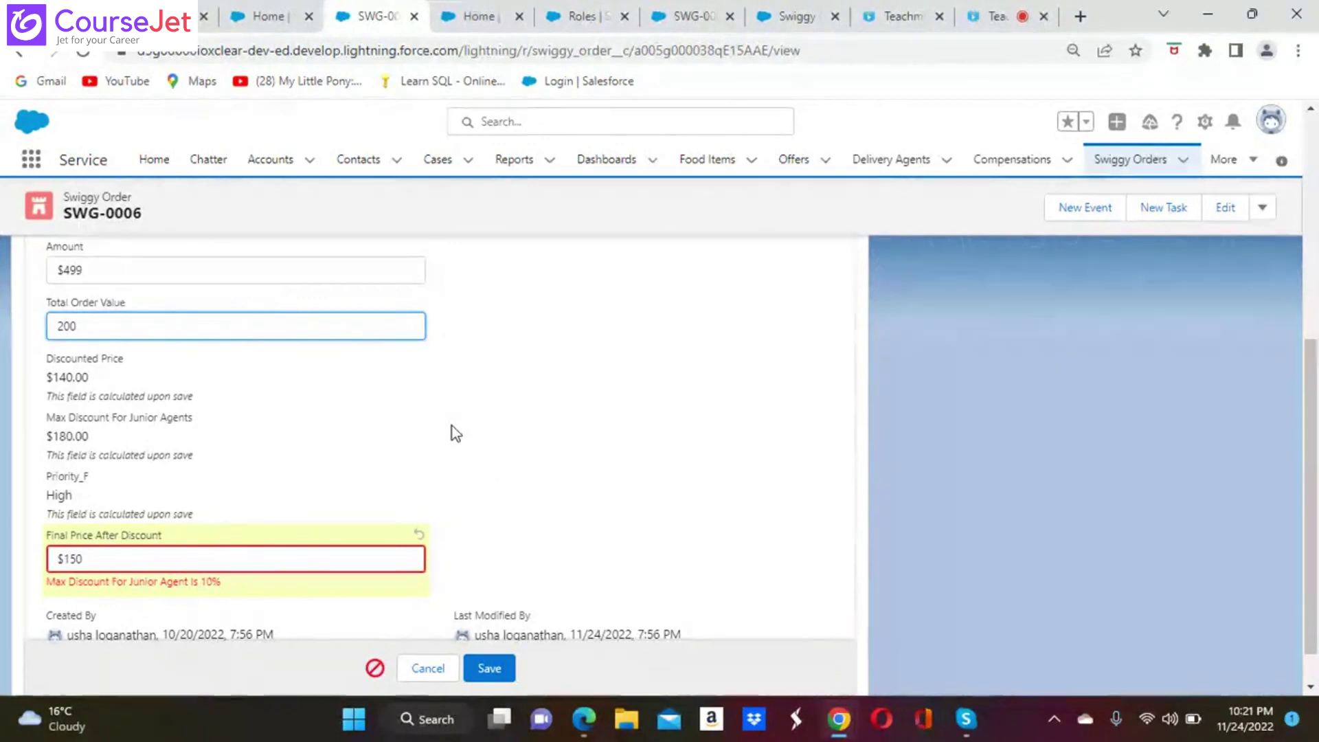
Step: Set the order's Final Price After Discount to 199 and save the record
scroll(452, 426, "up", 2)
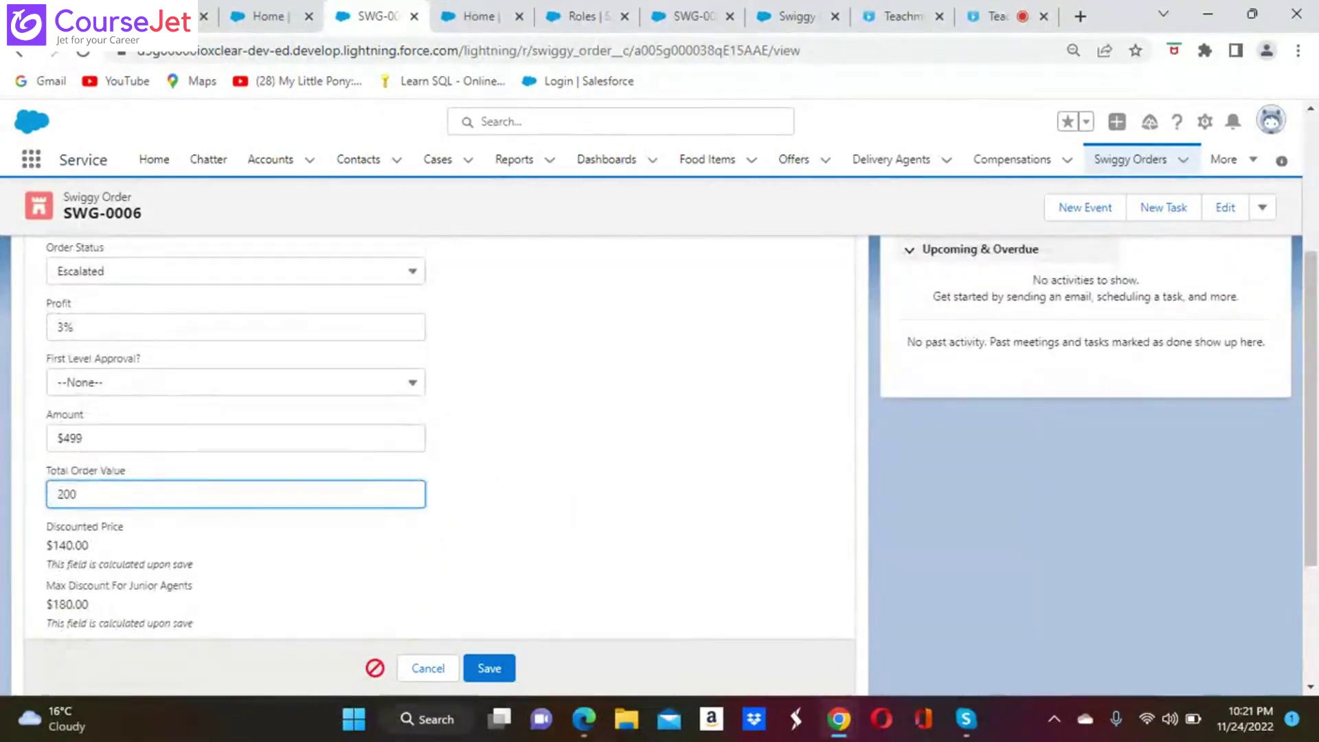
scroll(544, 553, "up", 2)
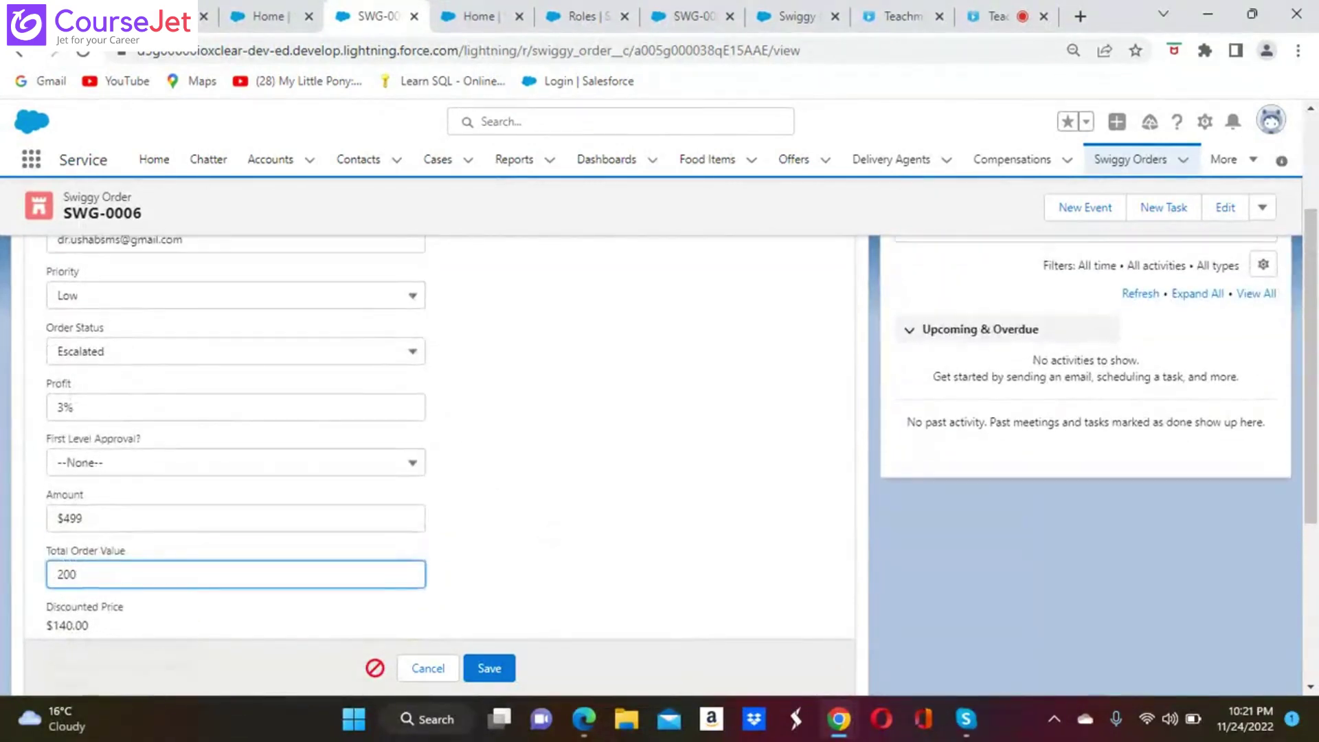
scroll(446, 440, "down", 4)
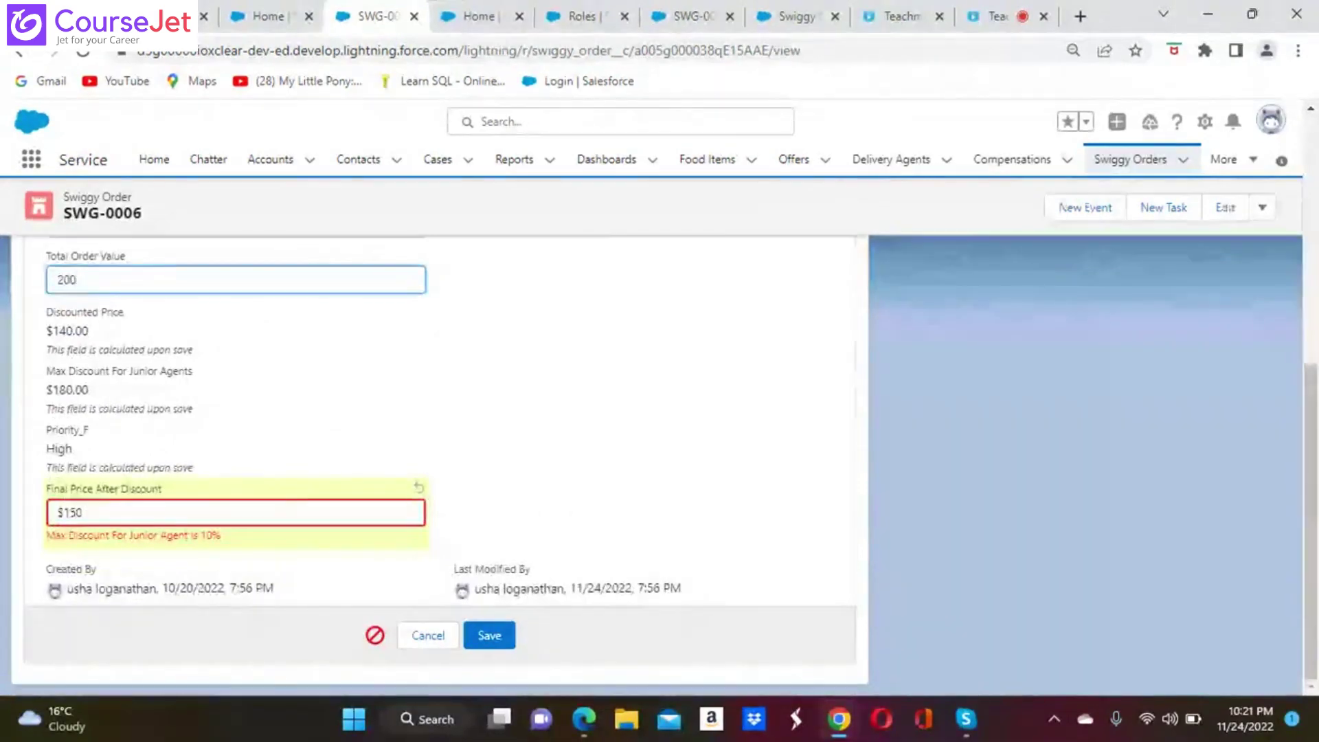
left_click(239, 516)
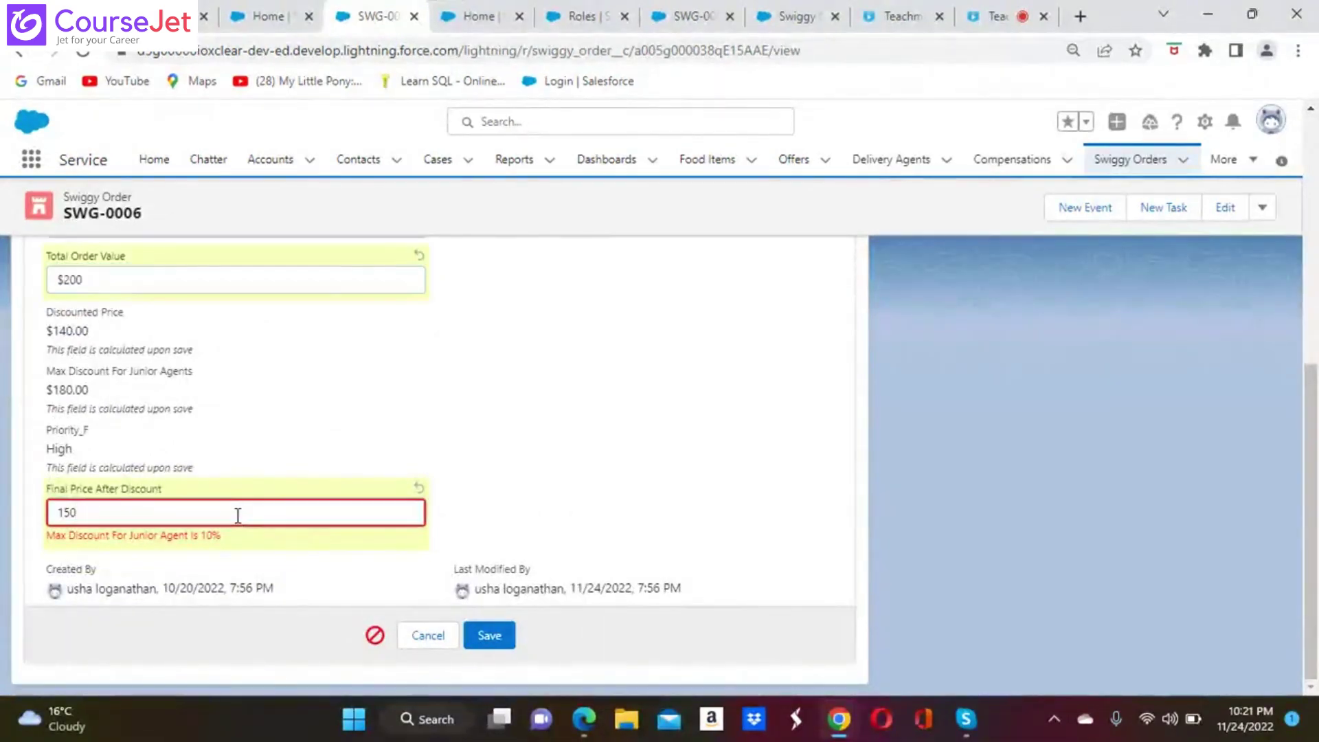
key("BackSpace")
key("BackSpace")
key("BackSpace")
type("199")
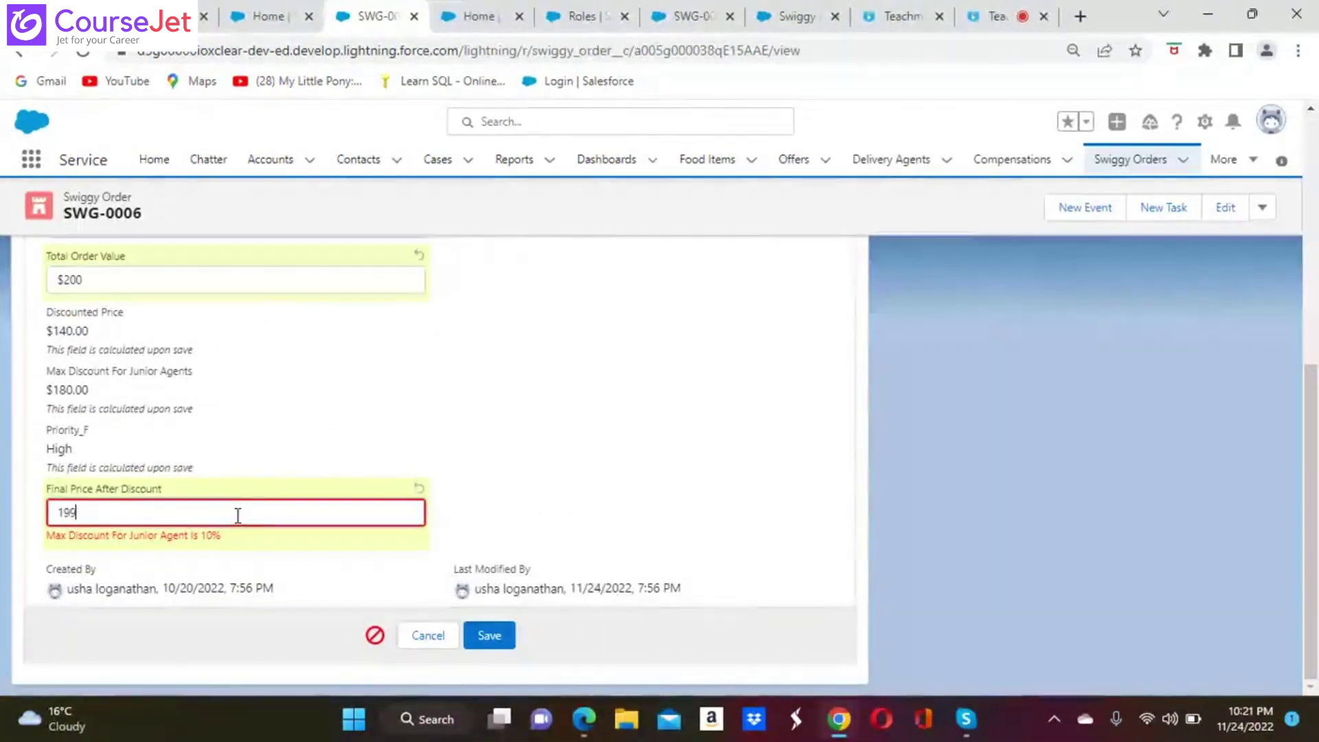
left_click(507, 635)
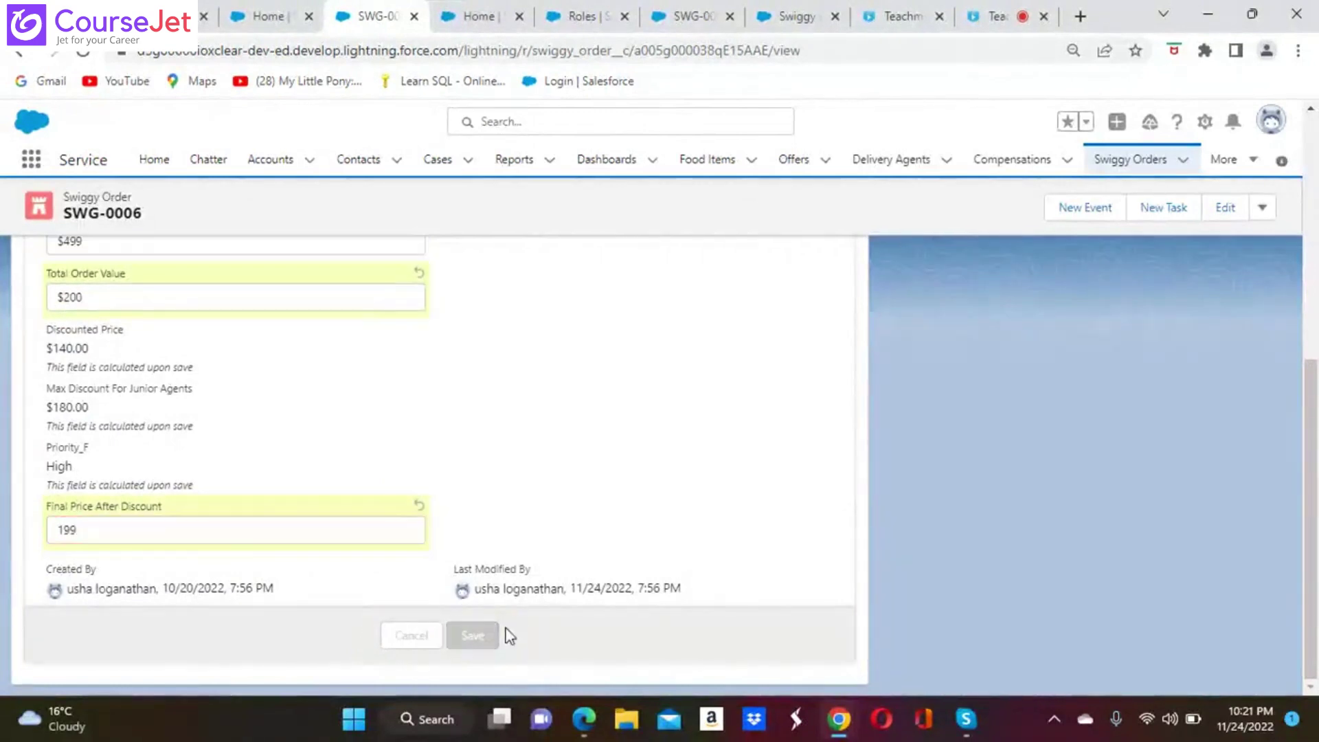
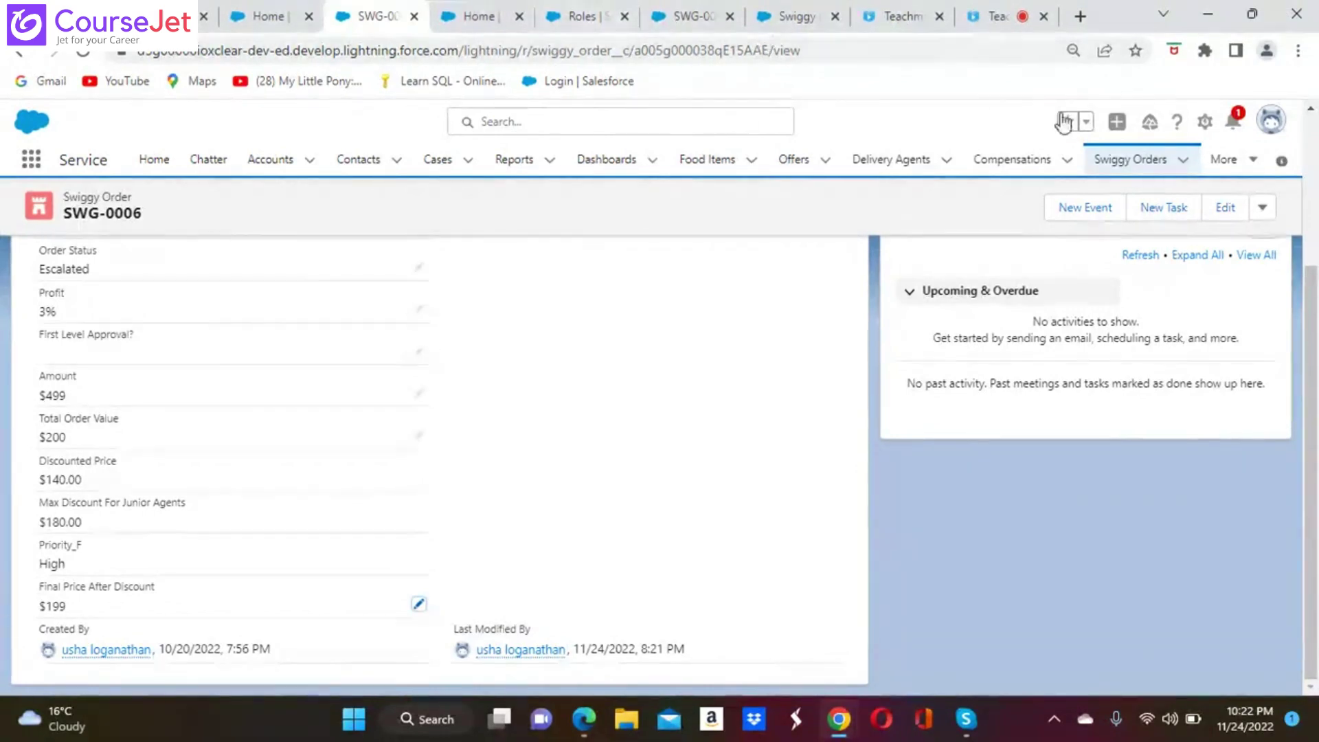
Step: Open Setup's Object Manager, find the Swiggy Order object with "sw" and show its validation rules
left_click(1205, 123)
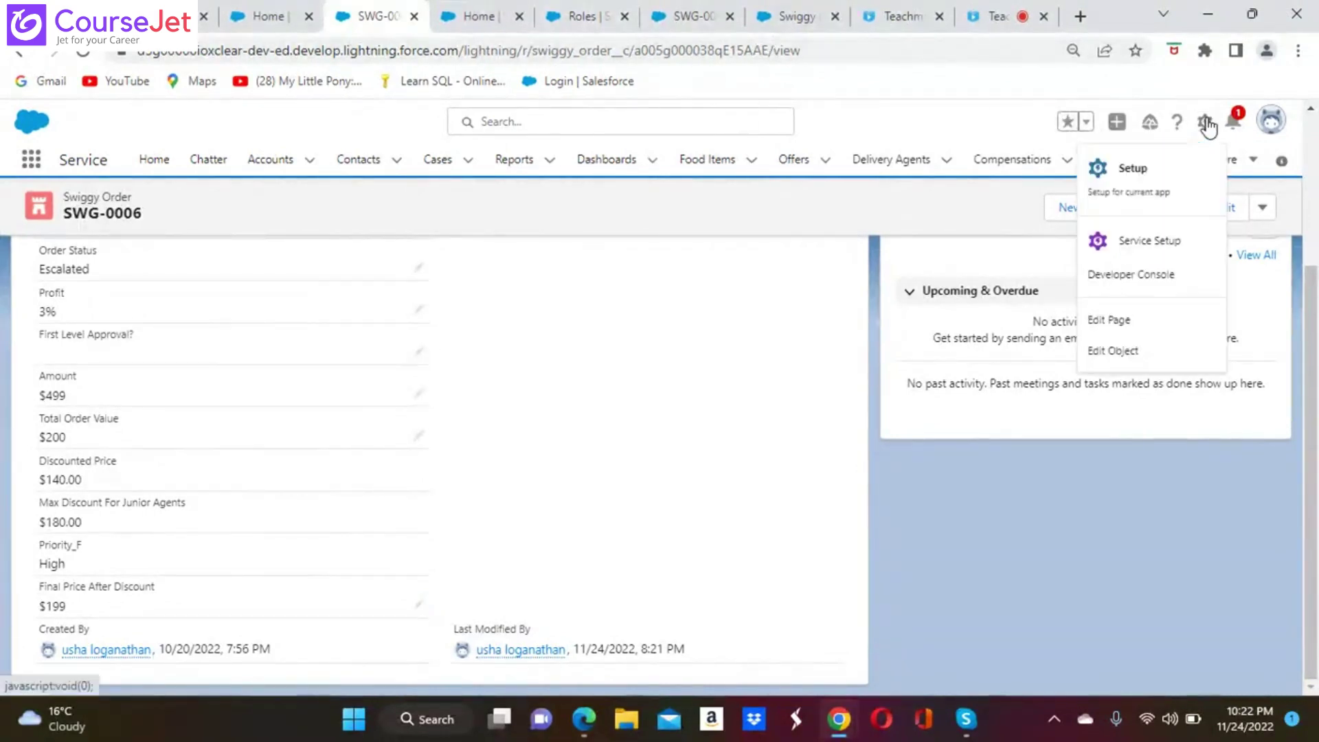
left_click(1130, 168)
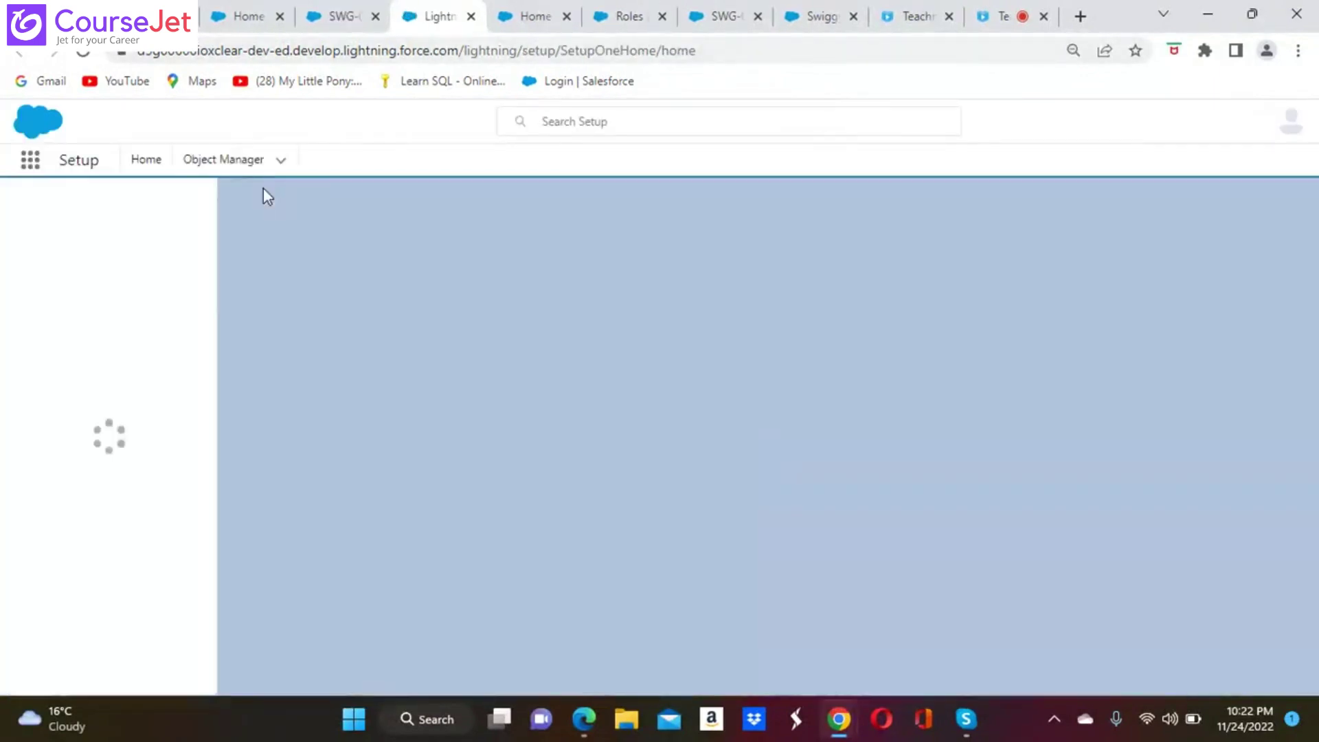
left_click(231, 162)
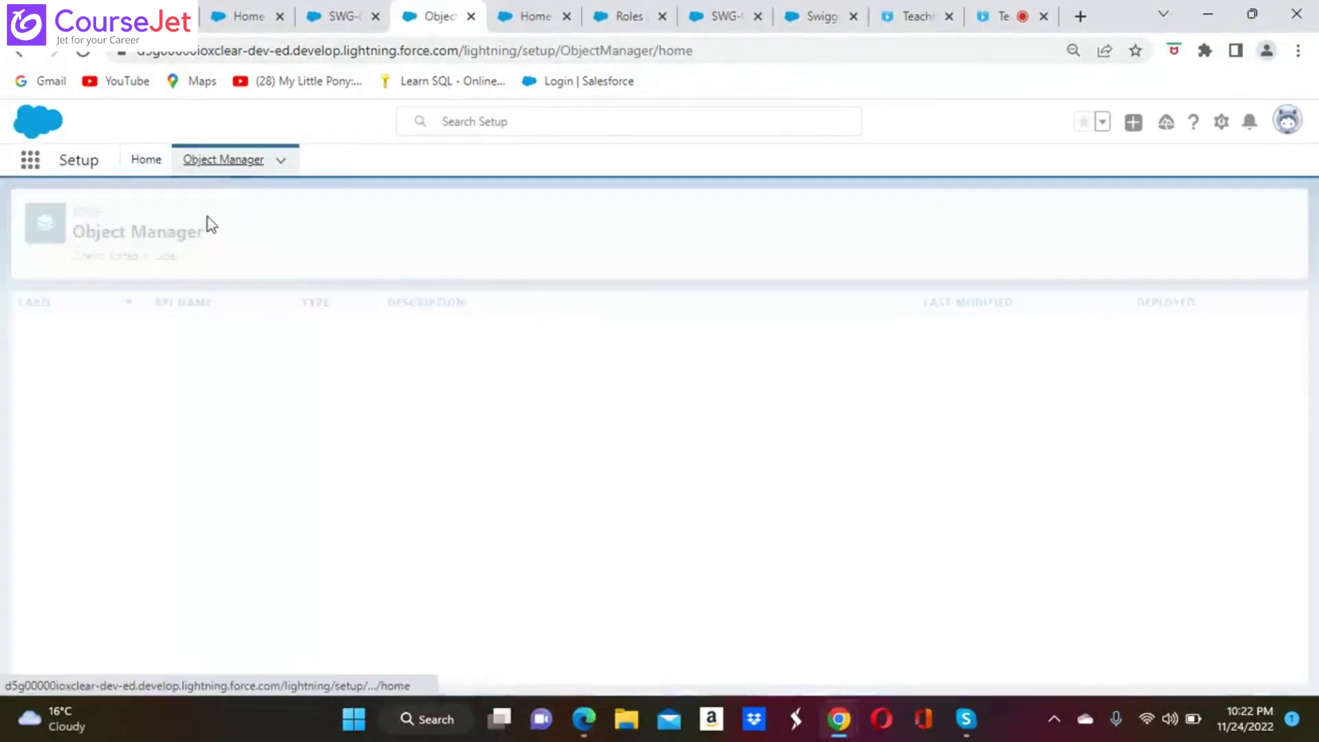
left_click(970, 220)
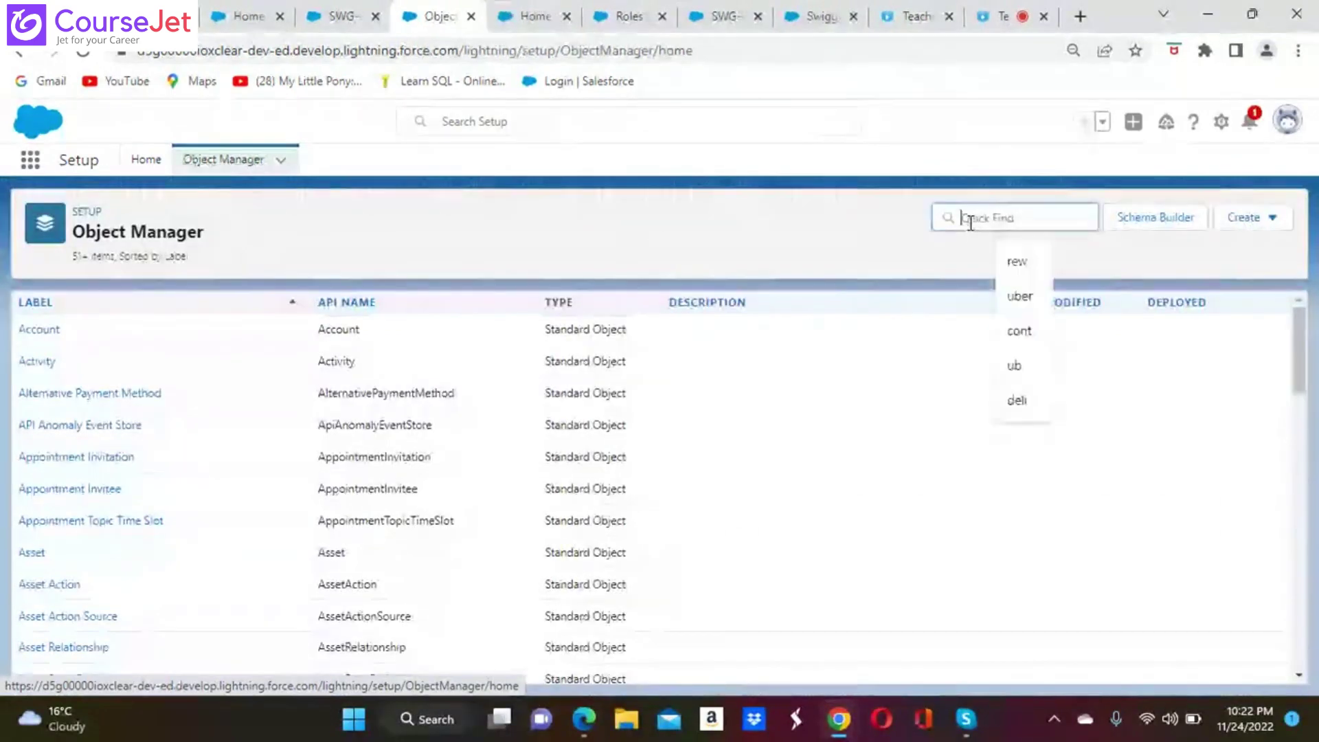
type("sw")
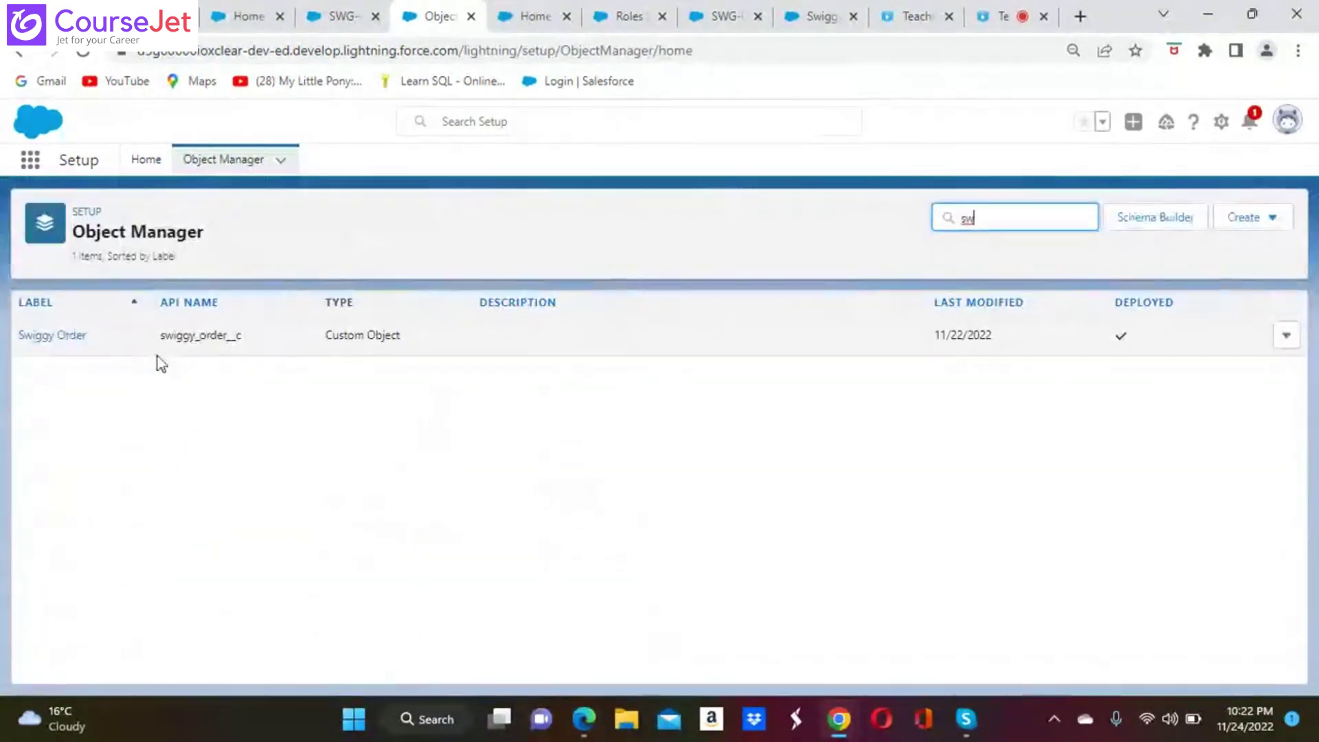
left_click(71, 336)
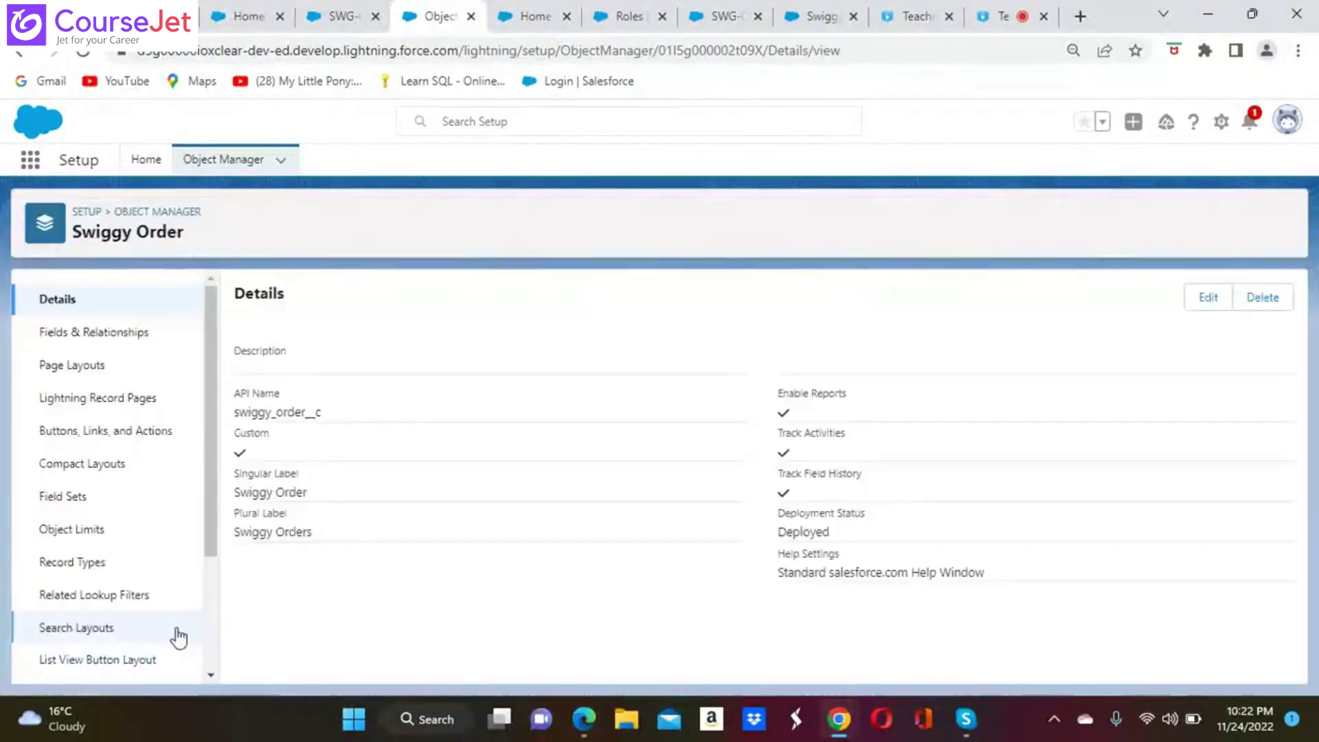
left_click(211, 674)
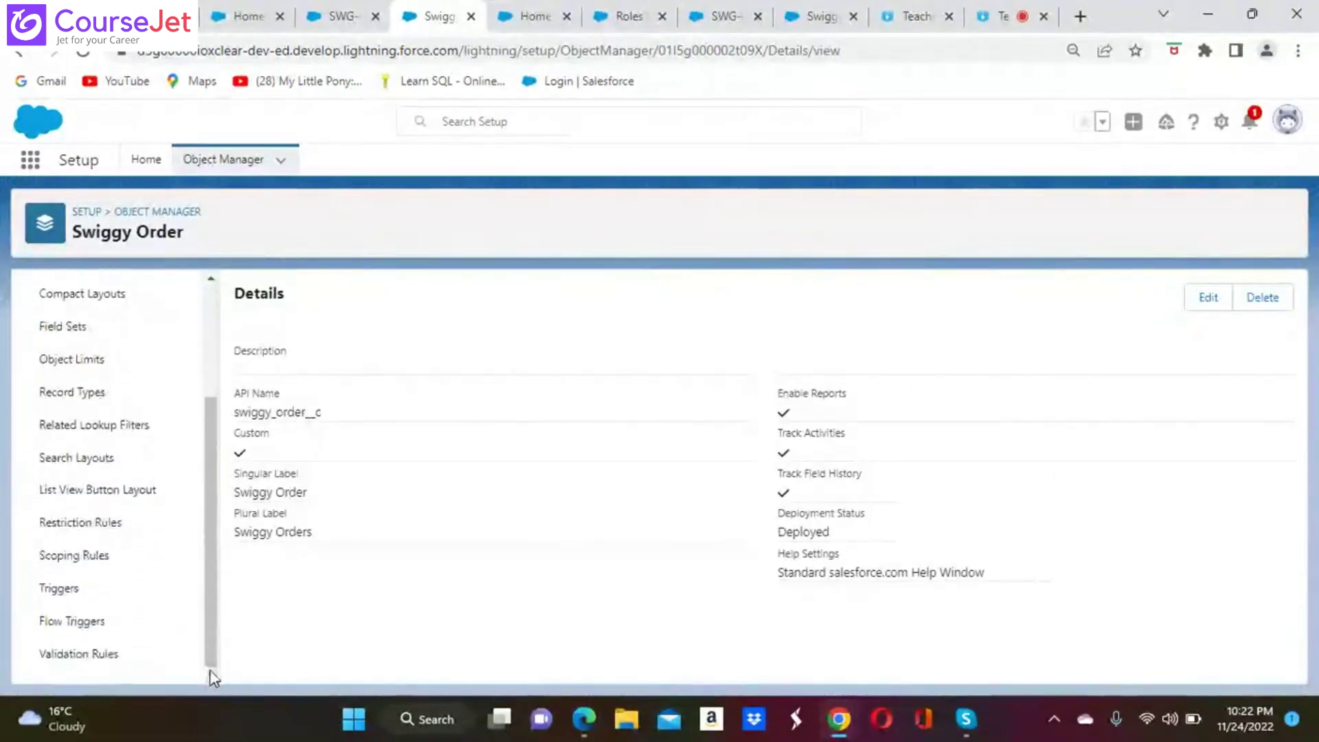
left_click(97, 658)
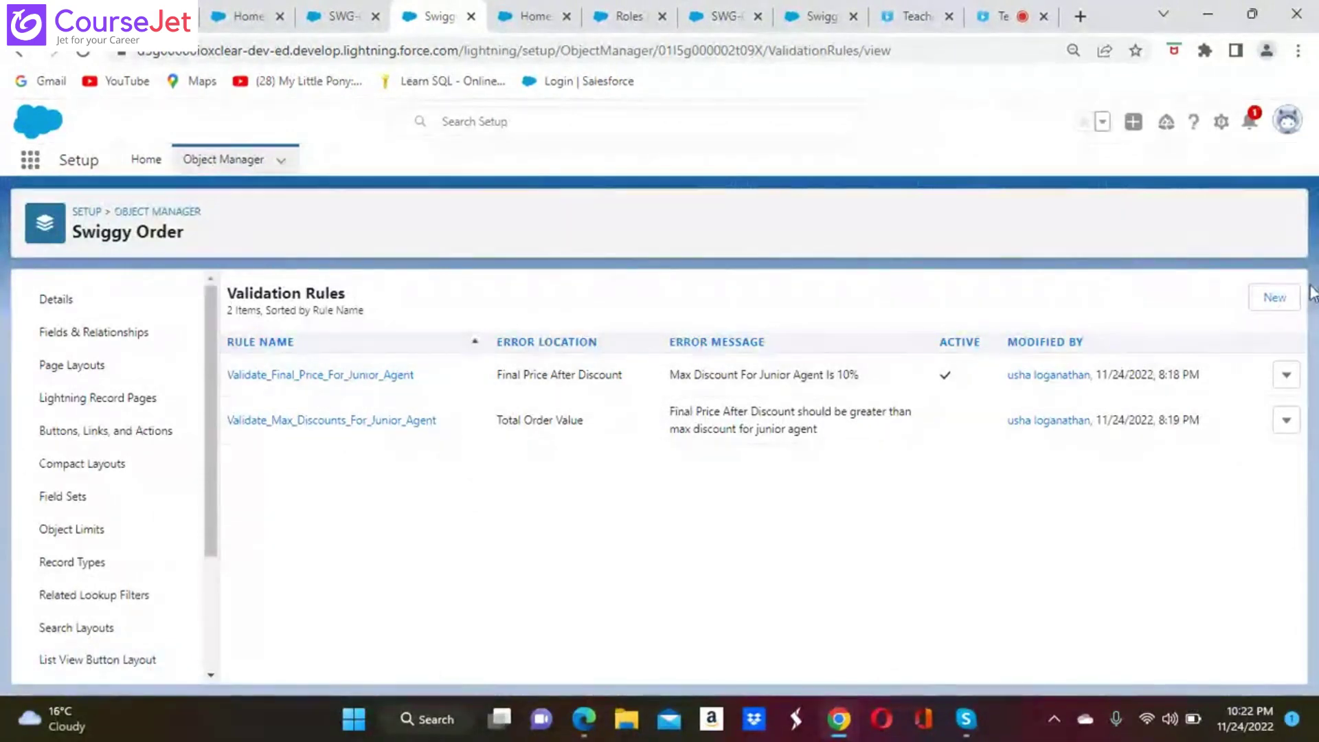
Step: Start a new Swiggy Order validation rule, open its Operators & Functions help article and return to the rule form
left_click(1278, 301)
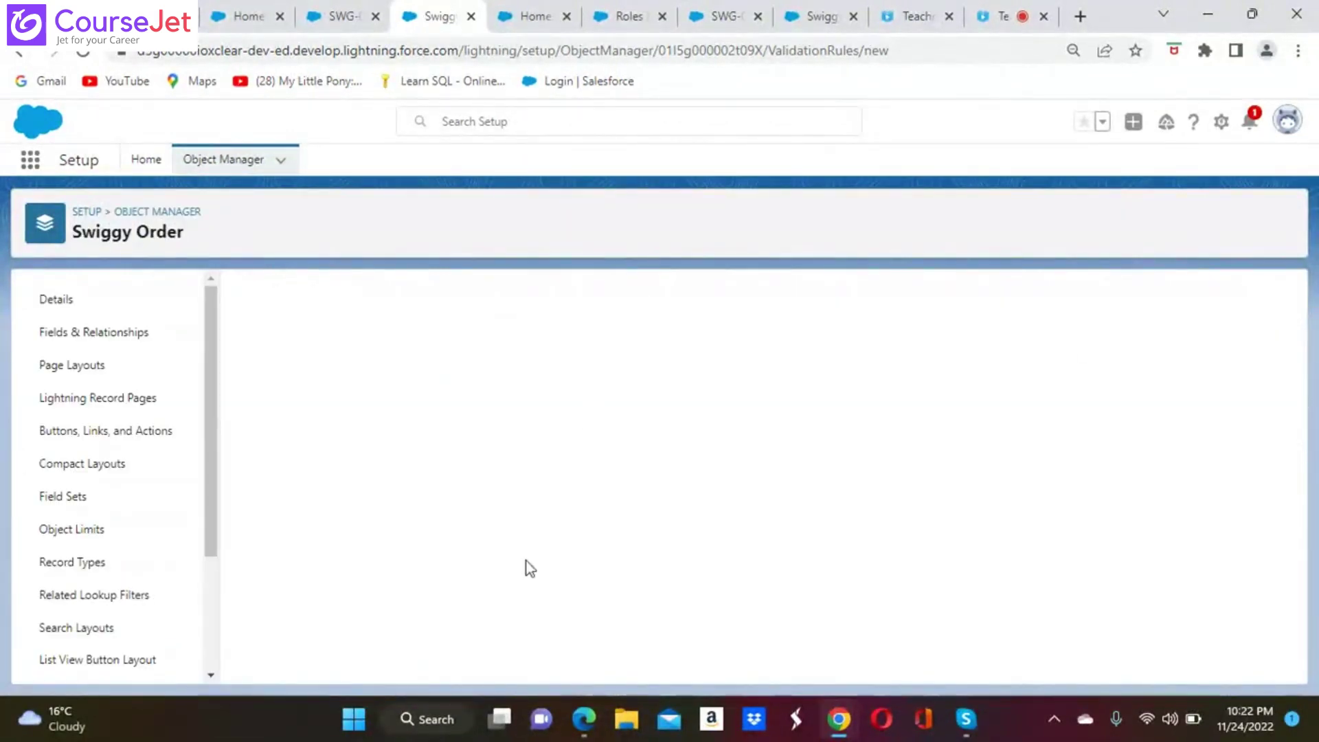
left_click(339, 410)
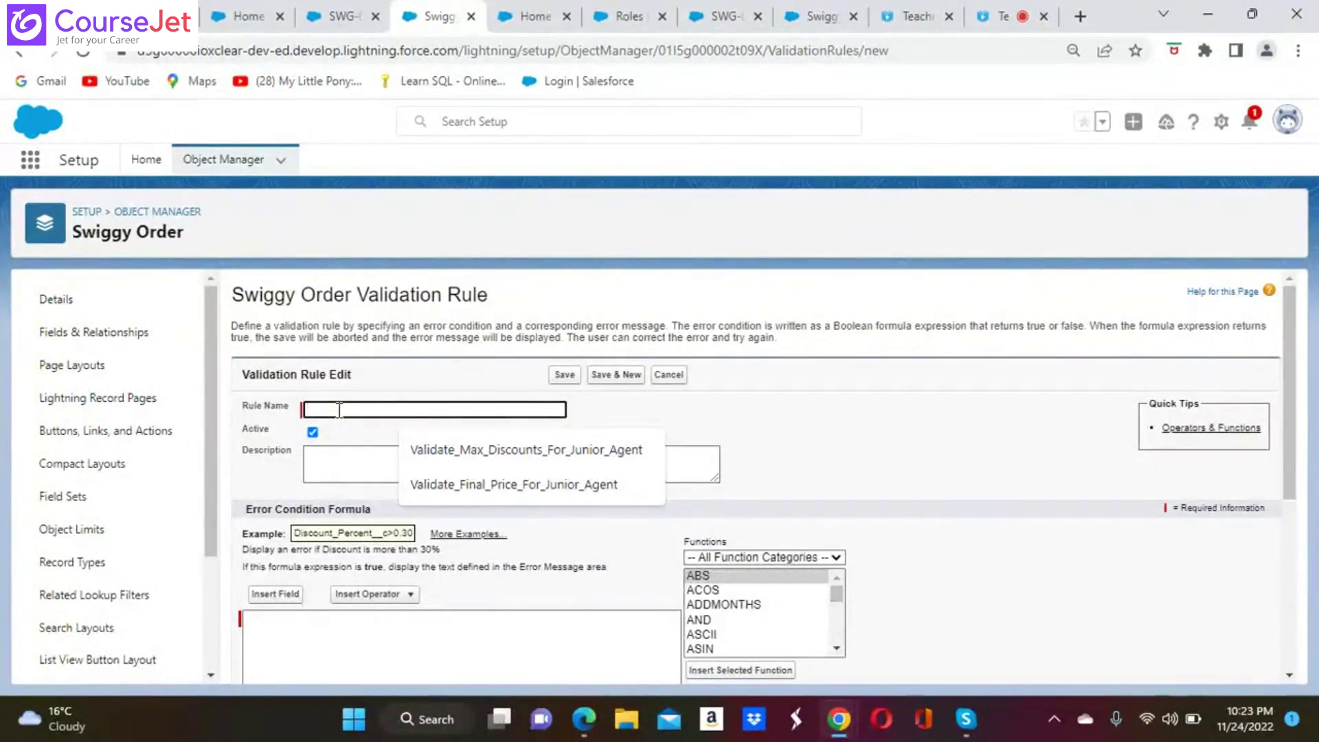
left_click(905, 424)
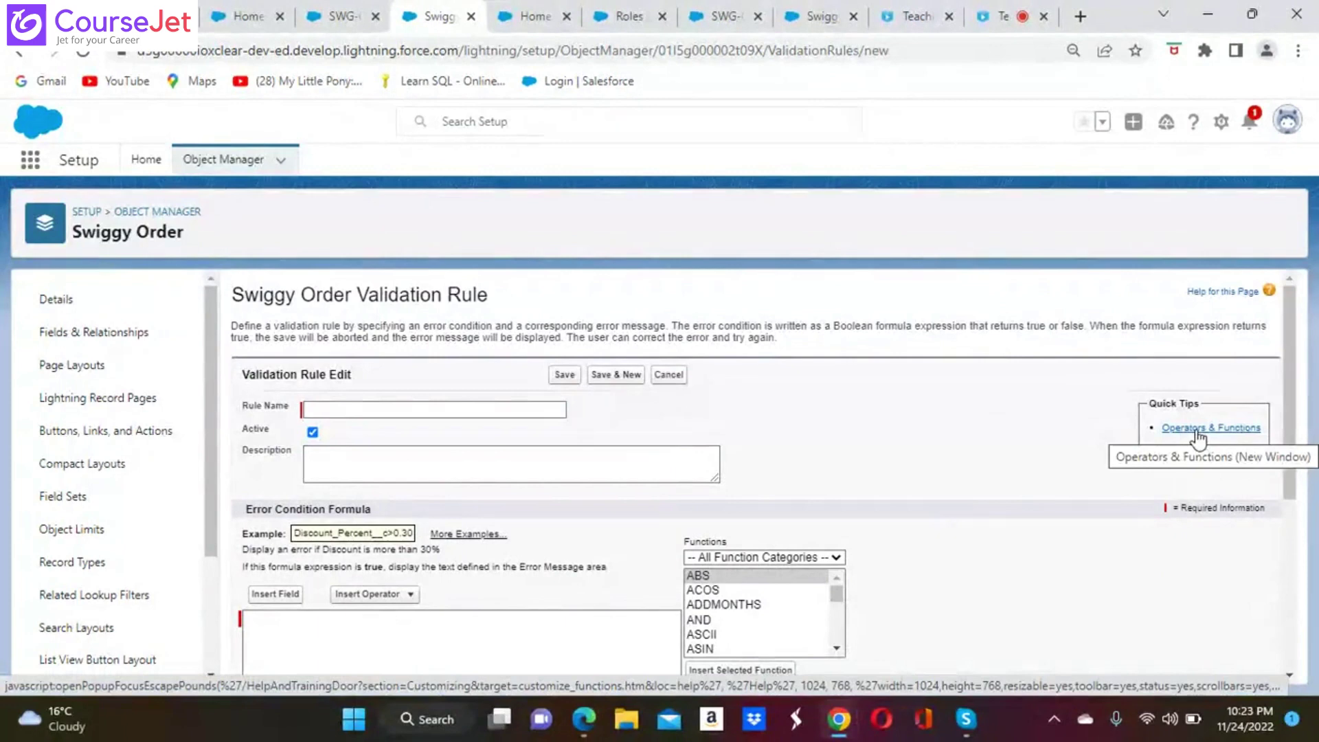
left_click(1237, 431)
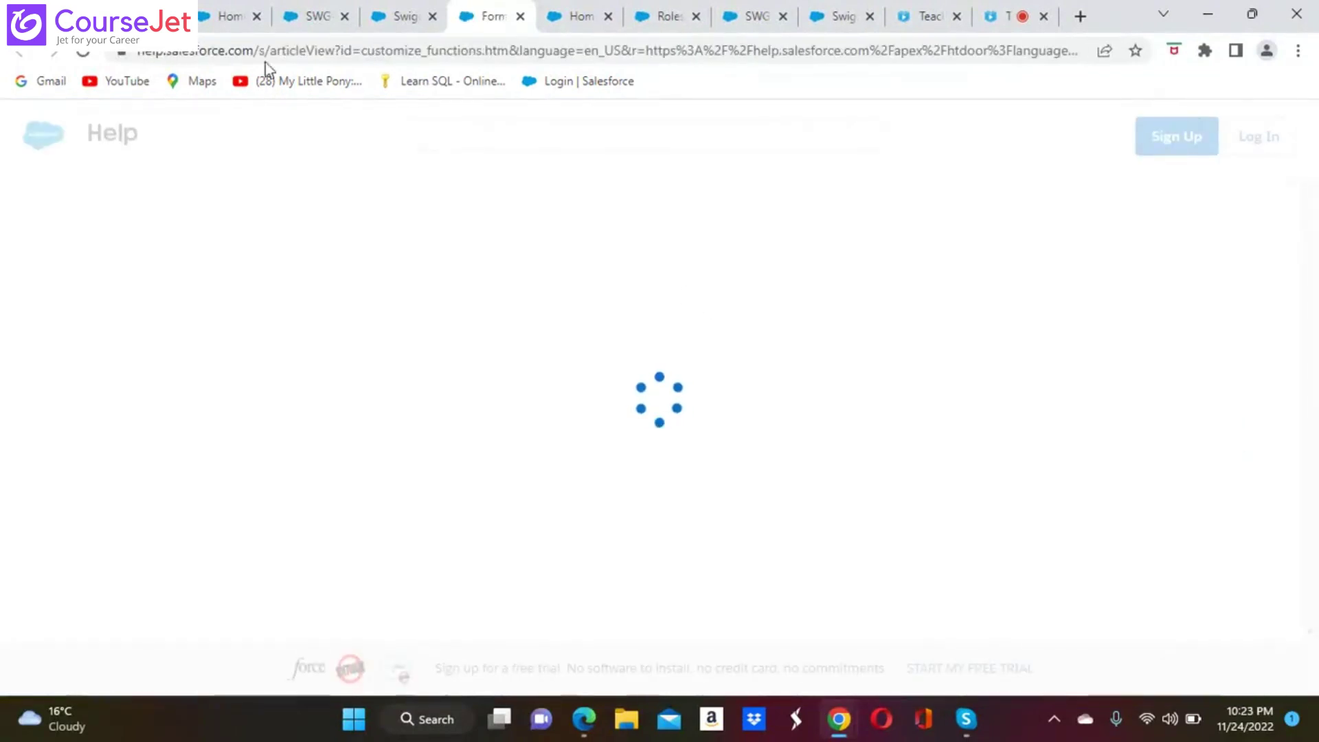
left_click(415, 20)
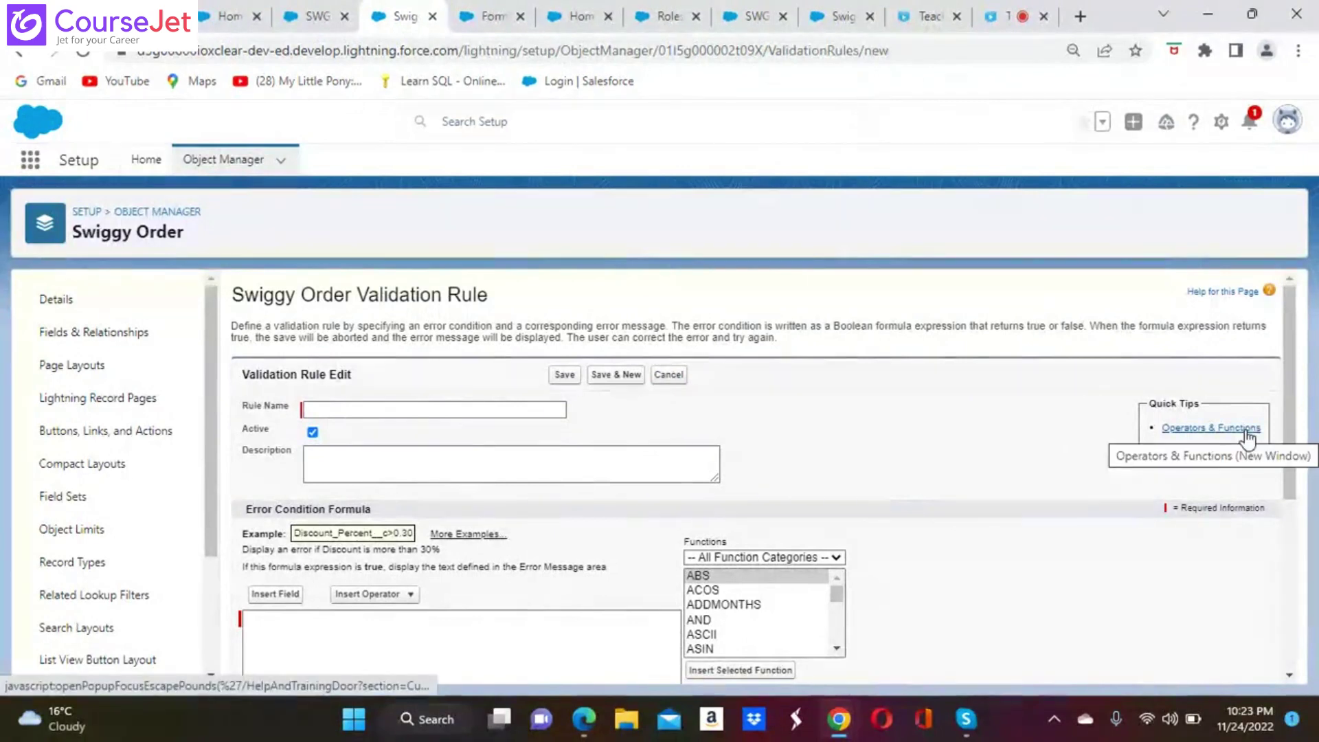
Step: Search the validation rule page for "cont" and for "funct"
key("ctrl+f")
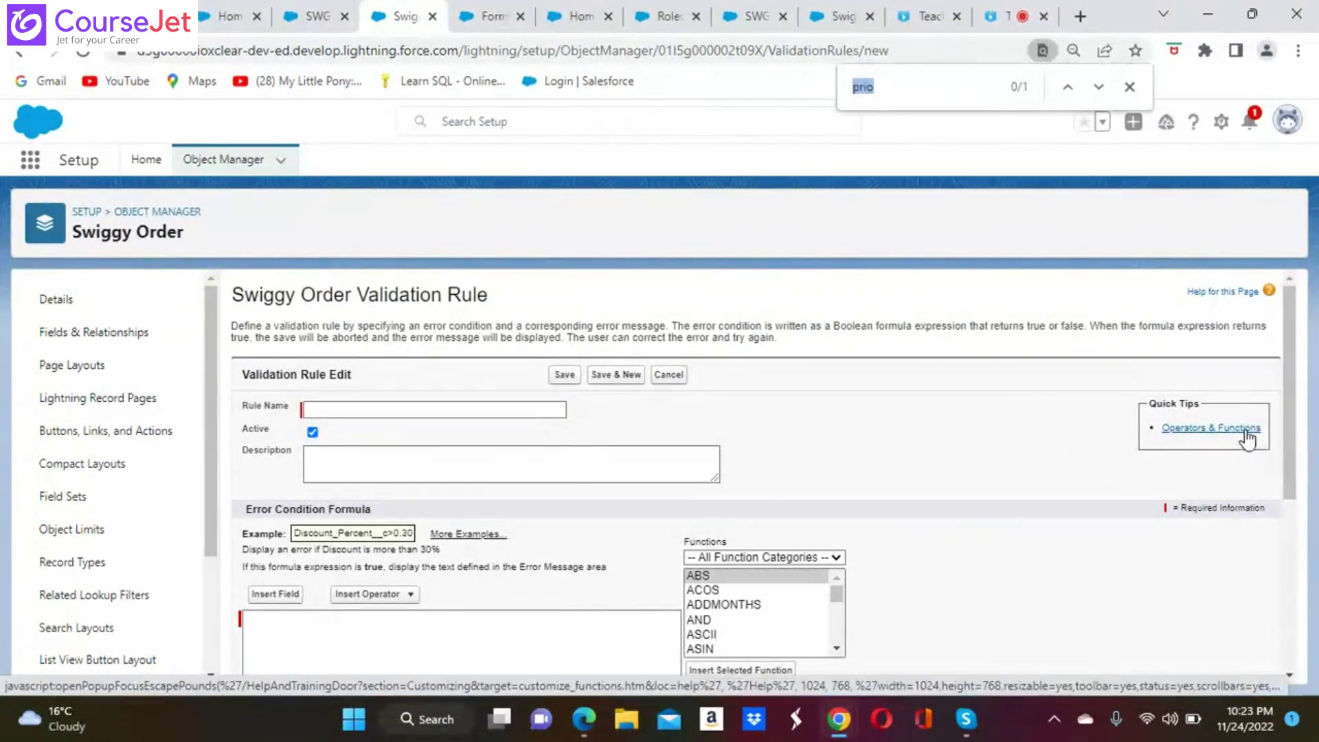
key("BackSpace")
type("cont")
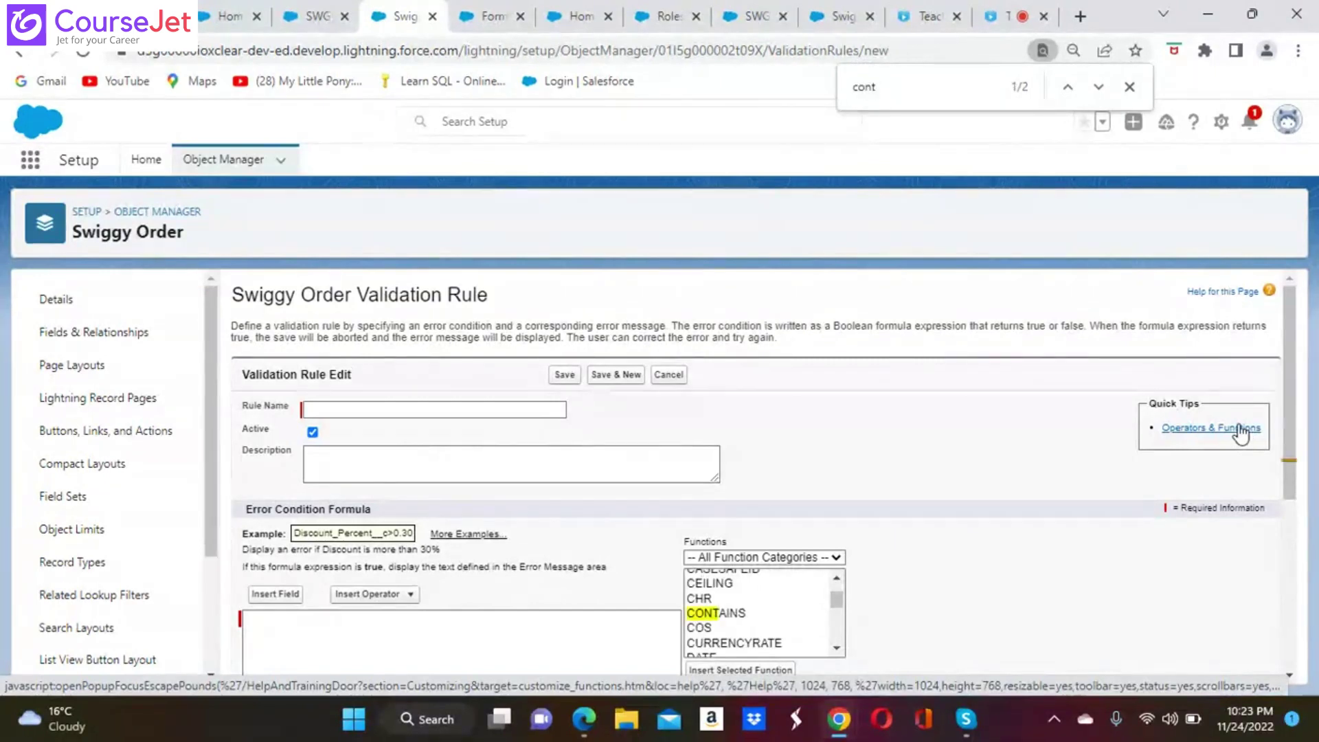
key("BackSpace")
key("BackSpace")
key("BackSpace")
key("BackSpace")
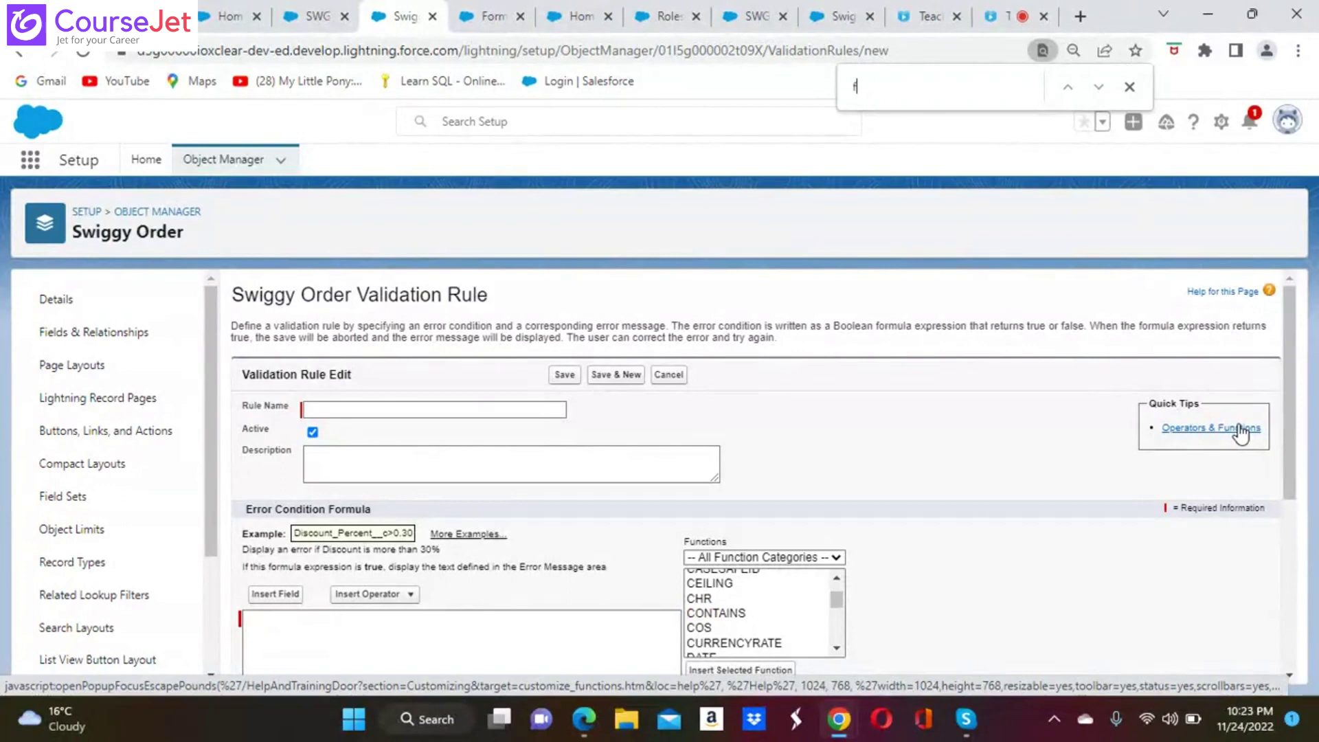
type("funct")
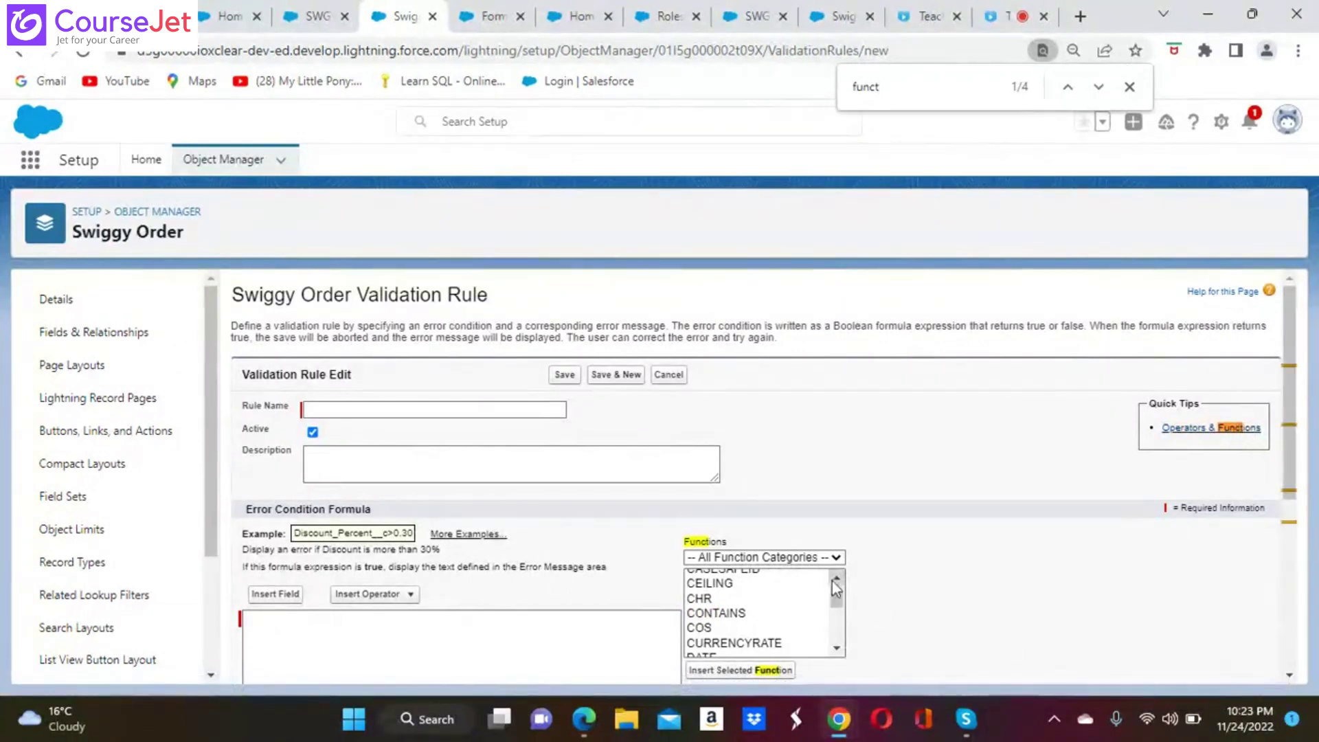
Step: Browse the formula function list, filter it to the Logical category and select BLANKVALUE
left_click(837, 648)
left_click(838, 649)
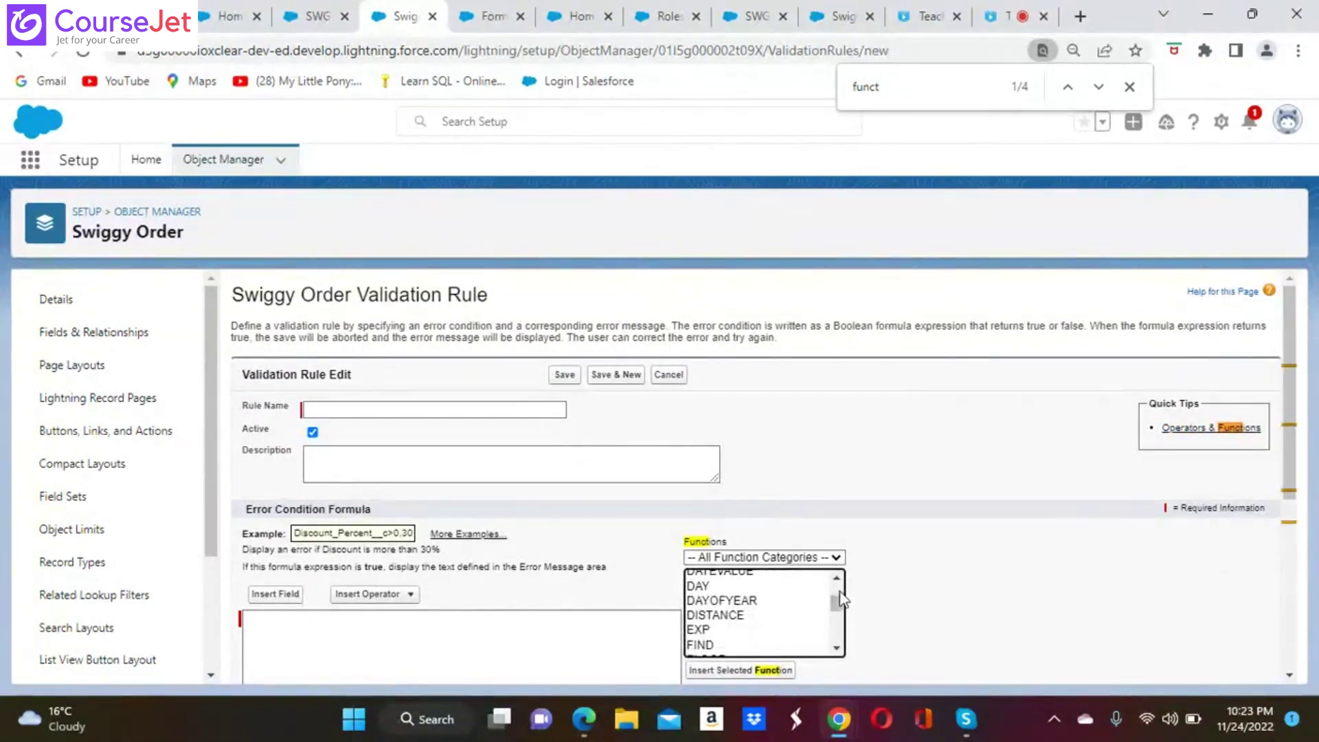
left_click(836, 558)
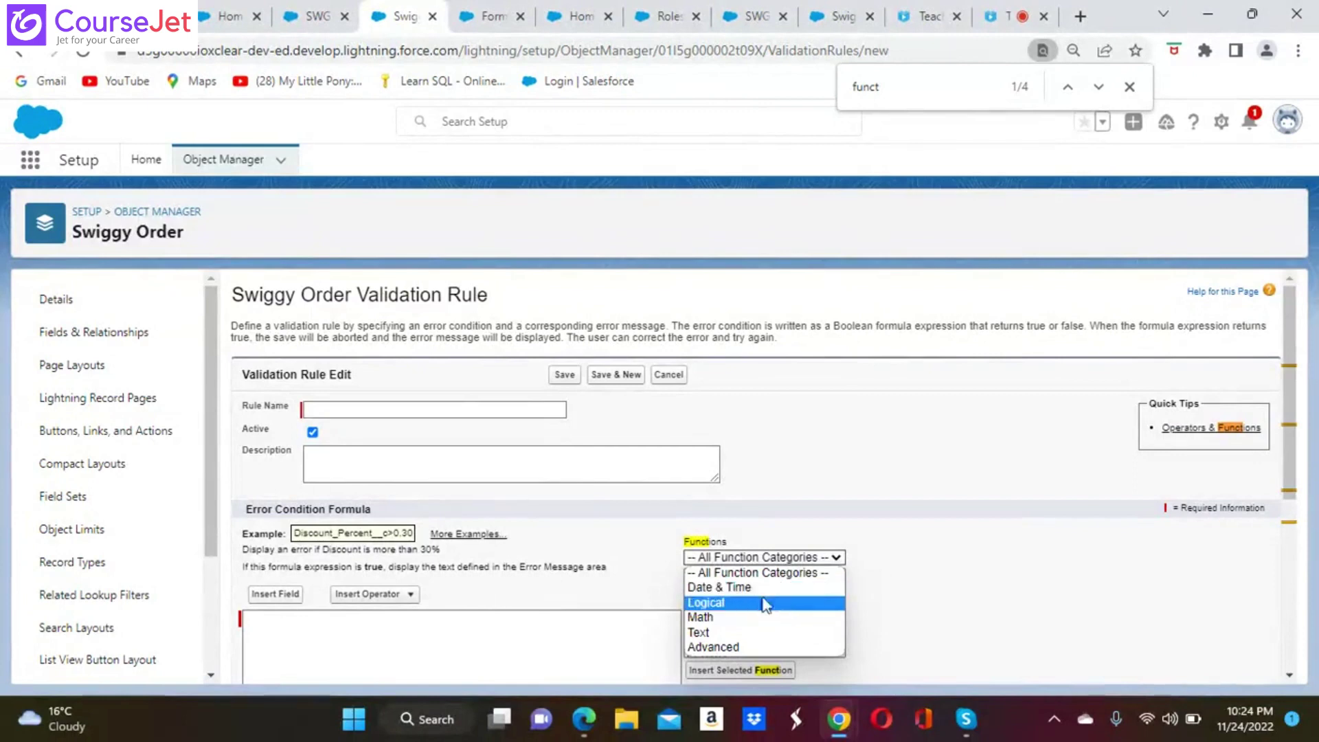
left_click(721, 603)
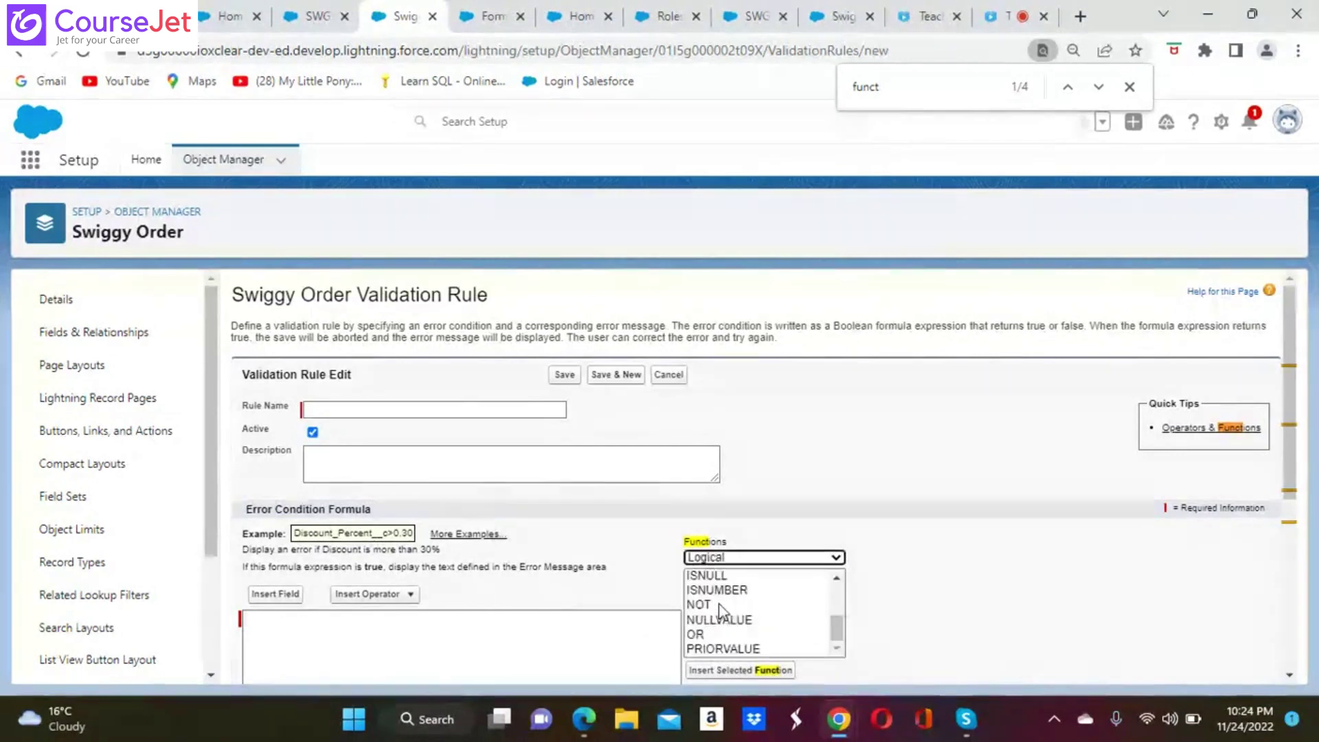
left_click(838, 648)
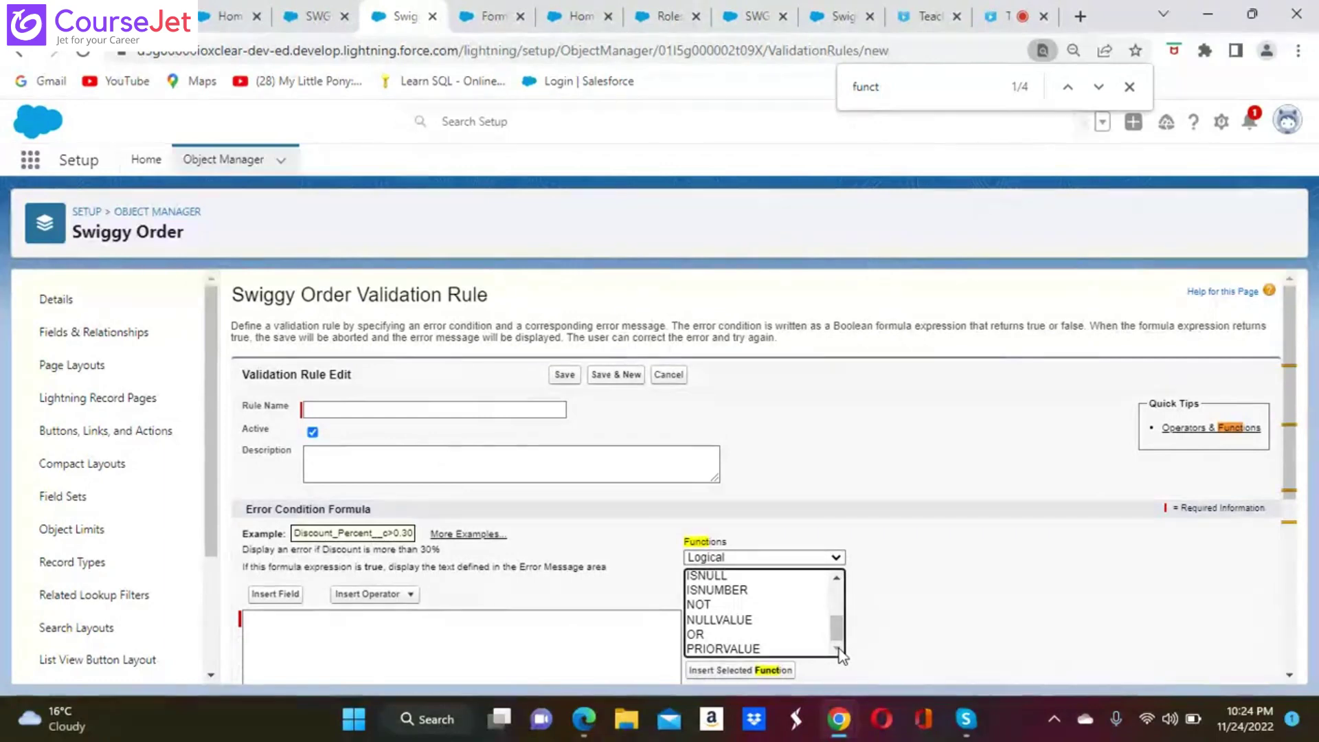
left_click(836, 577)
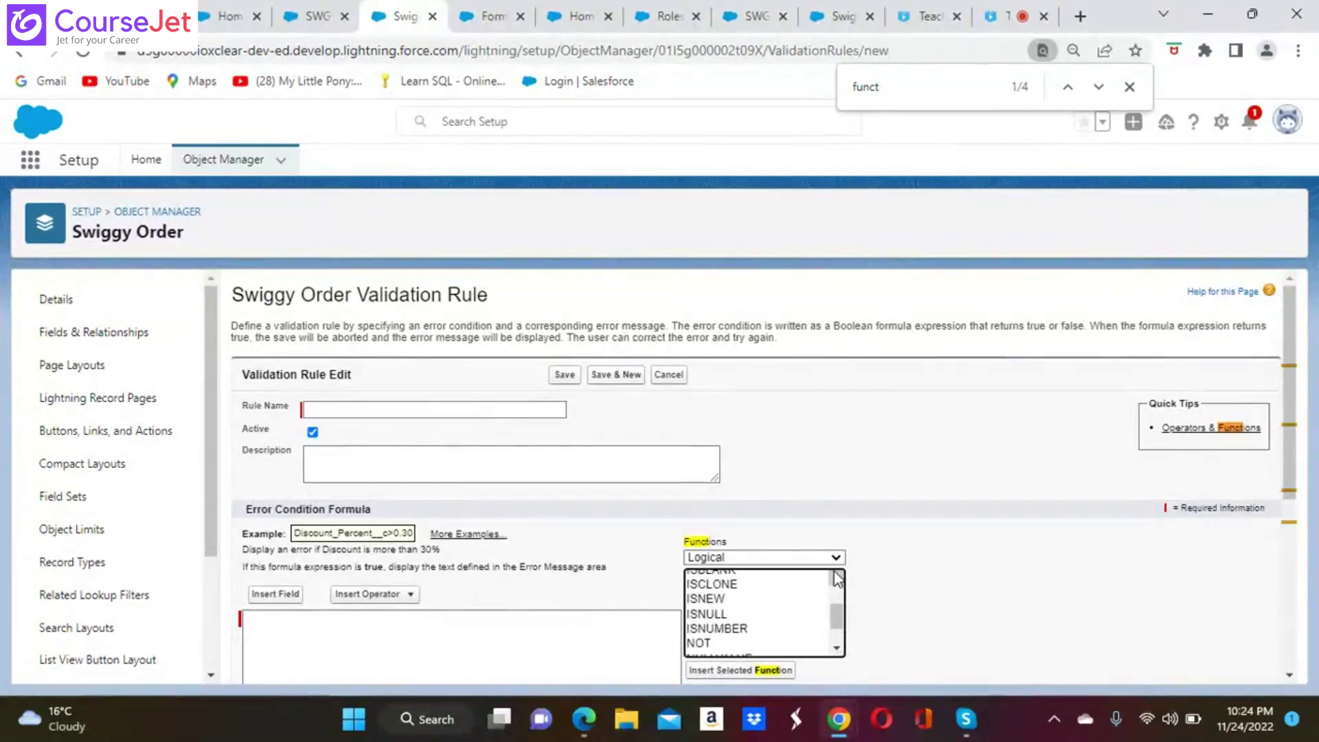
left_click(836, 577)
left_click(836, 576)
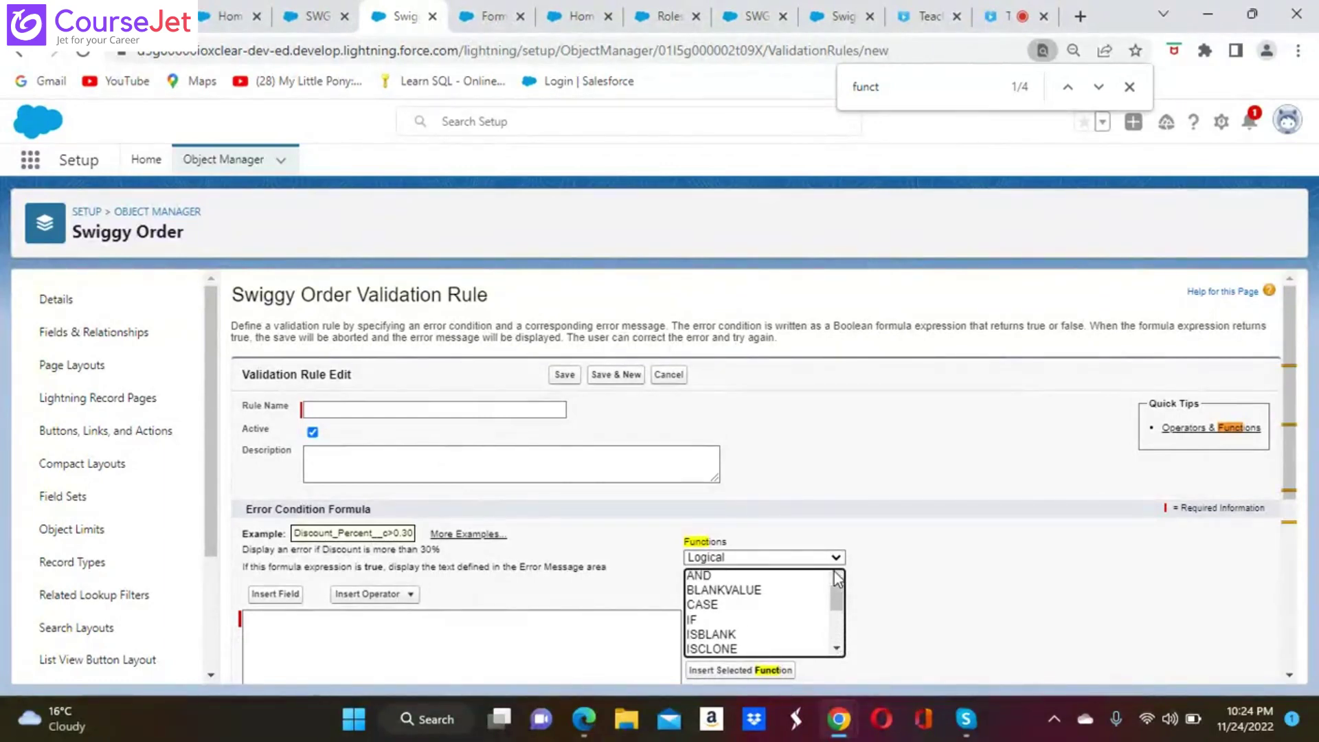
left_click(740, 595)
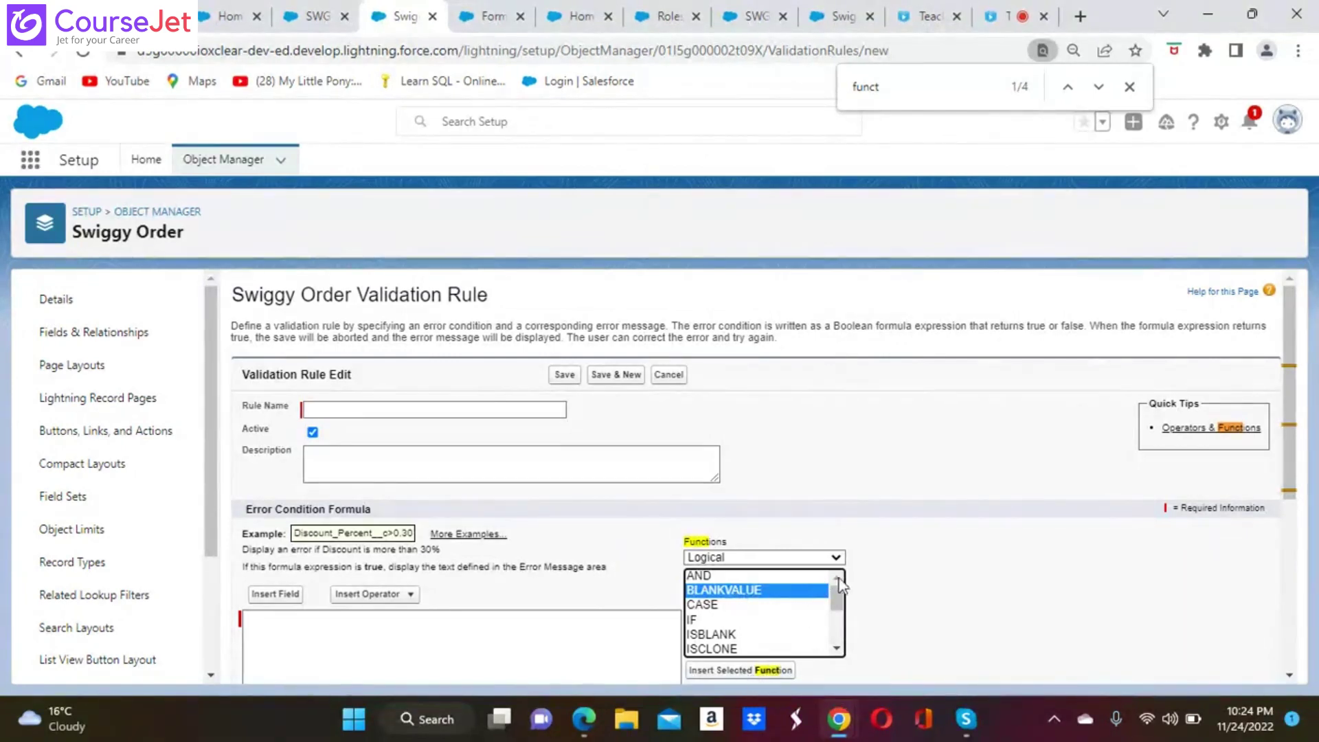
Step: Select the ISBLANK function and insert the Total Order Value field into the error condition formula
left_click(714, 634)
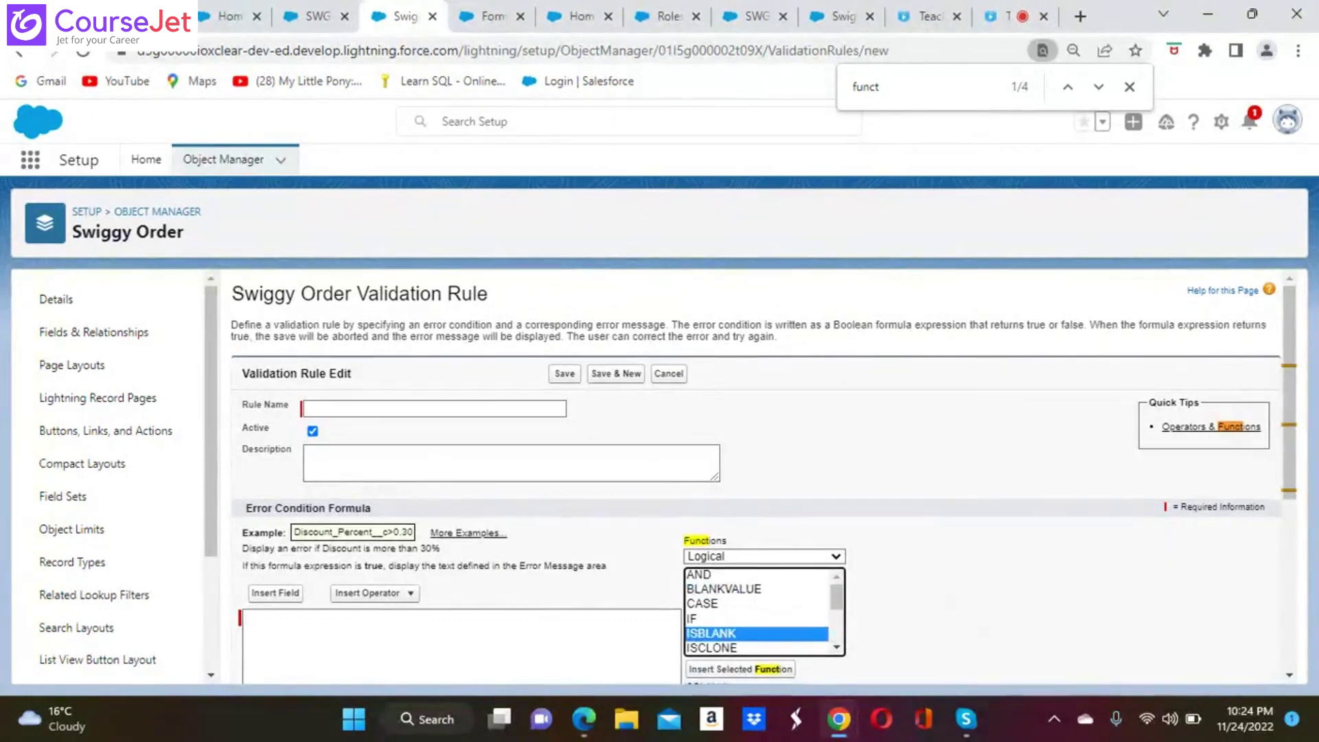
scroll(387, 613, "down", 1)
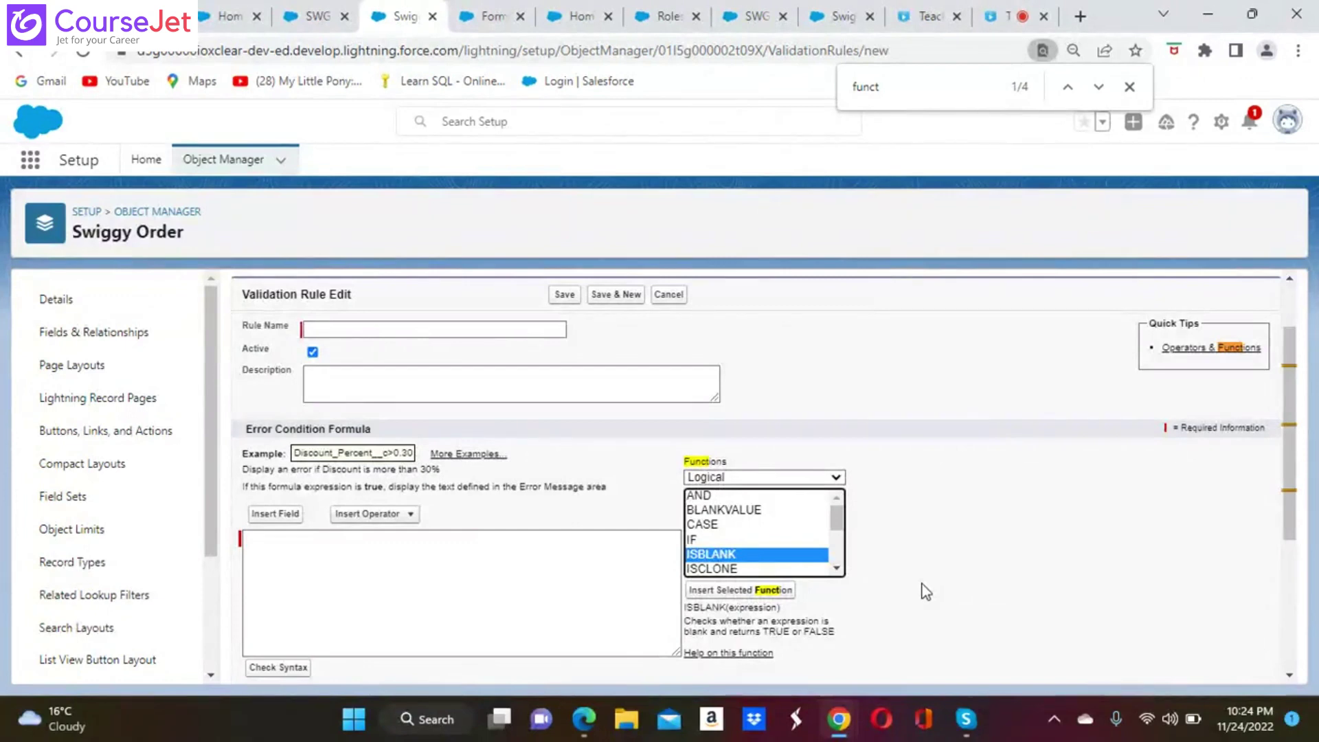
left_click(274, 514)
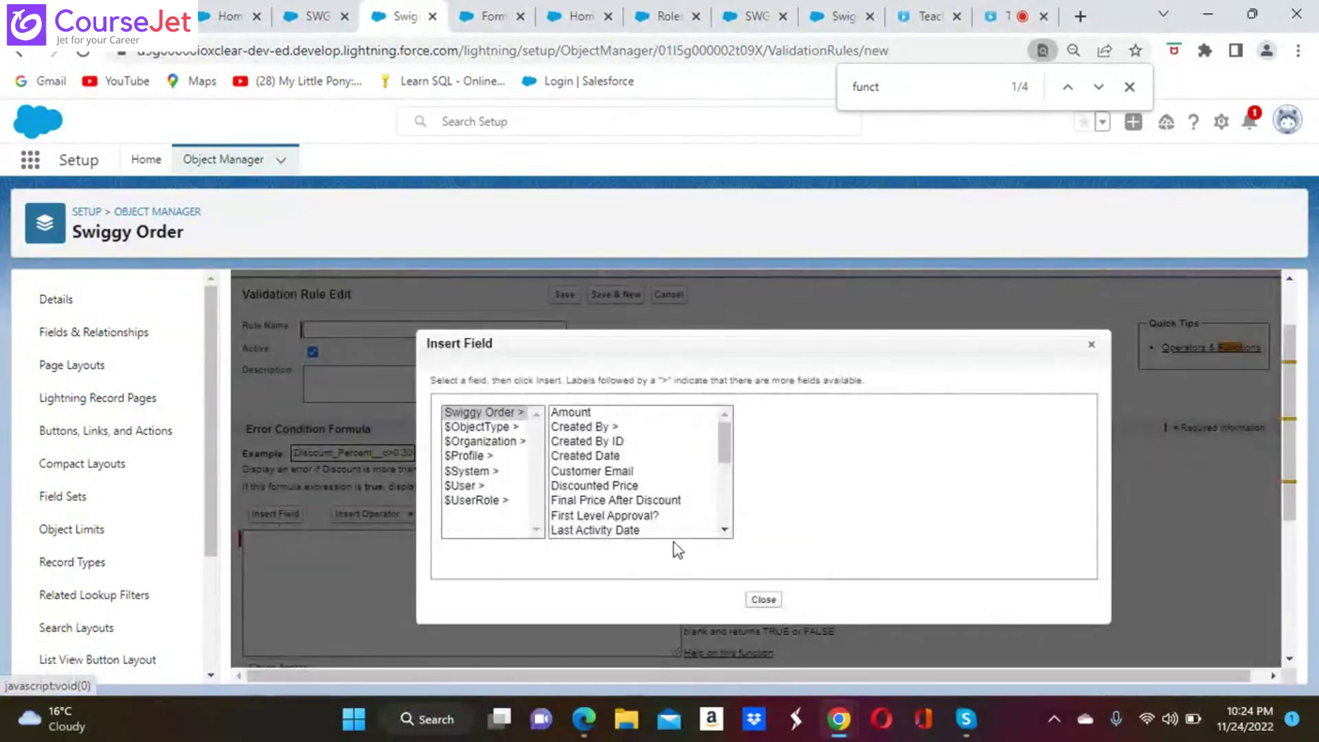
left_click_drag(725, 529, 726, 529)
left_click(598, 529)
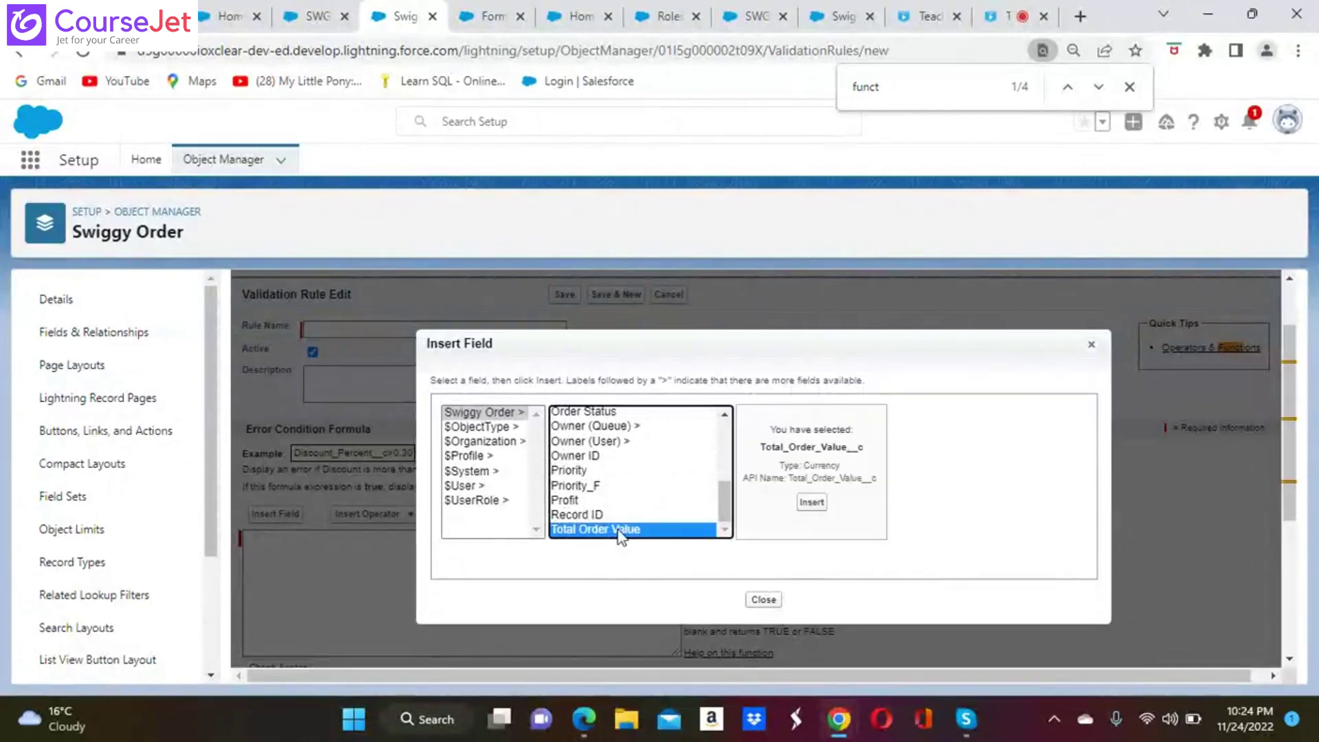
left_click(816, 504)
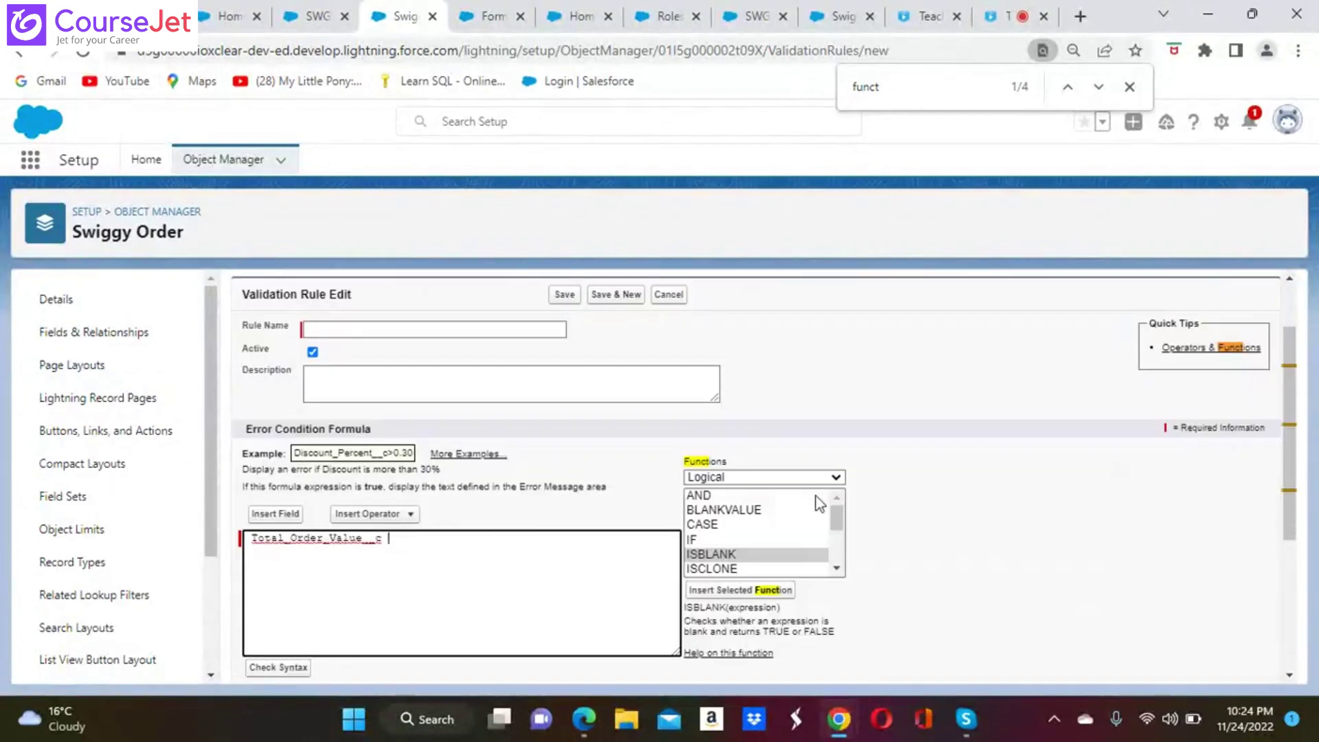
Step: Insert the ISBLANK function into the error condition formula after the Total_Order_Value__c field
left_click(805, 555)
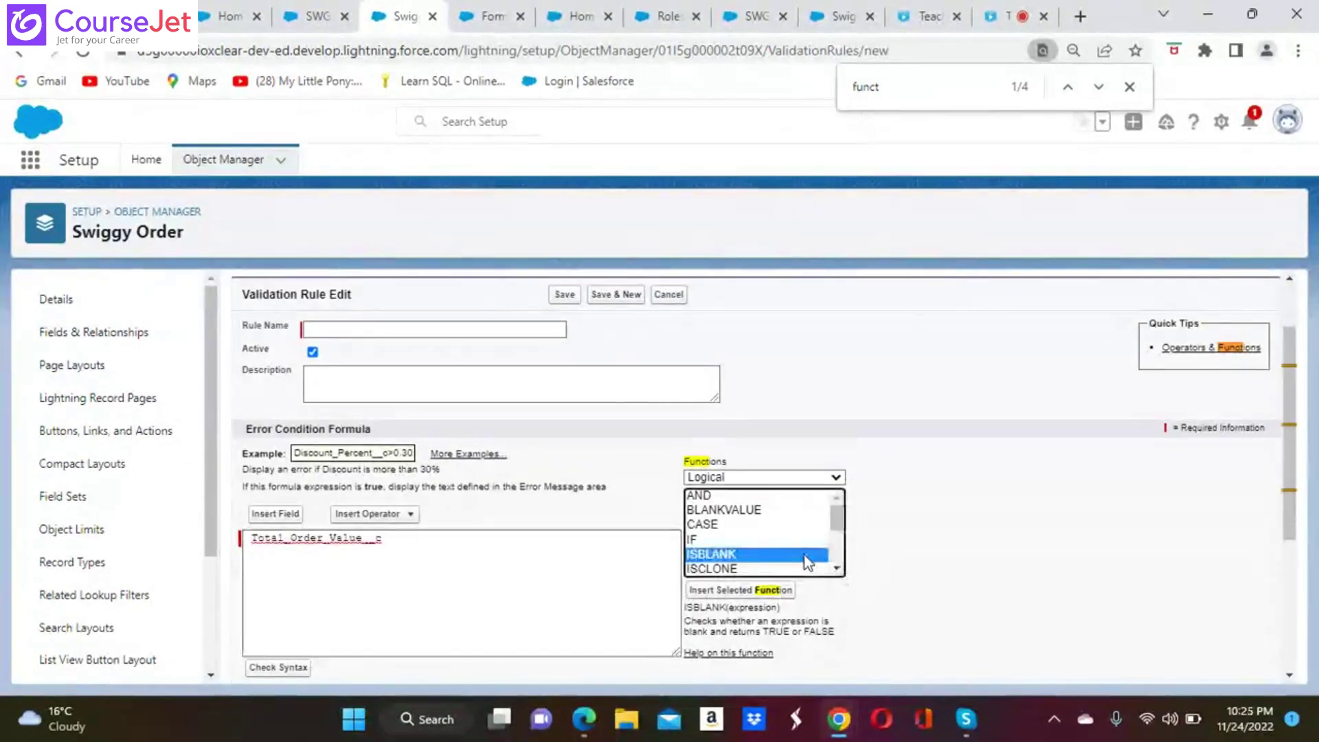
left_click(747, 592)
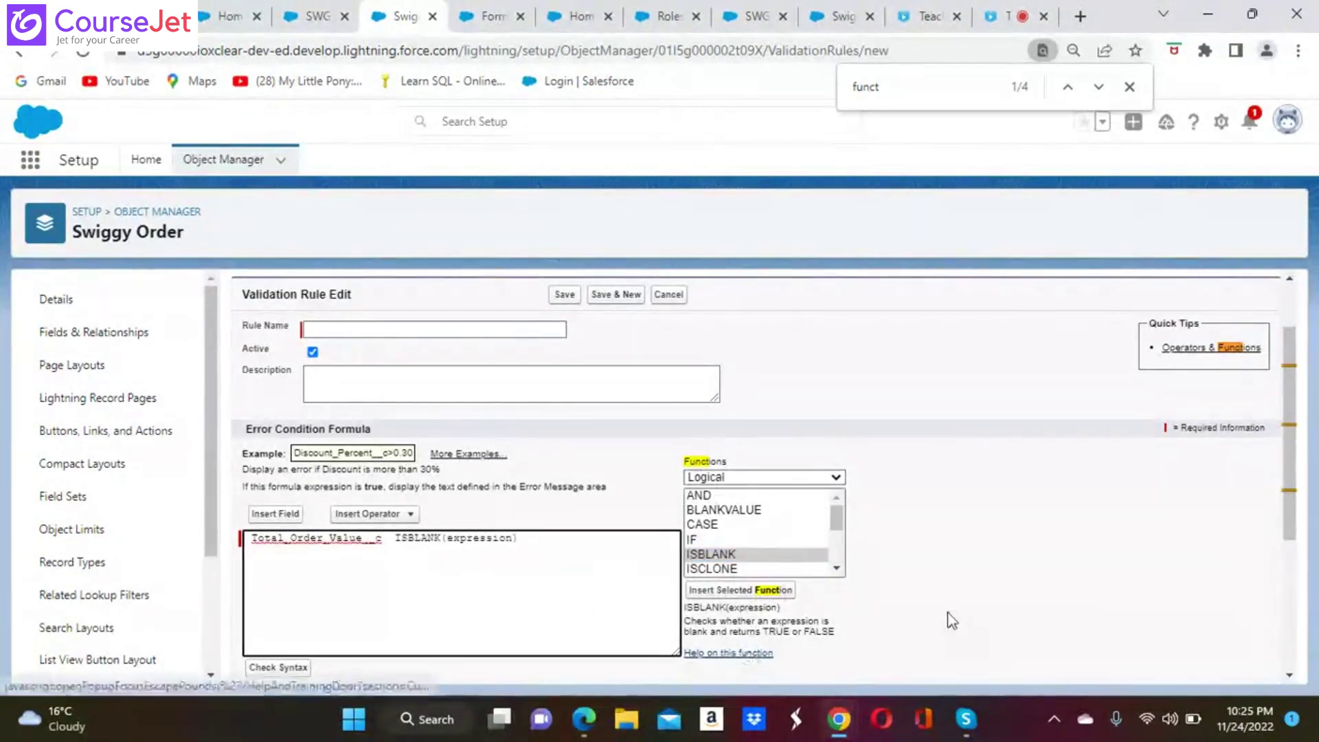
scroll(952, 620, "down", 3)
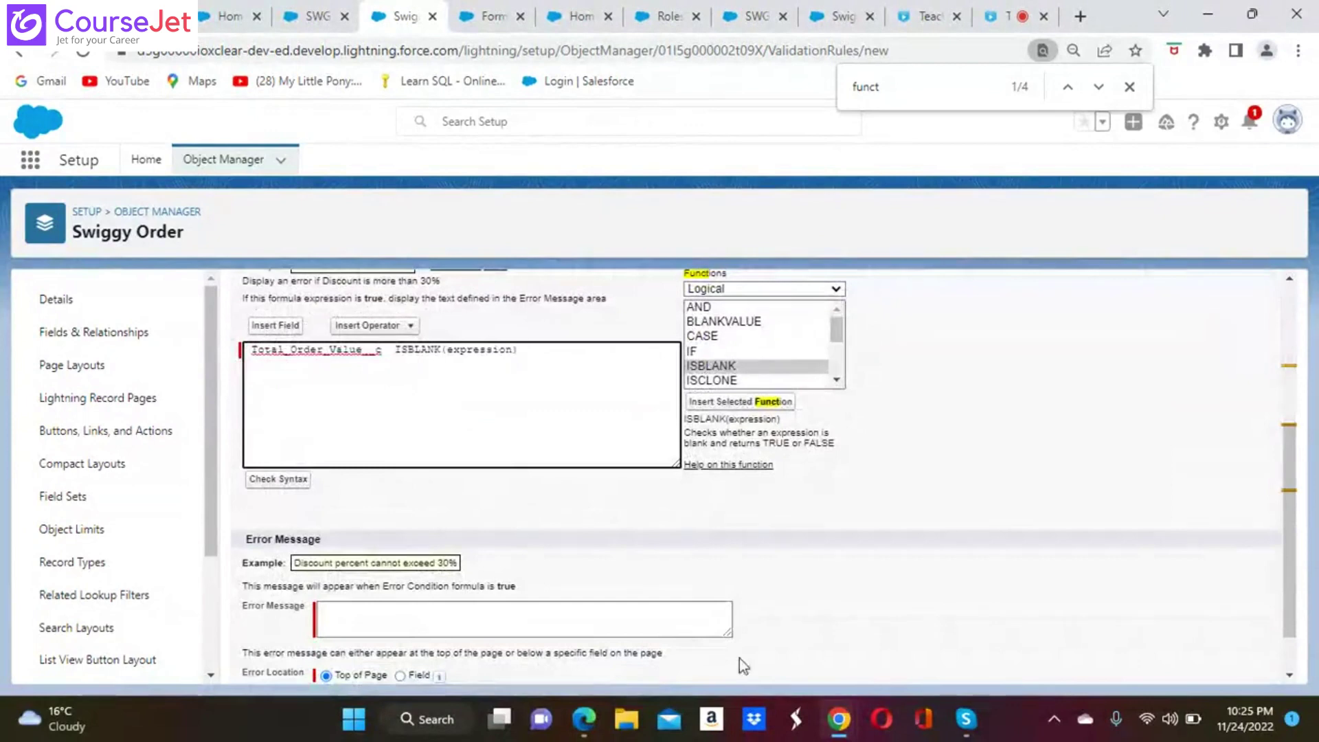
left_click(367, 616)
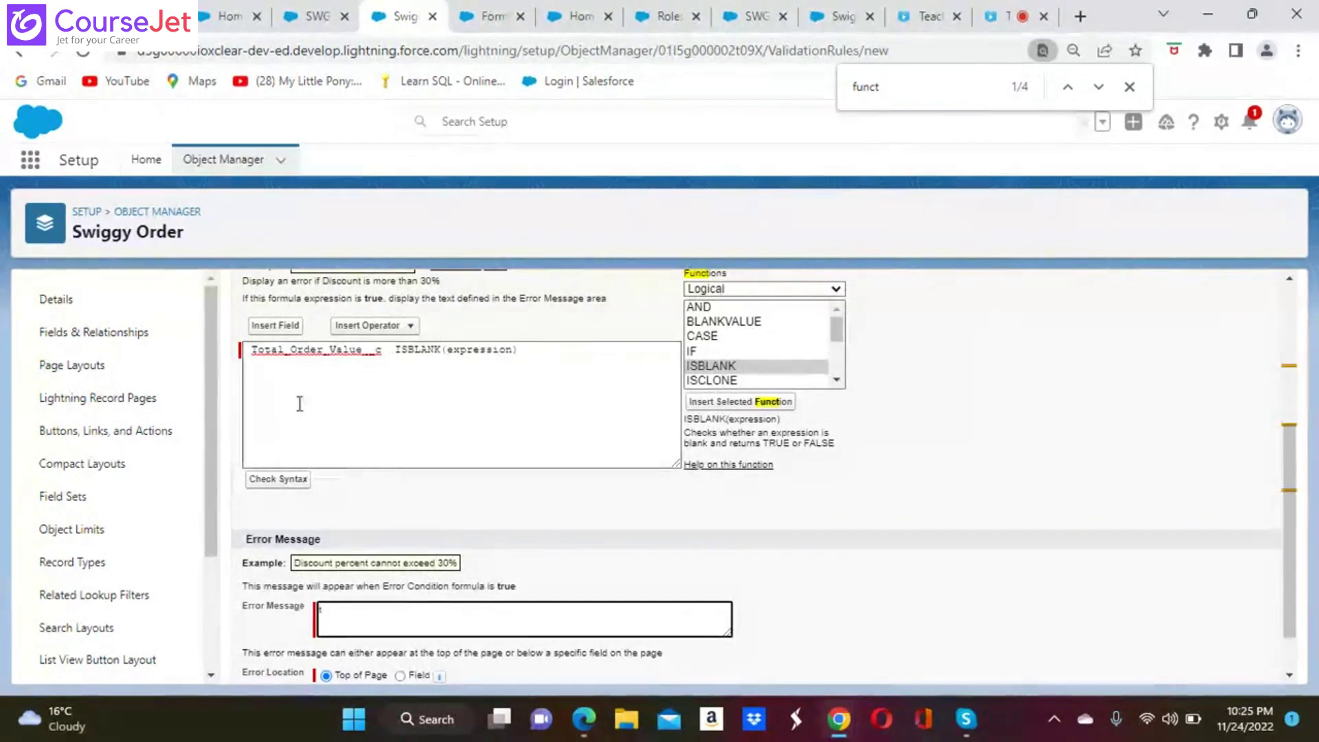
left_click(396, 351)
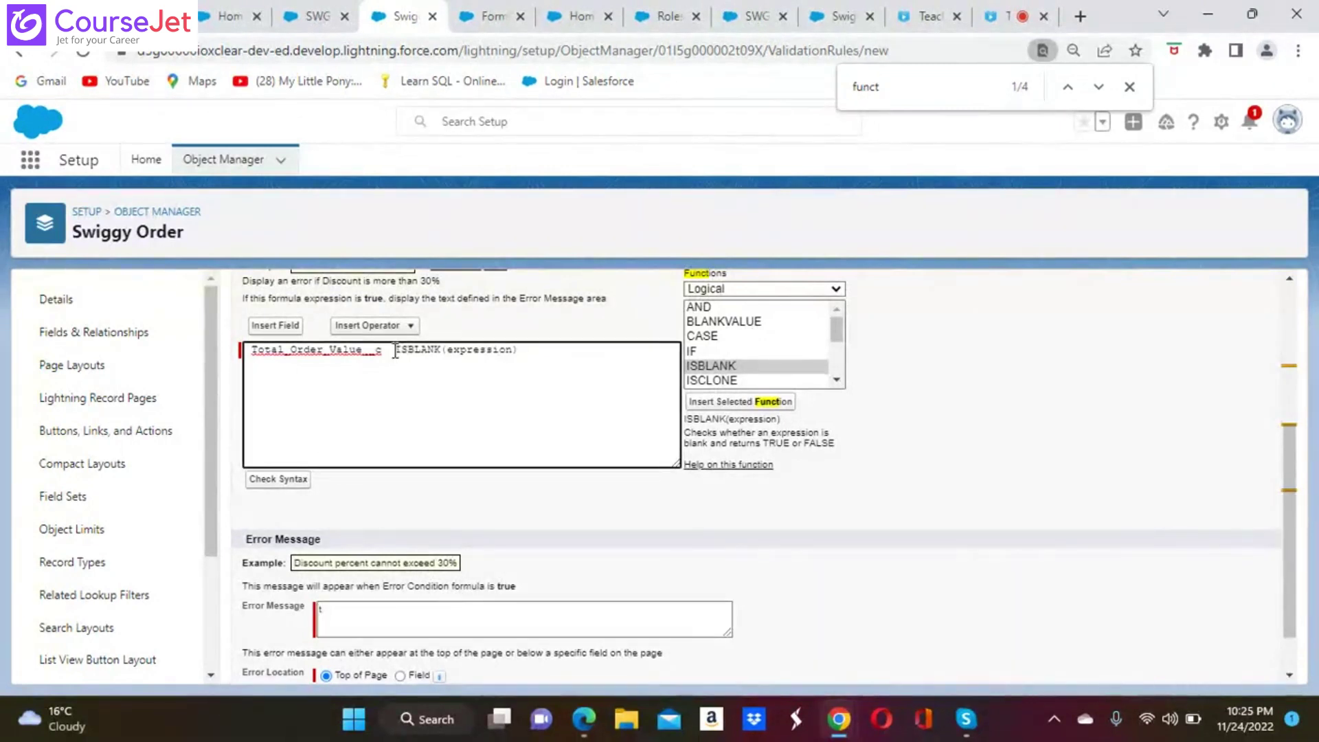
key("BackSpace")
left_click(410, 327)
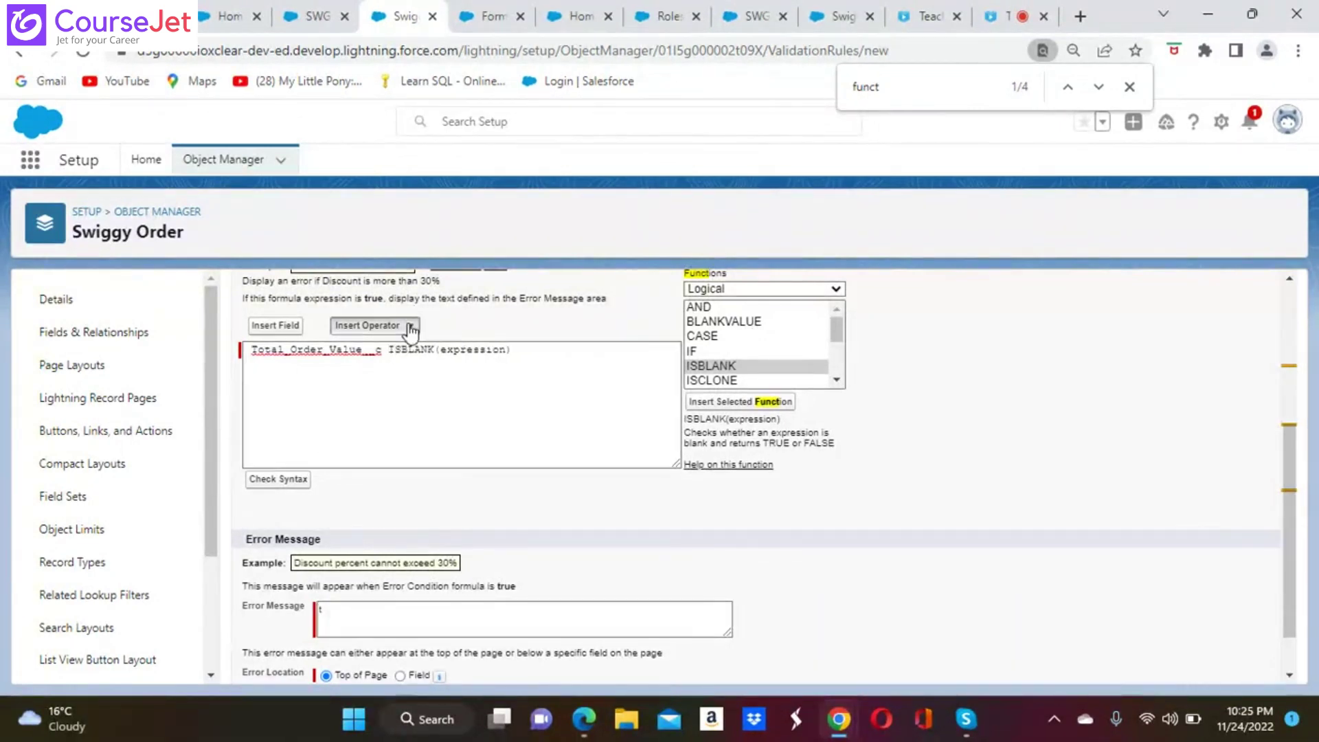
left_click(542, 426)
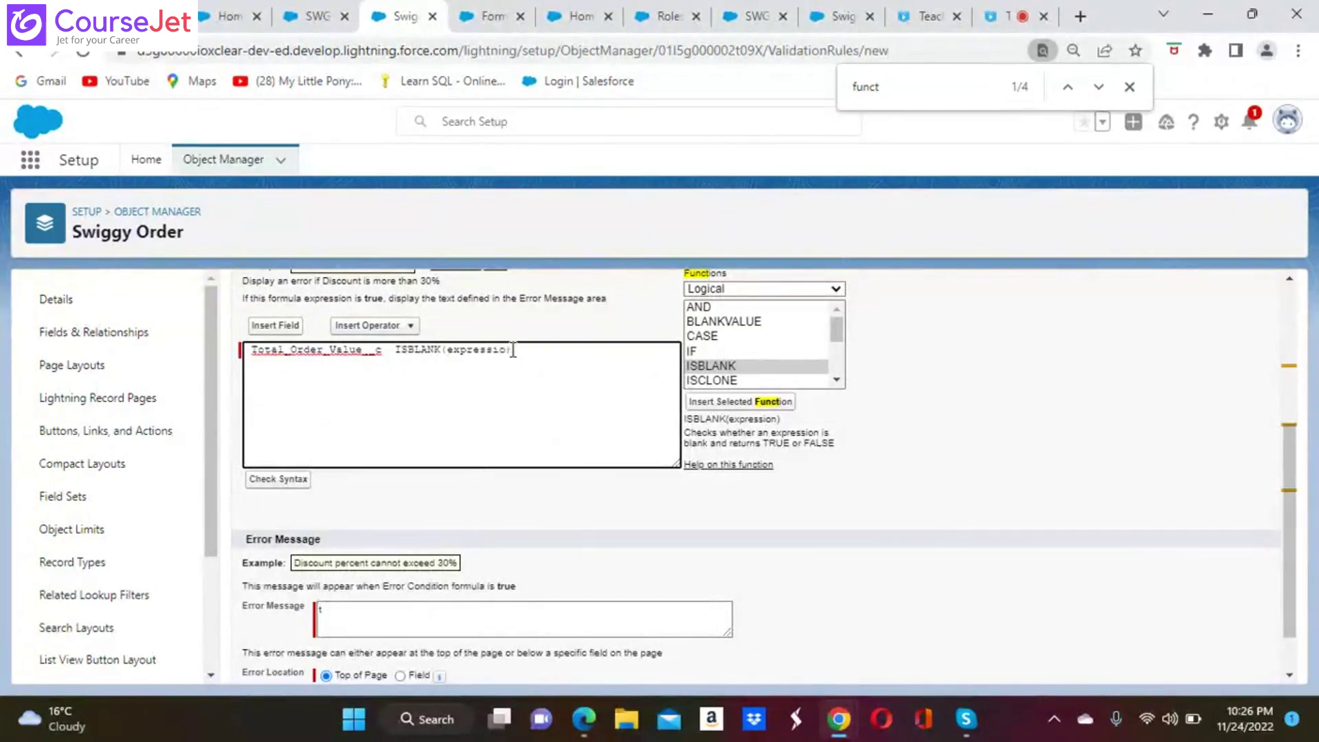
Step: Replace the "expression" placeholder inside ISBLANK with the Total Order Value field
key("BackSpace")
key("BackSpace")
key("BackSpace")
key("BackSpace")
key("BackSpace")
key("BackSpace")
type("Total")
left_click(281, 325)
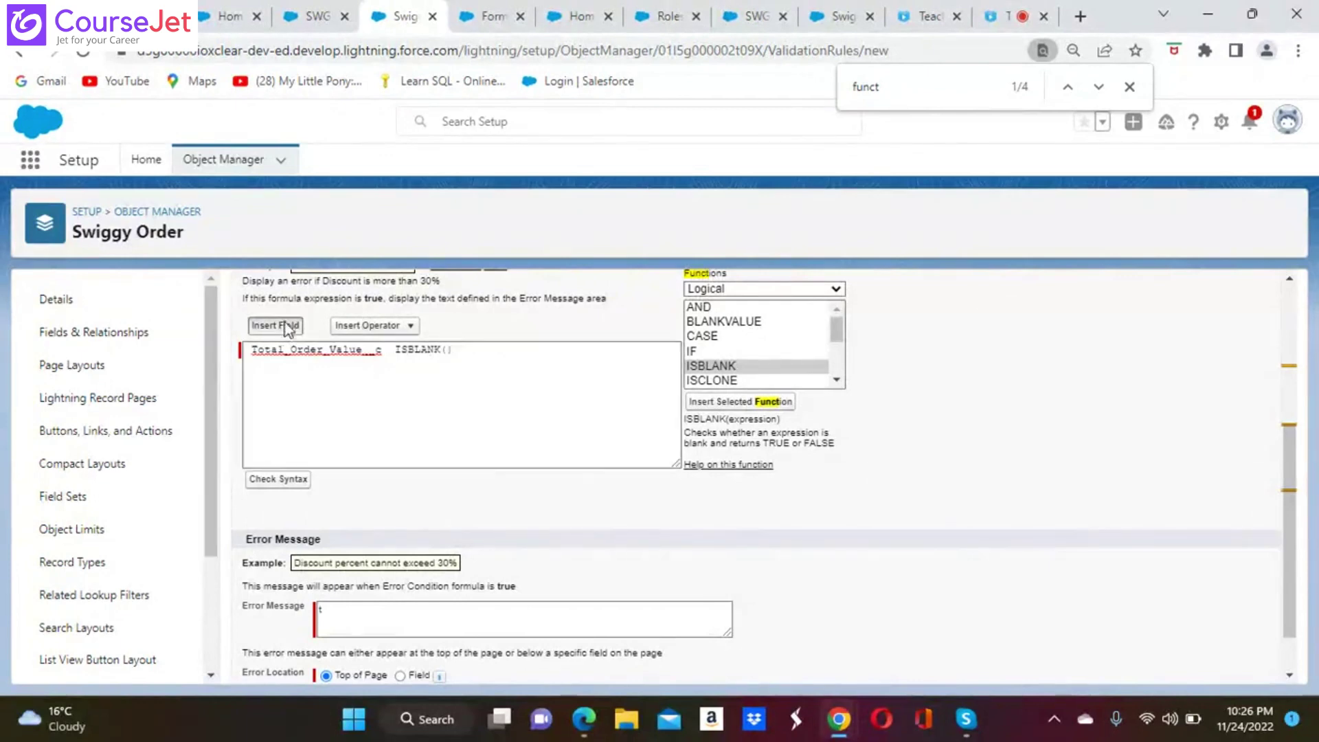
left_click(724, 529)
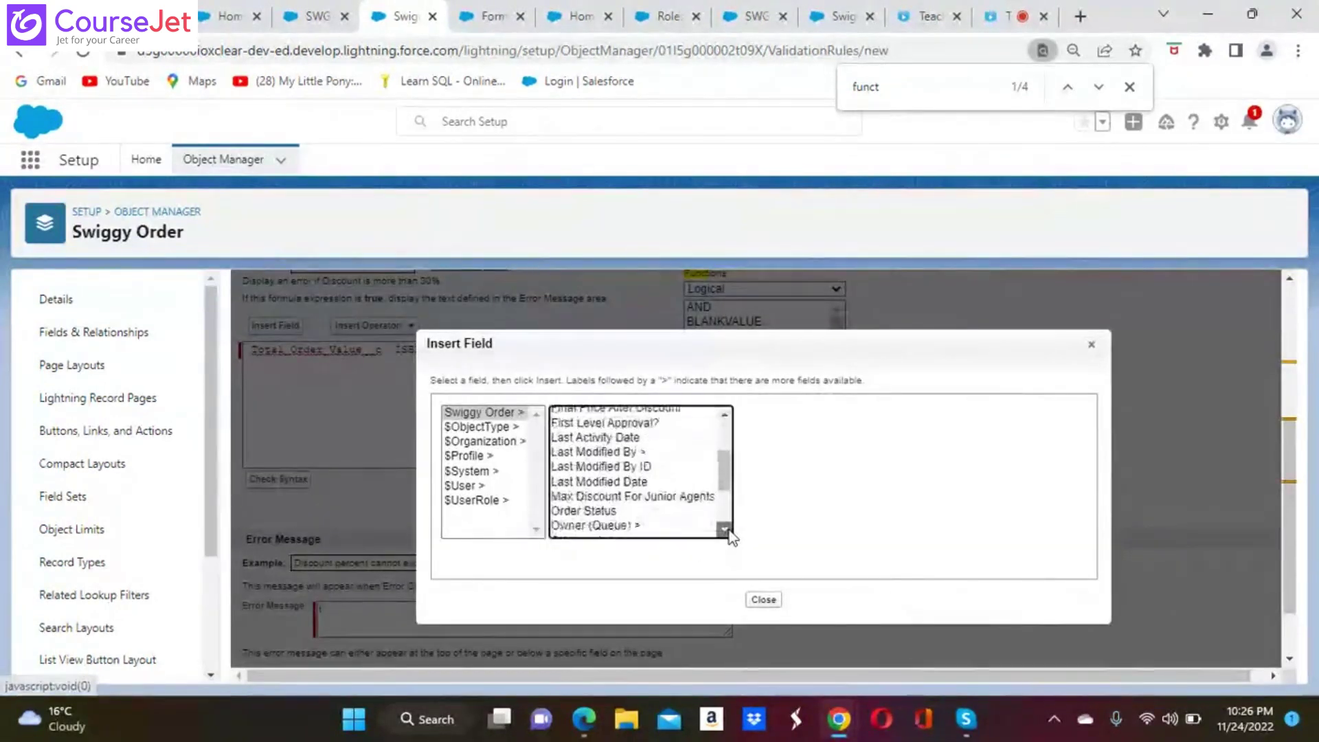
left_click(605, 529)
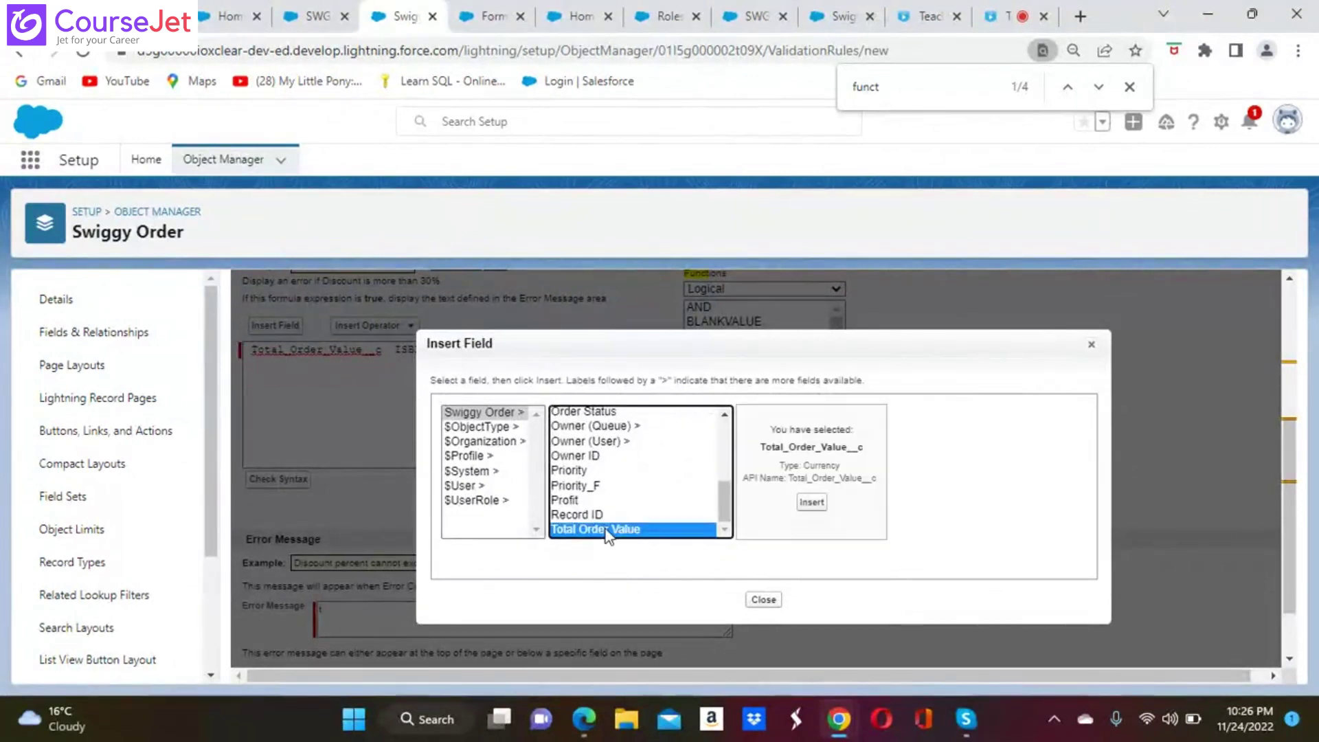
left_click(811, 502)
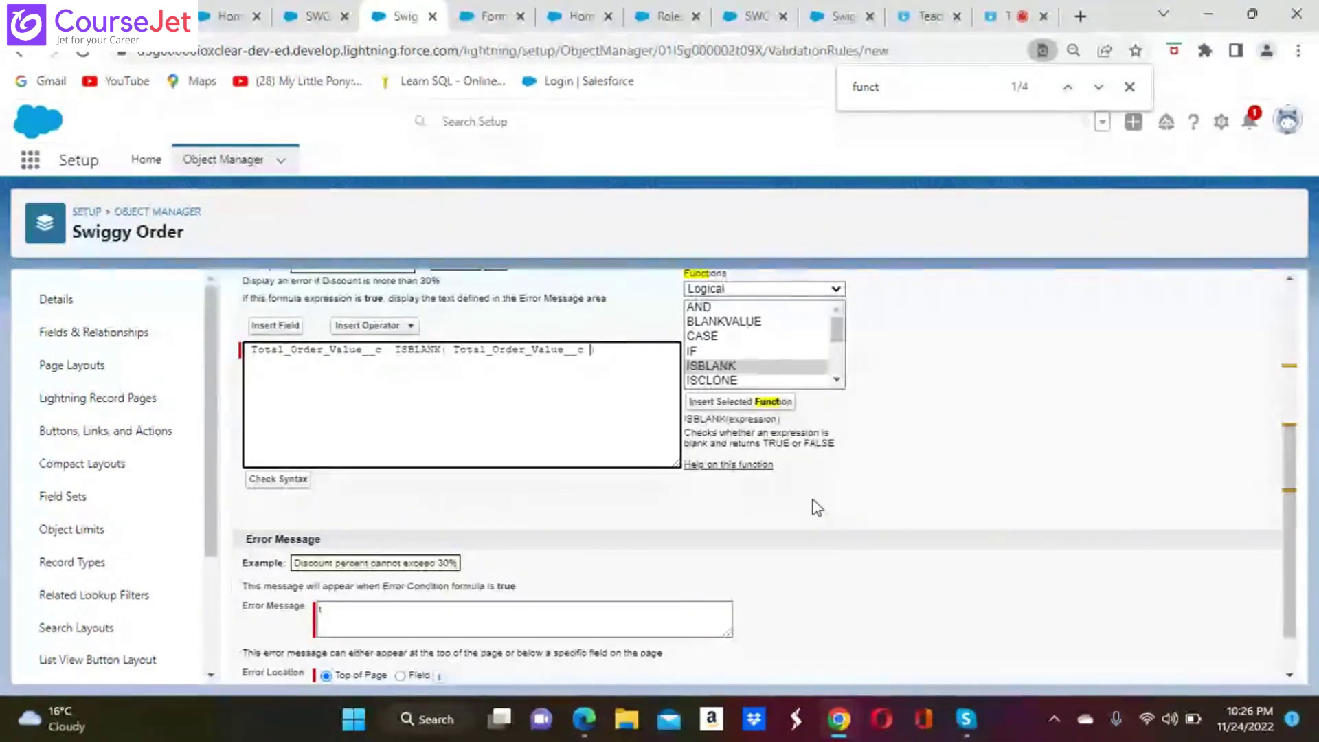
Step: Delete the leading Total_Order_Value__c before ISBLANK and check the syntax of ISBLANK( Total_Order_Value__c )
left_click(283, 481)
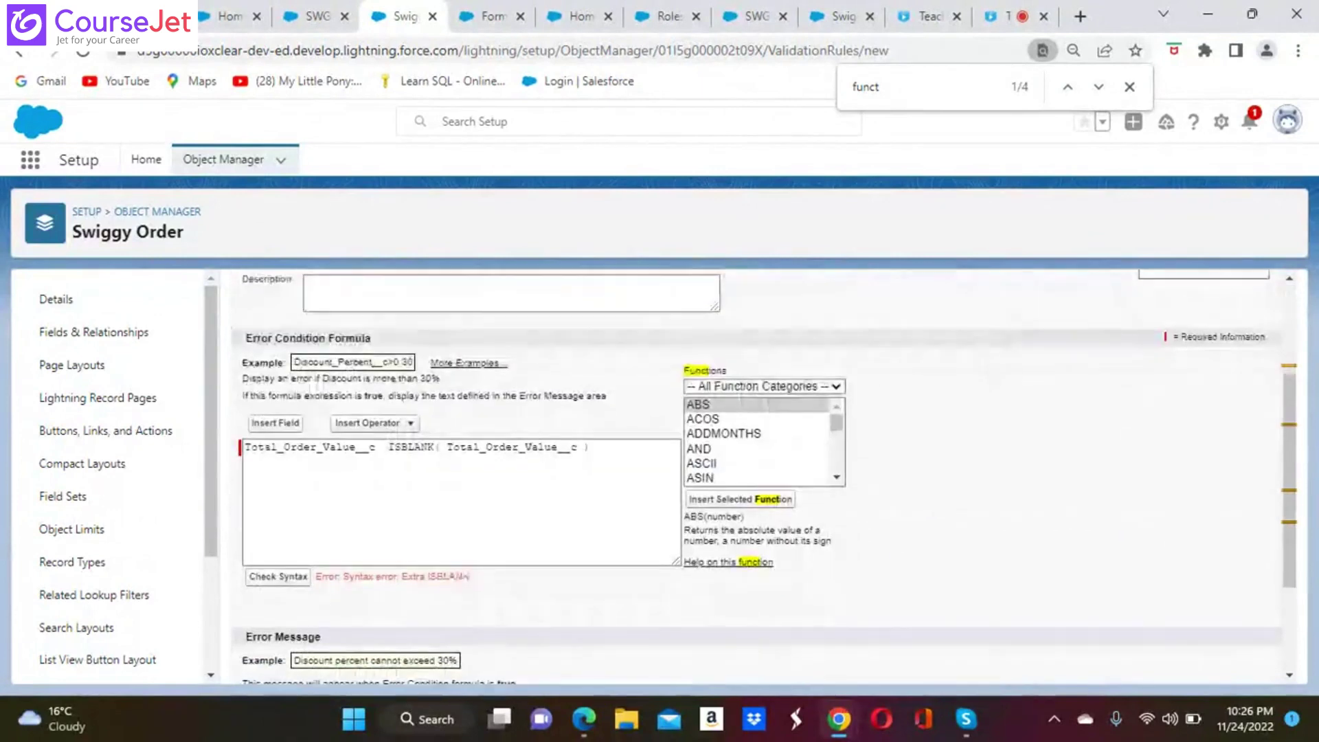
left_click(375, 447)
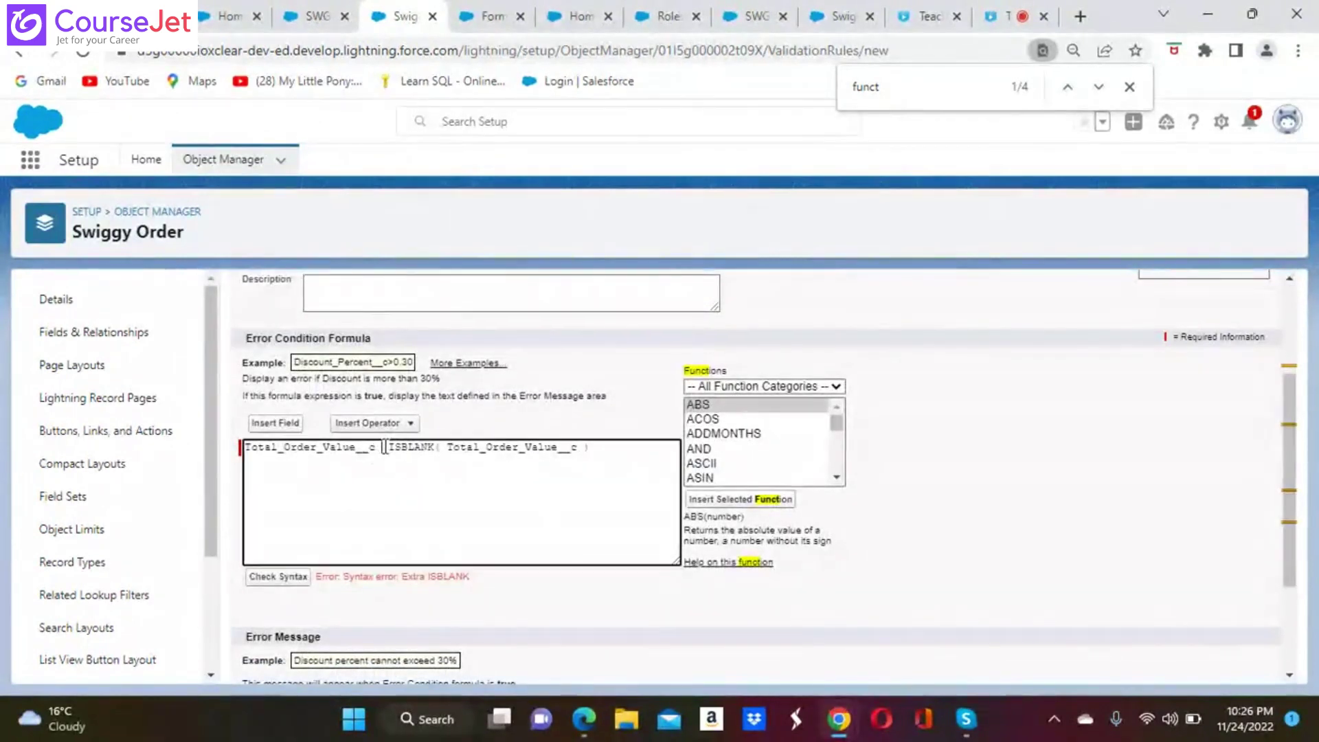
key("BackSpace")
key("BackSpace")
key("BackSpace")
key("BackSpace")
key("BackSpace")
key("BackSpace")
key("BackSpace")
key("BackSpace")
key("BackSpace")
key("BackSpace")
key("BackSpace")
key("BackSpace")
key("BackSpace")
key("BackSpace")
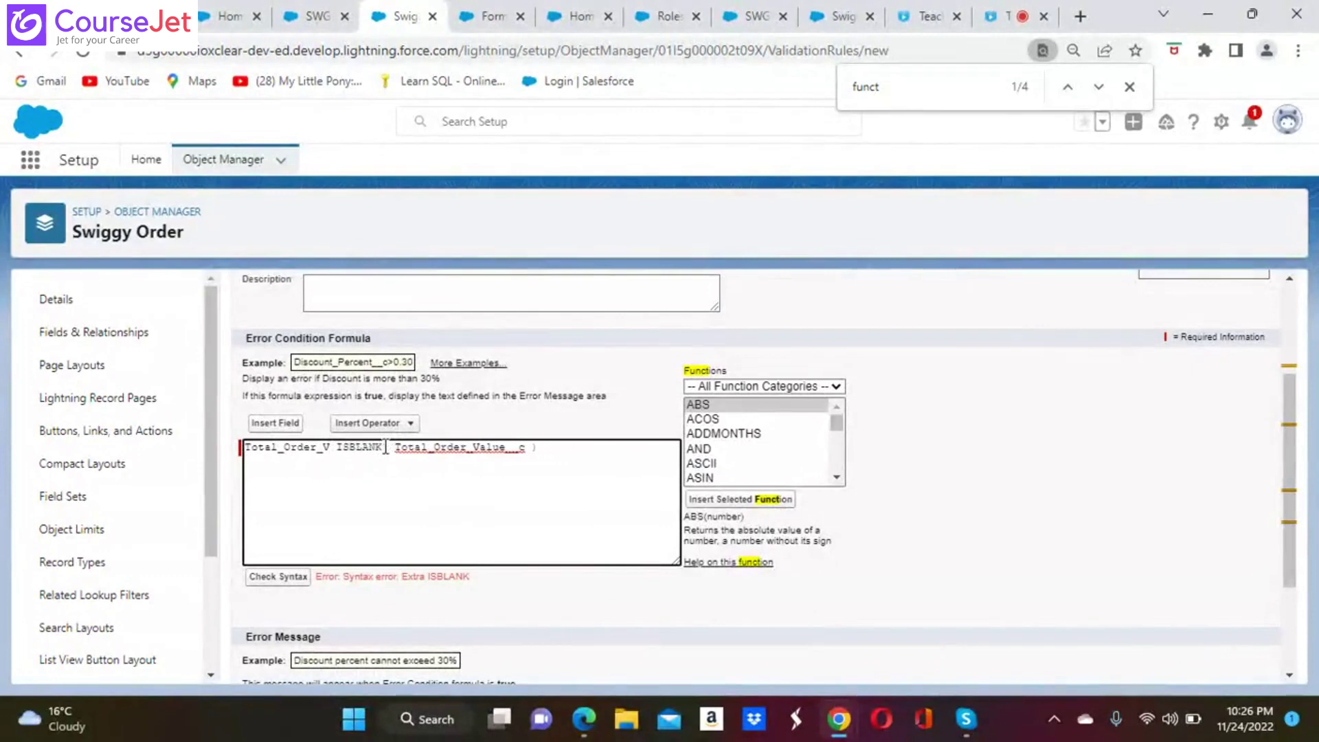
key("BackSpace")
key("BackSpace")
key("BackSpace")
key("BackSpace")
key("BackSpace")
key("BackSpace")
key("BackSpace")
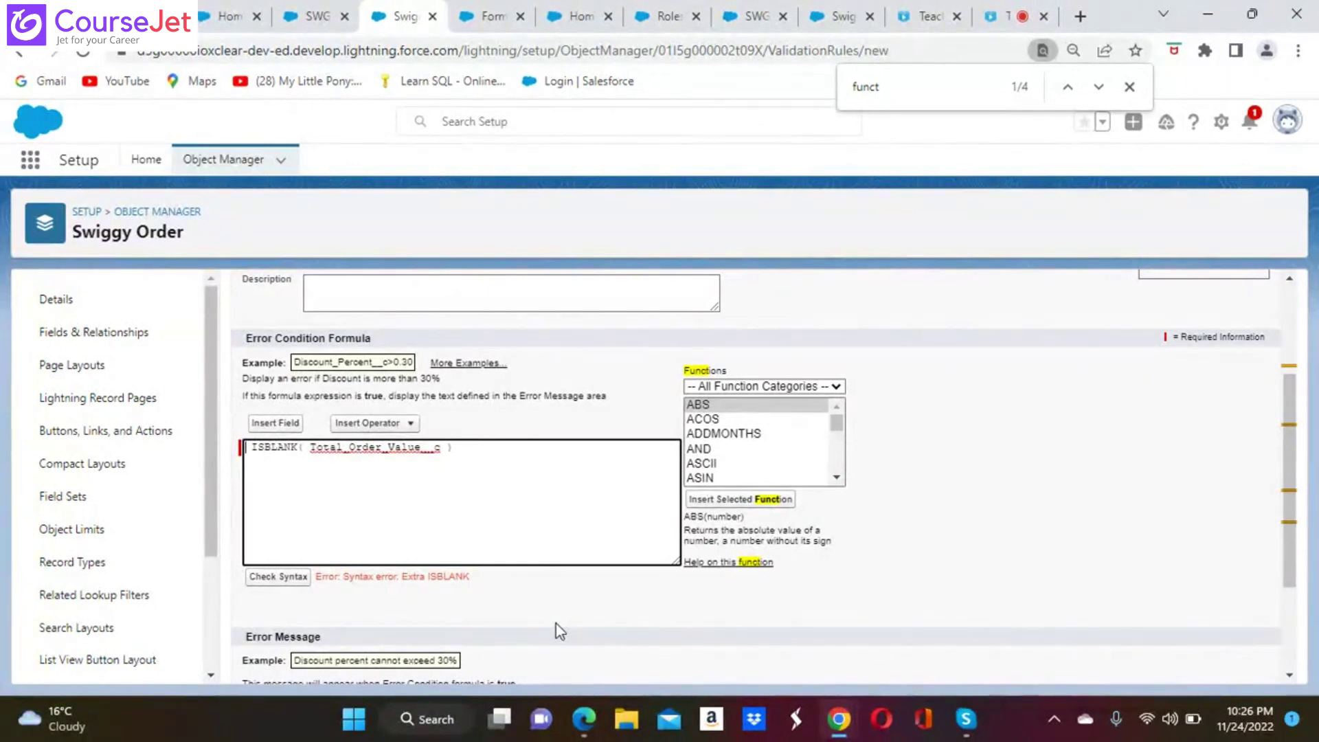
left_click(286, 581)
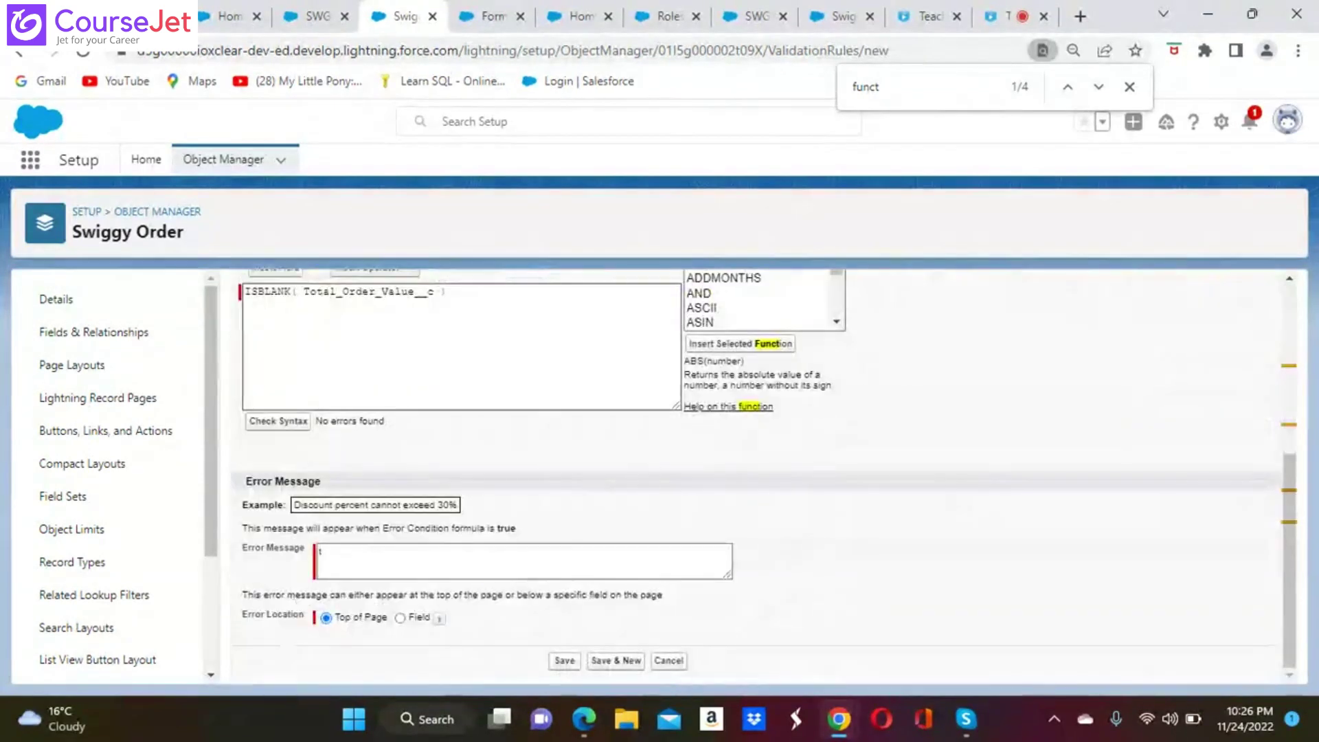
Step: Enter the error message "Total Order Value Souldn't Be Blank" and try to save the validation rule
left_click(326, 549)
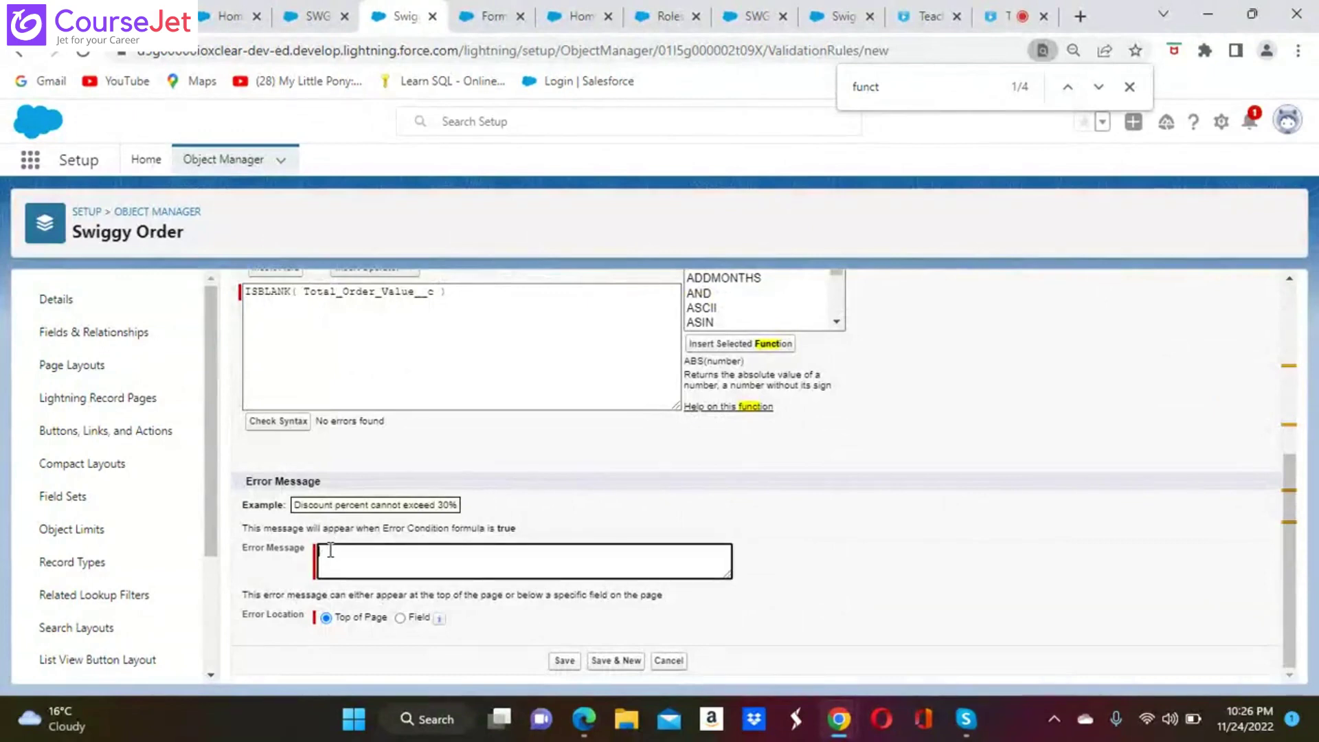
type("Total Order Value Souldn't Be B")
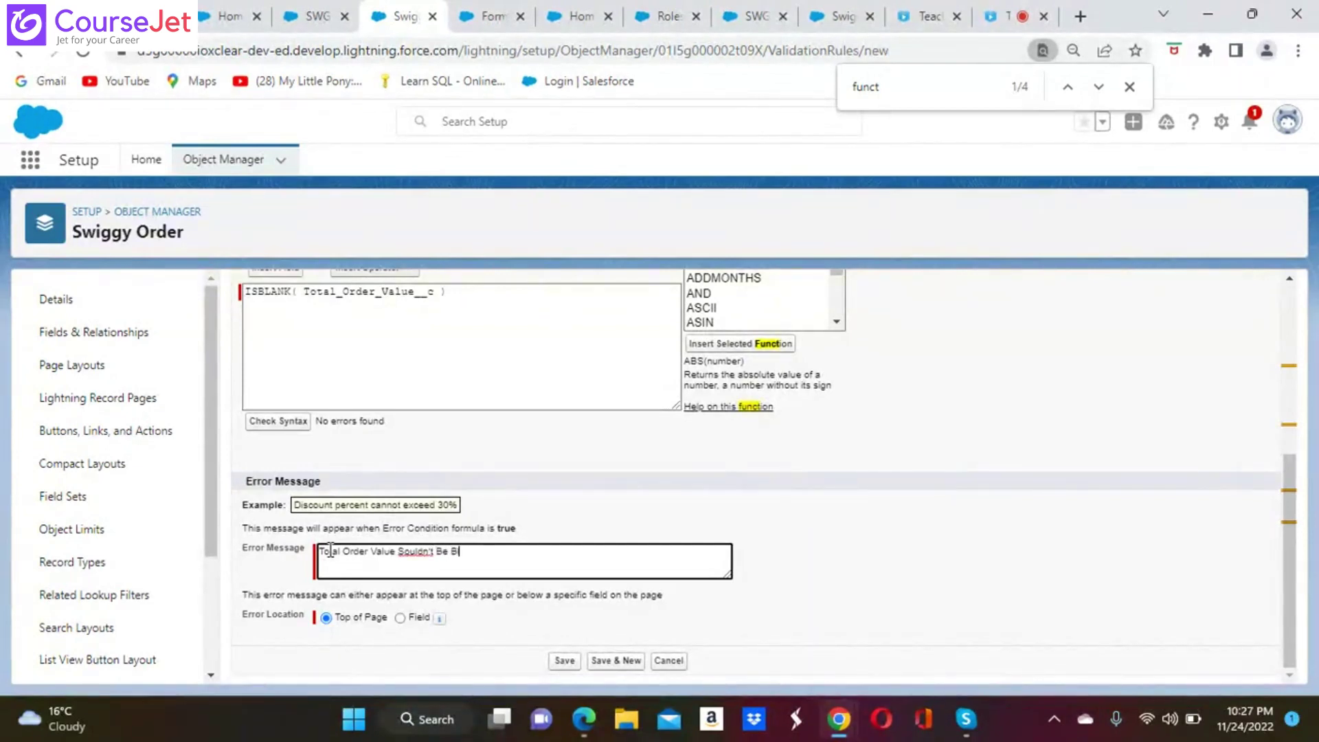
type("k")
left_click(564, 662)
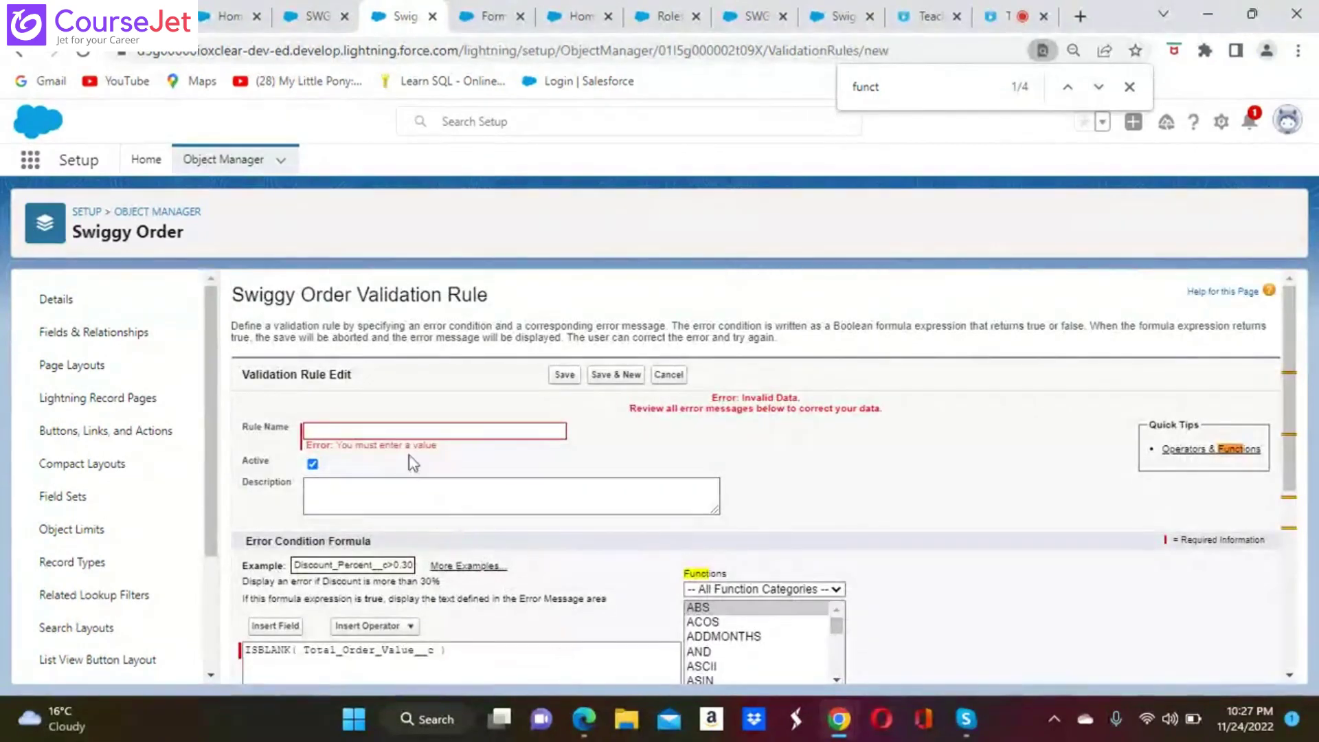
Step: Name the validation rule "Validate Total Order Value"
left_click(409, 430)
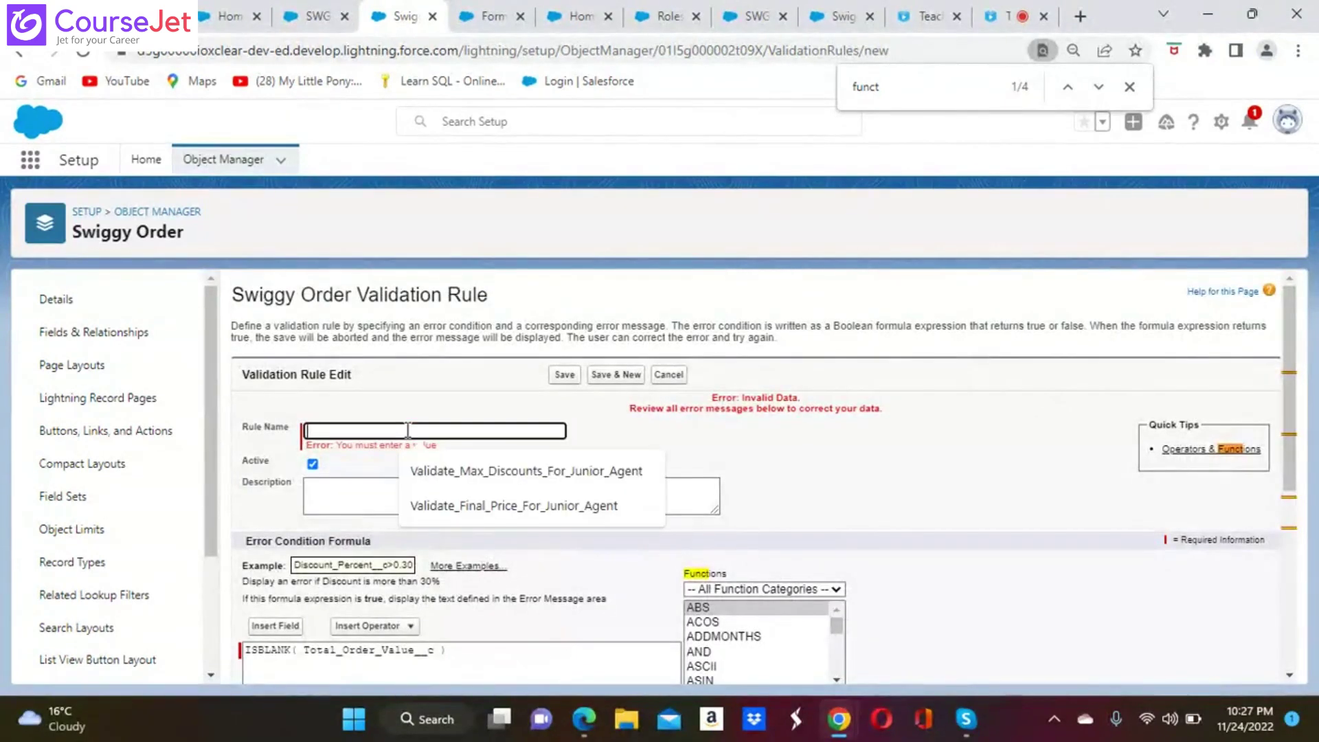
type("Vali")
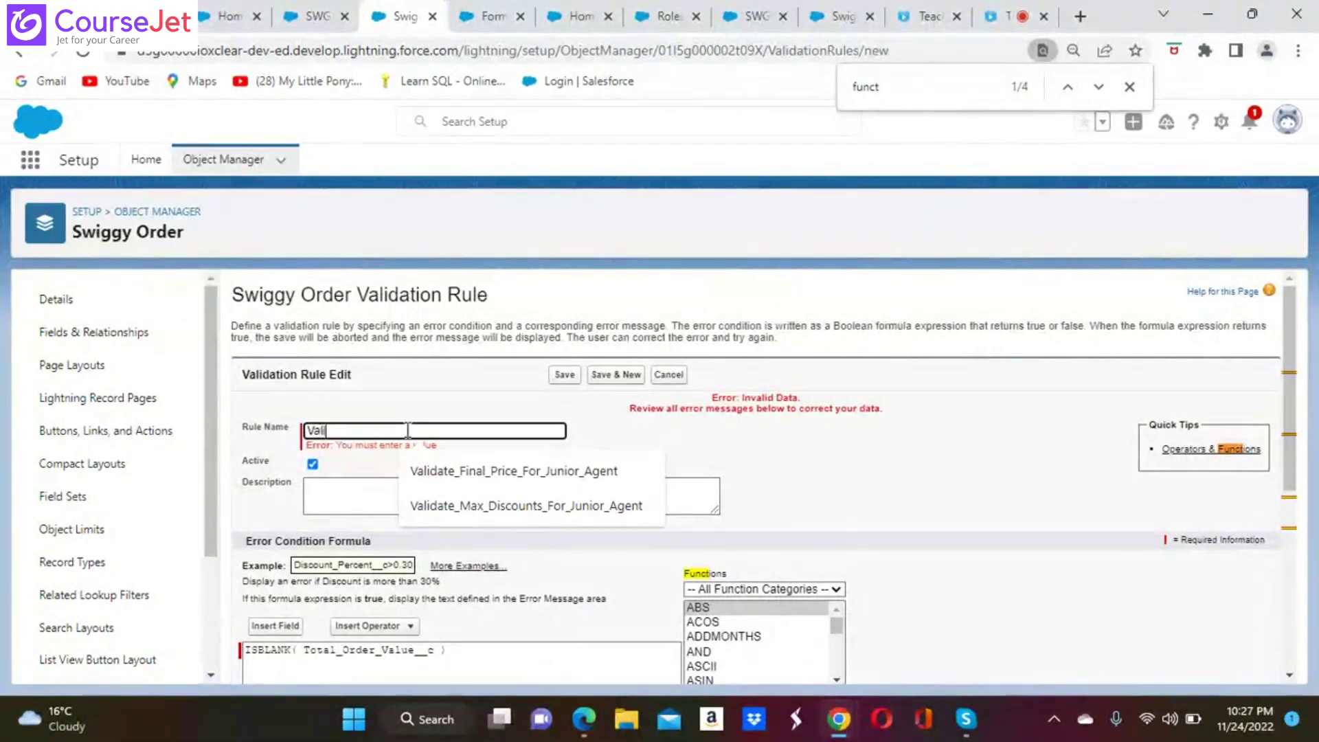
type("date ")
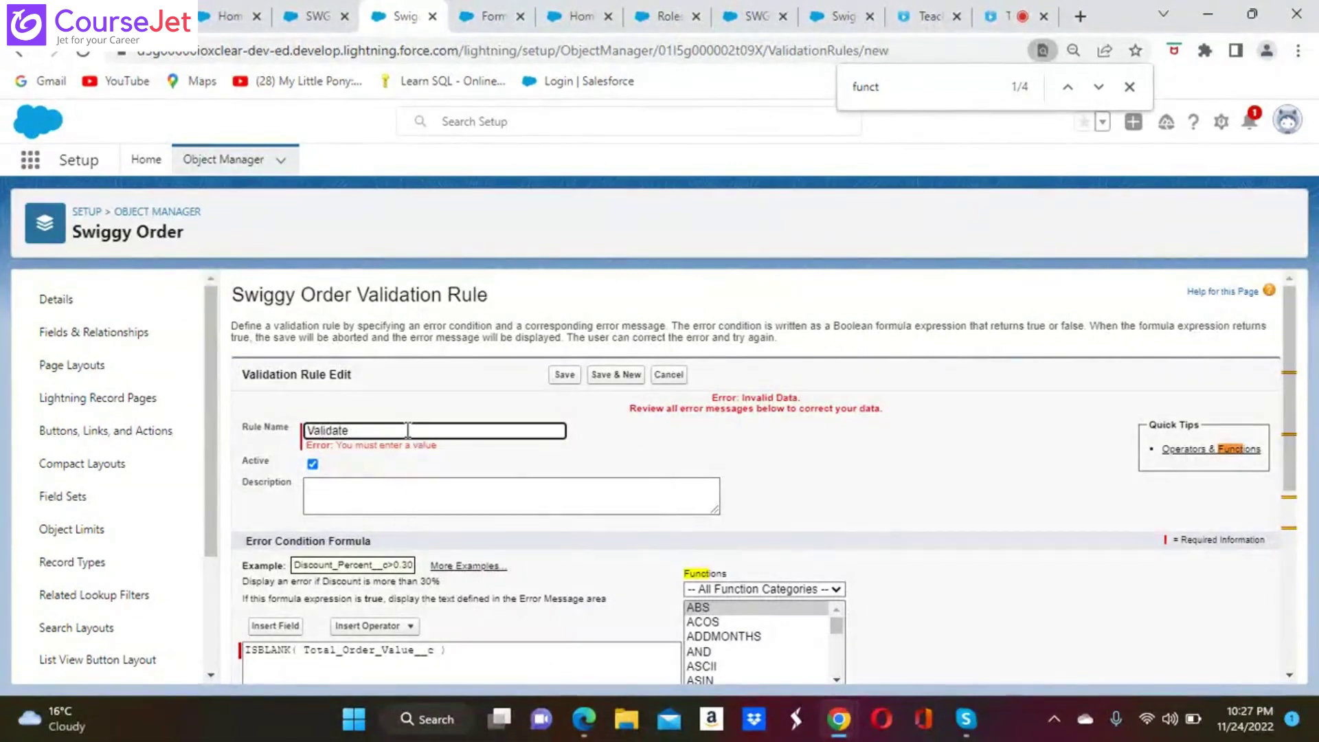
type("To")
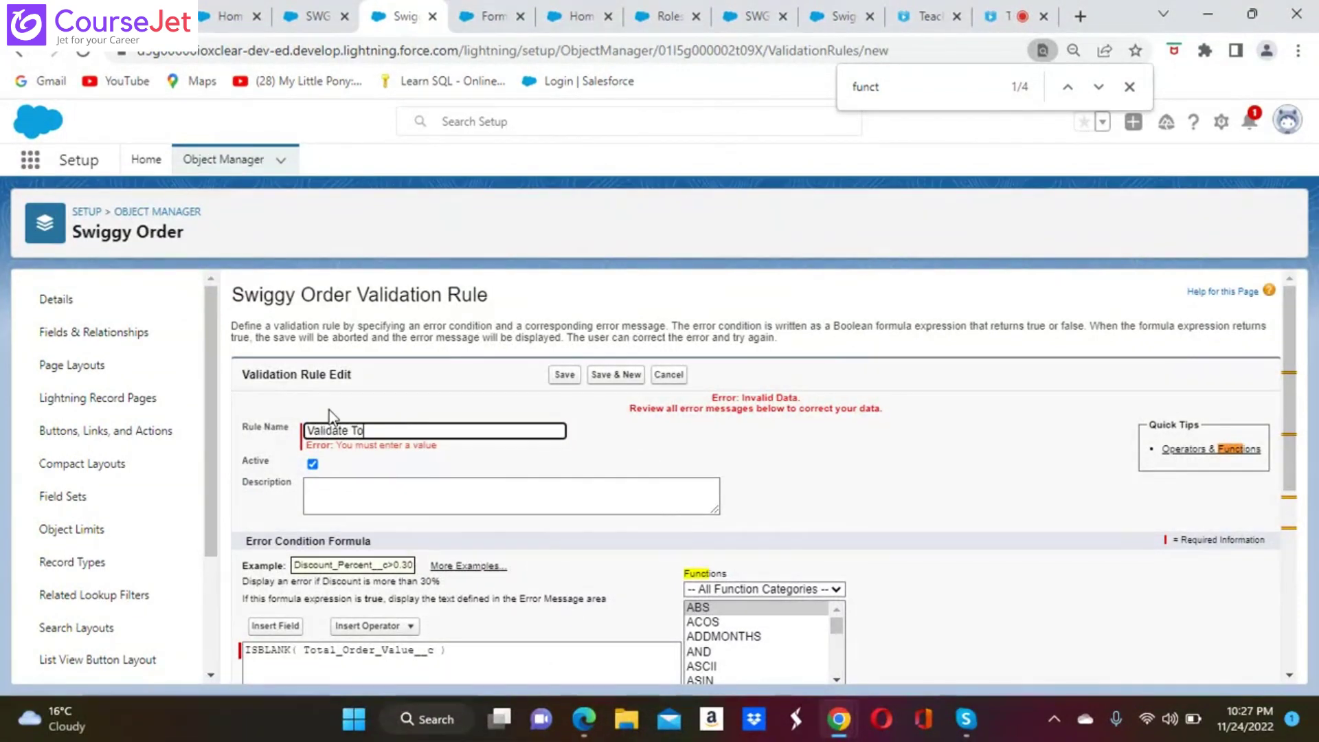
type("tal Order V")
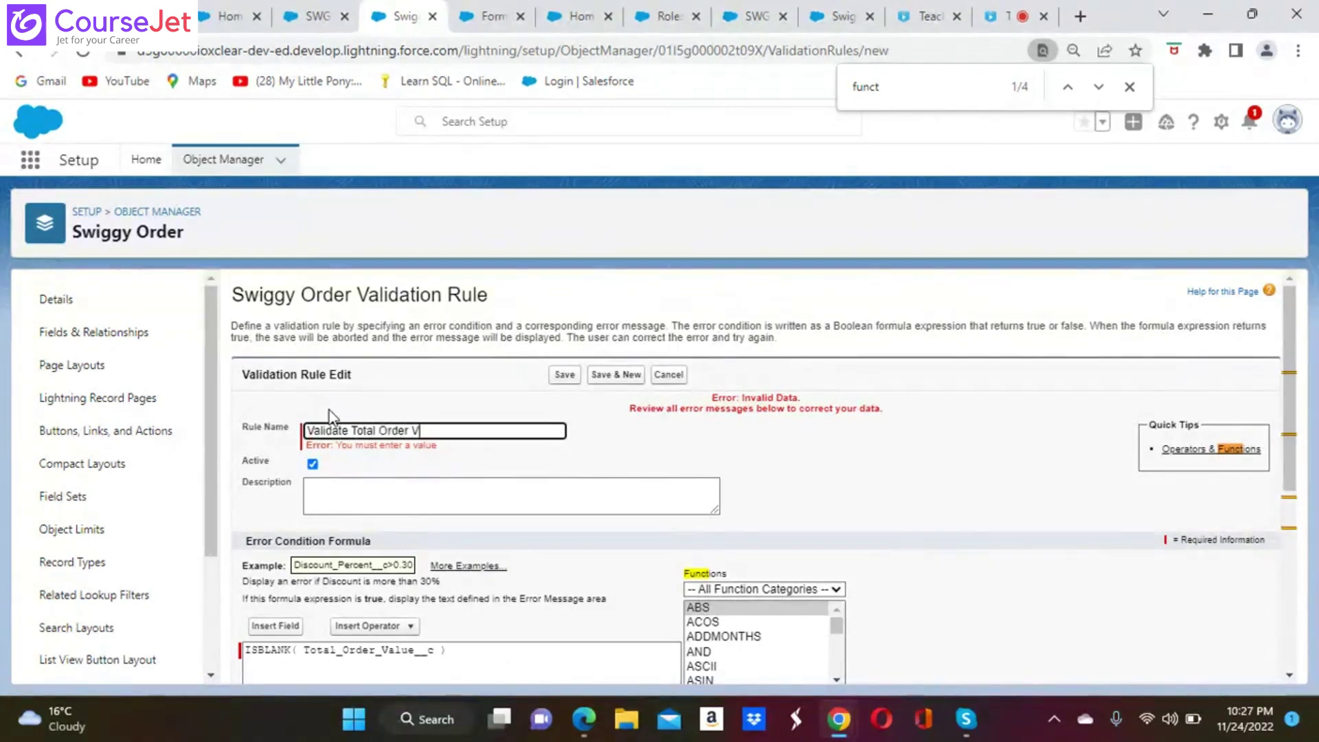
type("alue")
Step: Correct the misspelled "Souldn't" to "Shouldn't" in the error message and save the validation rule
scroll(588, 300, "down", 5)
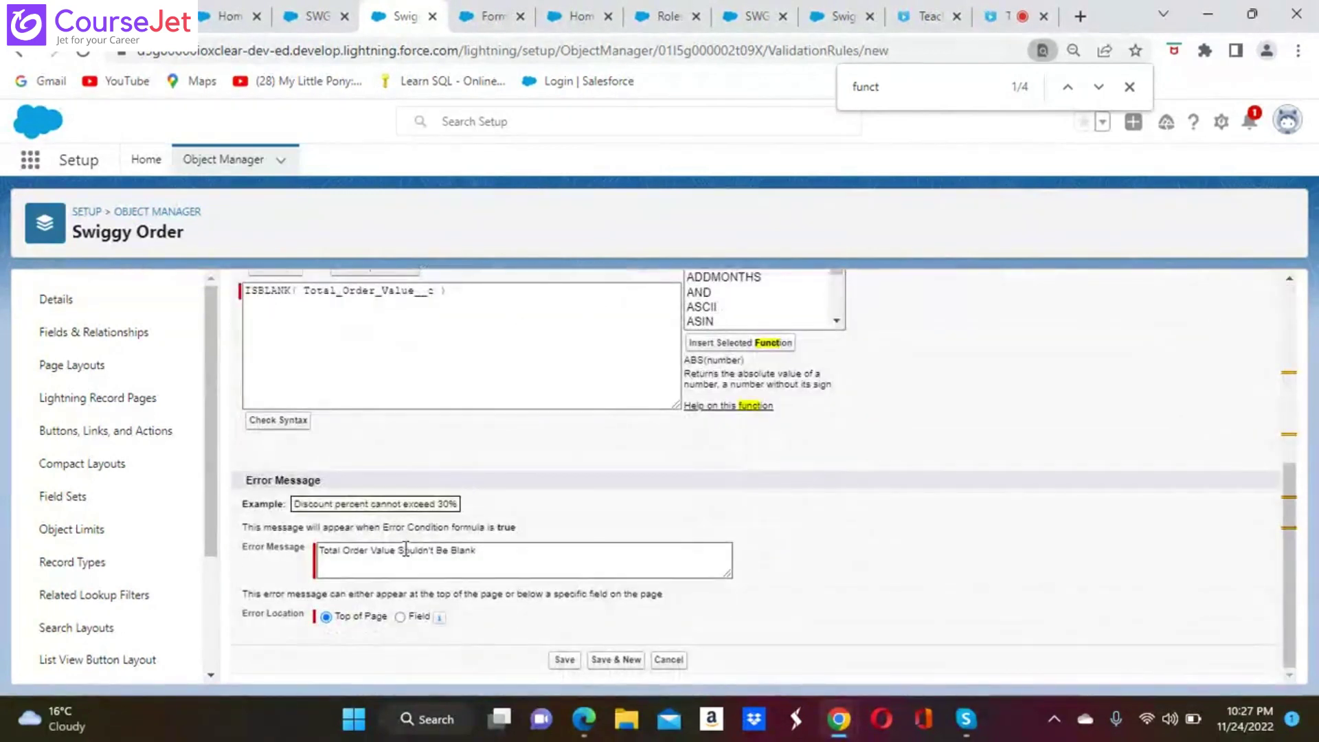
left_click(404, 552)
type("h")
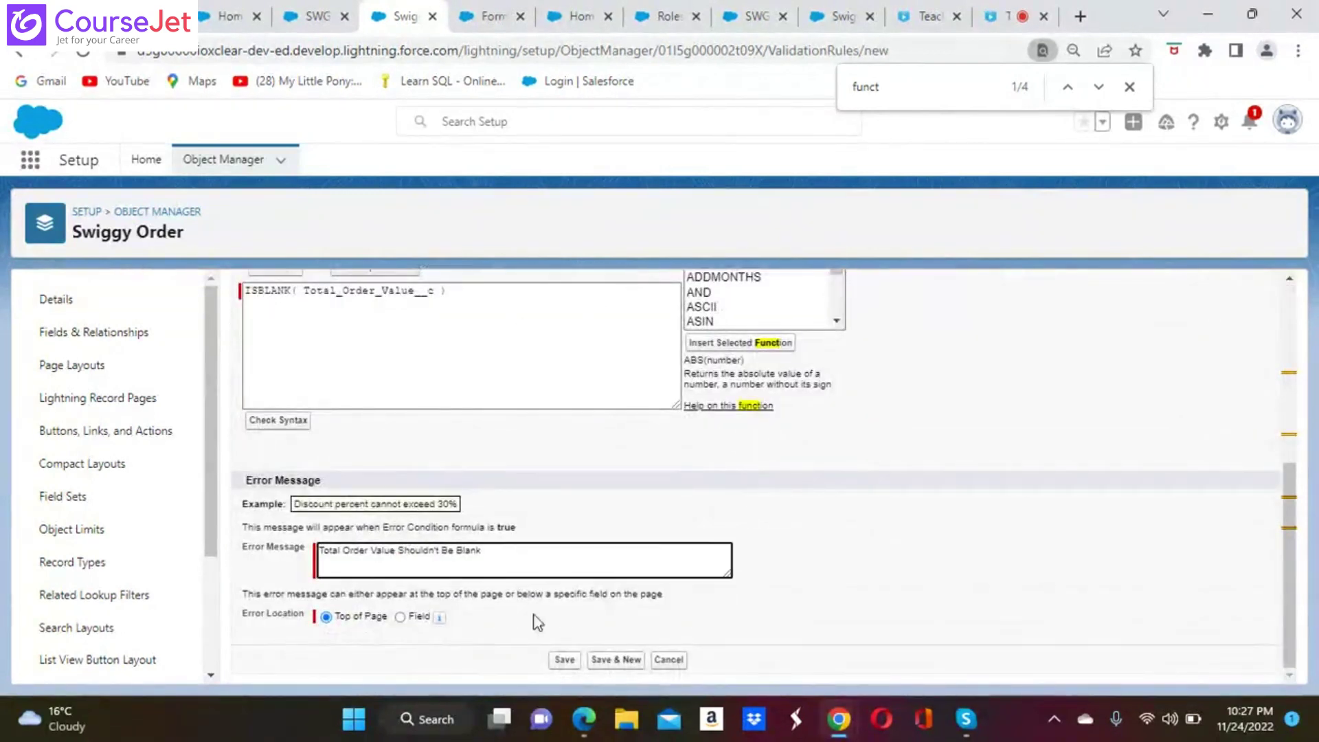
left_click(564, 660)
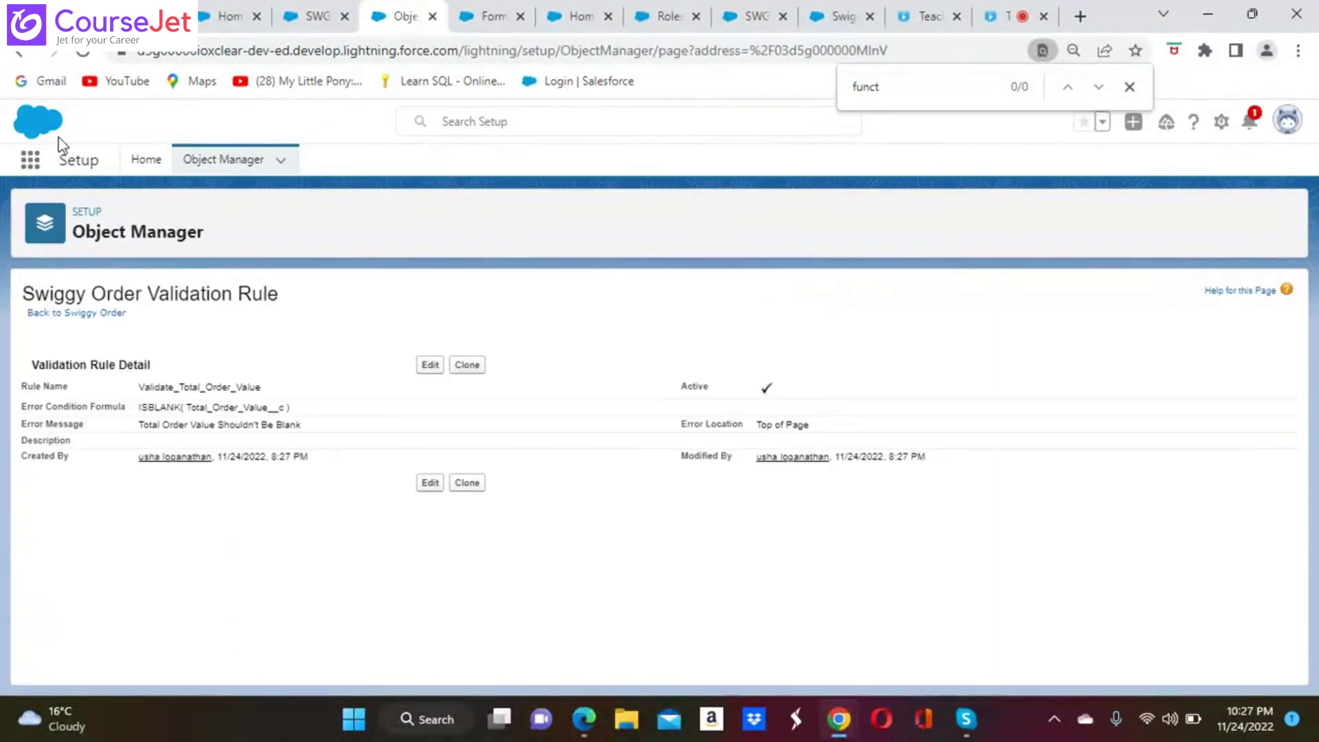
Step: Search the apps and items for "sw" and open the Swiggy Orders list
left_click(31, 160)
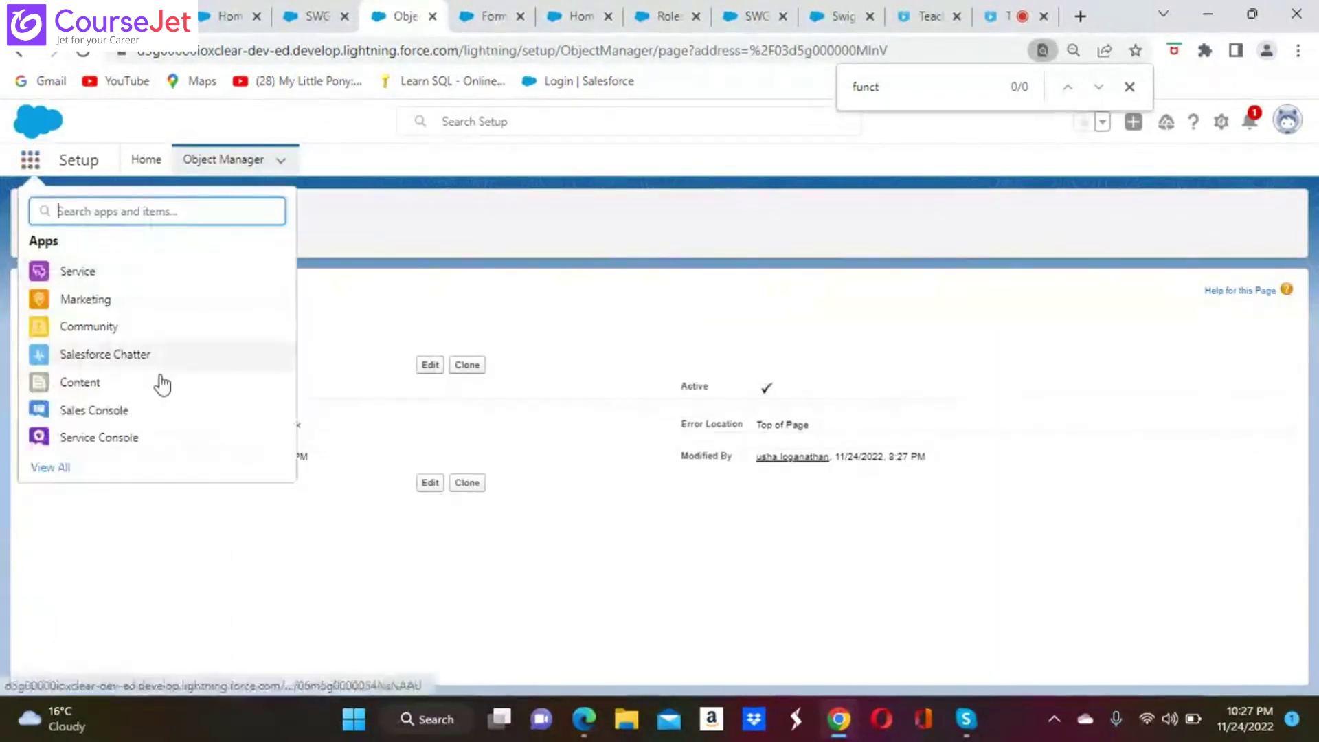
type("sw")
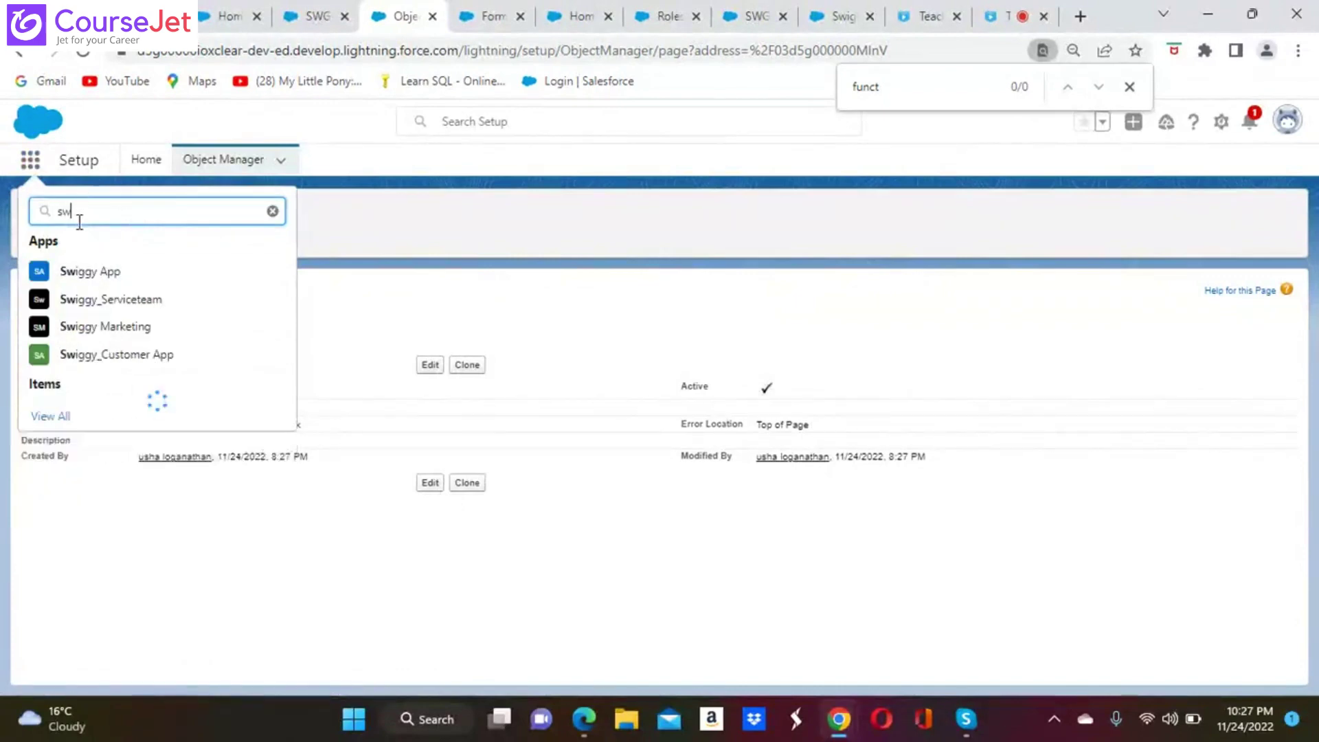
left_click(83, 413)
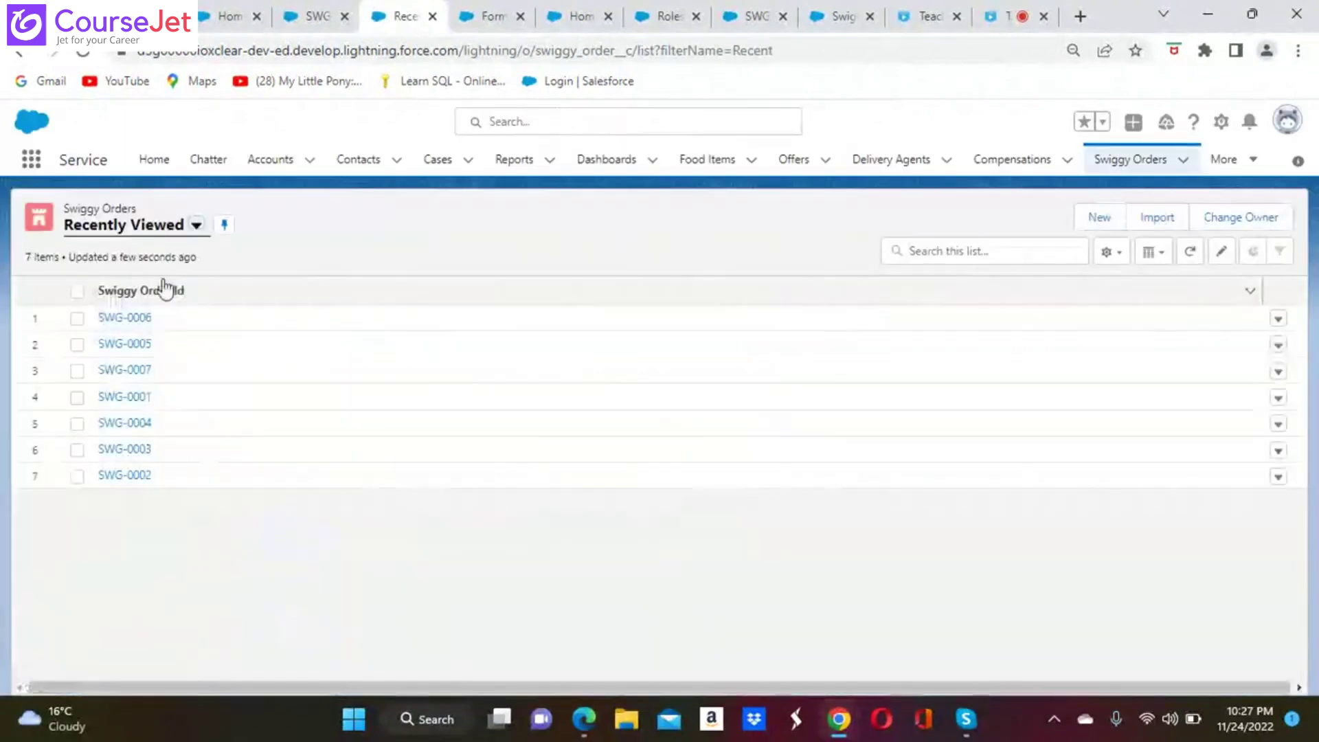
Step: Open the first recently viewed Swiggy order, clear its Total Order Value and try to save the record
left_click(141, 320)
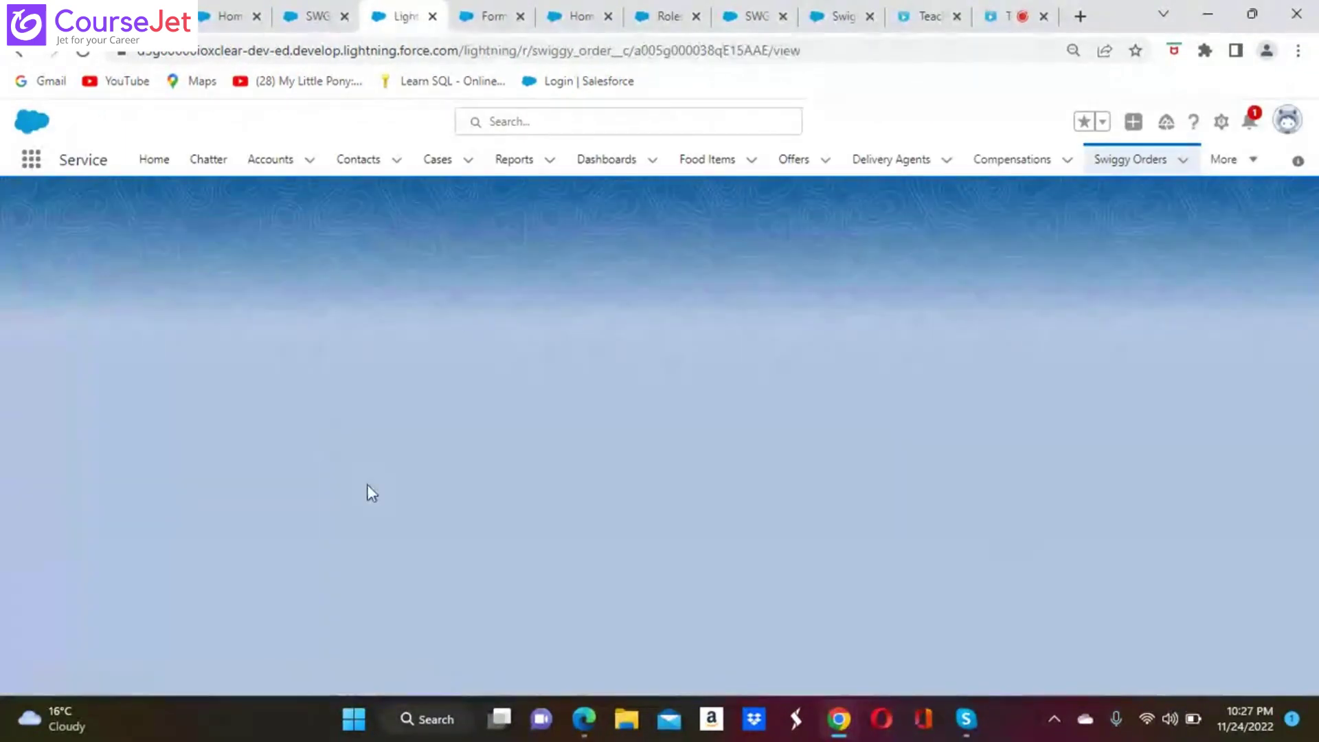
scroll(286, 569, "down", 3)
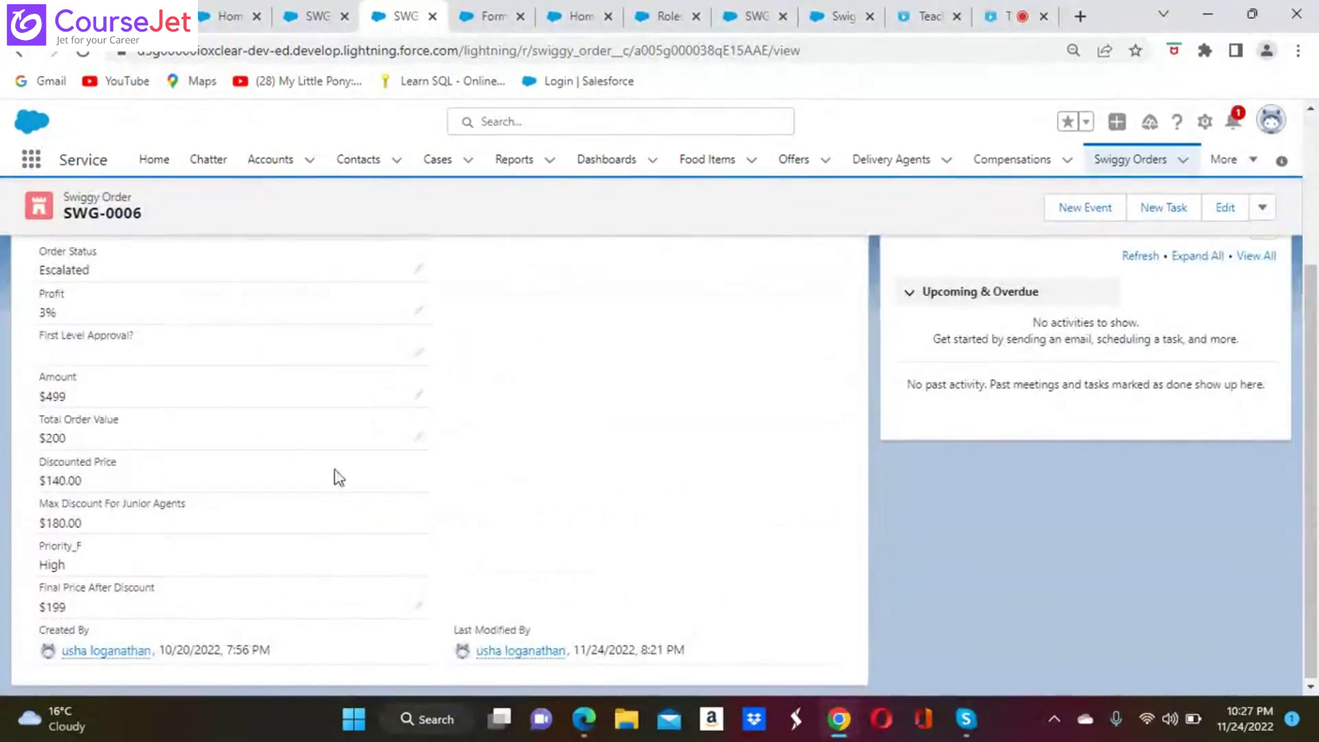
left_click(416, 438)
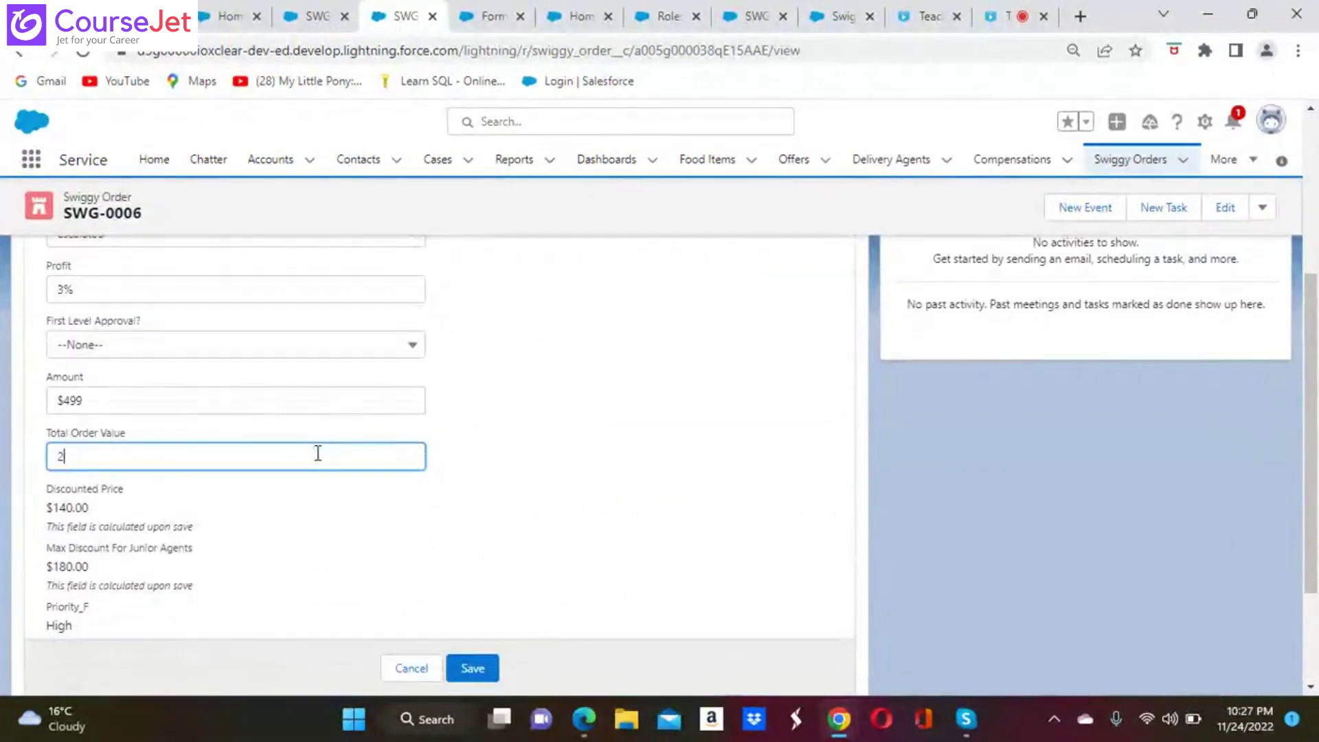
left_click(471, 673)
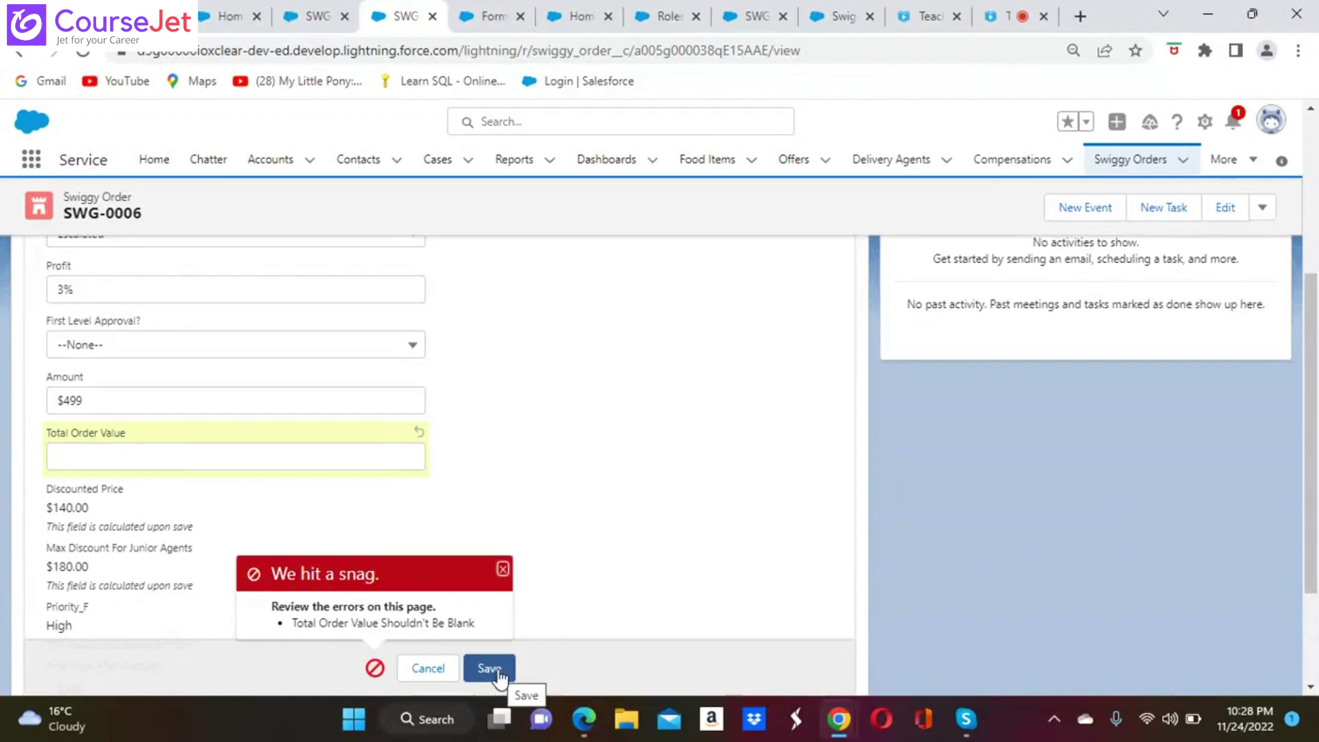
left_click(496, 671)
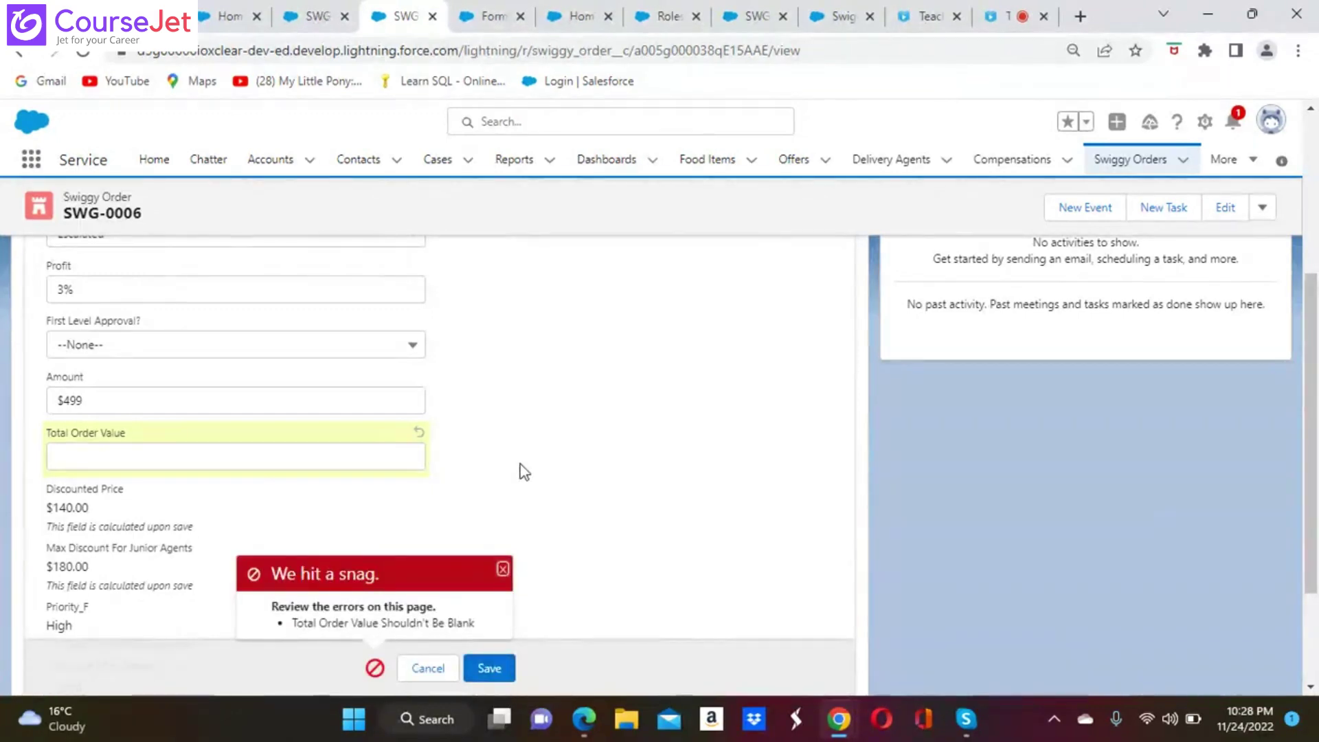
scroll(524, 472, "down", 3)
scroll(636, 415, "up", 4)
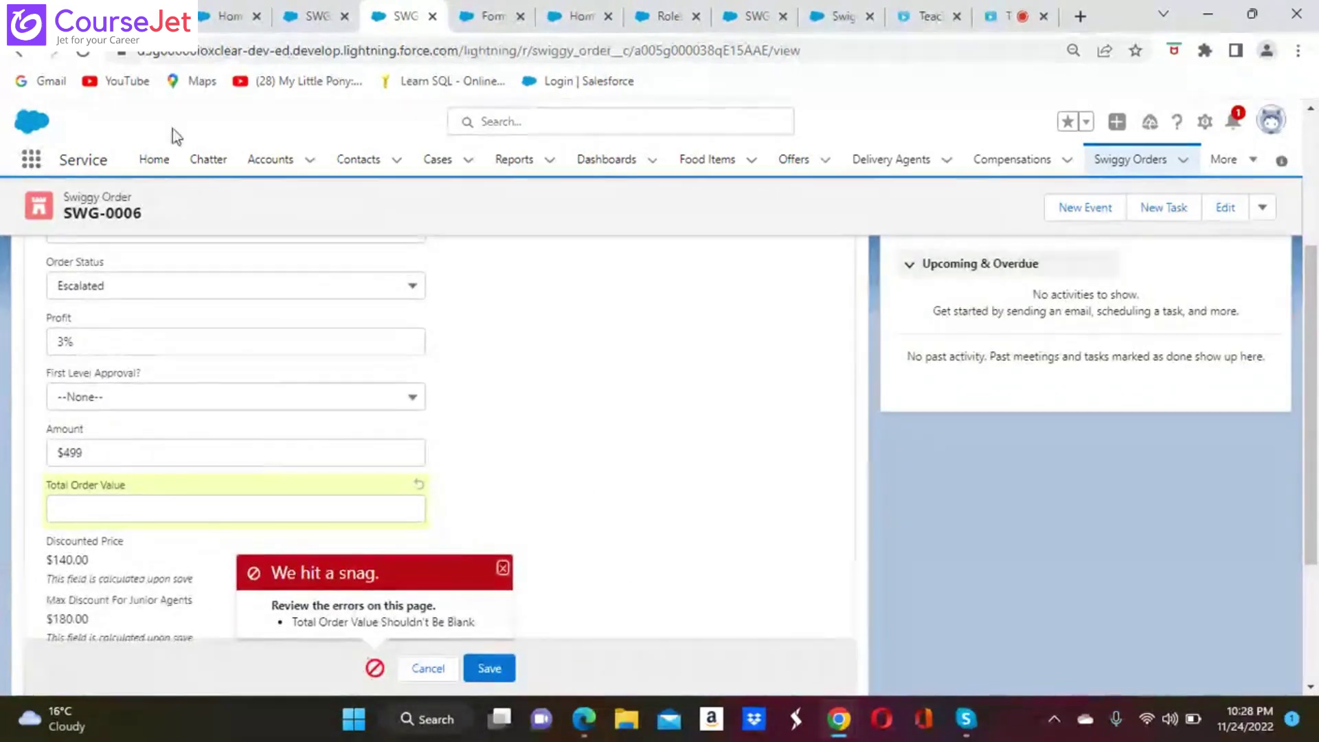
Step: Open Setup from the Service app's home page and go to the Object Manager
left_click(749, 12)
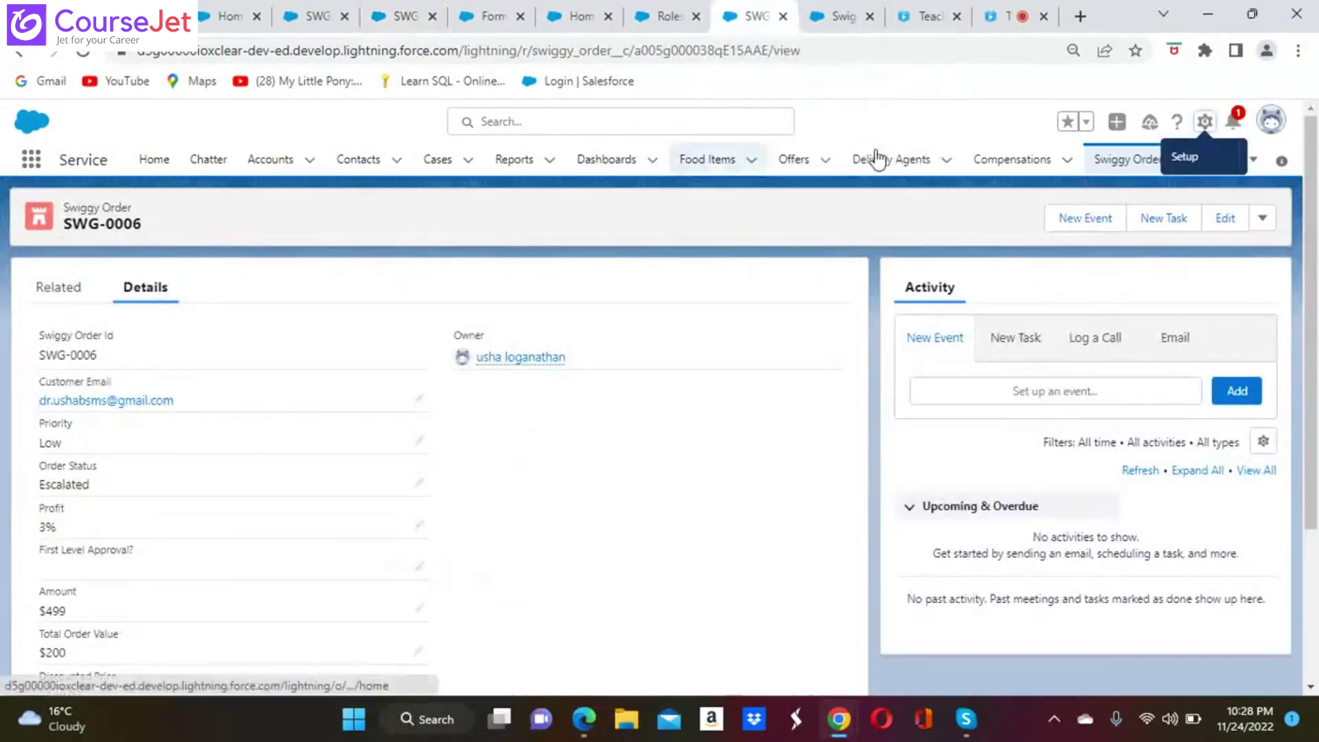
left_click_drag(668, 15, 584, 15)
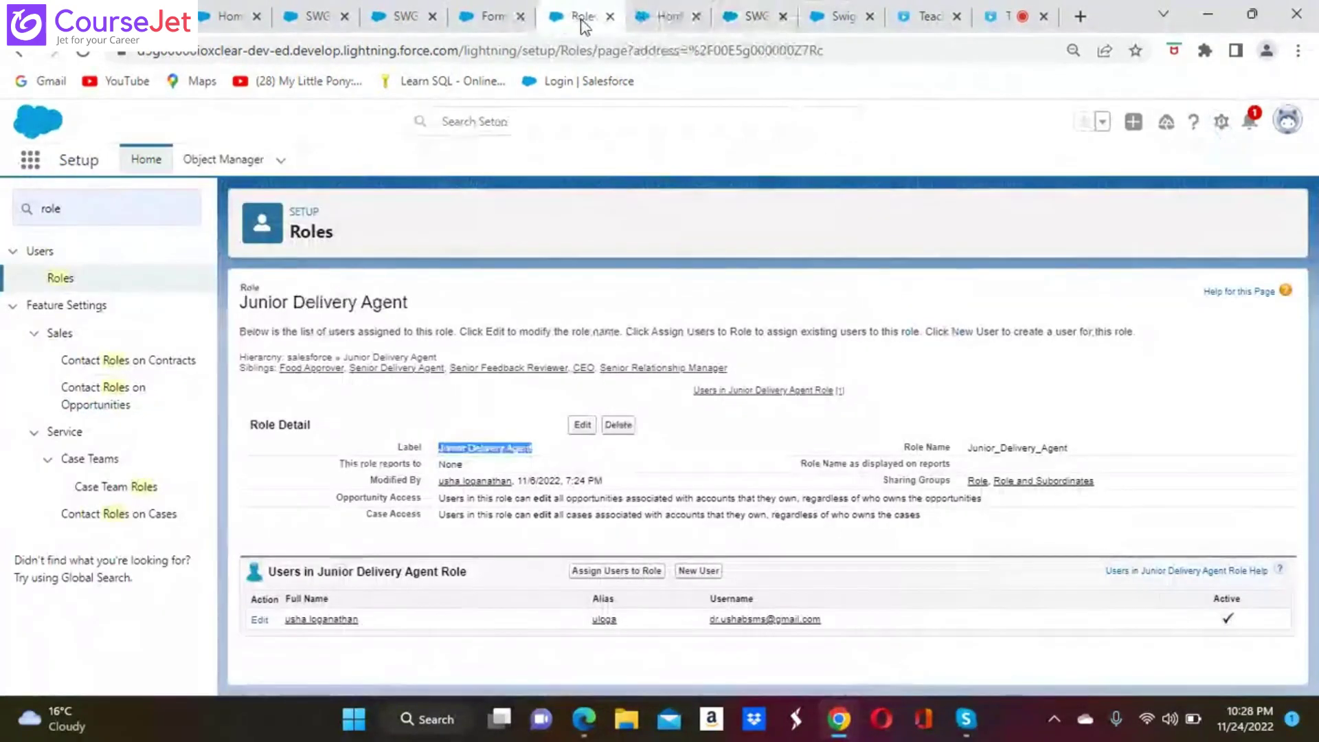
left_click(680, 18)
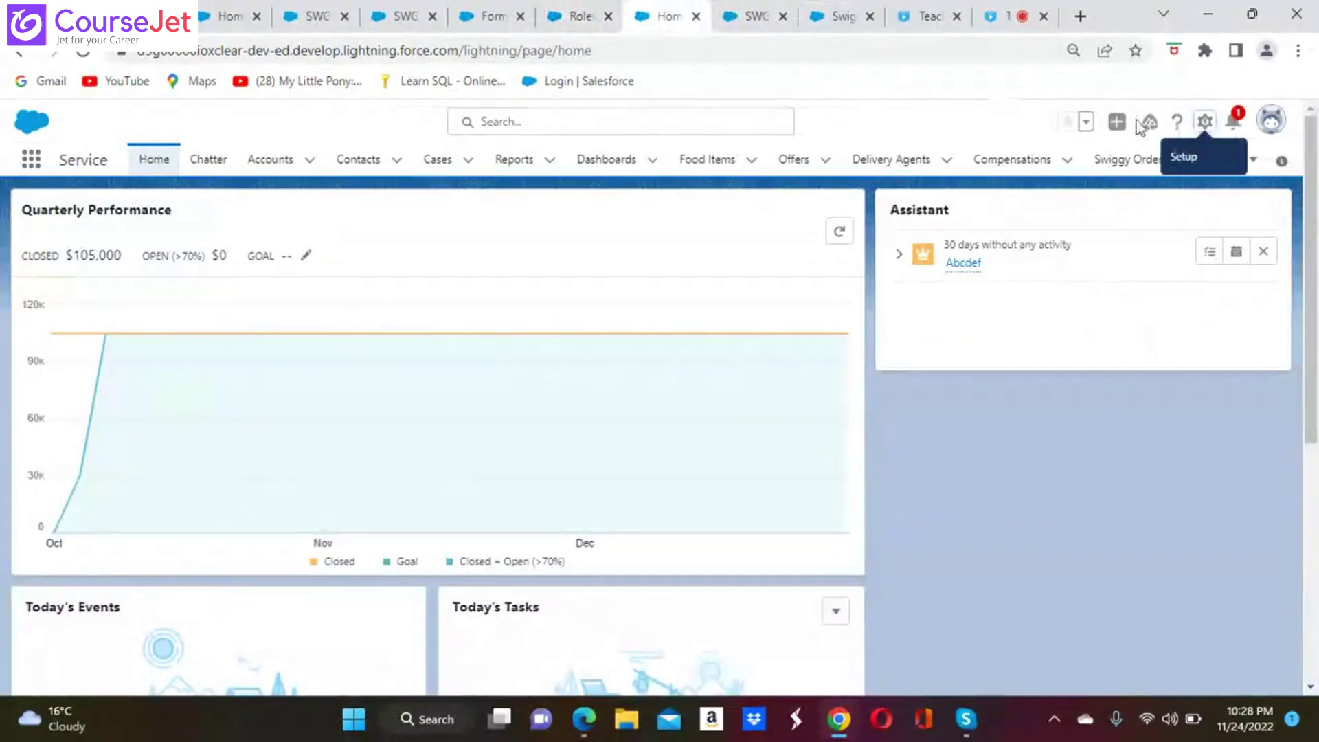
left_click(1204, 122)
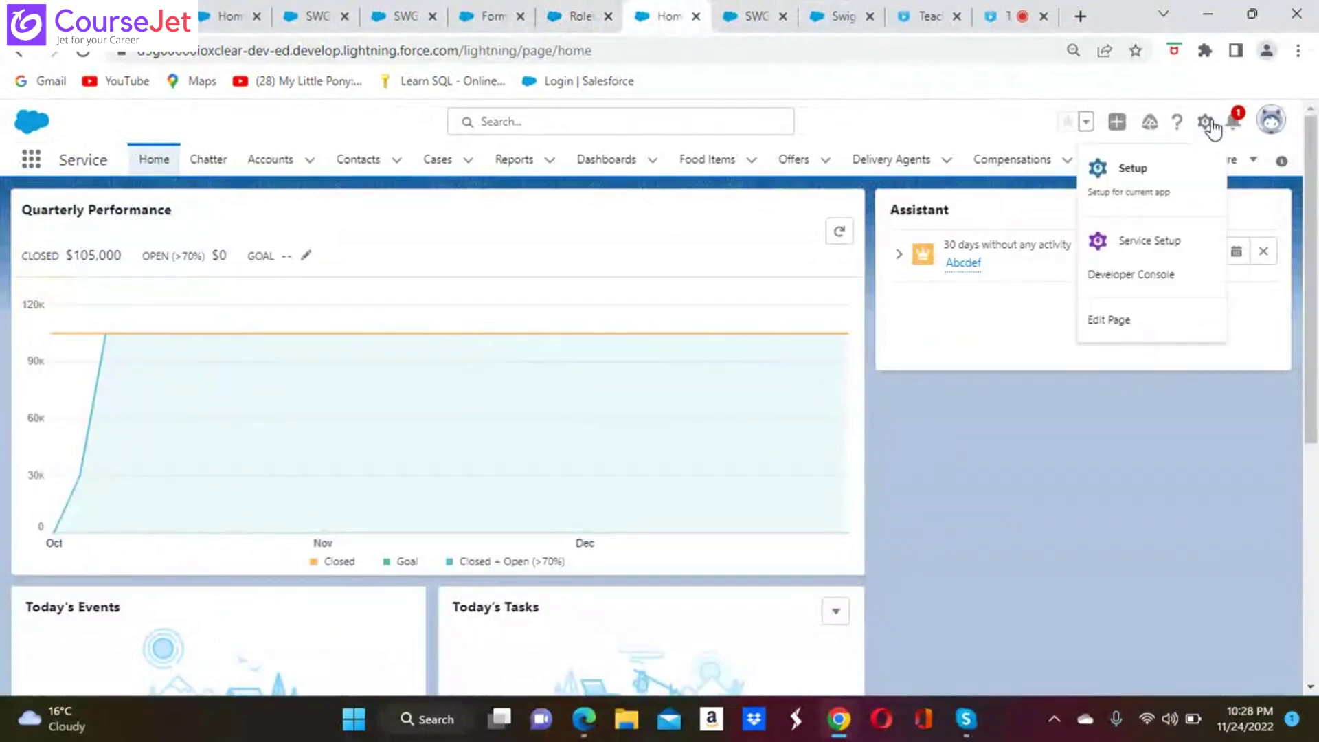
left_click(1145, 177)
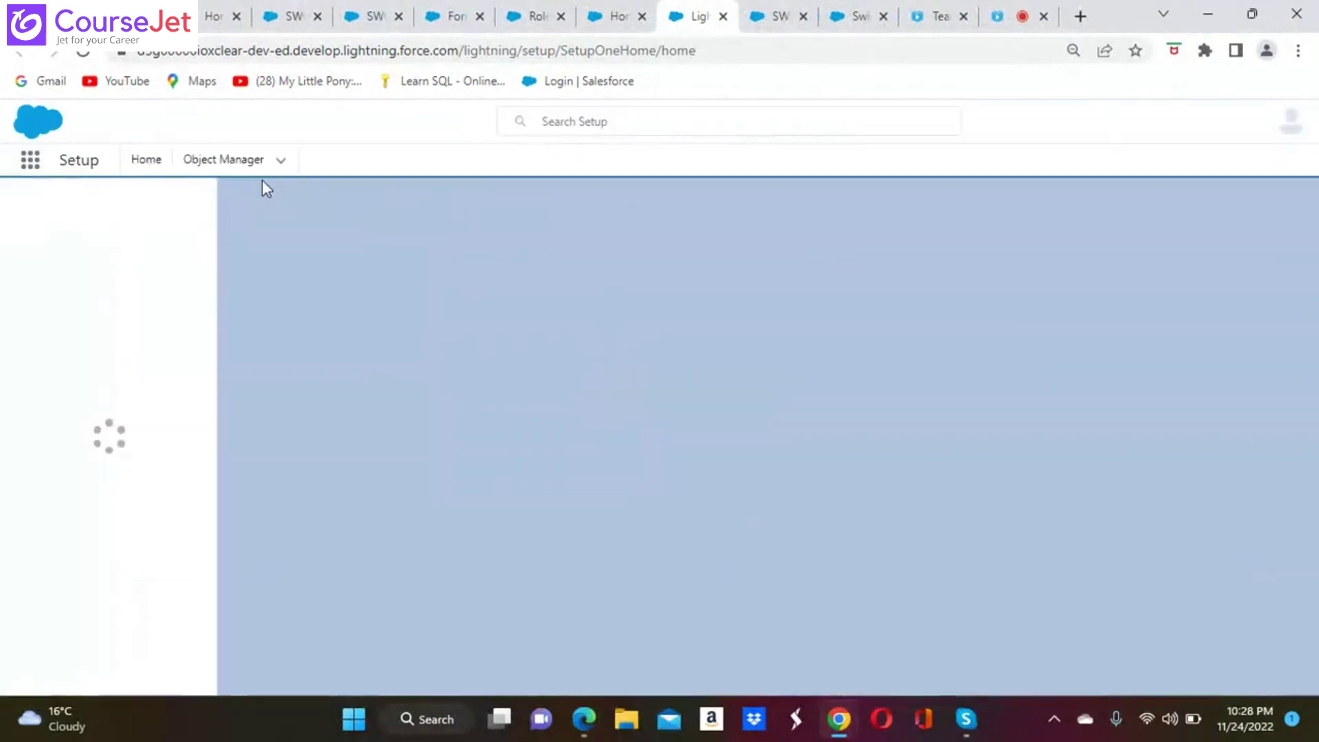
left_click(237, 163)
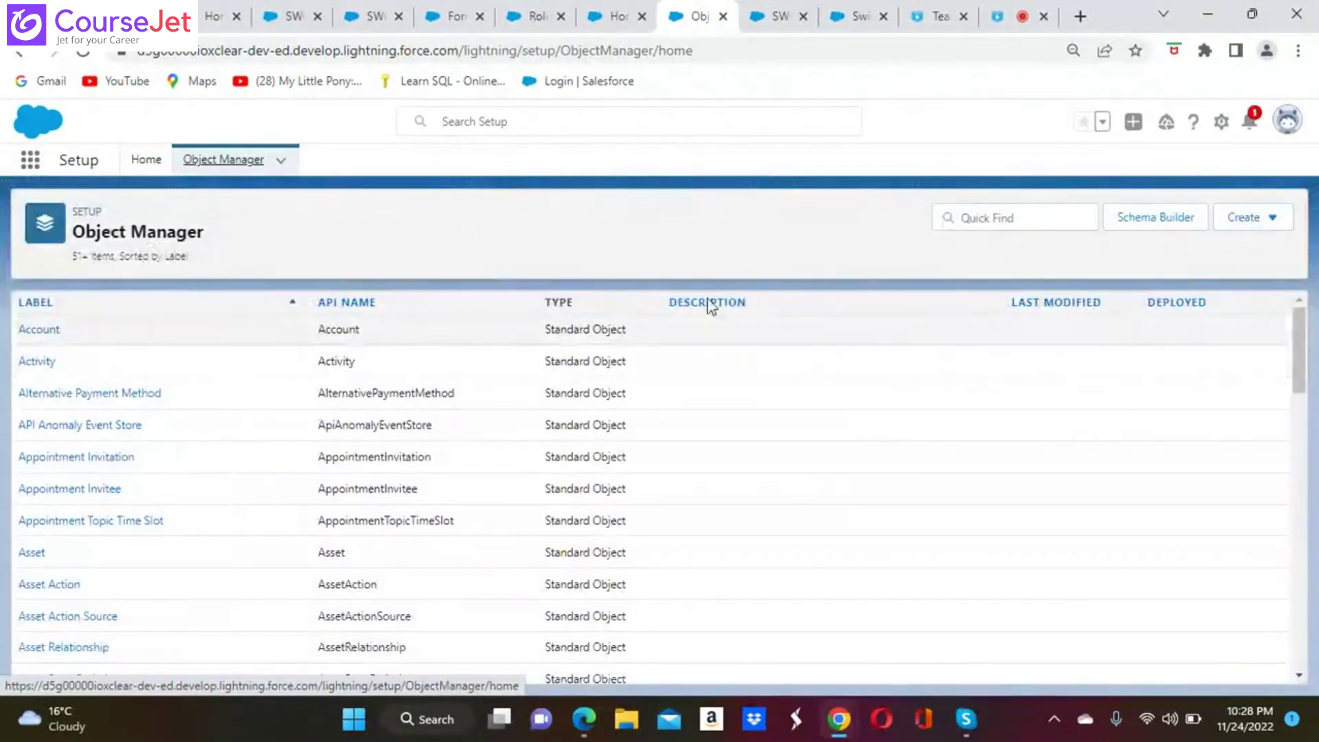
Step: Search the objects for "sw" and open the validation rules of the Swiggy Order object
left_click(997, 225)
type("sw")
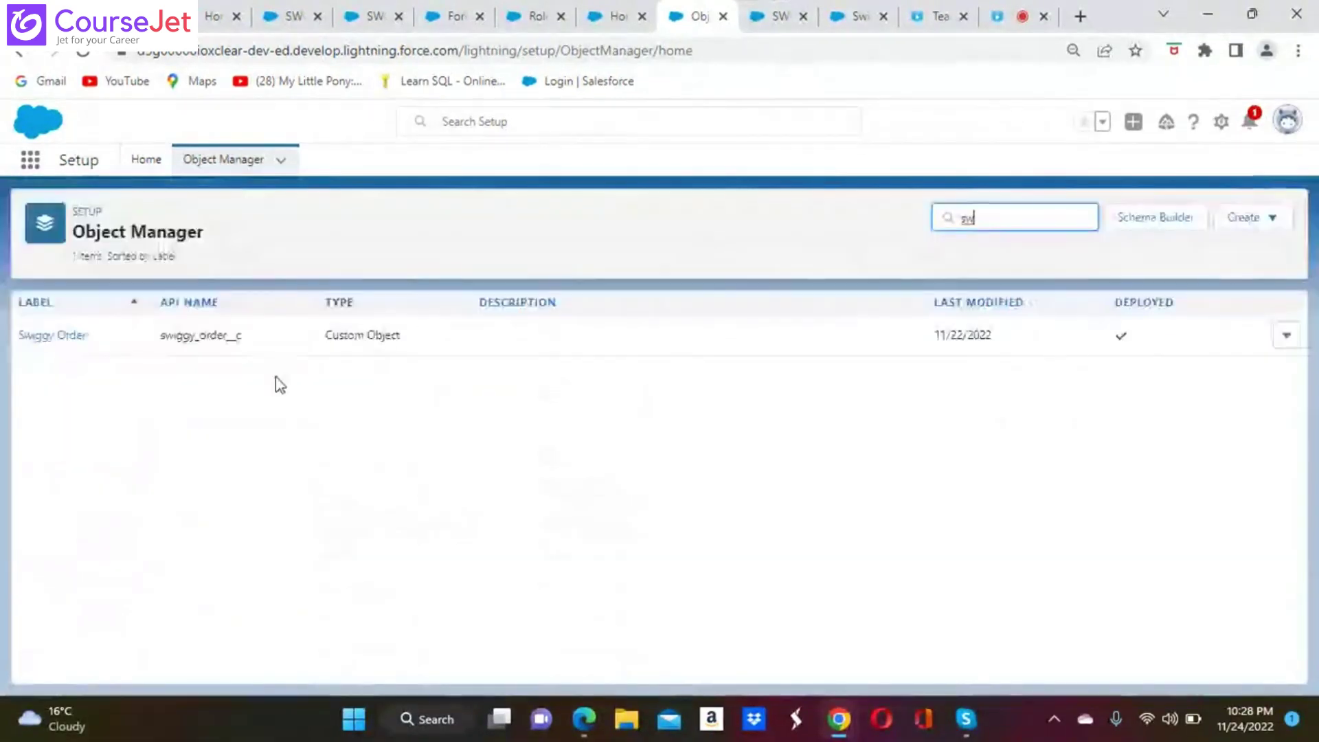
left_click(53, 338)
scroll(126, 547, "down", 3)
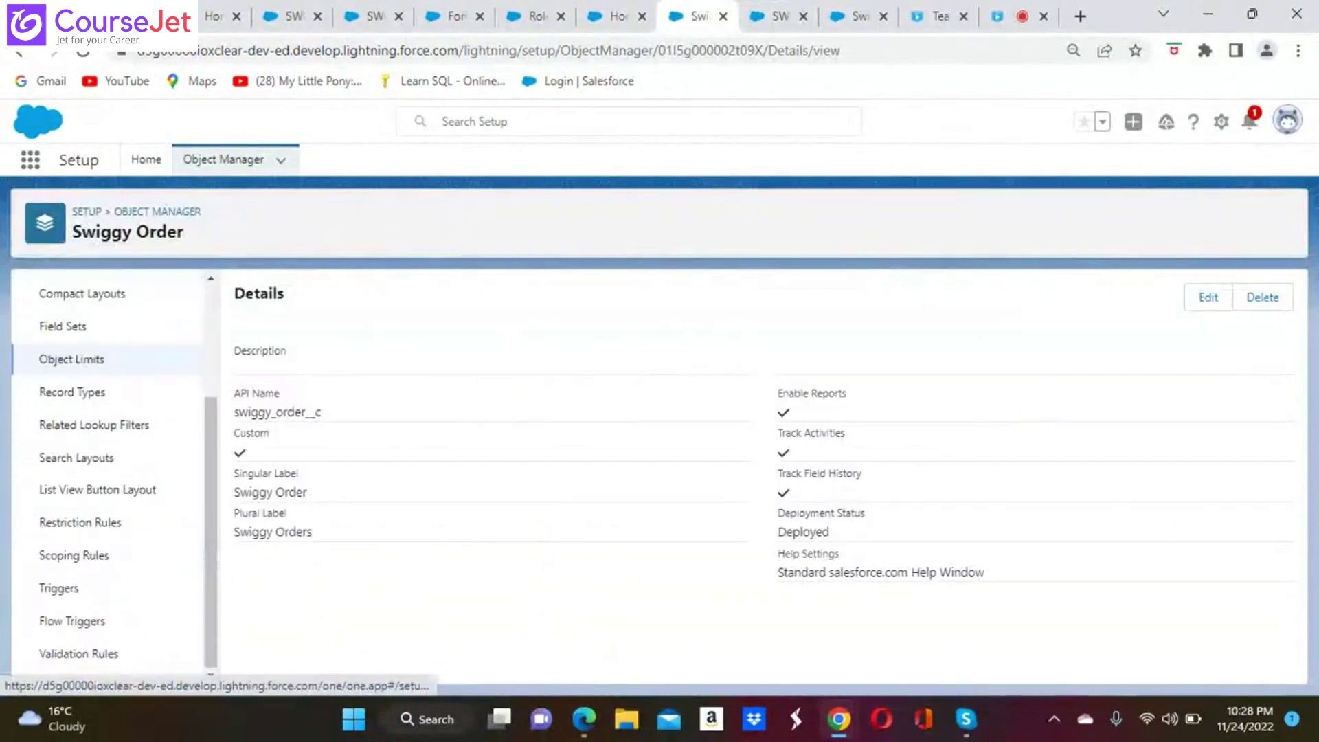
left_click(113, 665)
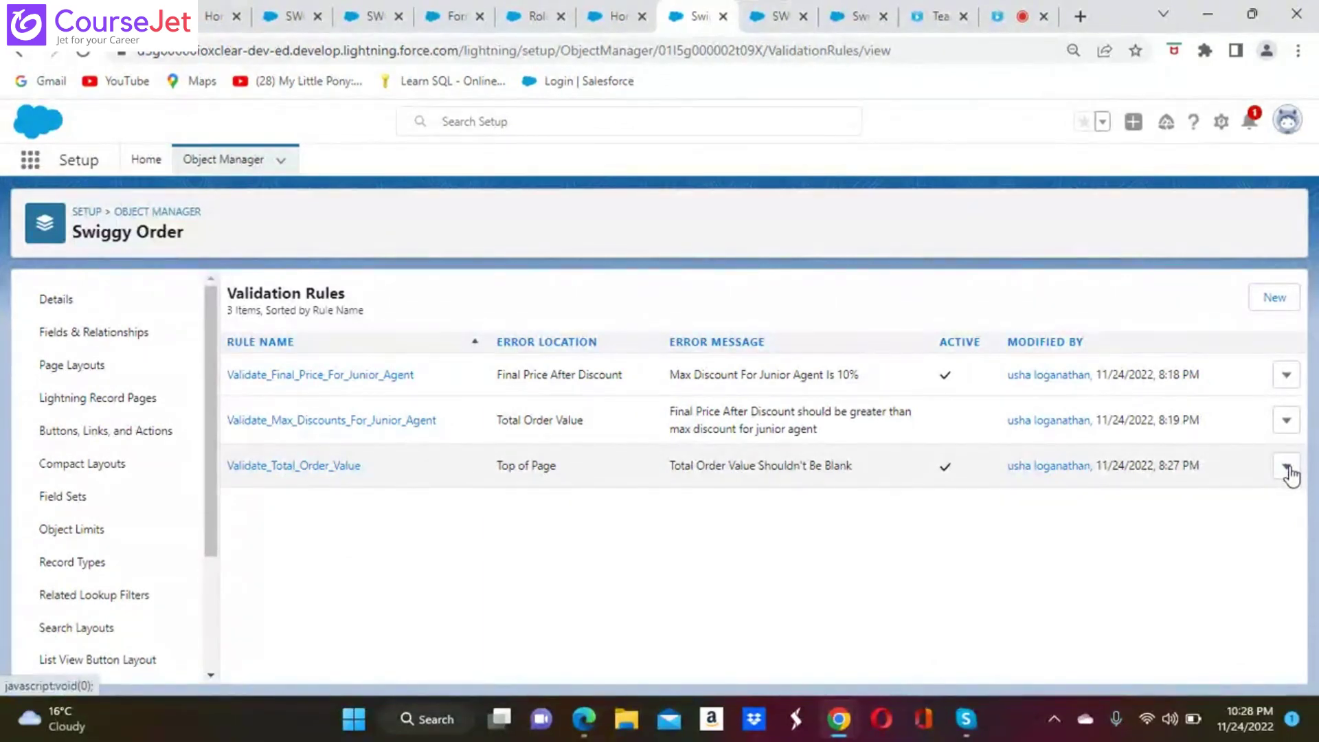
Step: Edit the Validate_Total_Order_Value rule so its error location is the Total Order Value field, and save it
left_click(1286, 468)
left_click(1234, 506)
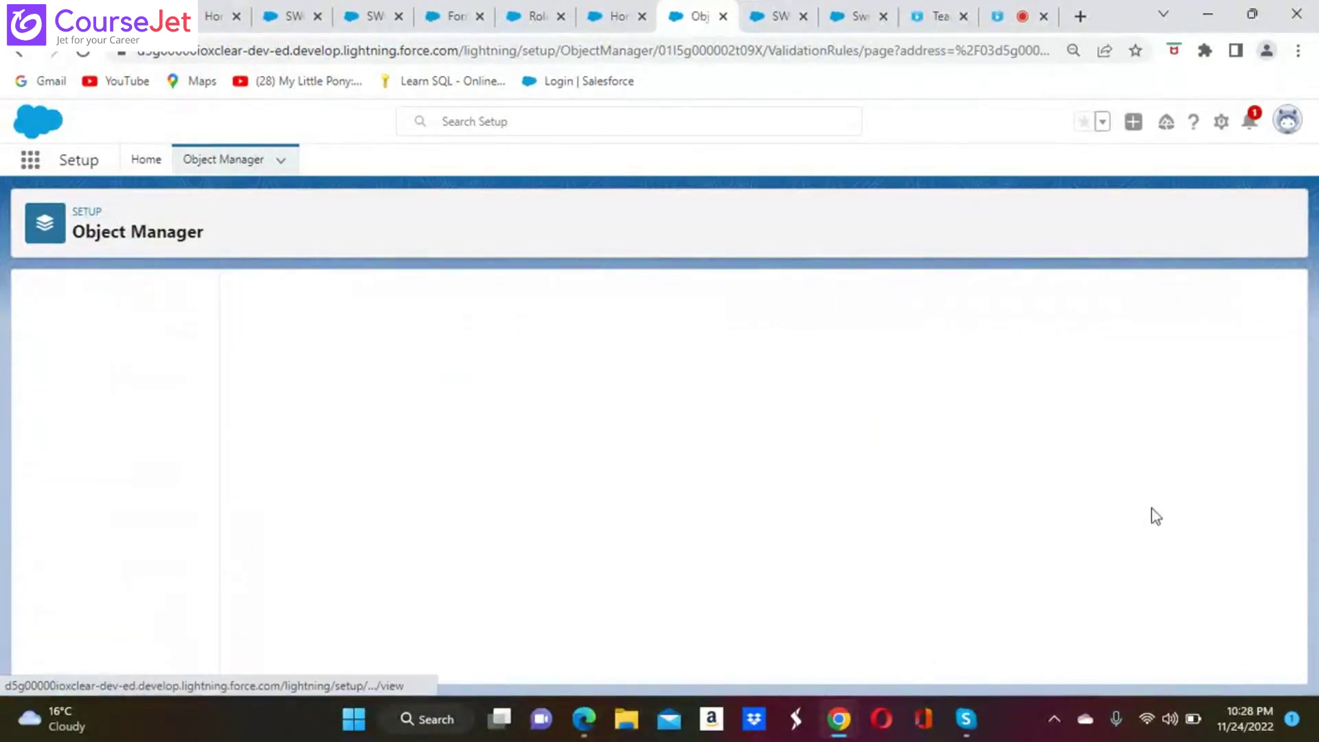
scroll(732, 607, "down", 5)
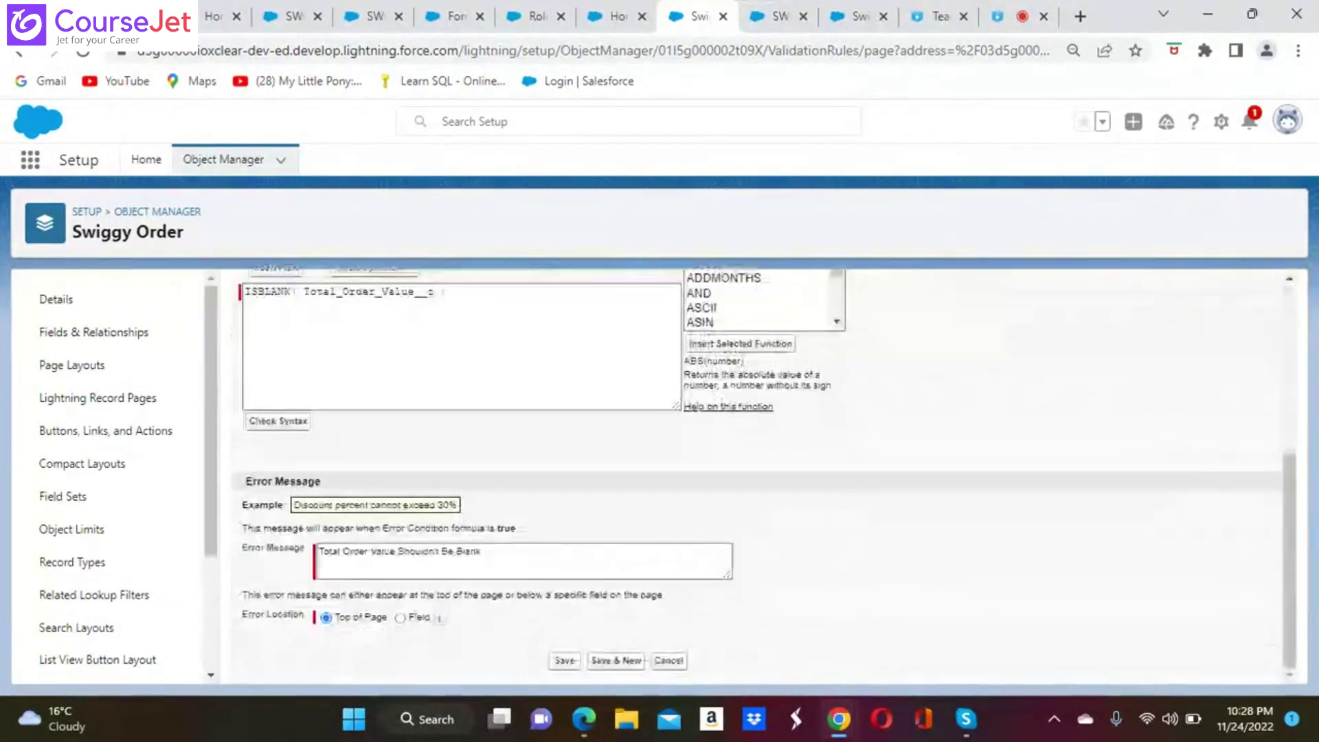
left_click(400, 618)
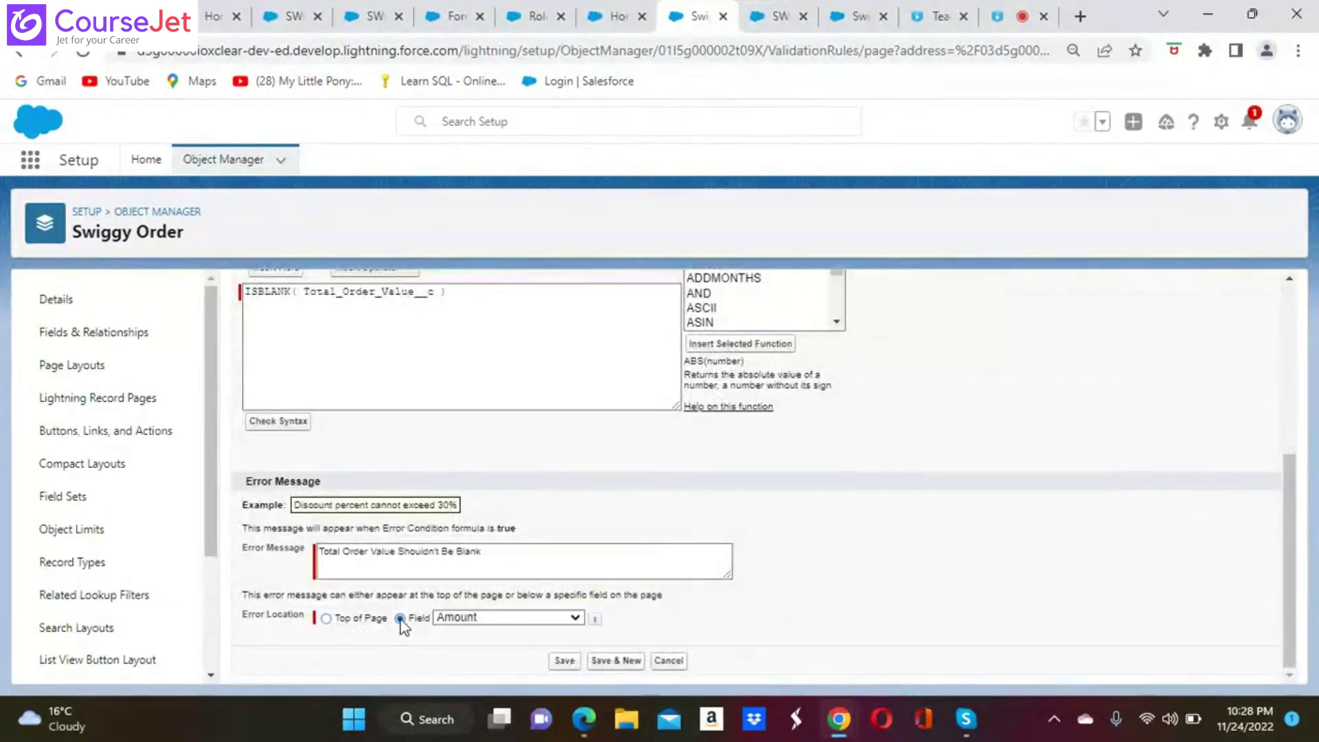
left_click(576, 618)
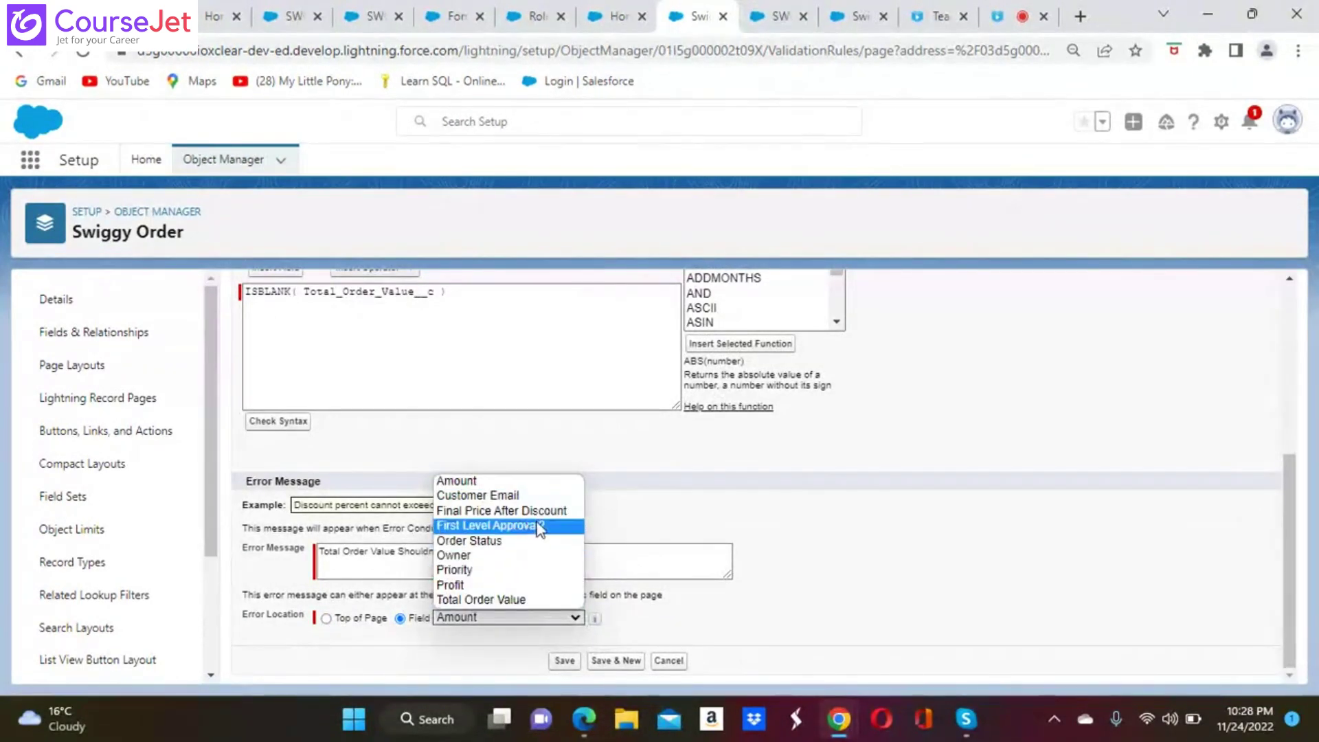
left_click(522, 600)
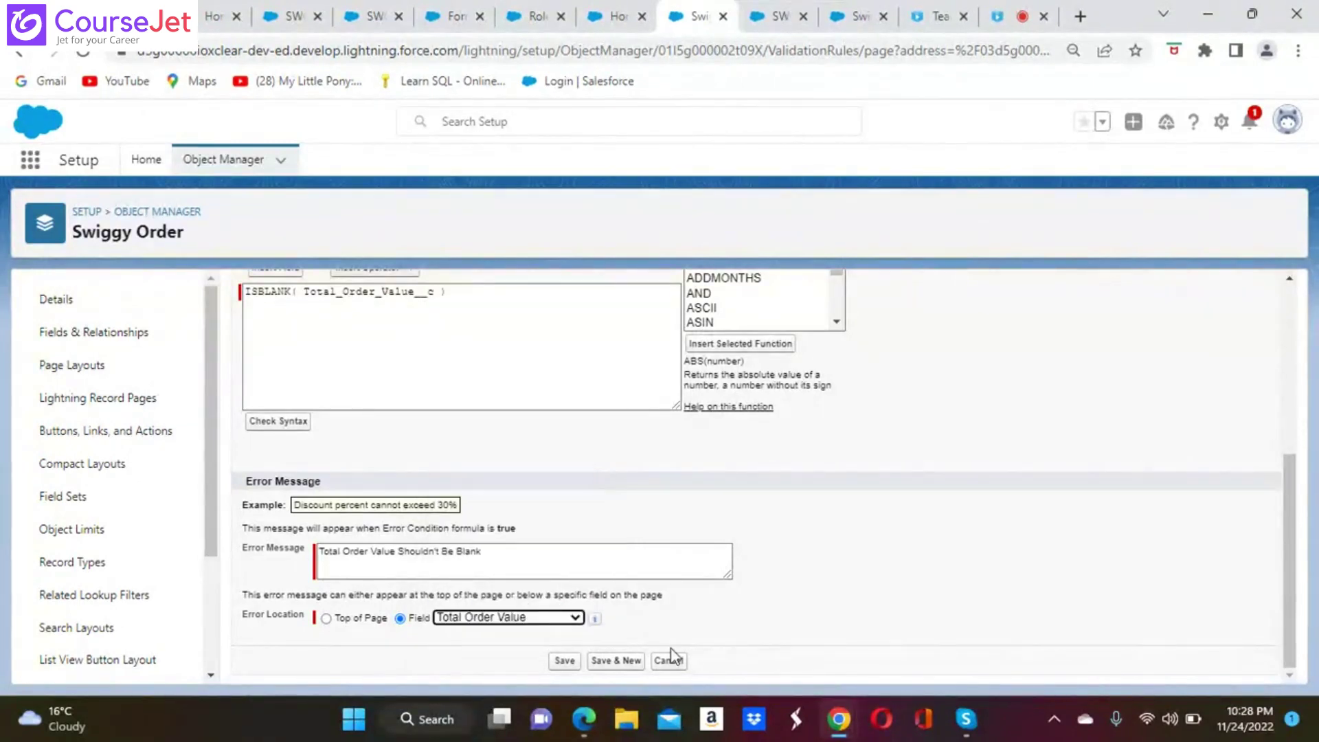
left_click(566, 661)
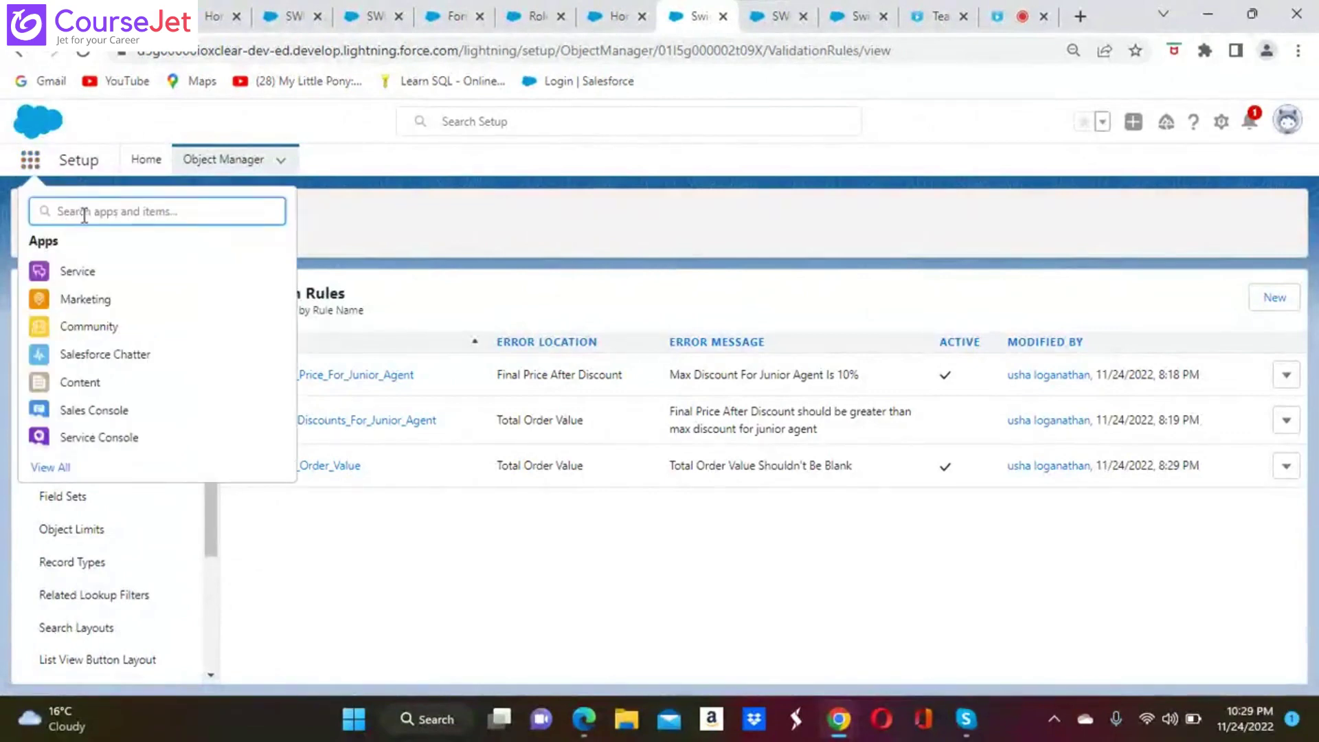
Step: Find Swiggy Orders by searching for "sw" and try to save the first listed order with a blank Total Order Value
type("sw")
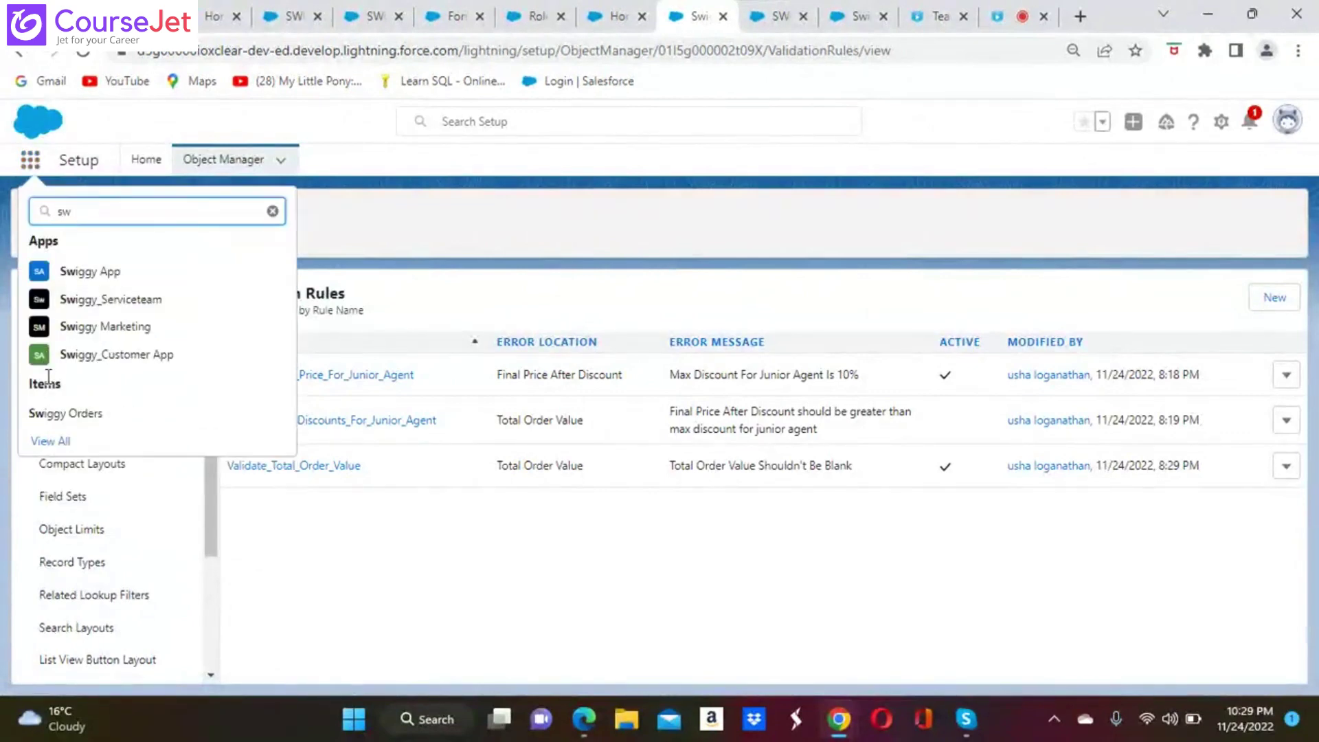
left_click(72, 413)
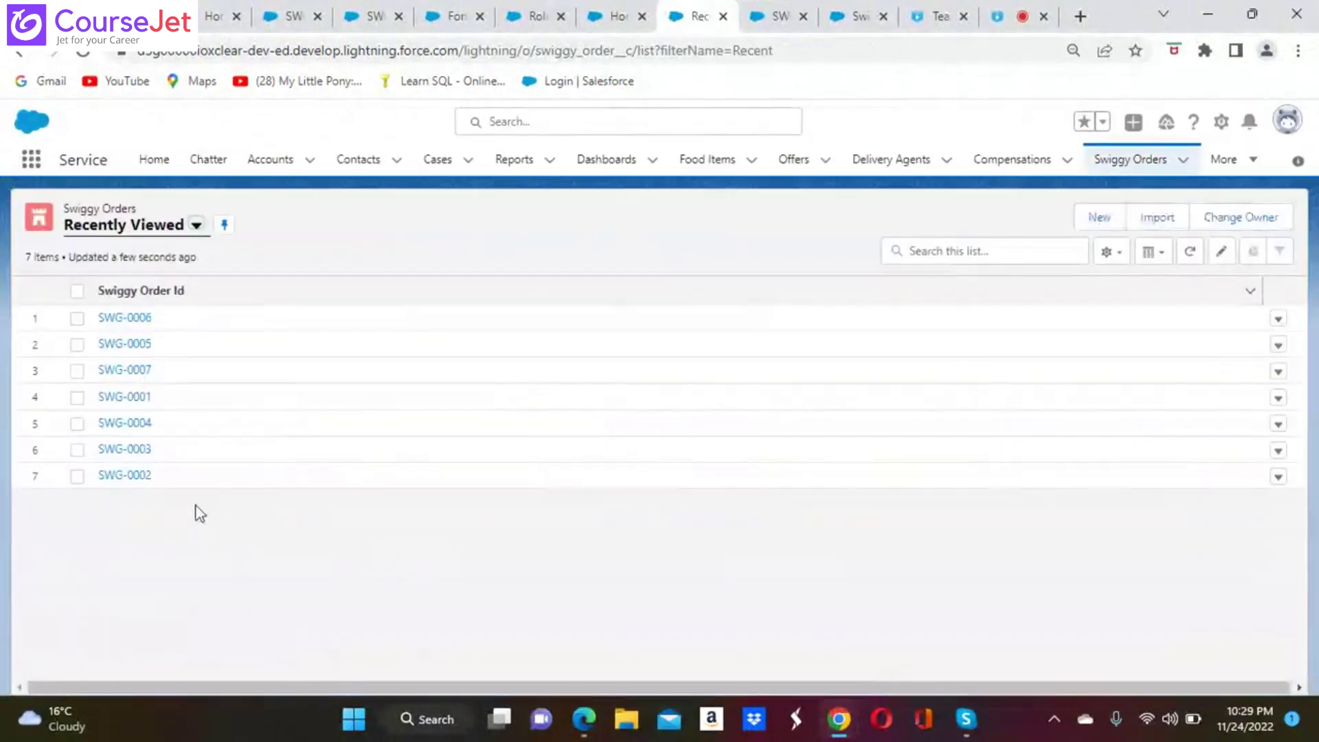
left_click(147, 318)
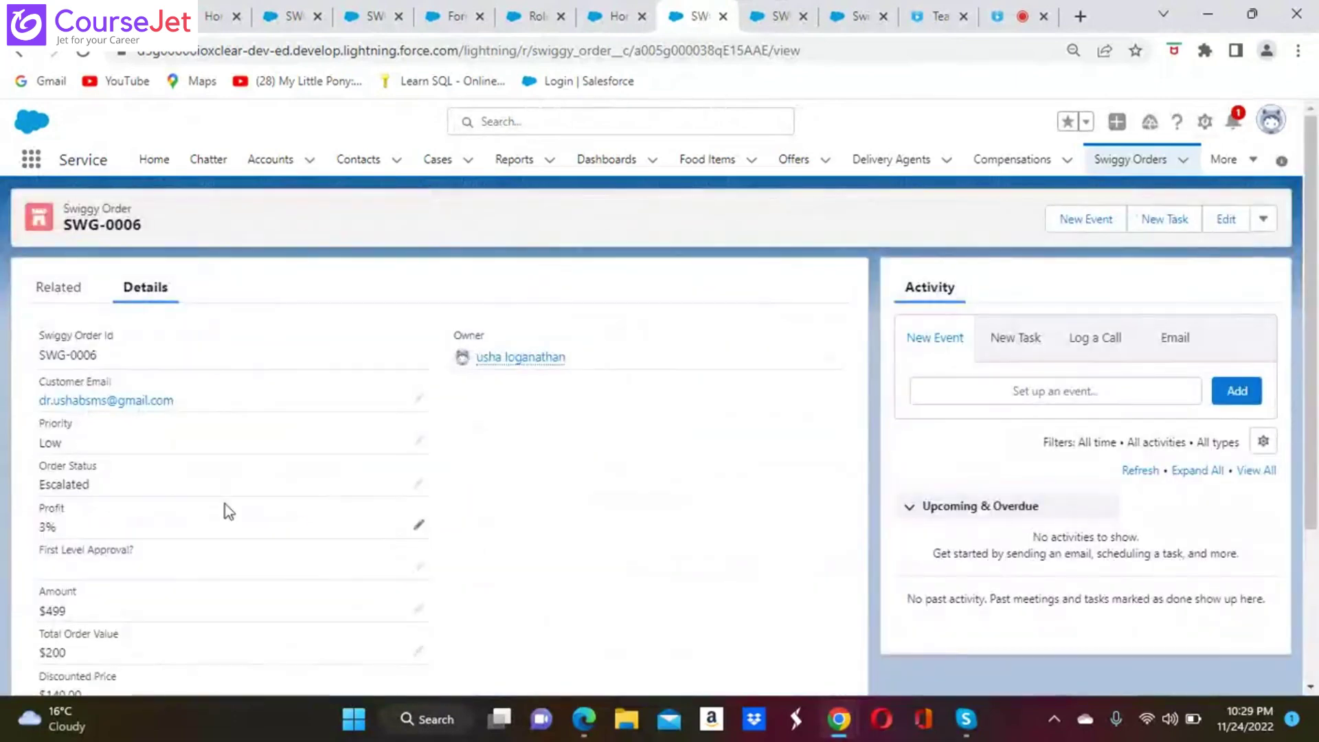
left_click(419, 656)
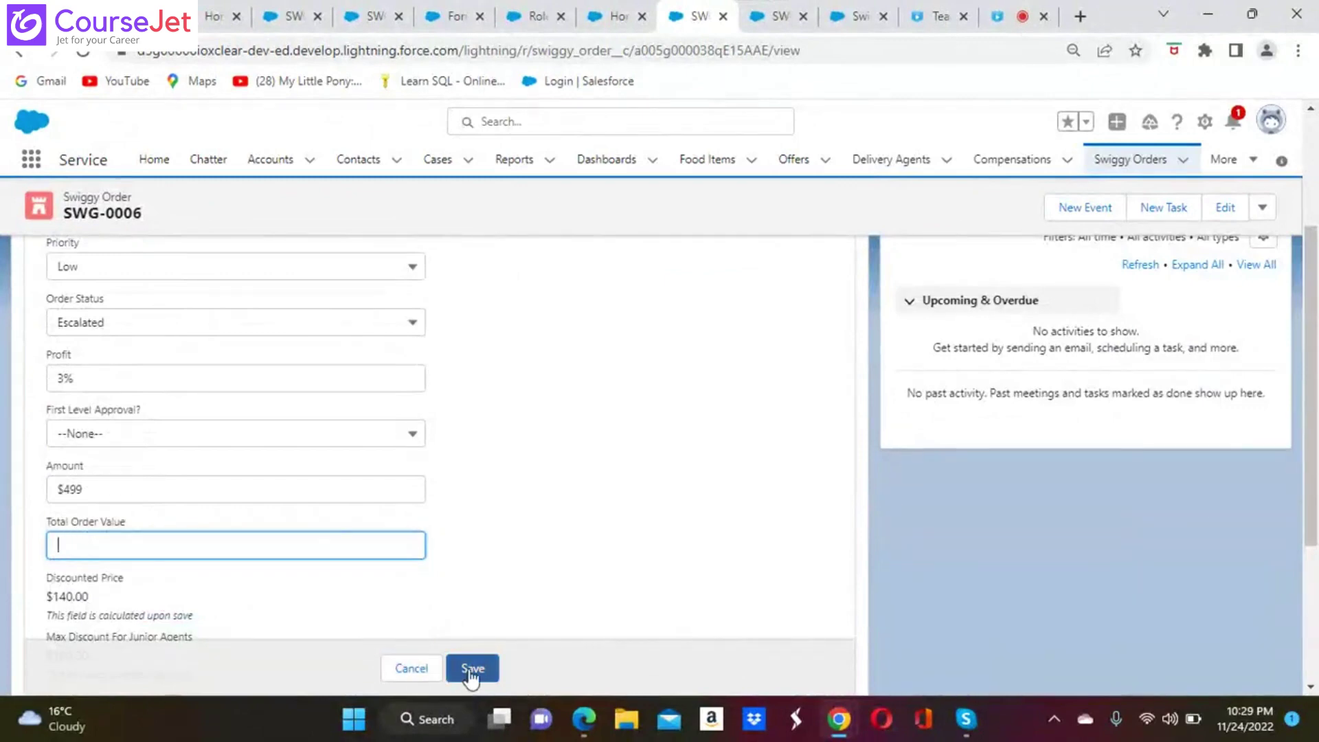
left_click(470, 669)
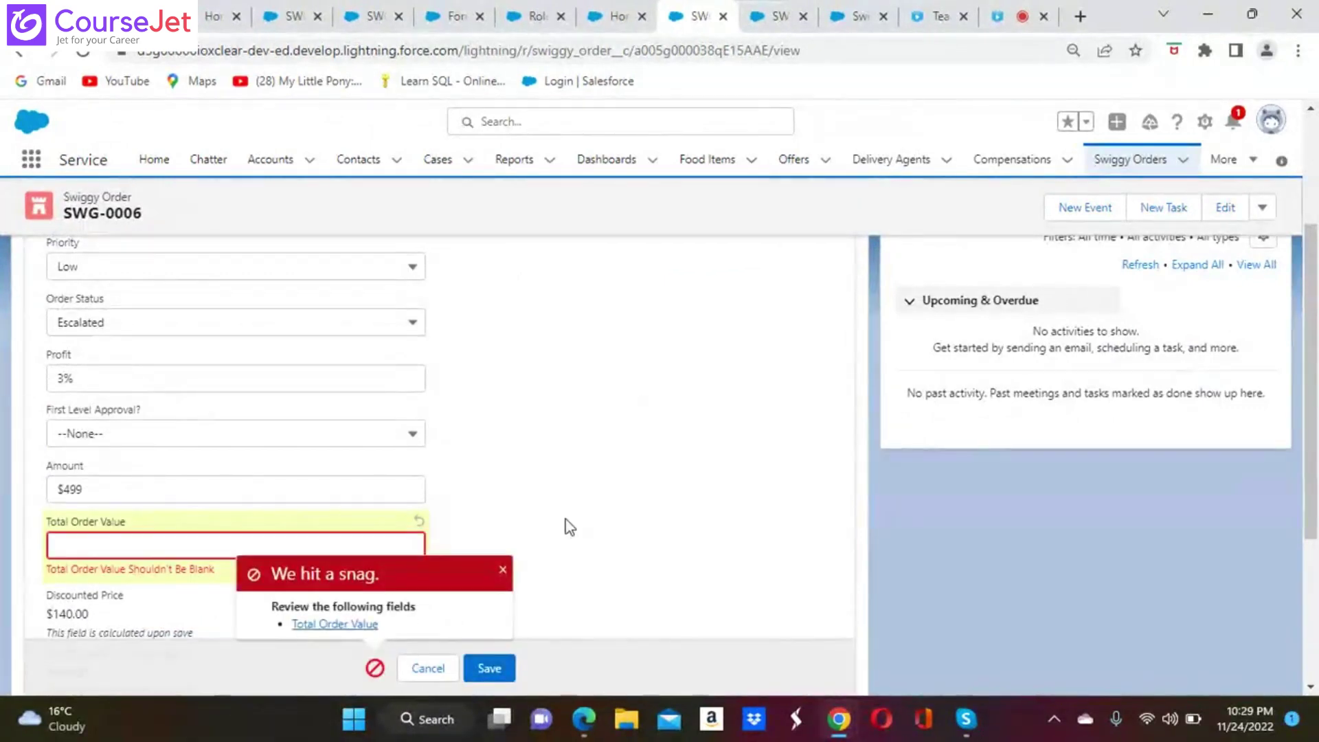